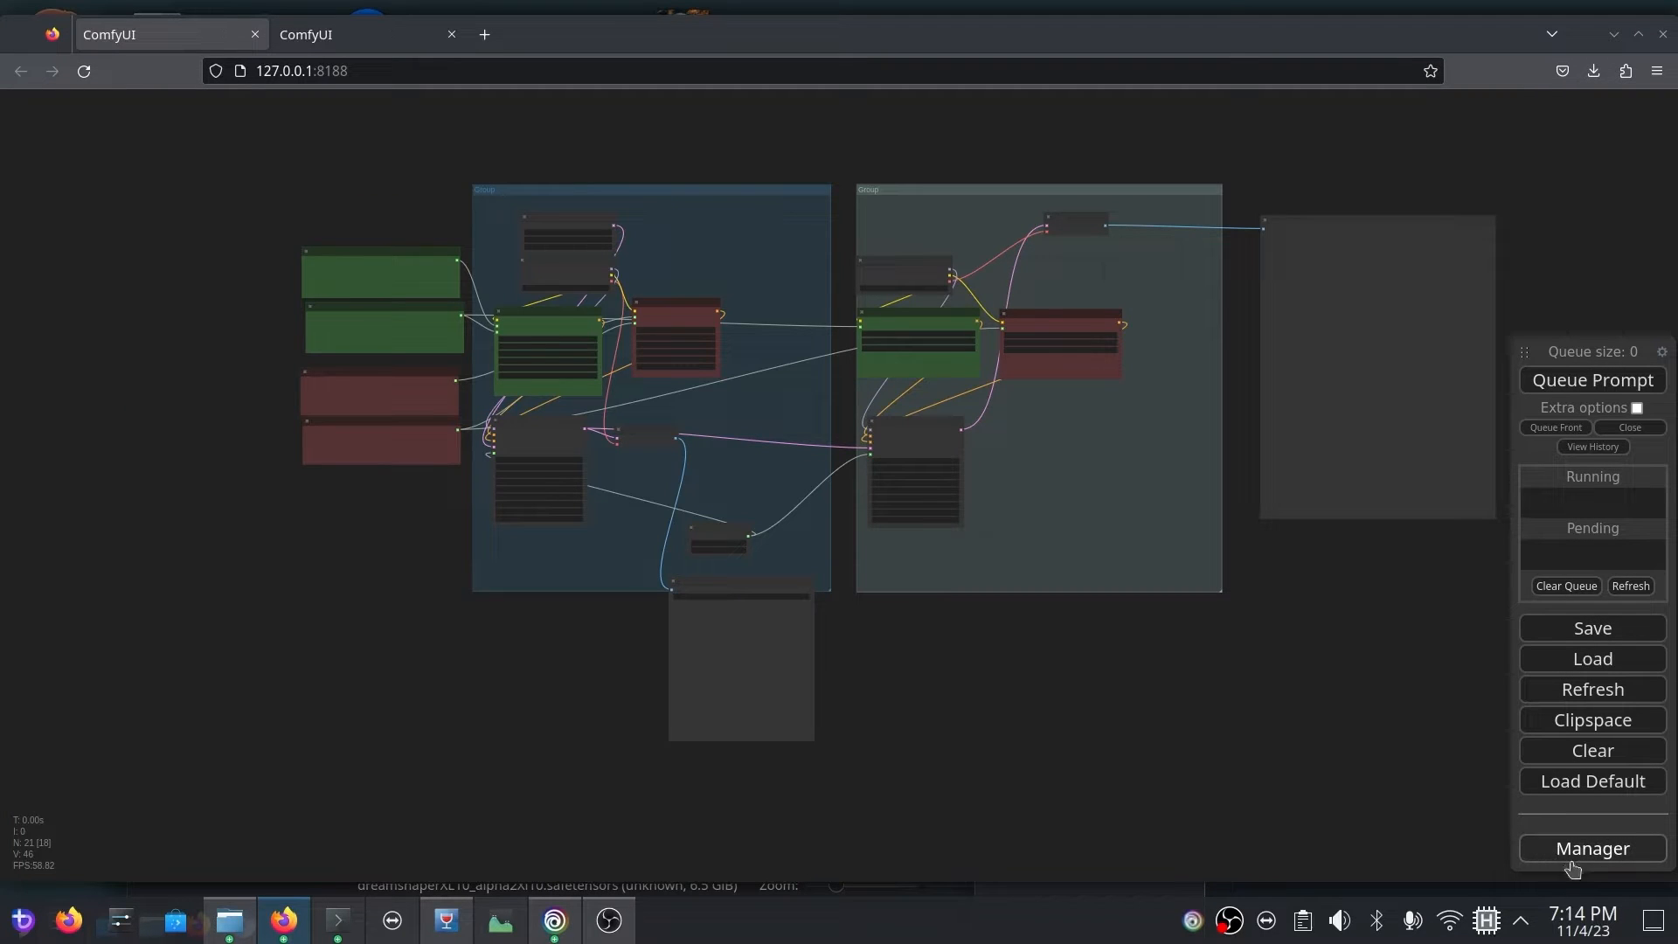
Step: Search the manager's list of installable custom nodes for "impact pack" and close the manager
click(1571, 860)
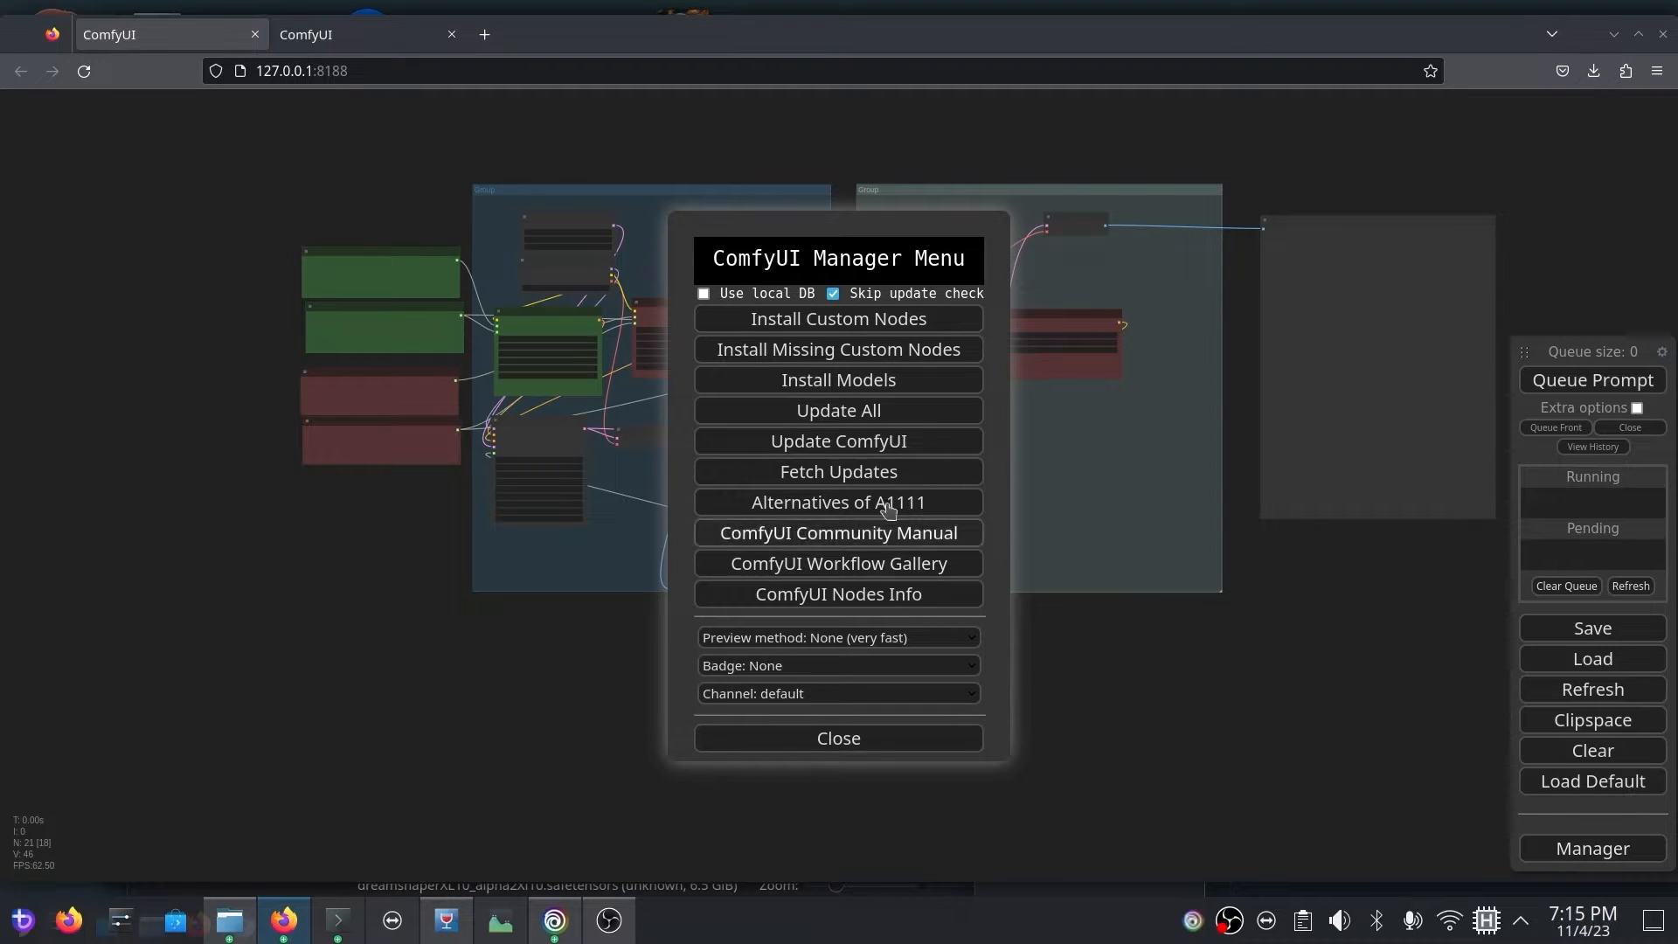
click(848, 327)
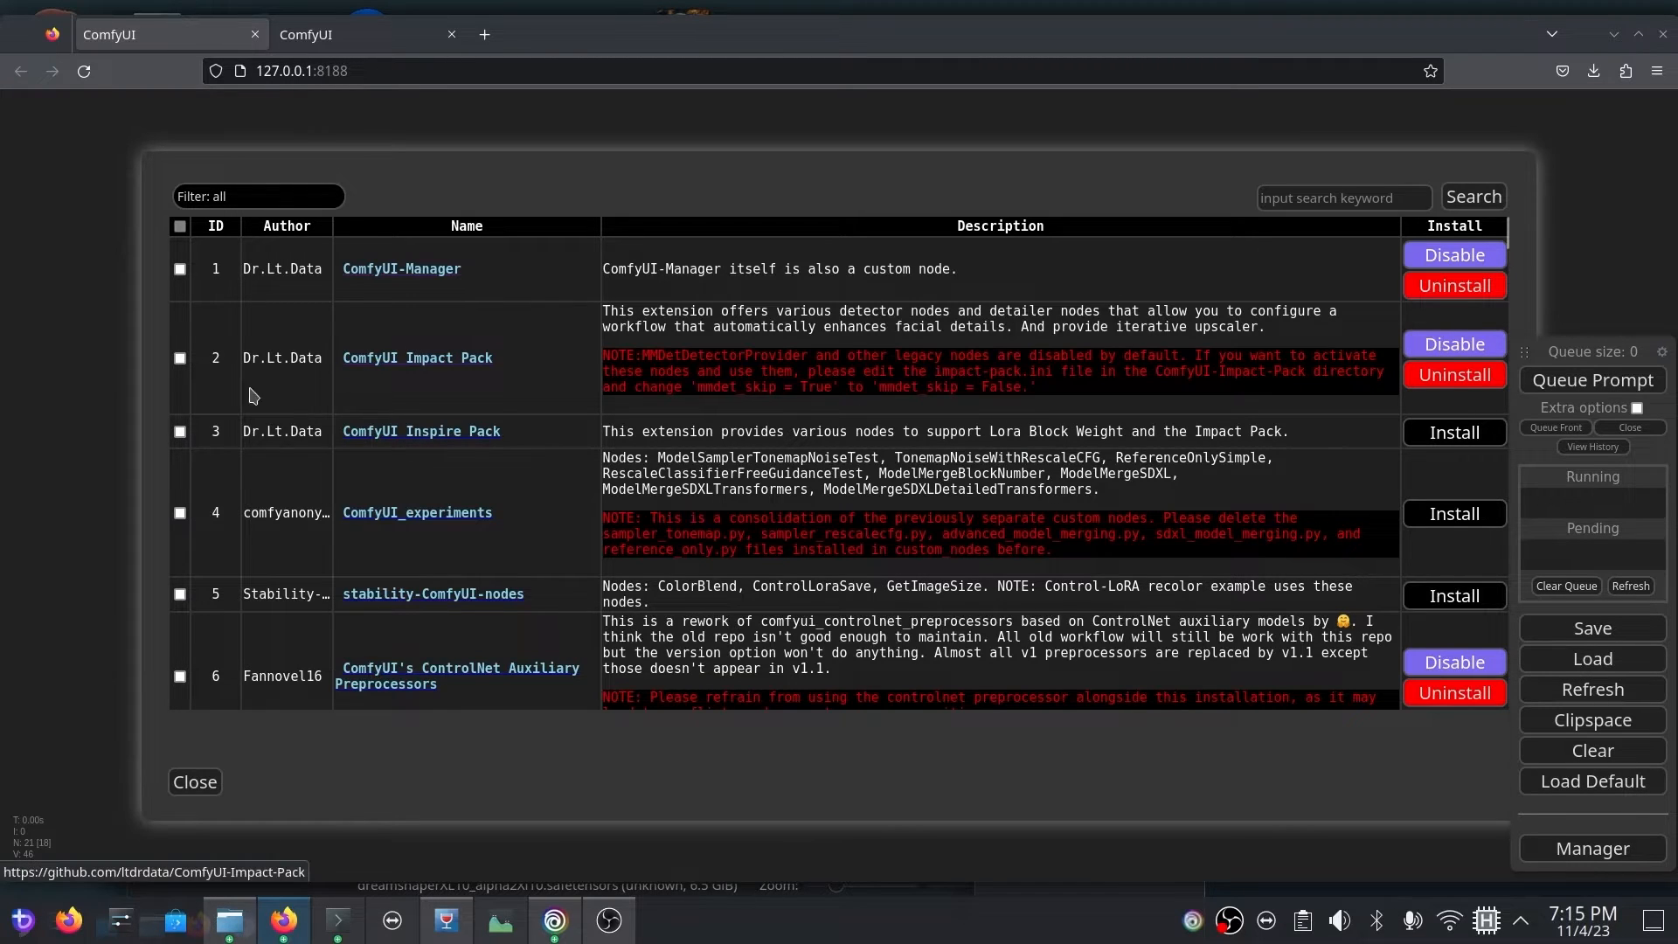
click(1294, 192)
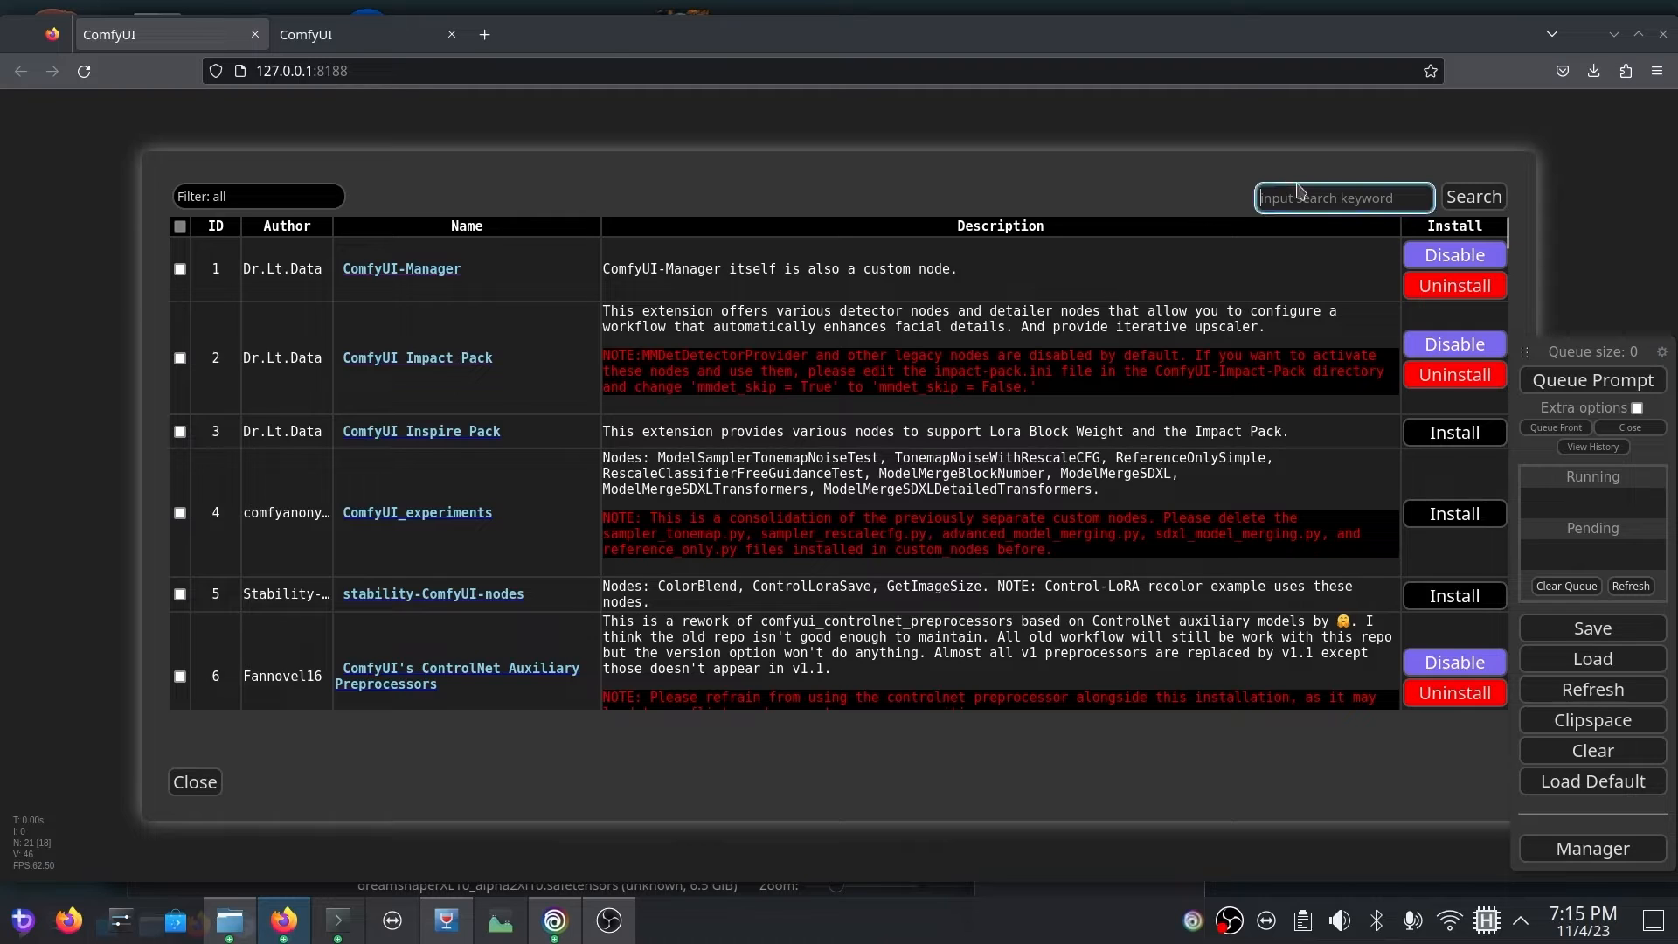
text(impact pack)
key(Return)
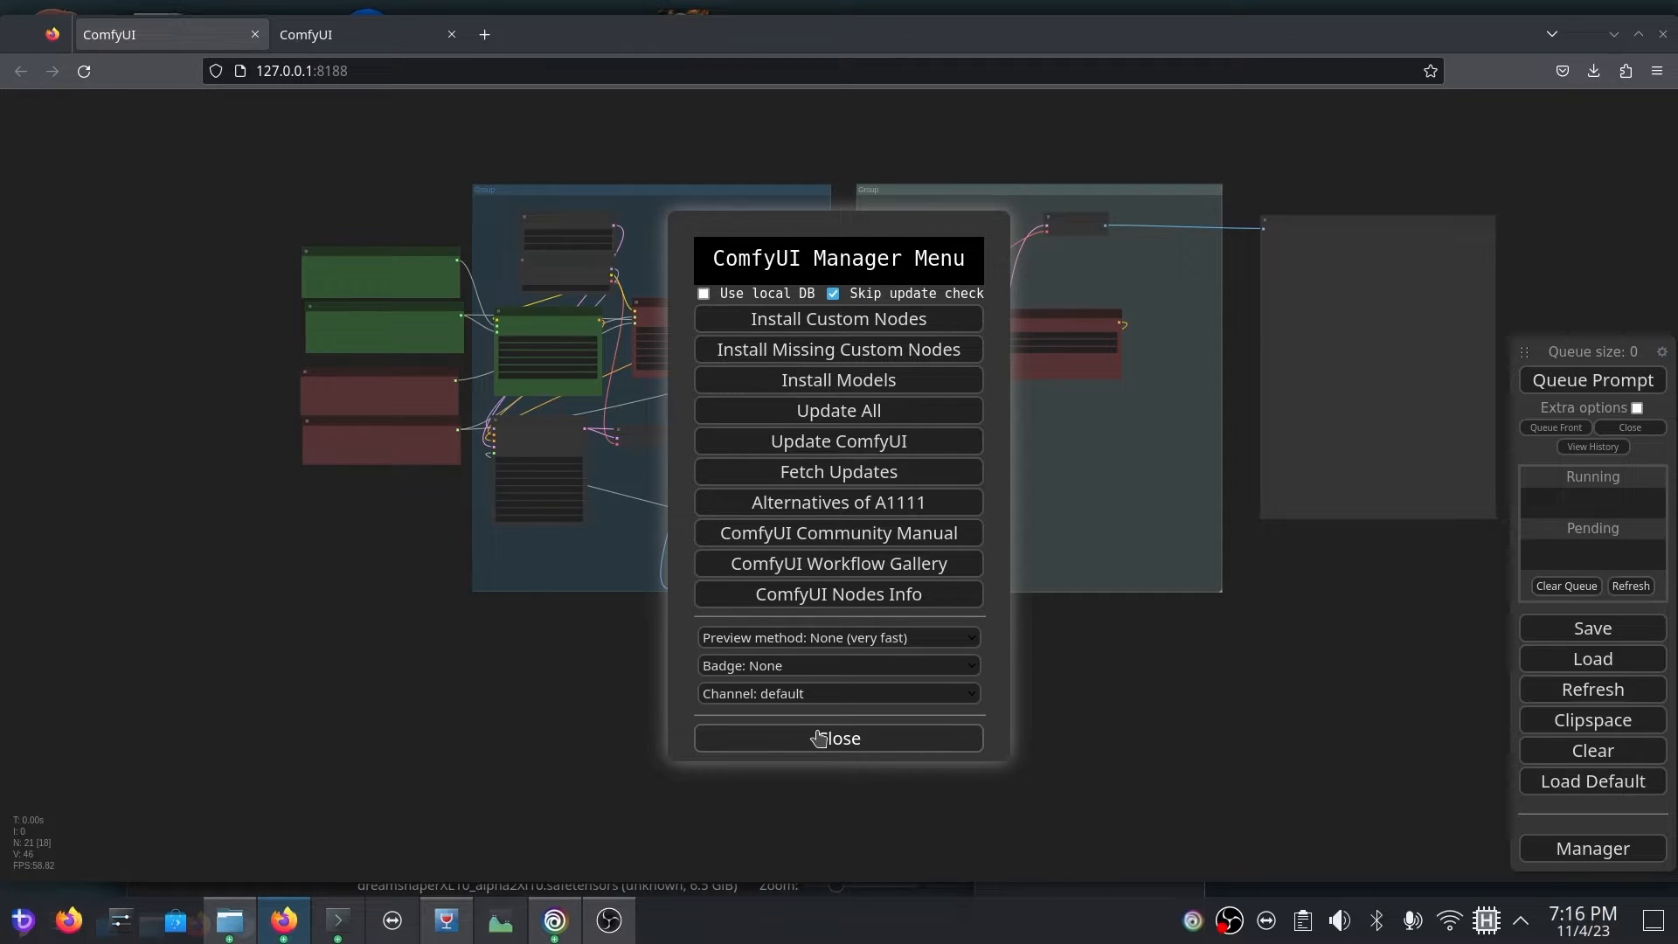
click(818, 738)
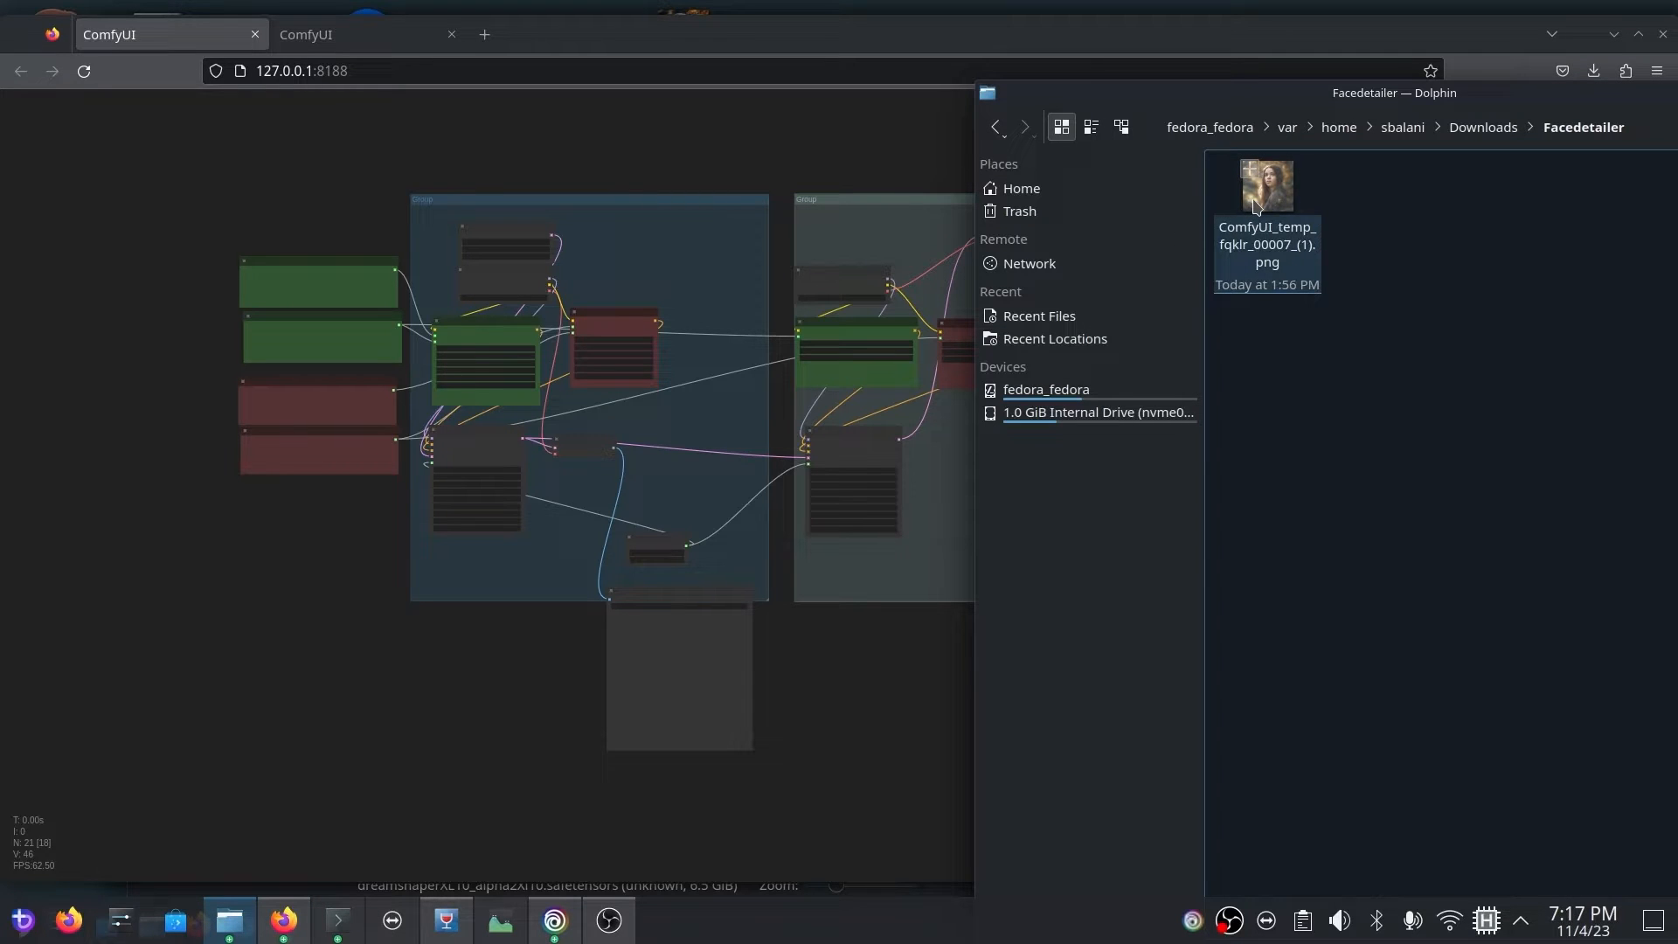
Step: Load the workflow from the image ComfyUI_temp_fqklr_00007_(1).png and review its base and refiner groups through to the image preview
drag(1256, 207, 612, 159)
click(885, 731)
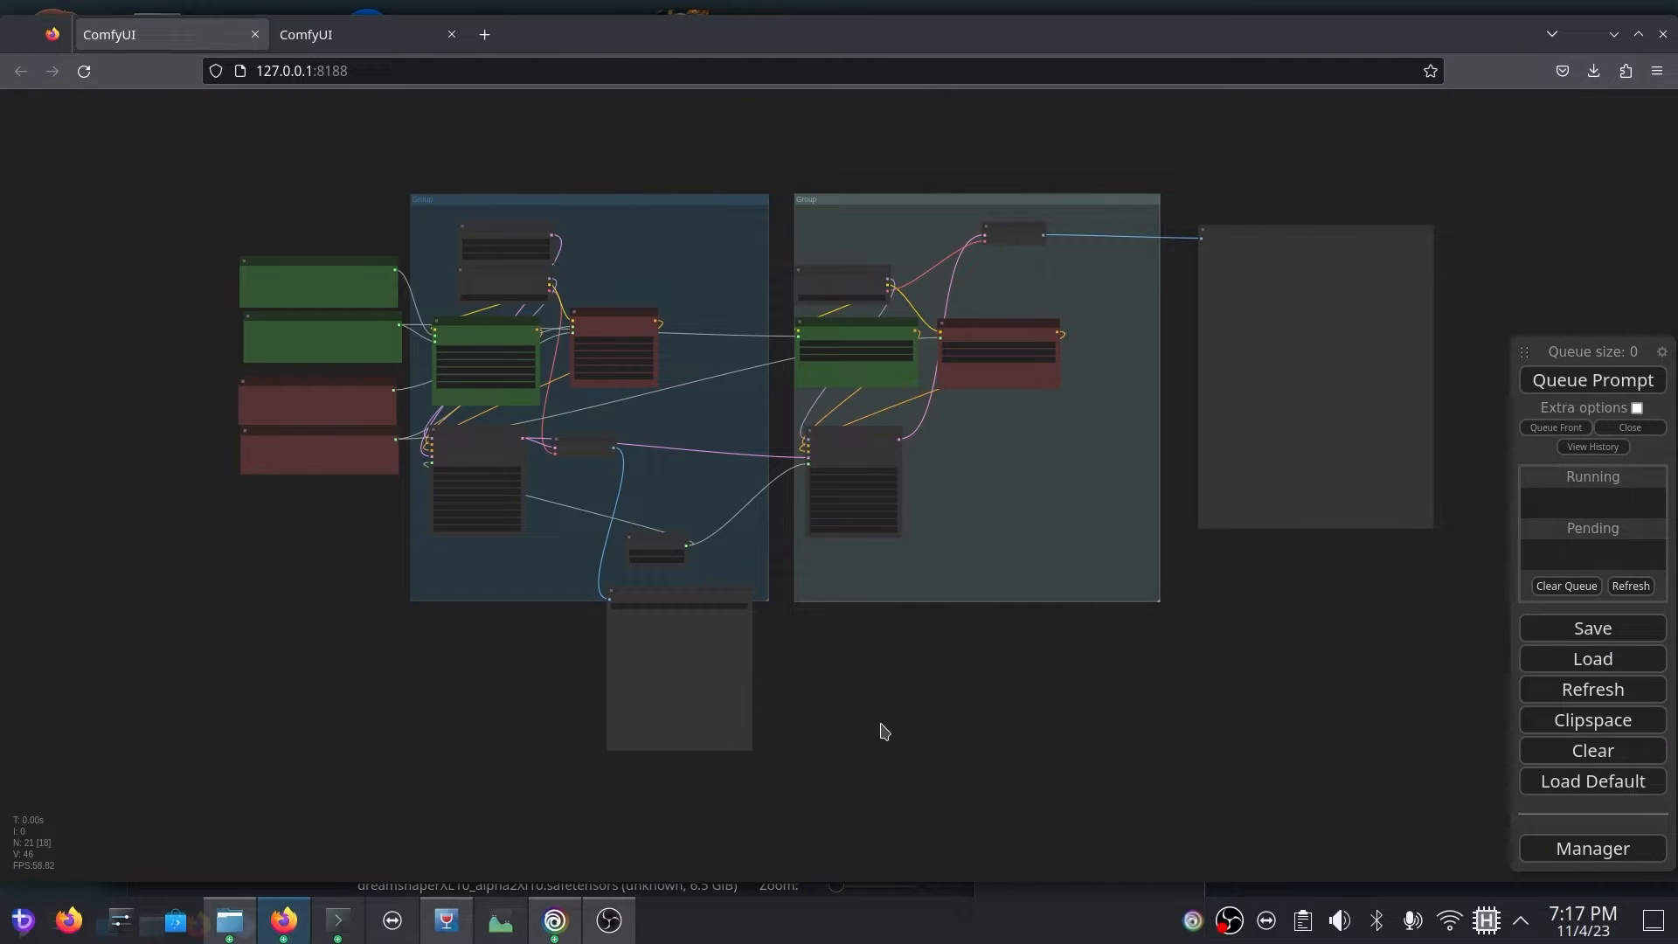
scroll(242, 603, up, 6)
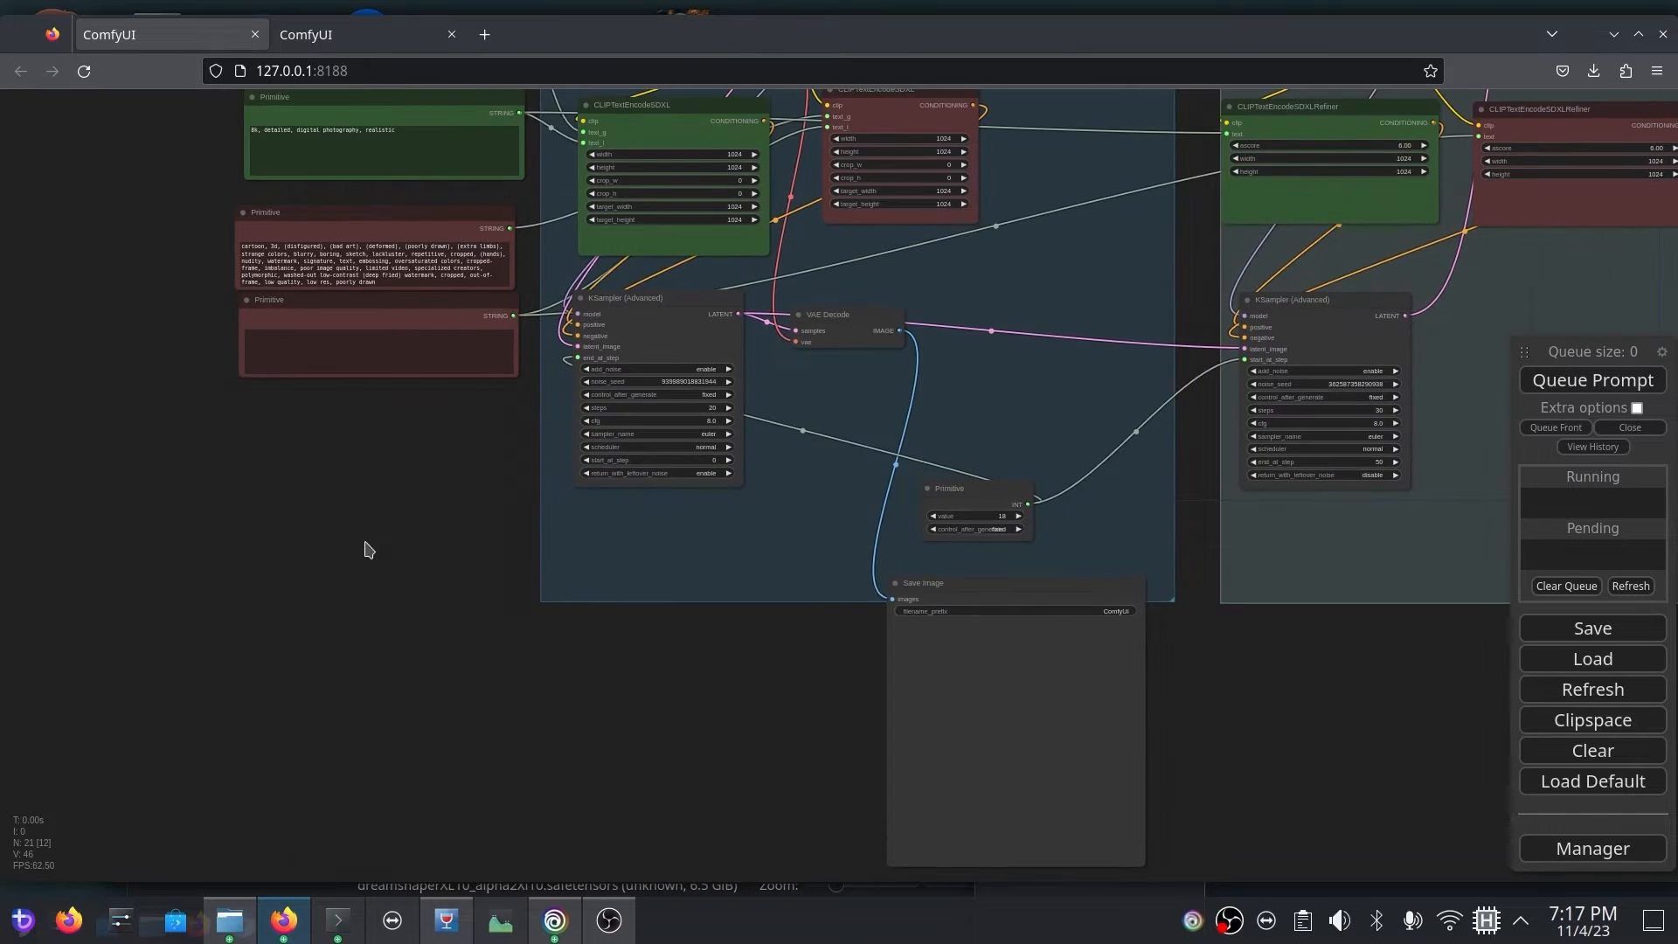
drag(365, 549, 276, 738)
scroll(276, 738, up, 2)
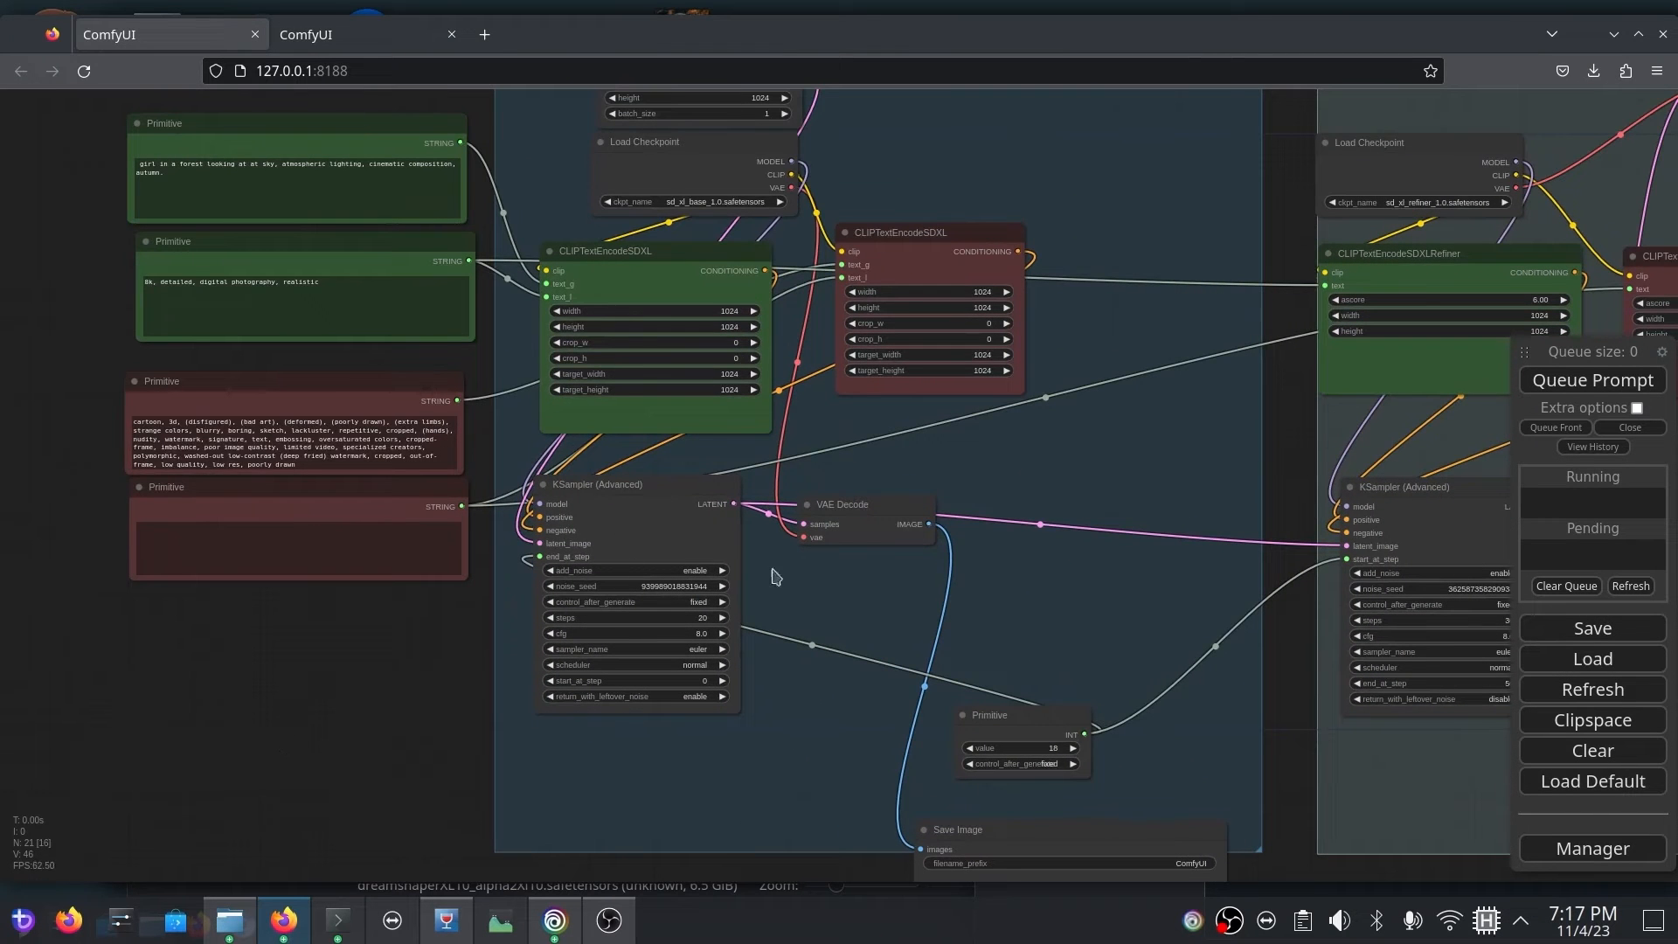
drag(931, 241, 906, 267)
drag(364, 679, 201, 715)
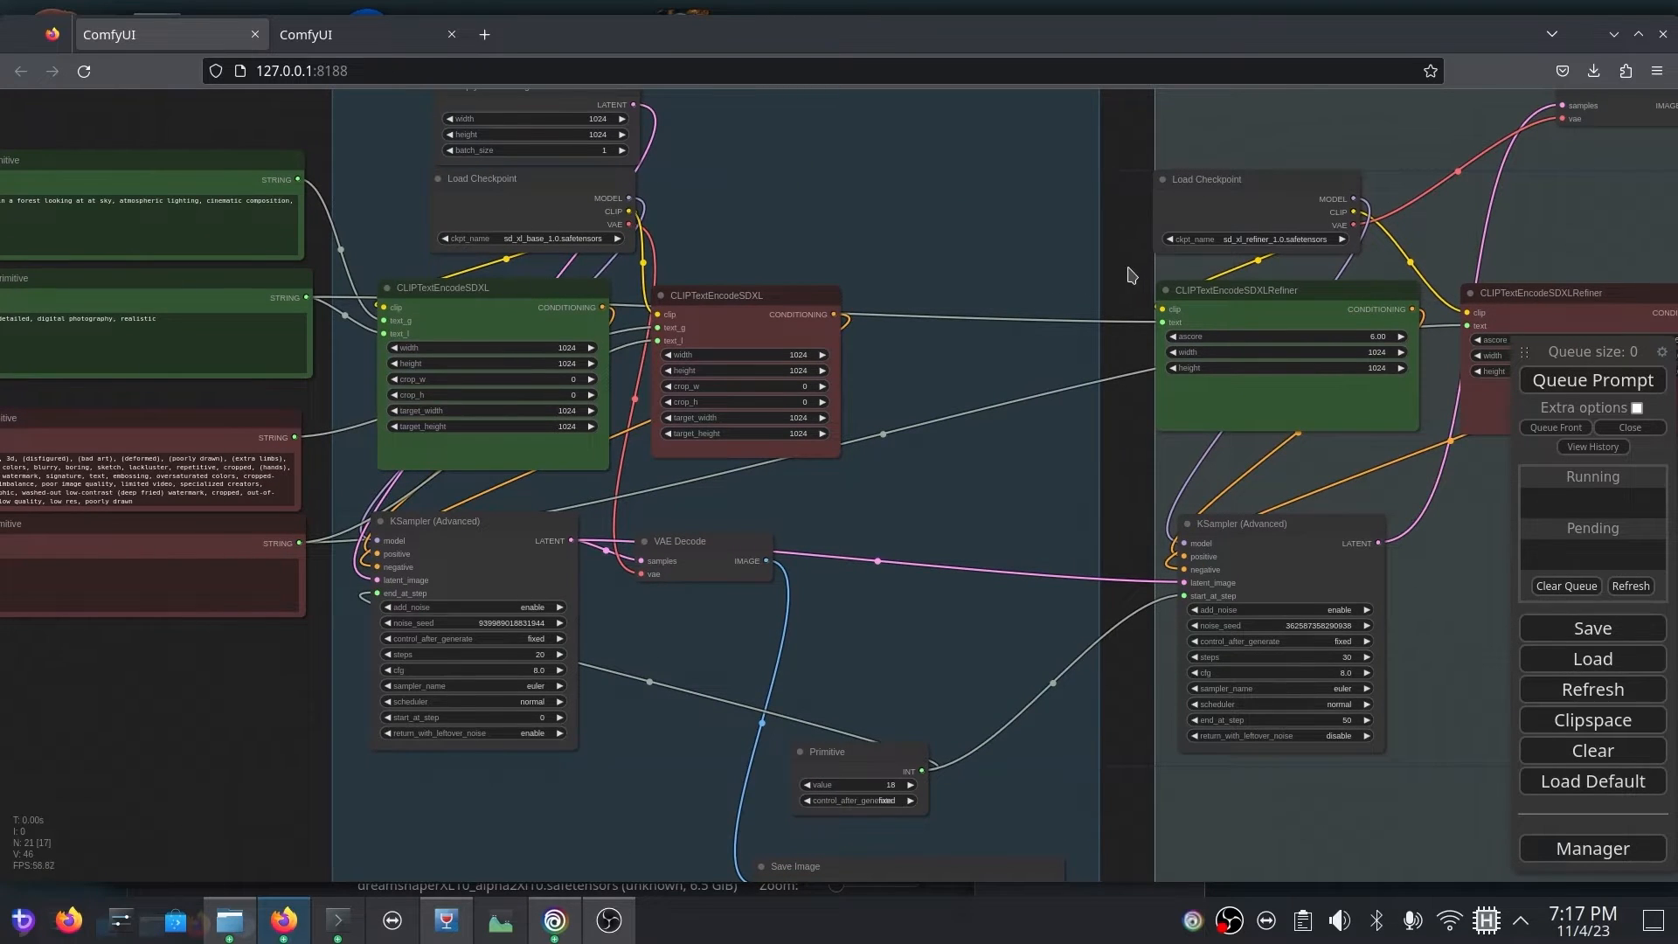
drag(1127, 275, 354, 390)
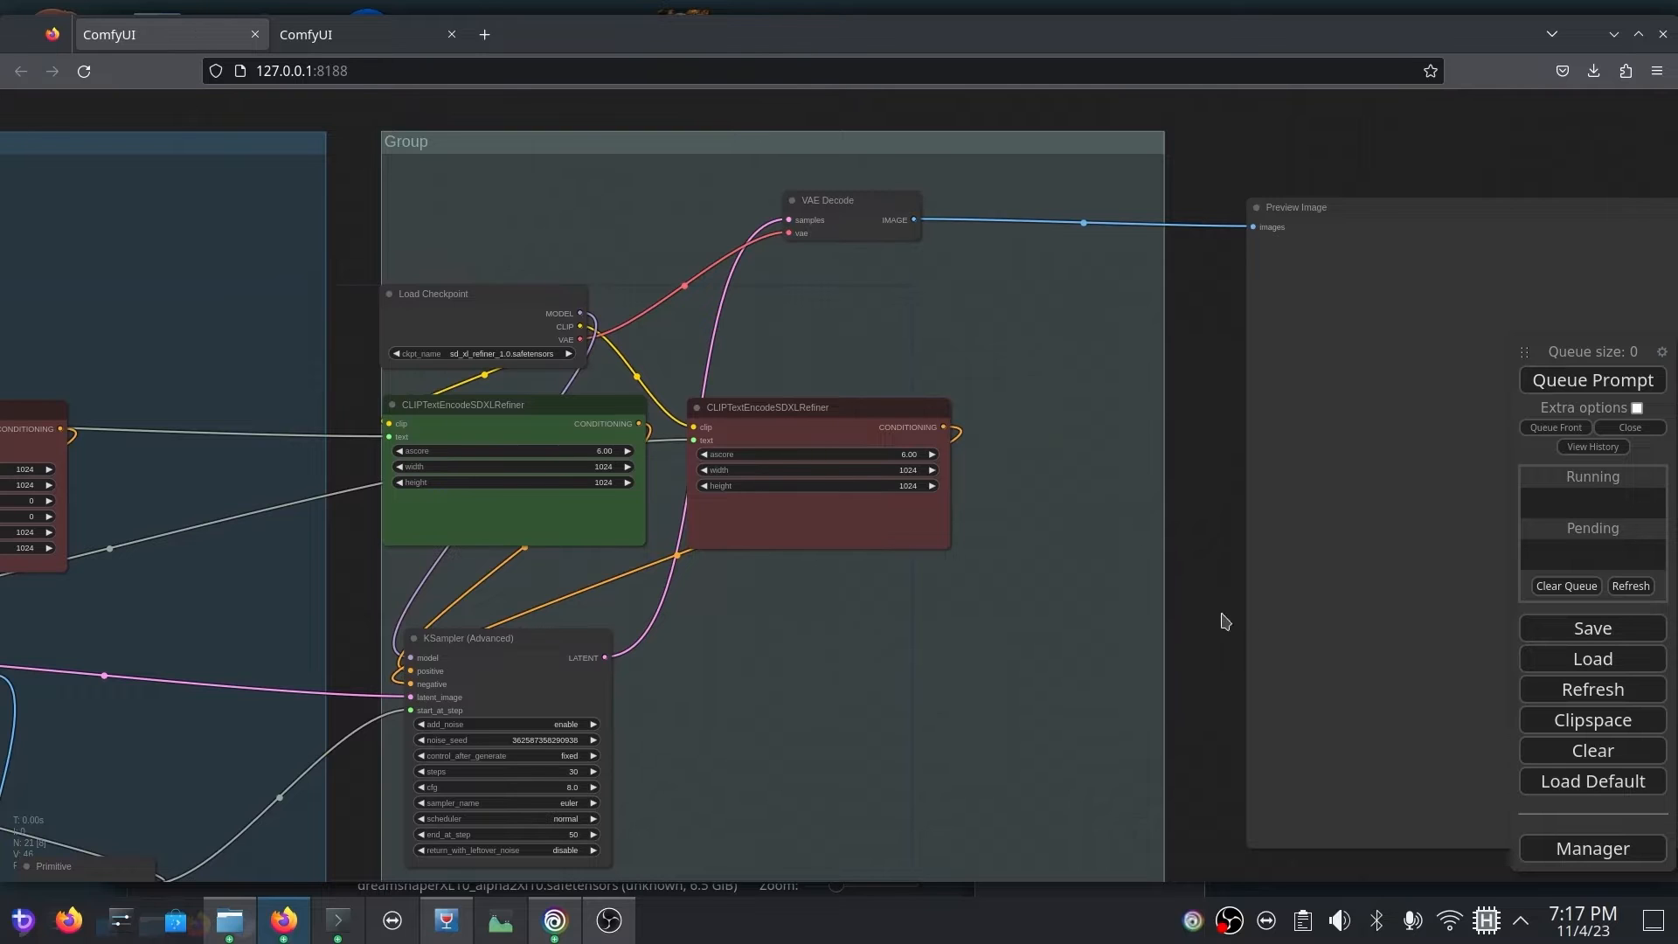
drag(1115, 576, 874, 497)
Step: Queue the prompt and inspect the generated portrait up close in the Preview Image node
click(1529, 383)
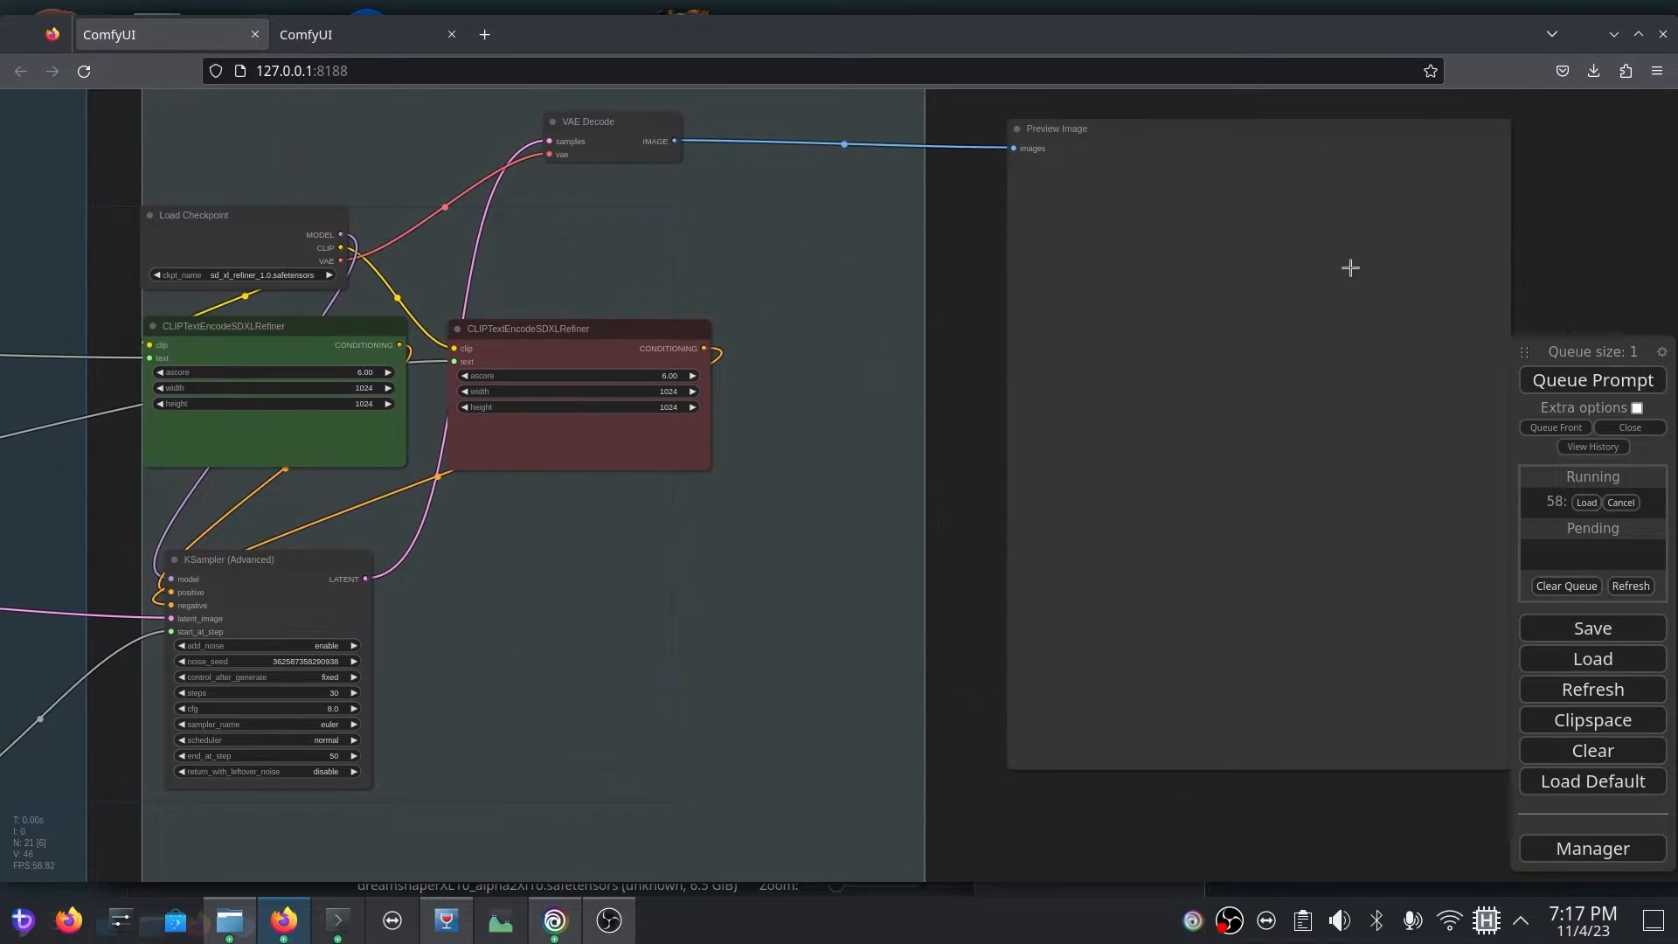
drag(1538, 280, 1150, 273)
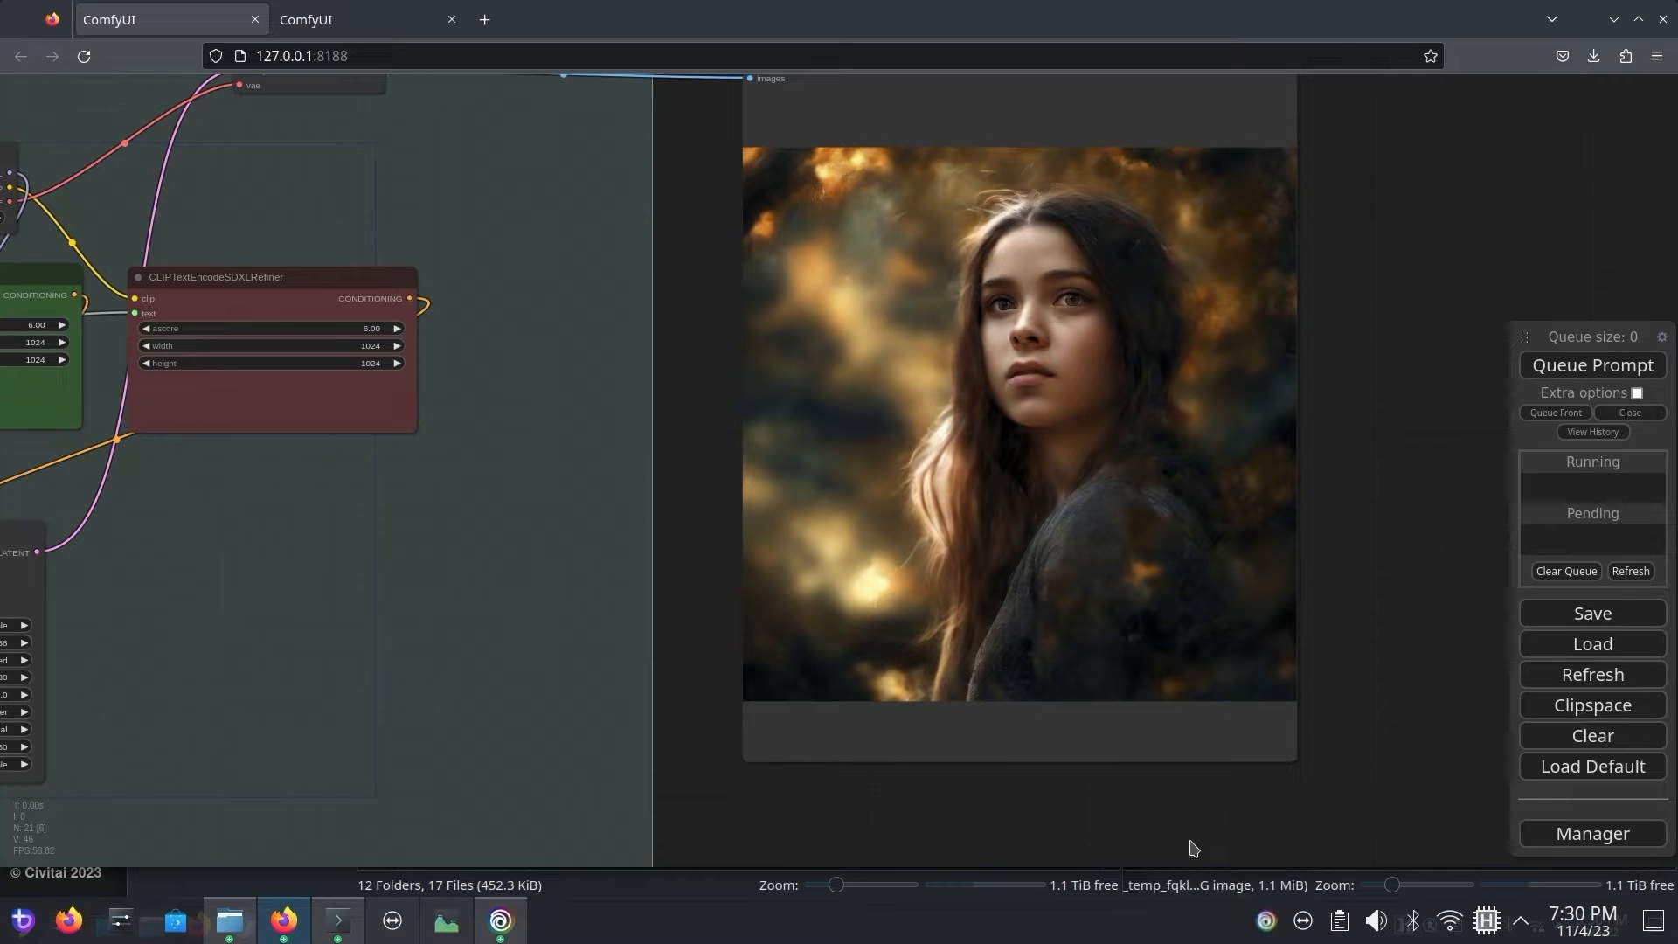
scroll(1235, 568, up, 6)
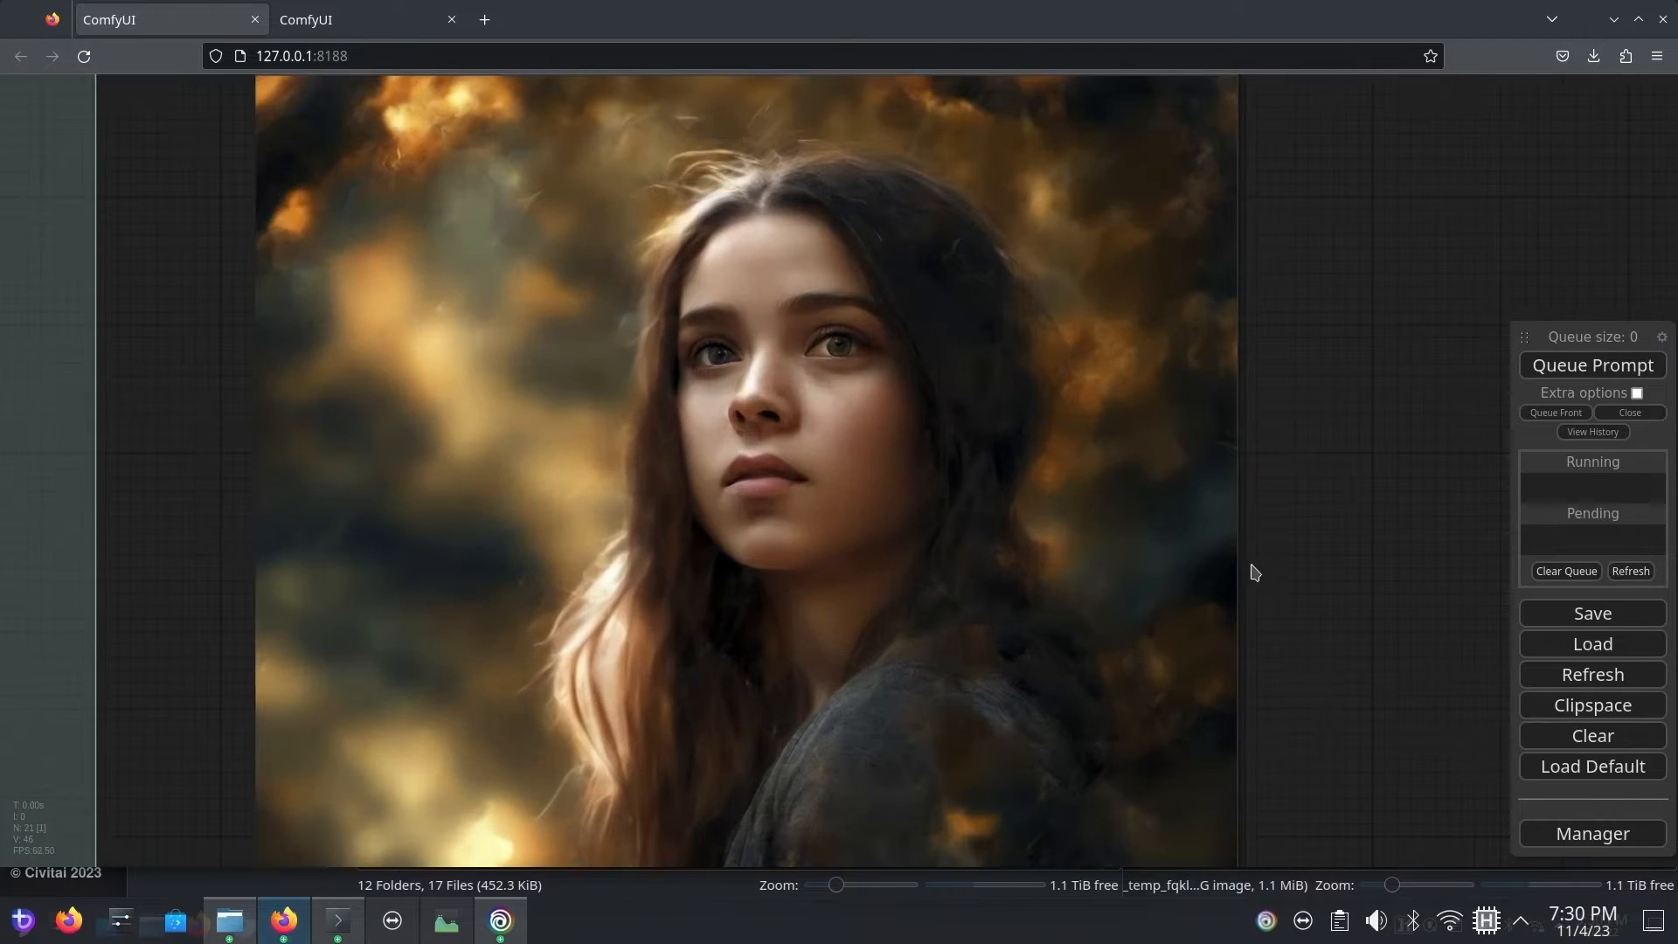
drag(1259, 497, 1309, 441)
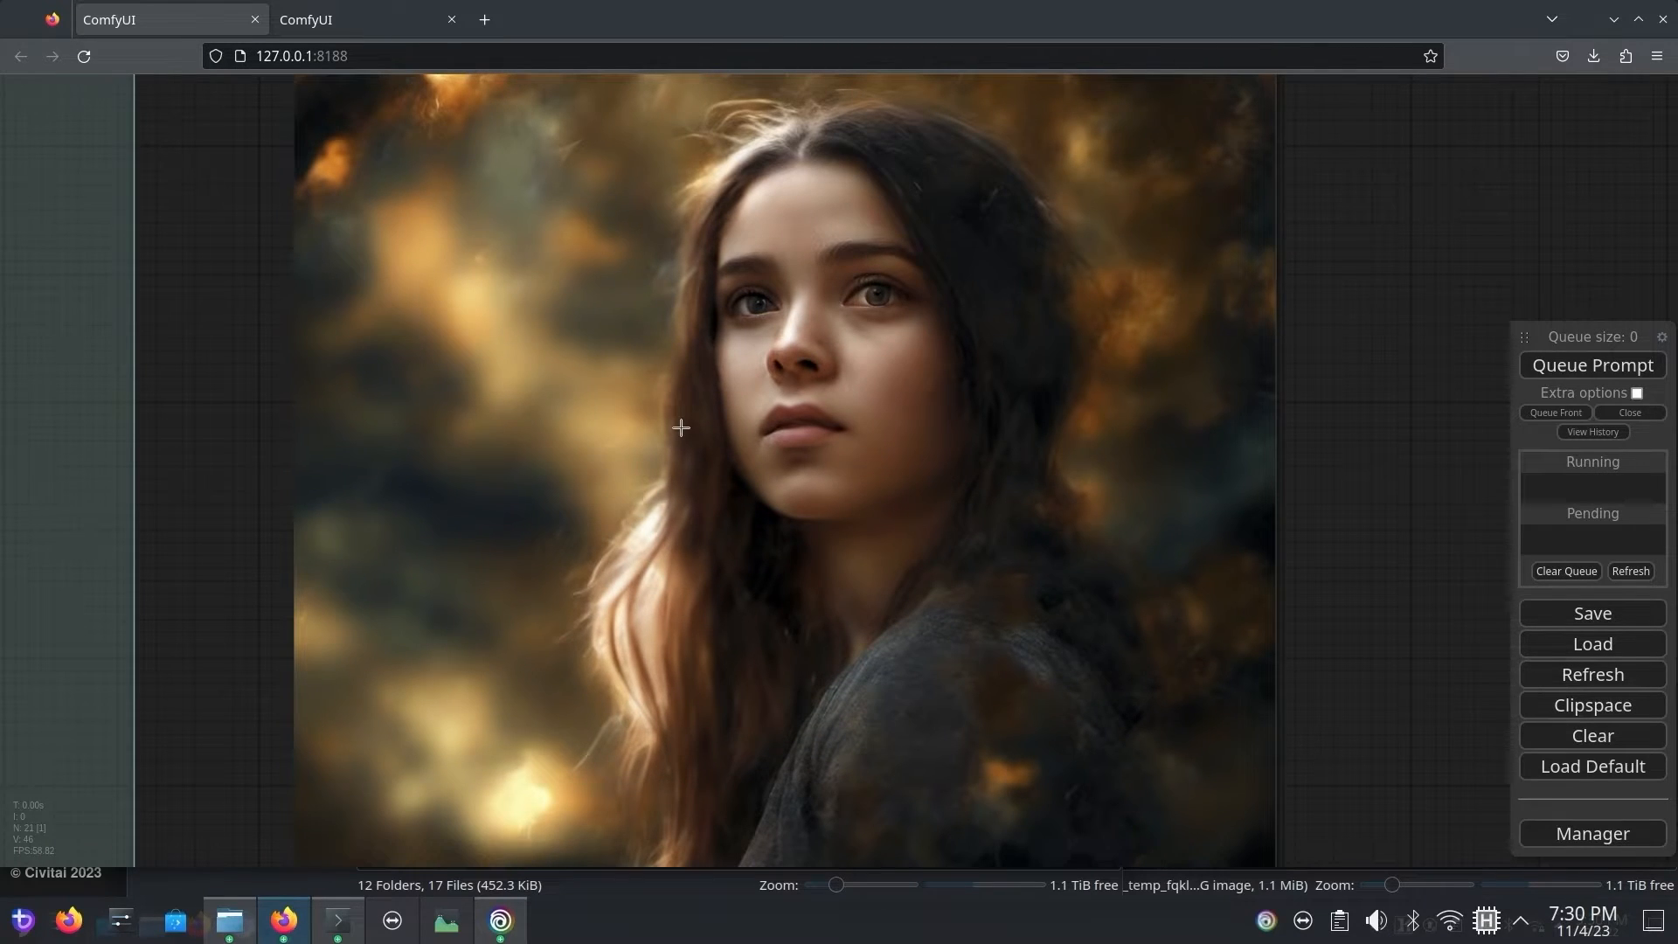
scroll(1363, 387, down, 3)
drag(1375, 273, 1421, 568)
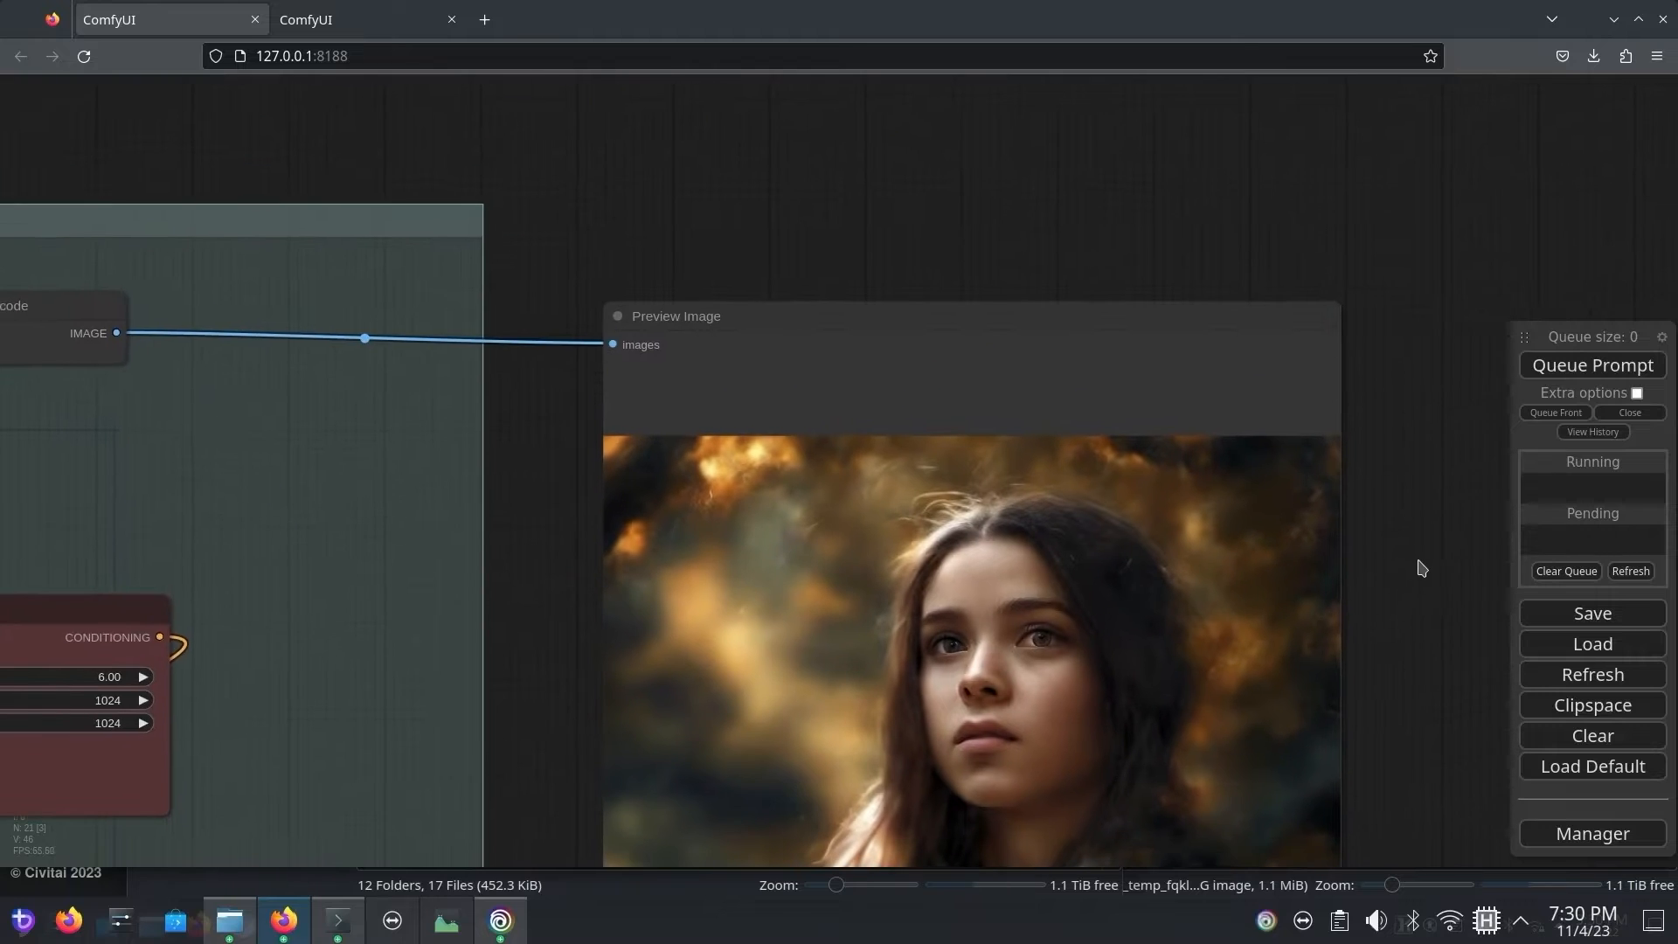
scroll(1411, 490, down, 4)
drag(1312, 245, 1245, 313)
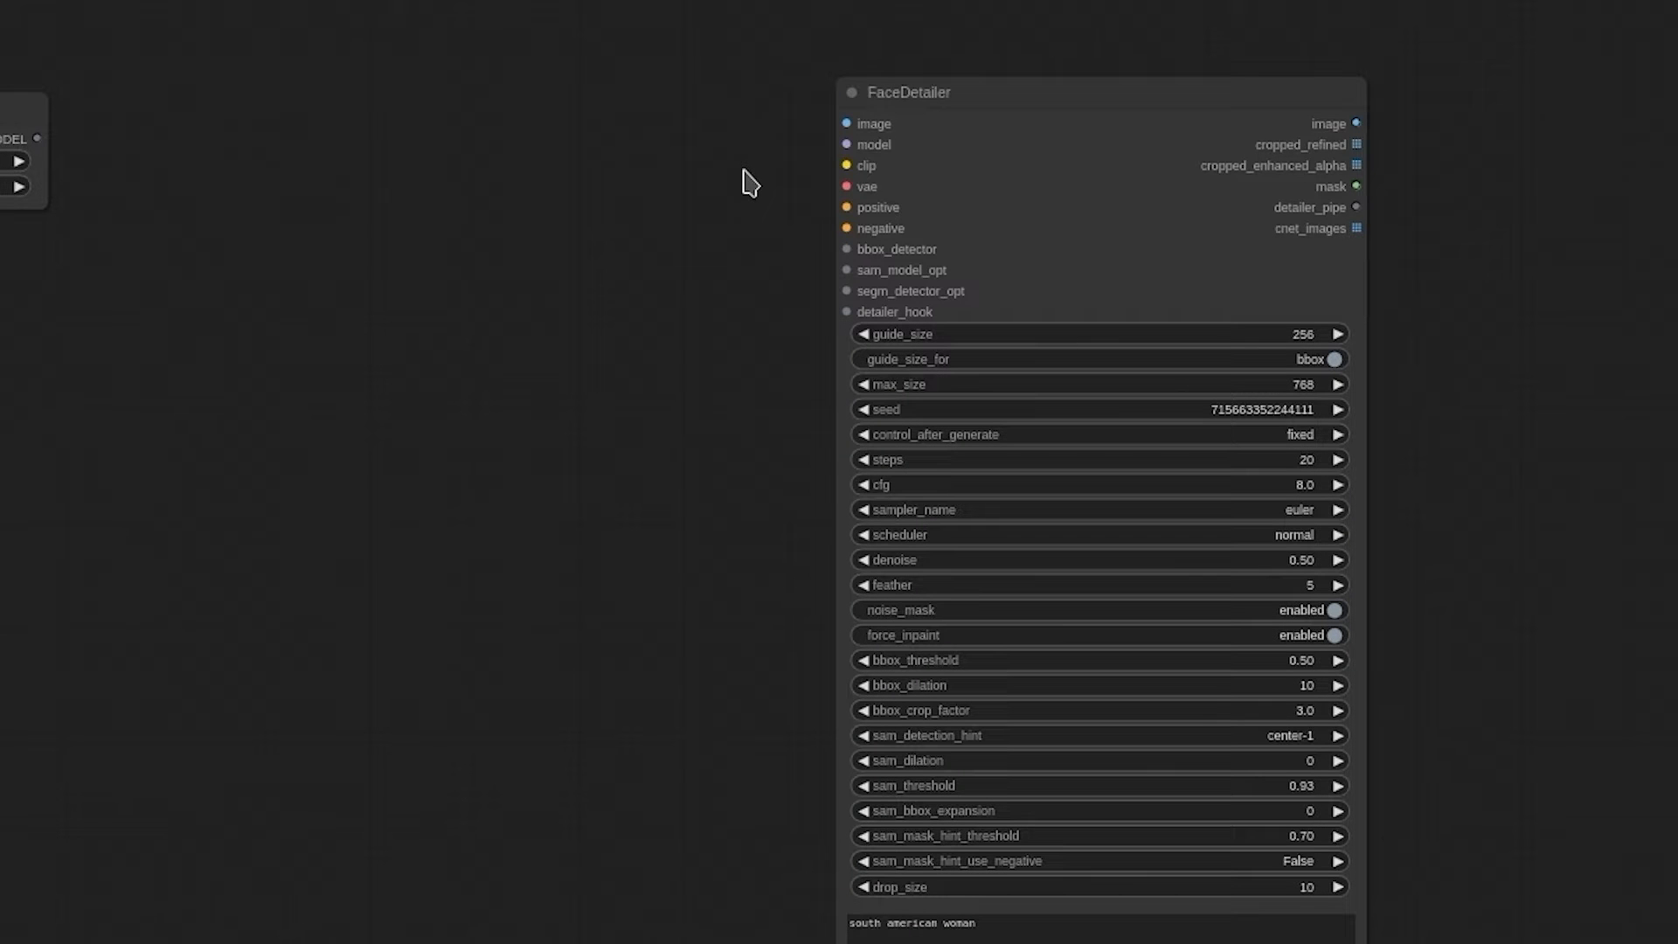
Step: Search the available nodes for "faced", dismiss the search, and select the existing FaceDetailer node for a closer look
double_click(573, 197)
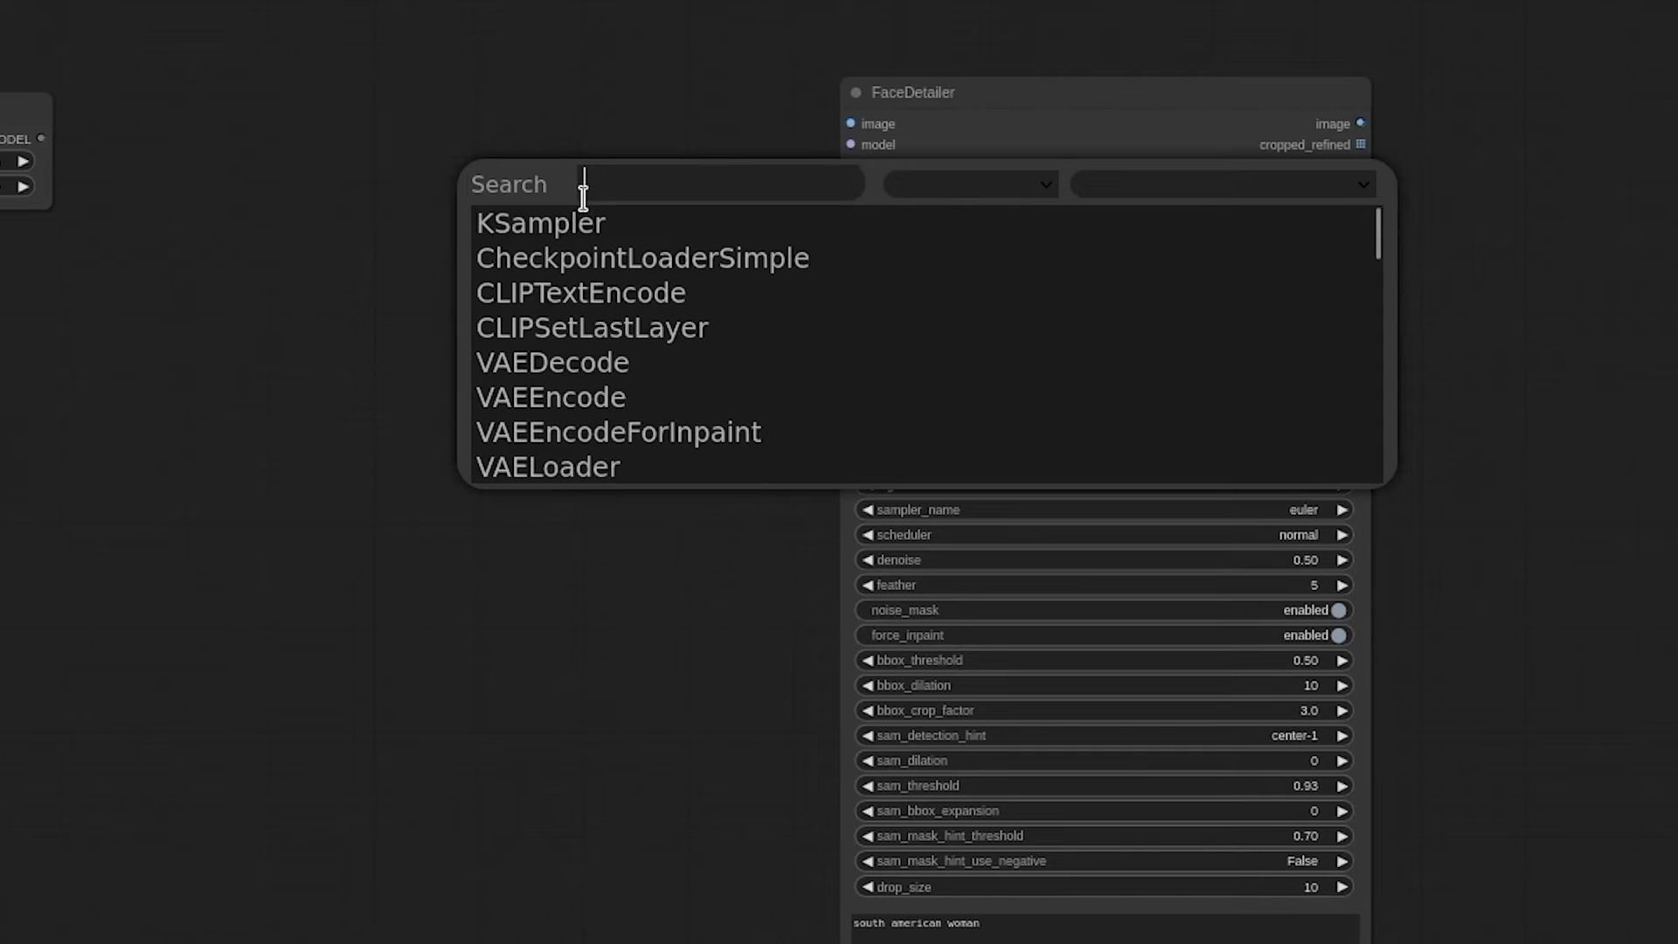
text(faced)
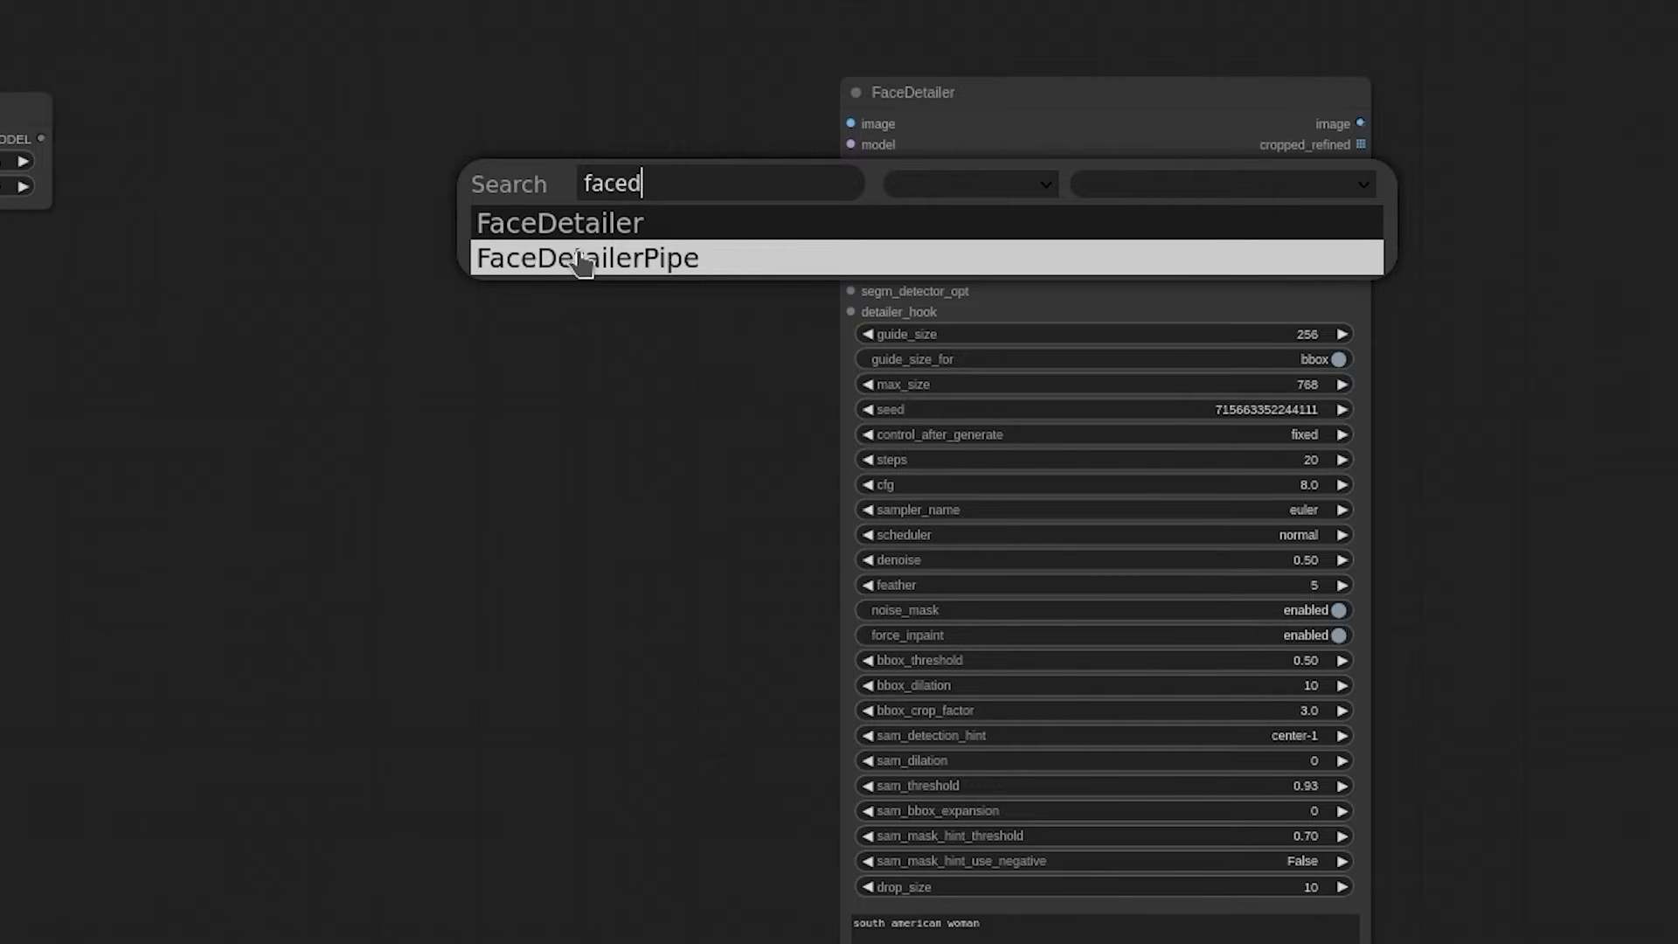
click(1018, 119)
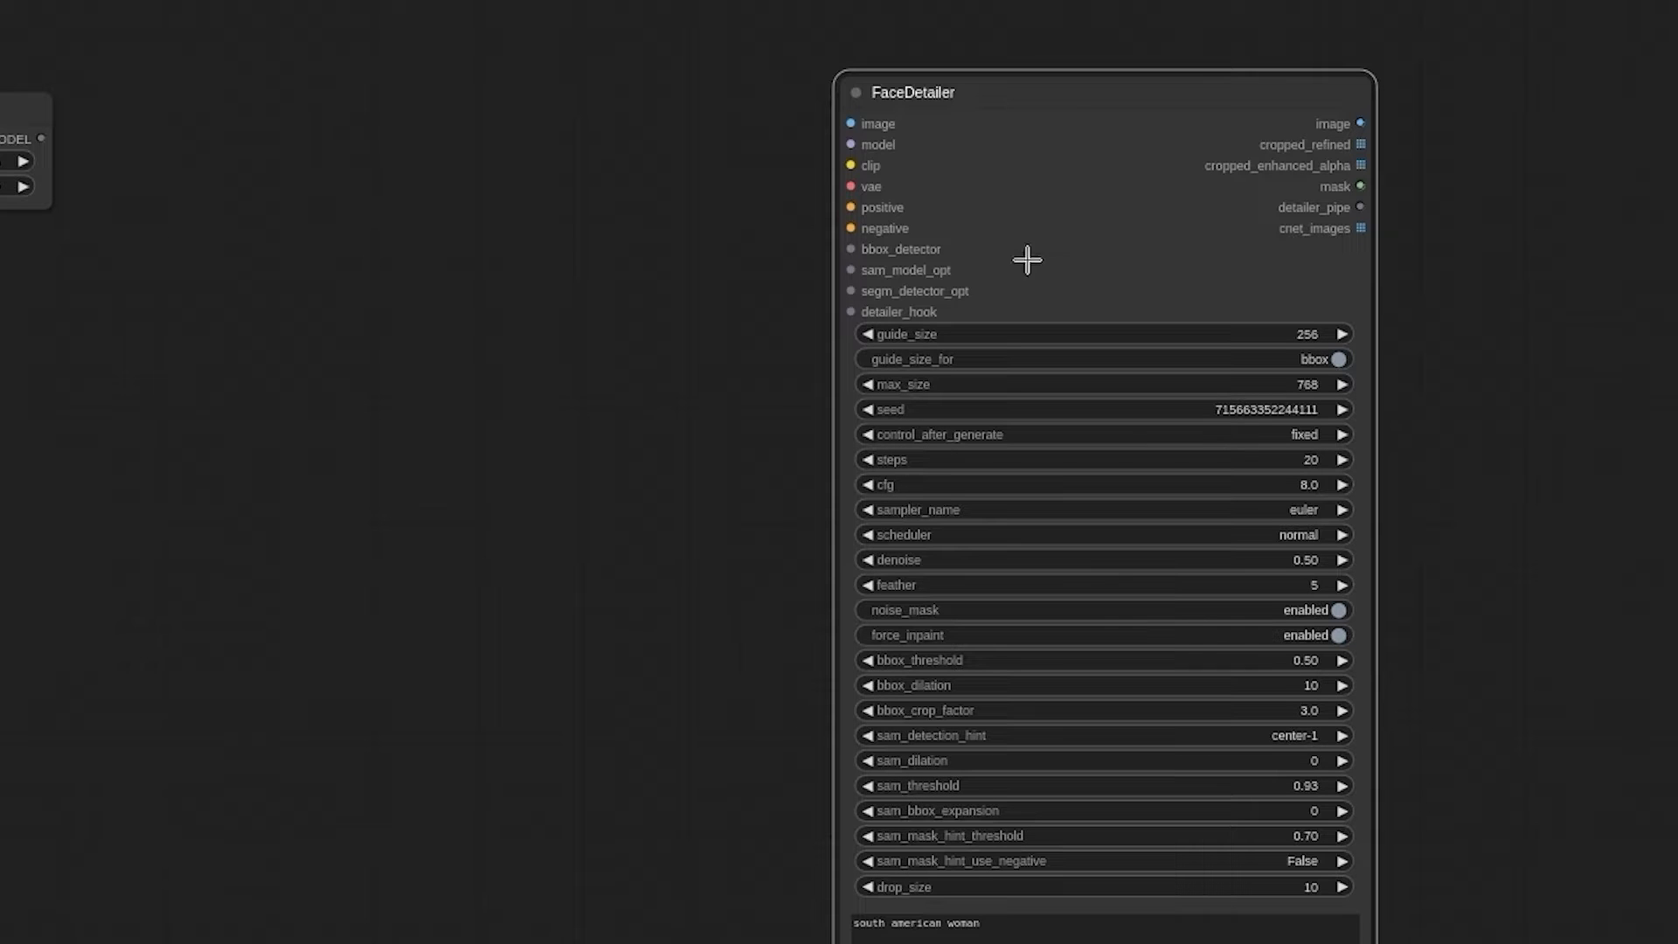
scroll(961, 234, up, 6)
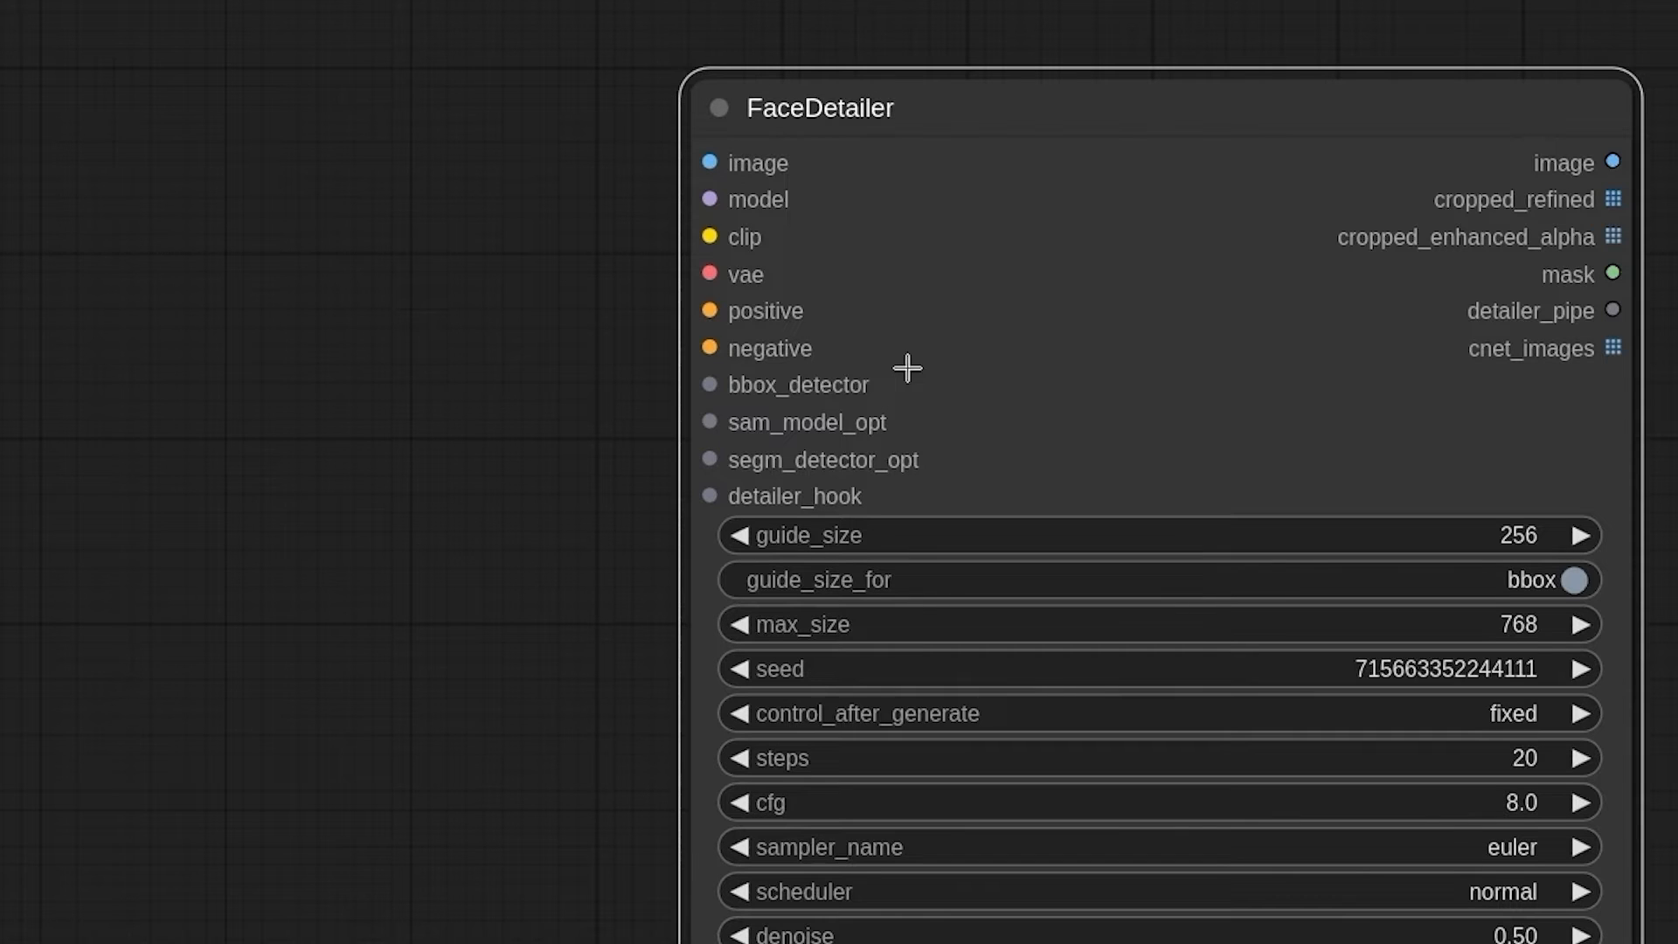
Step: Add an UltralyticsDetectorProvider node beside FaceDetailer and check its list of detection models
double_click(183, 412)
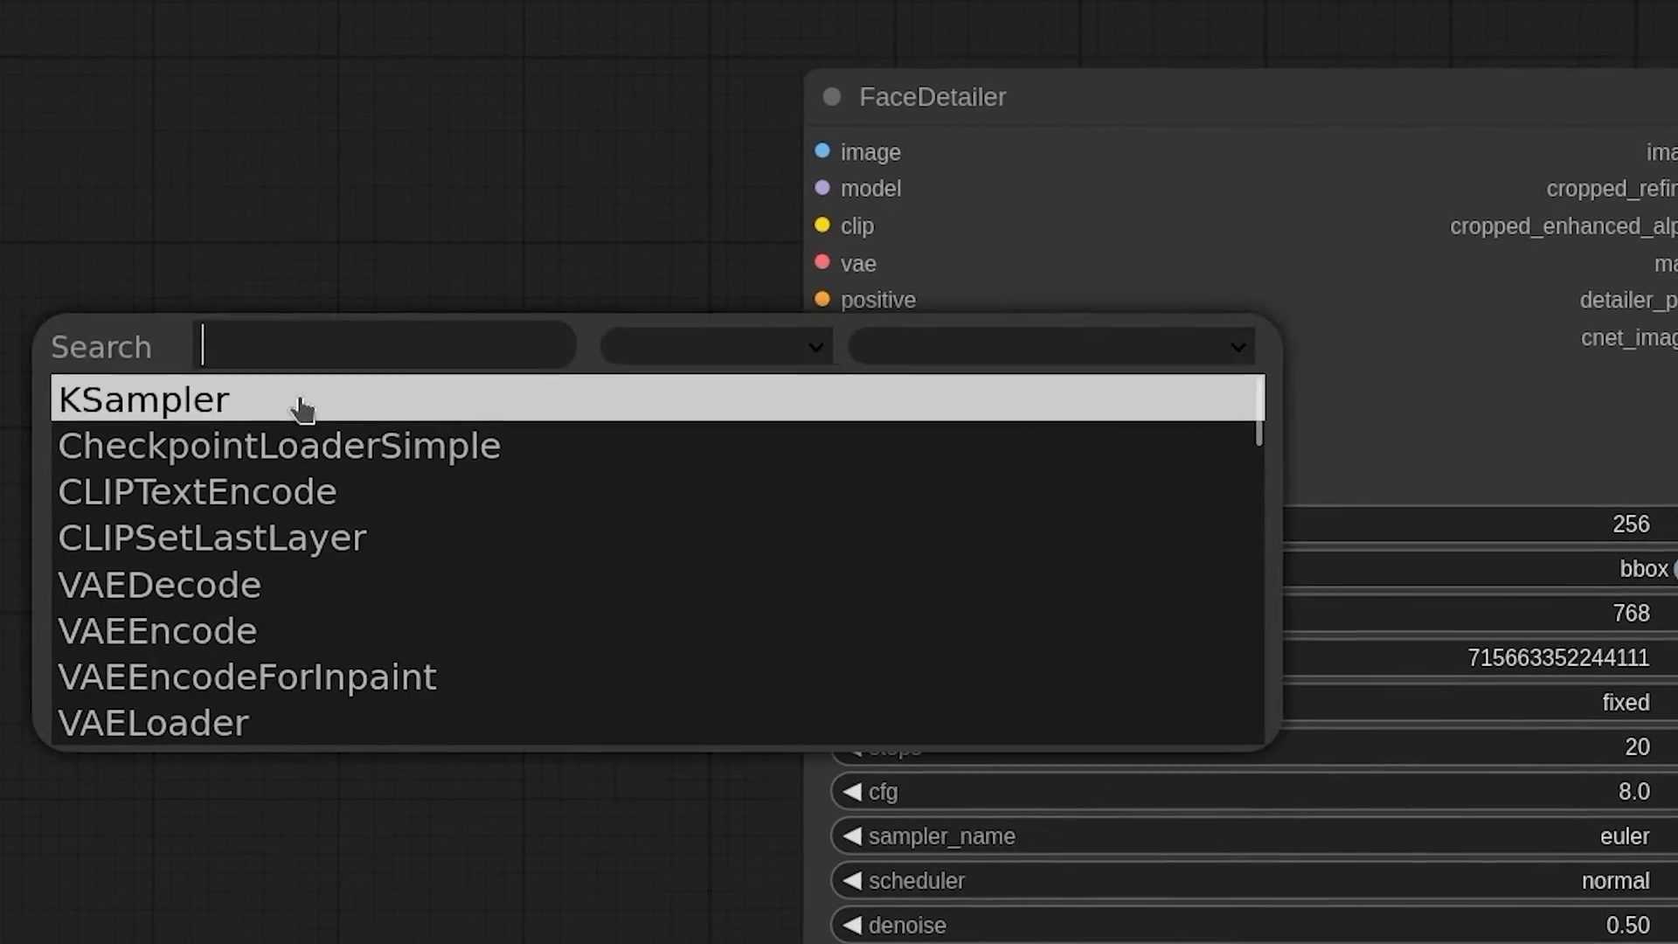
text(ultra)
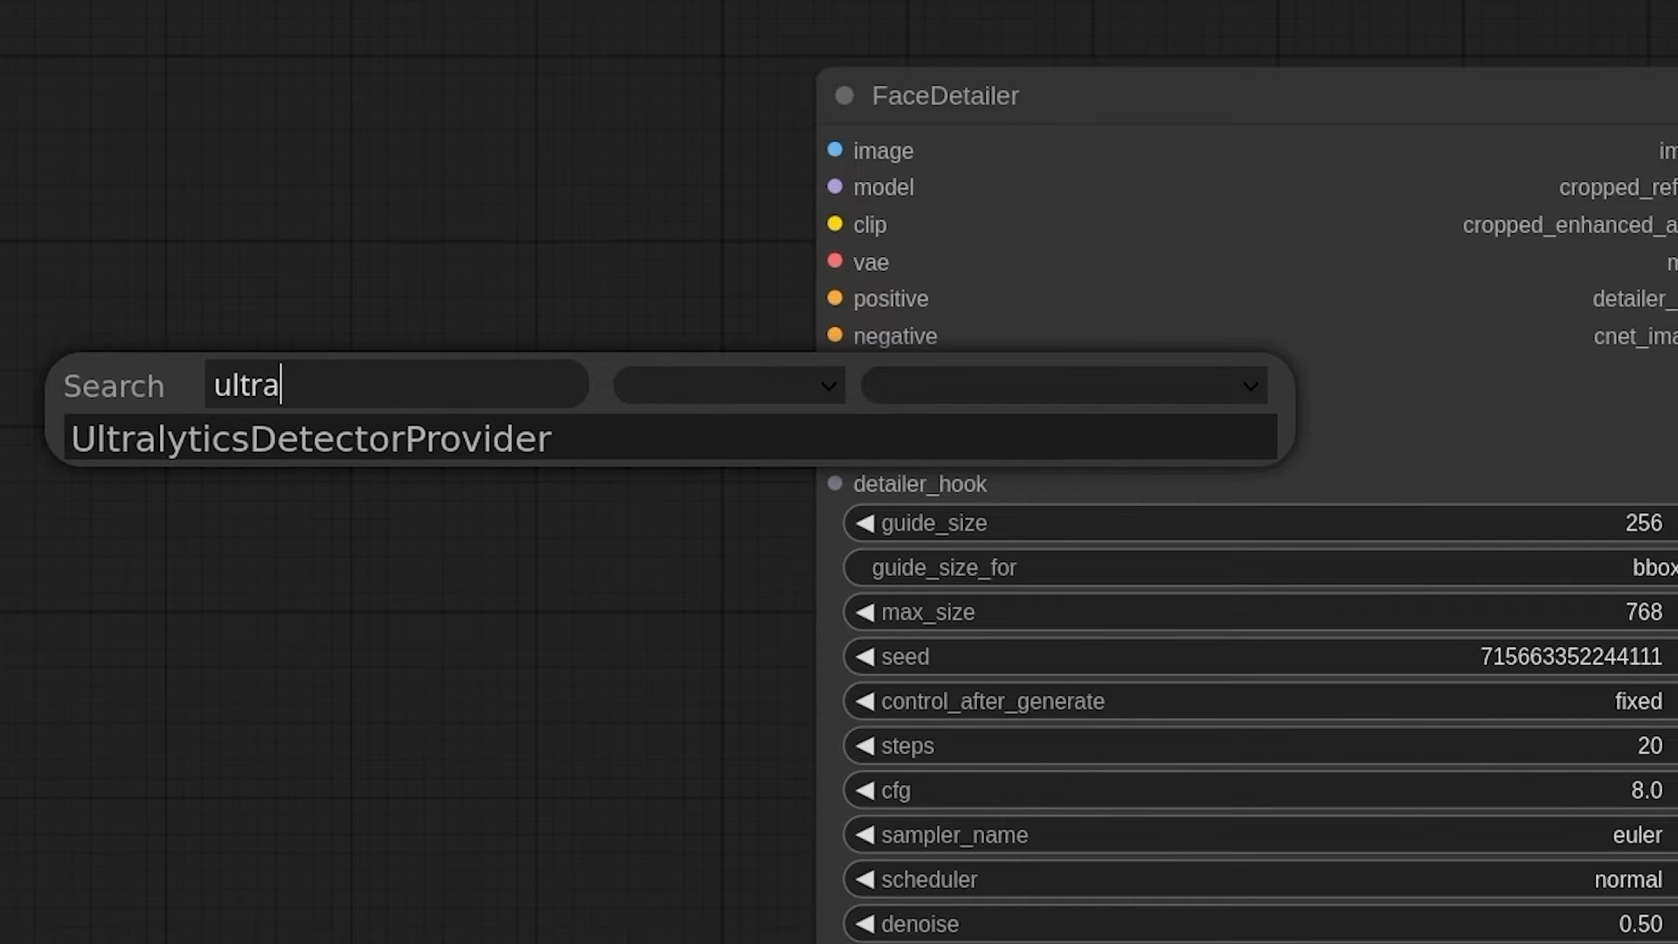
key(Return)
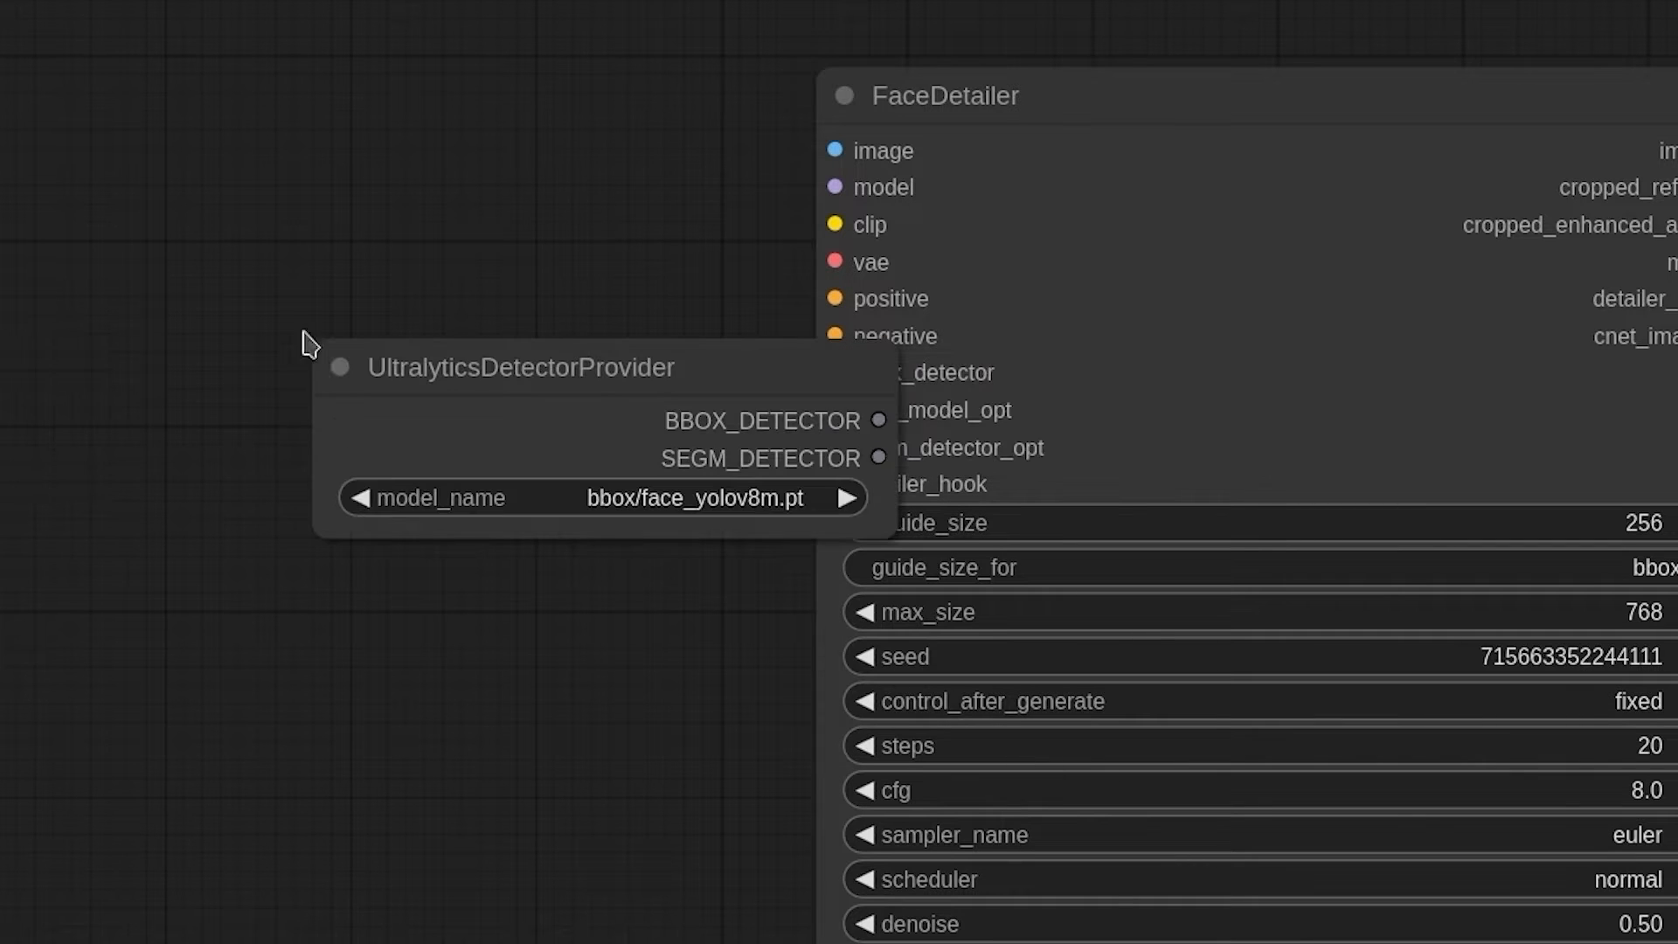
drag(589, 382, 310, 329)
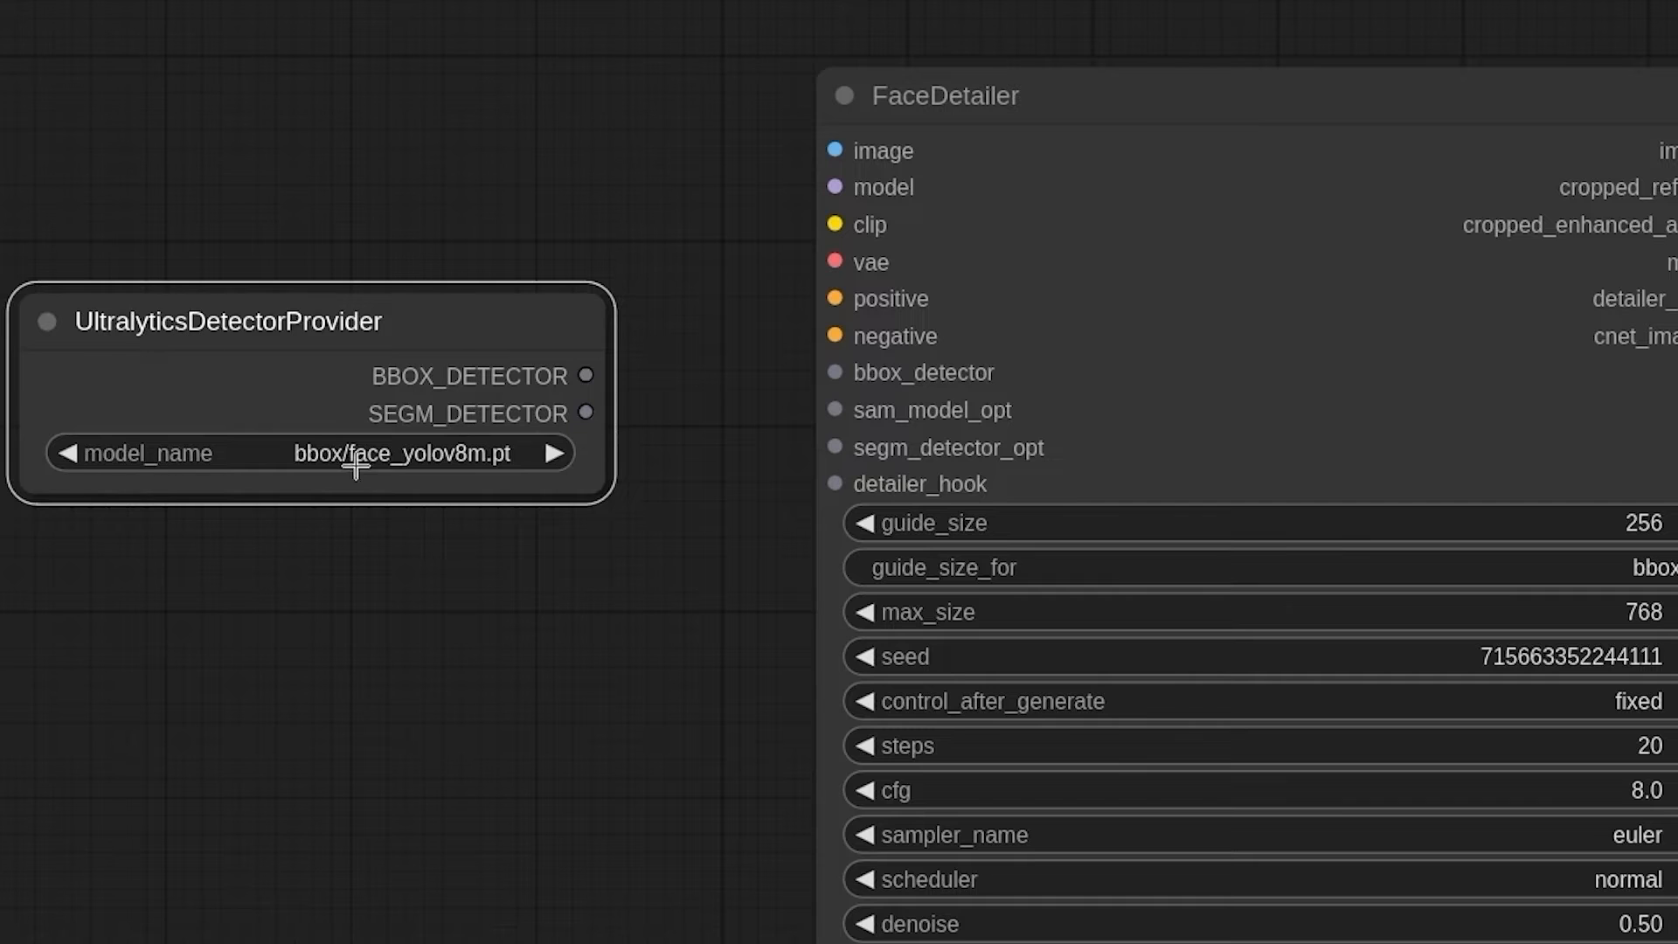
click(421, 455)
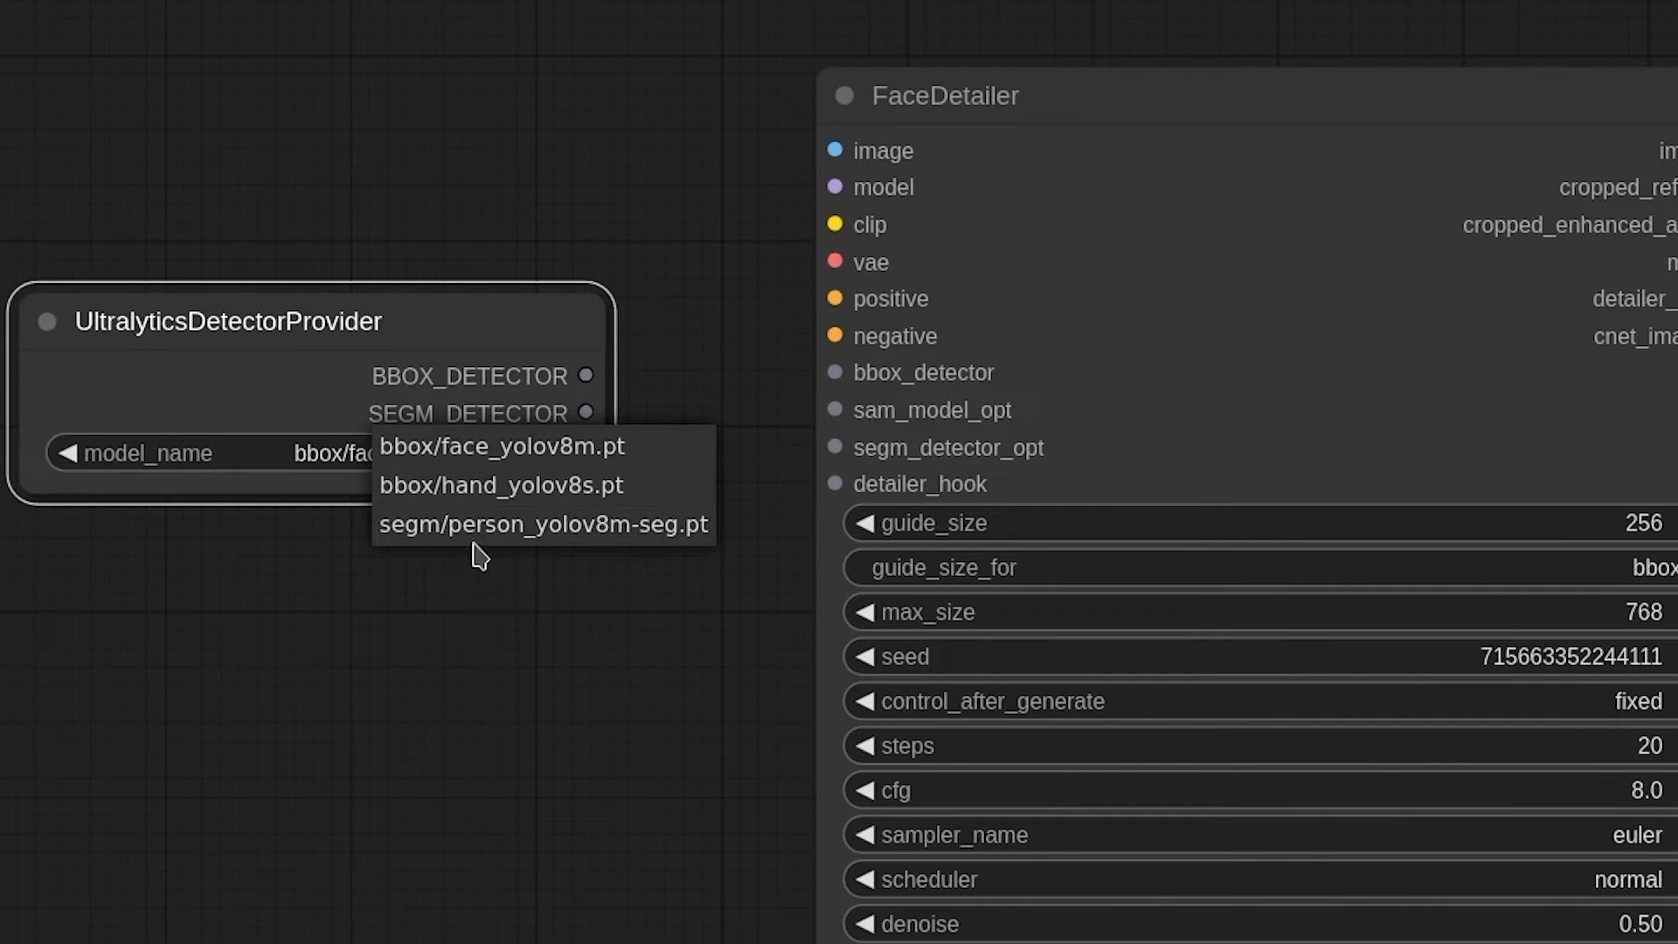
drag(350, 411, 245, 399)
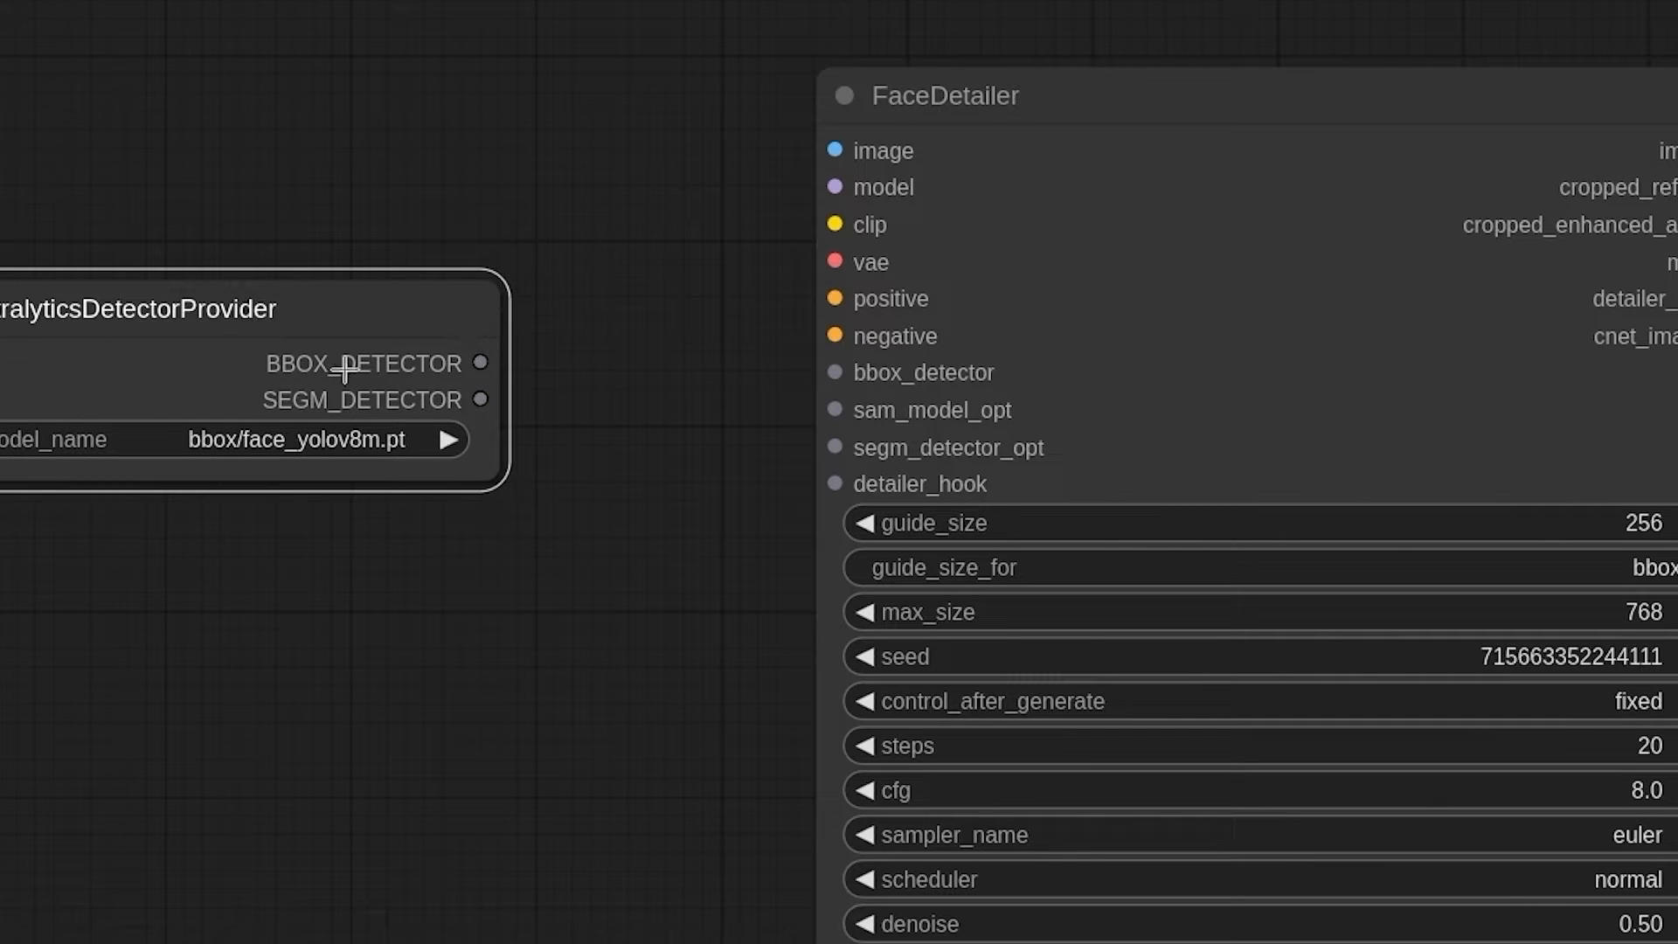
Step: Connect the detector's BBOX_DETECTOR output to FaceDetailer's bbox_detector input and place the detector node farther from FaceDetailer
drag(479, 362, 831, 372)
drag(416, 311, 429, 335)
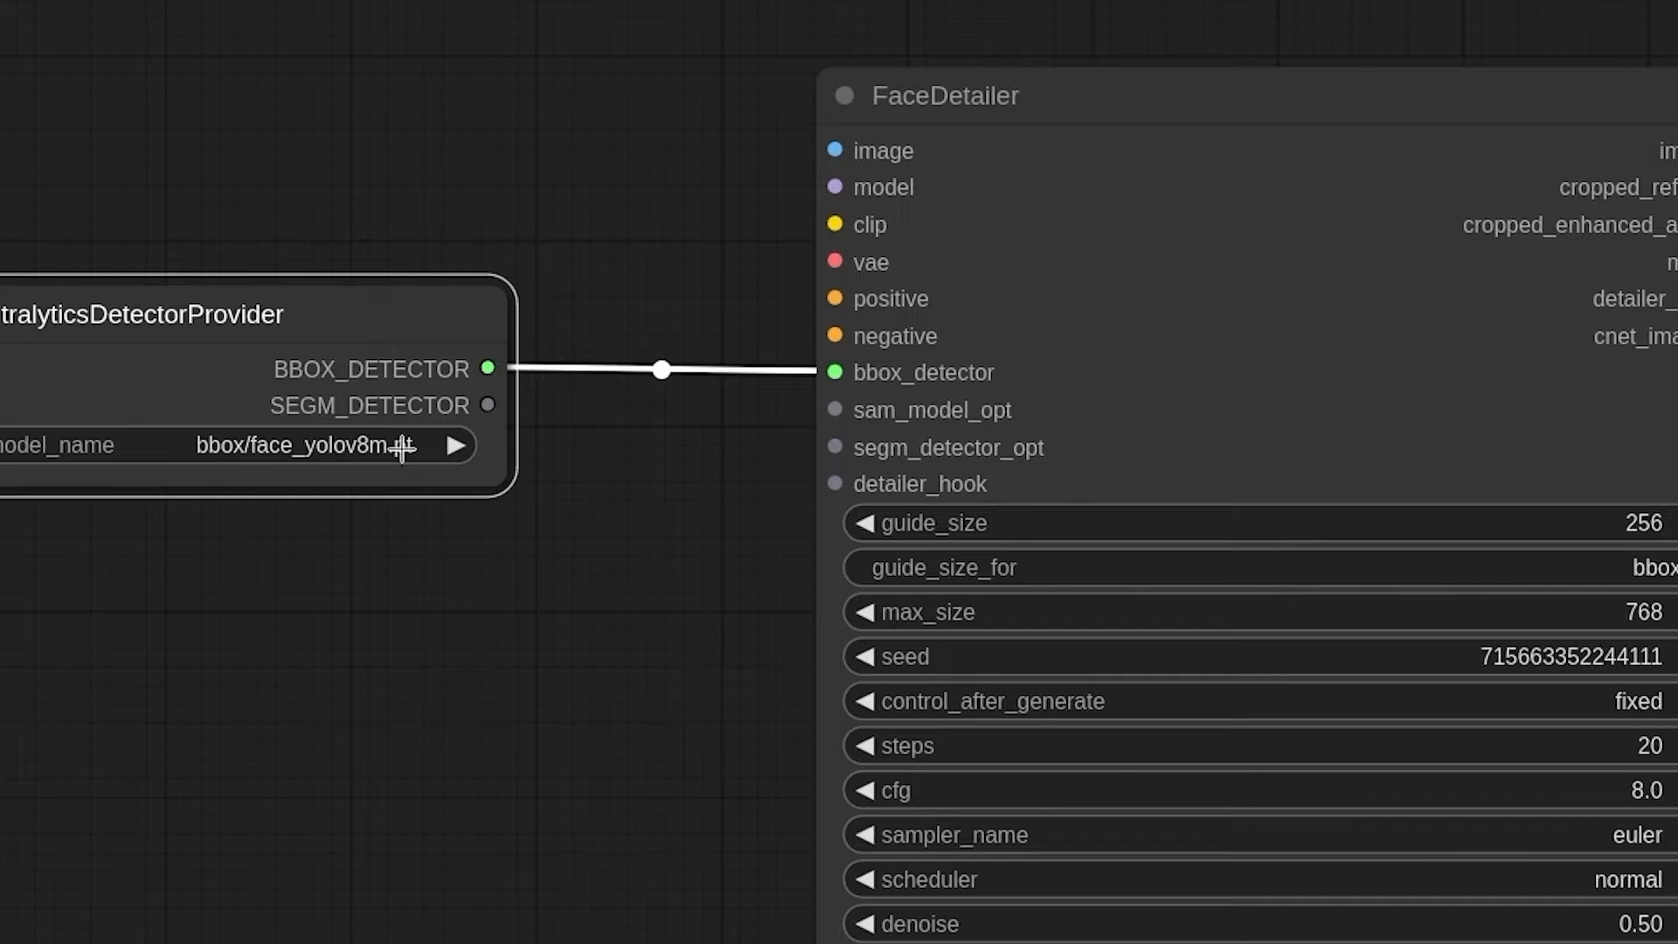
click(367, 446)
click(426, 446)
drag(488, 405, 367, 400)
drag(315, 330, 262, 323)
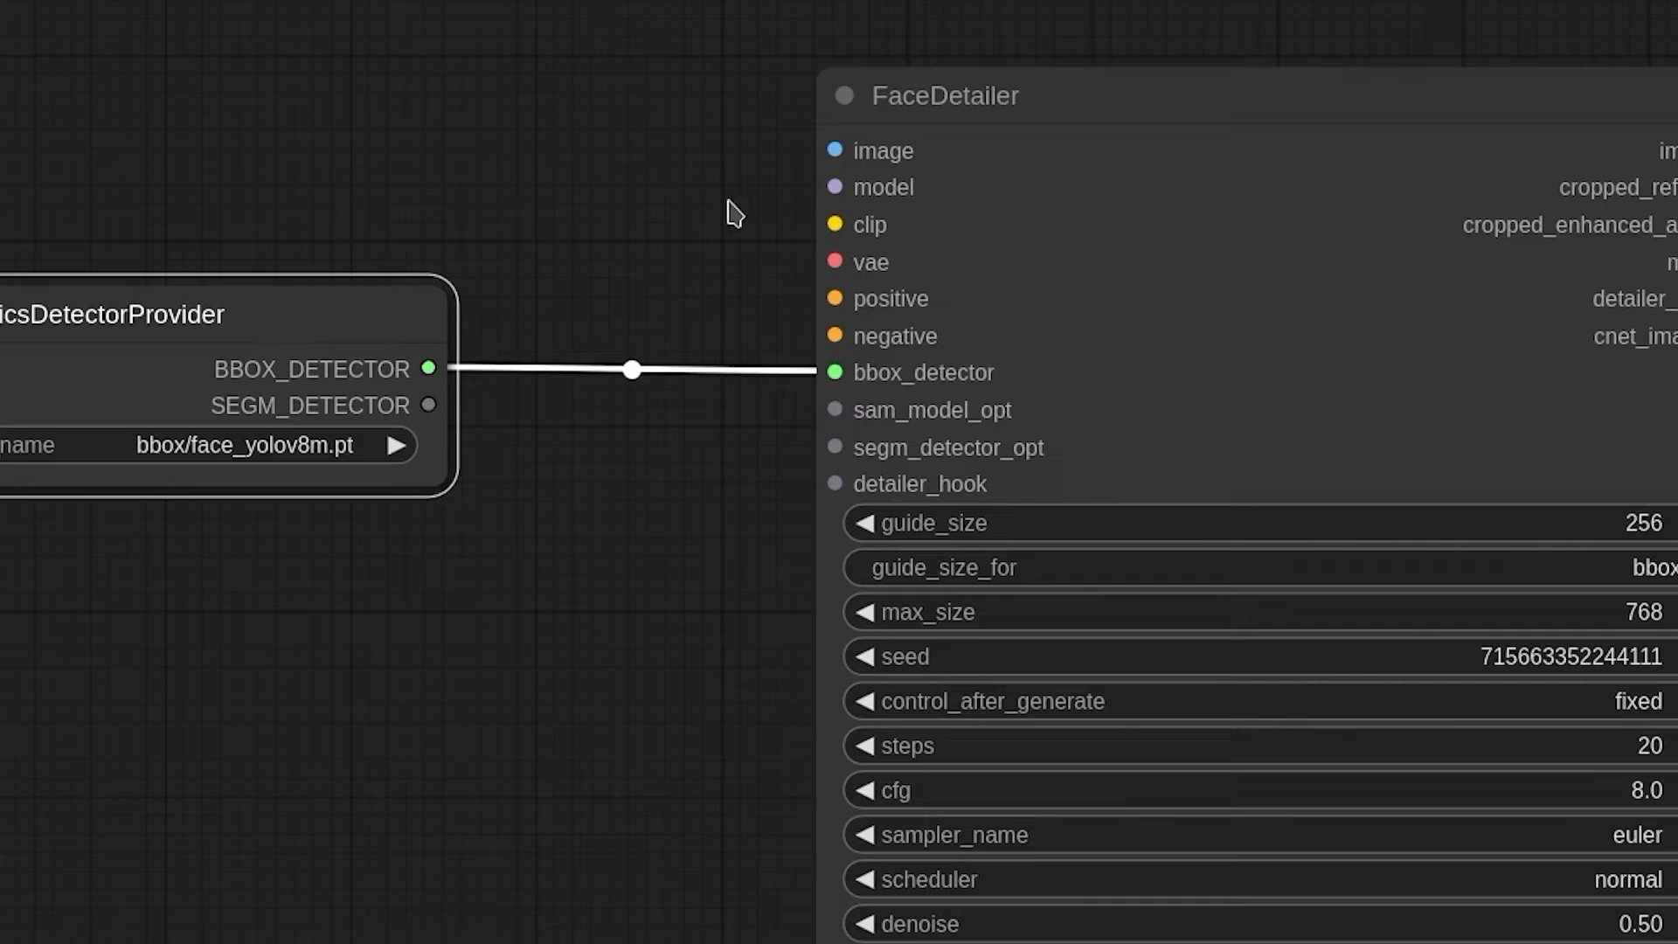
scroll(262, 925, up, 1)
scroll(446, 857, down, 1)
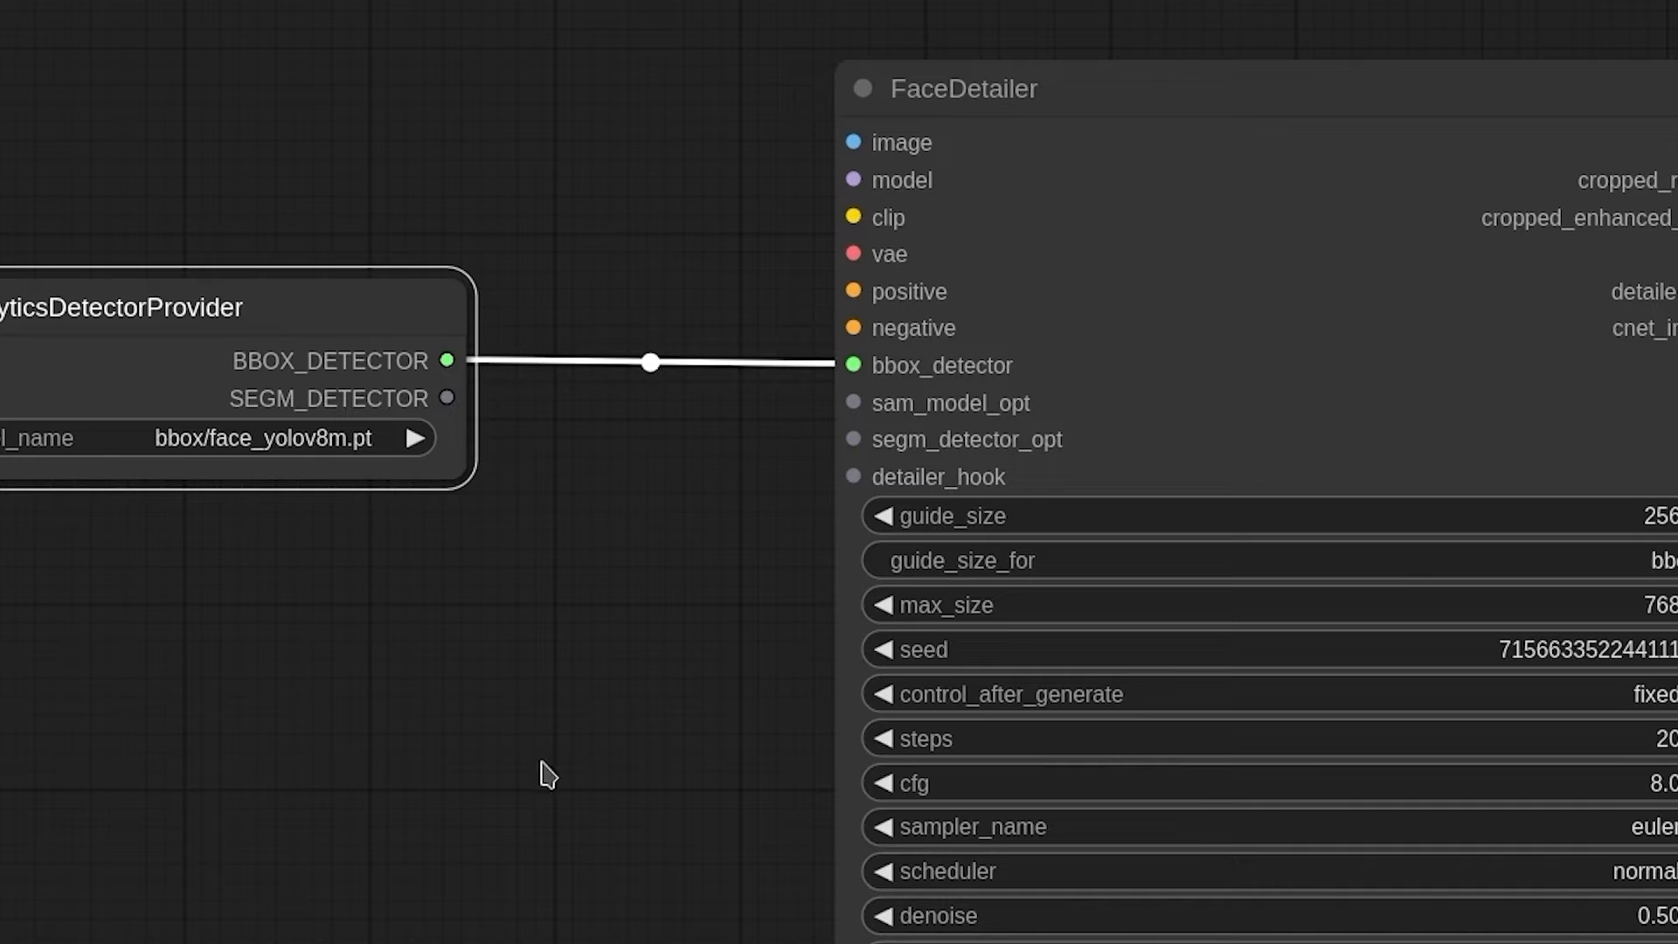
Step: Search the available nodes for "pipe" and add a ToBasicPipe node
drag(263, 854, 984, 943)
scroll(953, 940, up, 3)
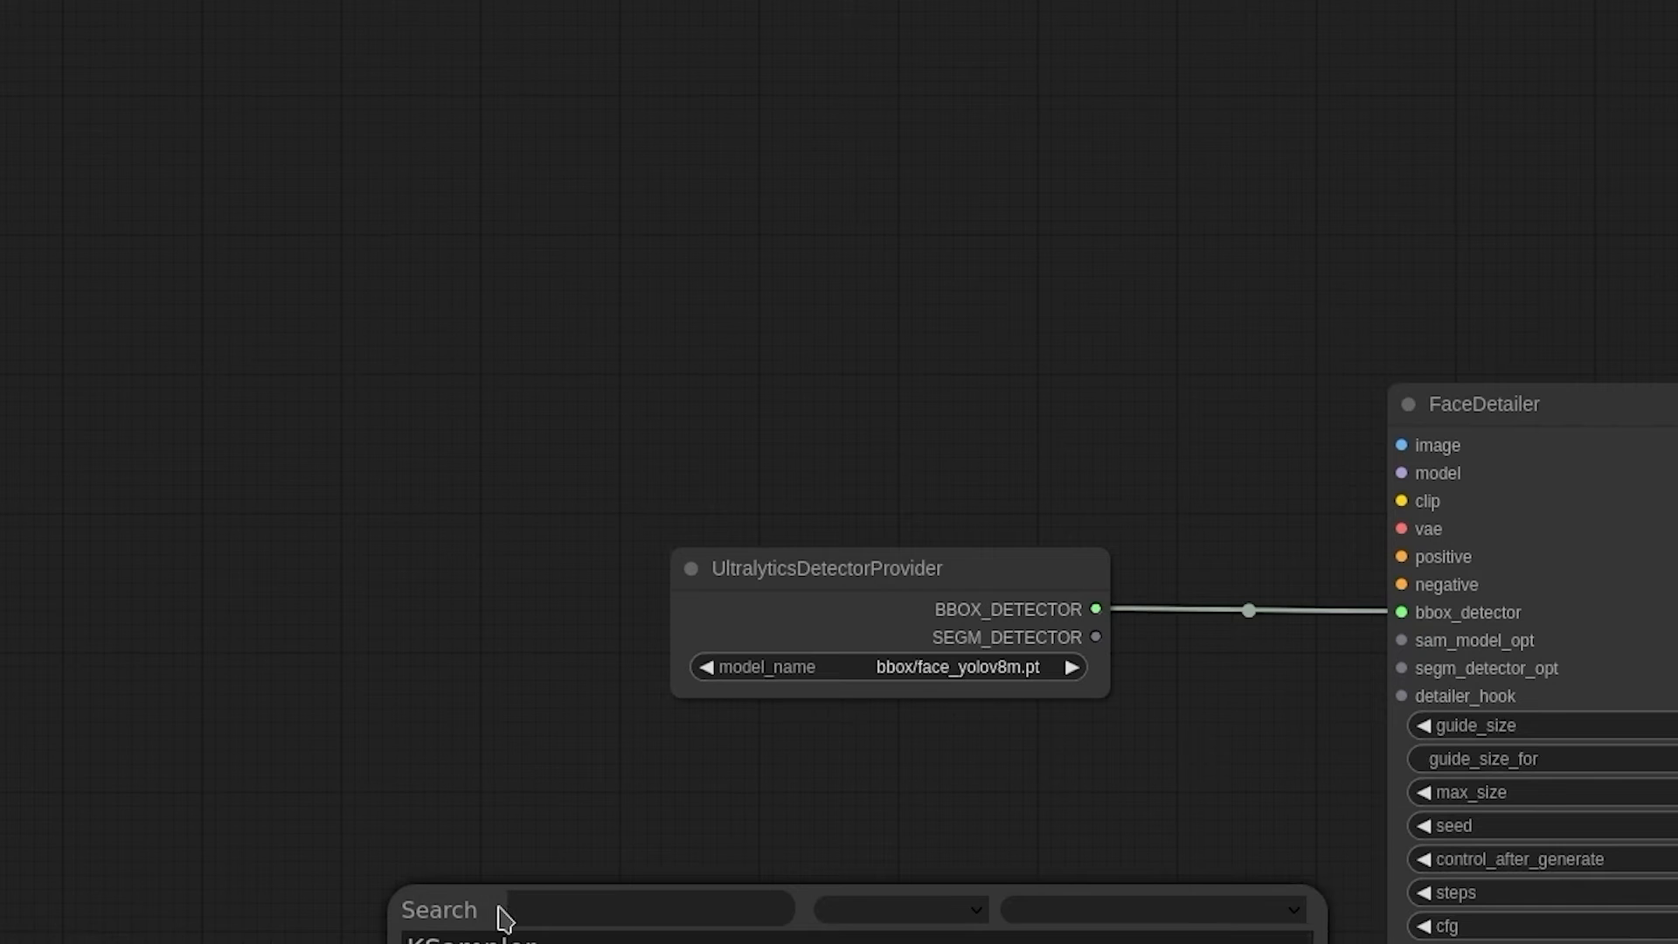
text(pipe)
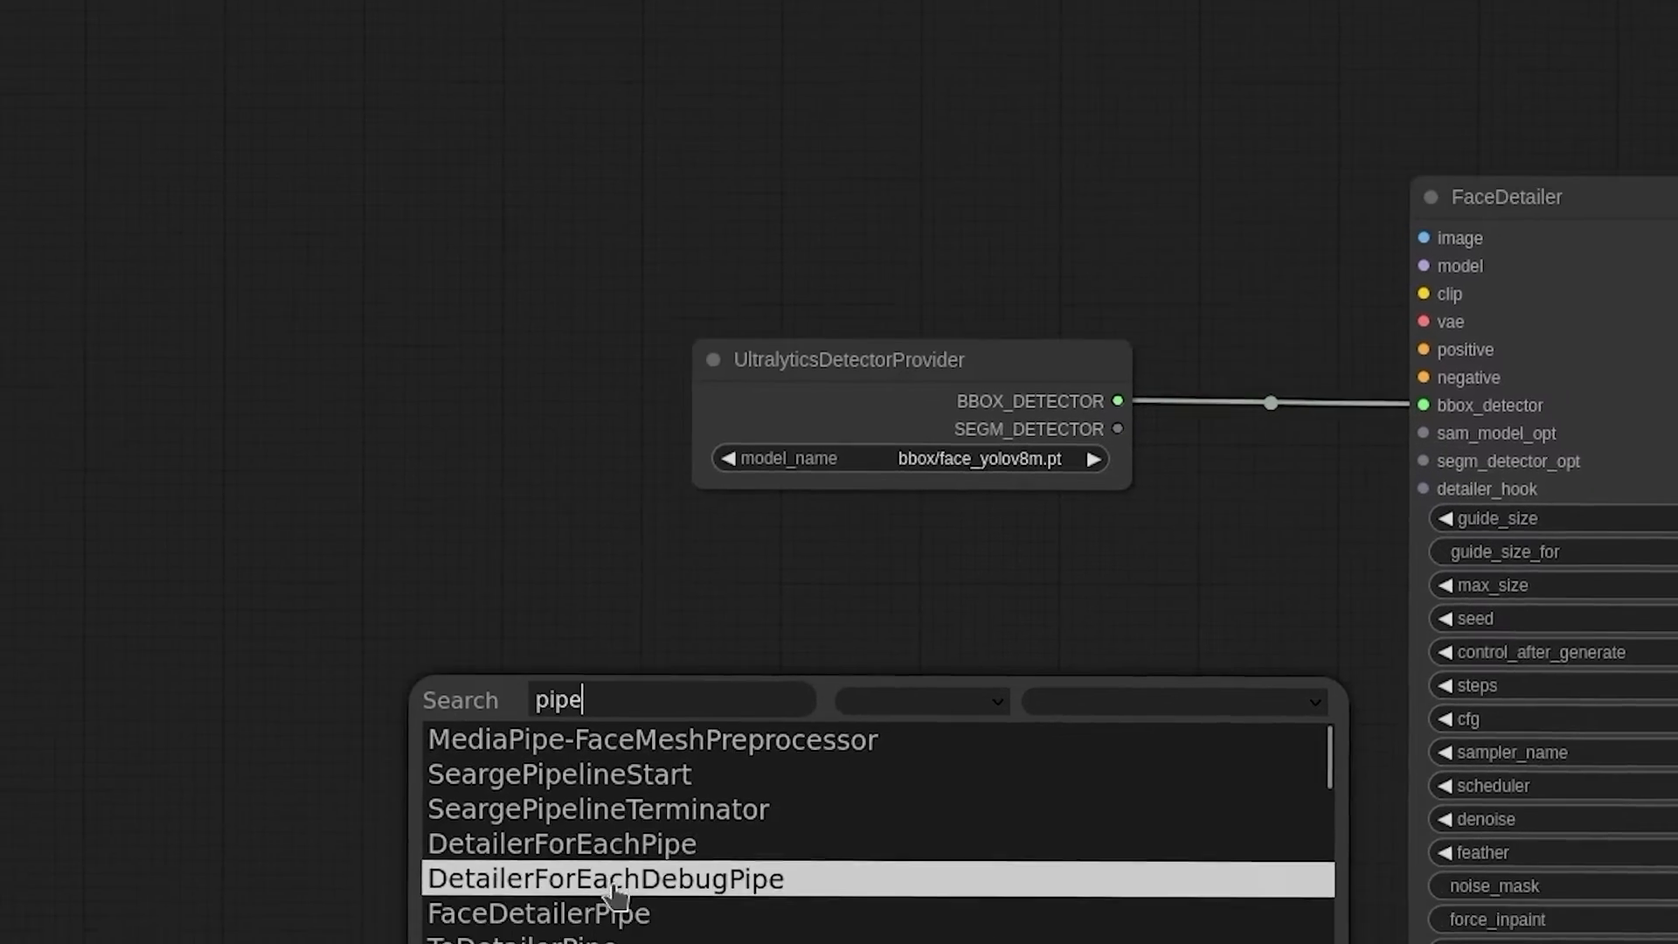
scroll(611, 882, down, 4)
scroll(596, 791, up, 2)
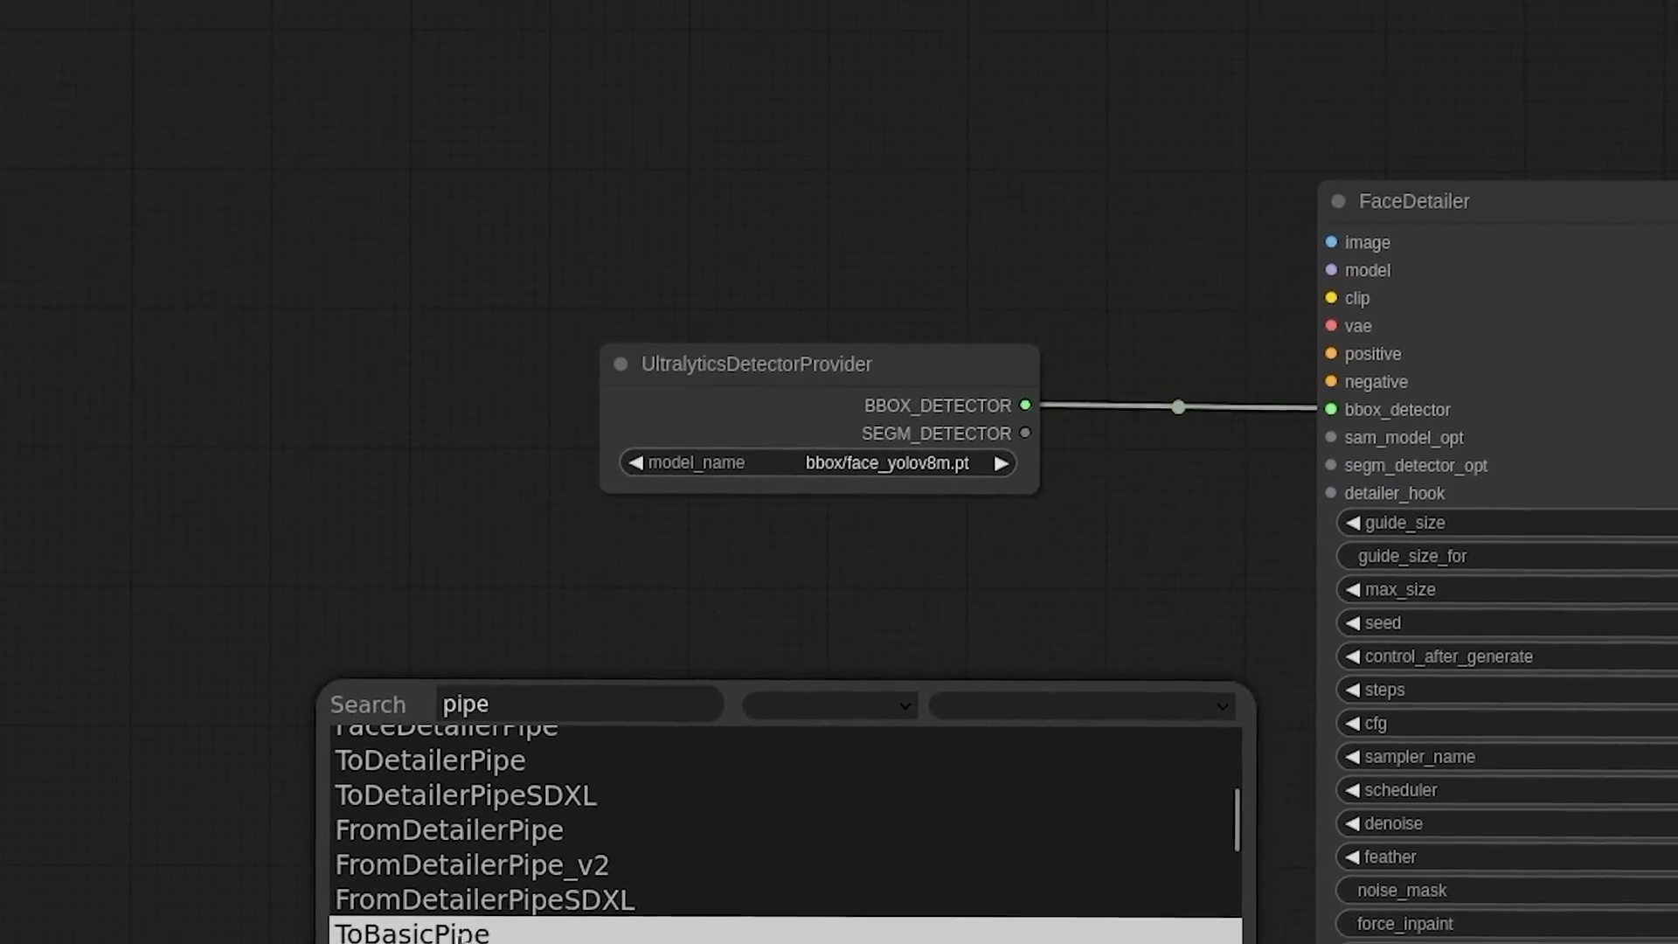
click(435, 923)
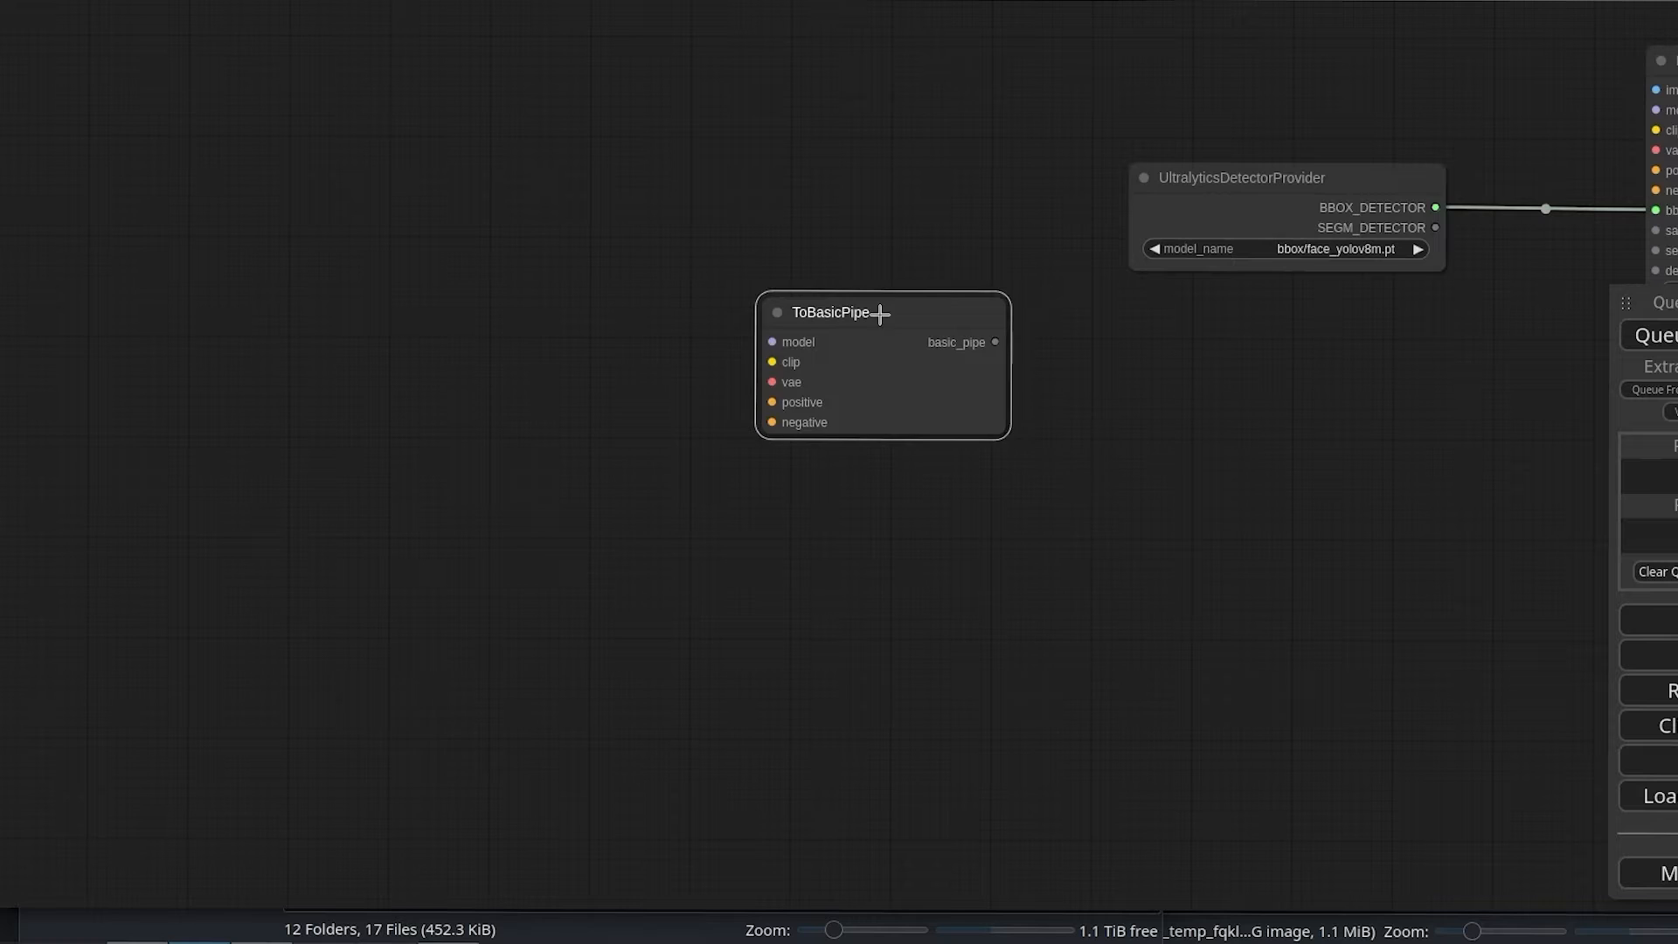
Step: Move the ToBasicPipe node across the canvas to just above the blue base-model group
drag(880, 313, 145, 604)
drag(442, 764, 1116, 221)
drag(738, 158, 114, 571)
drag(626, 588, 1146, 134)
drag(724, 75, 481, 486)
drag(646, 524, 1410, 297)
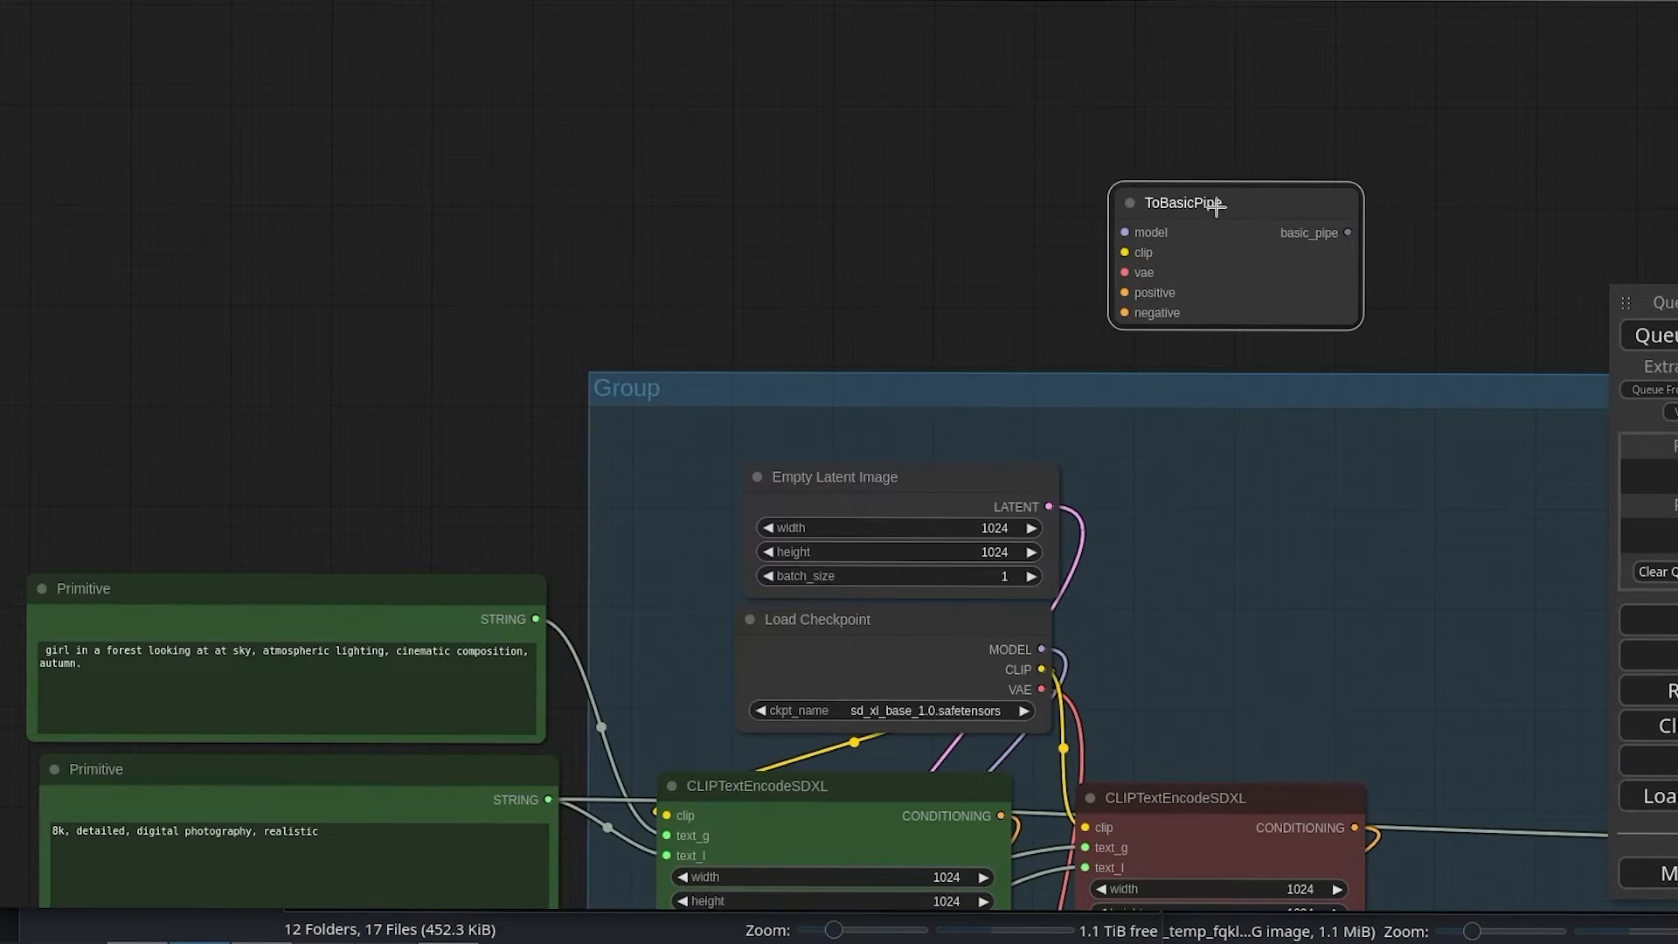
drag(910, 227, 401, 109)
drag(760, 37, 885, 41)
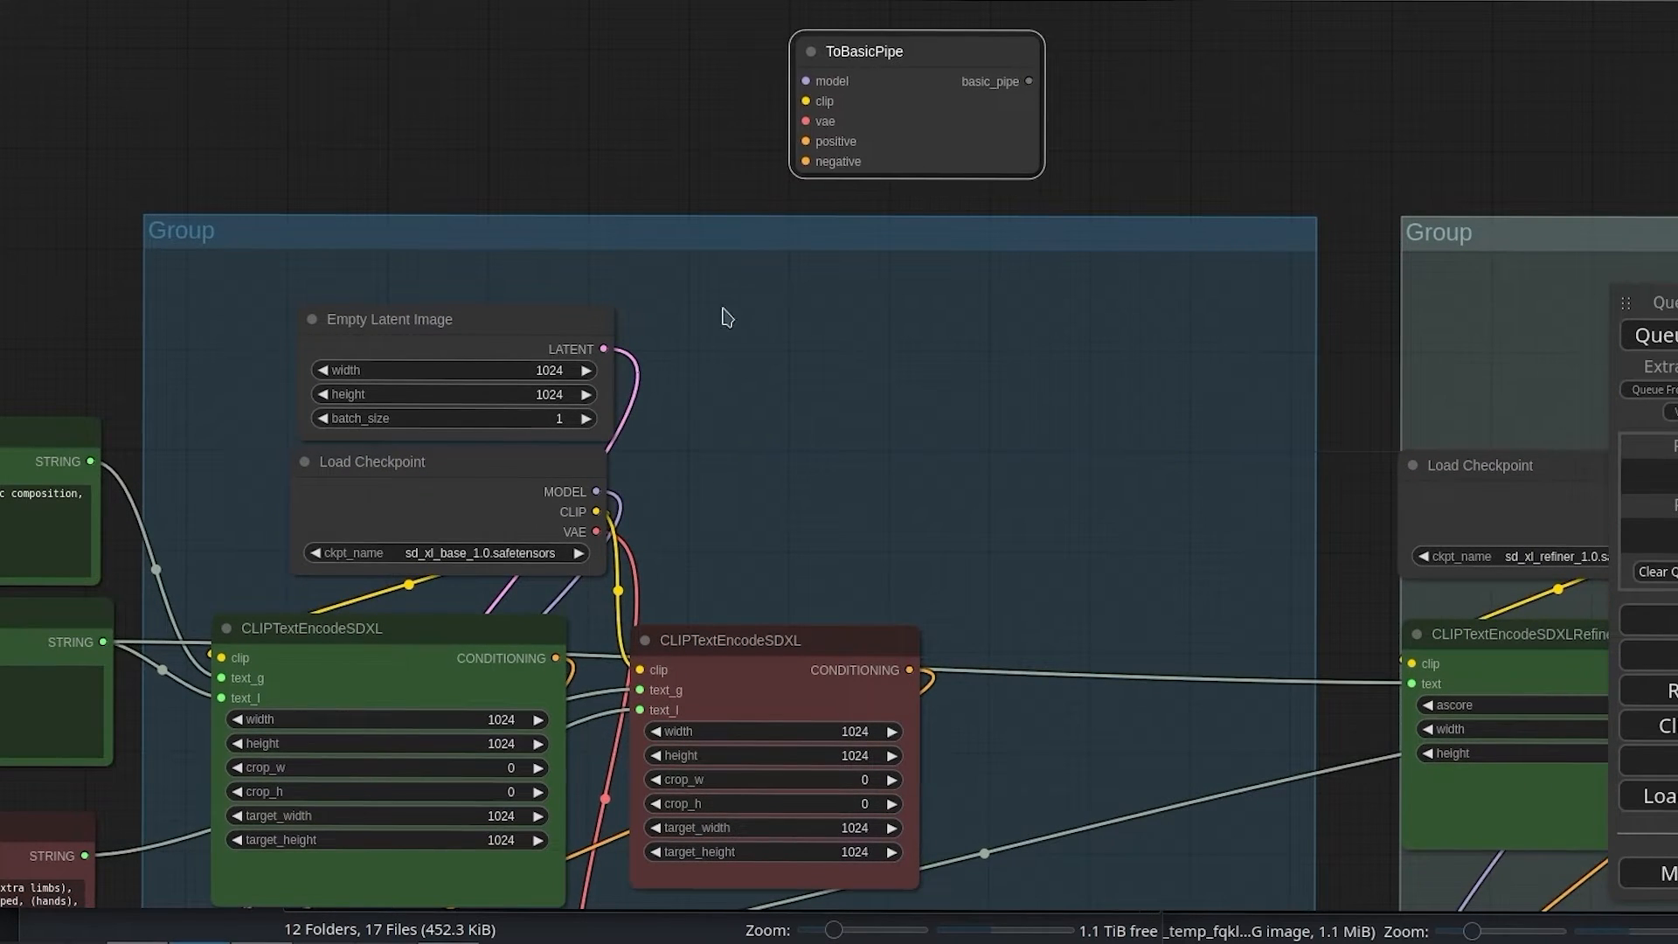
Step: Connect the base checkpoint's MODEL, CLIP and VAE outputs and the green and red encoders' CONDITIONING outputs to ToBasicPipe's matching inputs
drag(596, 492, 806, 80)
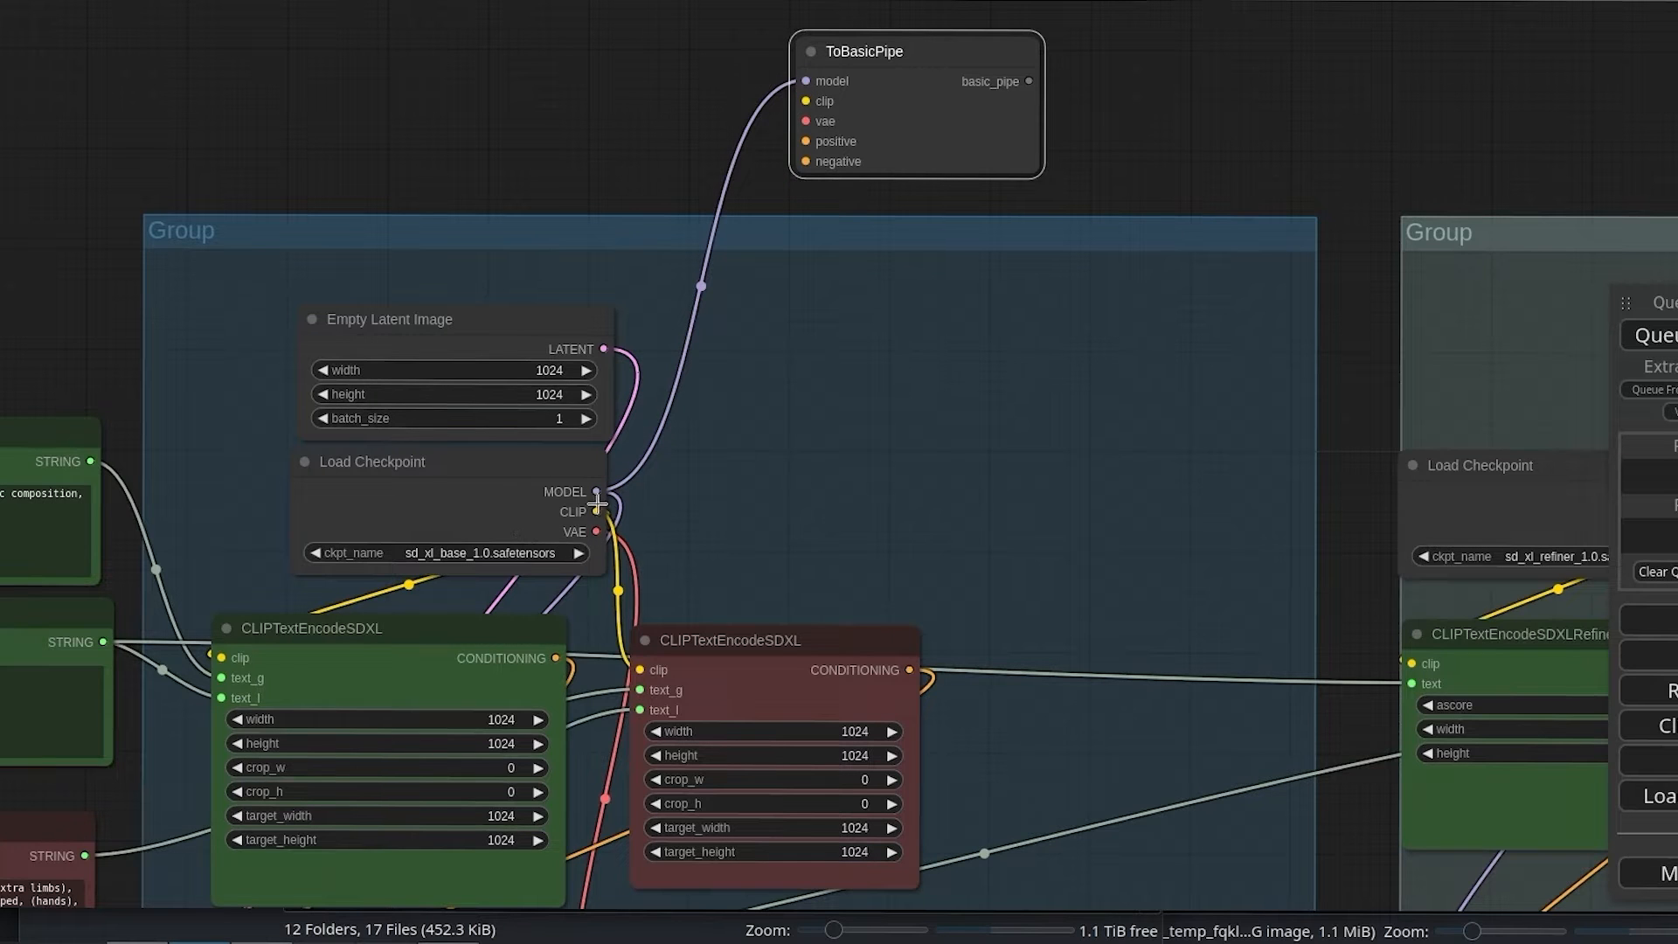
drag(596, 510, 806, 101)
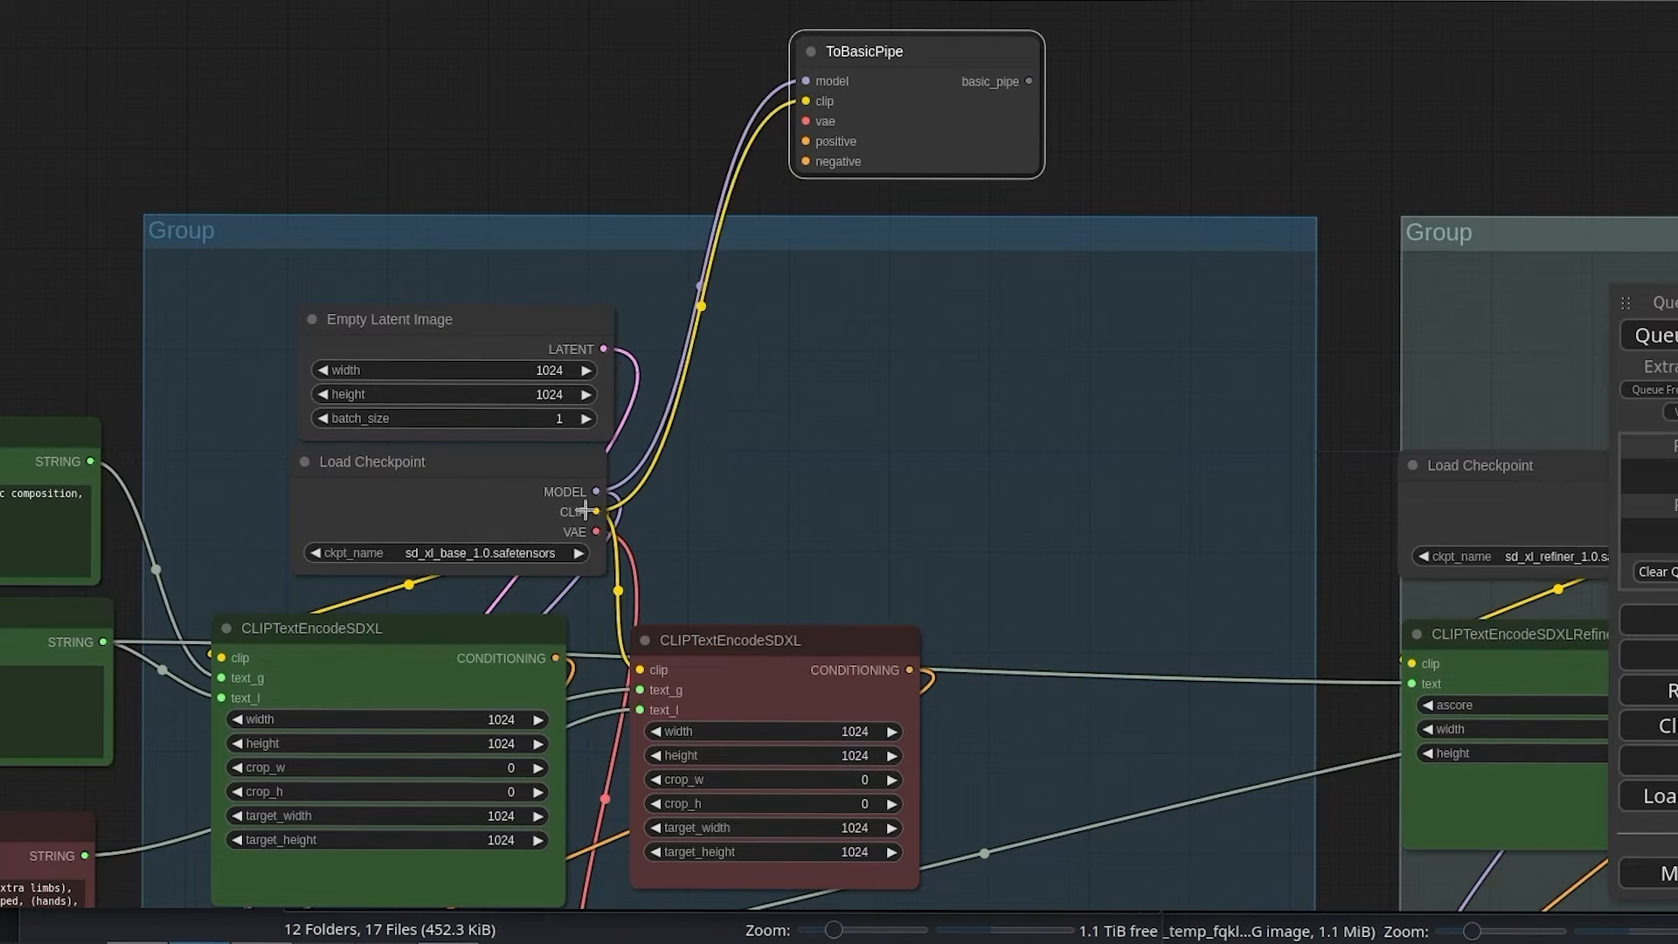
drag(595, 532, 805, 120)
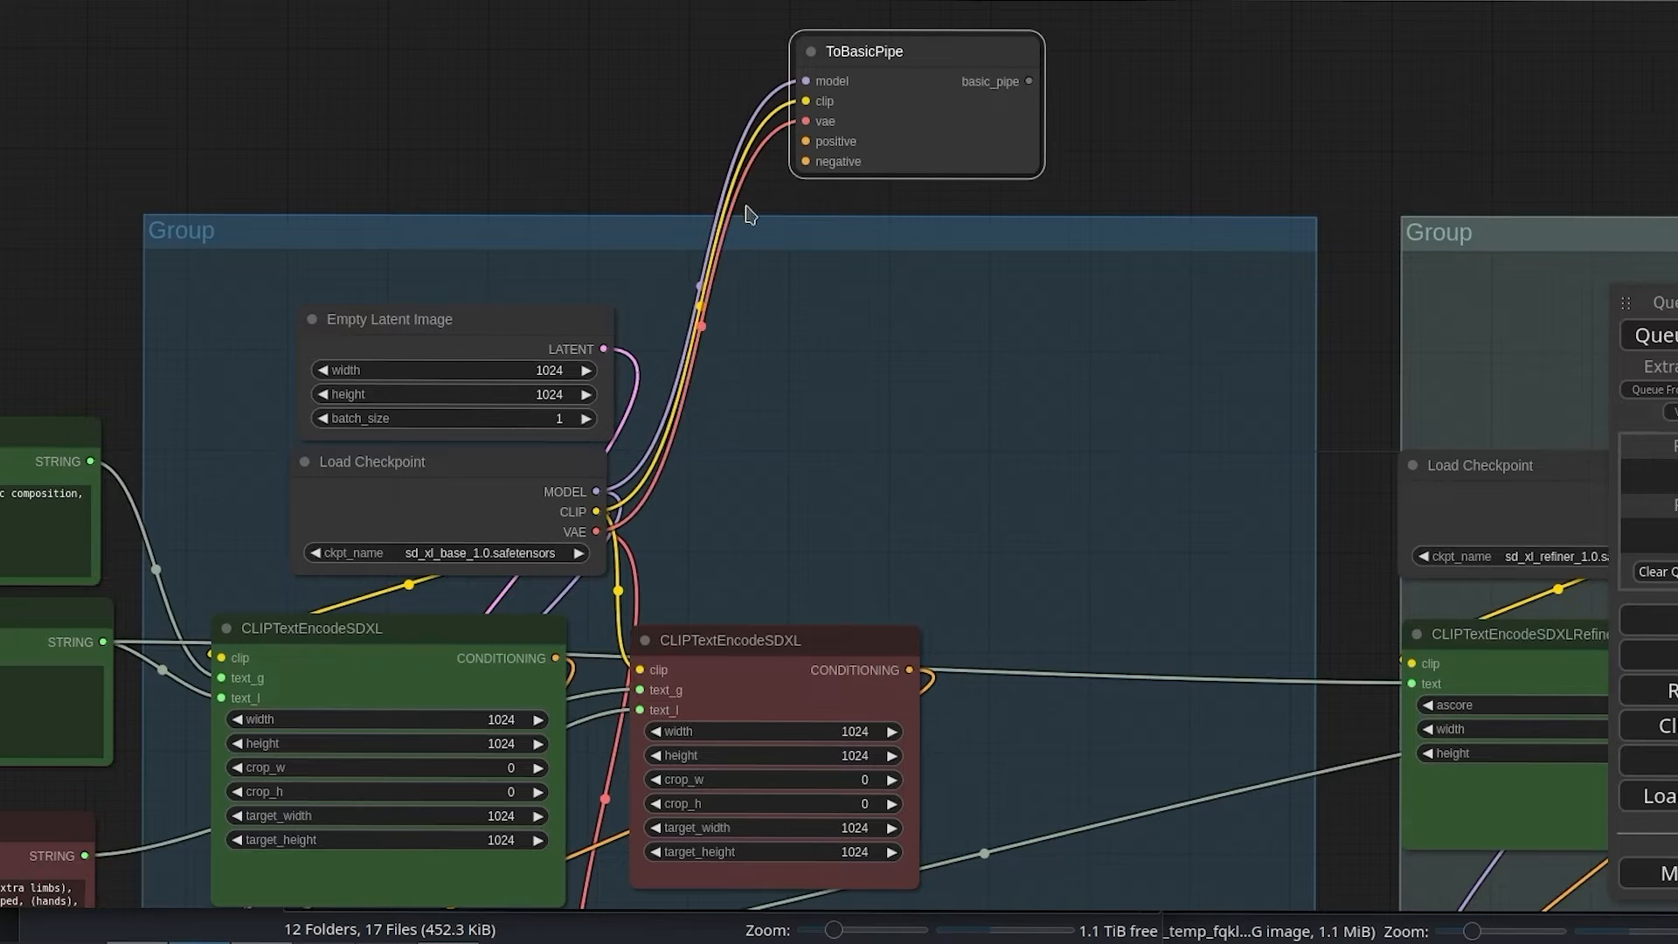
drag(556, 658, 806, 141)
drag(909, 669, 804, 162)
Step: Move ToBasicPipe beside the face detector and feed its basic_pipe output into a new FromBasicPipe node placed before FaceDetailer
drag(1233, 93, 368, 146)
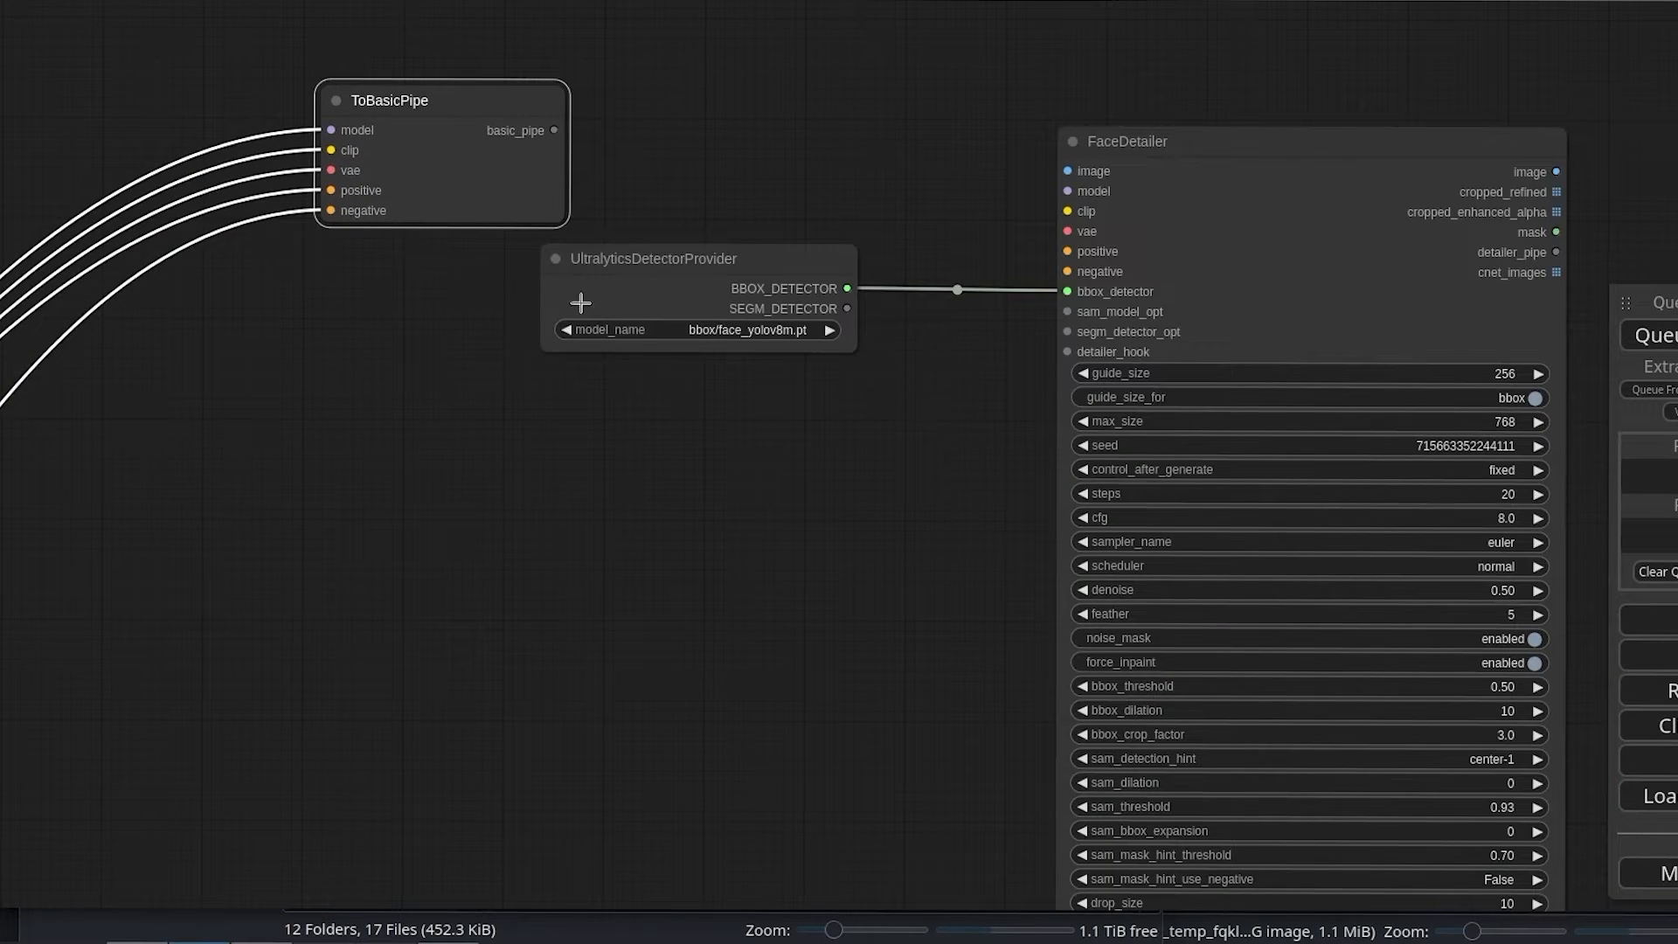
double_click(664, 128)
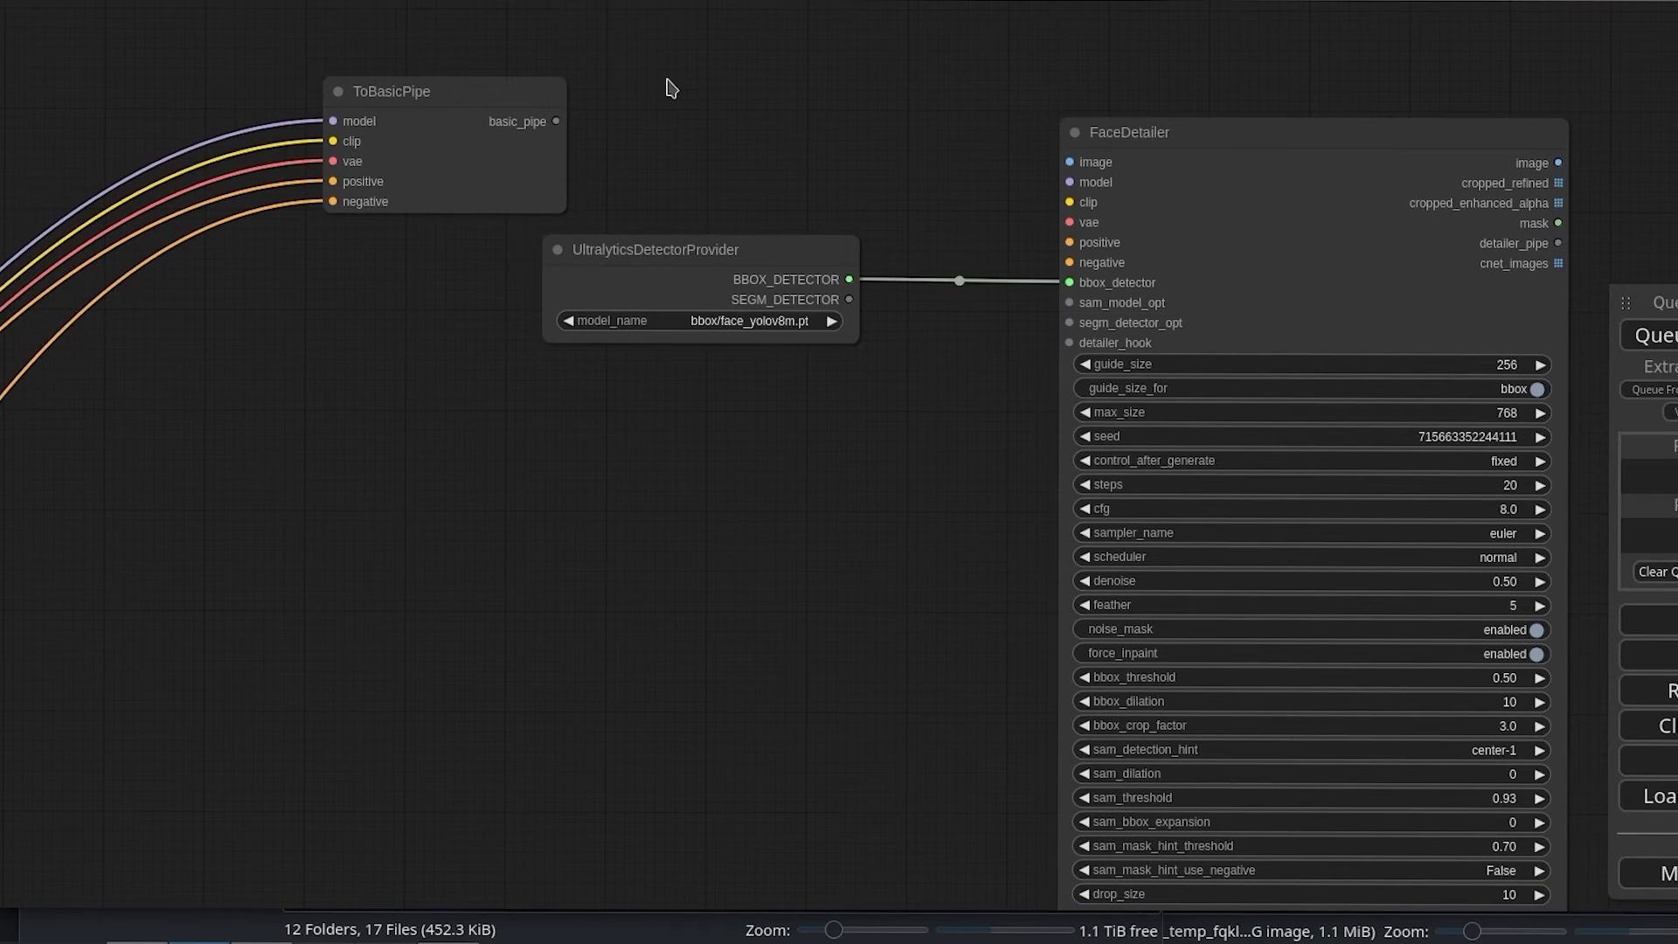
double_click(669, 87)
text(pipe)
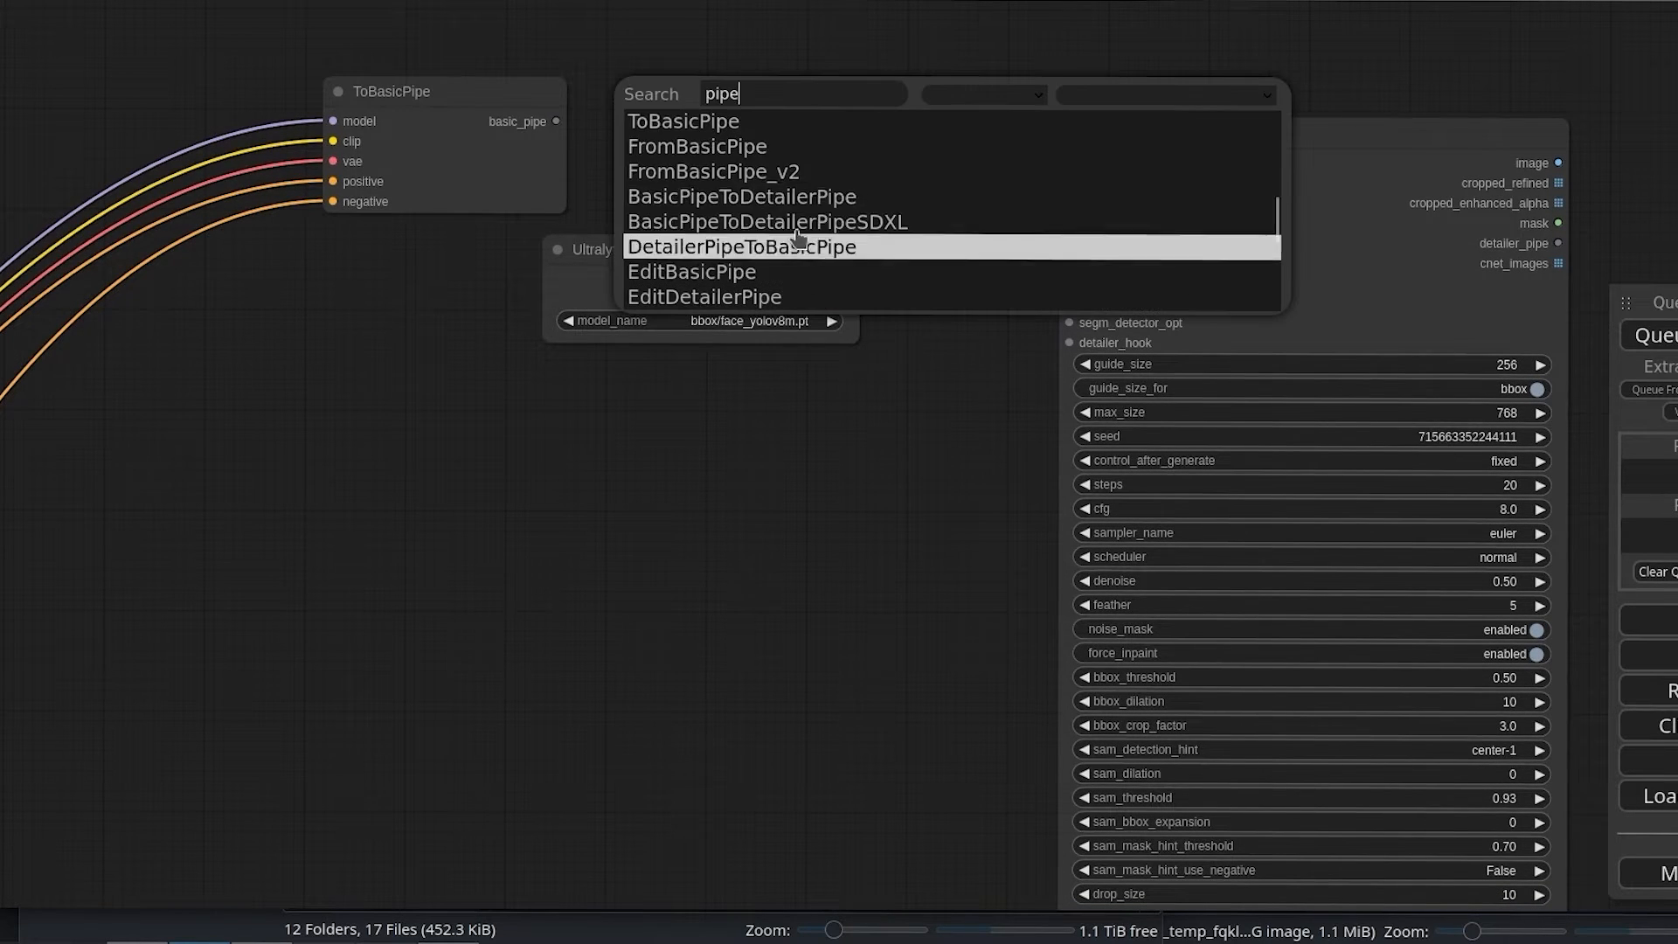
click(709, 148)
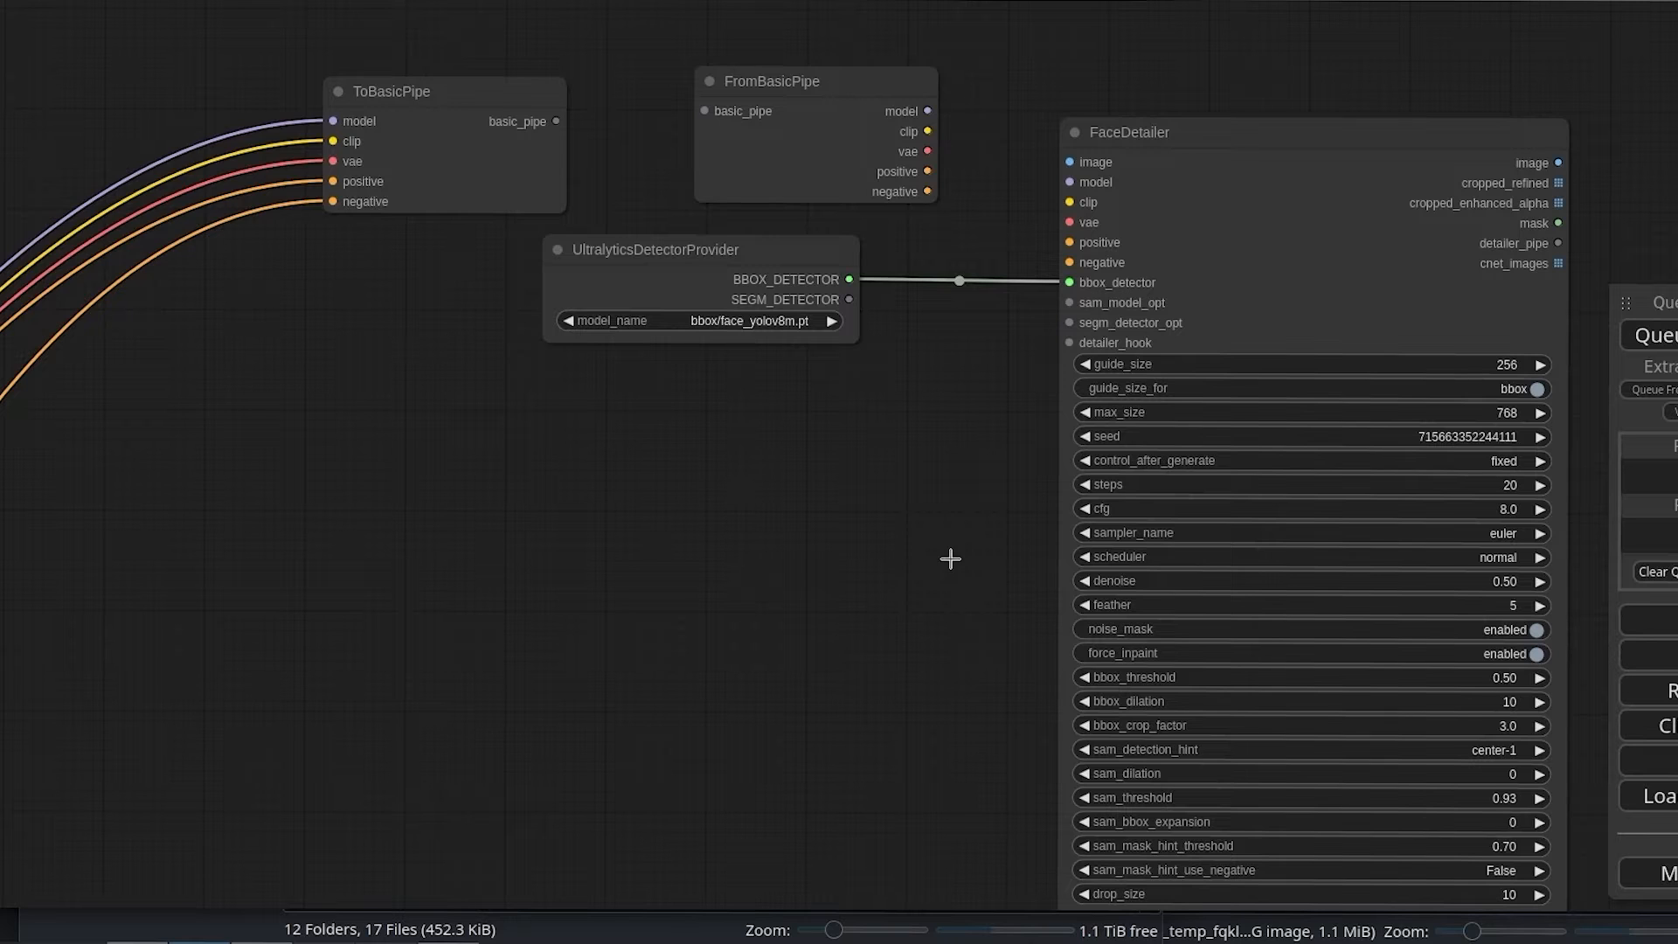
drag(735, 108, 691, 121)
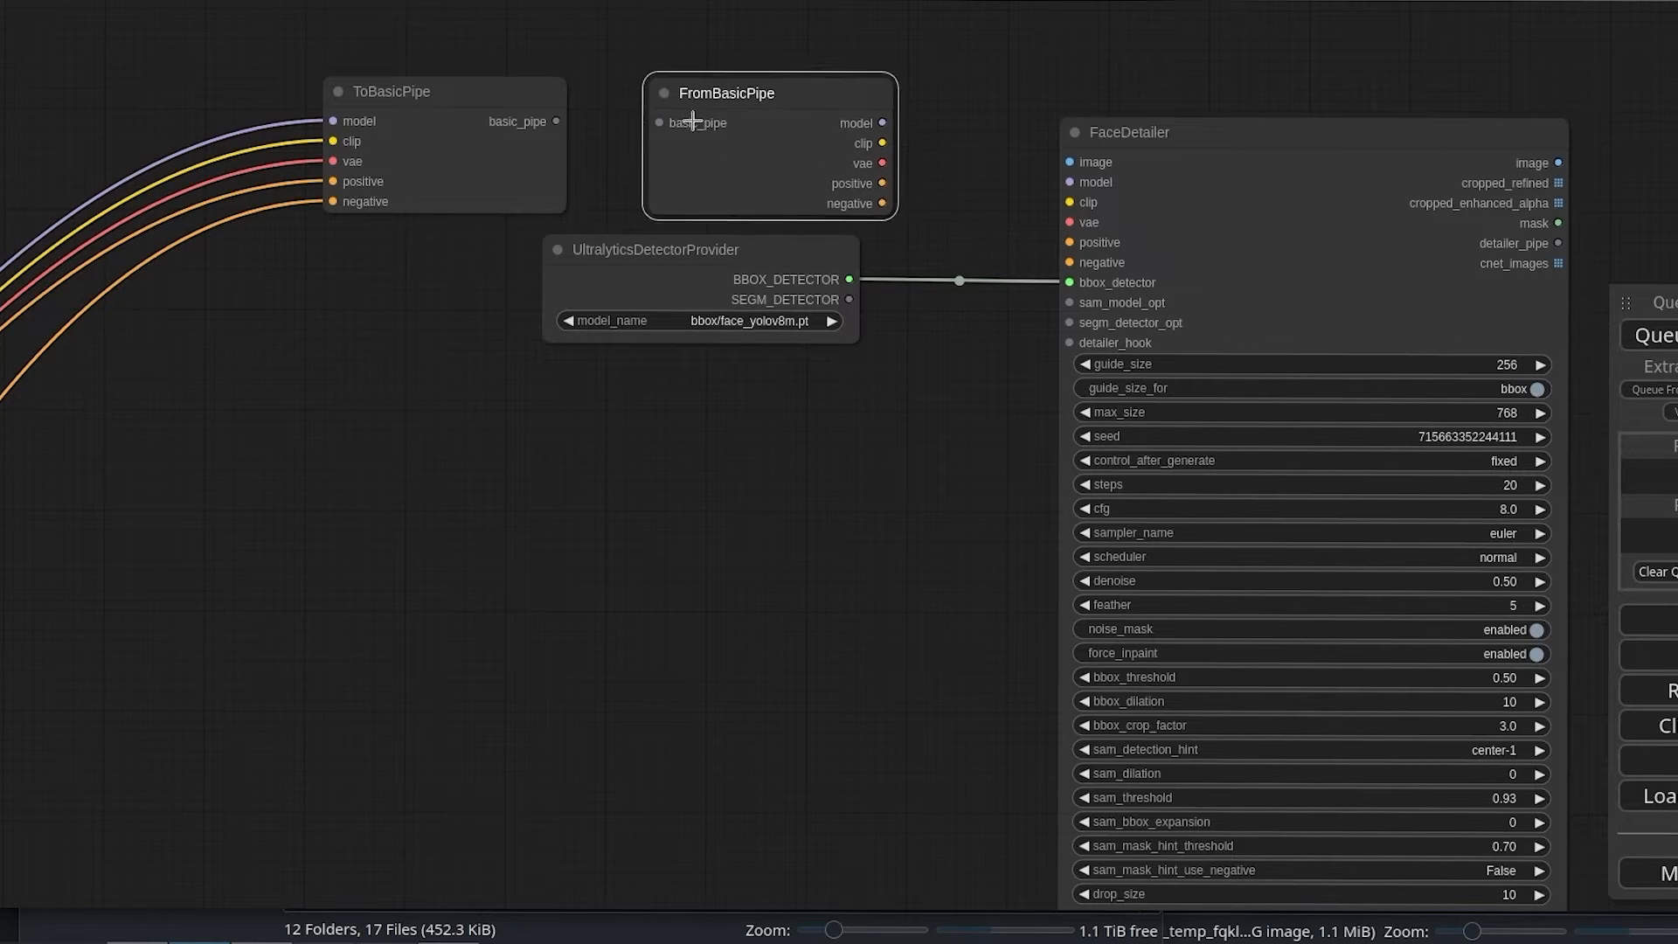
drag(549, 119, 673, 129)
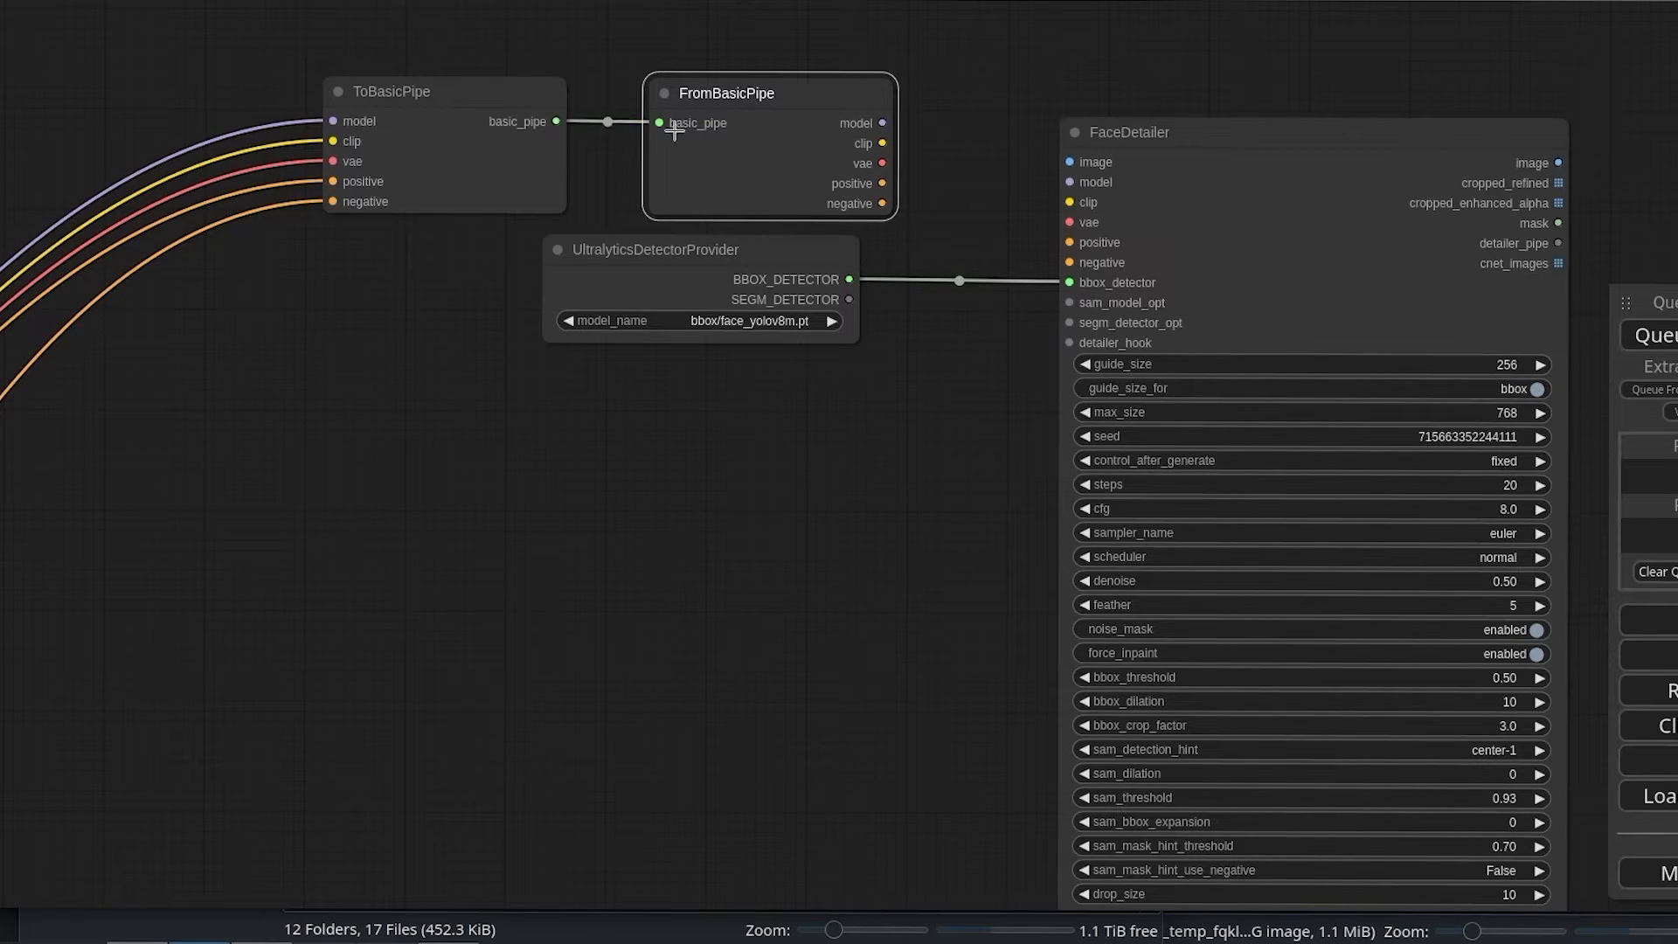
Step: Wire FromBasicPipe's model, clip, vae, positive and negative outputs into FaceDetailer's inputs
drag(884, 125, 1069, 182)
drag(884, 145, 1069, 202)
drag(879, 167, 1084, 226)
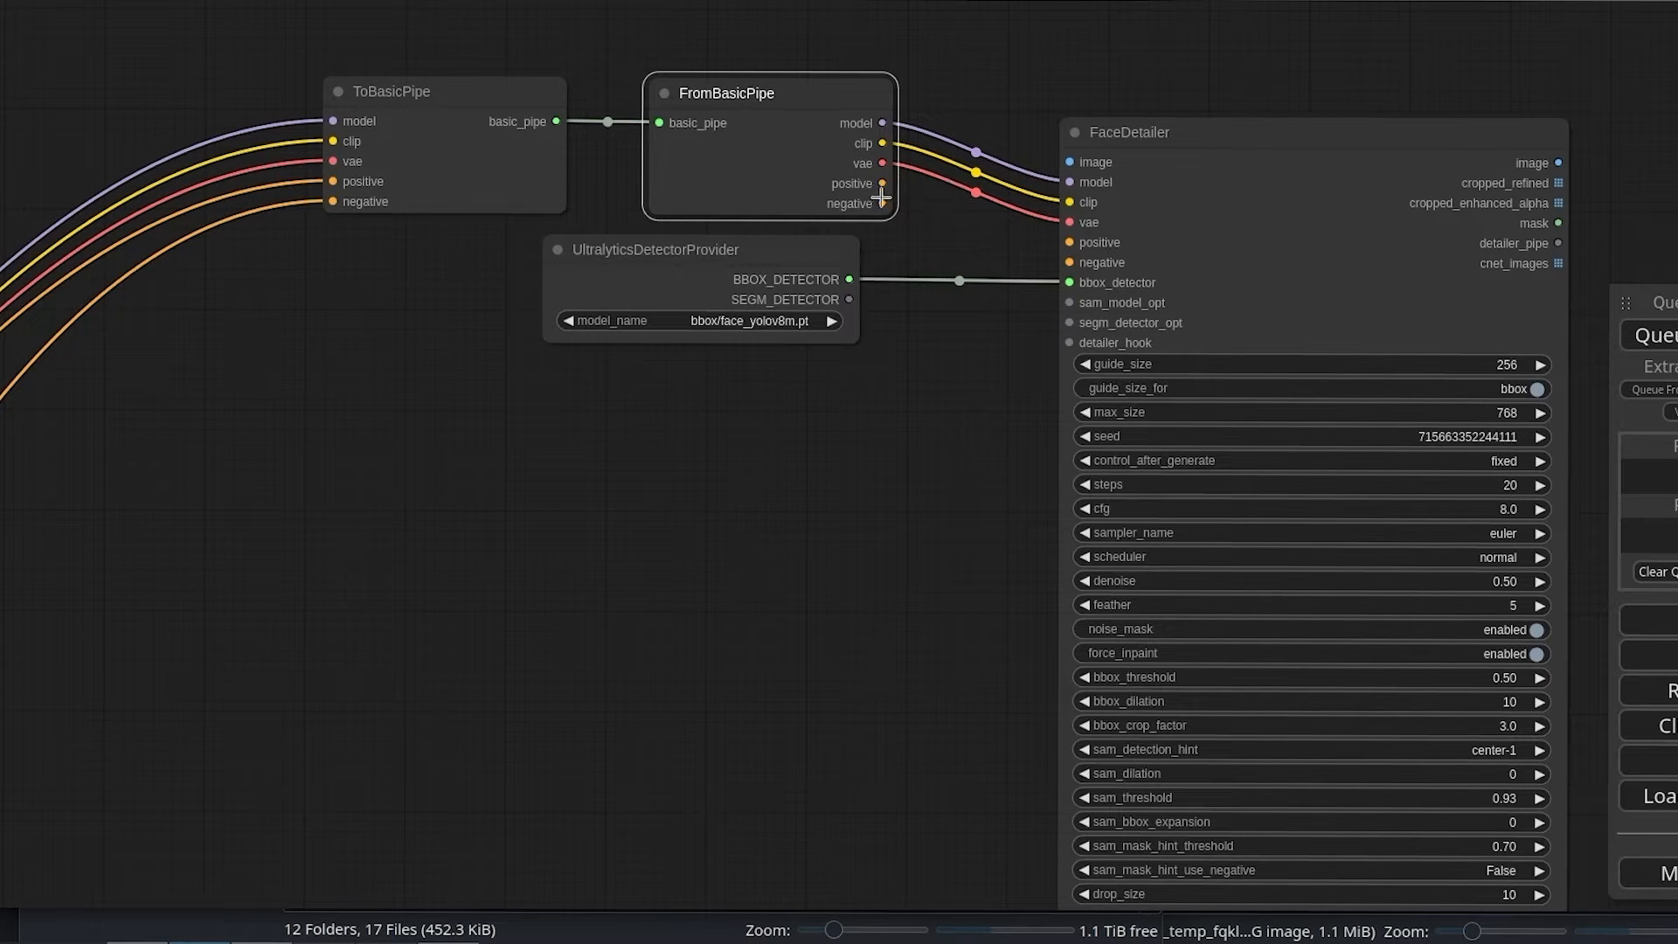
drag(882, 183, 1068, 242)
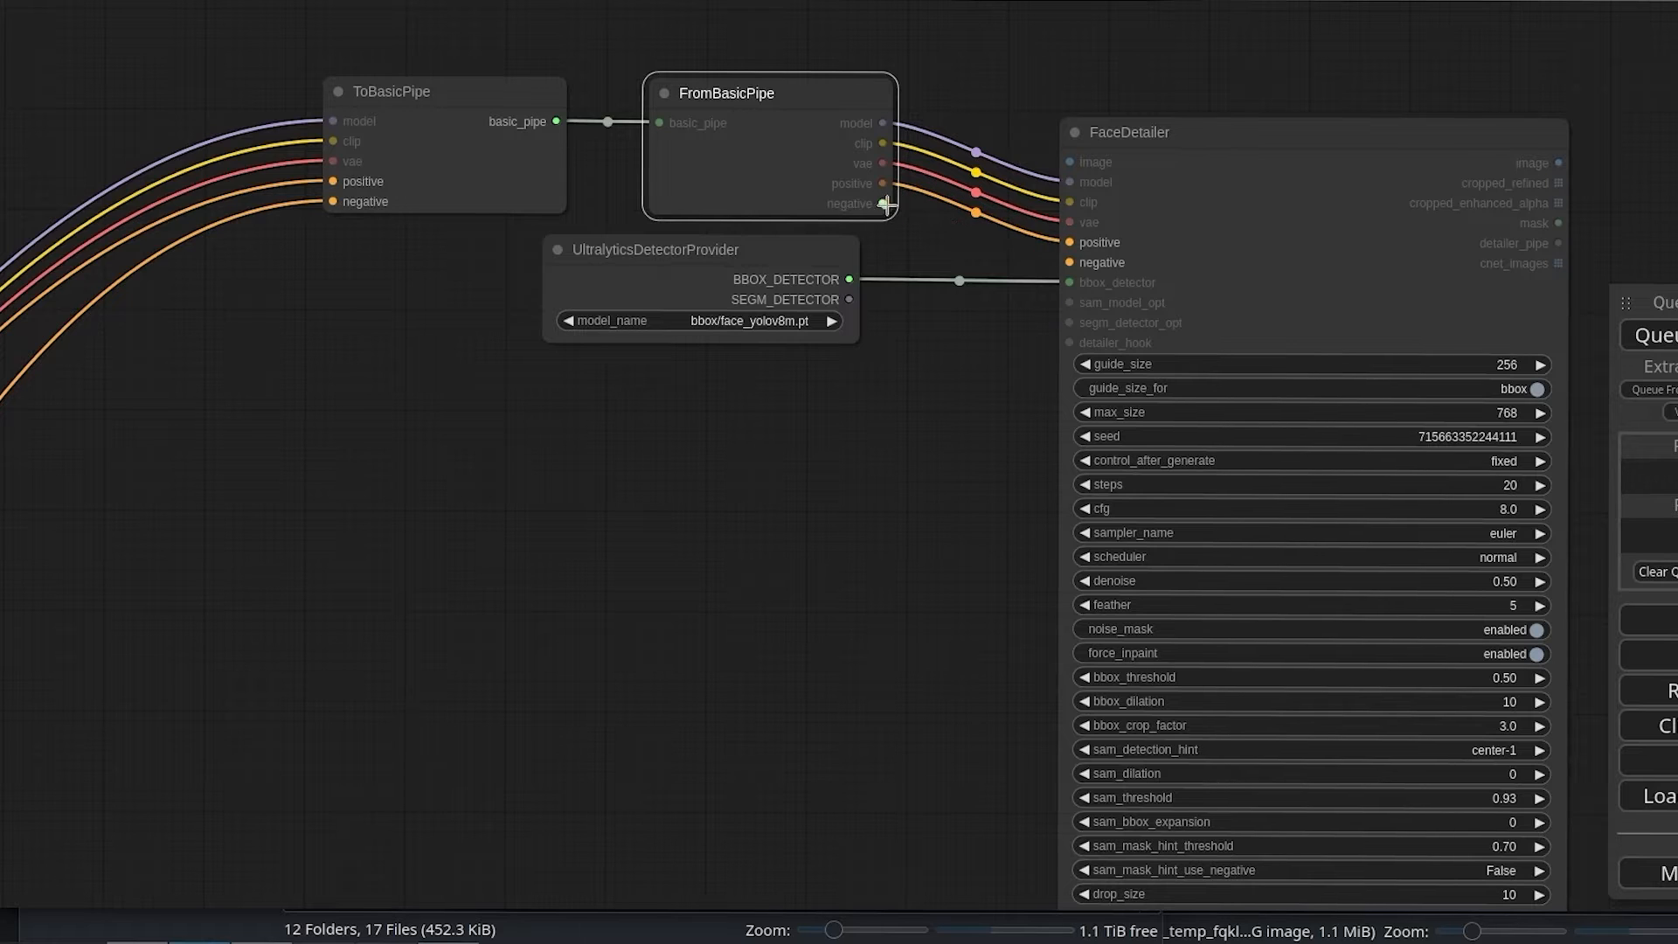
drag(882, 203, 1060, 258)
Step: Rearrange the UltralyticsDetectorProvider, FromBasicPipe and ToBasicPipe nodes, placing the detector below FromBasicPipe and closer to FaceDetailer
drag(791, 264, 866, 291)
drag(822, 147, 829, 161)
mouse_move(548, 138)
mouse_down()
mouse_move(535, 173)
mouse_move(545, 163)
mouse_up()
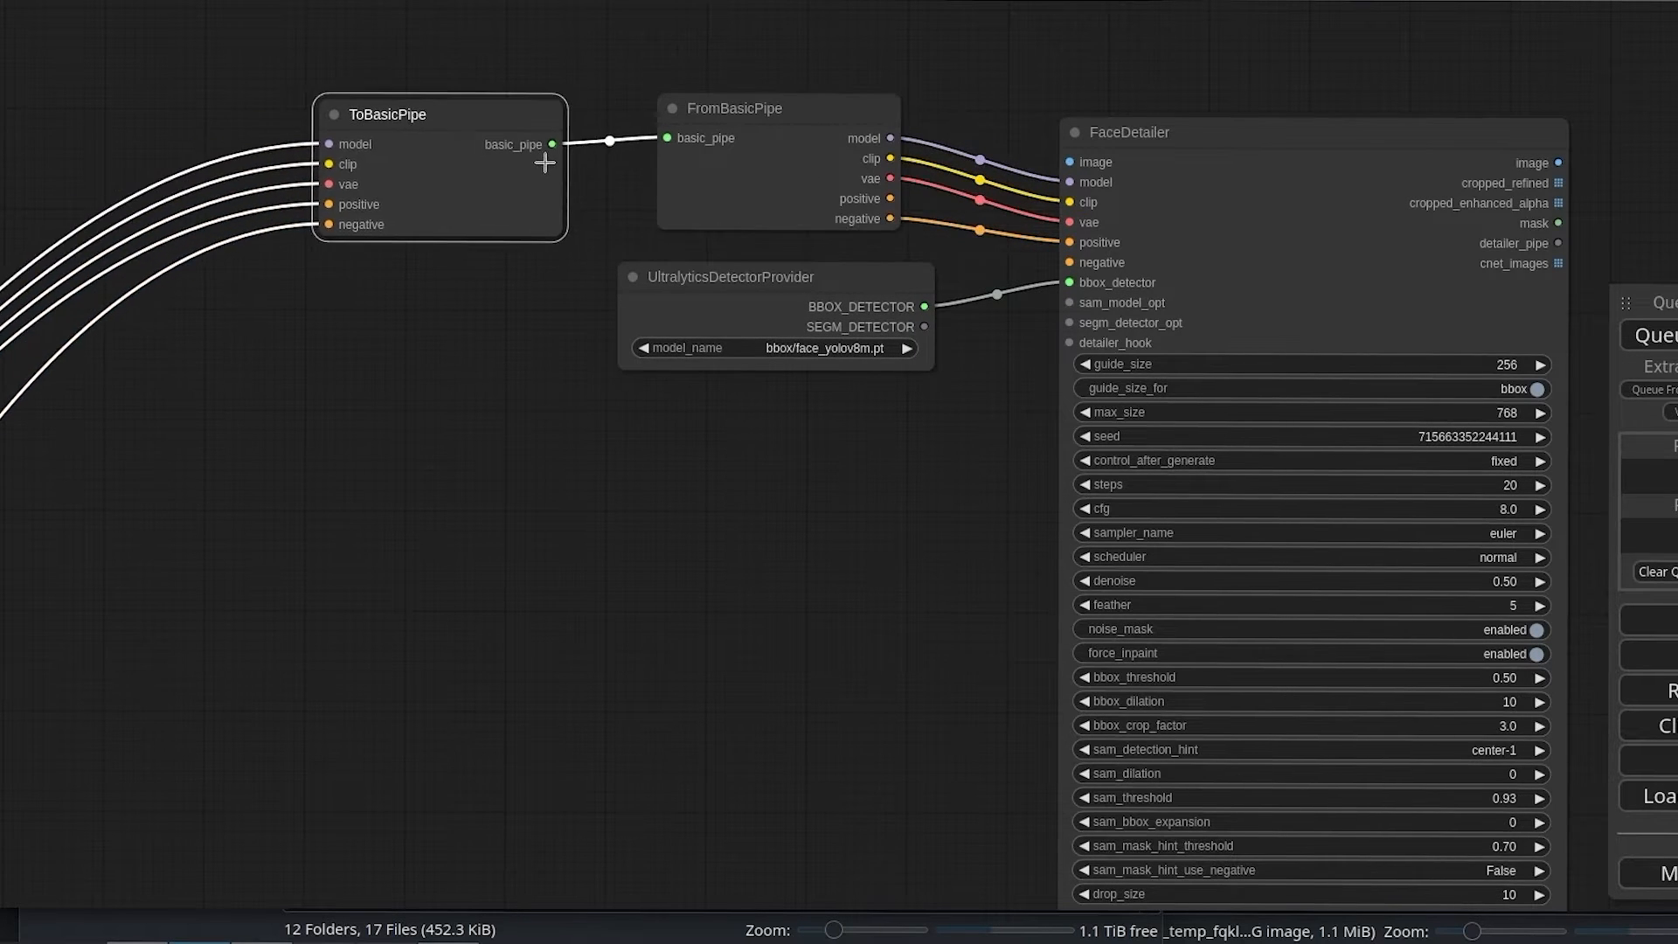
Step: Add a Preview Image node beside FaceDetailer and connect FaceDetailer's image output to it
drag(961, 501, 389, 443)
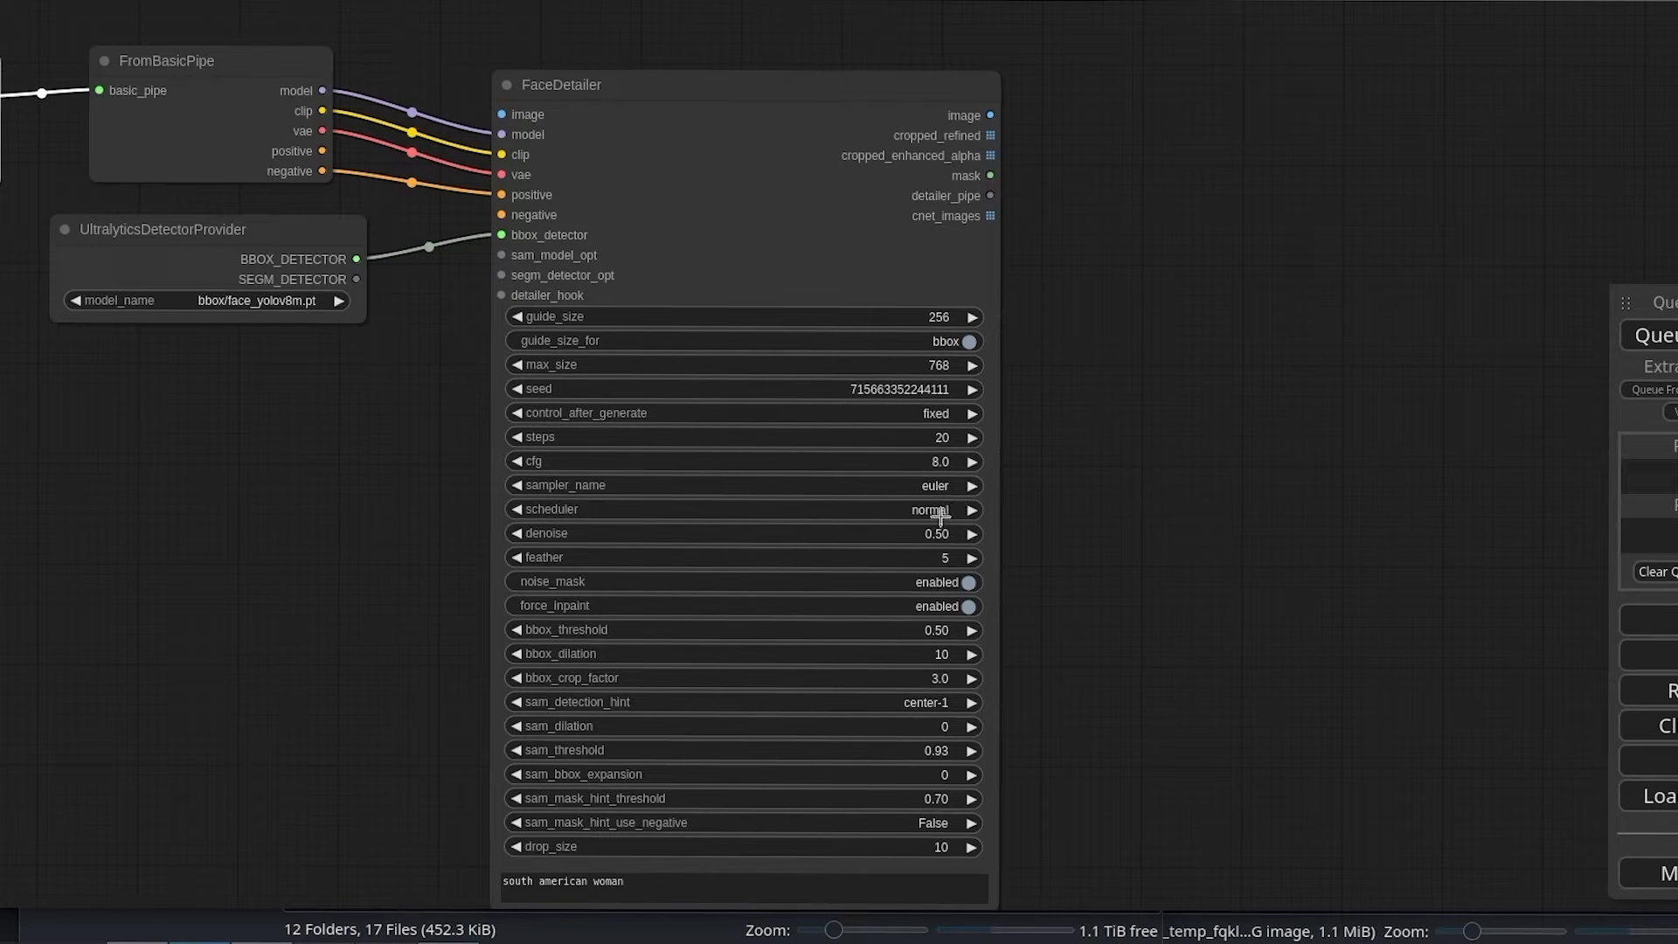
drag(1192, 187, 922, 241)
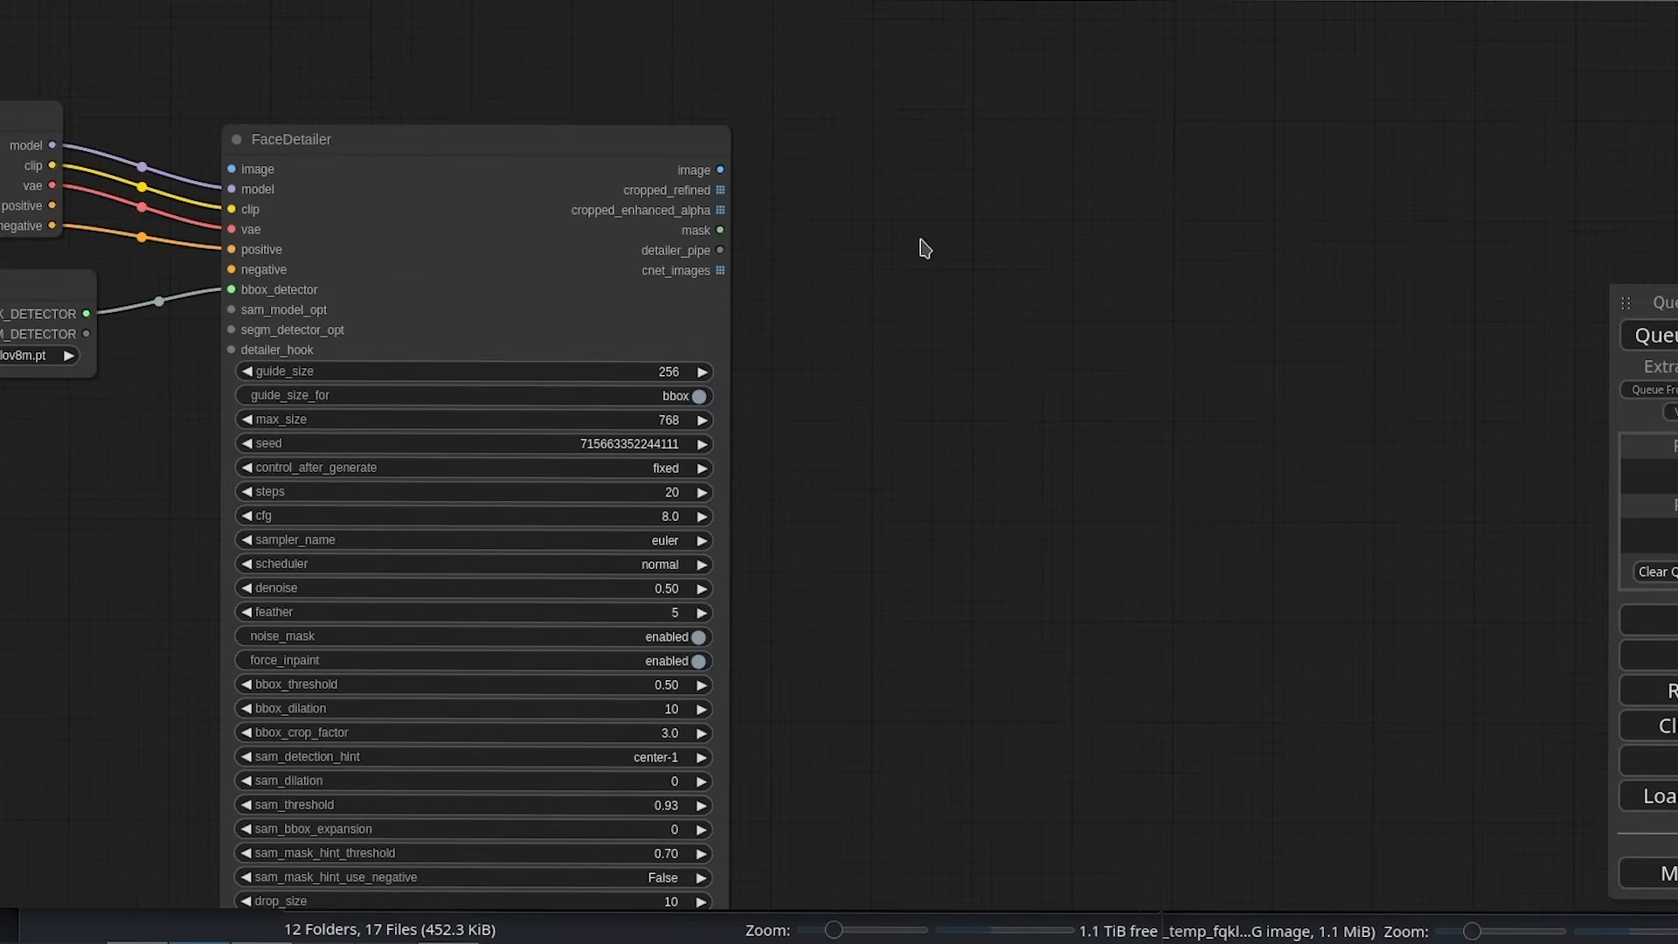
double_click(900, 250)
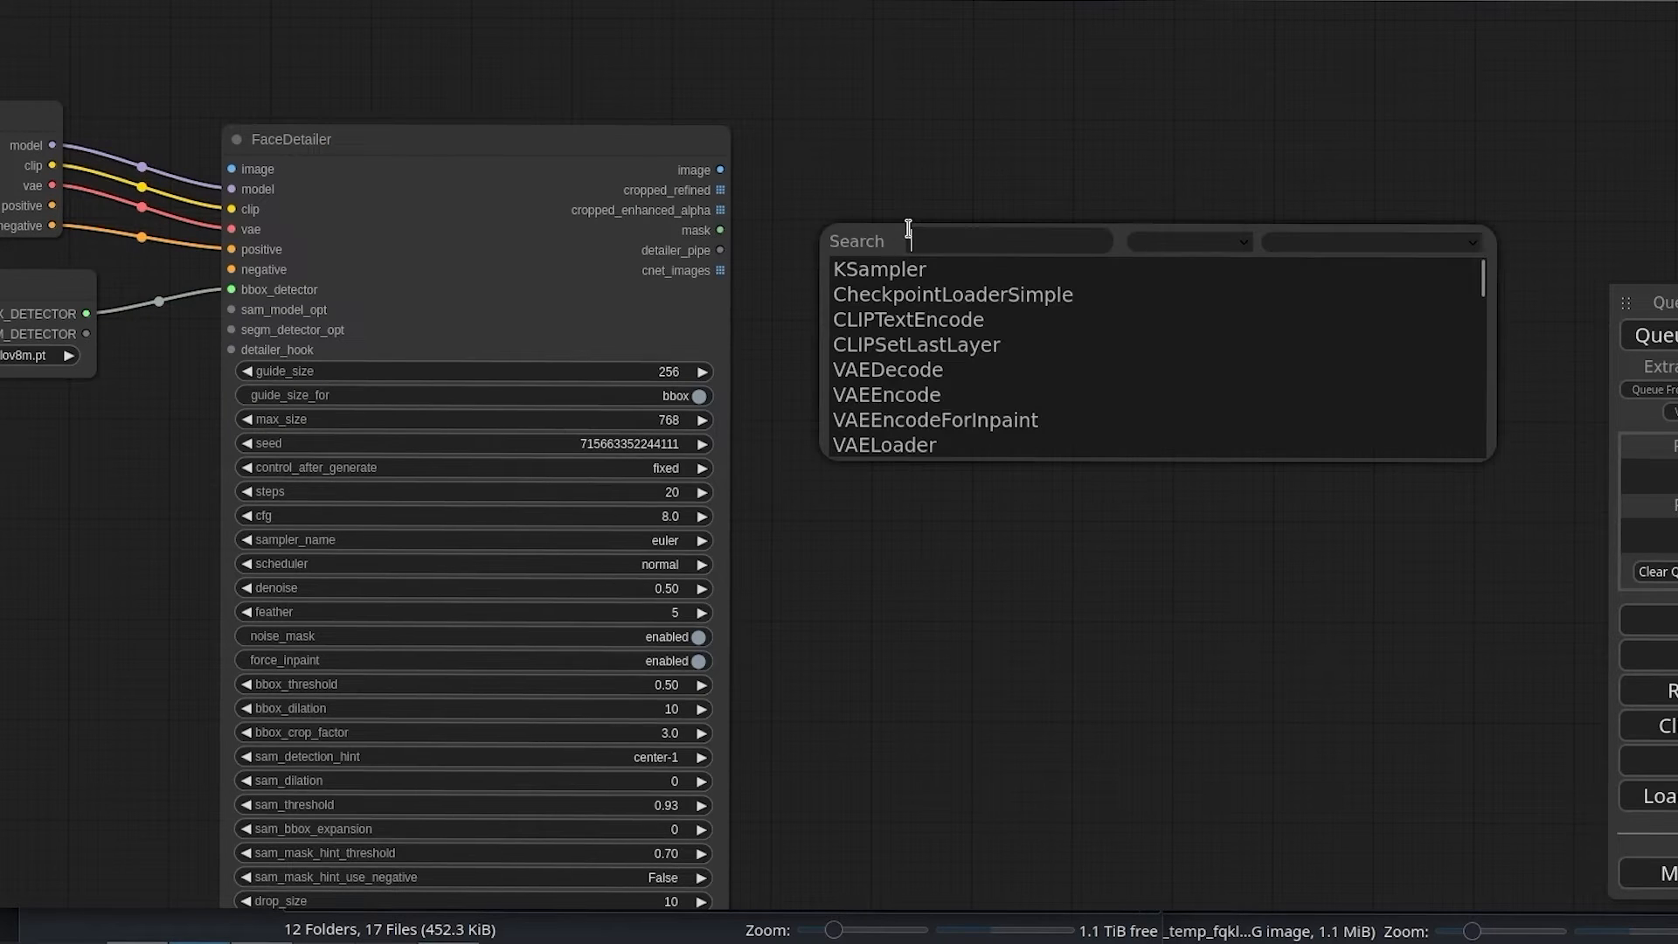
text(pre)
key(Return)
drag(719, 170, 824, 170)
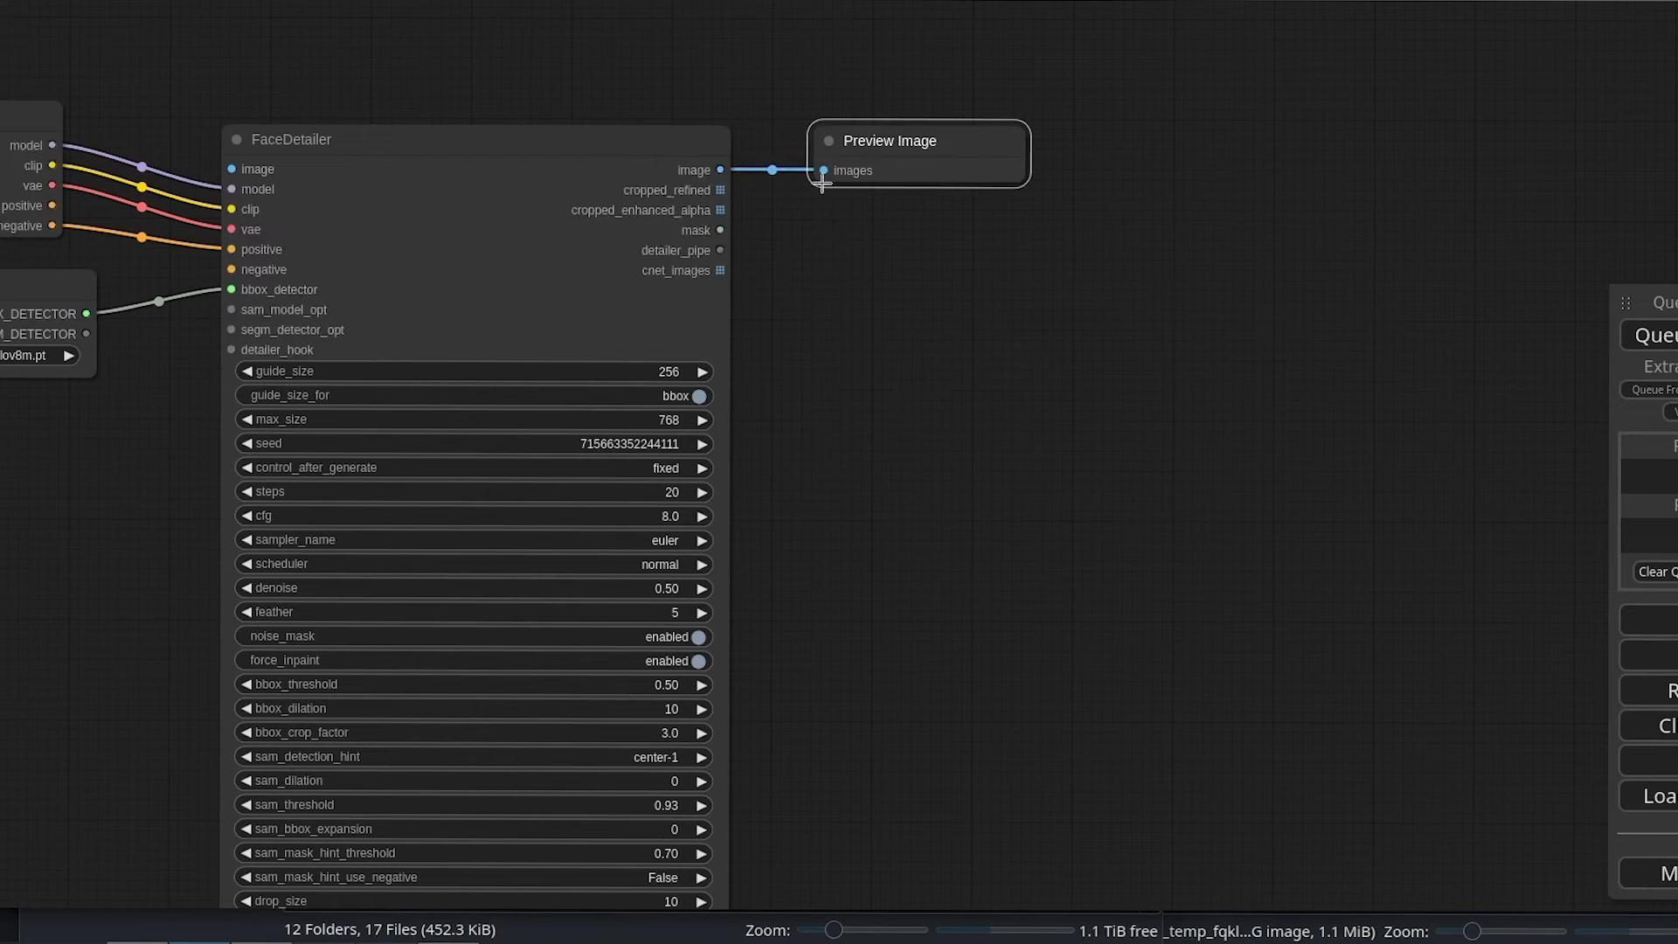
Step: Create two more Preview Image nodes and connect FaceDetailer's cropped_refined and cropped_enhanced_alpha outputs to them
double_click(912, 325)
click(924, 162)
right_click(939, 179)
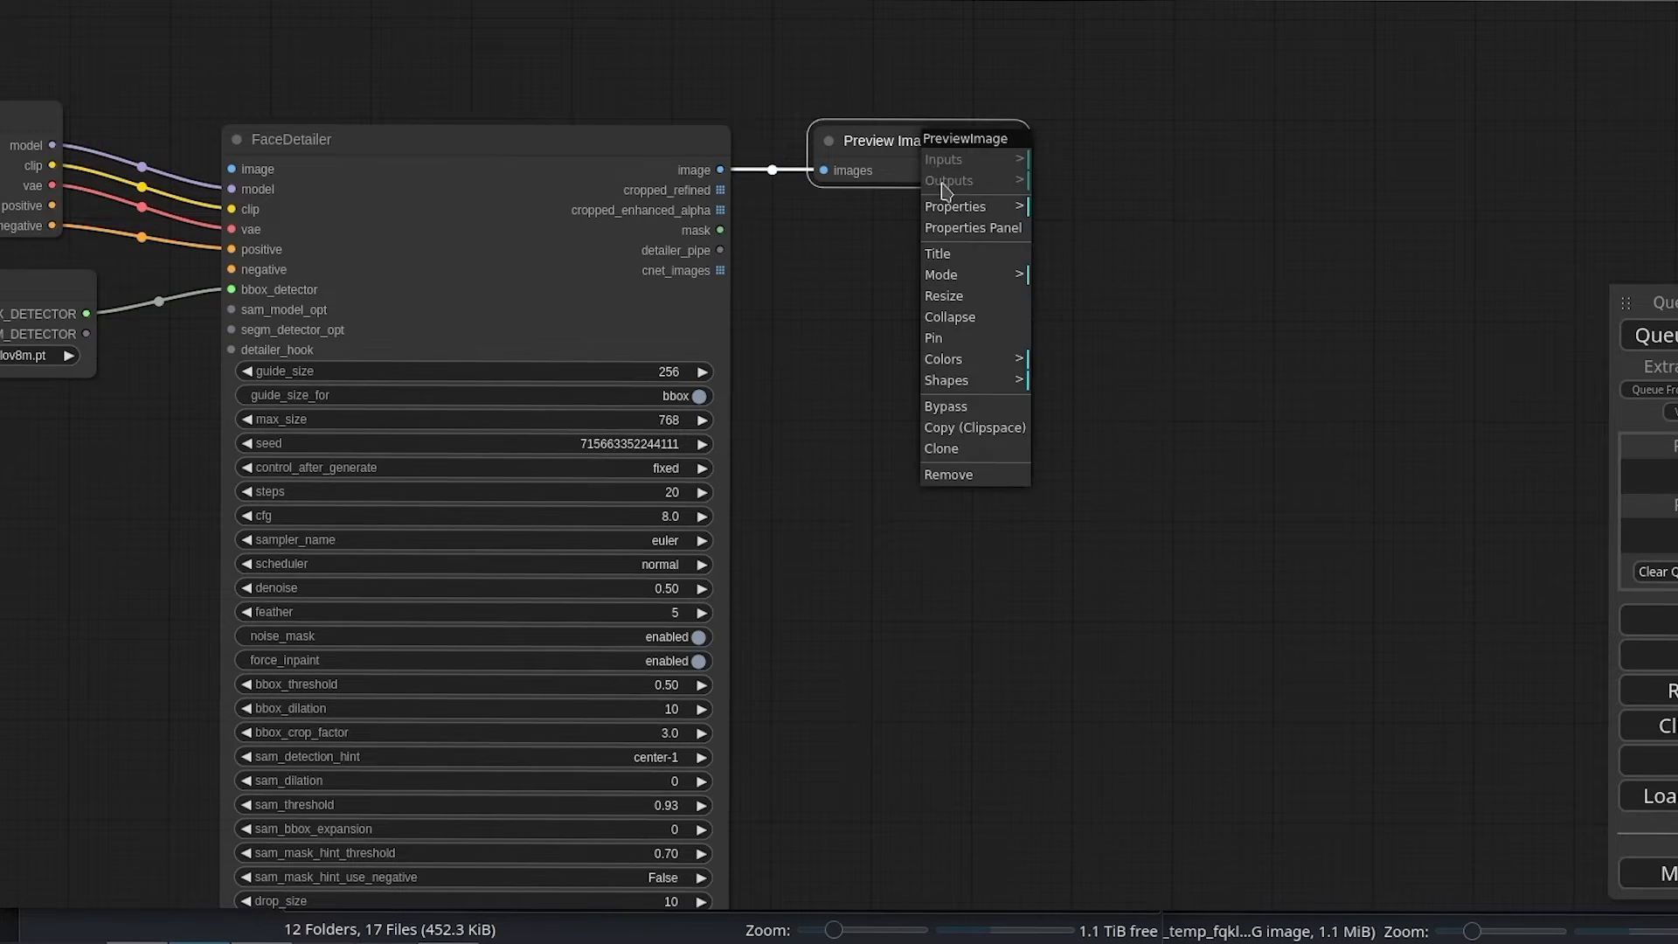
click(992, 442)
drag(944, 166, 1000, 258)
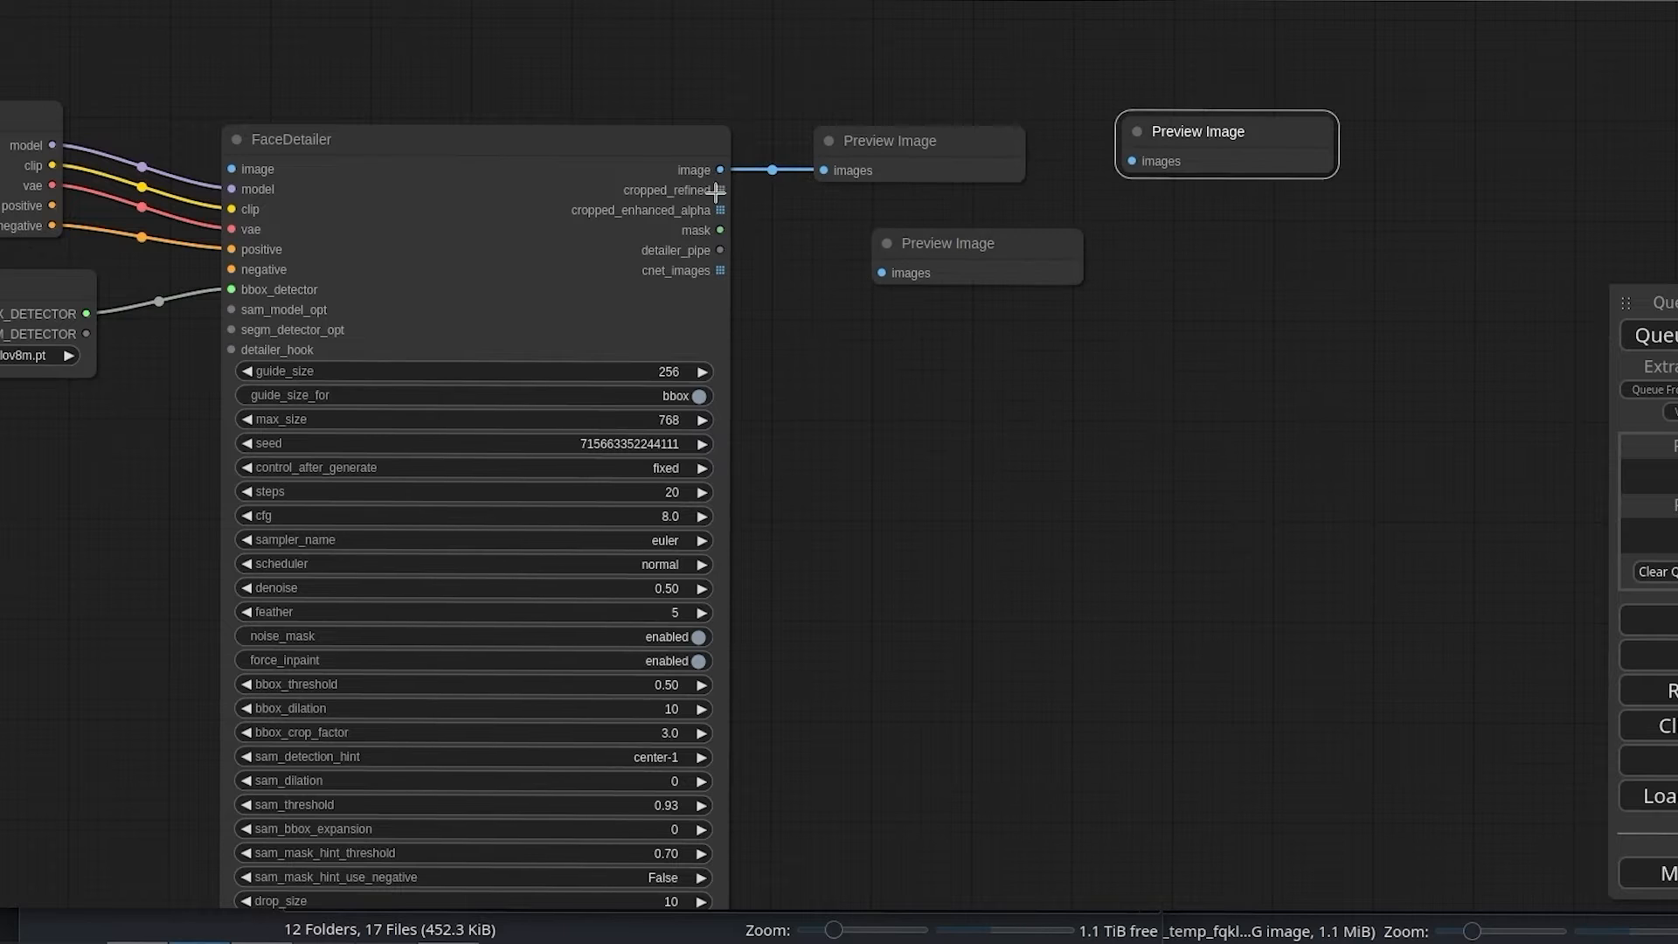
mouse_move(720, 189)
mouse_down()
mouse_move(866, 282)
mouse_move(881, 273)
mouse_up()
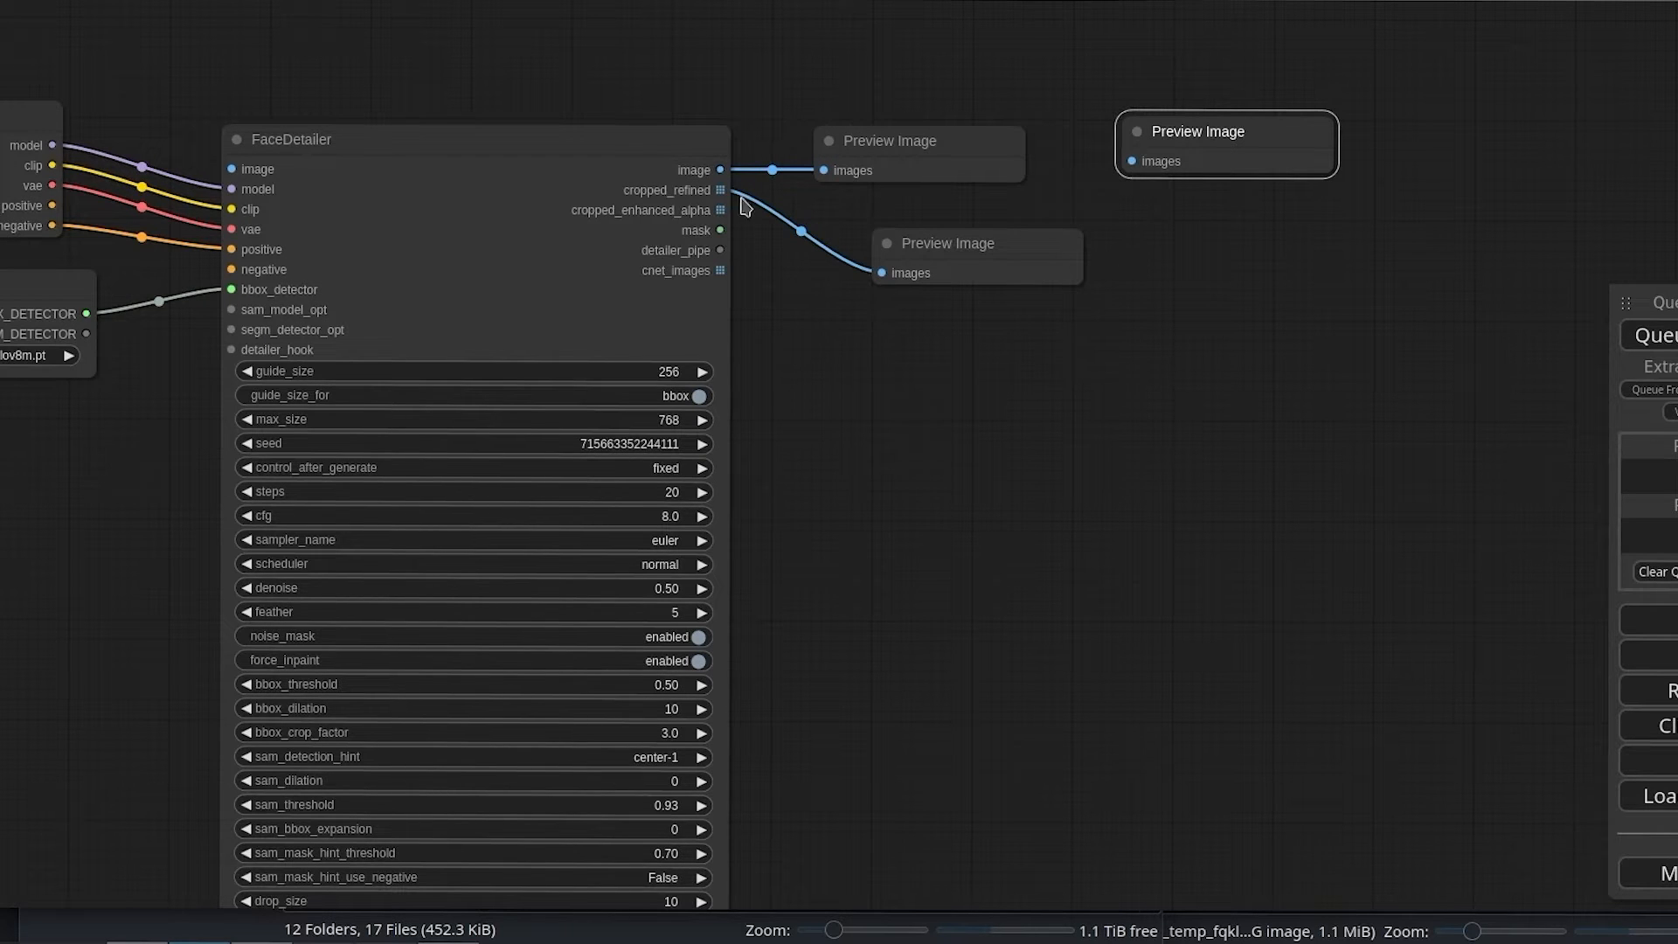
drag(721, 215, 1132, 161)
Step: Line up the cropped_refined and cropped_enhanced_alpha previews in one row beside the first Preview Image node
drag(1227, 124, 1444, 122)
drag(999, 262, 1216, 156)
click(1446, 153)
drag(1446, 153, 1446, 157)
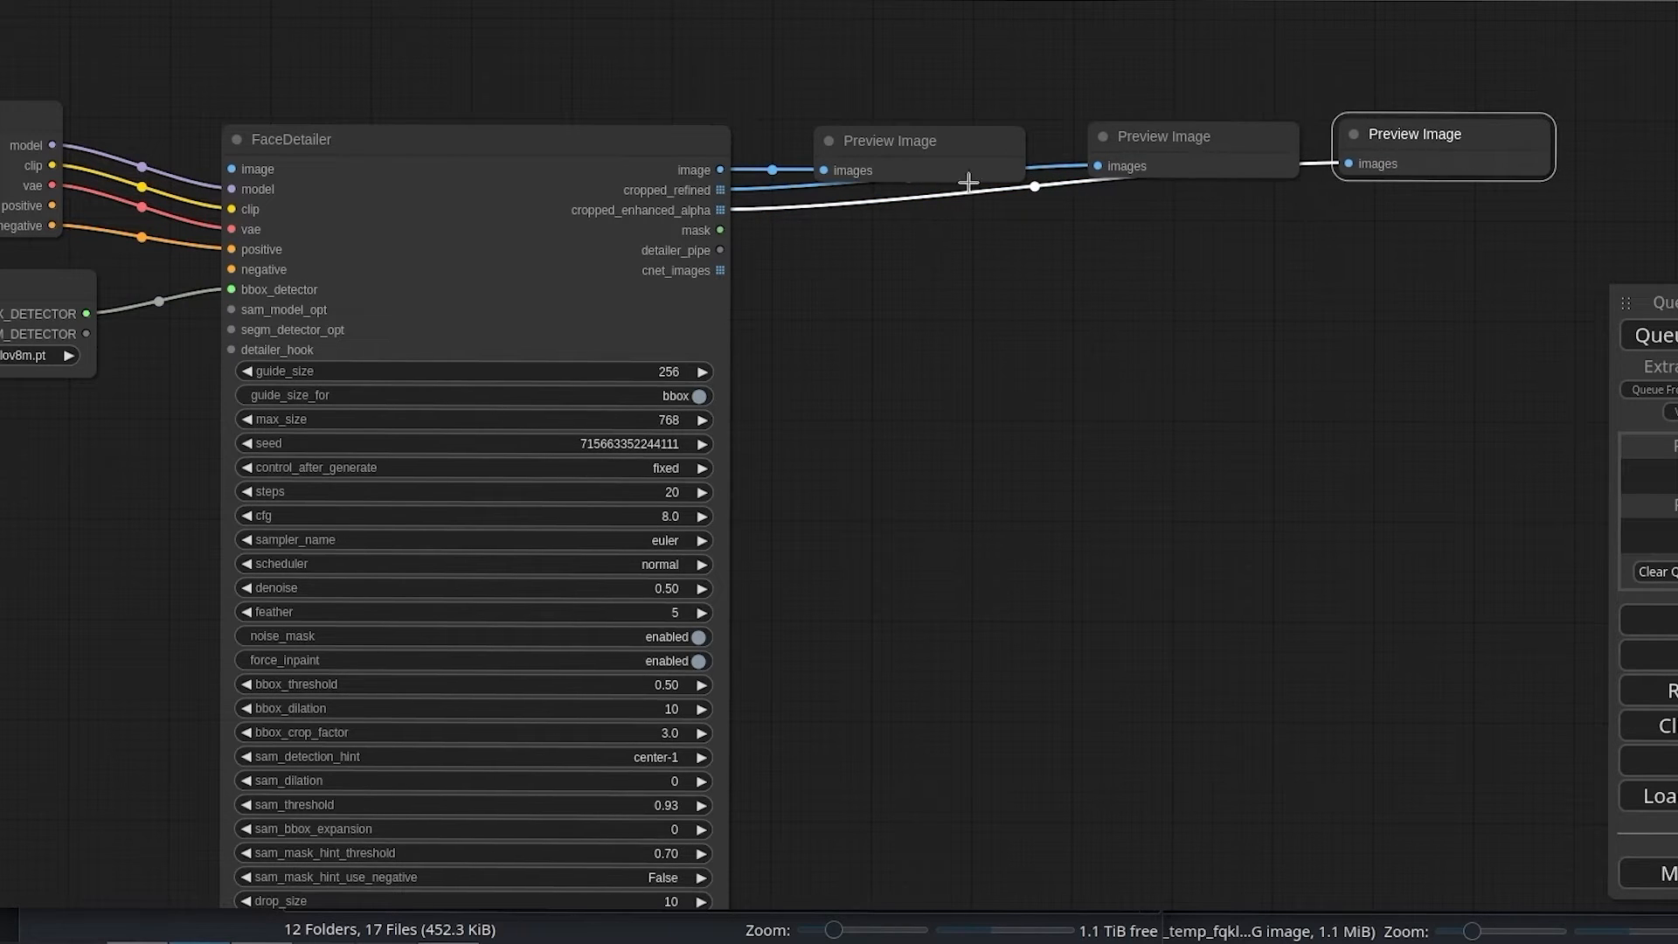
Step: Branch the IMAGE output of the refiner group's VAE Decode into a new Reroute node above the existing image preview
drag(105, 554, 857, 536)
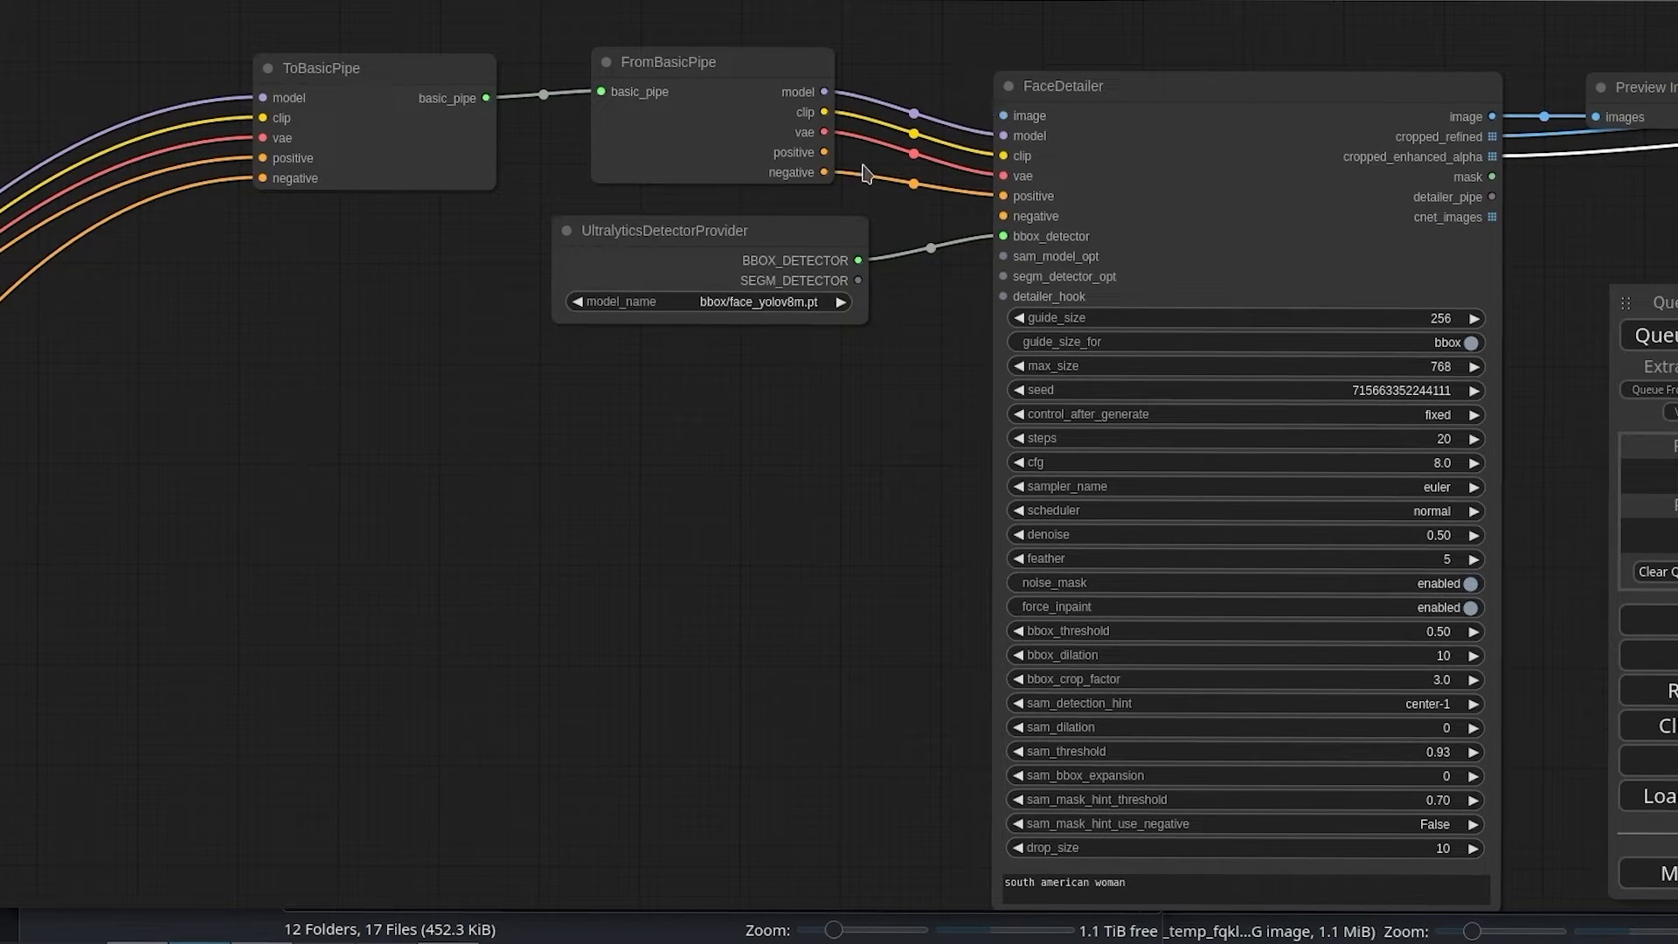
drag(689, 769, 841, 229)
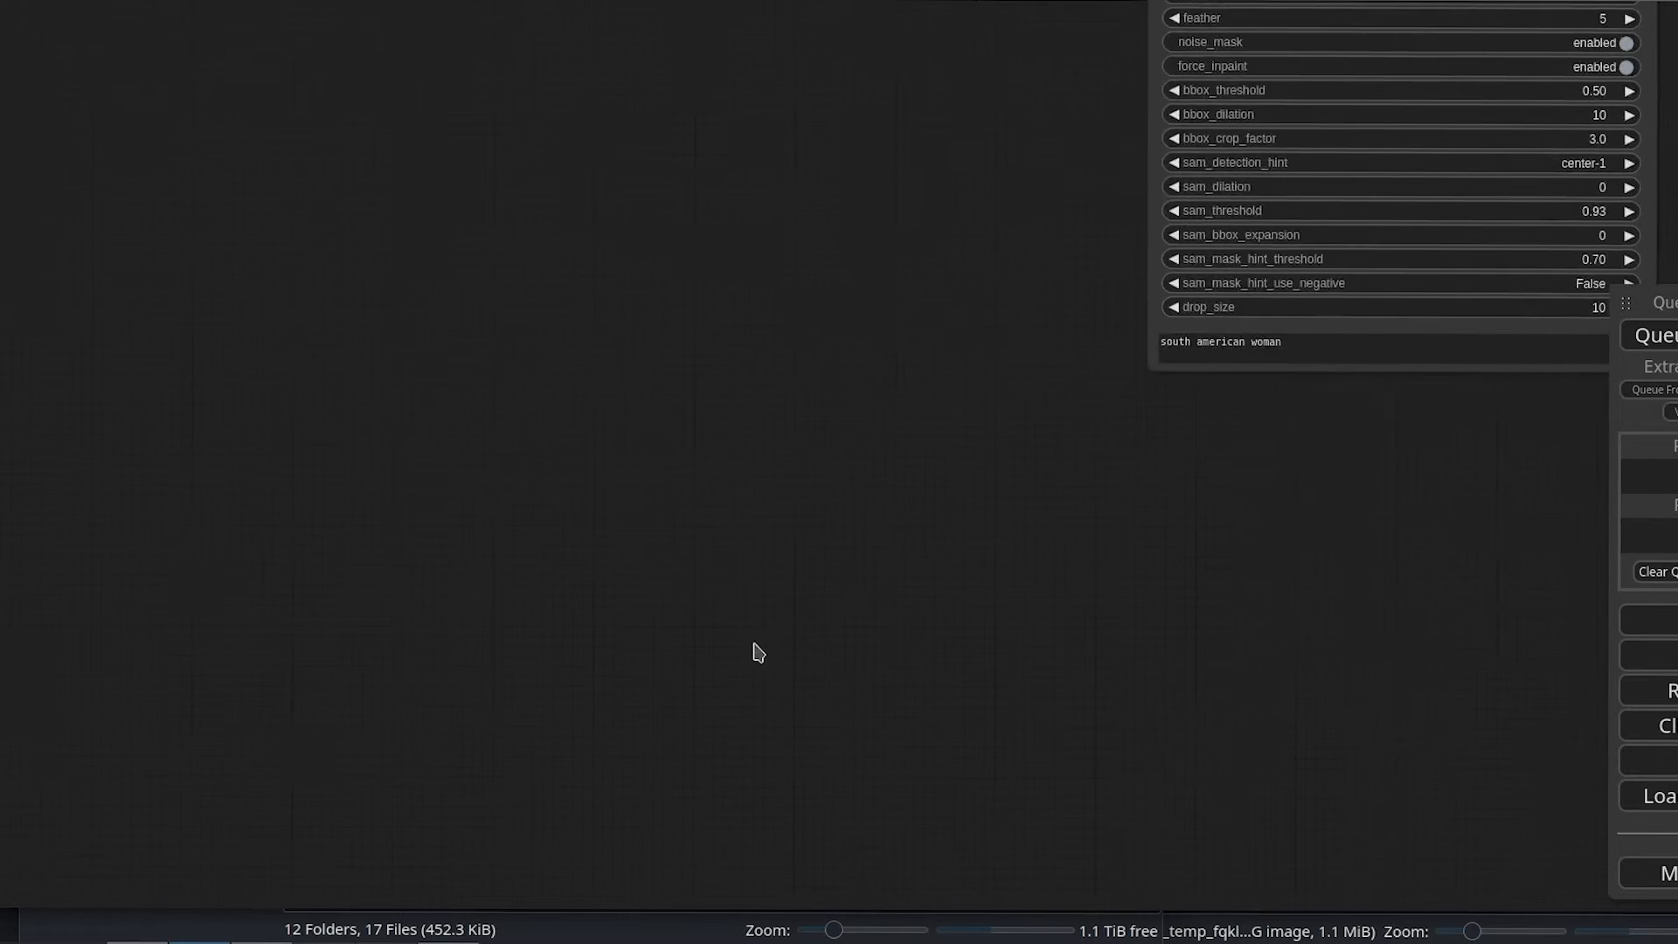
mouse_move(726, 886)
mouse_down()
mouse_move(854, 495)
mouse_move(824, 202)
mouse_up()
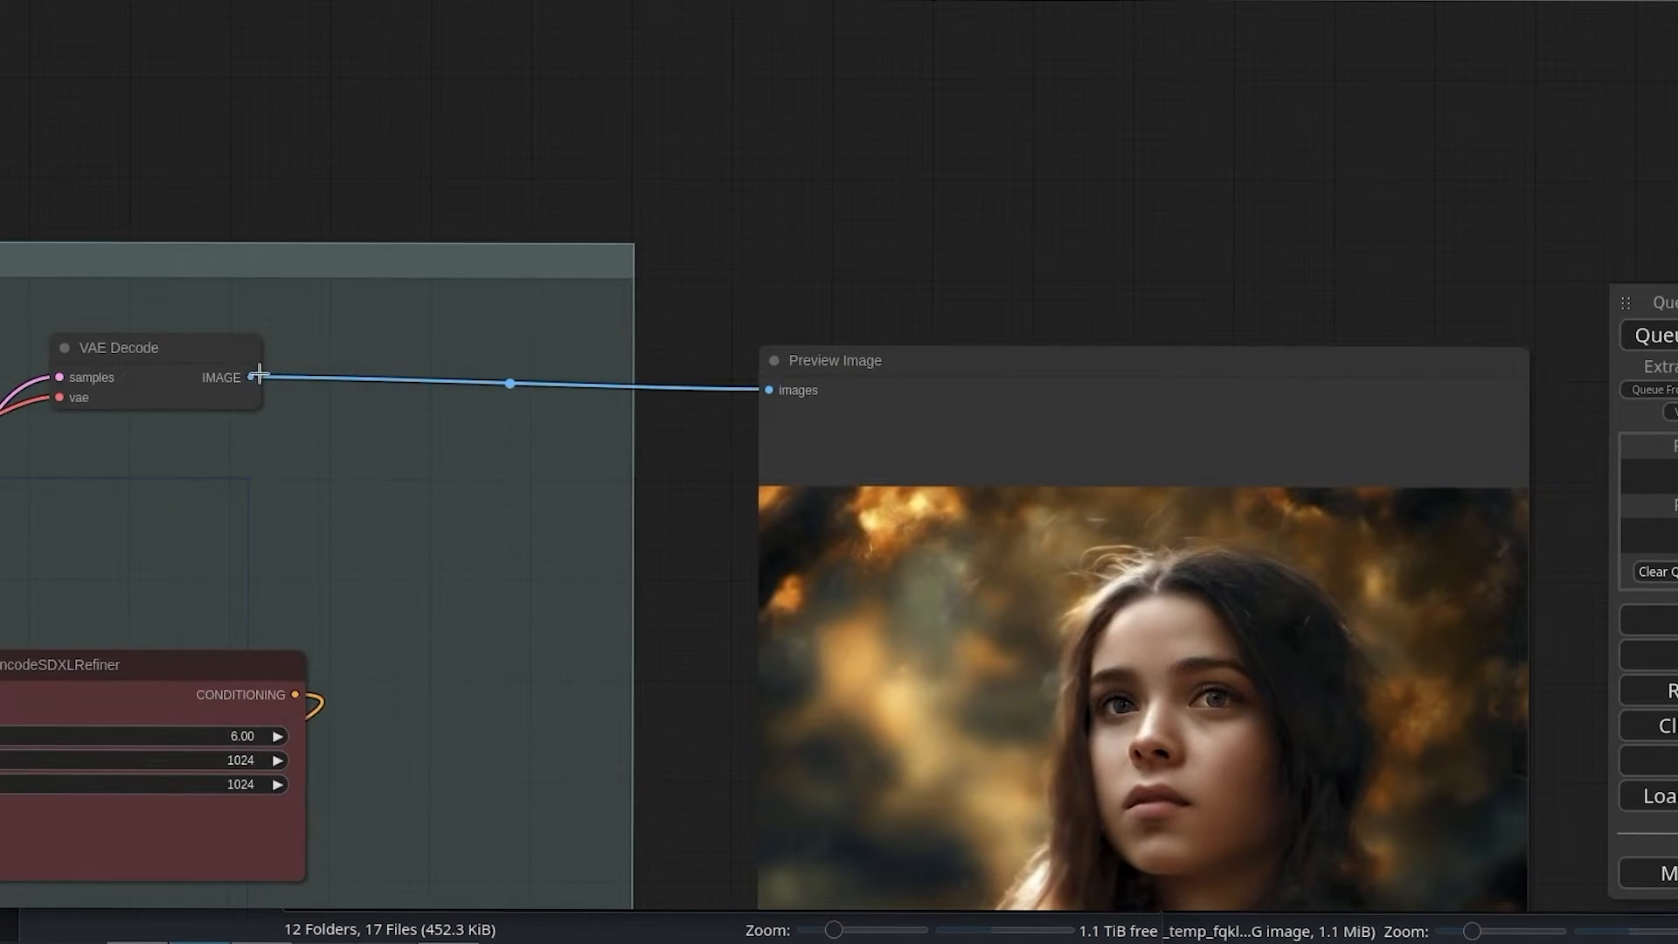
drag(249, 375, 863, 131)
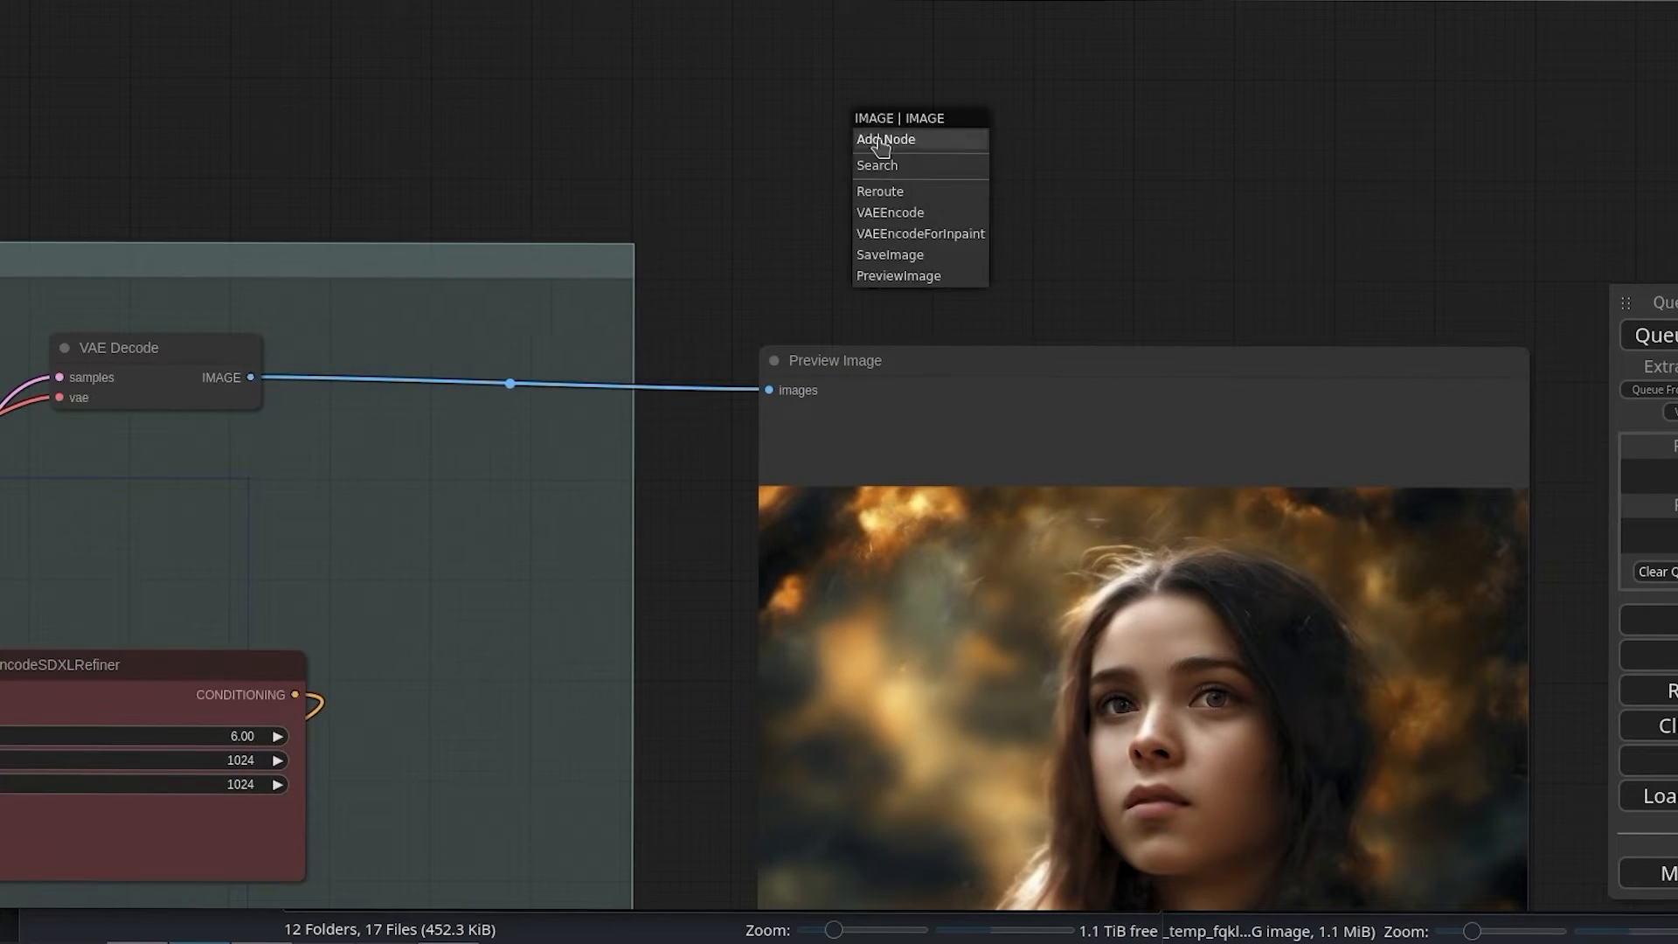
click(927, 191)
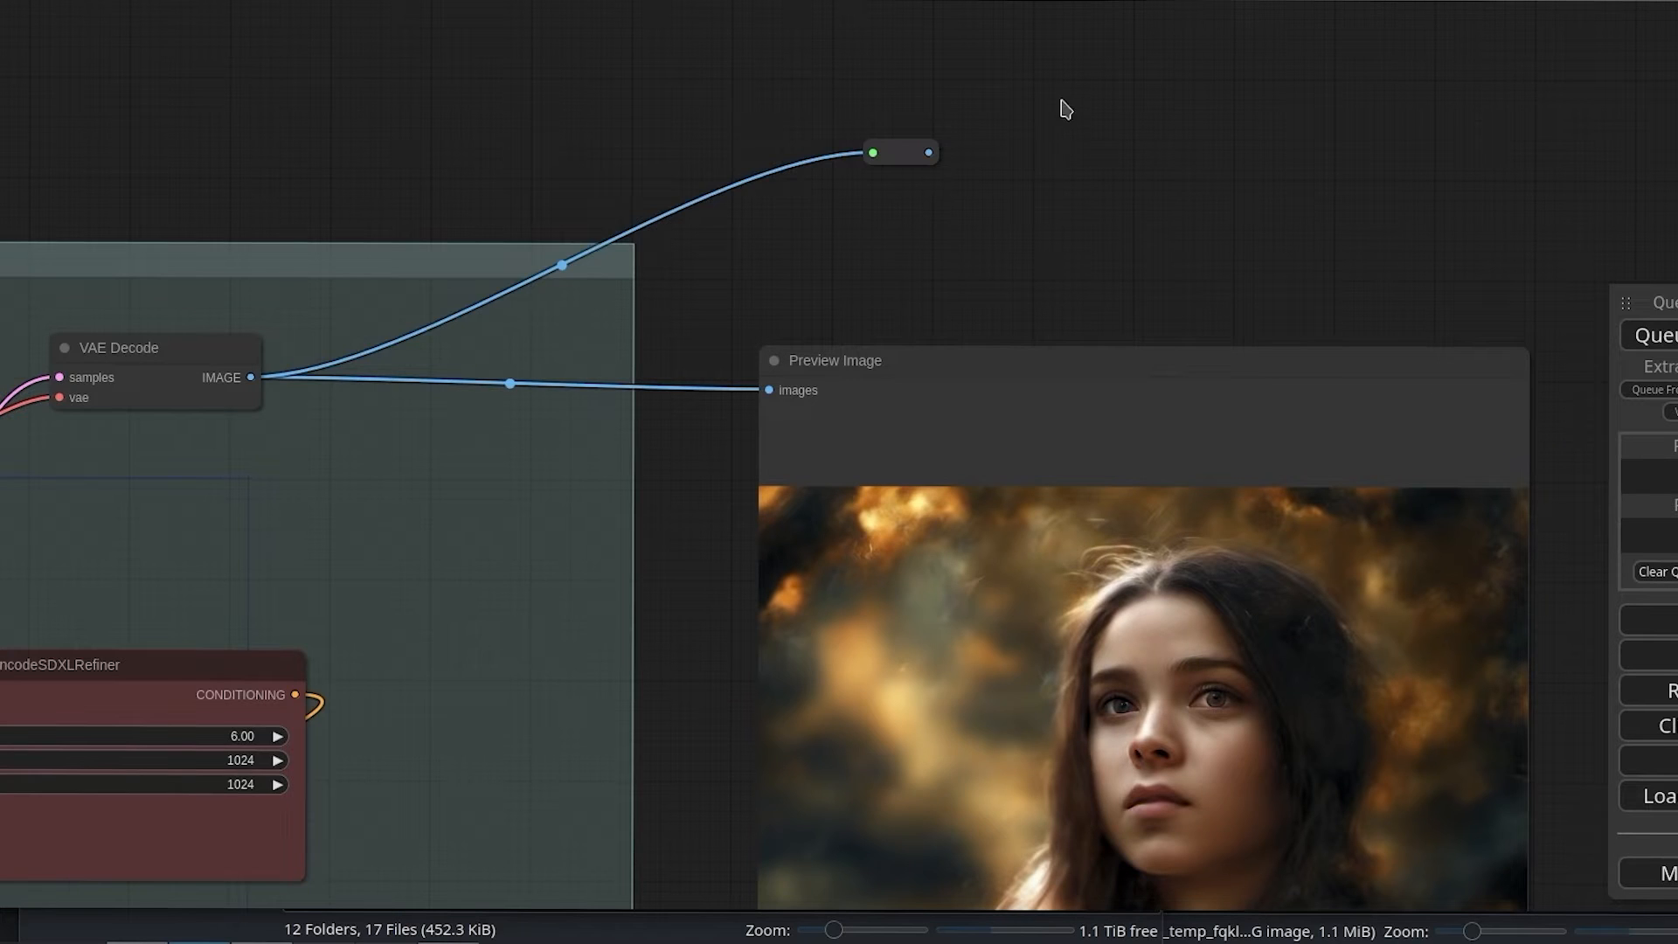
Step: Move the Reroute node up to just above FromBasicPipe and connect its output to FaceDetailer's image input
drag(1063, 105, 1073, 457)
drag(928, 505, 801, 139)
drag(1055, 225, 1052, 789)
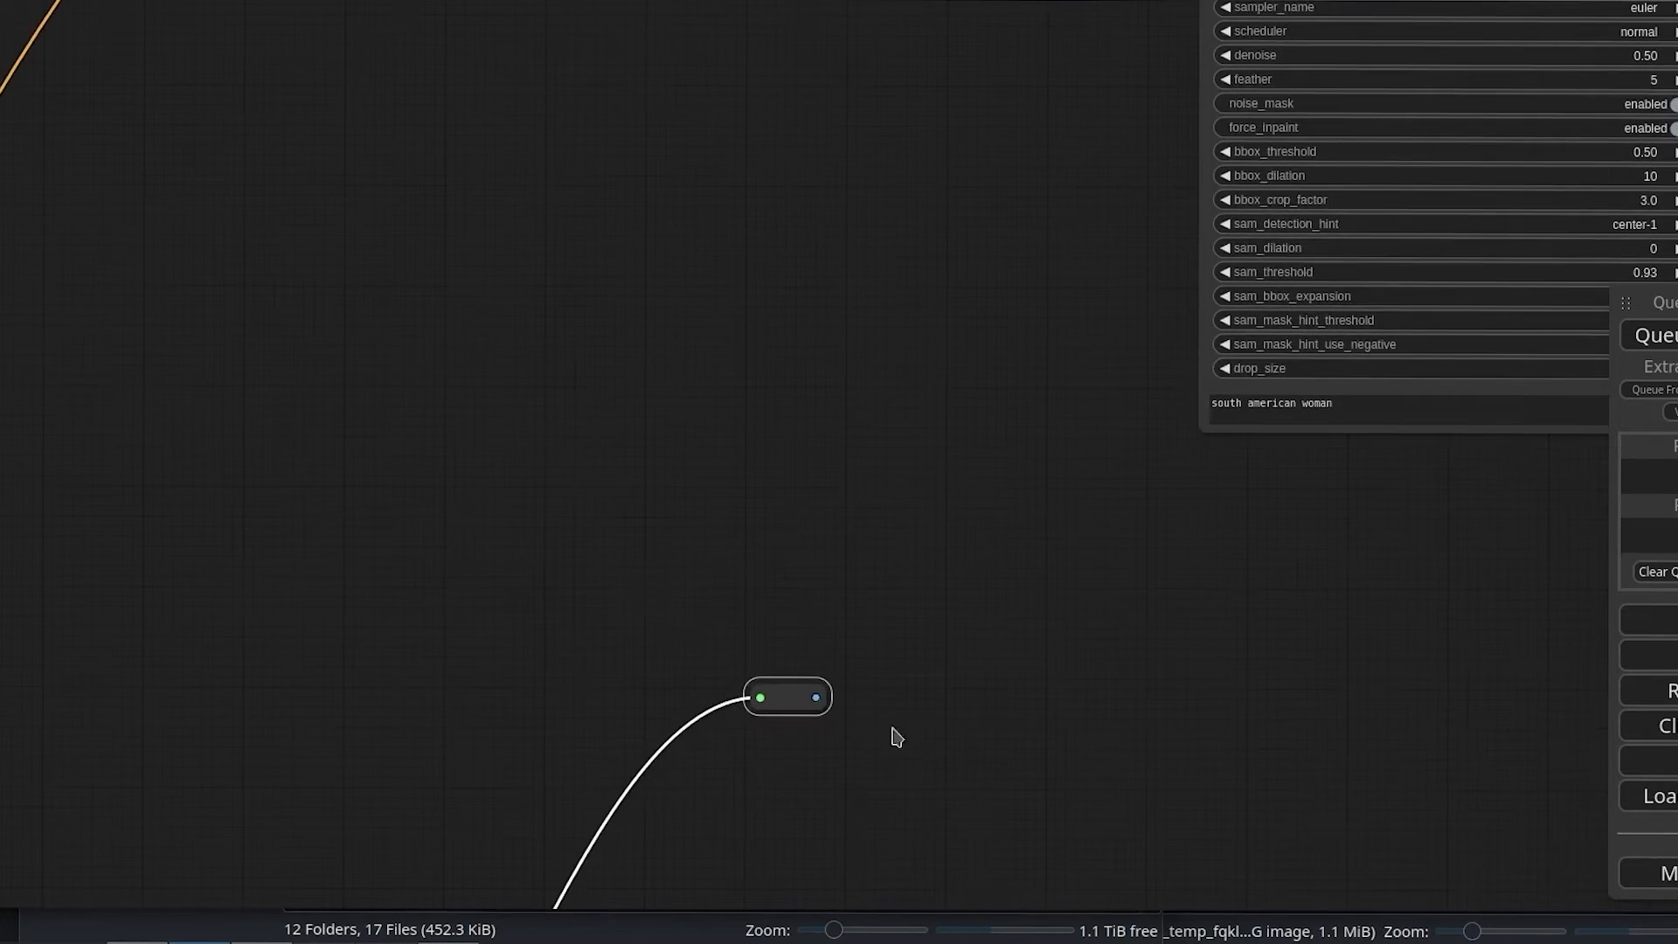
drag(791, 703, 929, 119)
drag(1053, 228, 895, 738)
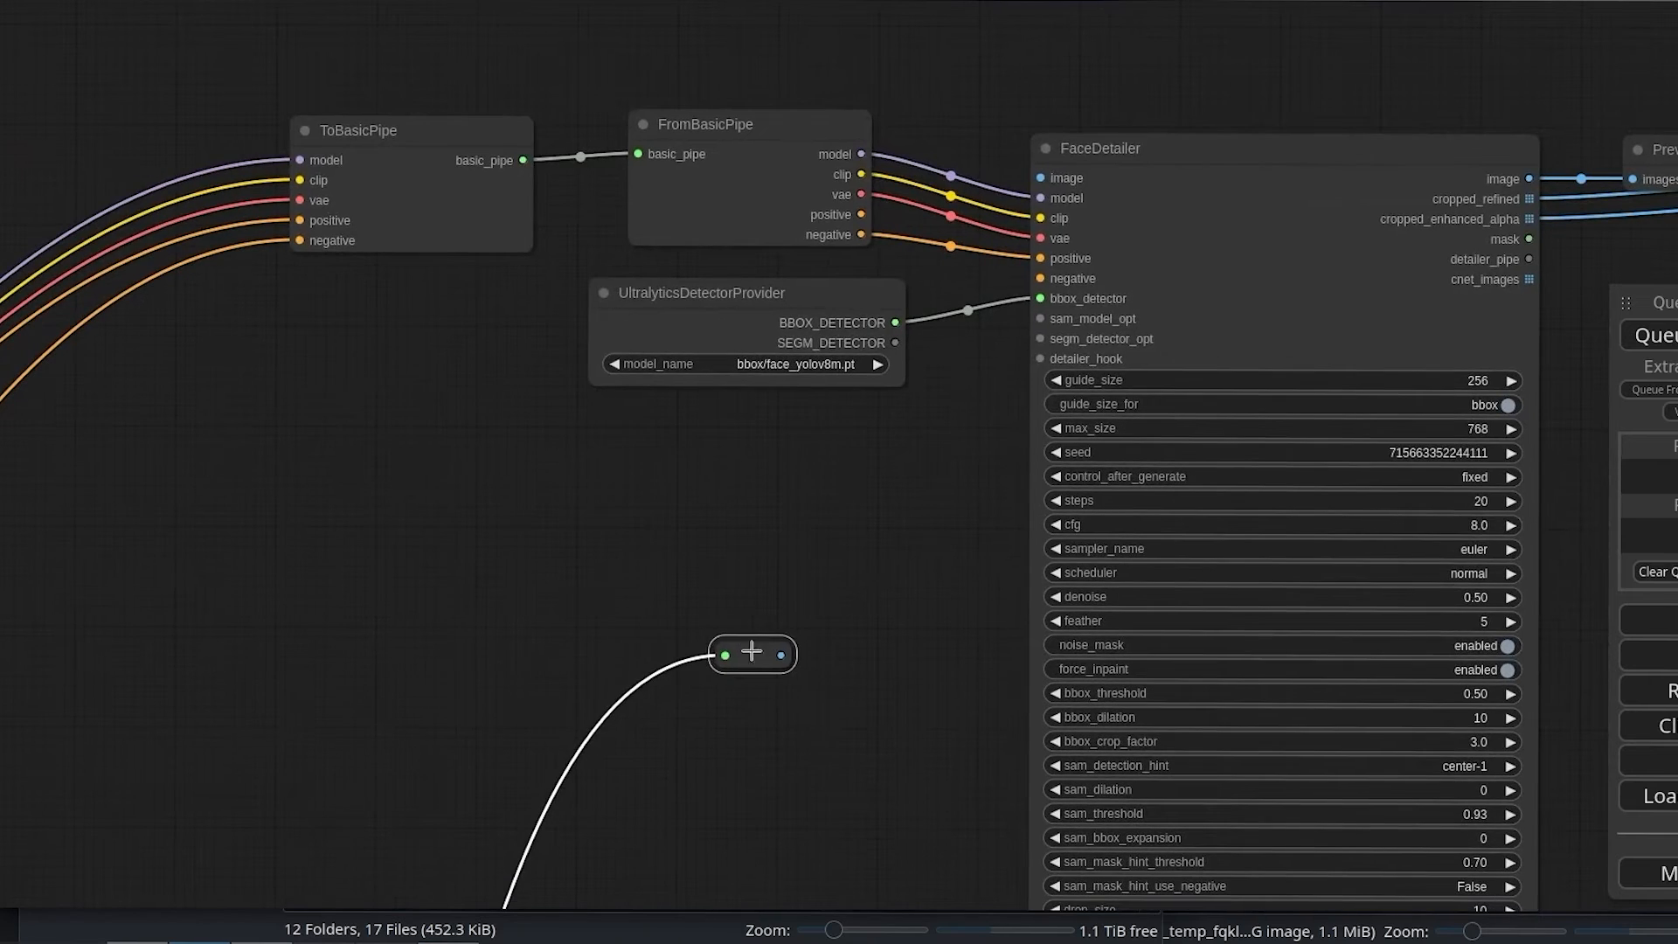
drag(749, 652, 1047, 181)
Step: Move the large Preview Image node holding the refiner's portrait from the refiner group up beside FaceDetailer
drag(877, 571, 272, 402)
scroll(1247, 431, up, 2)
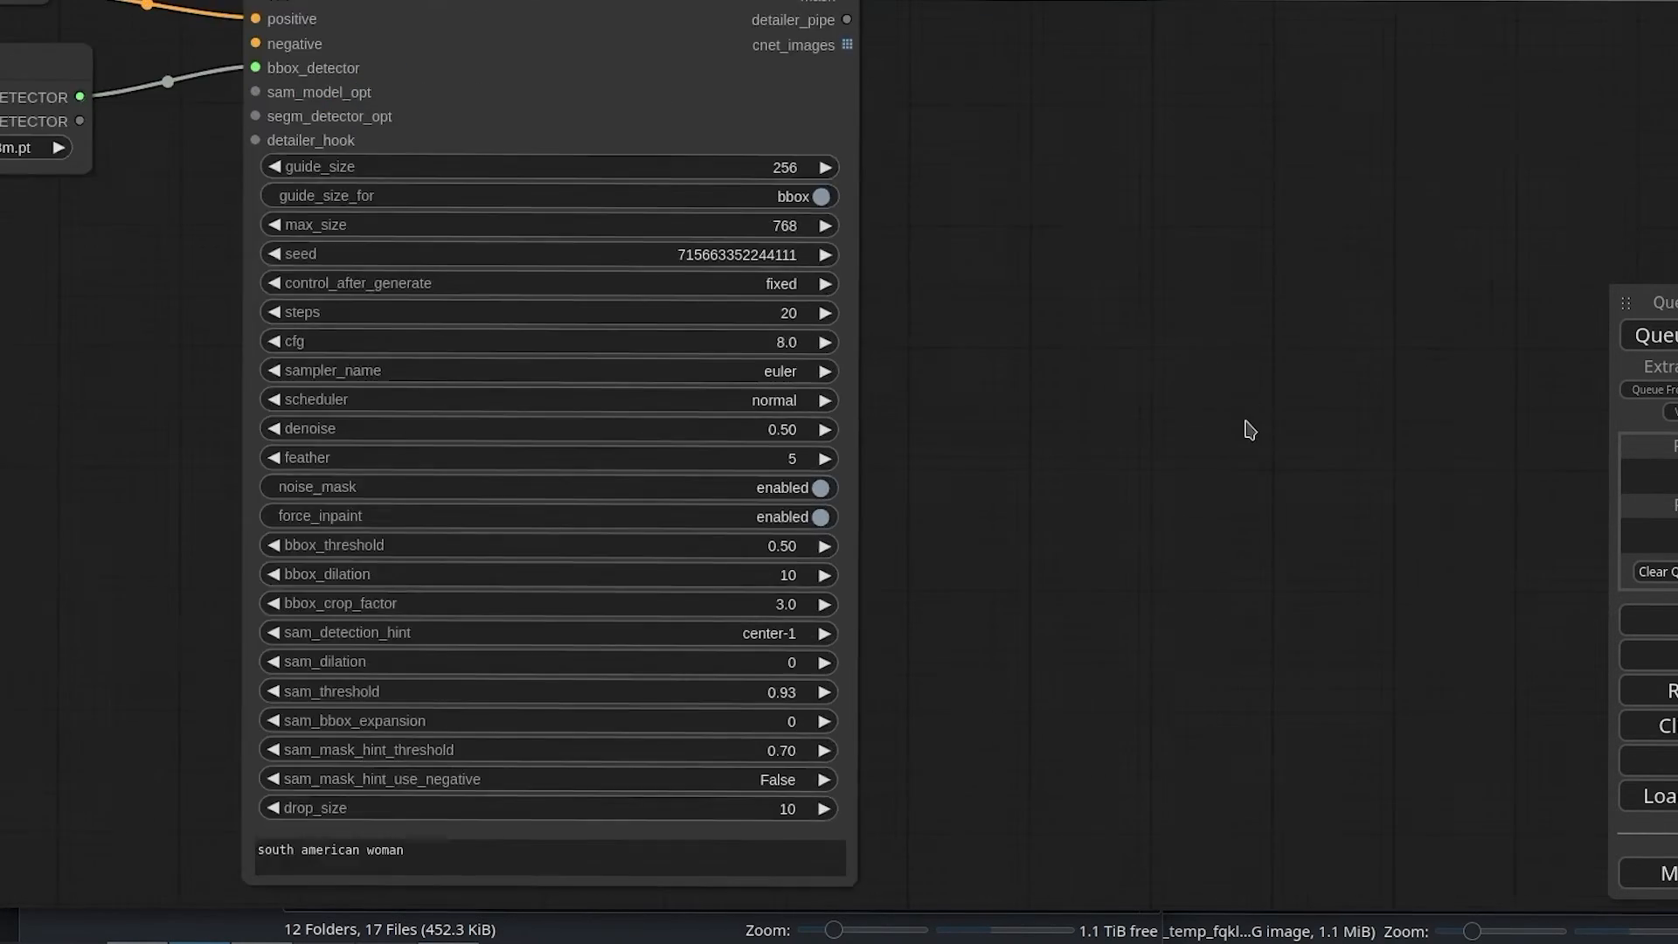
scroll(1244, 437, down, 3)
scroll(1248, 450, down, 3)
drag(1225, 498, 909, 76)
scroll(800, 494, down, 2)
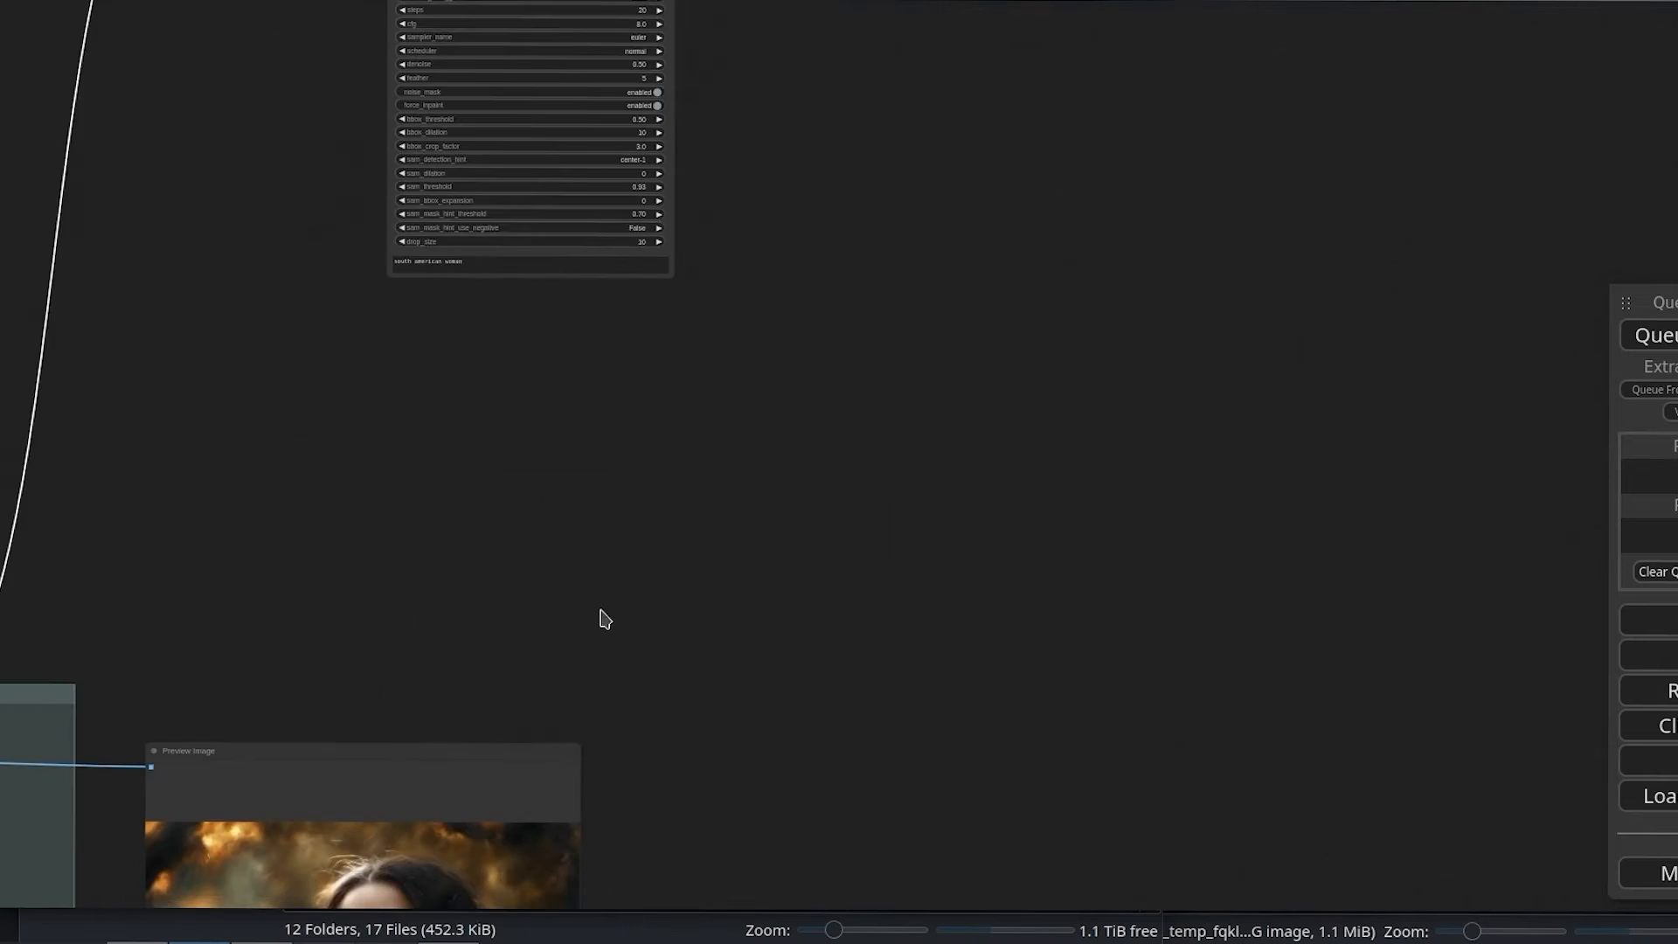
scroll(483, 704, down, 2)
drag(424, 778, 918, 97)
drag(1238, 175, 1179, 688)
drag(899, 536, 861, 490)
Step: Enlarge the Preview Image node fed by FaceDetailer's image output and place it beside the refiner's portrait preview
drag(715, 474, 1067, 483)
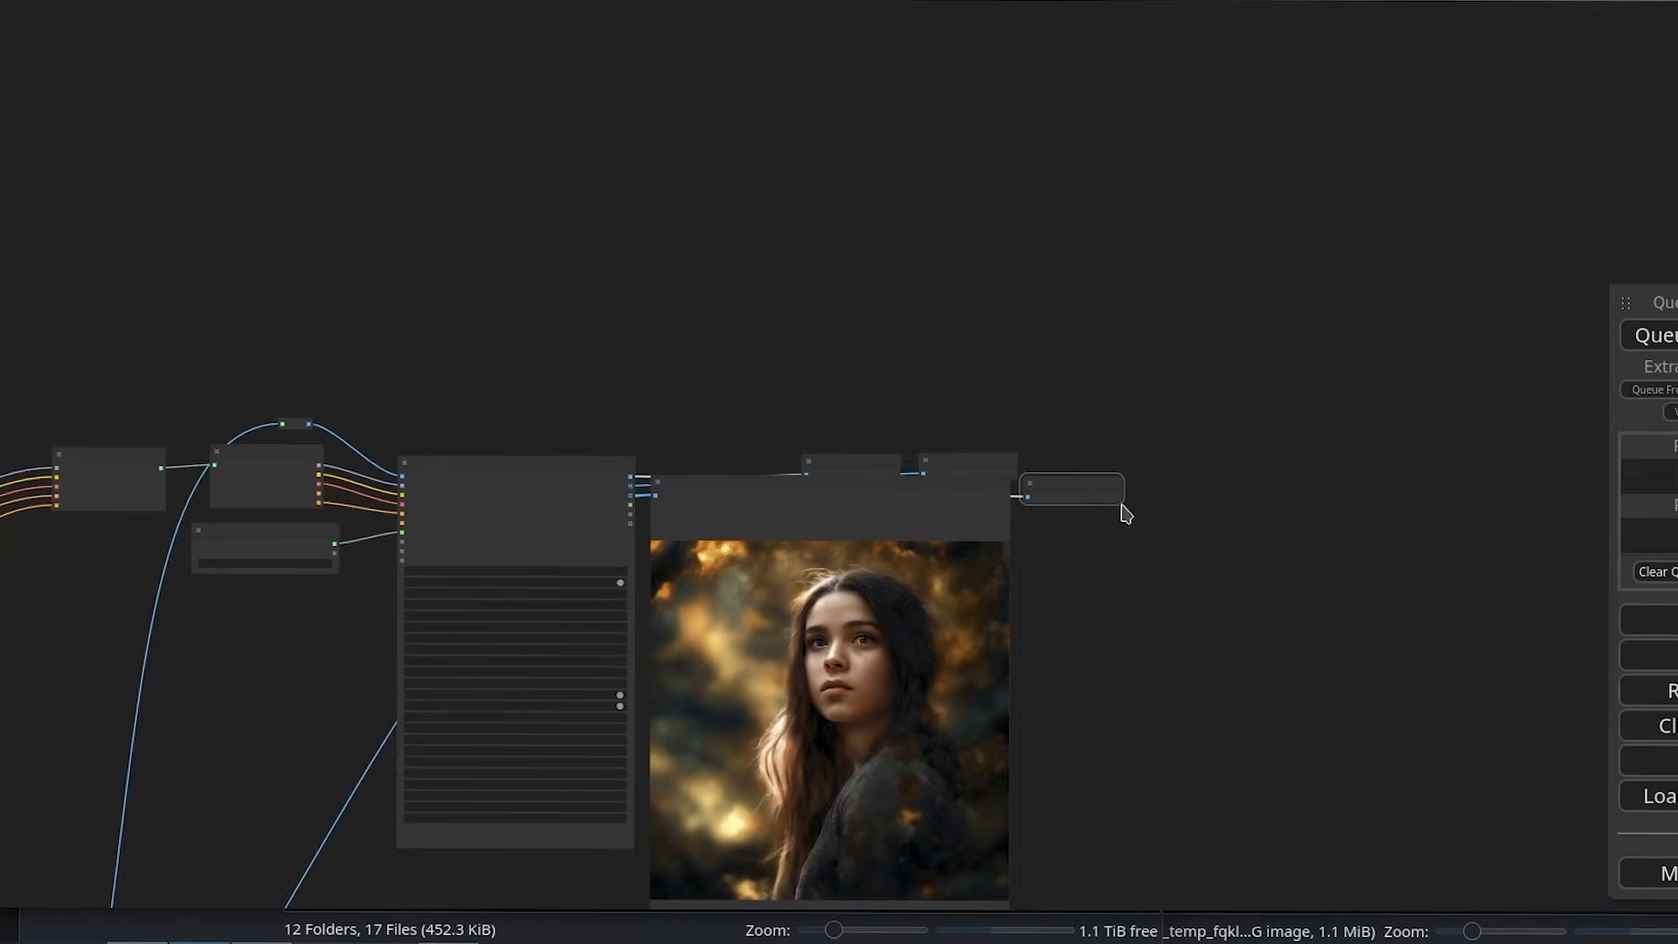
drag(1122, 503, 1545, 914)
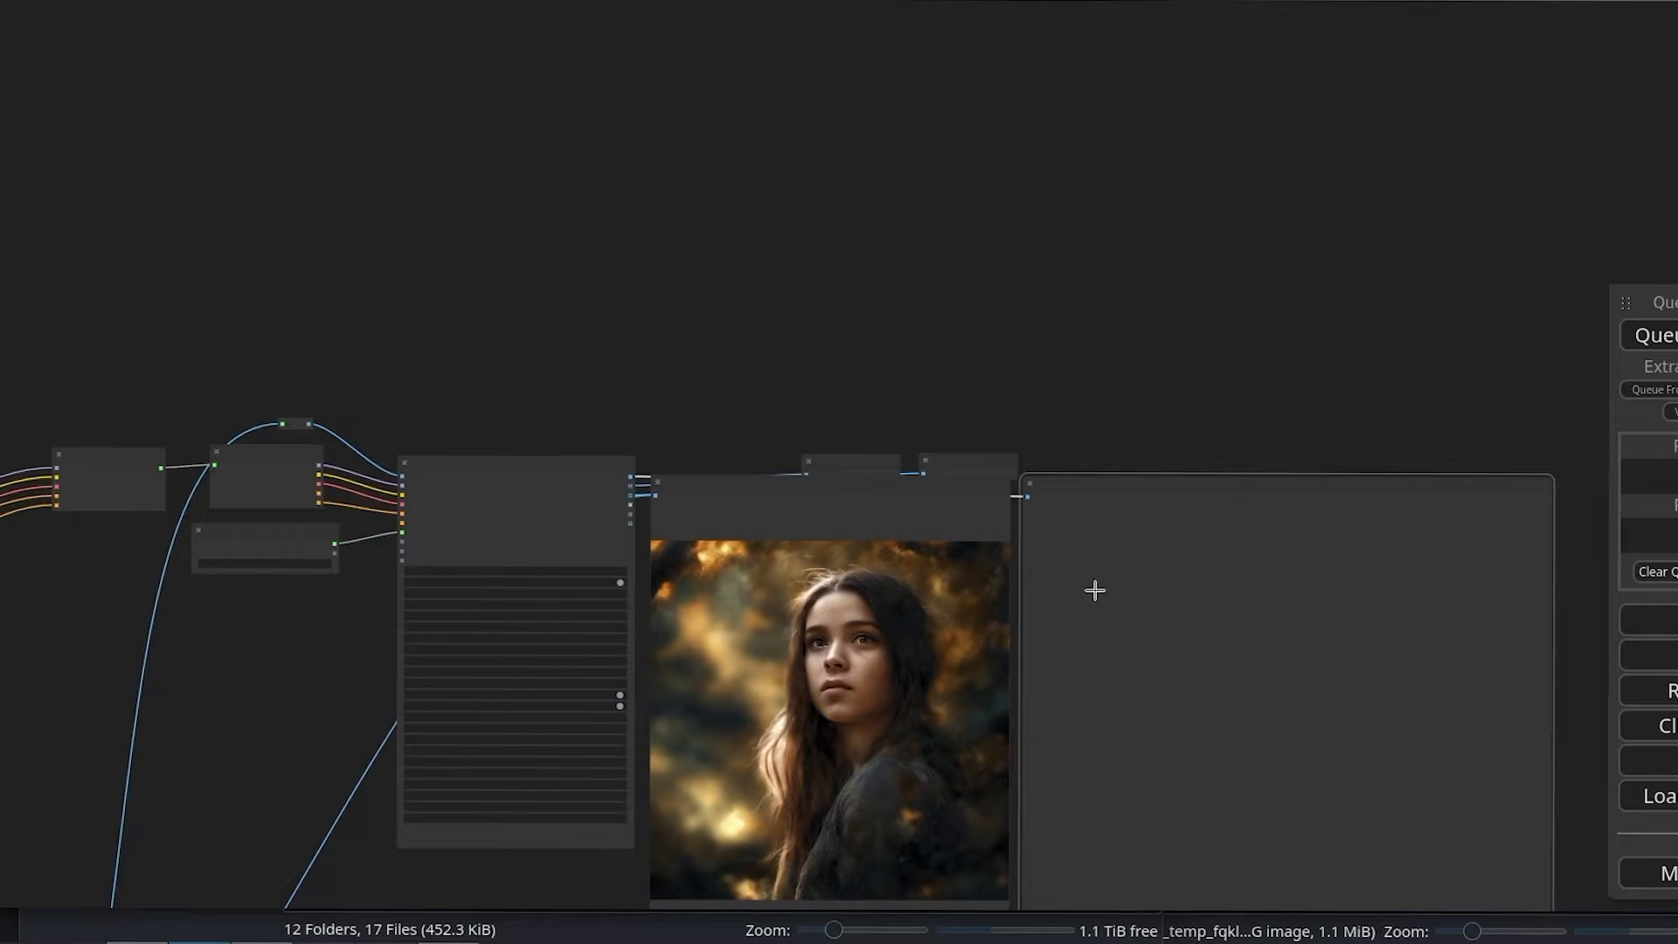
drag(1146, 476, 1054, 248)
scroll(744, 560, up, 4)
scroll(745, 560, up, 1)
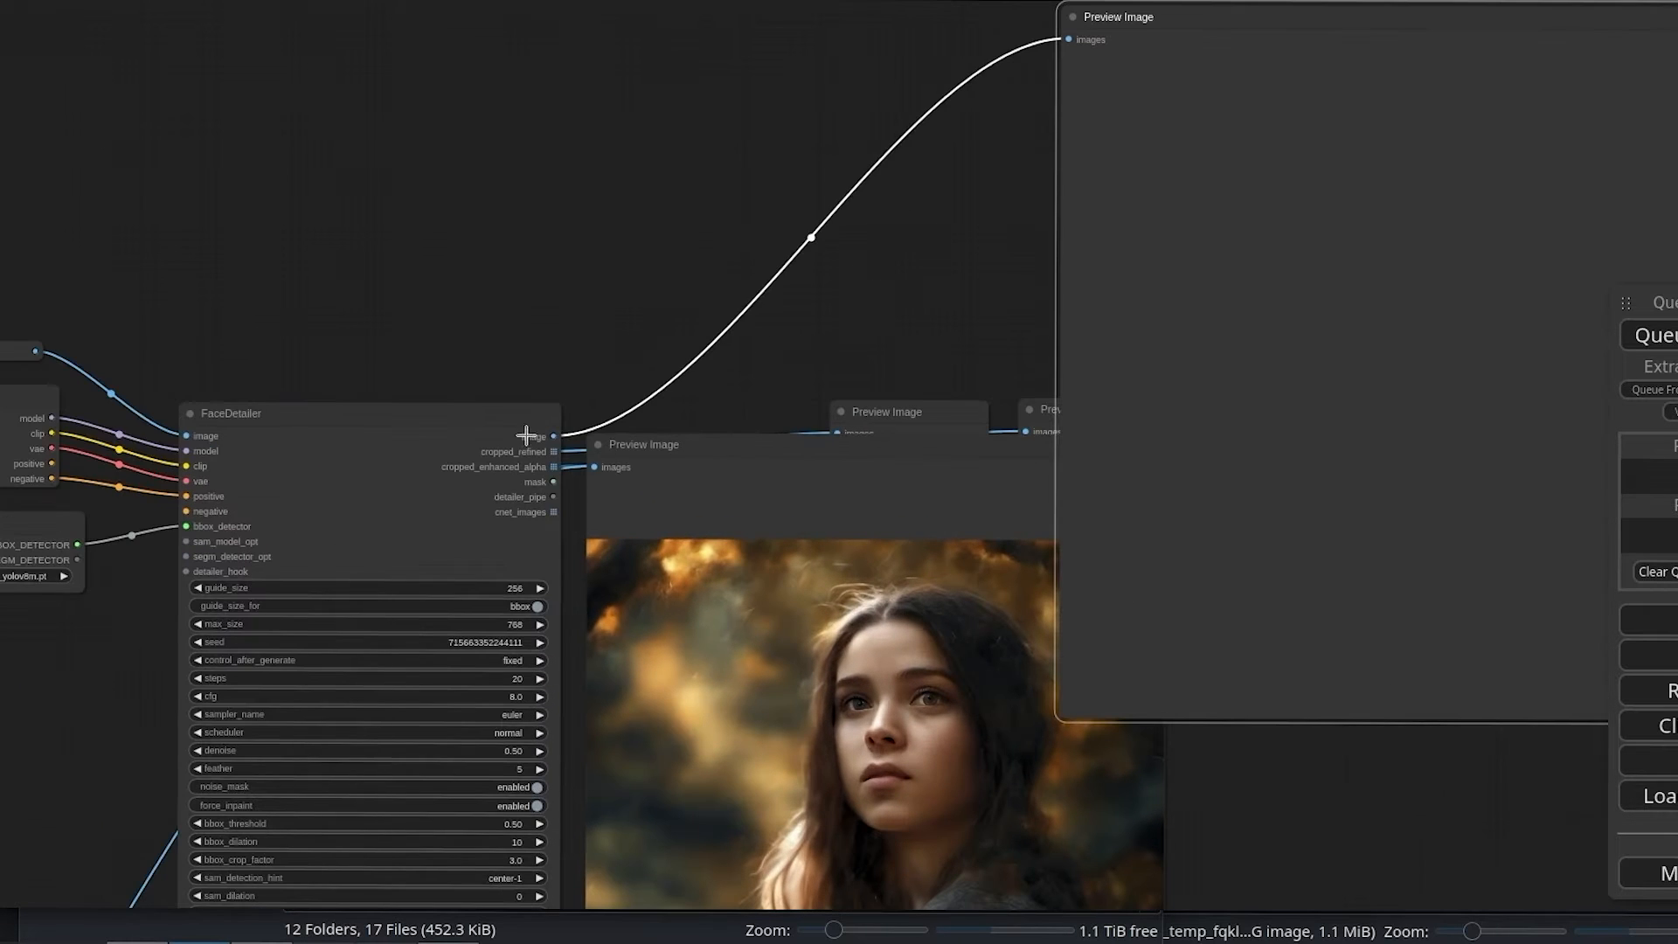
drag(1176, 35, 1307, 483)
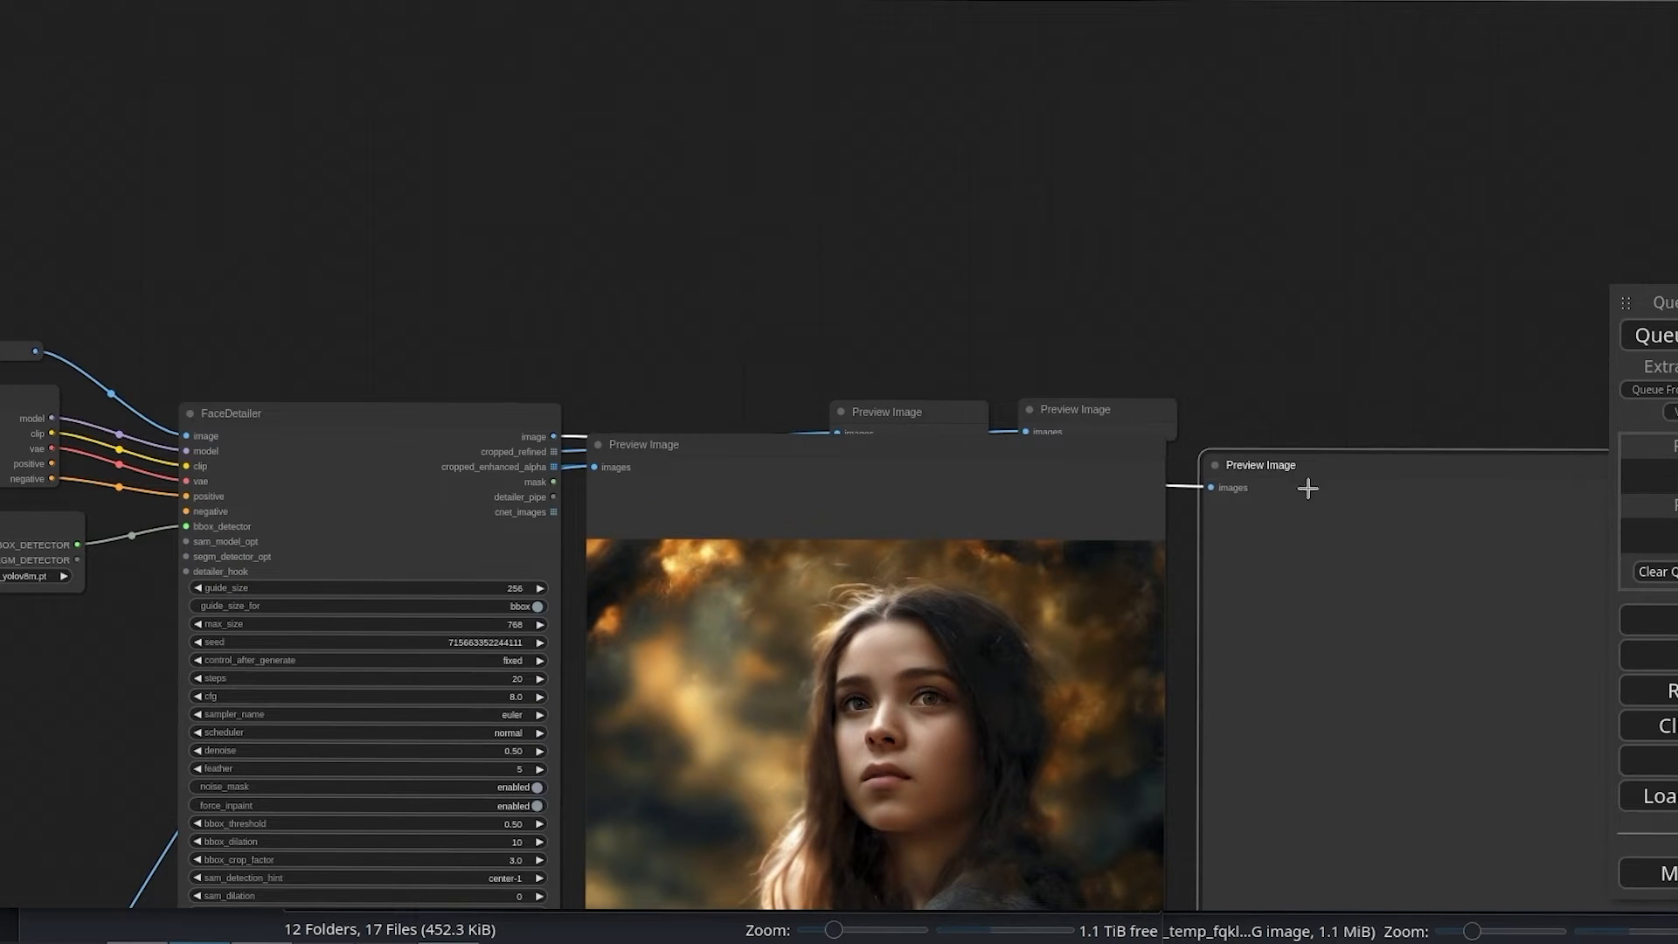
Step: Move the cropped_refined and cropped_enhanced_alpha Preview Image nodes above the two large previews, spaced well apart
drag(1099, 407, 1297, 63)
drag(928, 422, 775, 75)
drag(1292, 90, 1200, 82)
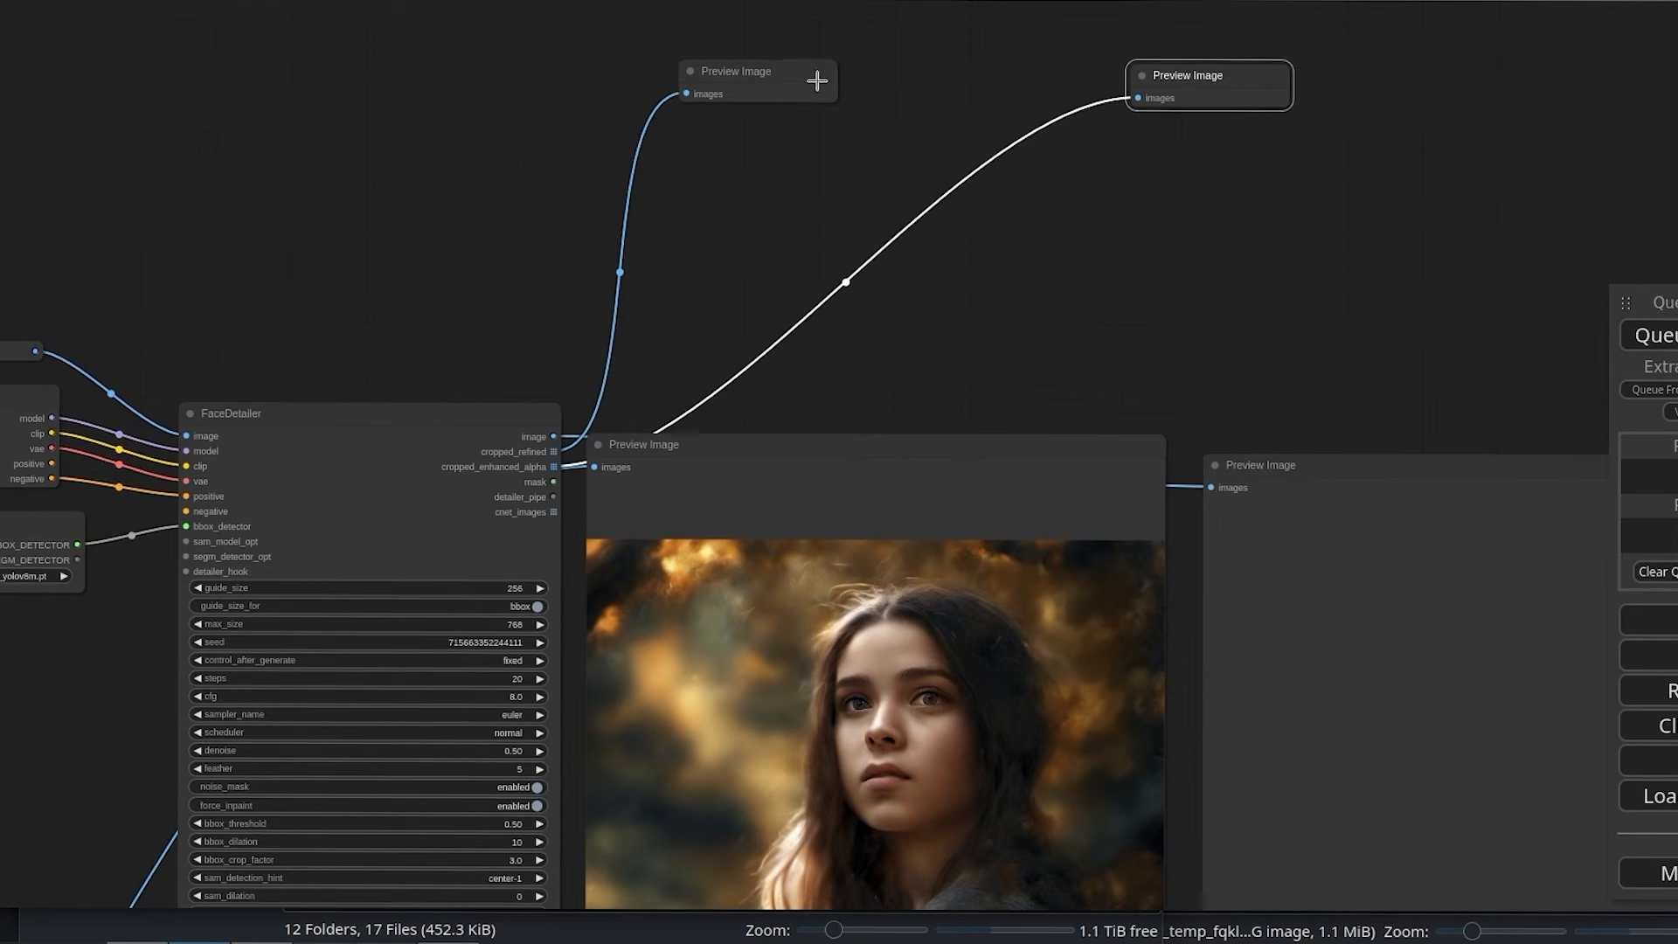
drag(813, 75, 827, 89)
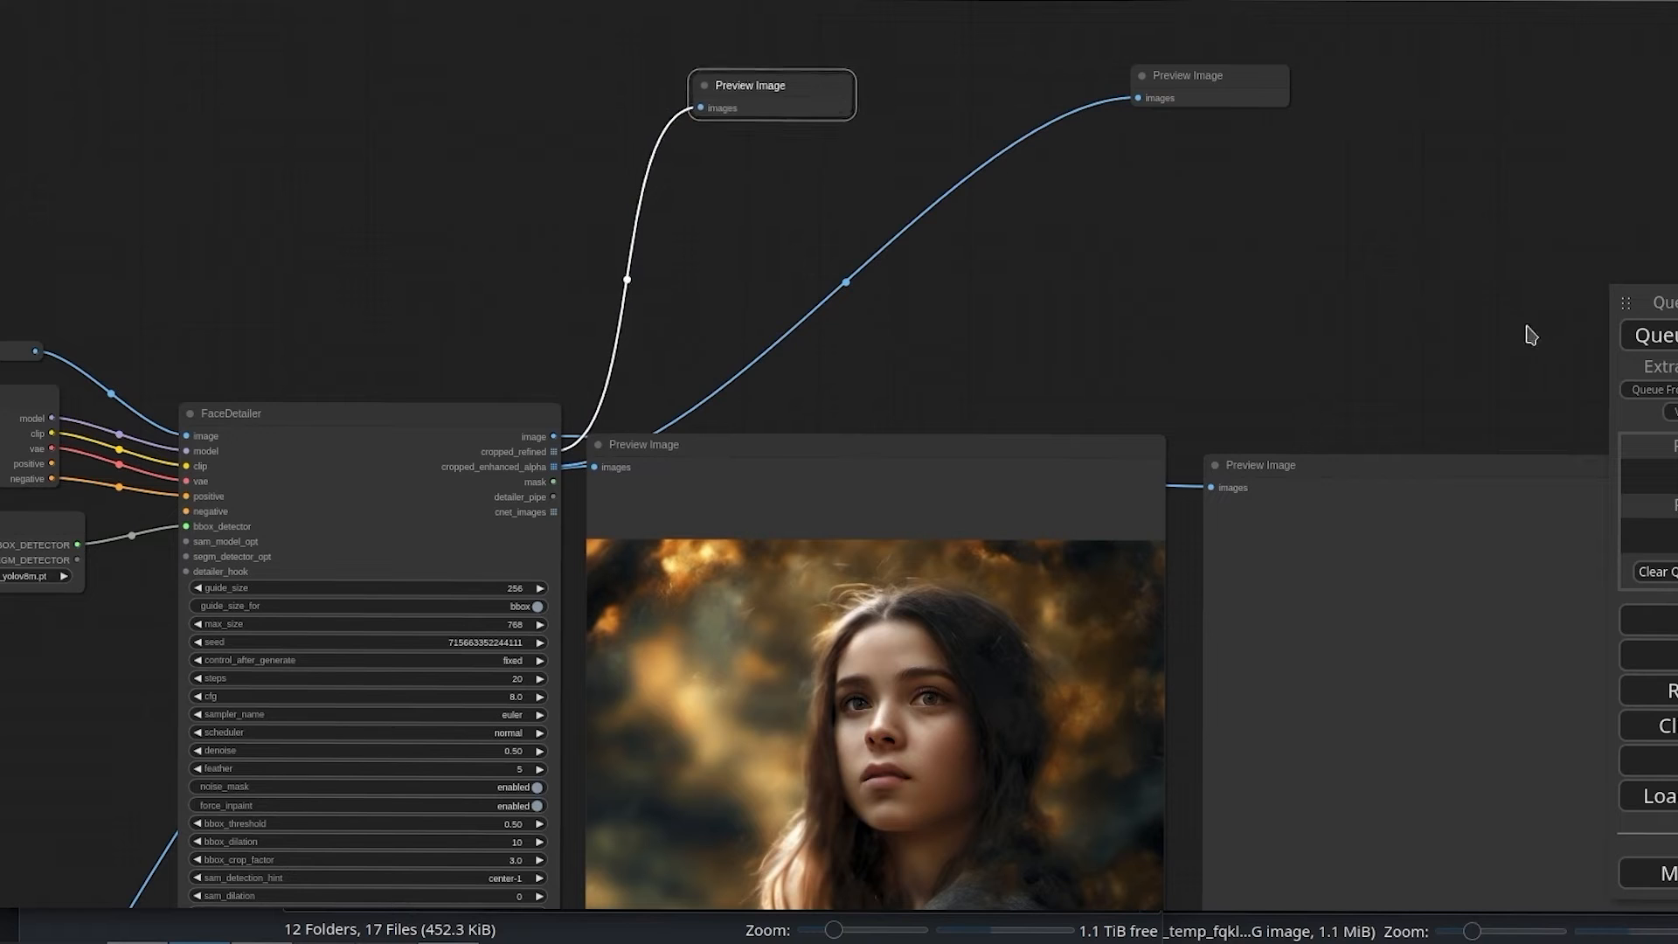
Step: Connect FromBasicPipe's negative output to FaceDetailer's negative input and queue the workflow
click(1675, 346)
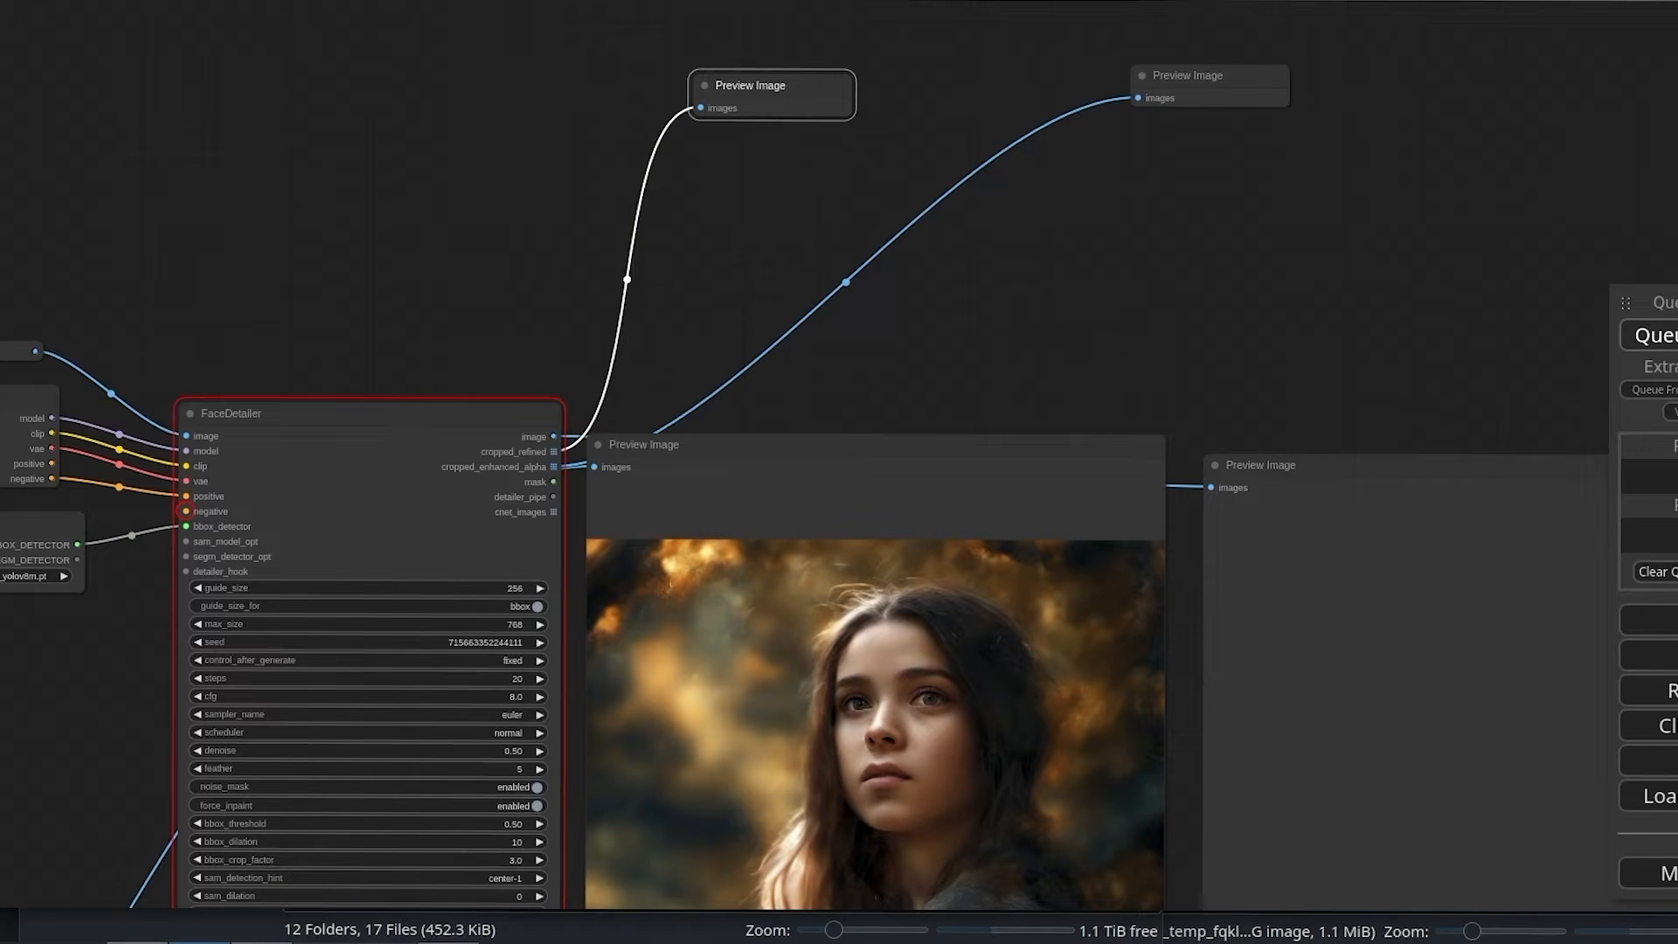
drag(369, 264, 643, 122)
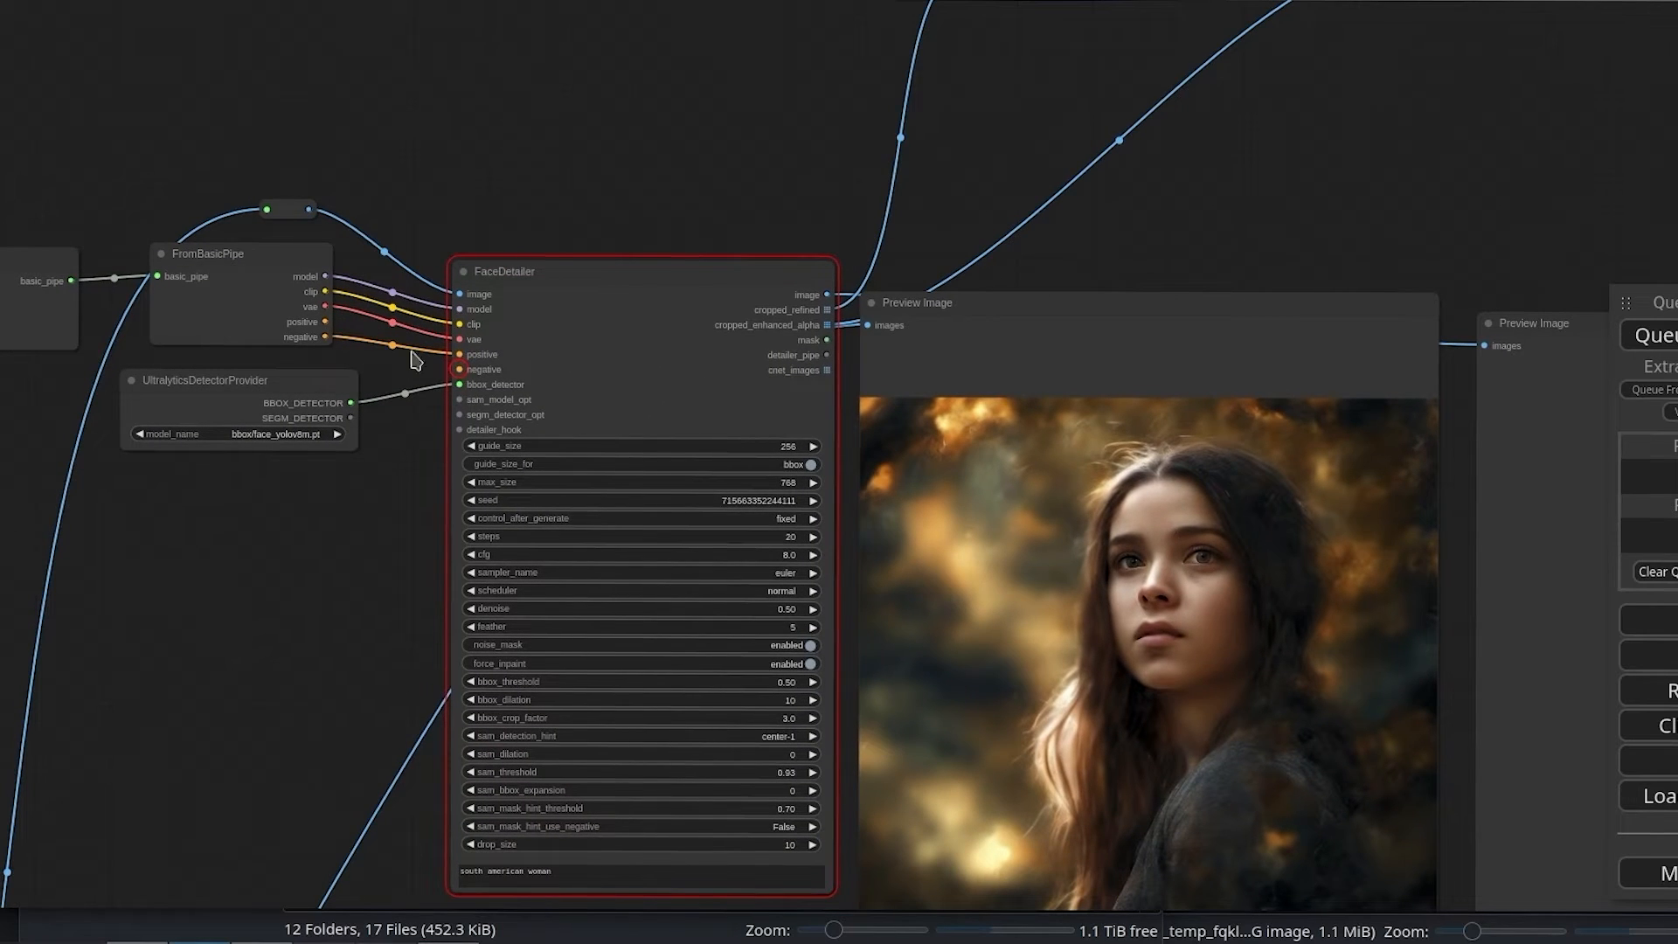
drag(324, 323, 460, 370)
click(1654, 334)
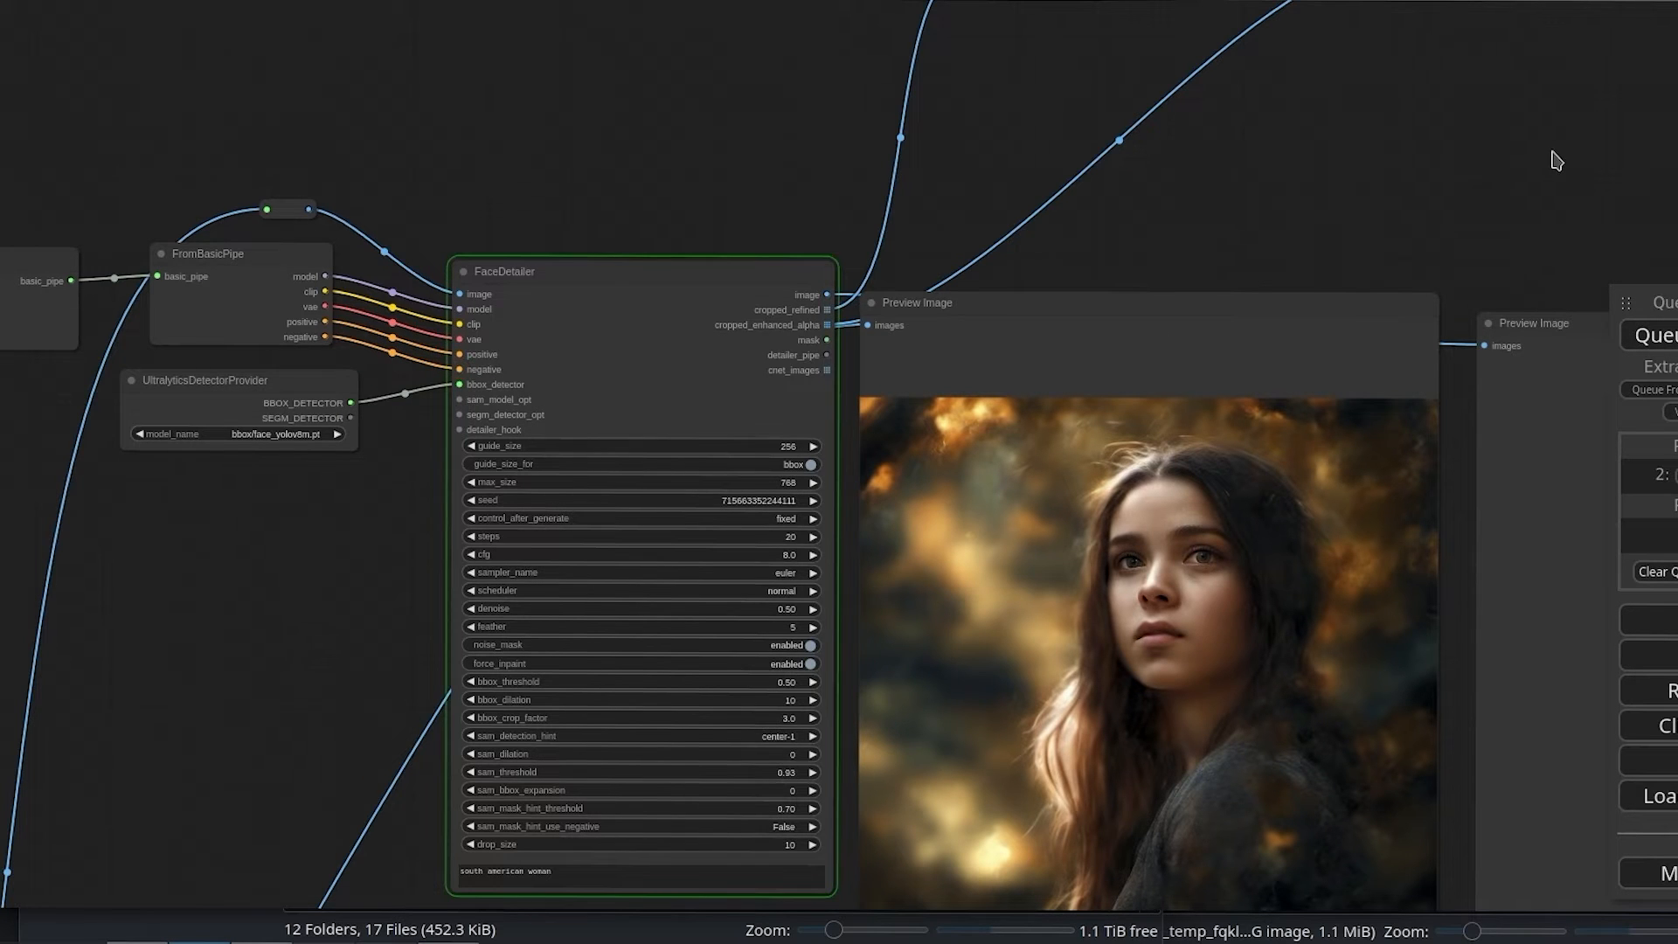
Step: Move the Preview Image node holding FaceDetailer's result slightly up beside the refiner's portrait preview
drag(1551, 157, 1375, 120)
scroll(457, 790, up, 3)
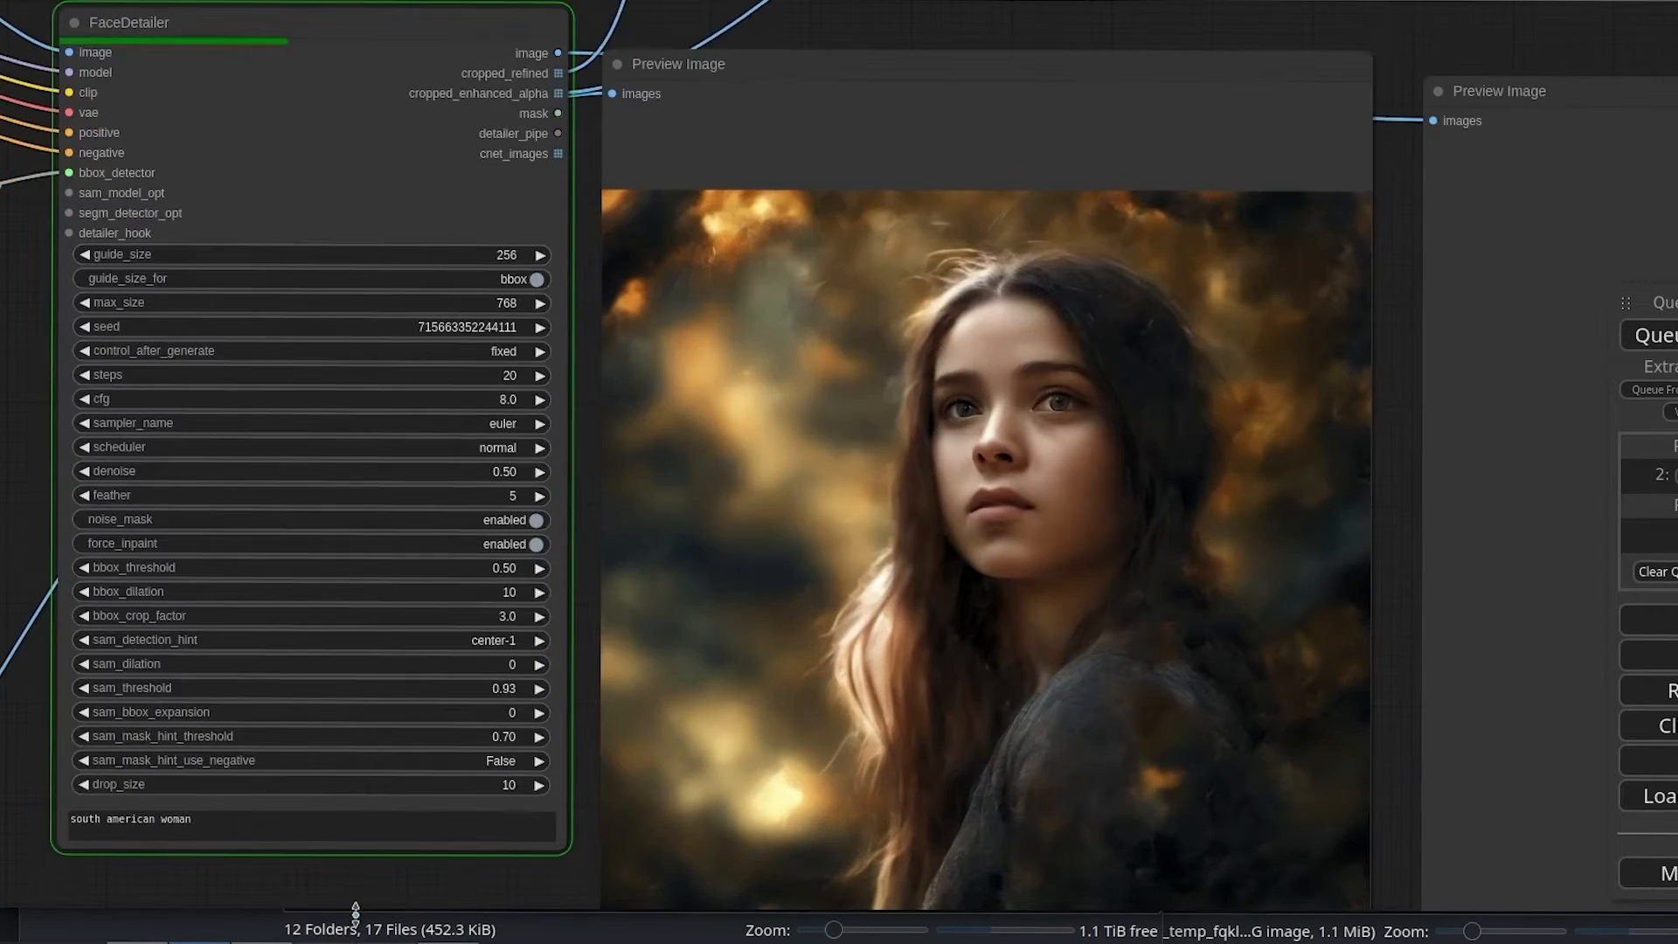
scroll(227, 892, up, 1)
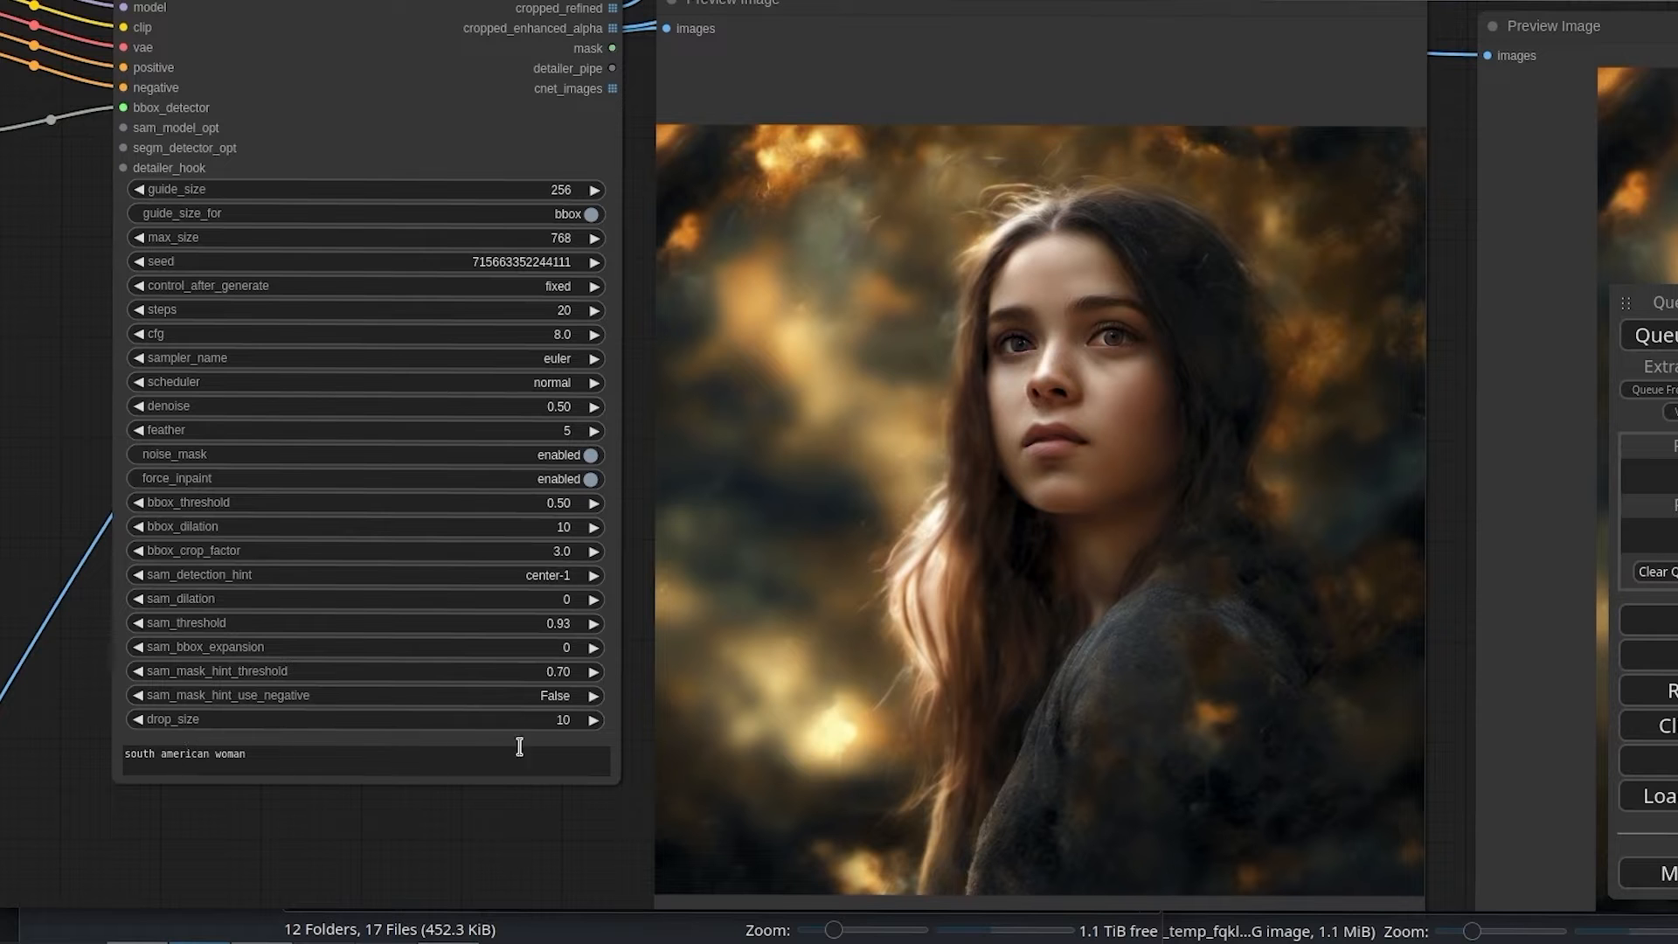
drag(1446, 288, 550, 302)
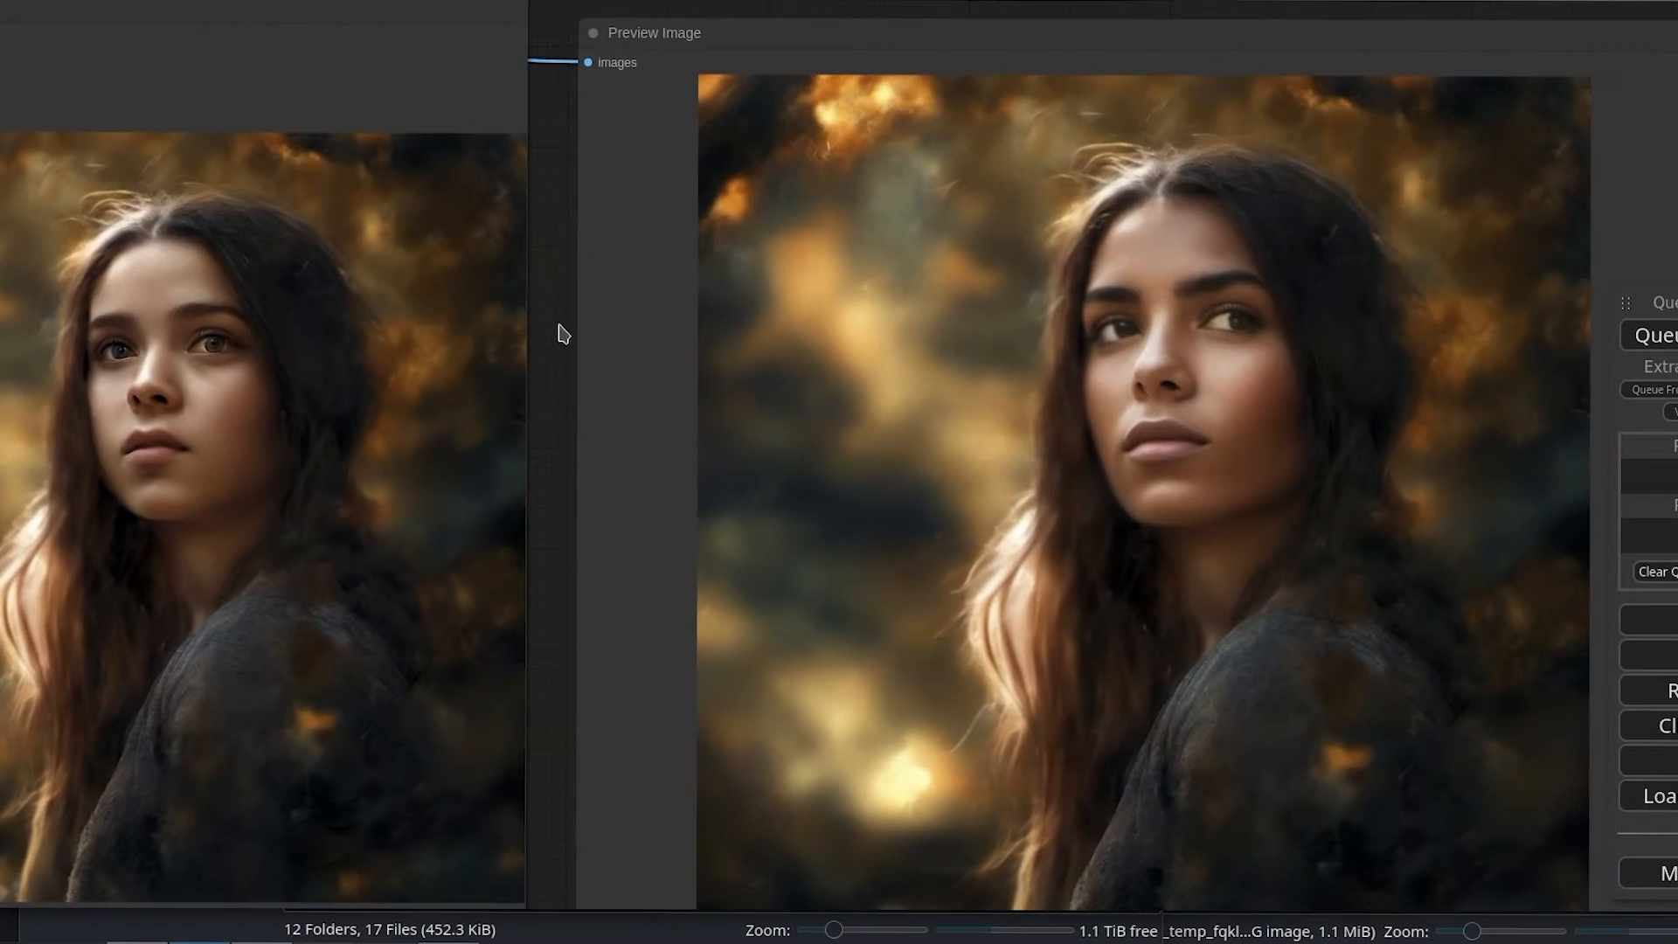
scroll(576, 359, down, 1)
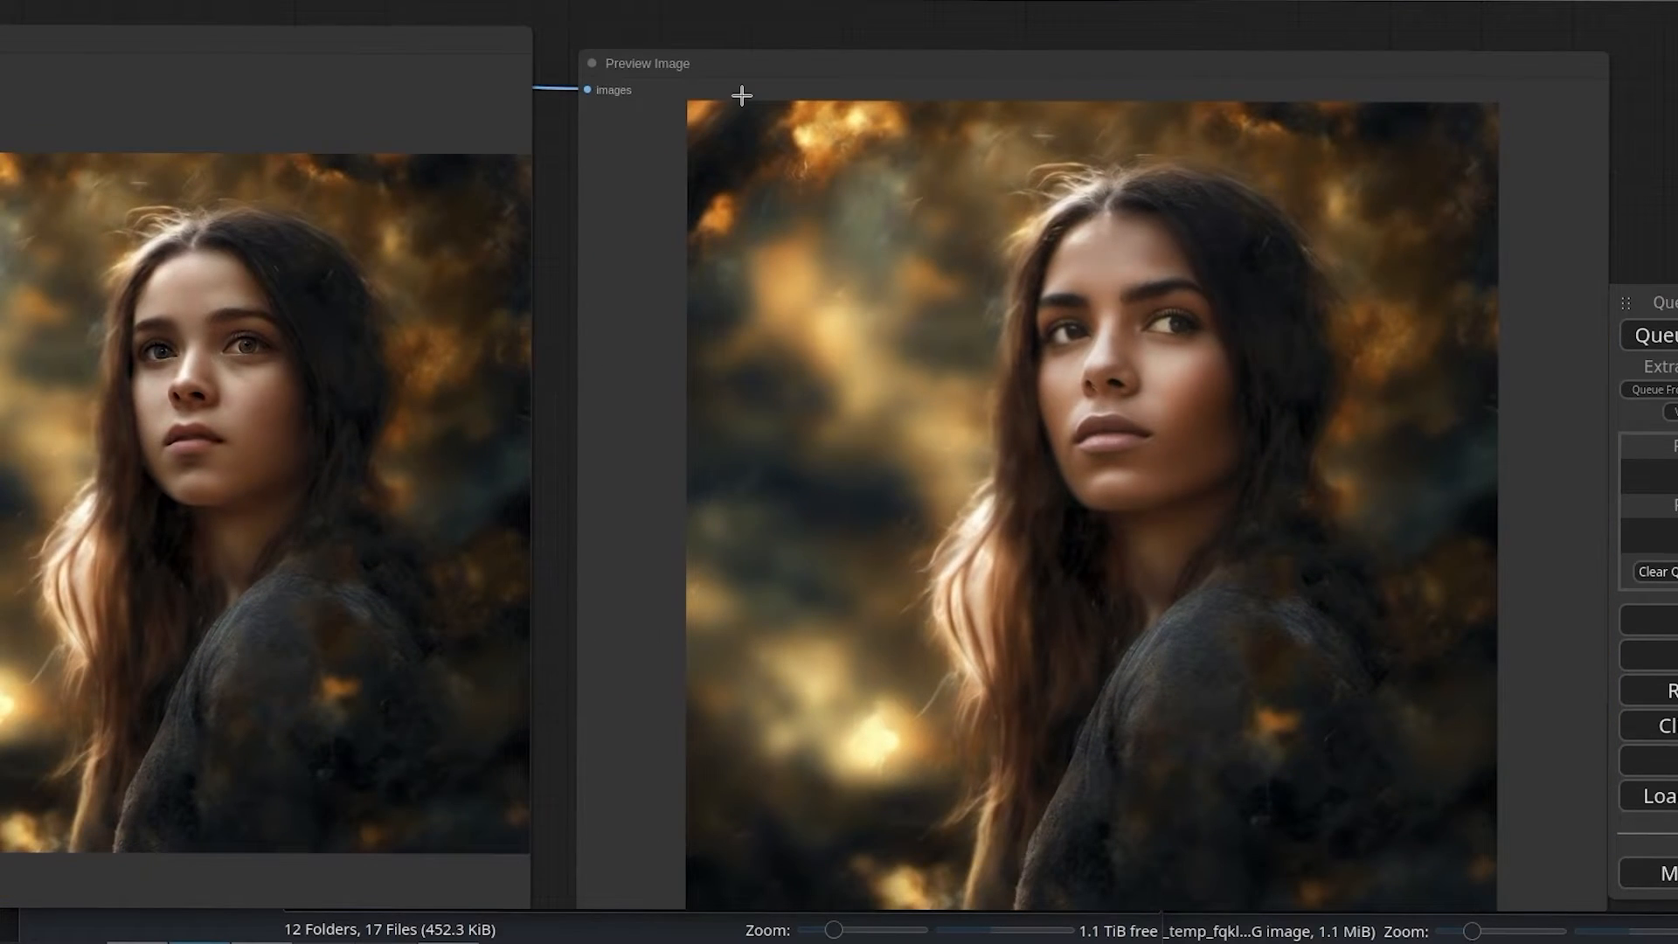
drag(756, 71, 746, 26)
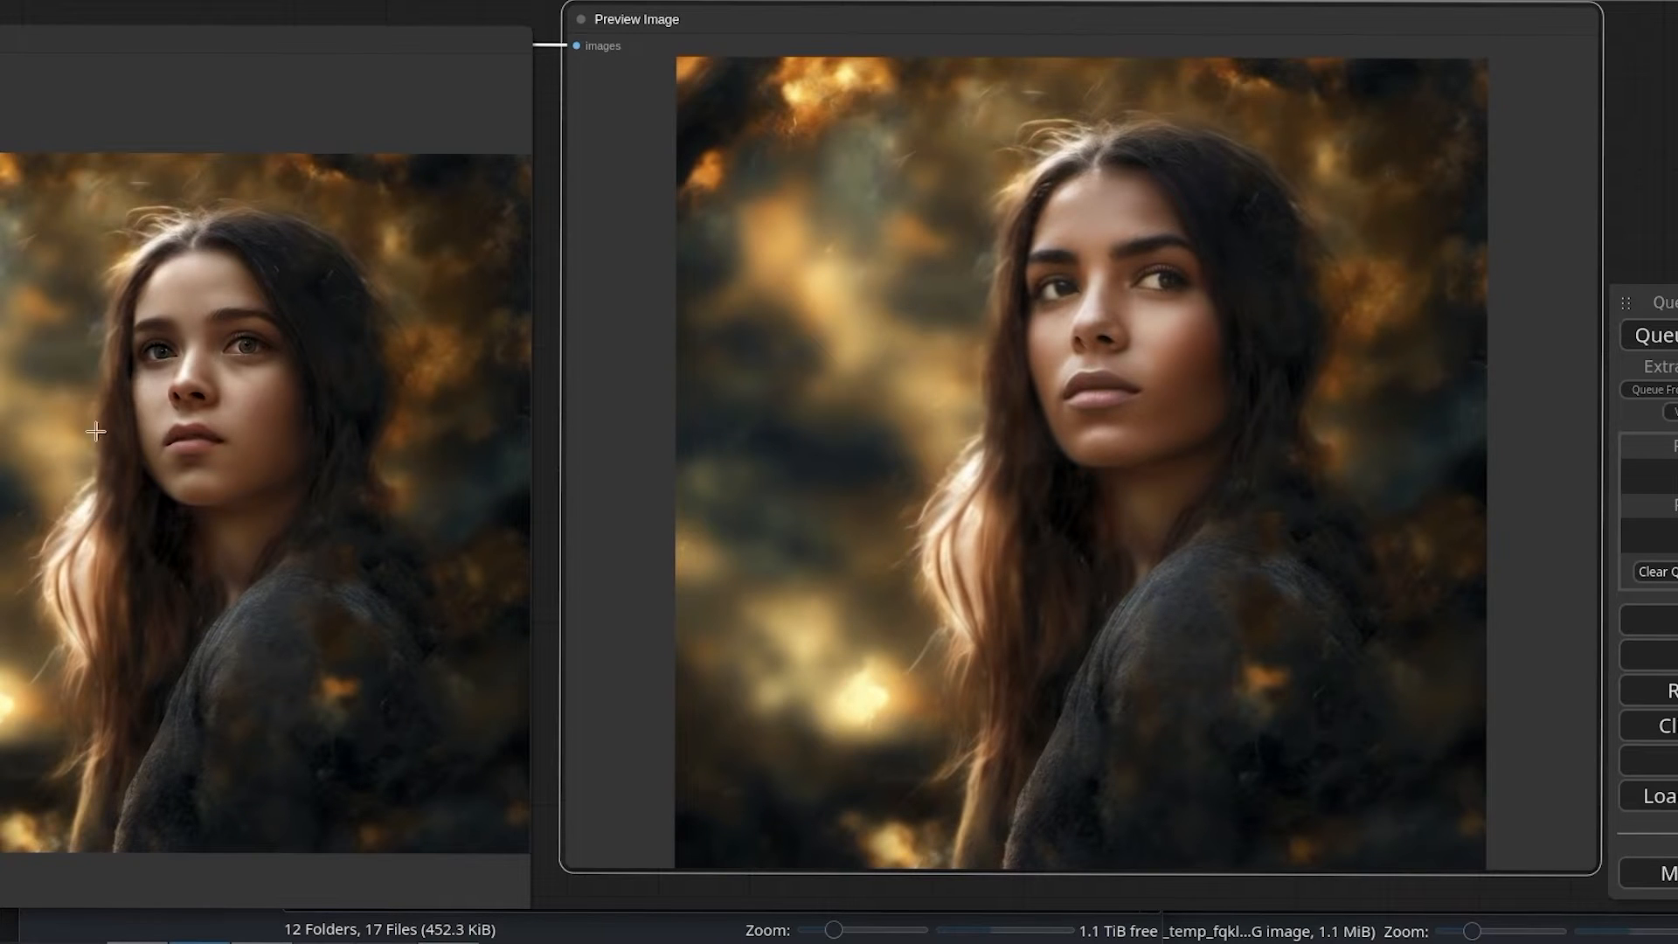
Step: Compare the face in FaceDetailer's result up close with the face in the refiner's portrait
scroll(1117, 402, up, 5)
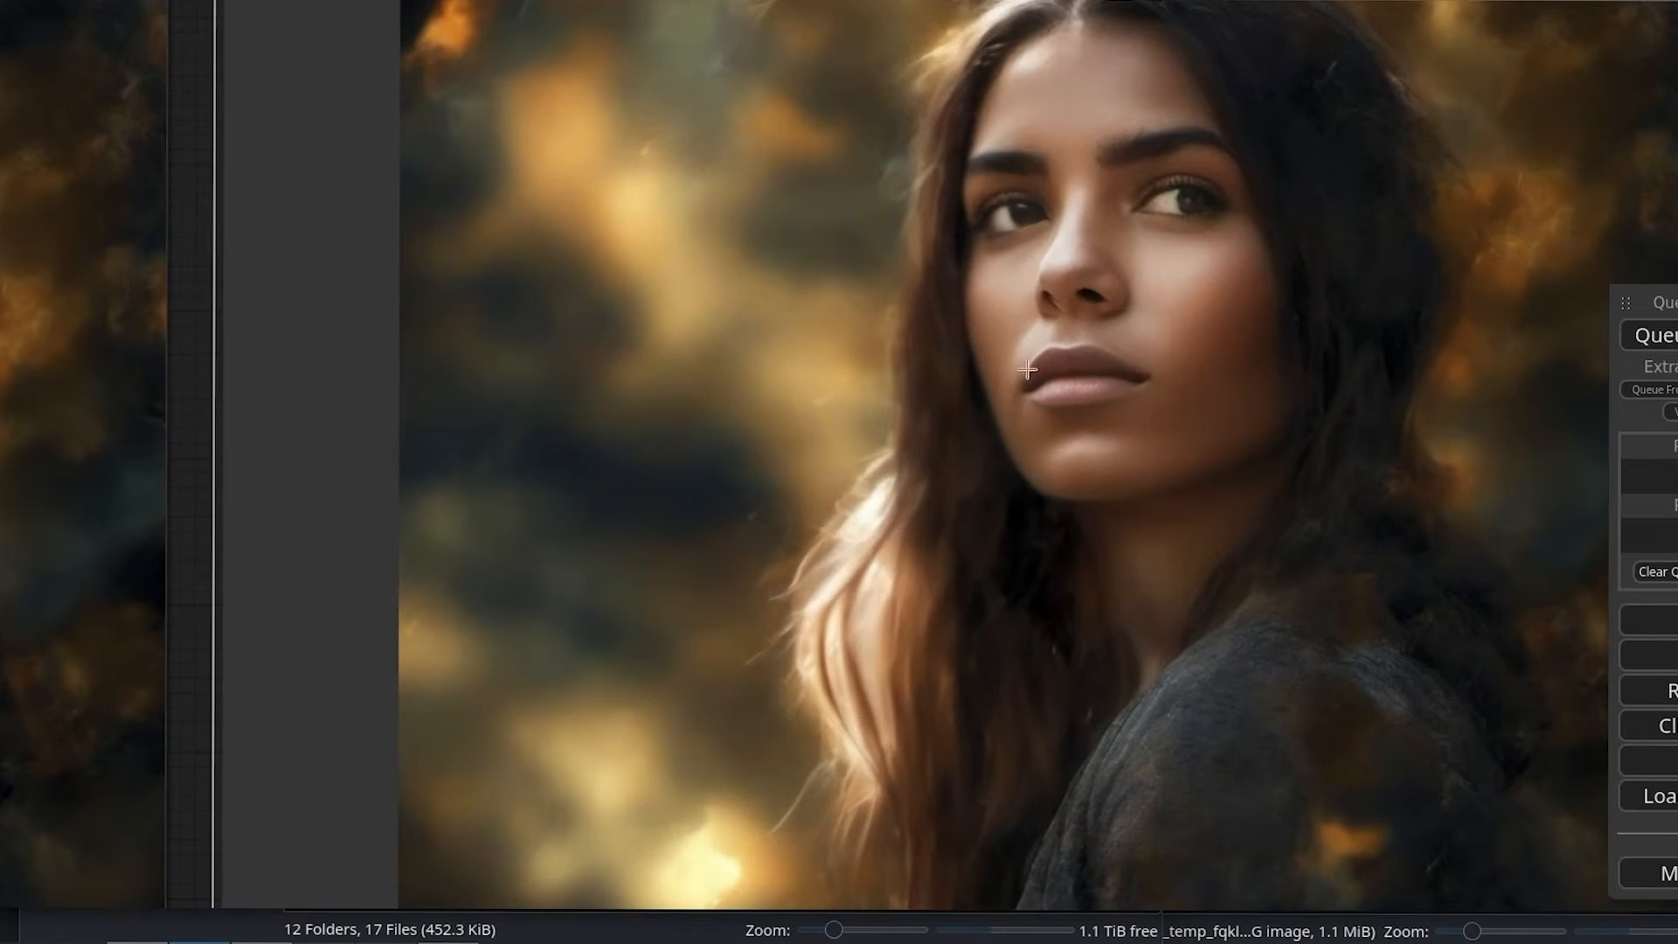
scroll(1083, 360, down, 3)
drag(307, 333, 647, 293)
scroll(537, 403, up, 6)
scroll(533, 407, down, 13)
Step: Clear the "south american woman" wildcard prompt in FaceDetailer and queue the workflow again
drag(66, 629, 286, 632)
triple_click(111, 516)
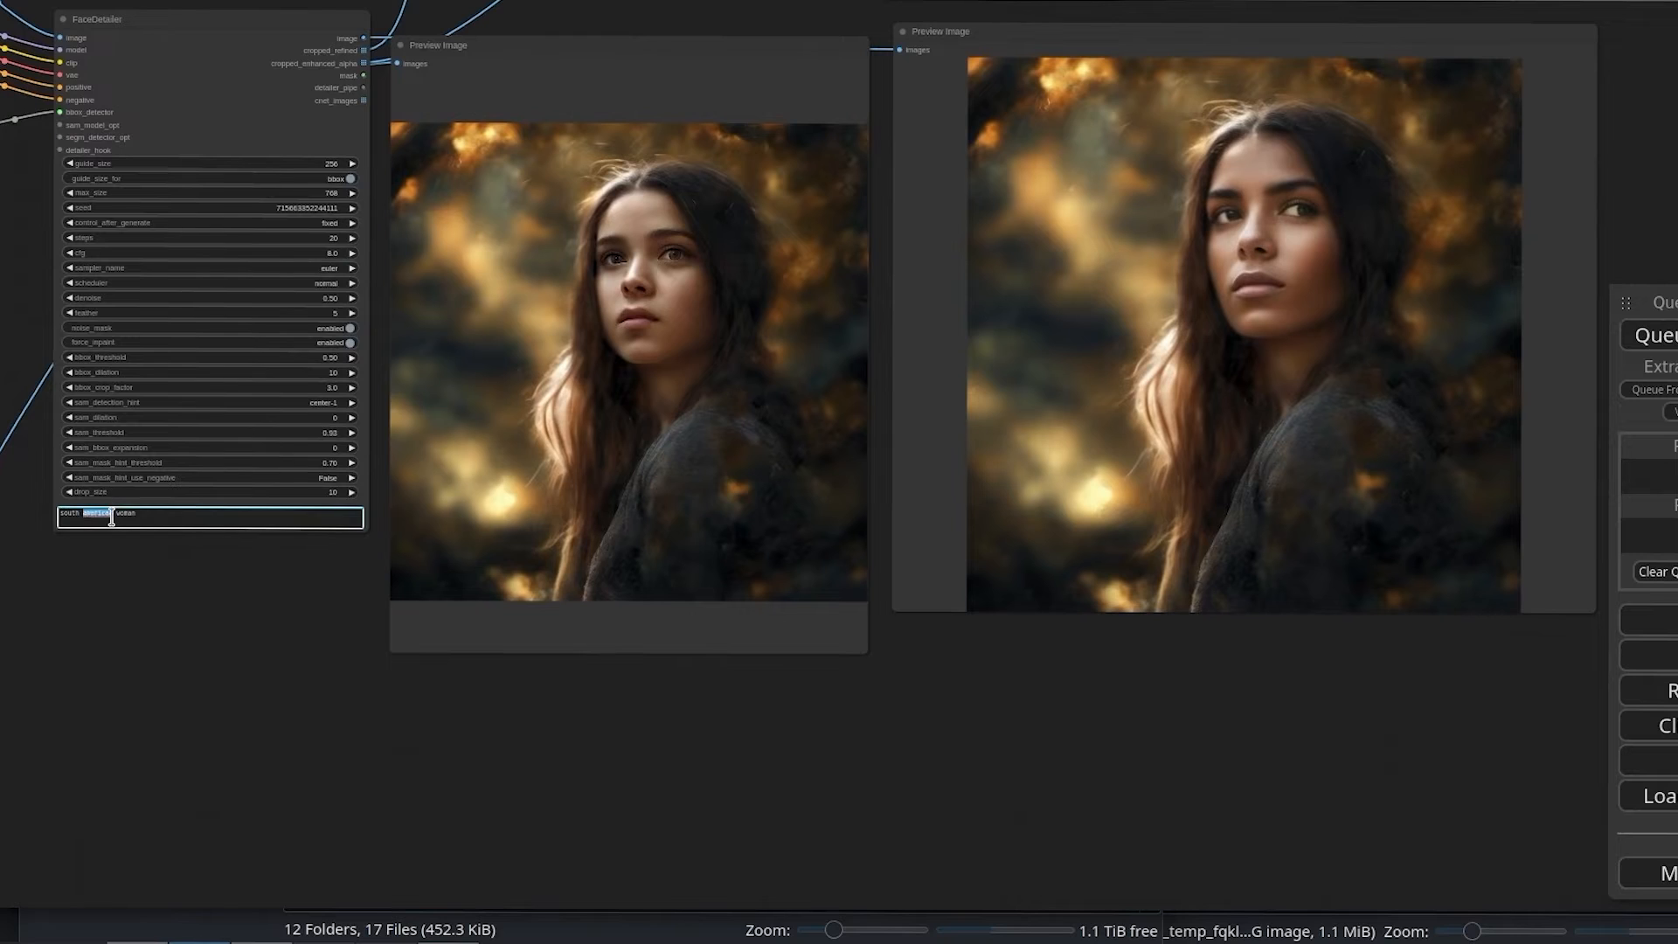
key(BackSpace)
key(ctrl+Return)
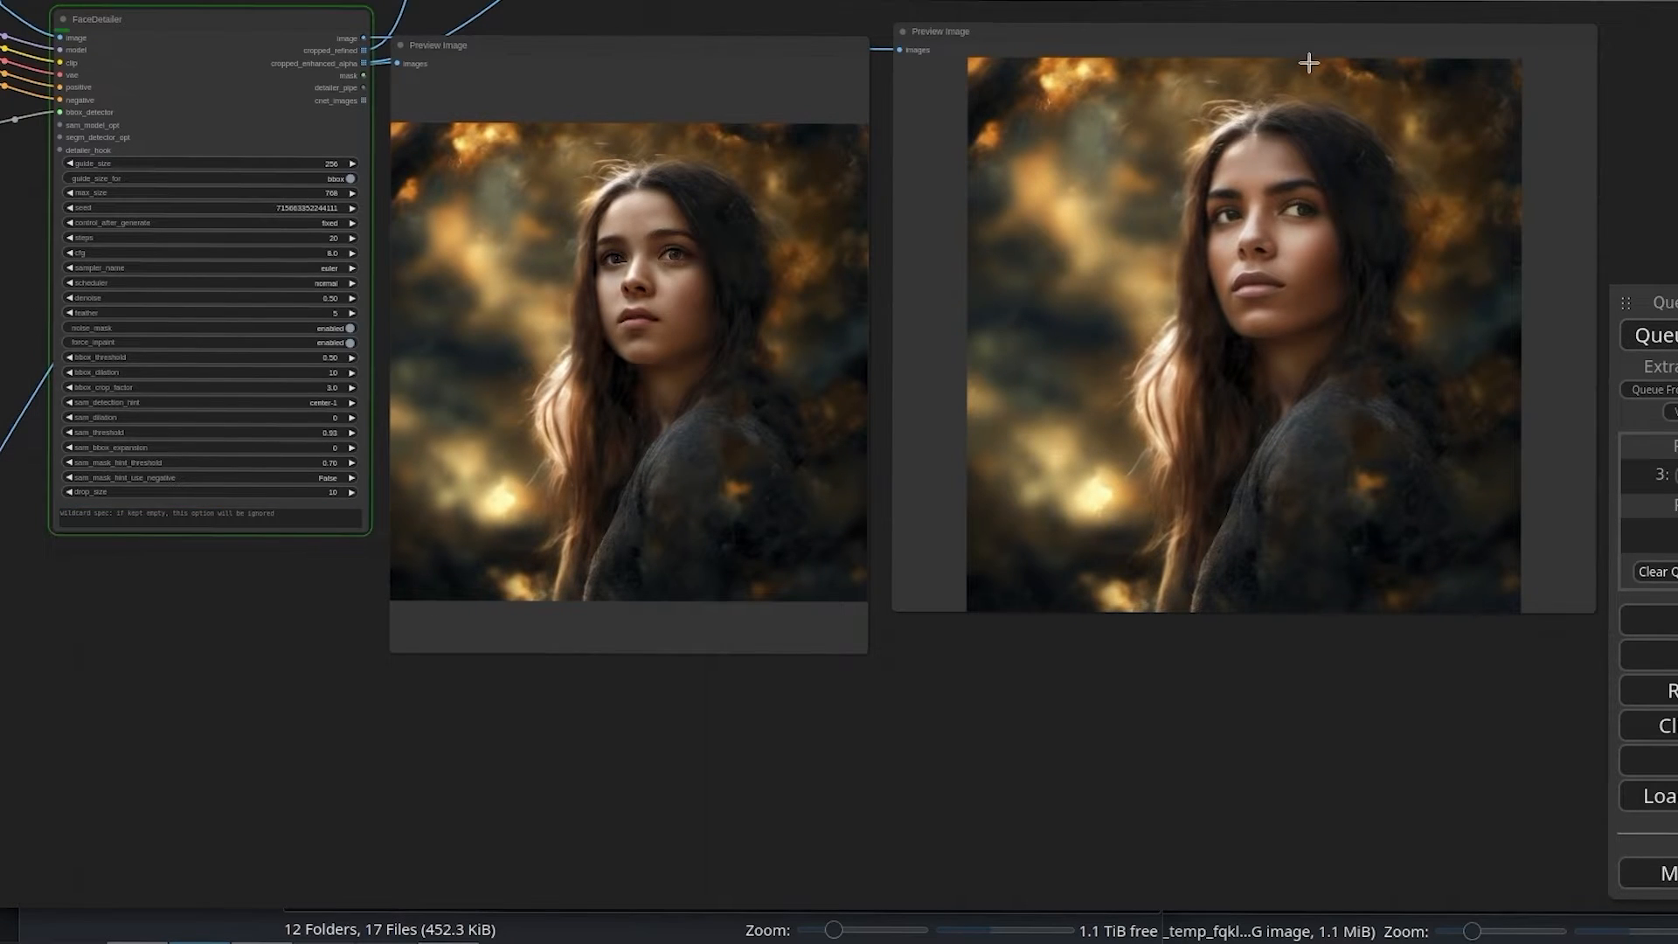
Step: Shift FaceDetailer's result preview slightly away from the refiner's preview and compare the two portraits up close
drag(1306, 44, 1382, 73)
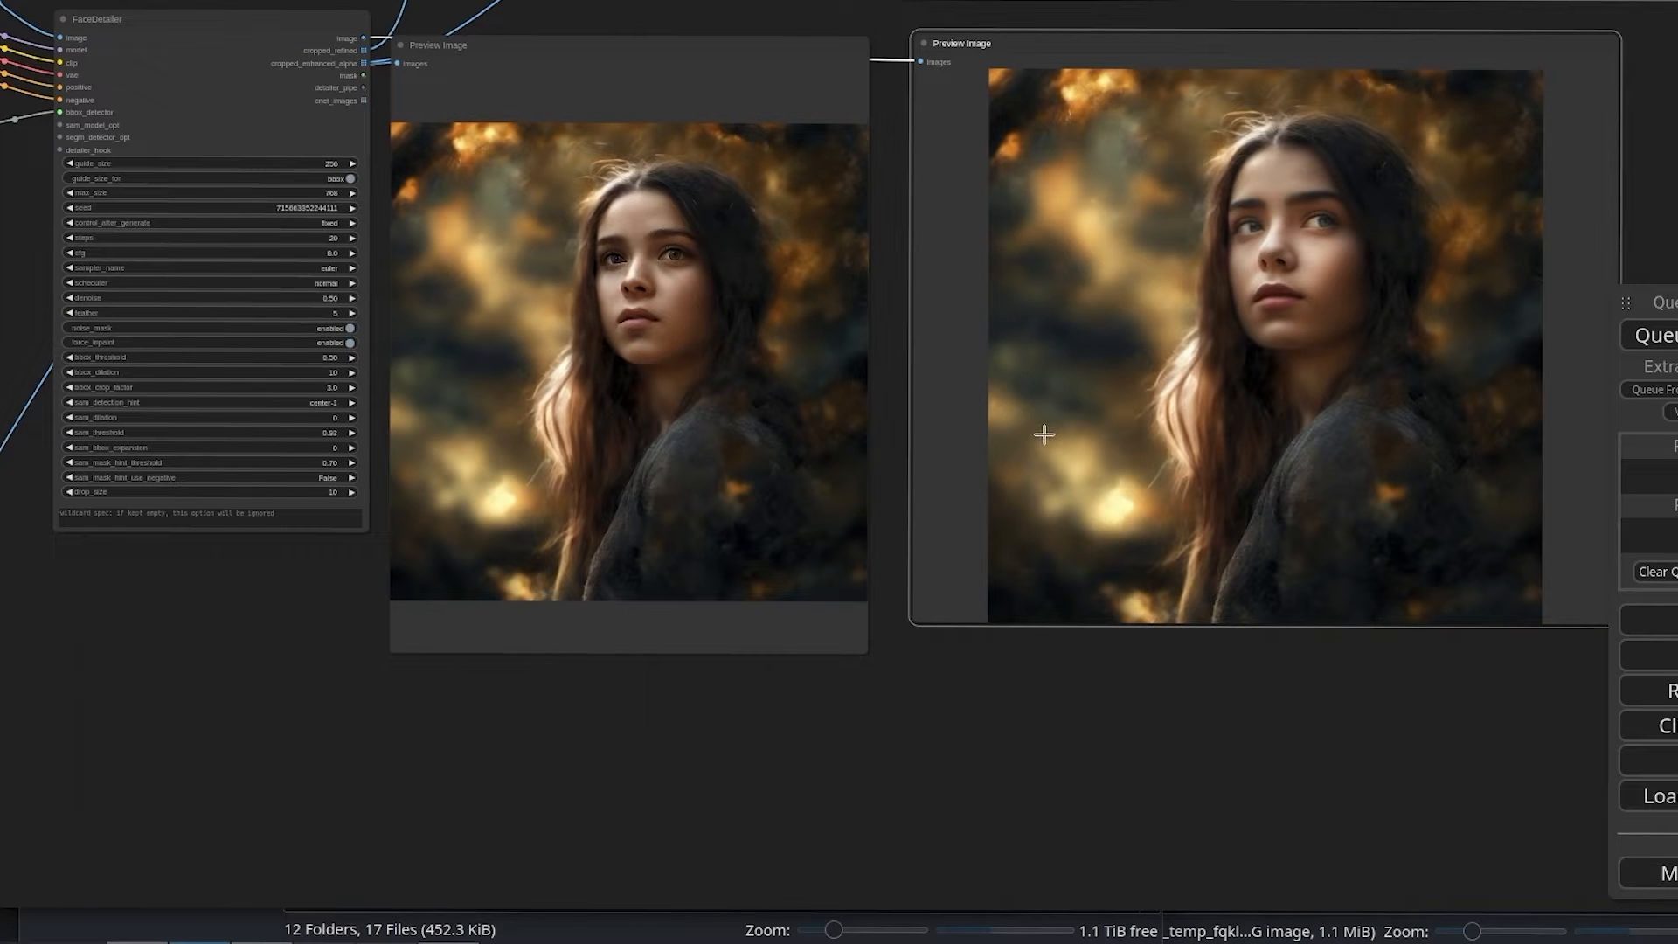
scroll(1110, 419, up, 2)
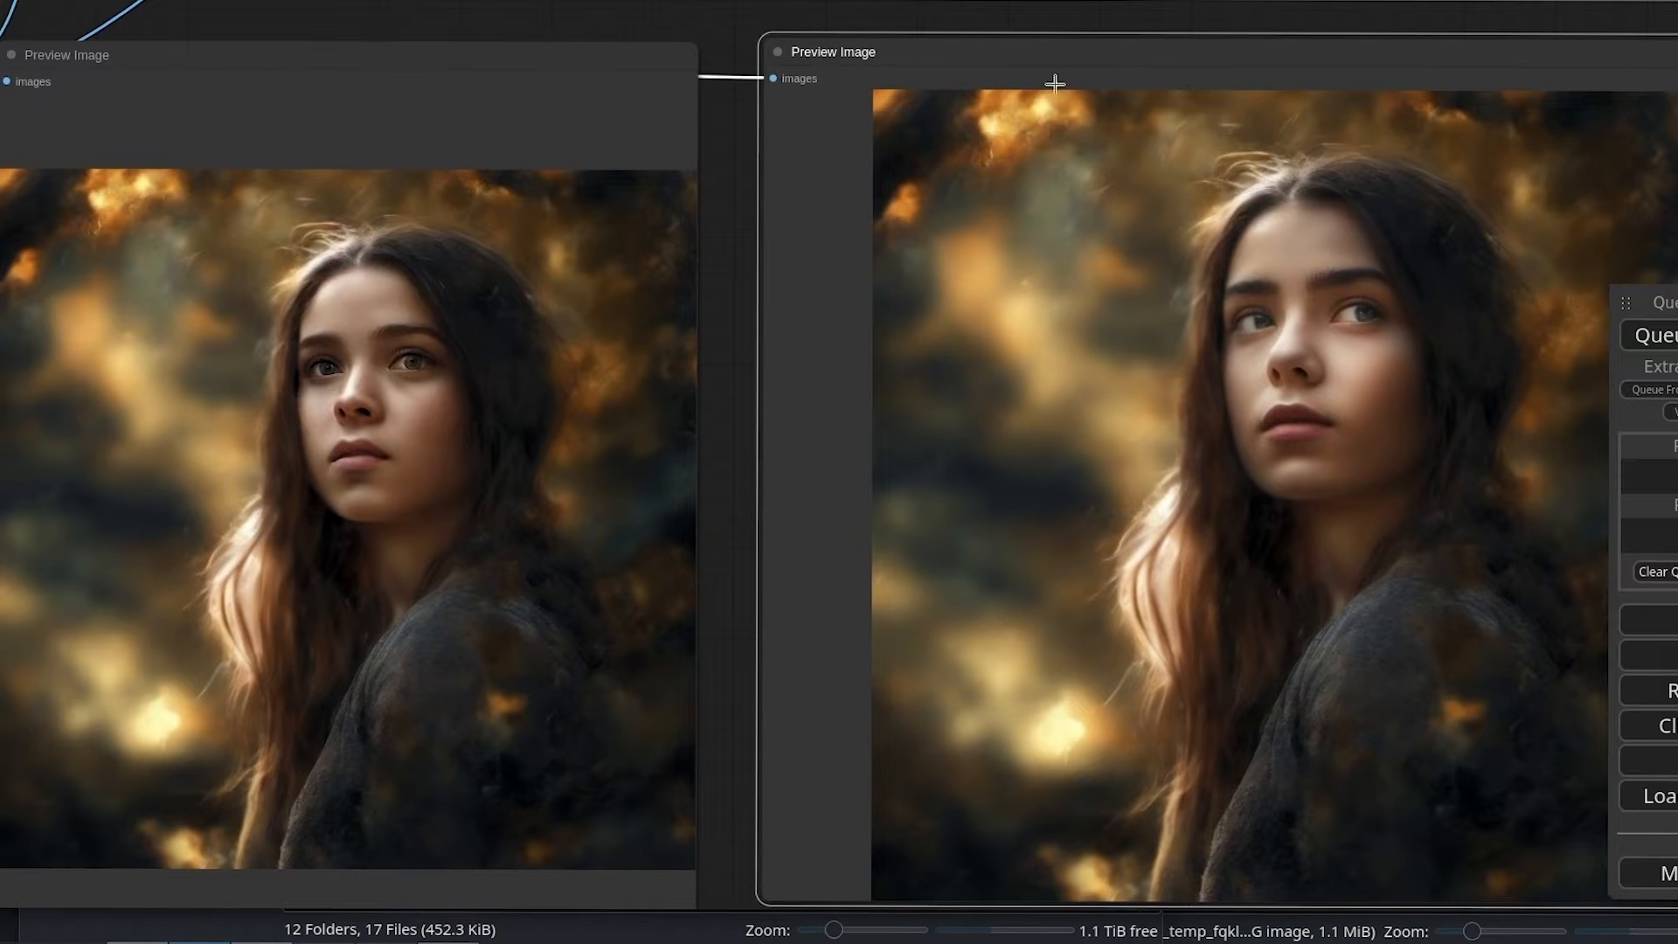
scroll(1067, 149, up, 5)
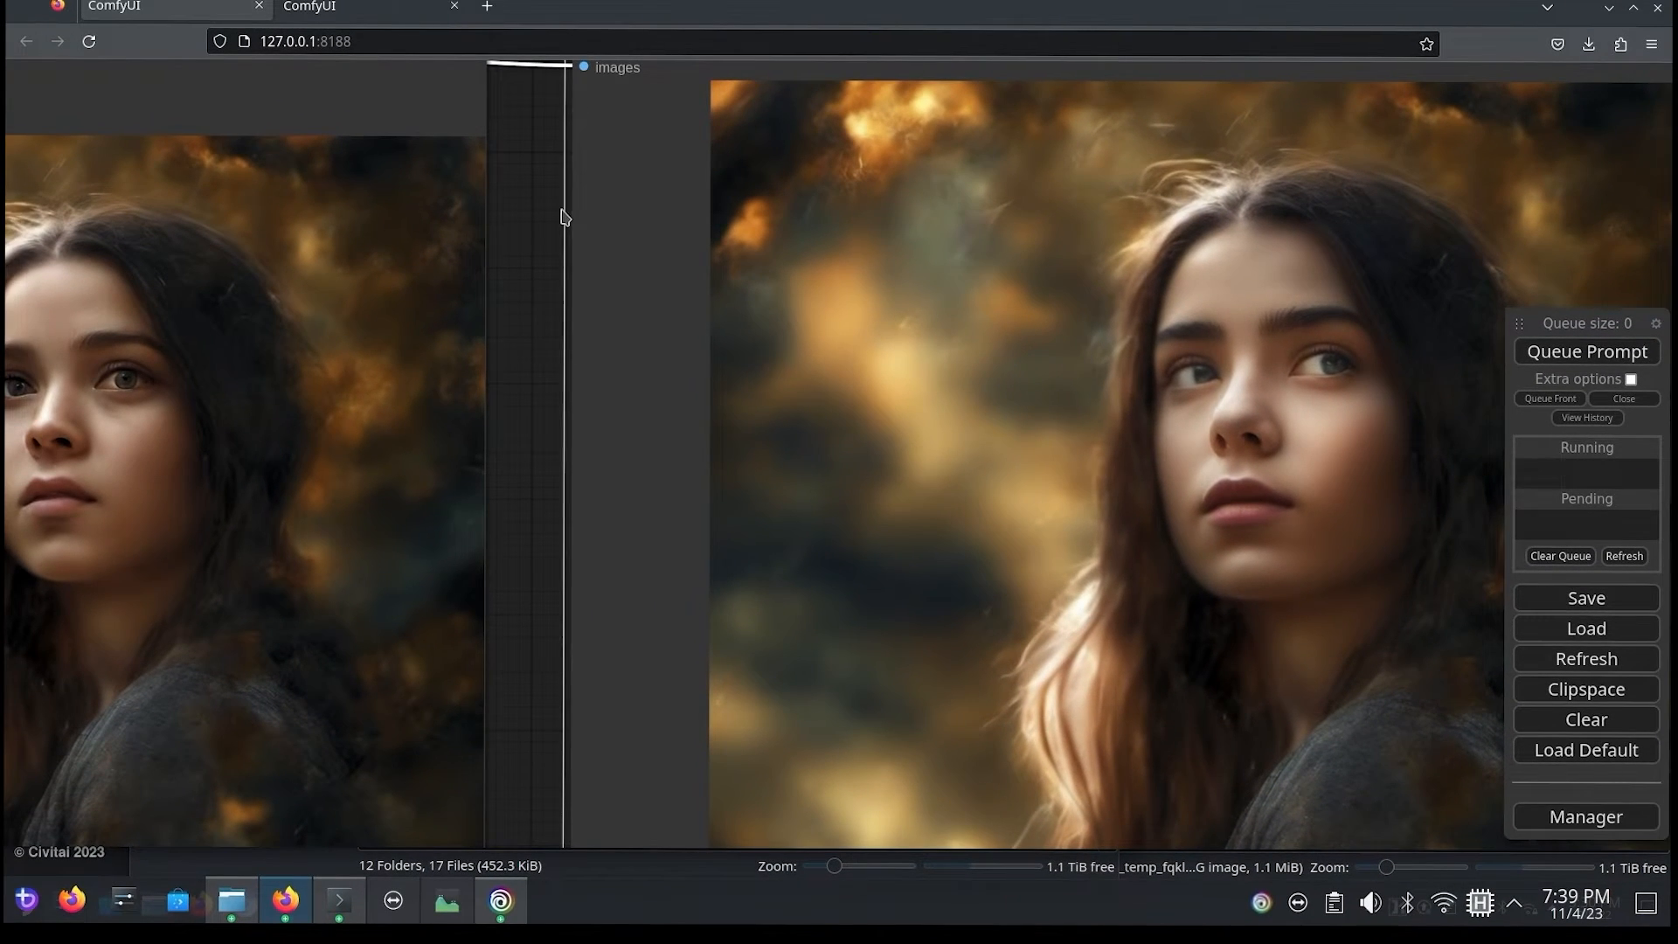
drag(564, 217, 738, 234)
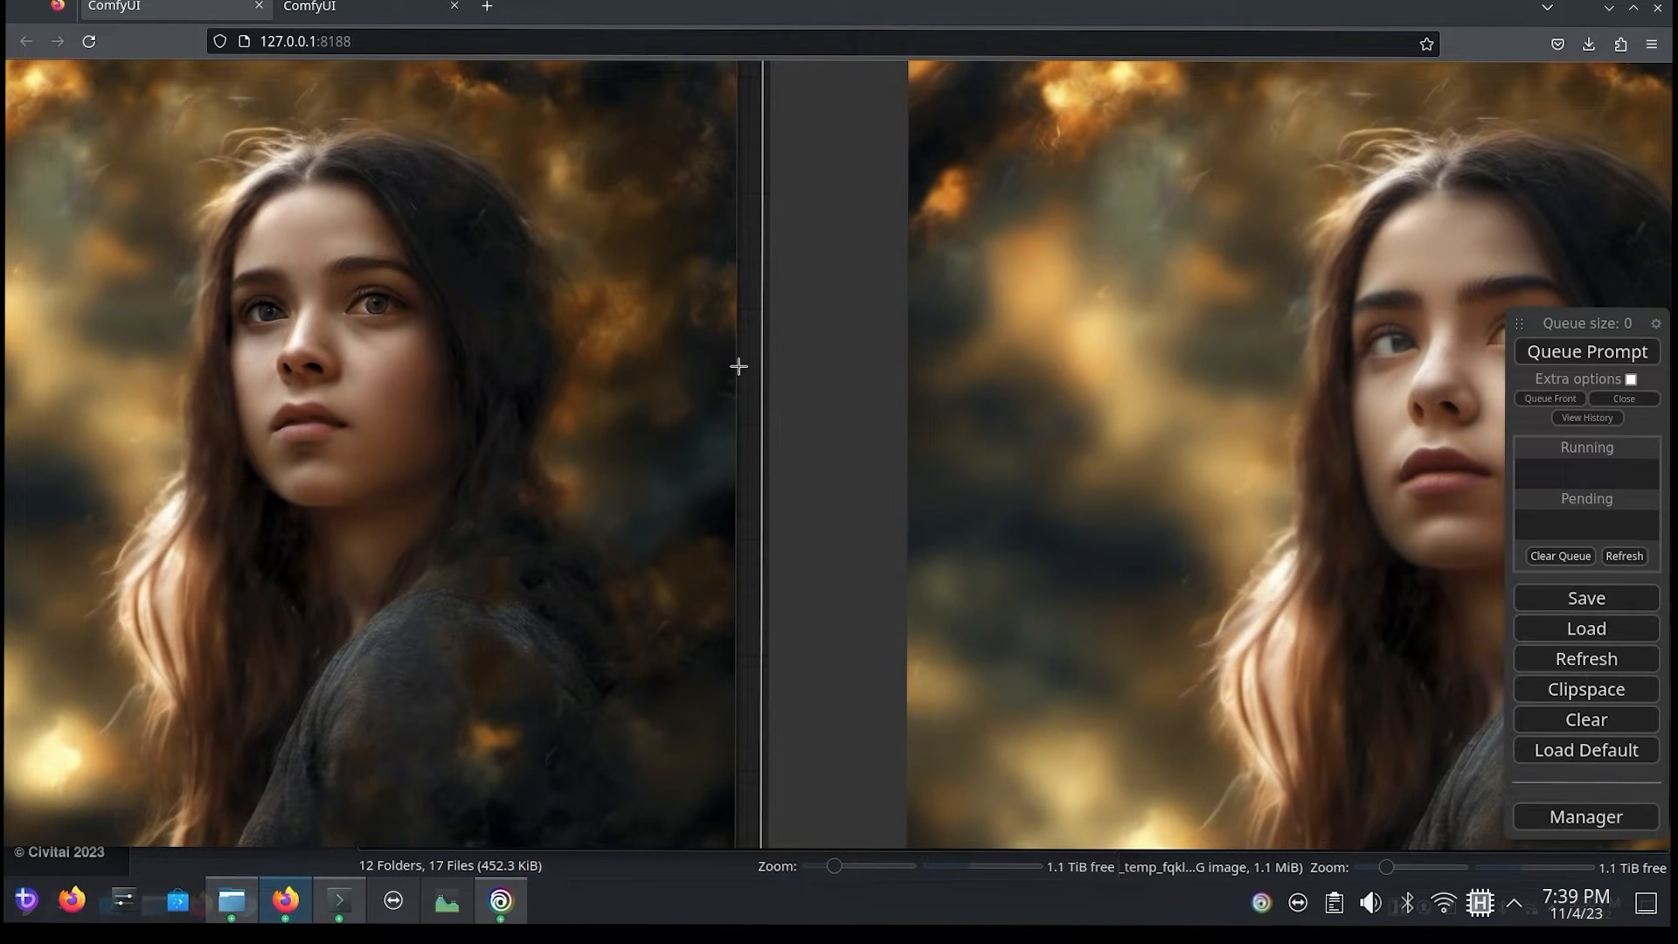
drag(739, 366, 244, 329)
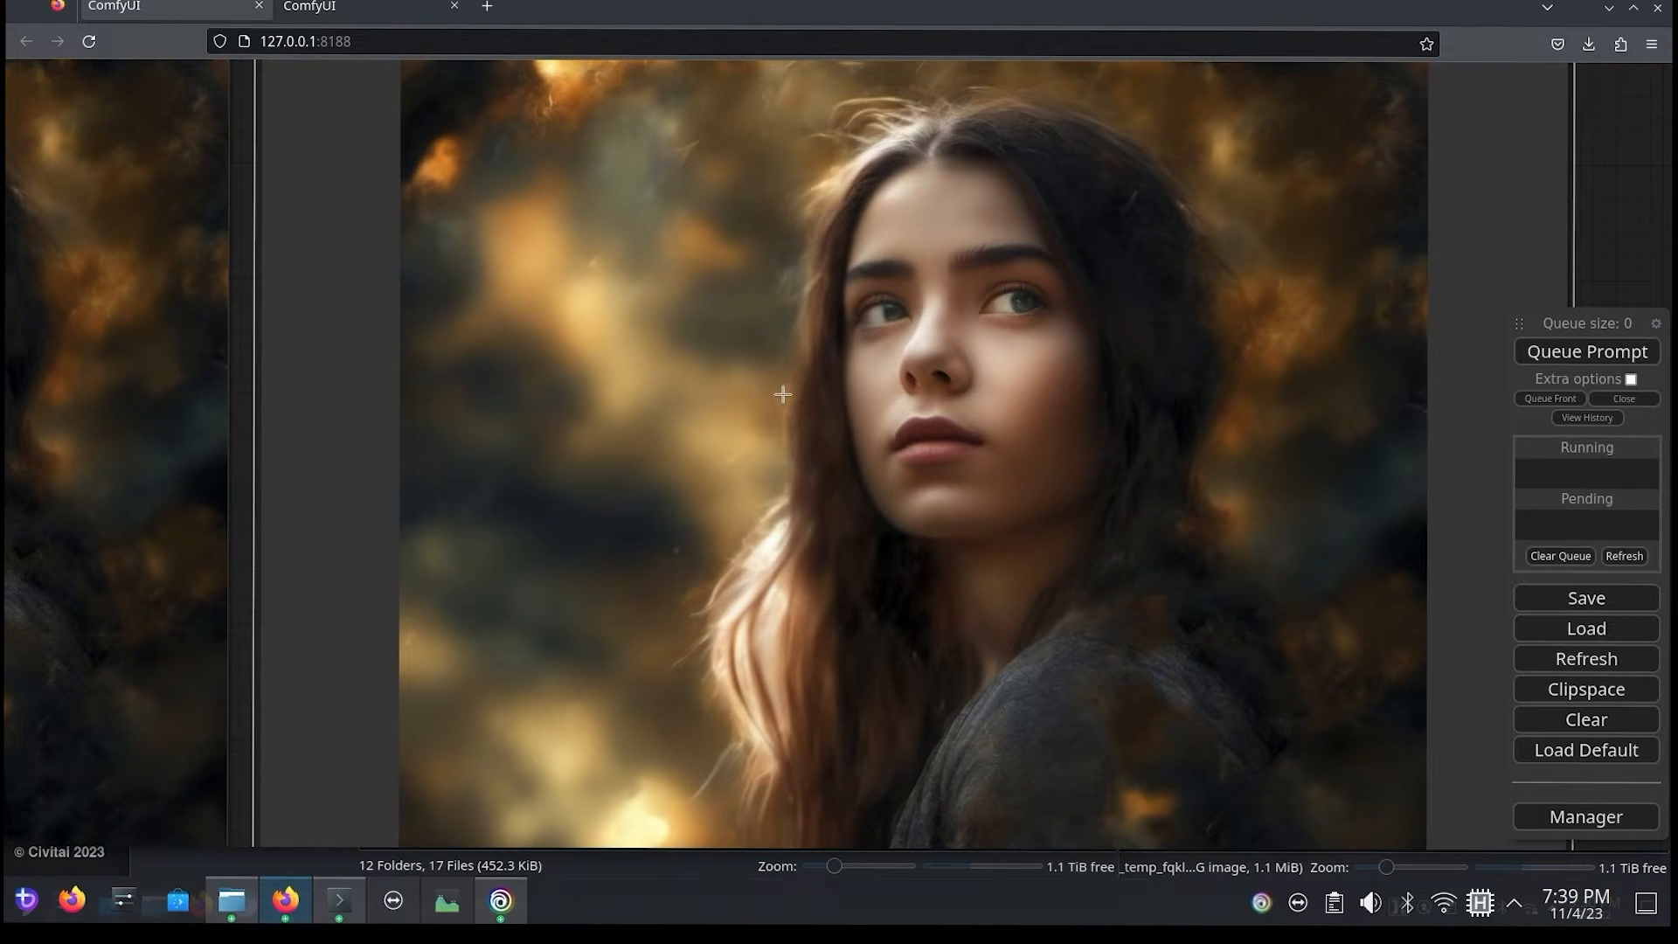
drag(1632, 215, 1161, 523)
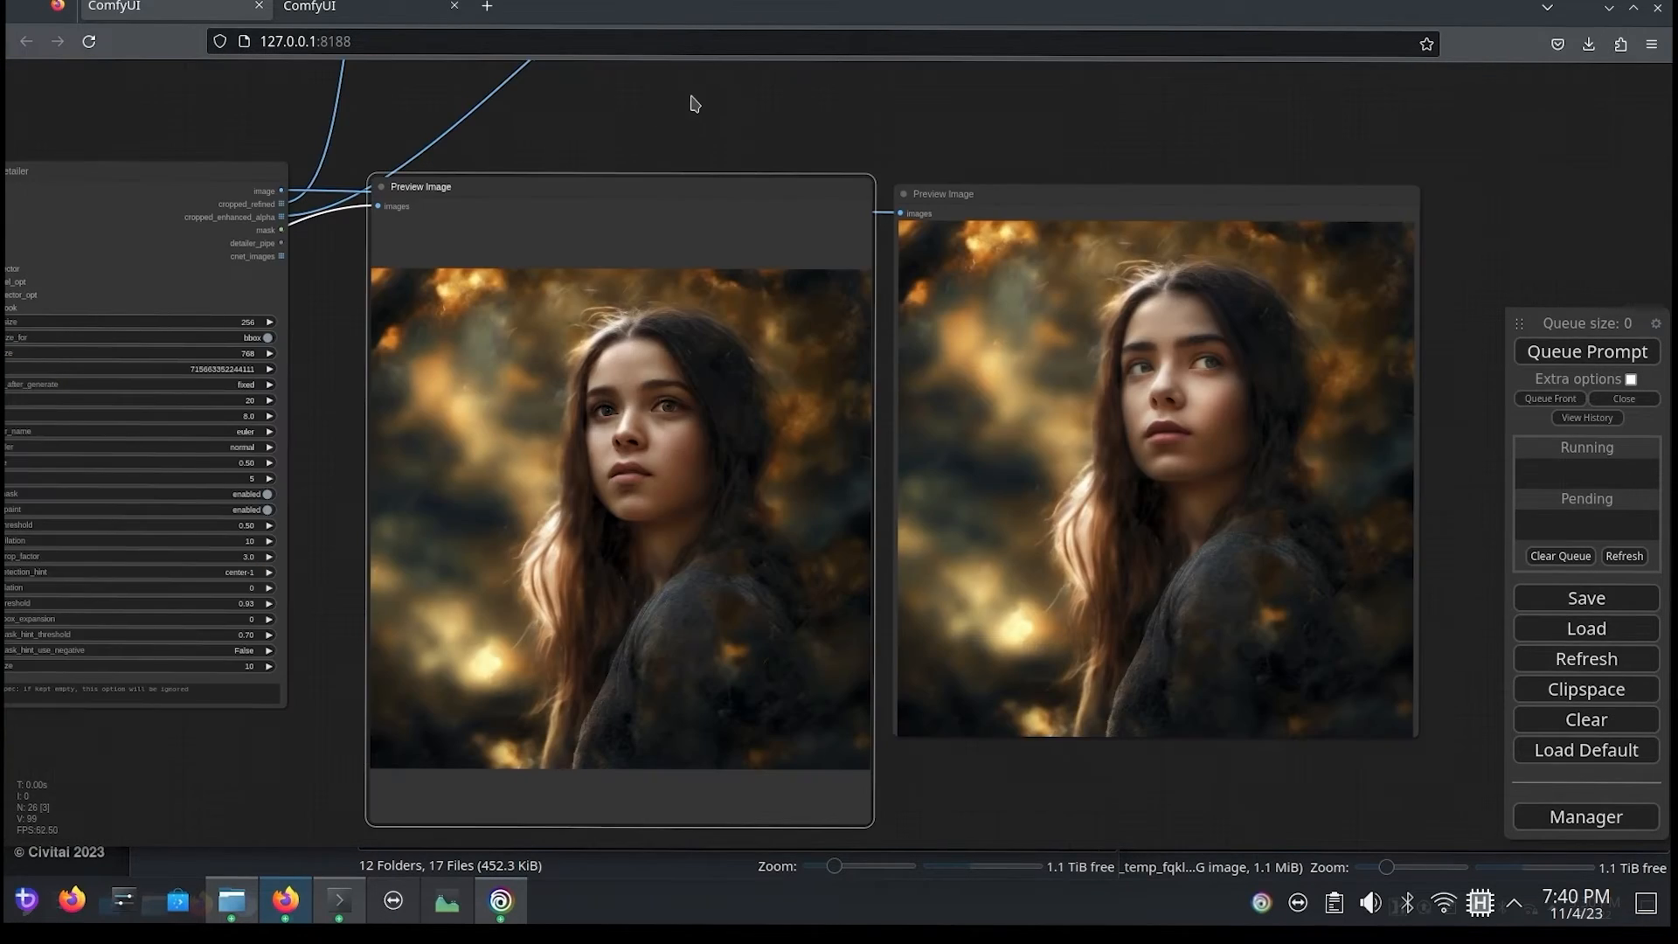
Step: Examine the images in the cropped_refined and cropped_enhanced_alpha Preview Image nodes above the large portraits
drag(693, 101, 663, 483)
scroll(518, 481, up, 2)
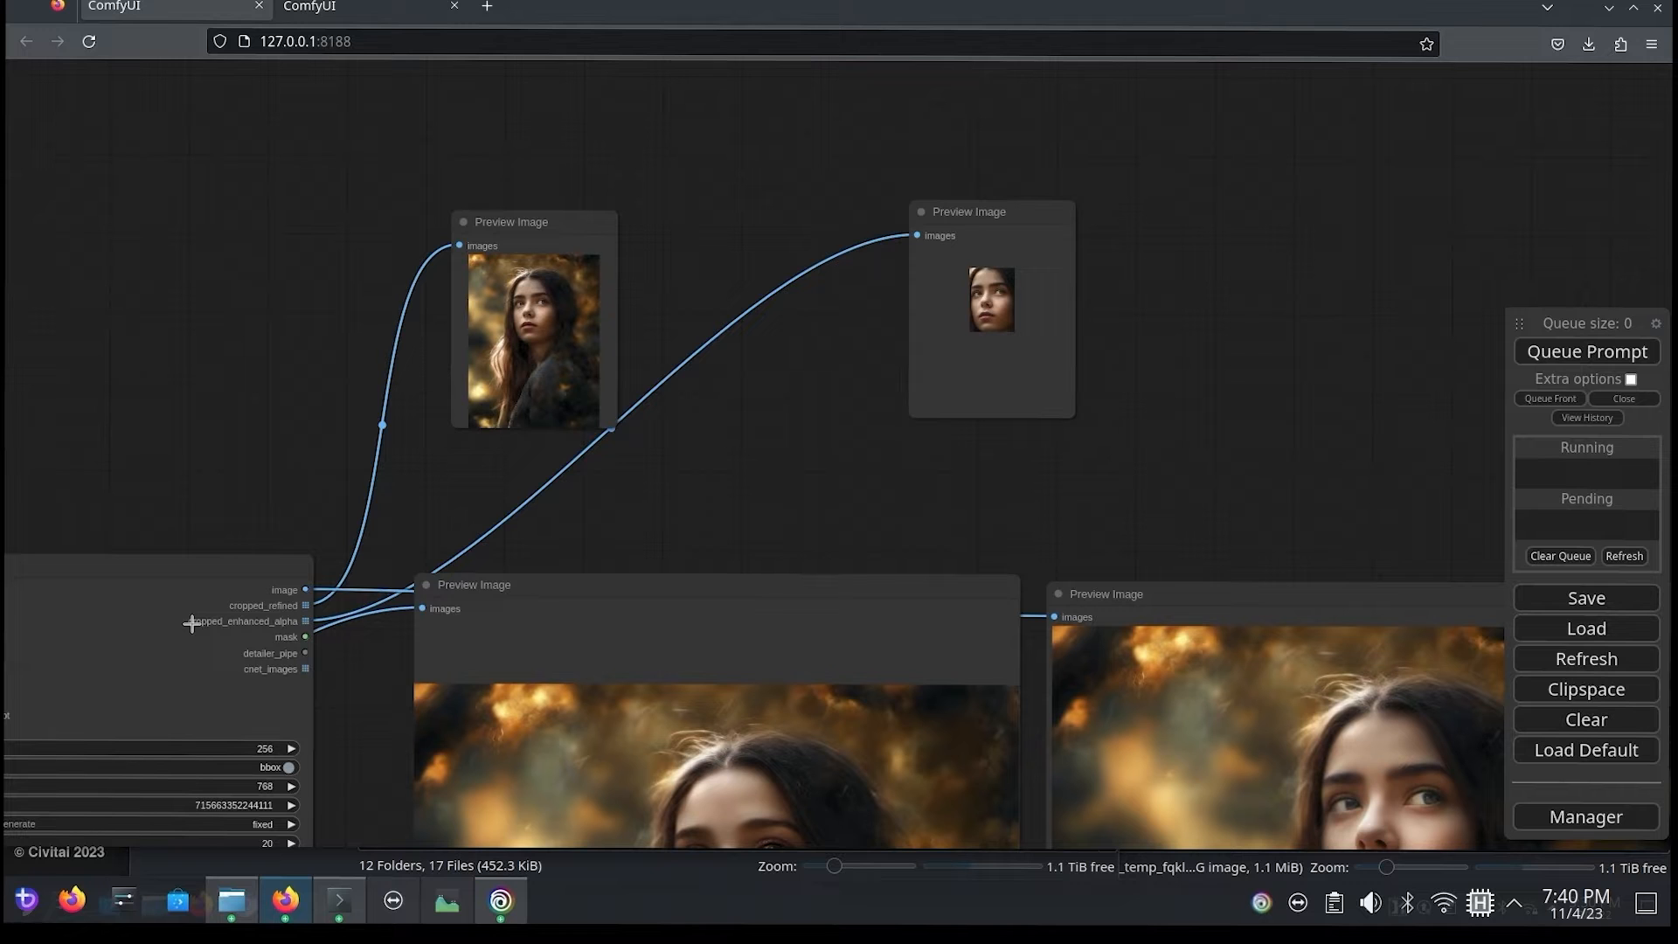
scroll(622, 485, up, 2)
drag(712, 404, 910, 569)
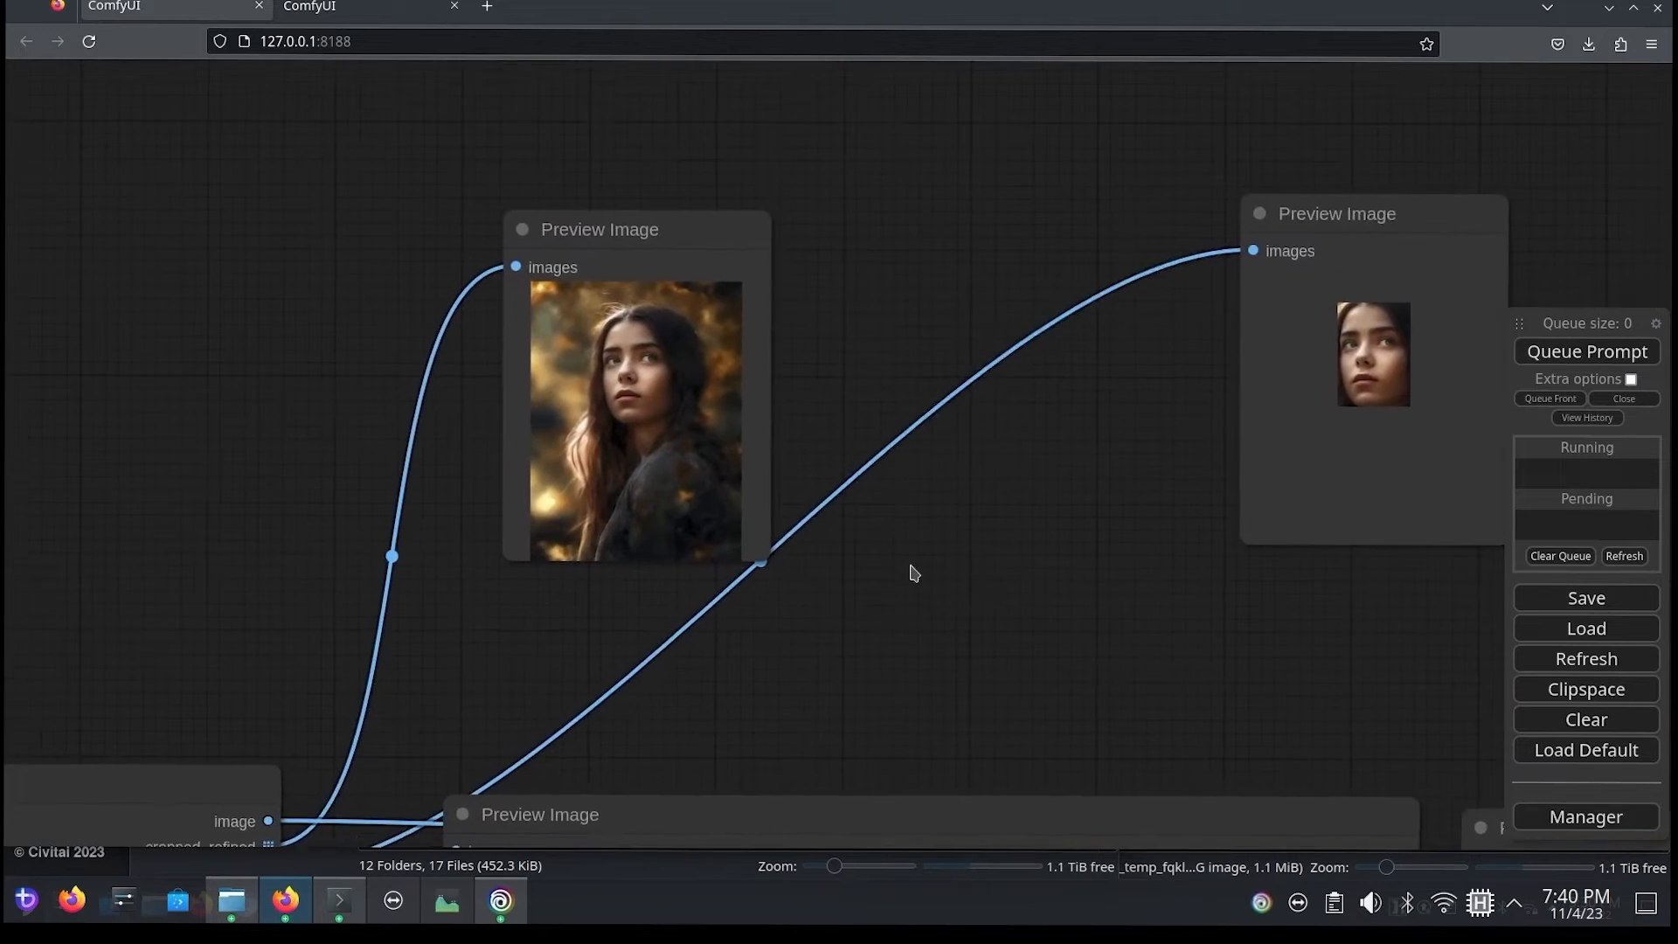
scroll(816, 541, up, 1)
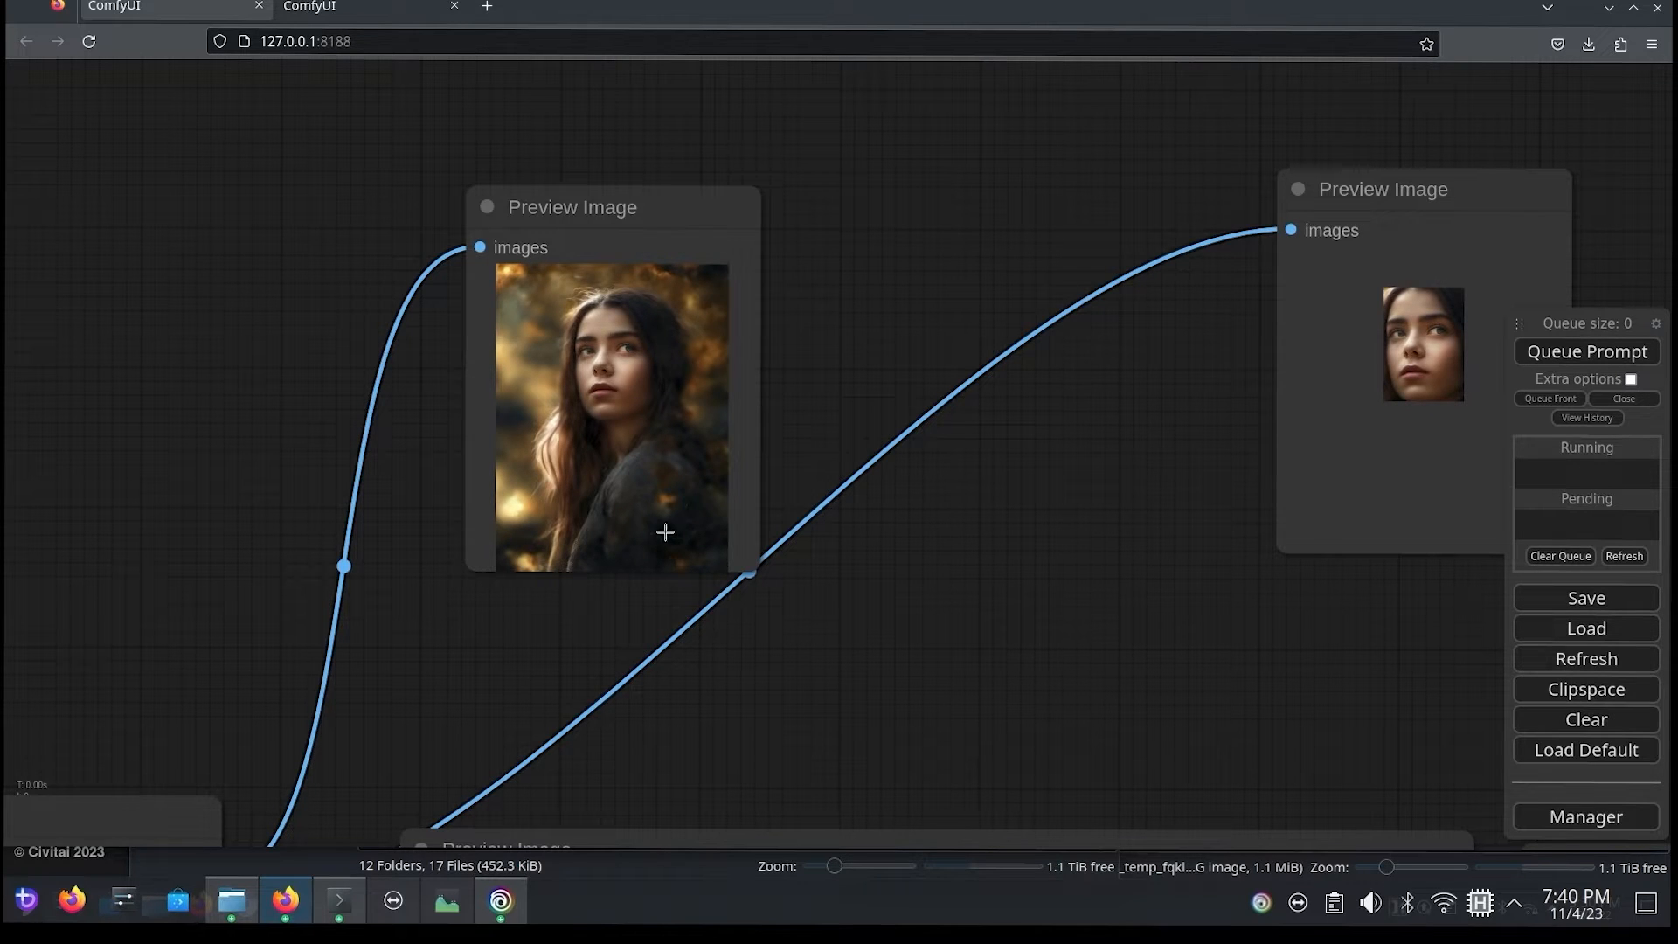
drag(980, 448, 898, 415)
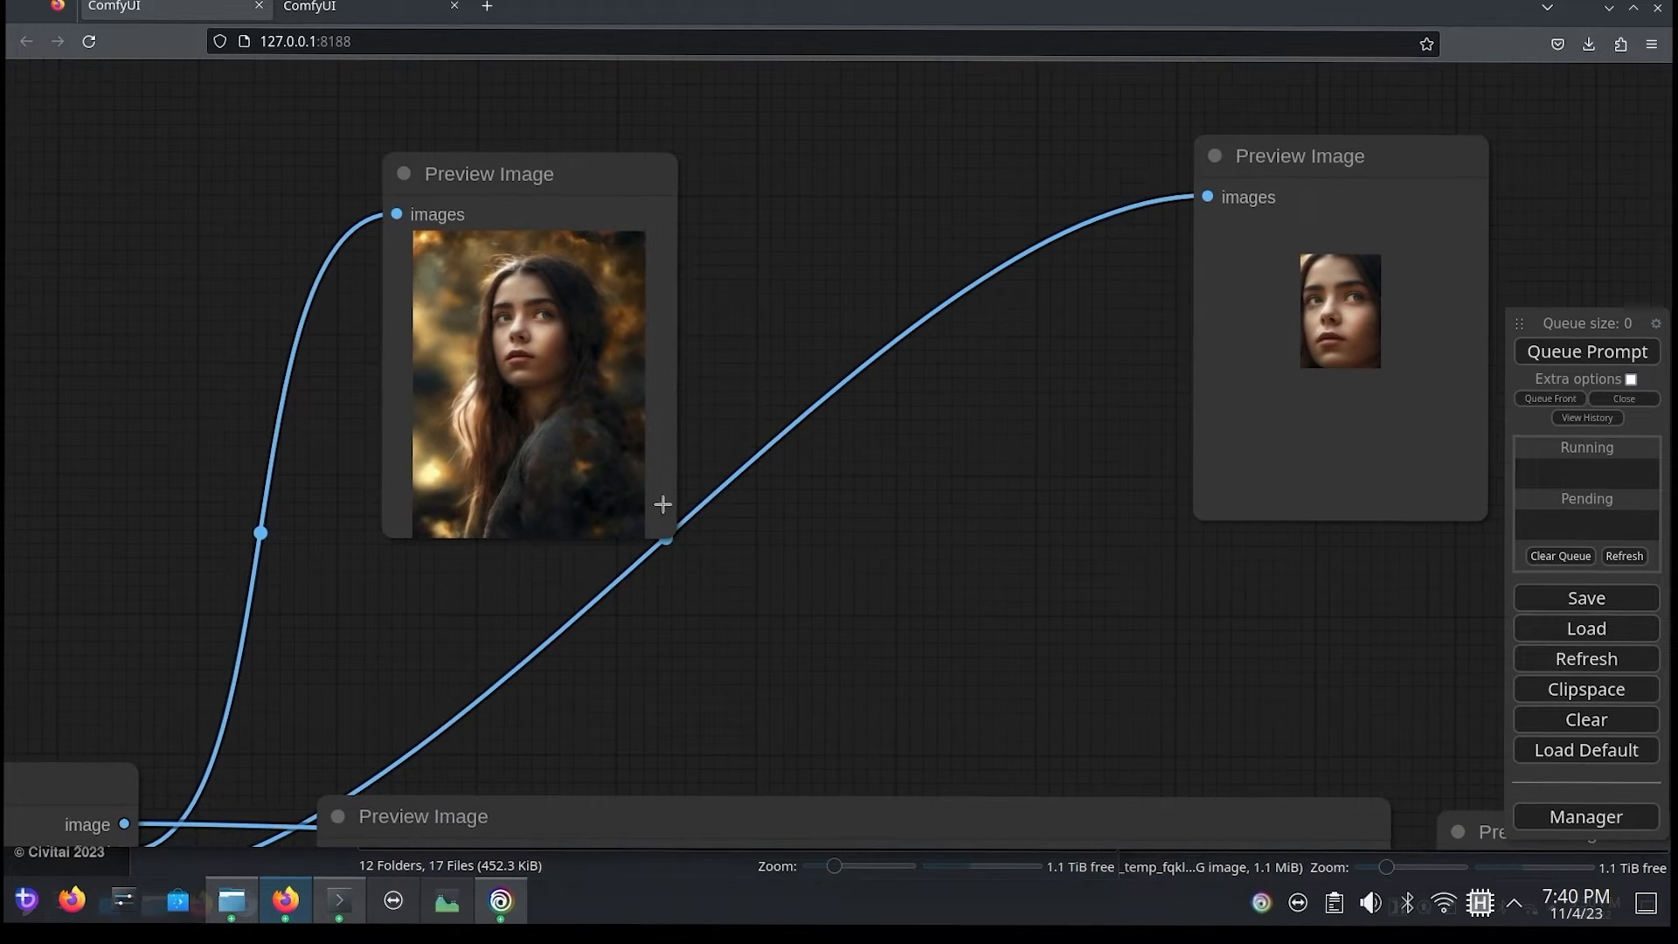
drag(953, 513, 673, 552)
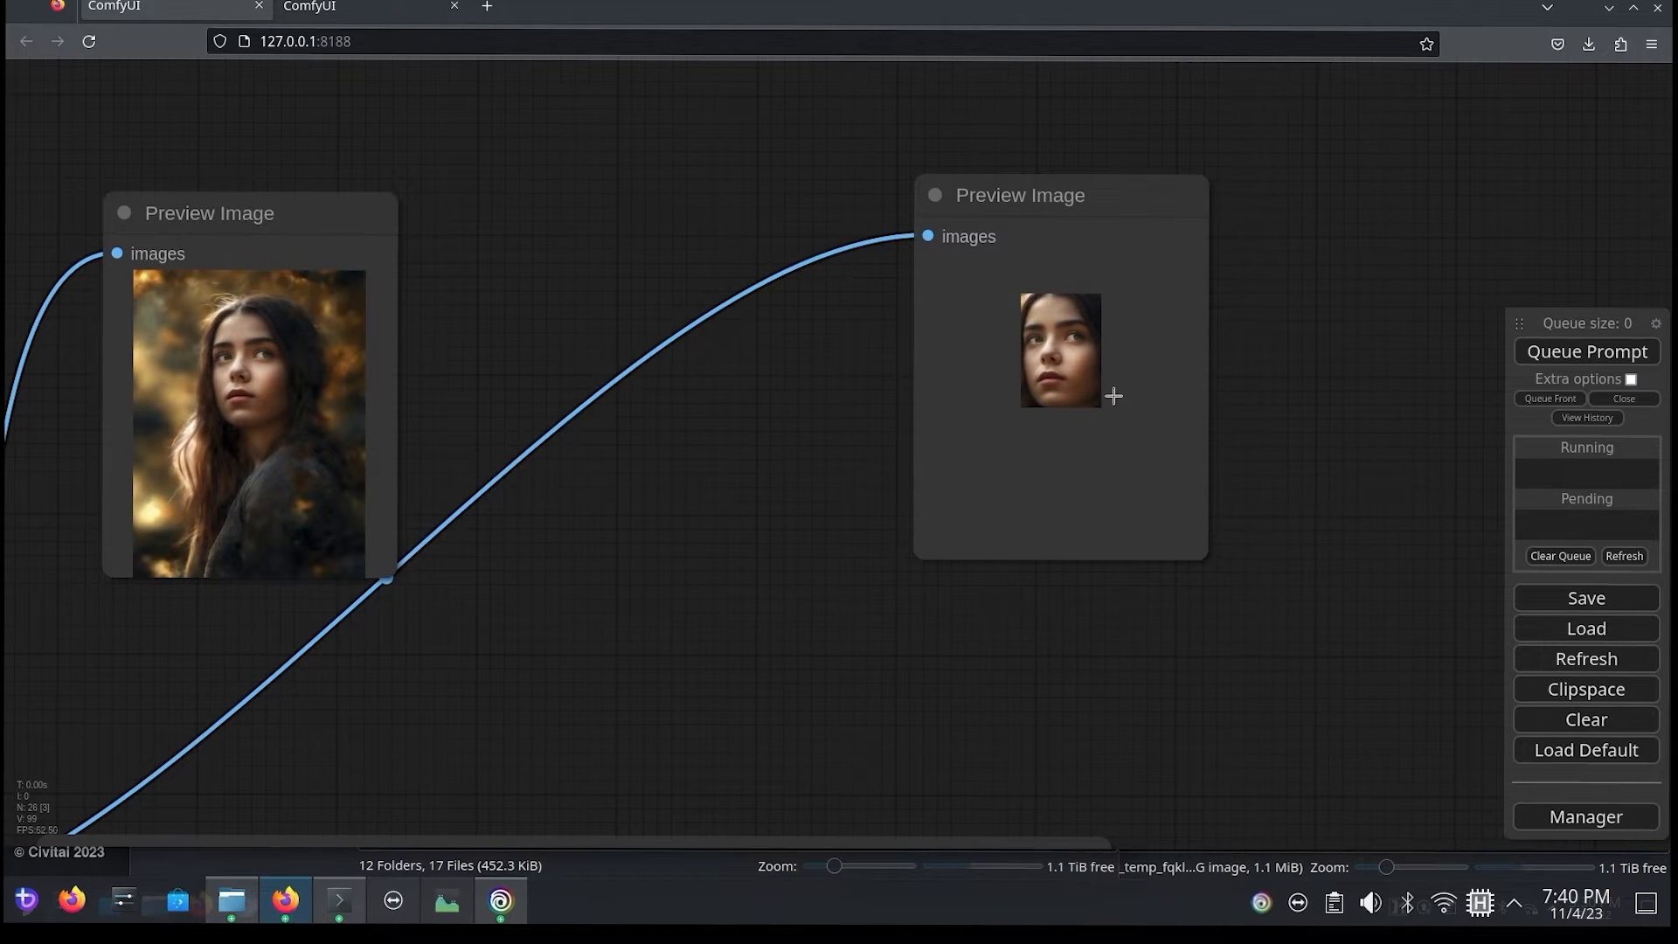
Step: Bring the two cropped face Preview Image nodes together and move them down over the large portraits for comparison
click(1012, 346)
drag(1019, 262, 700, 288)
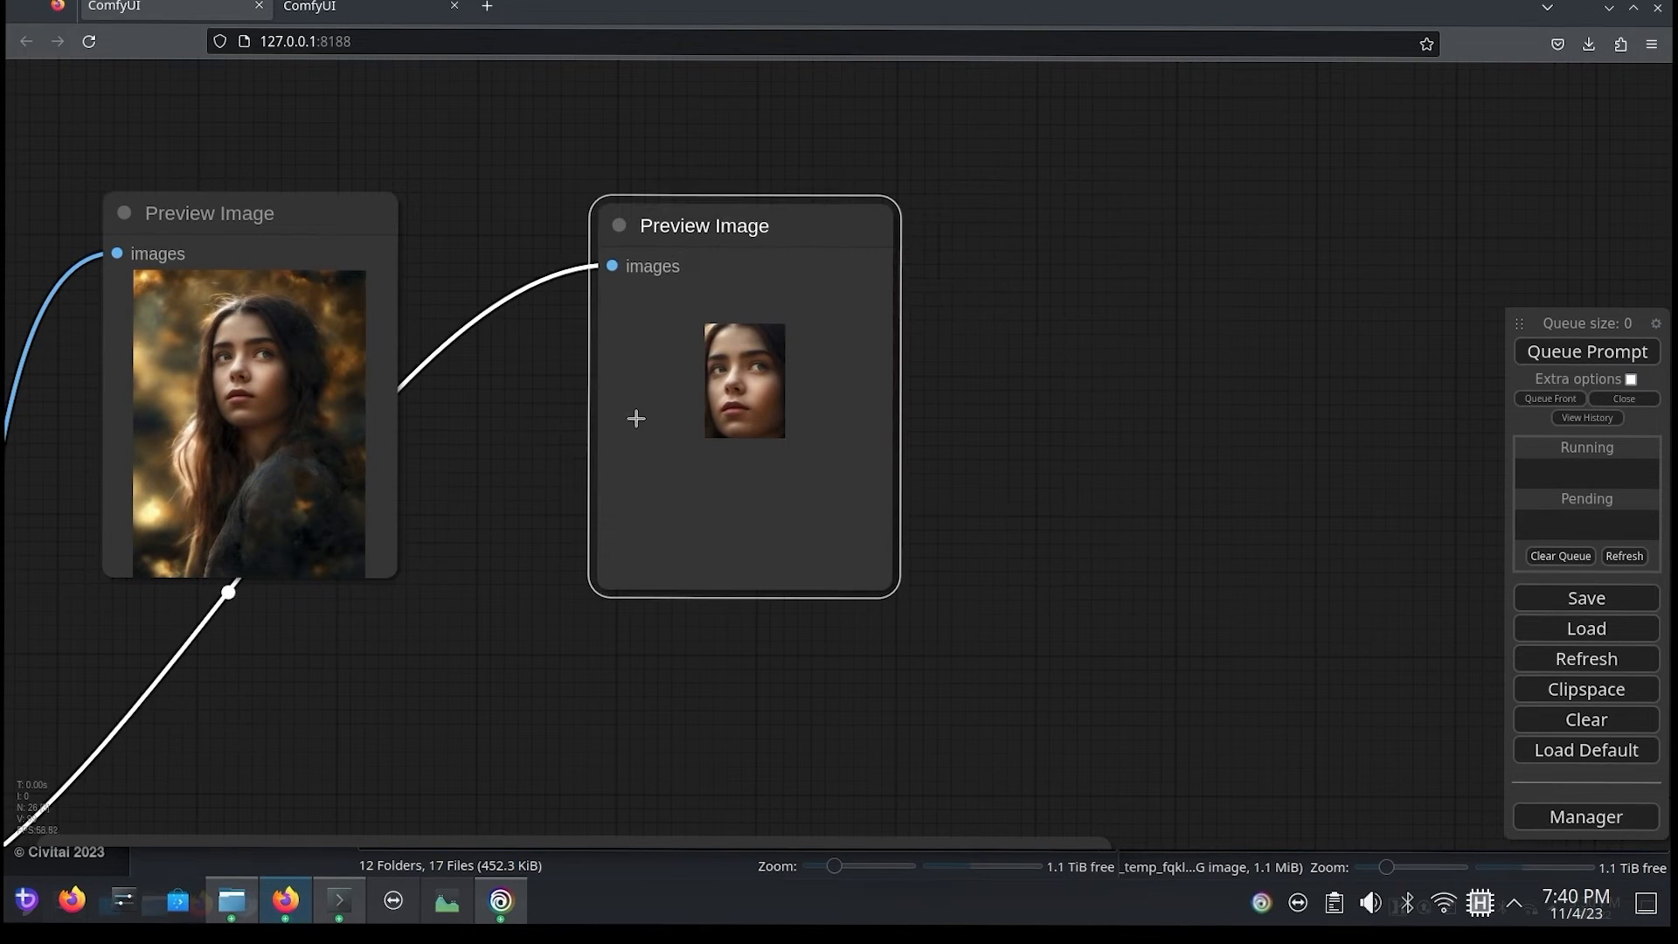
drag(998, 699, 935, 140)
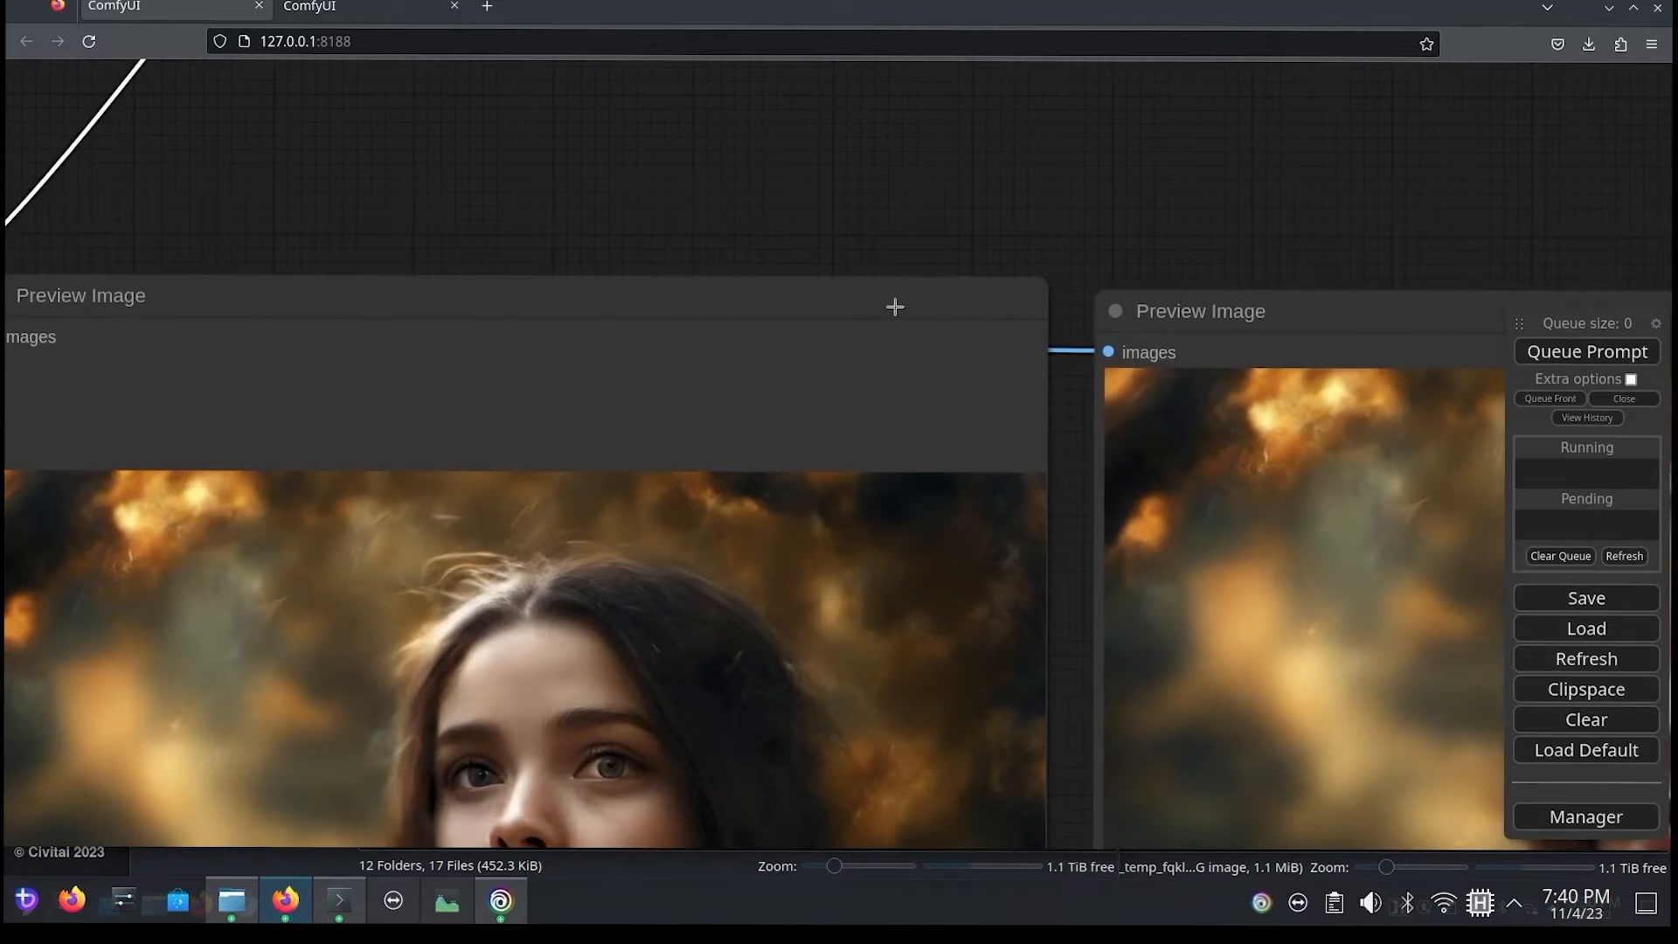
drag(934, 208, 973, 471)
drag(816, 202, 903, 726)
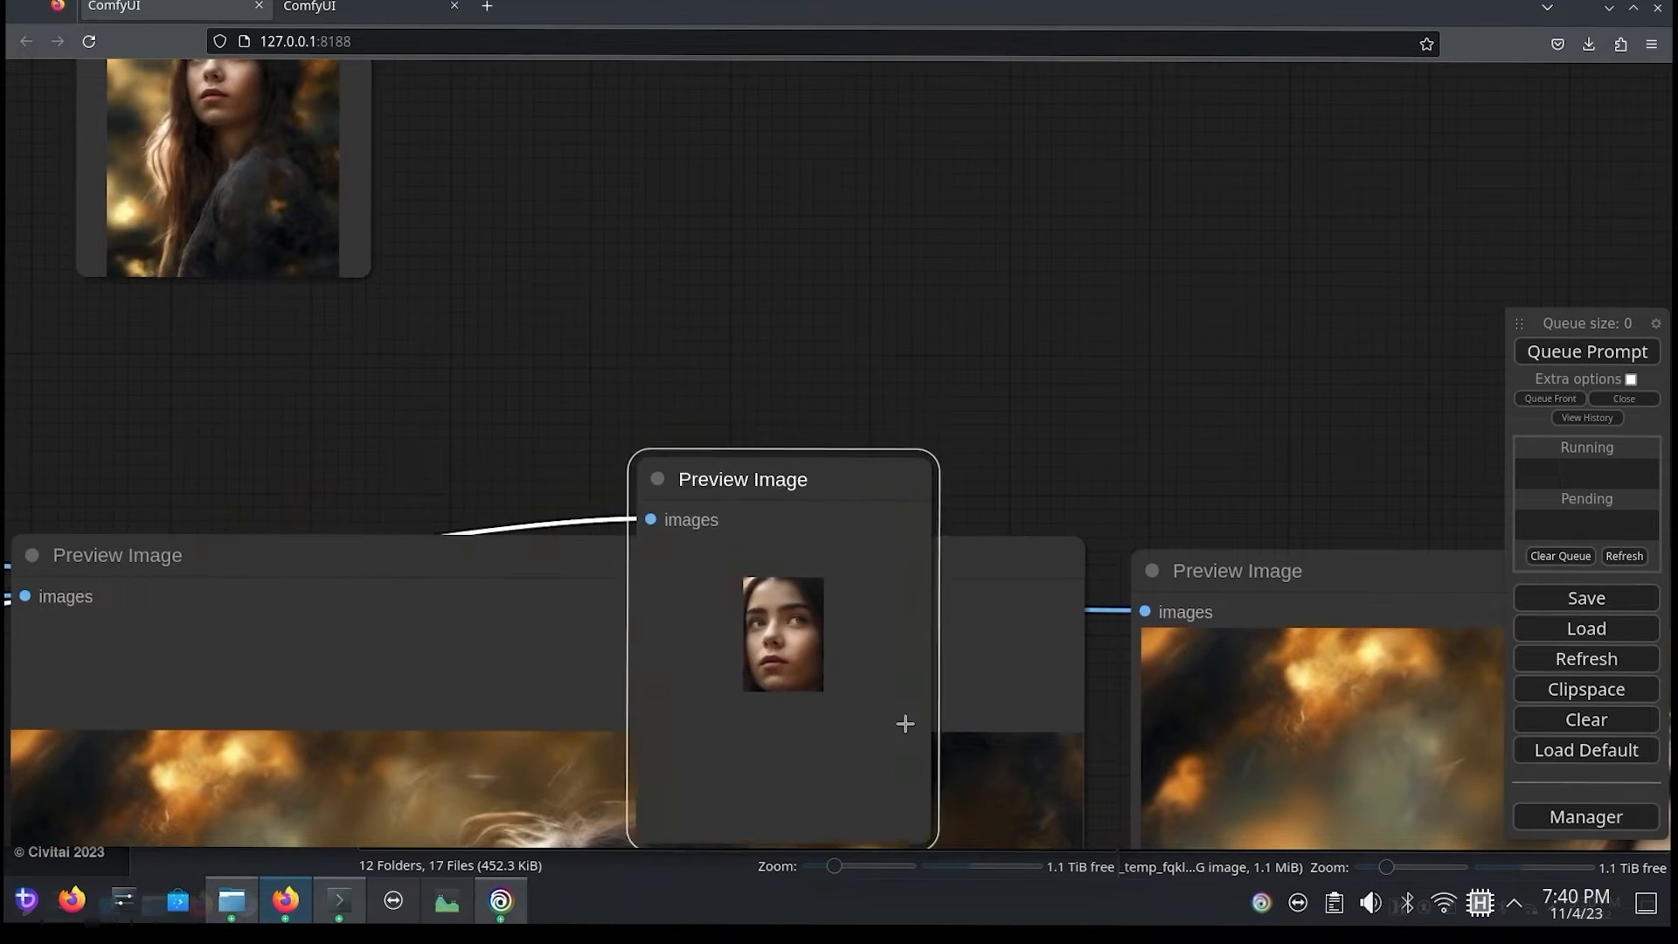
drag(1065, 88, 973, 108)
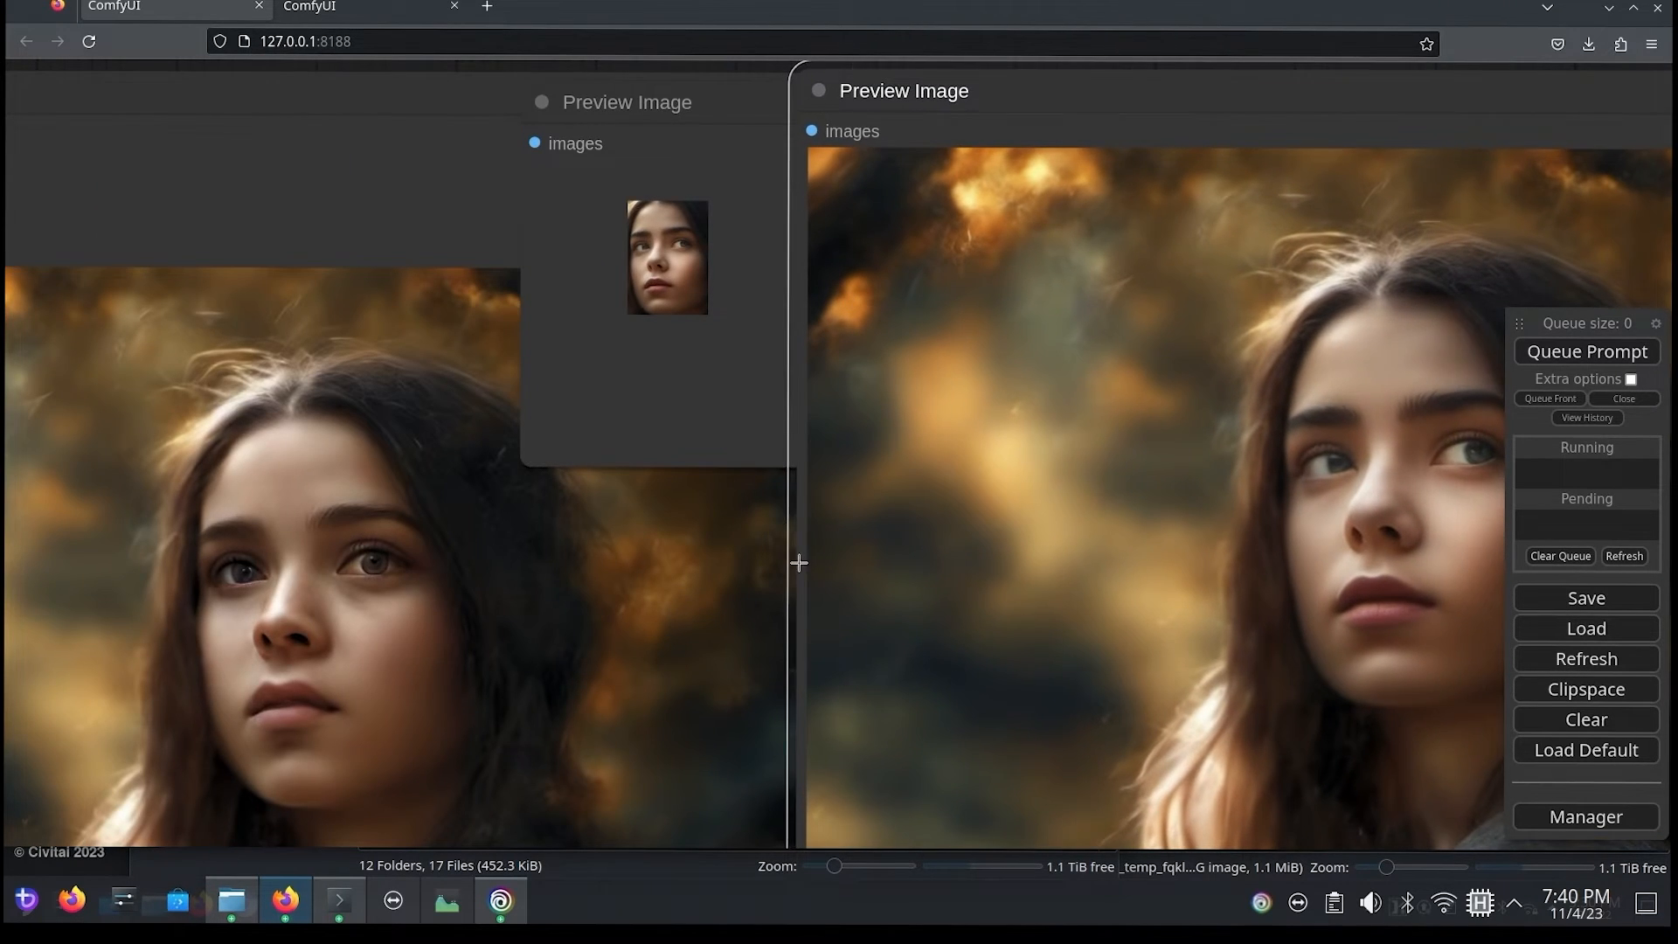
mouse_move(798, 563)
mouse_down()
mouse_move(888, 554)
mouse_move(827, 573)
mouse_up()
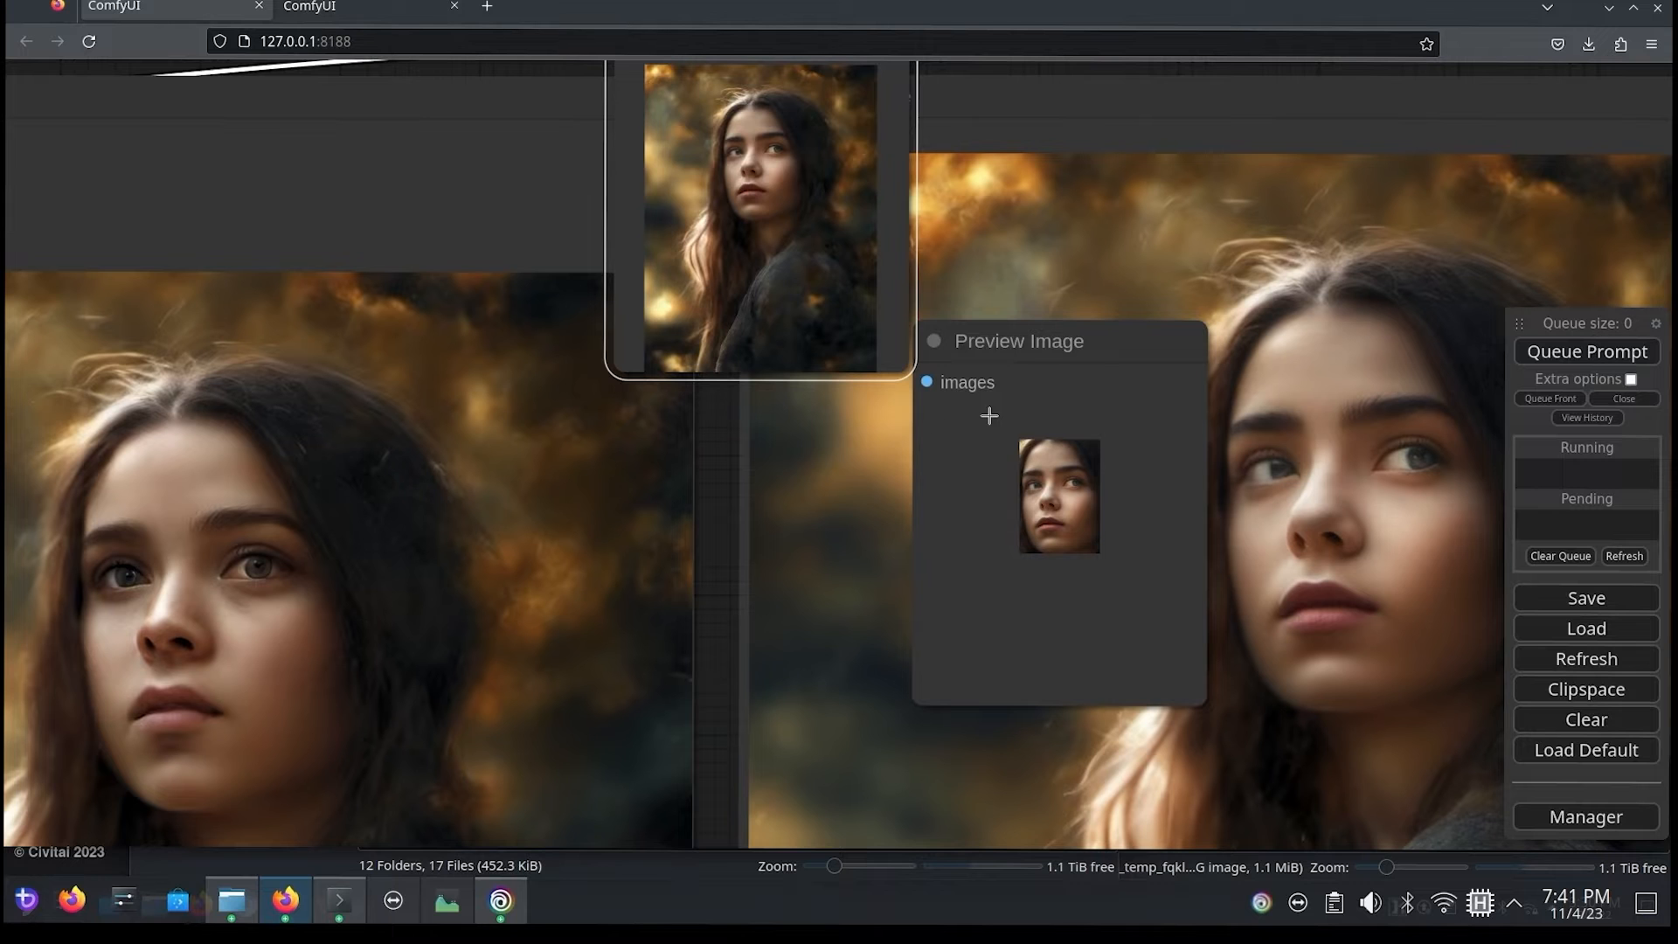
Step: Move both cropped face Preview Image nodes back above the large portraits, placing them side by side
scroll(678, 652, up, 4)
scroll(700, 580, down, 10)
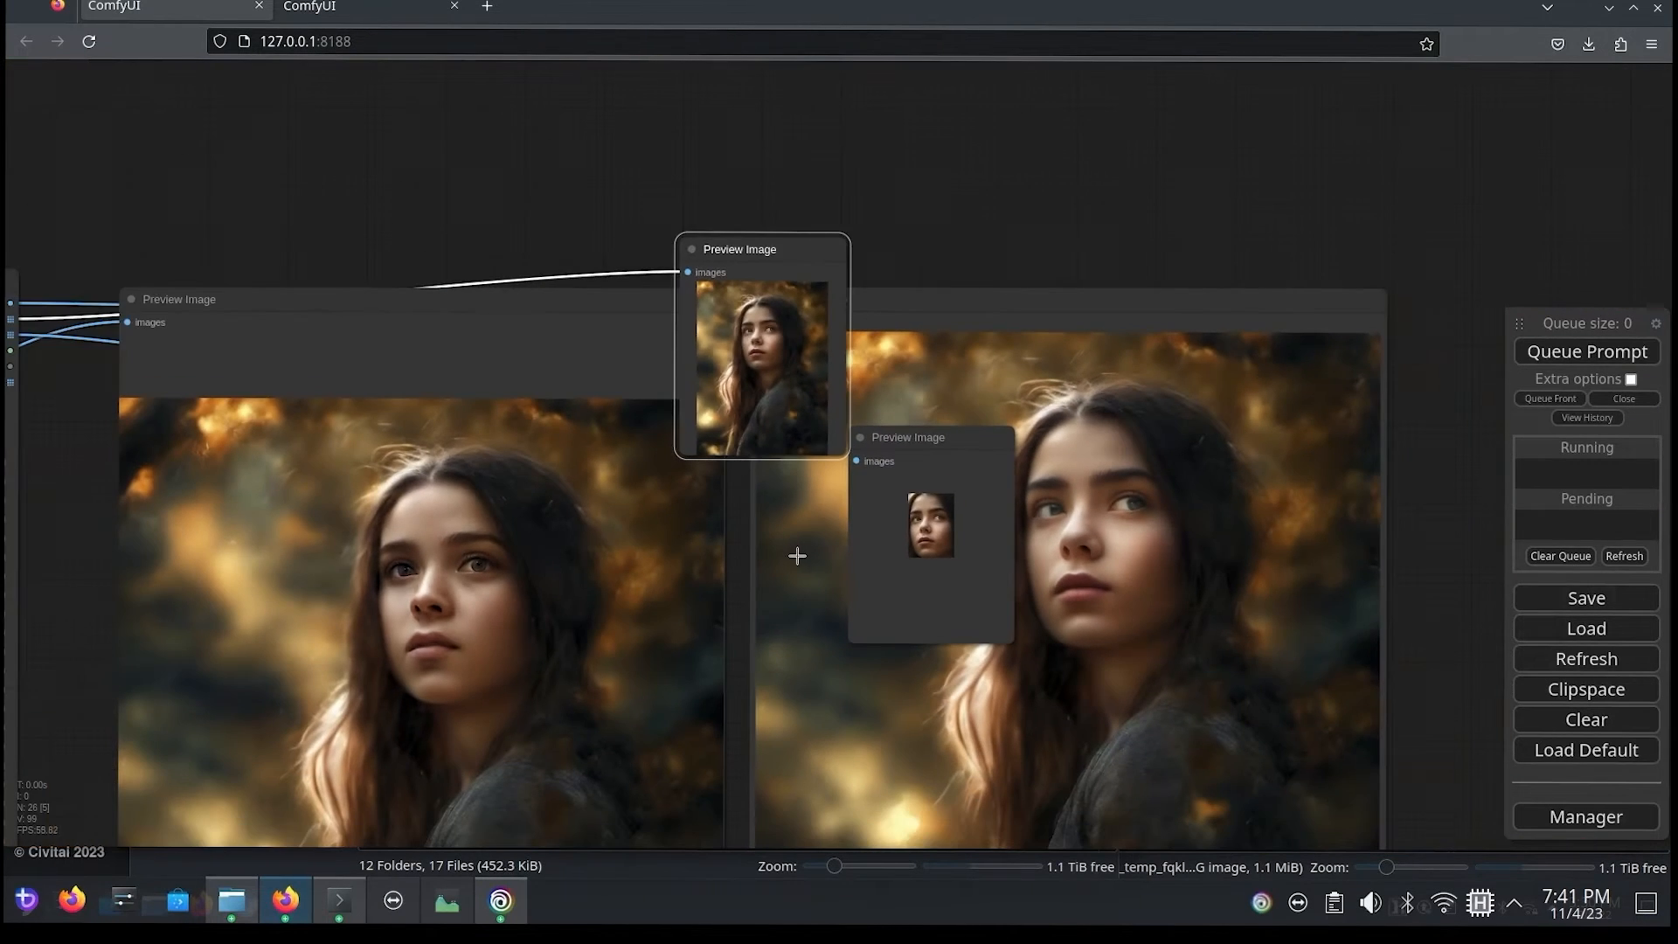
drag(781, 243, 523, 38)
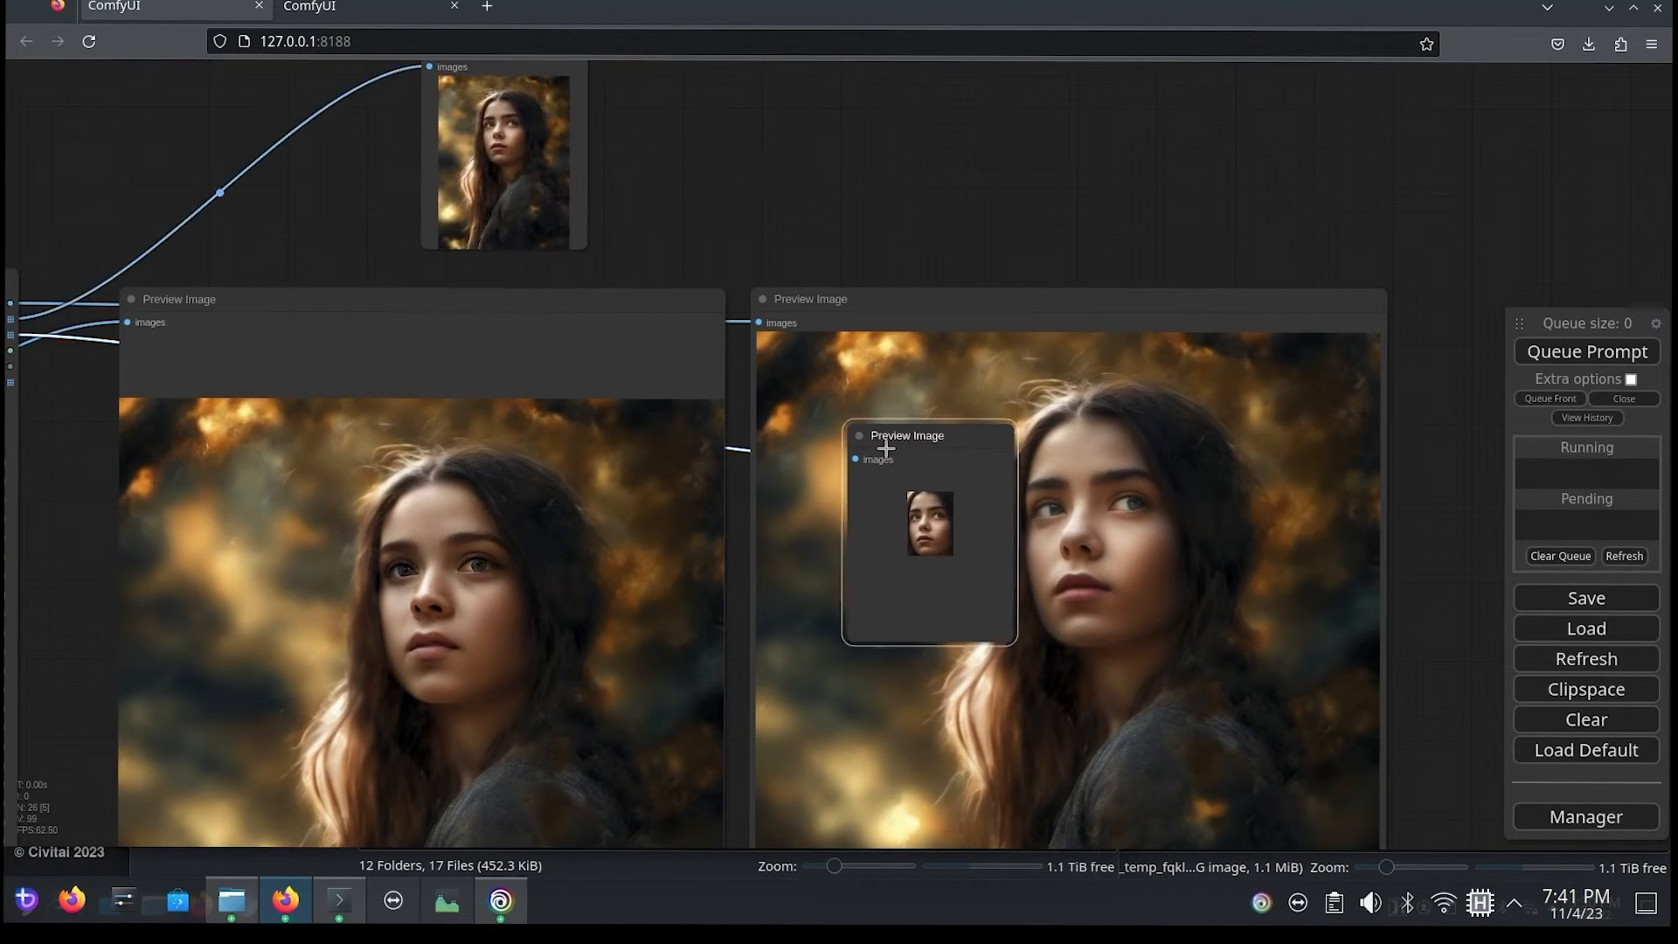
drag(901, 459, 725, 68)
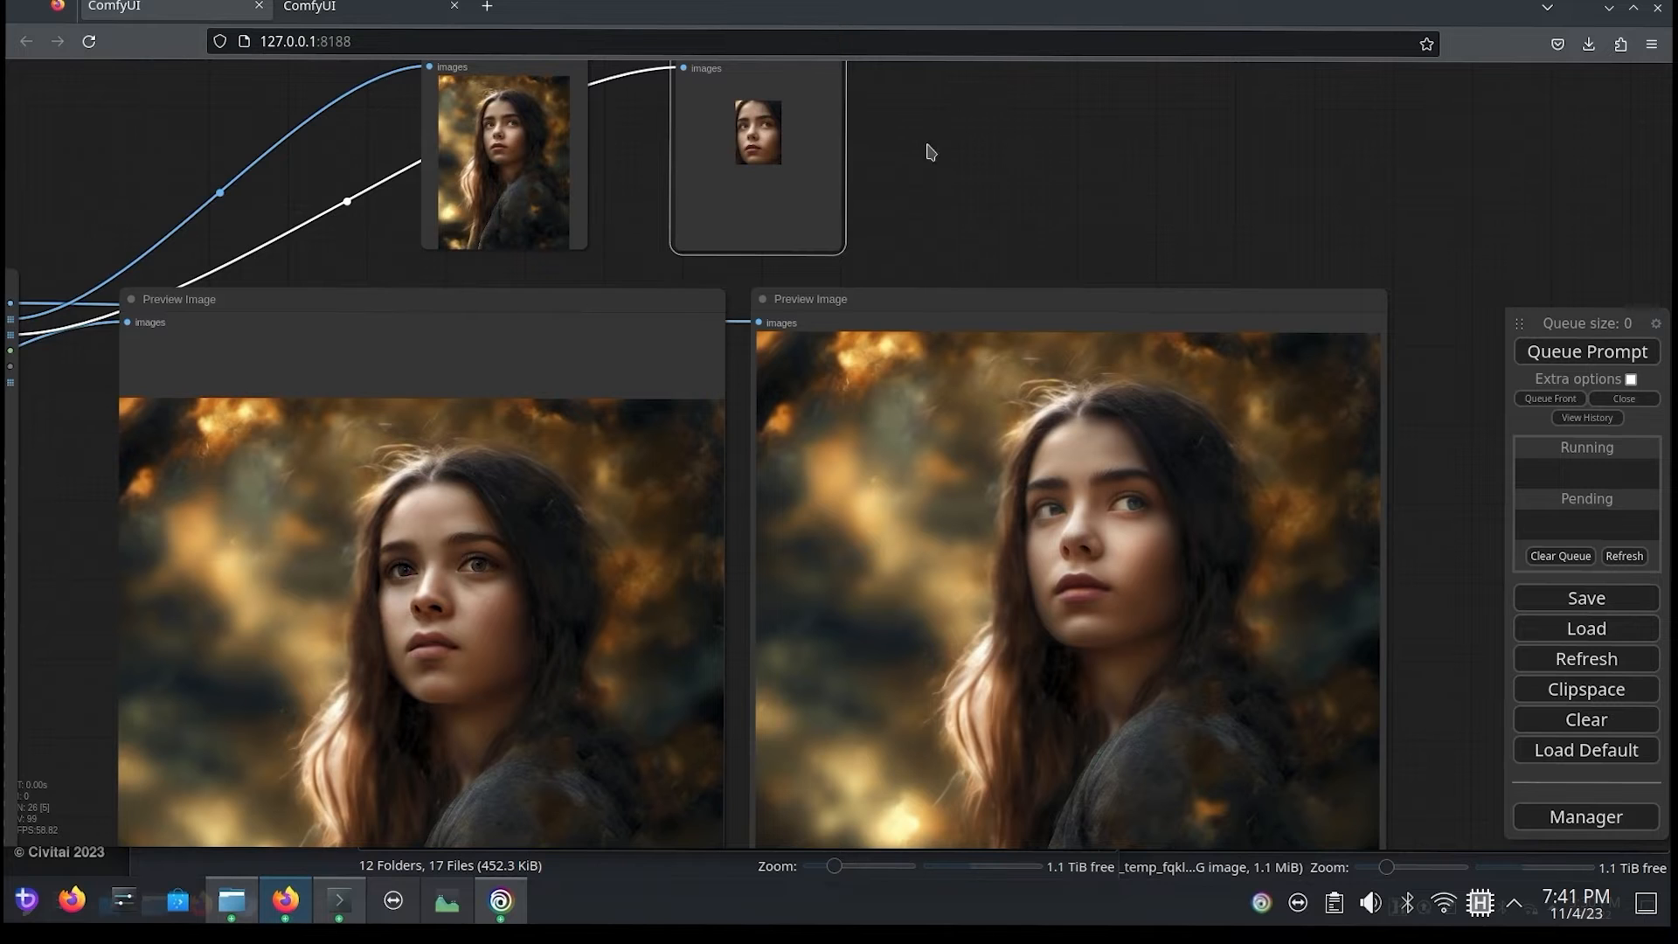
Step: Review the node chain from ToBasicPipe and FromBasicPipe through the face detector to FaceDetailer's settings
drag(931, 153, 1341, 172)
drag(498, 433, 381, 213)
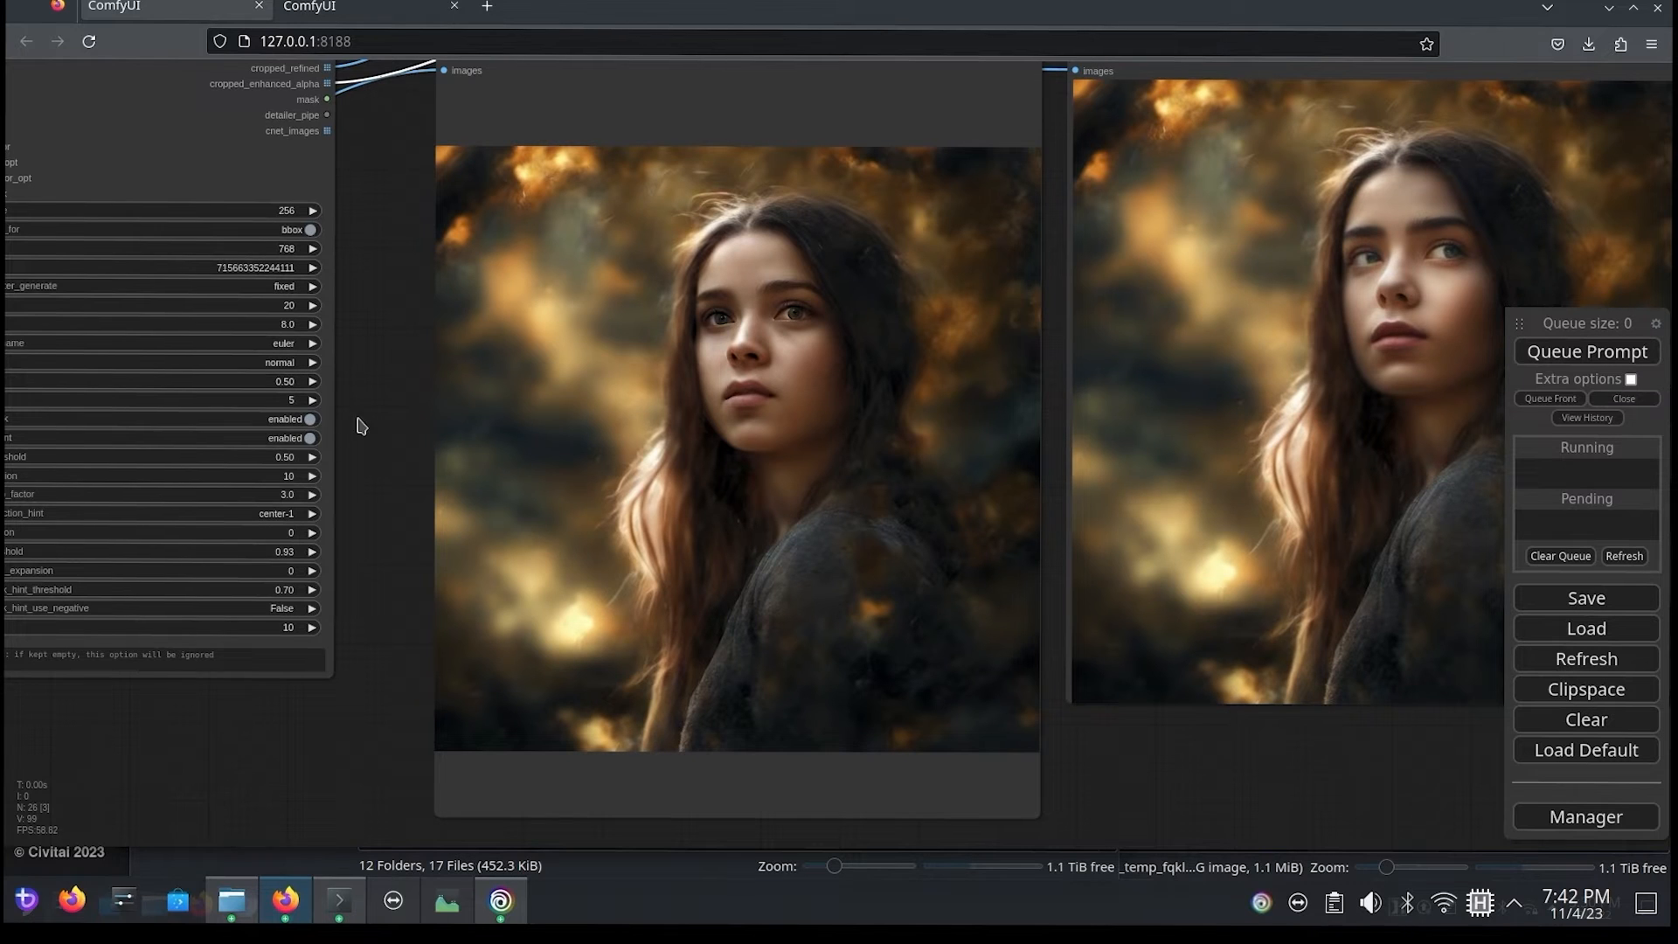
drag(357, 418, 763, 572)
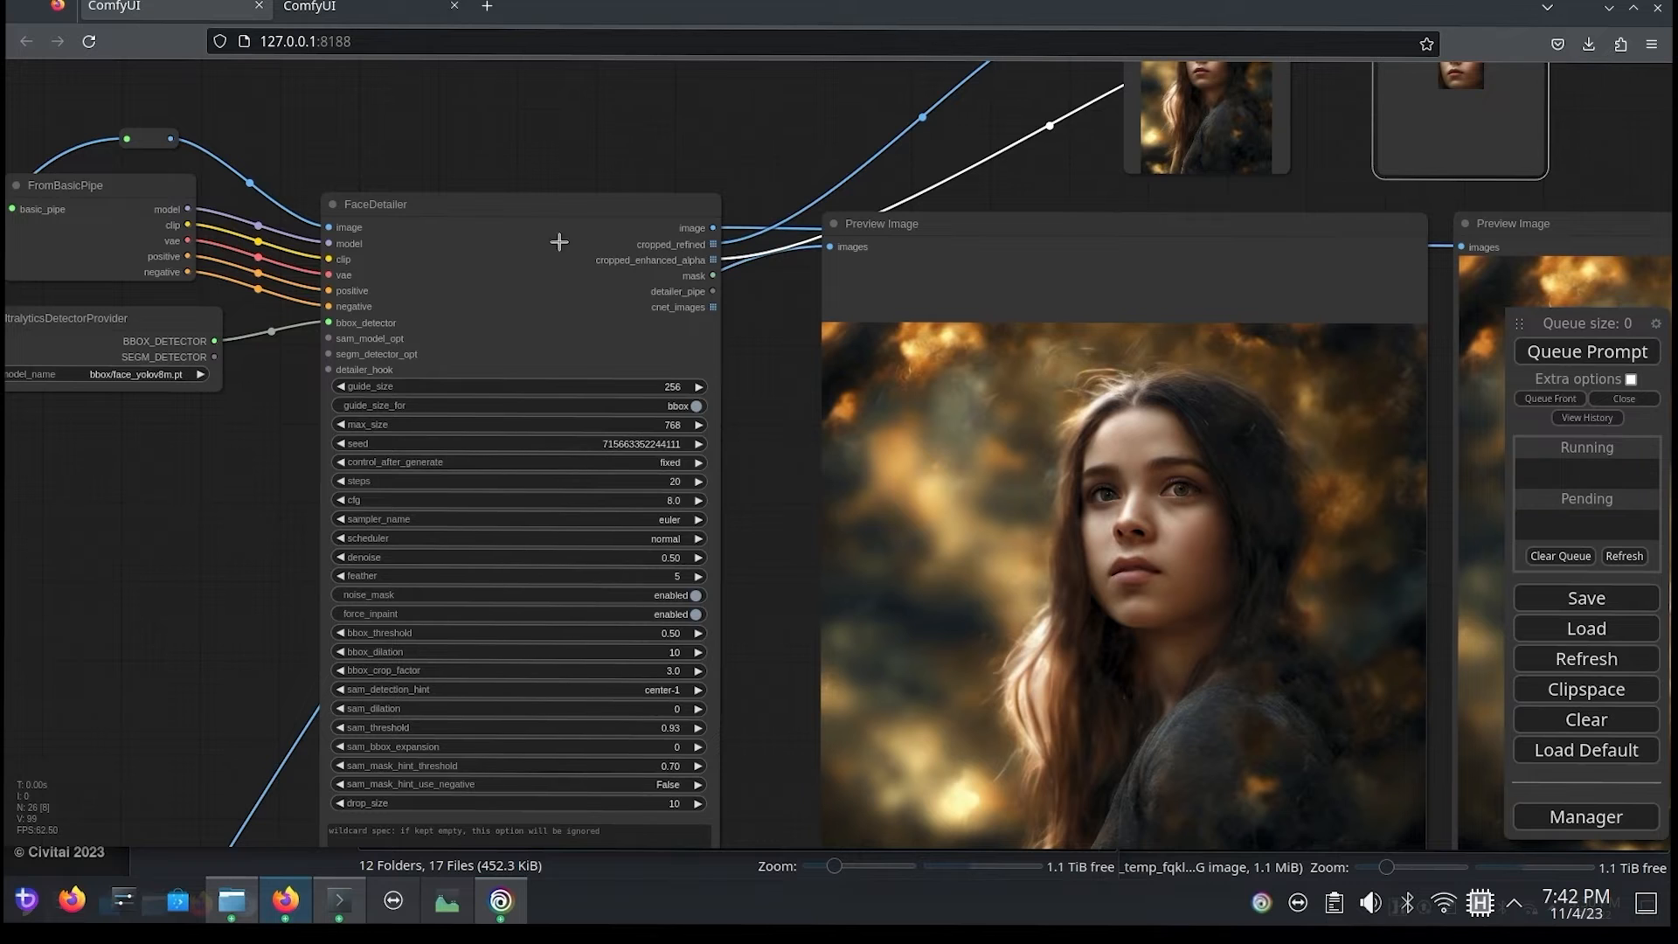
drag(564, 131, 940, 62)
drag(515, 477, 620, 564)
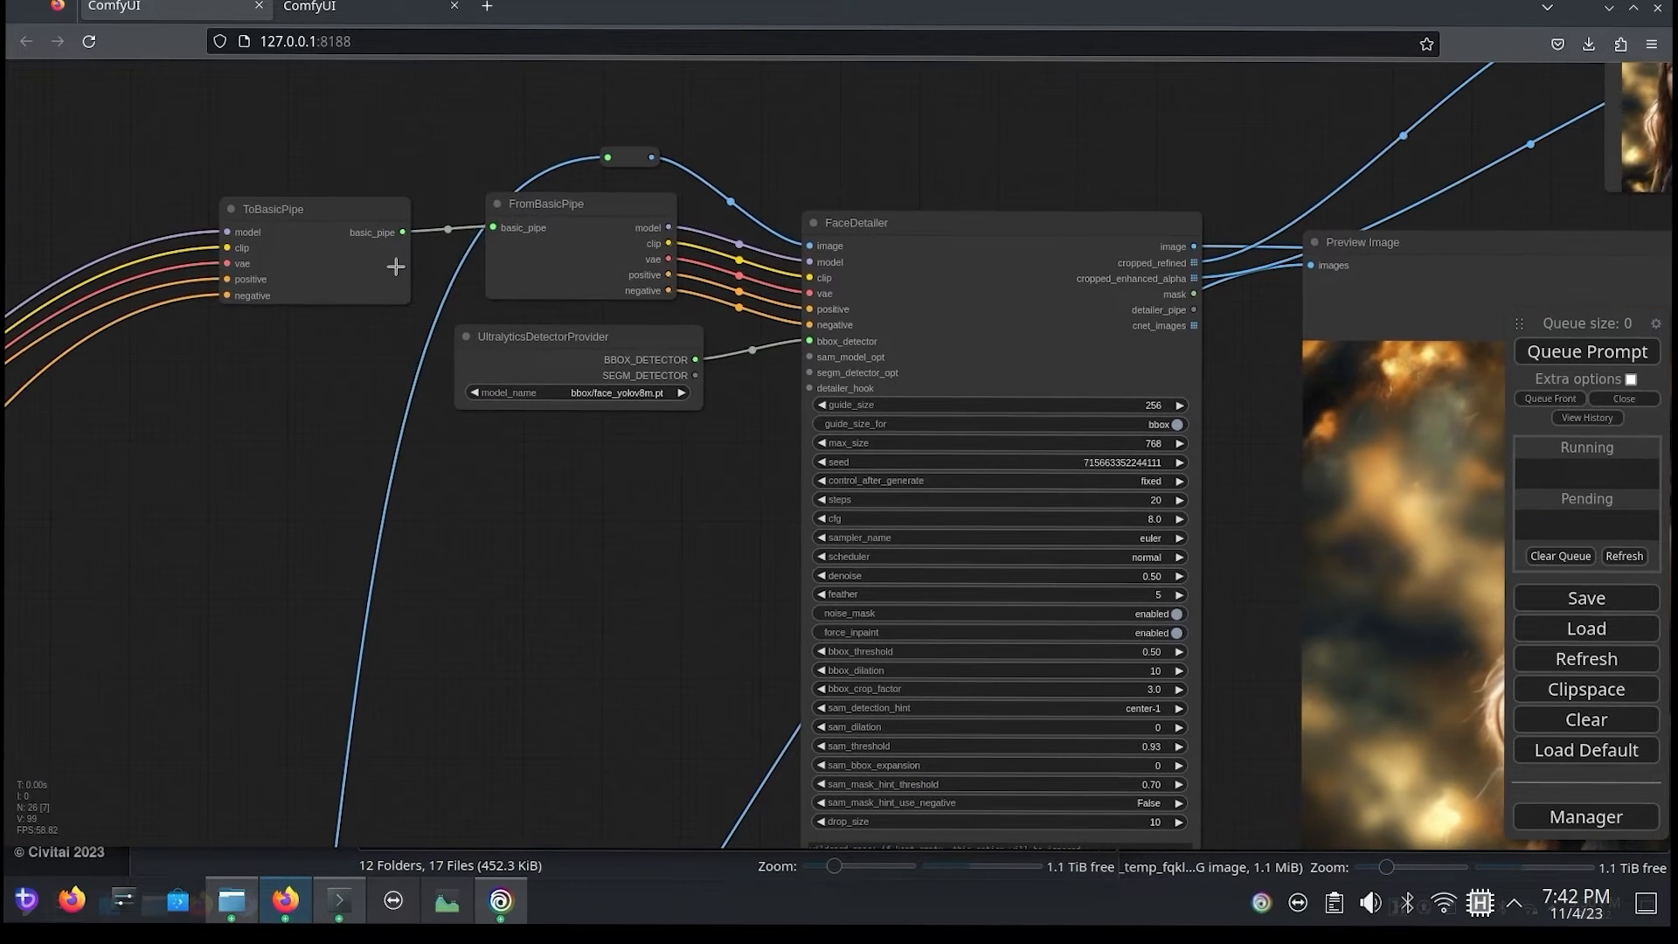
mouse_move(351, 253)
mouse_down()
mouse_move(367, 229)
mouse_move(359, 242)
mouse_up()
drag(308, 344, 458, 404)
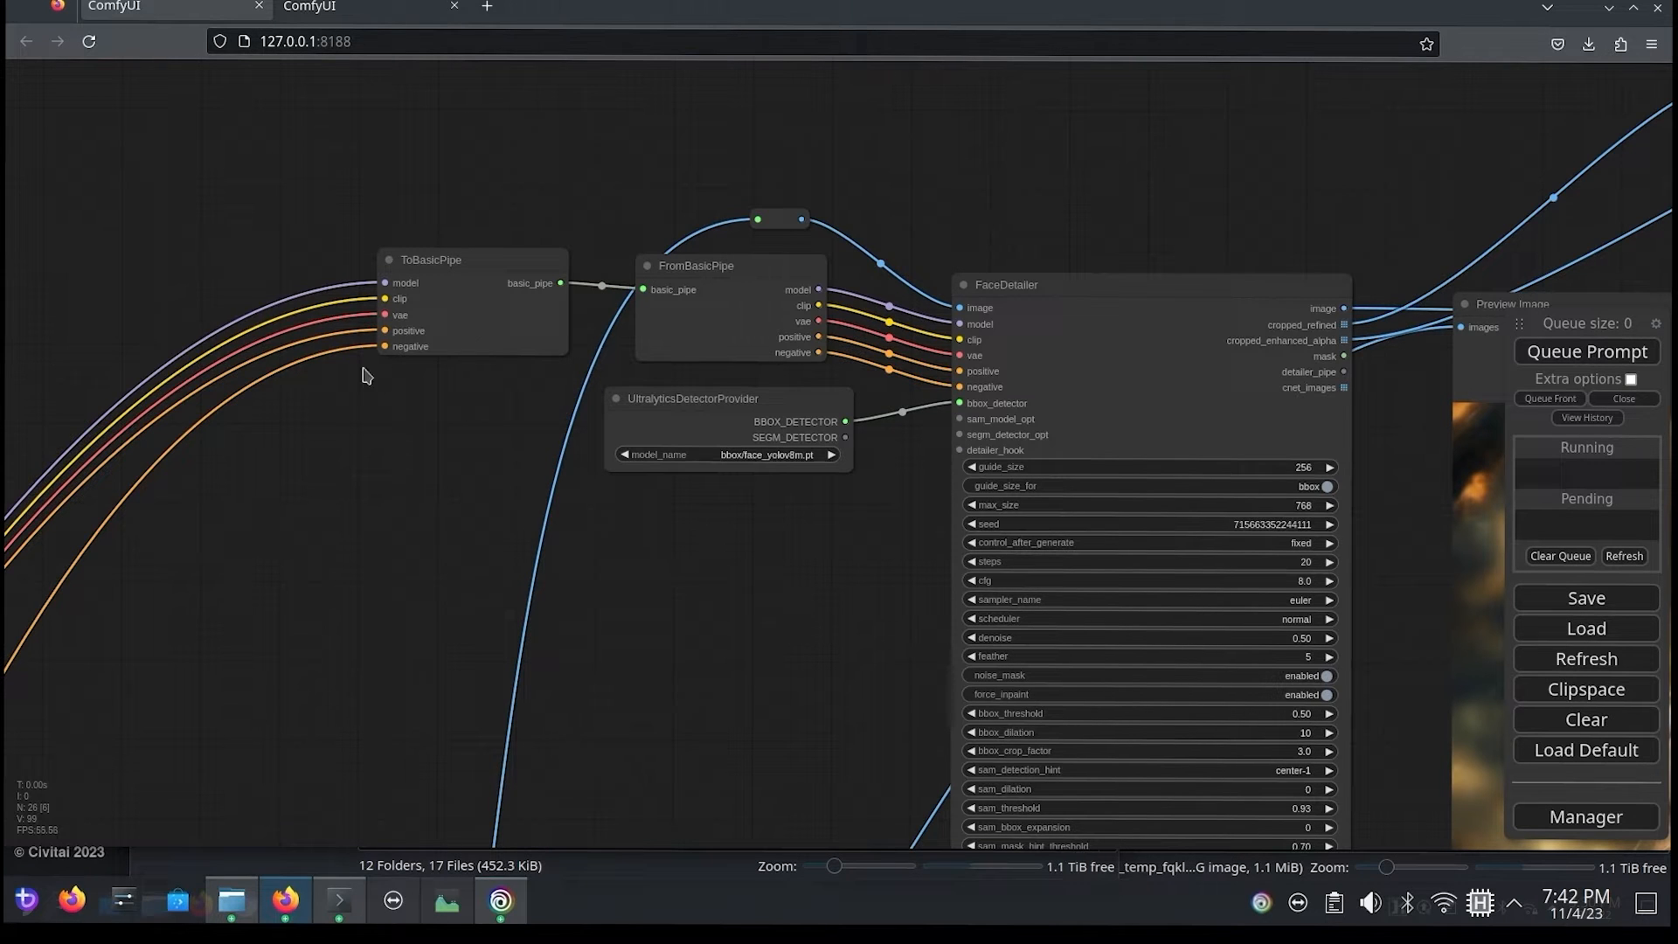
Step: Search the node list for "face" and add a FaceDetailerPipe node near FaceDetailer
double_click(1032, 210)
text(face)
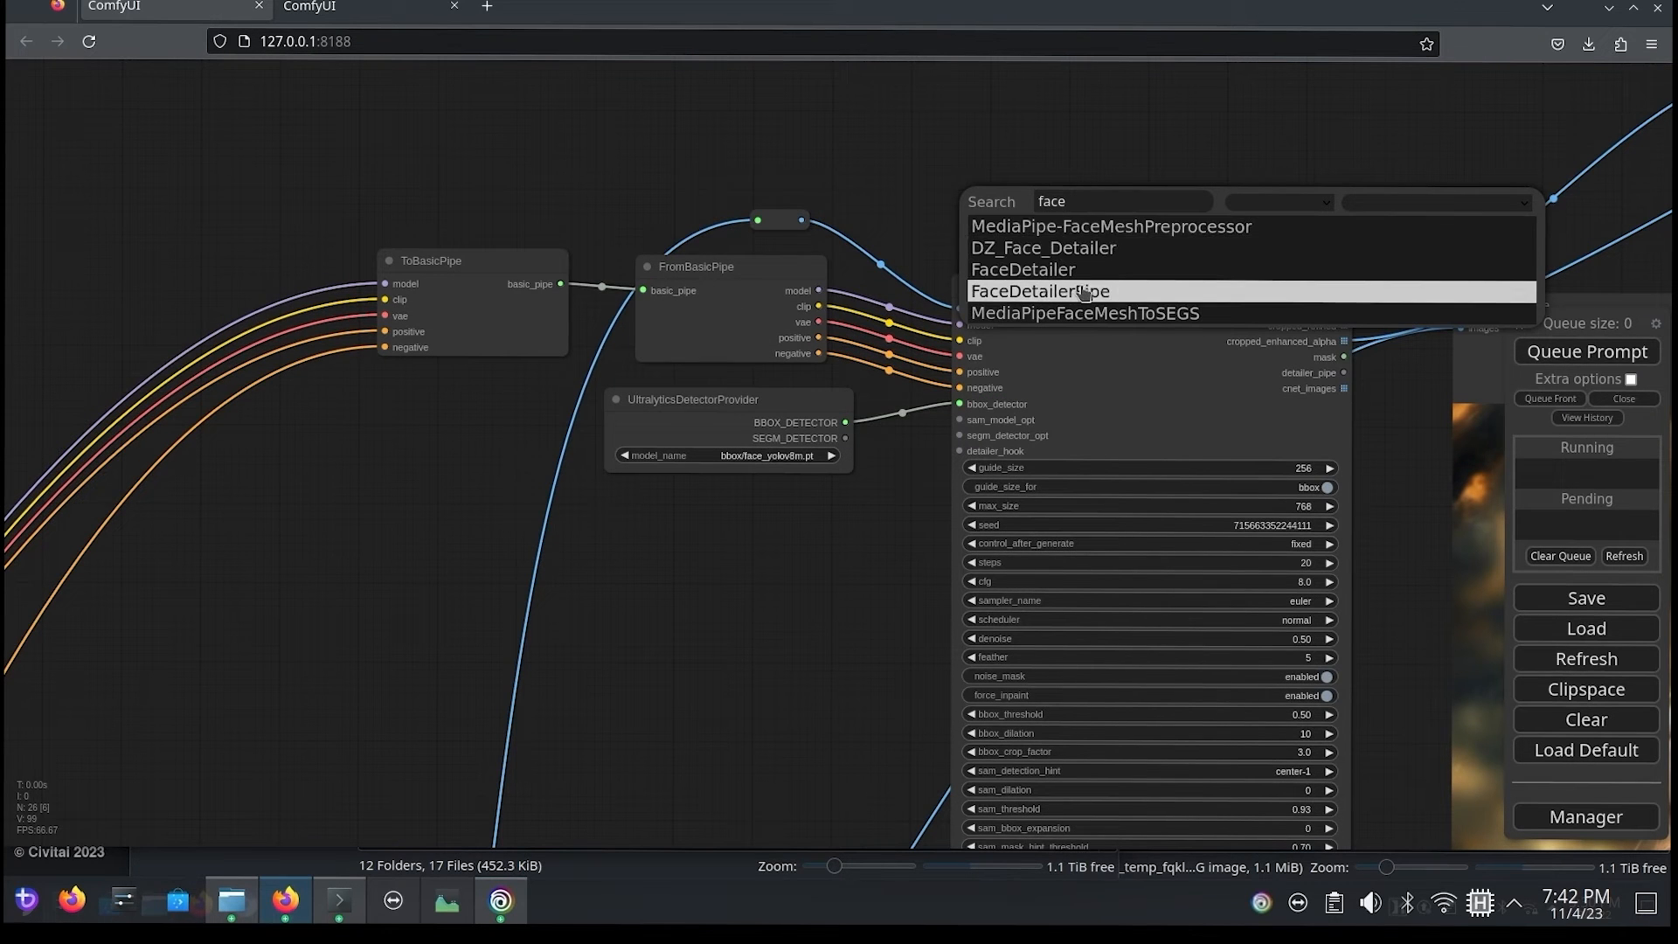
click(1084, 292)
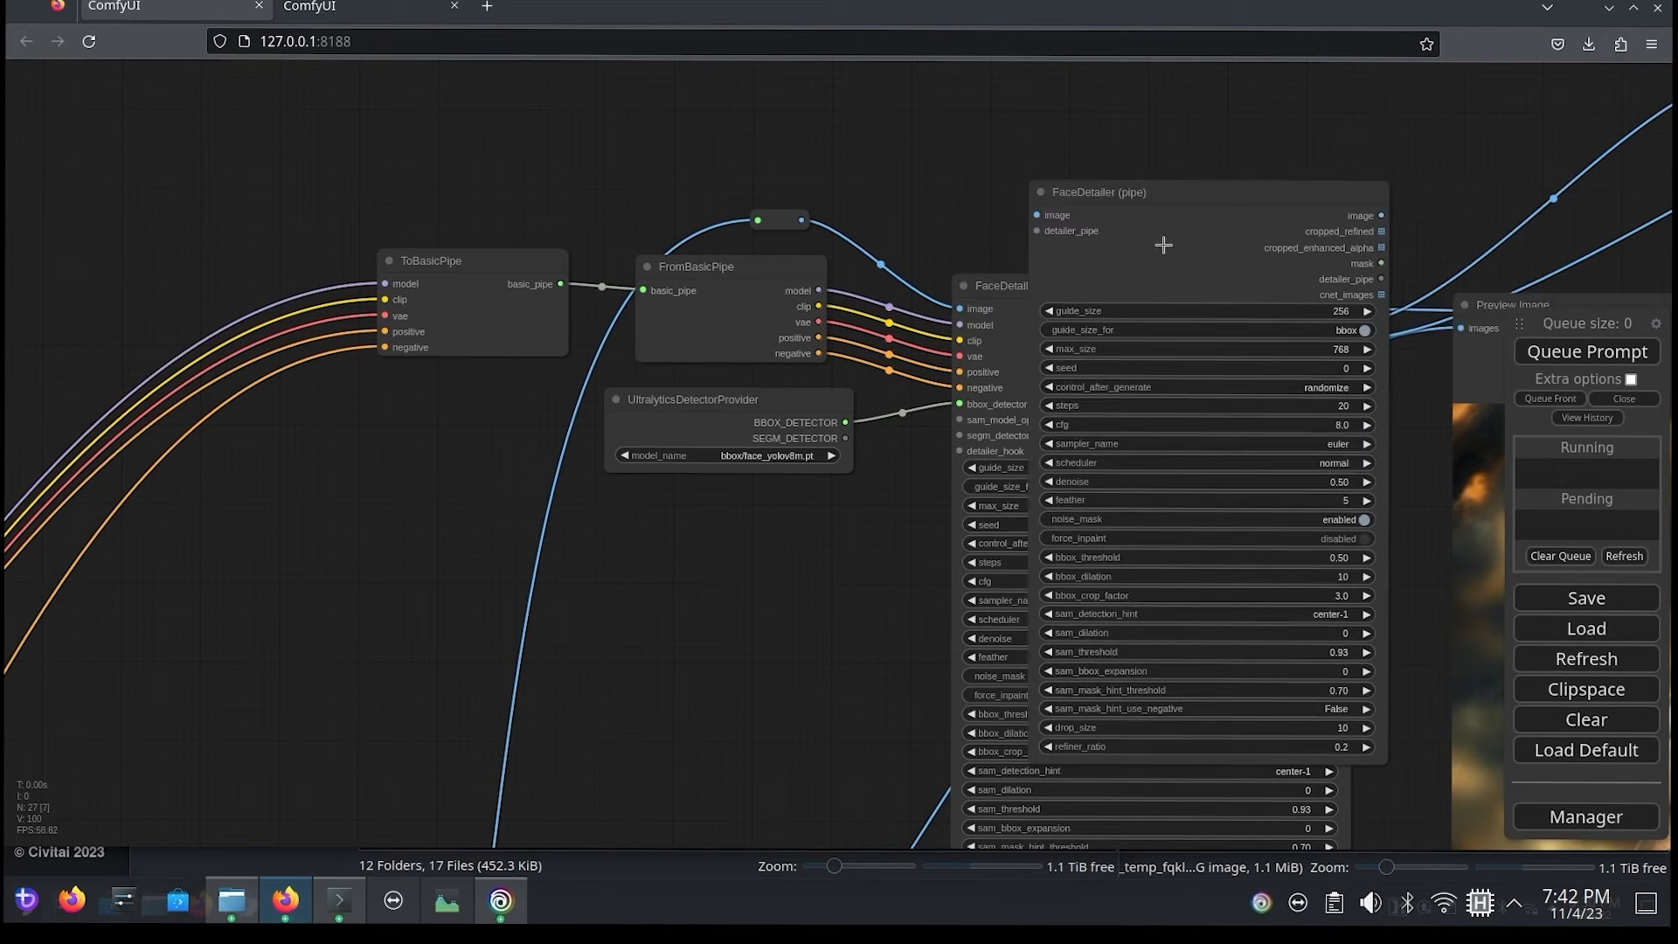
Step: Move FaceDetailer (pipe) directly above FaceDetailer and connect the reroute's image output to its image input
drag(1192, 242, 1319, 186)
drag(1007, 267, 872, 718)
drag(1163, 593, 1001, 136)
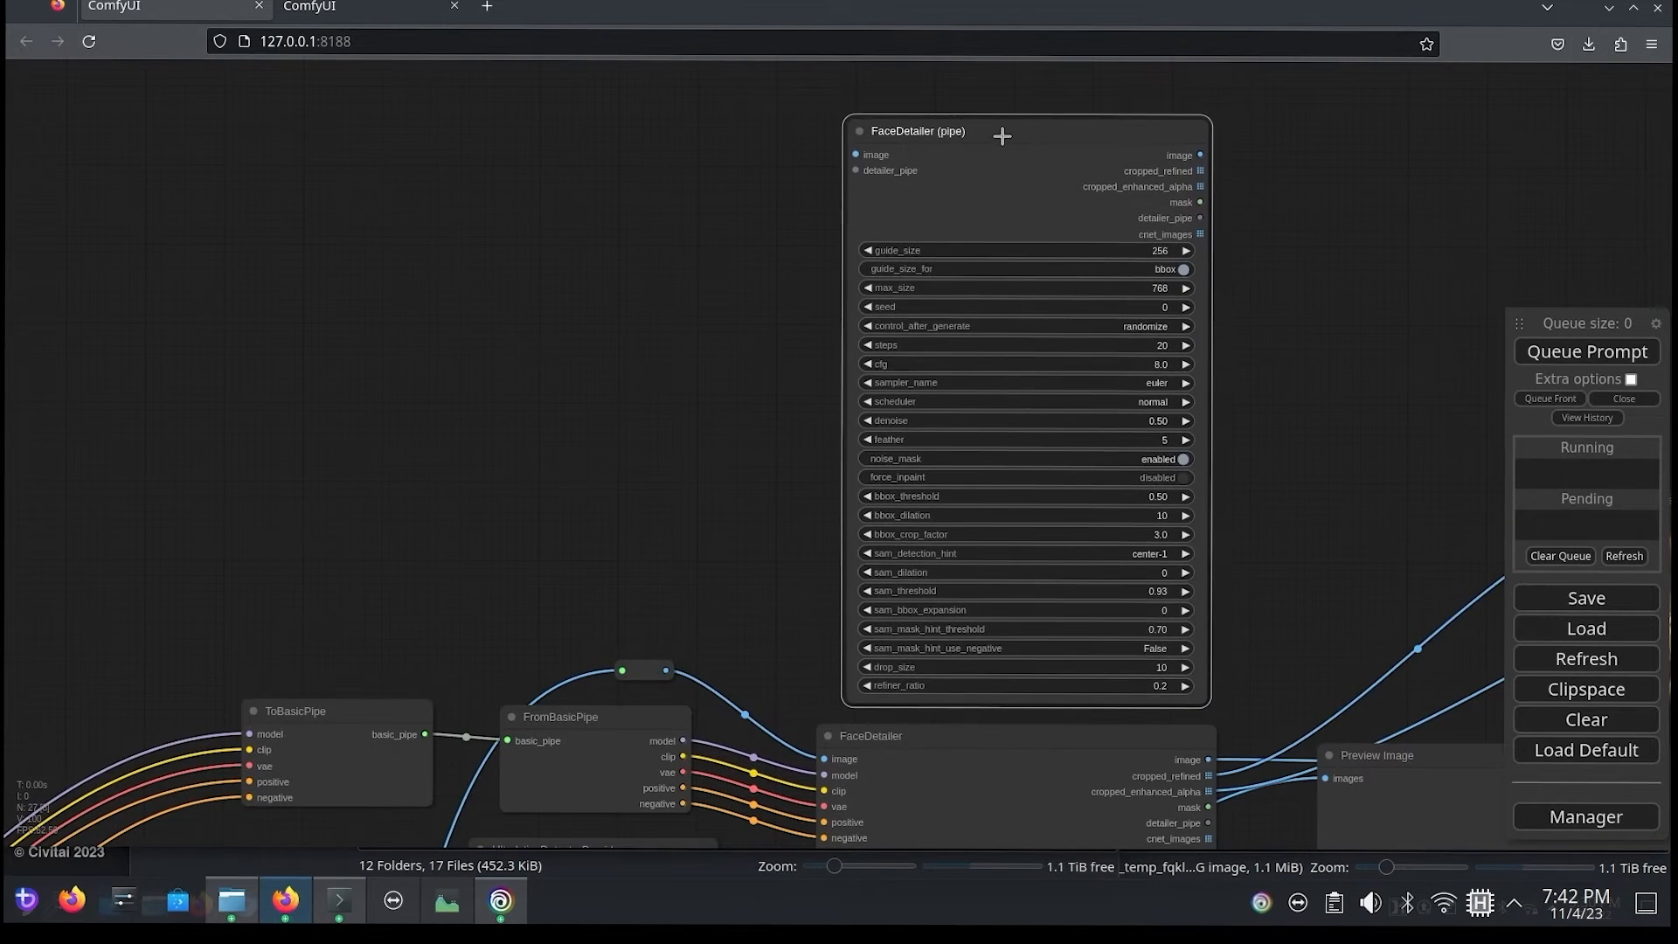
drag(650, 448, 645, 353)
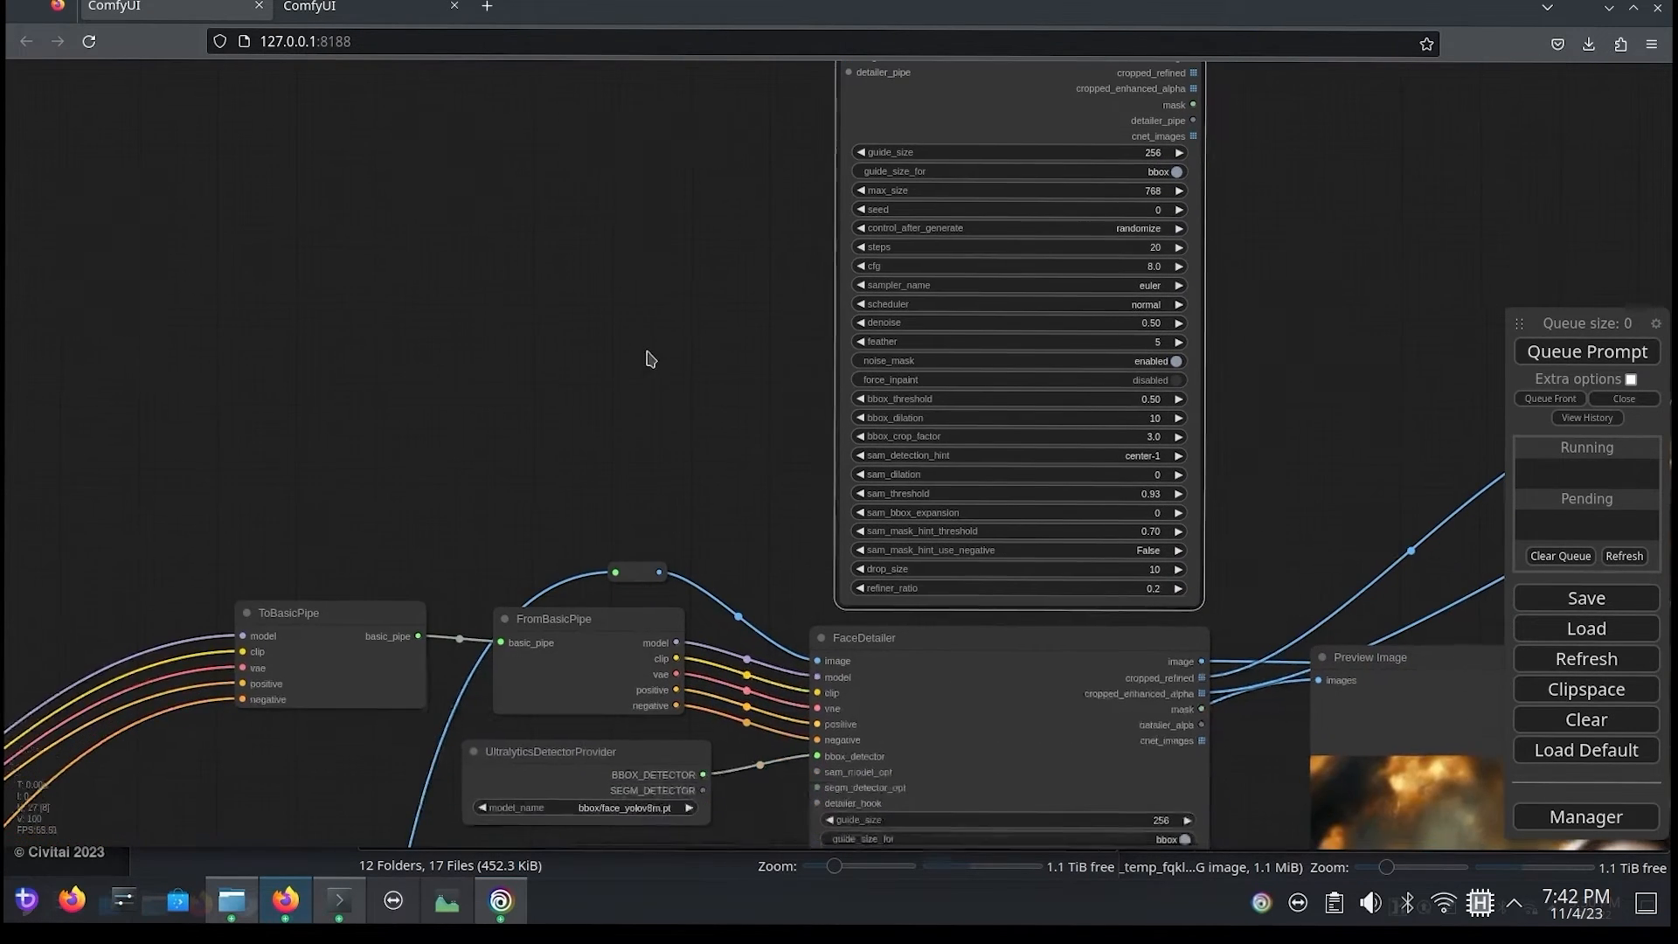
drag(671, 431, 660, 480)
drag(647, 623, 837, 105)
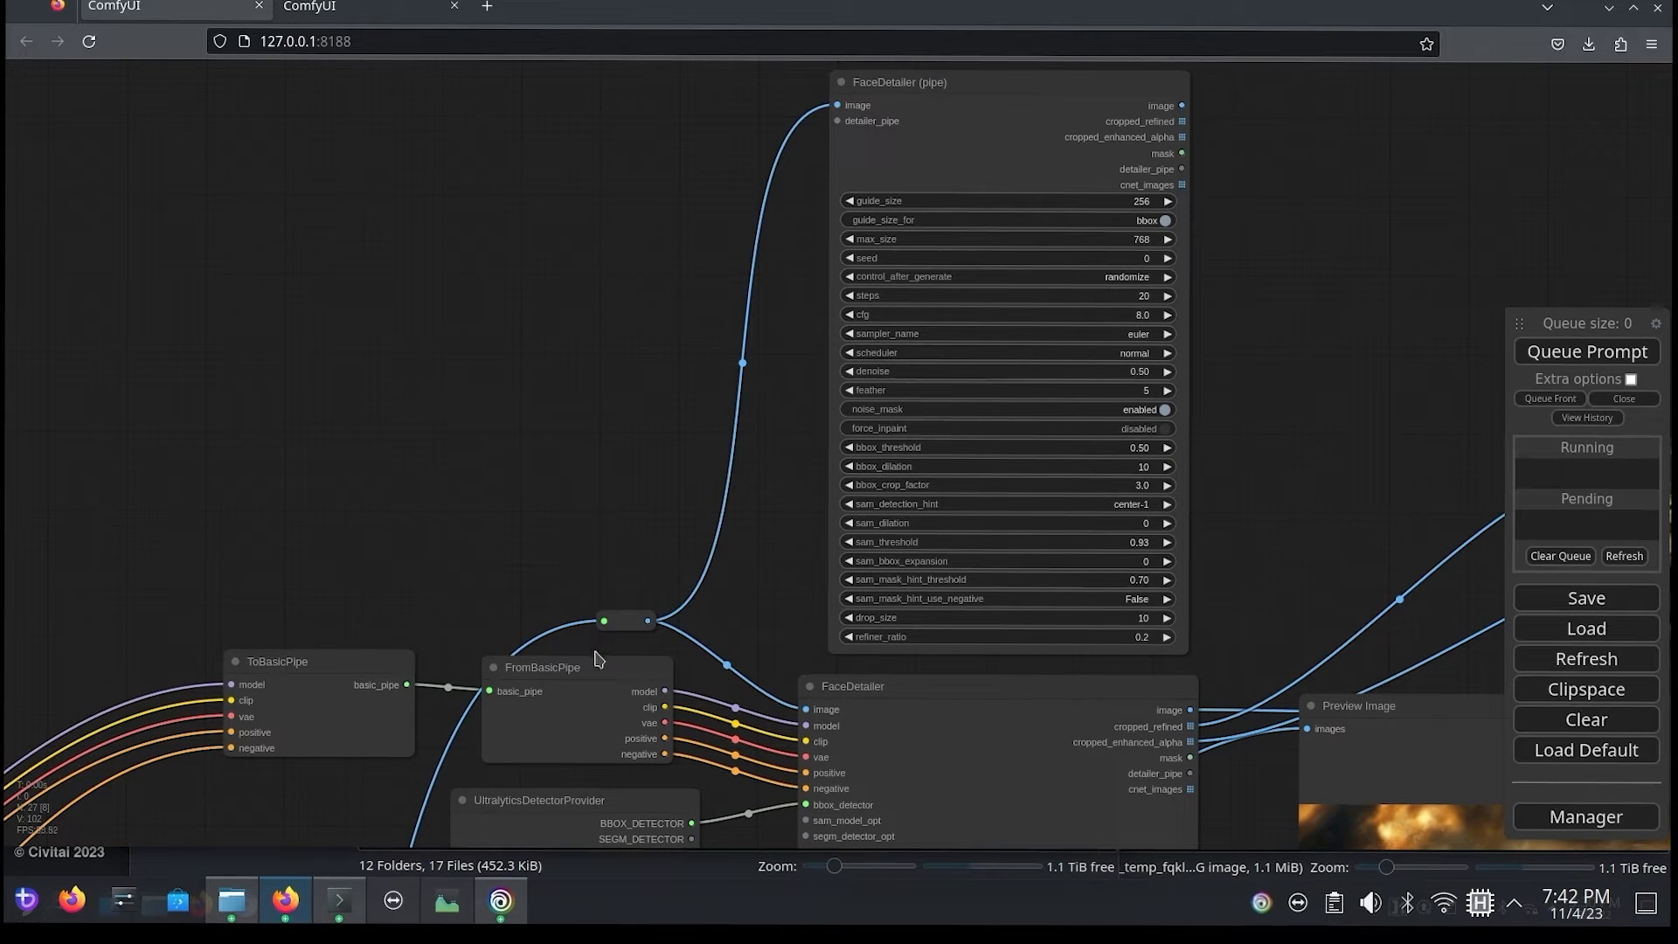
Step: Move ToBasicPipe and FromBasicPipe away from FaceDetailer to free space for another node
drag(339, 560, 451, 523)
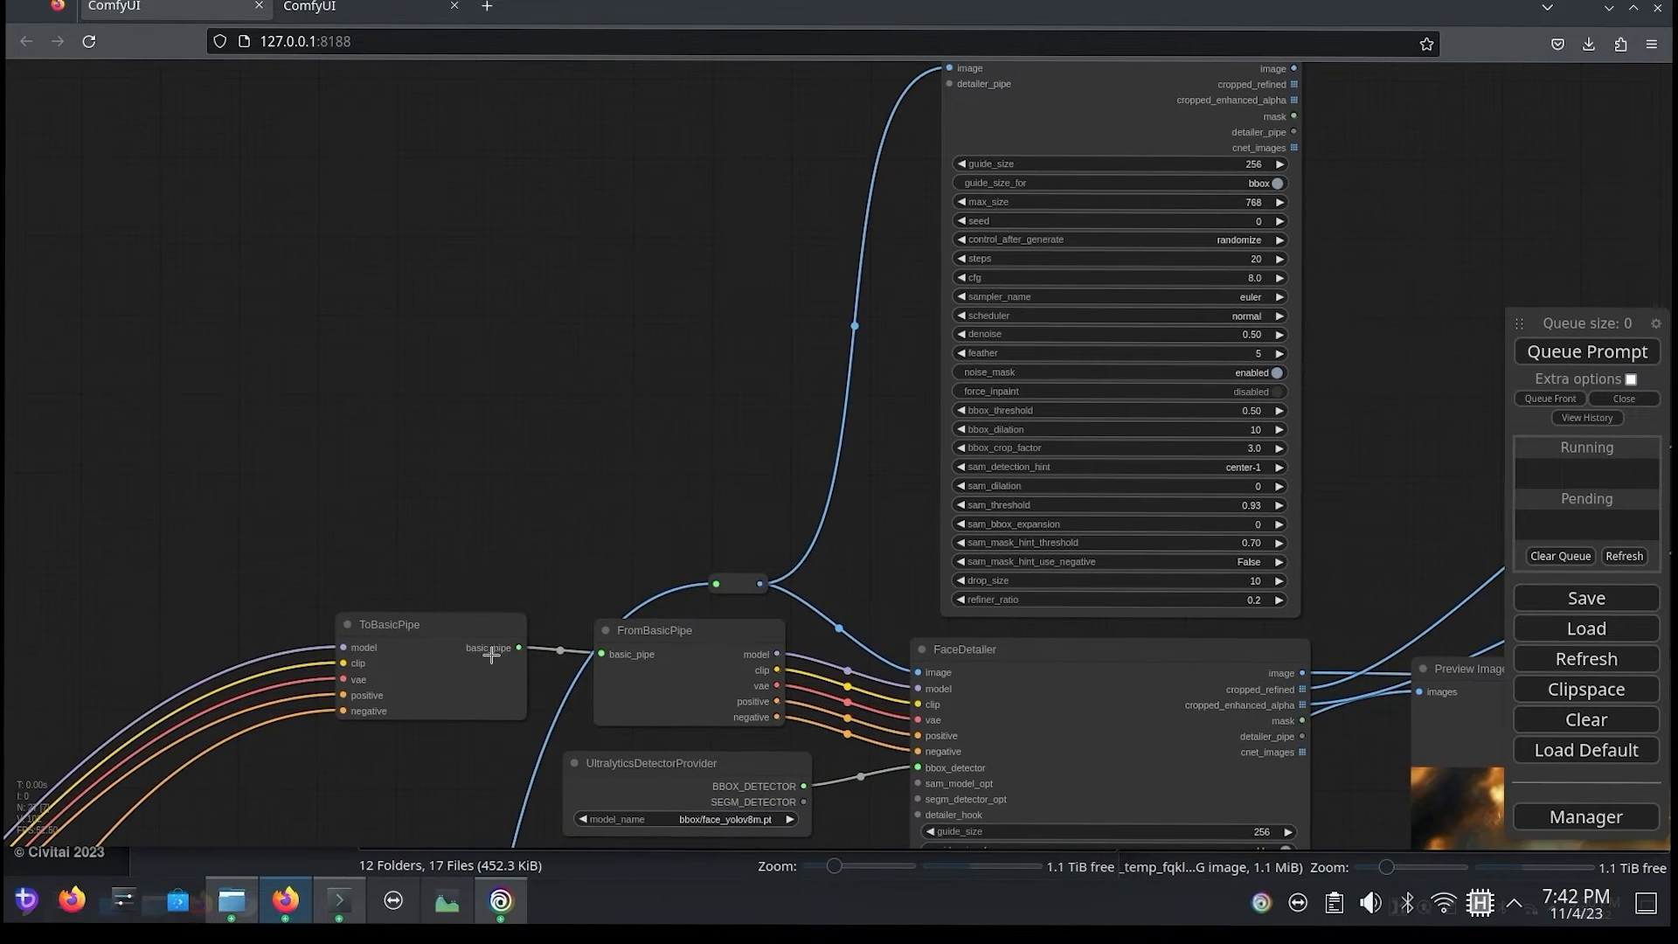
drag(491, 655, 235, 613)
drag(680, 663, 411, 627)
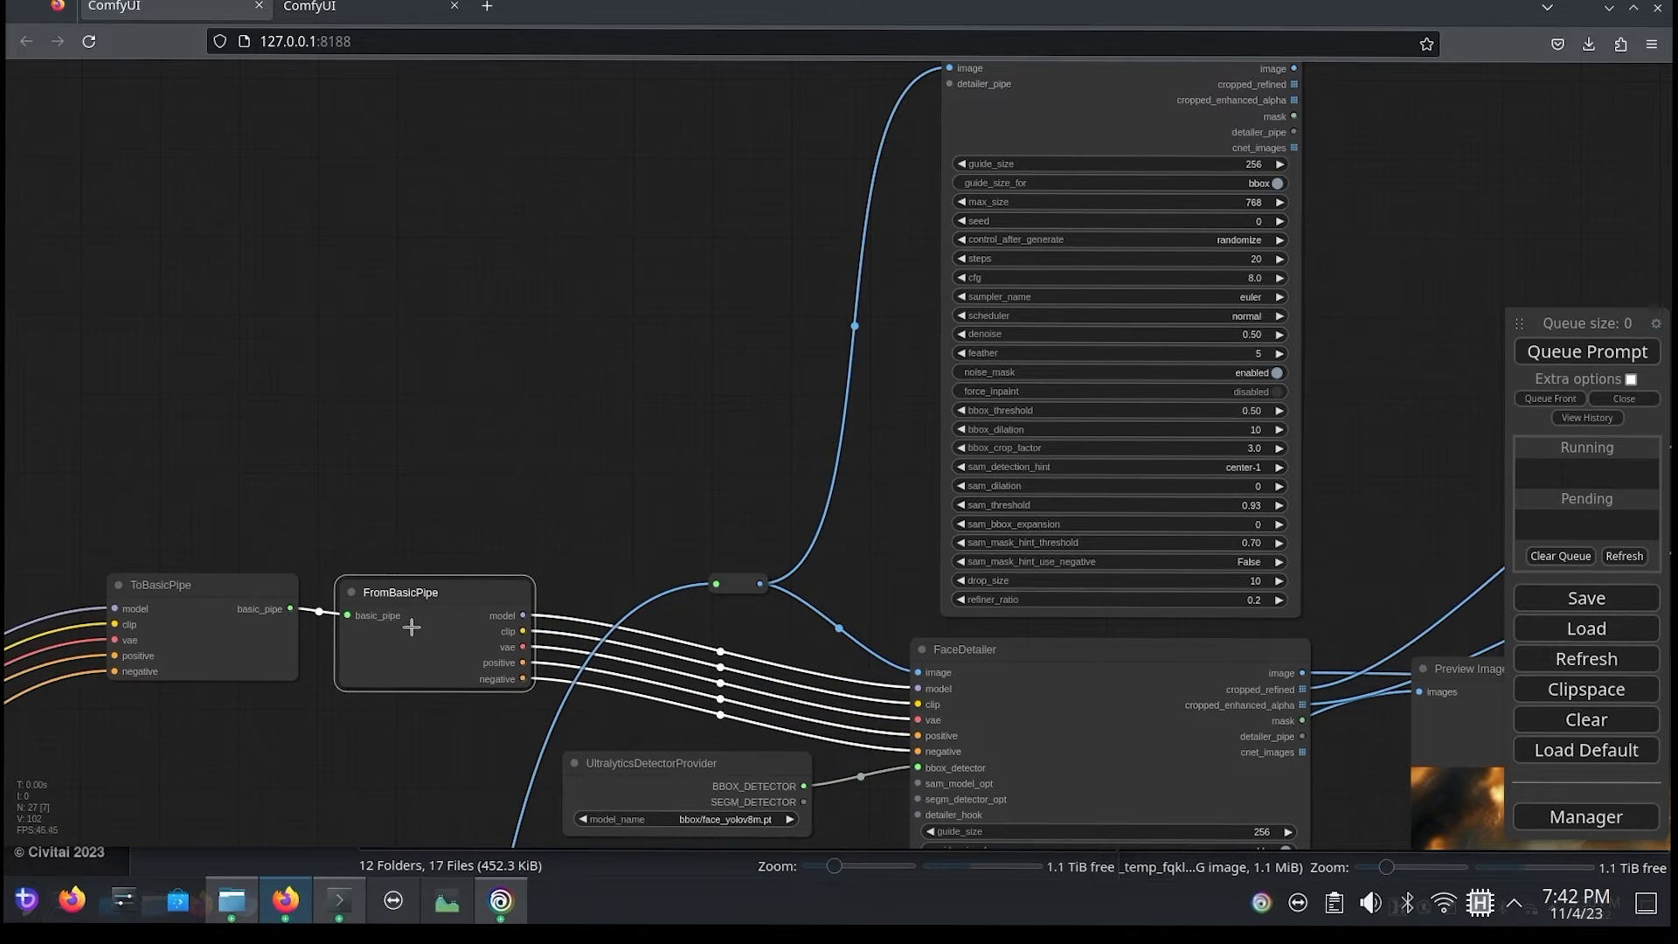
double_click(425, 307)
text(deta)
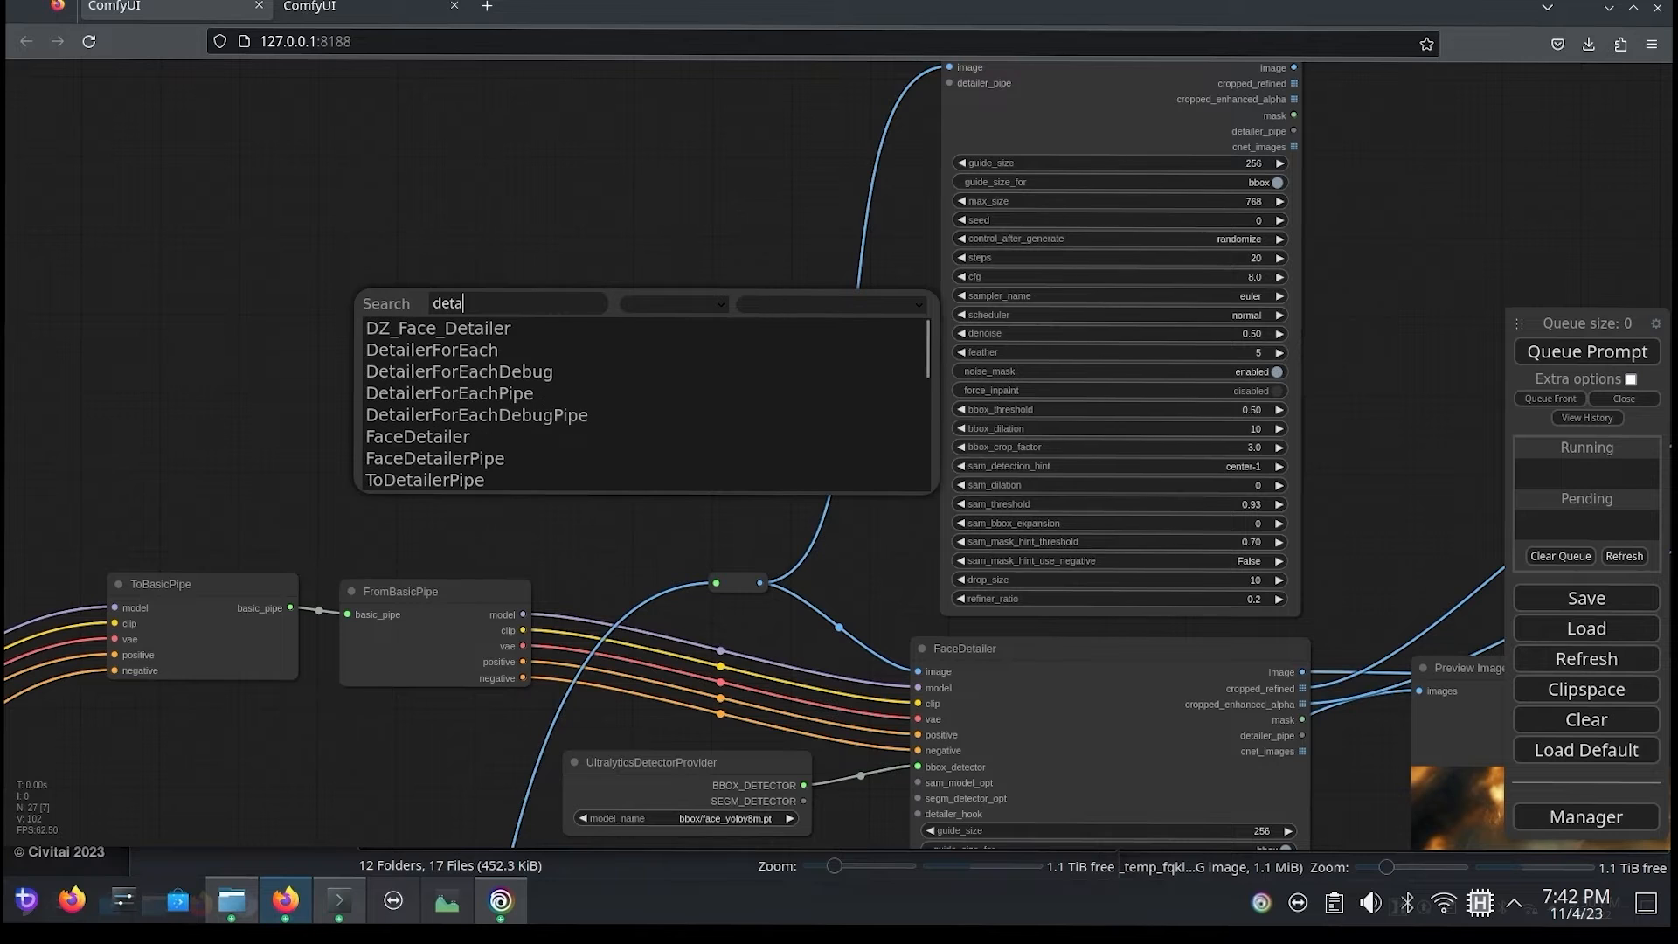
click(505, 456)
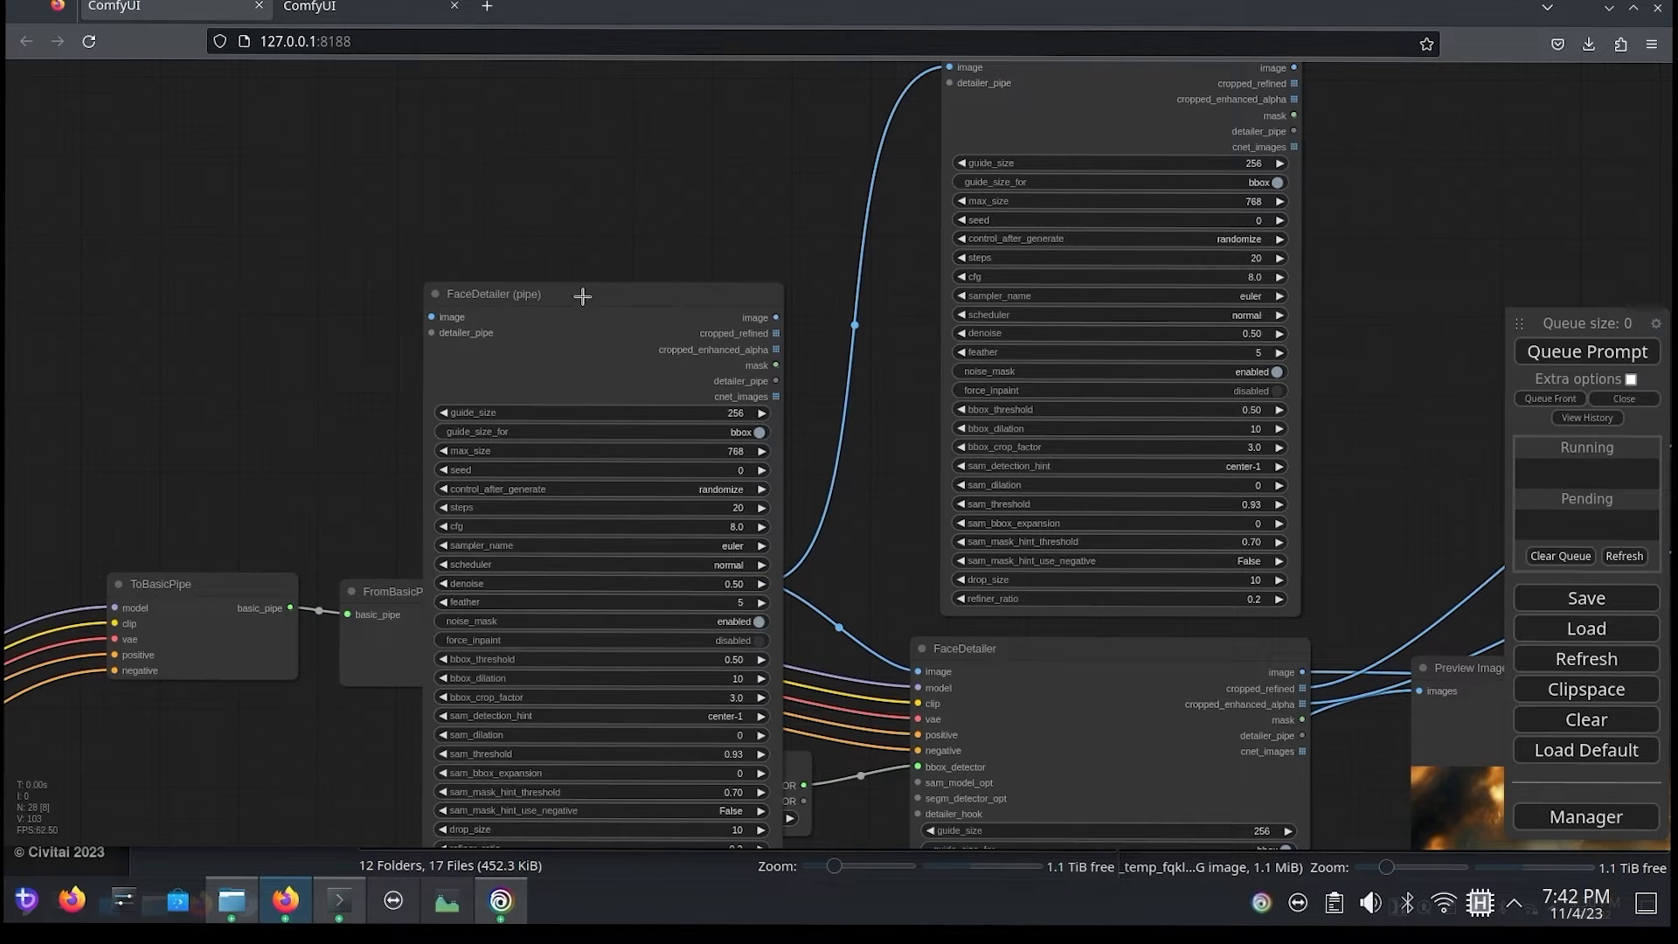
drag(565, 325, 521, 278)
key(Delete)
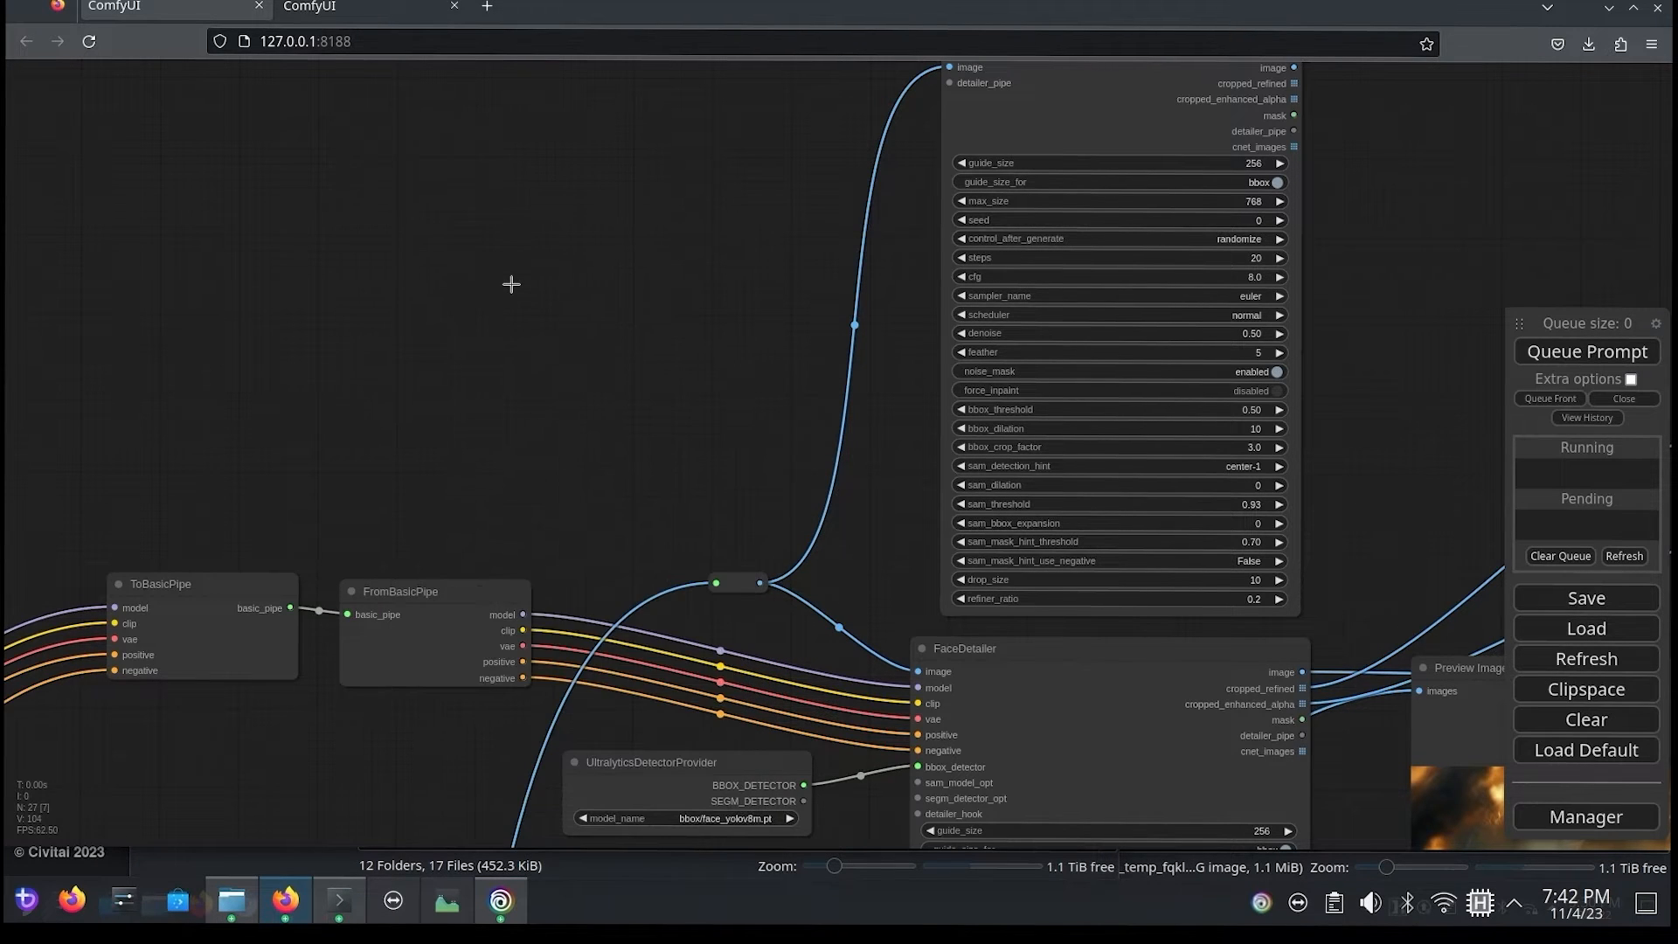
Step: Search the node list for "pipe" and add ToDetailerPipe and BasicPipe -> DetailerPipe side by side above the basic pipe nodes
double_click(511, 284)
text(pipe)
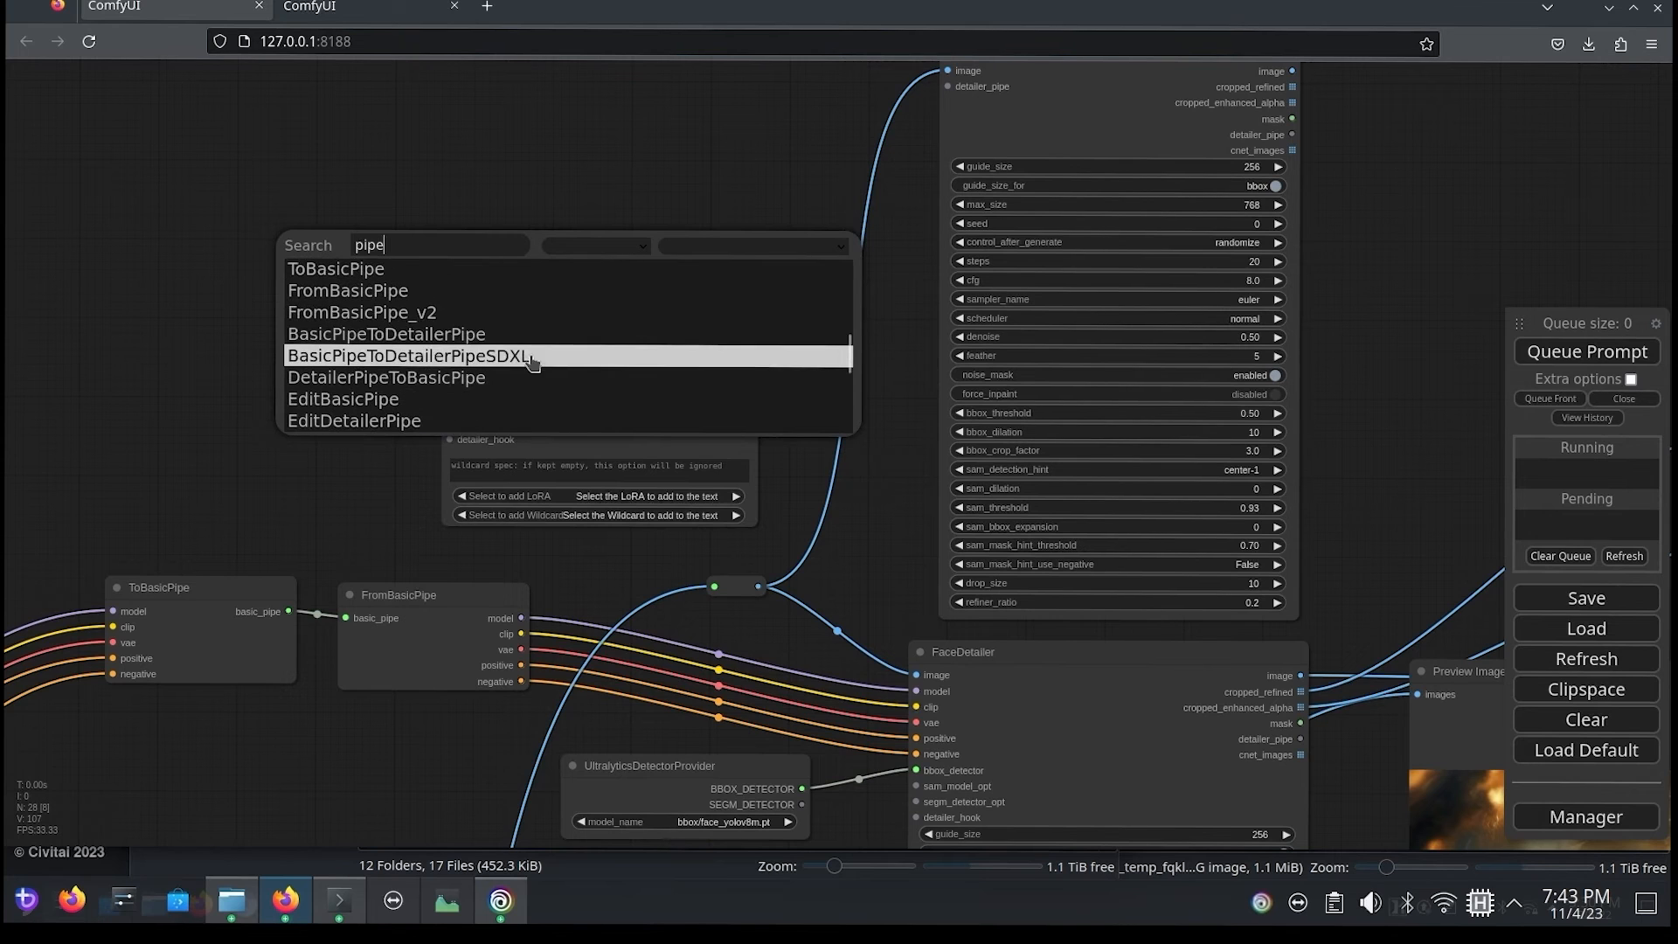
click(554, 364)
drag(477, 257, 195, 310)
drag(346, 207, 684, 171)
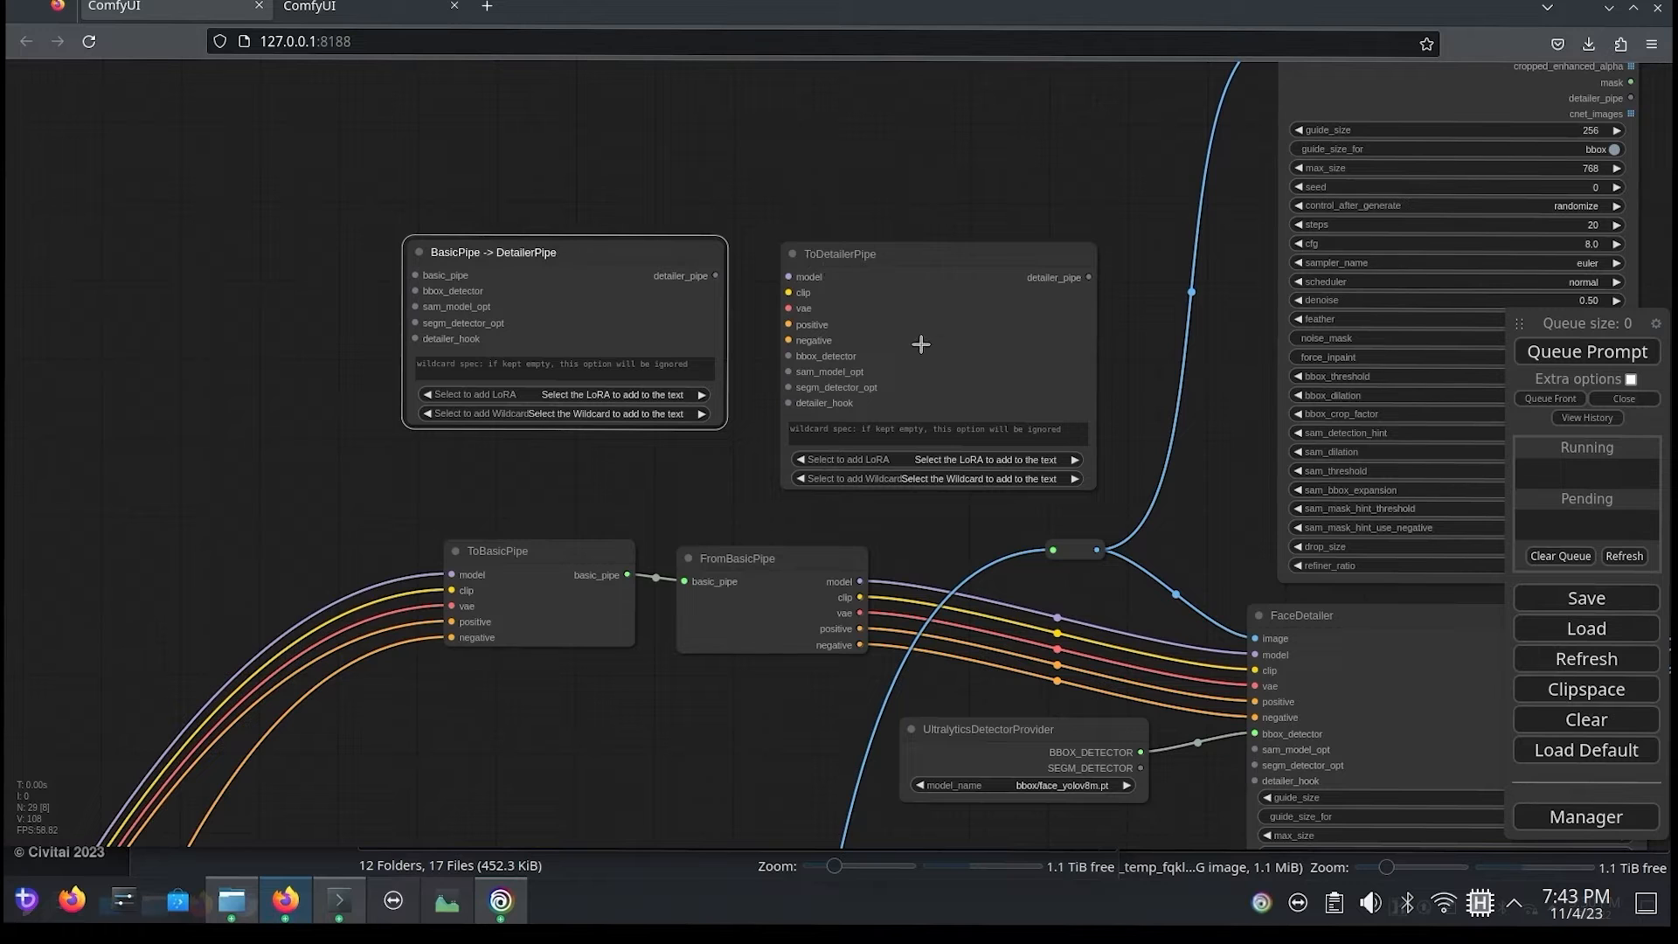
Step: Move the ToDetailerPipe node below ToBasicPipe
drag(452, 530, 368, 447)
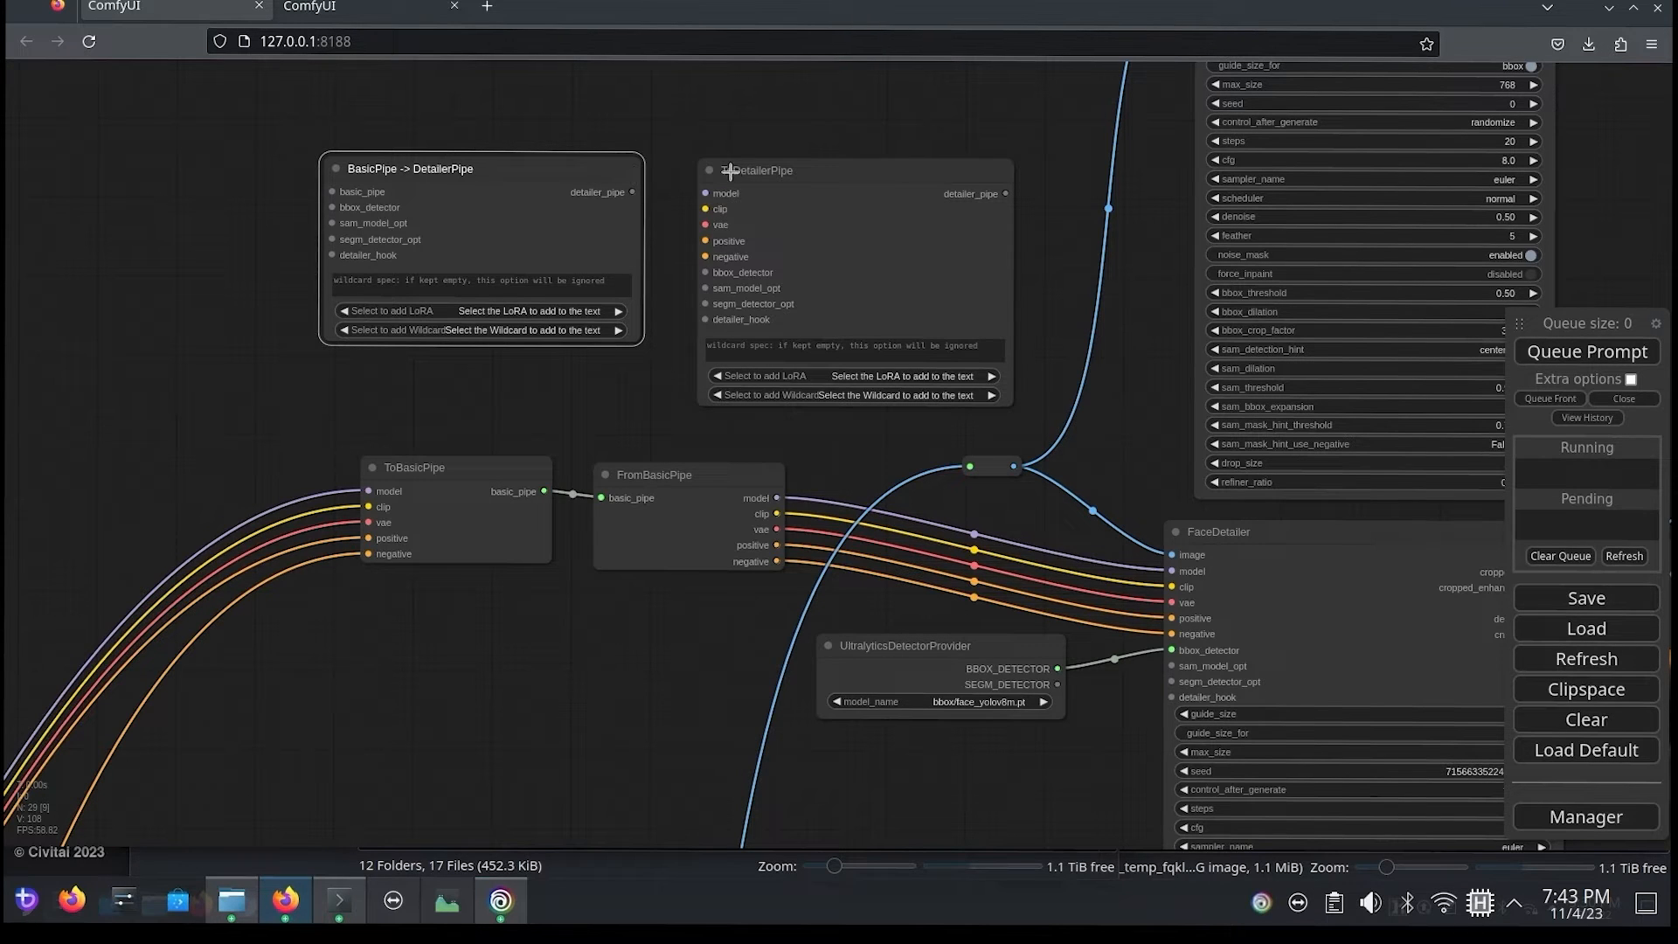
drag(755, 188, 406, 609)
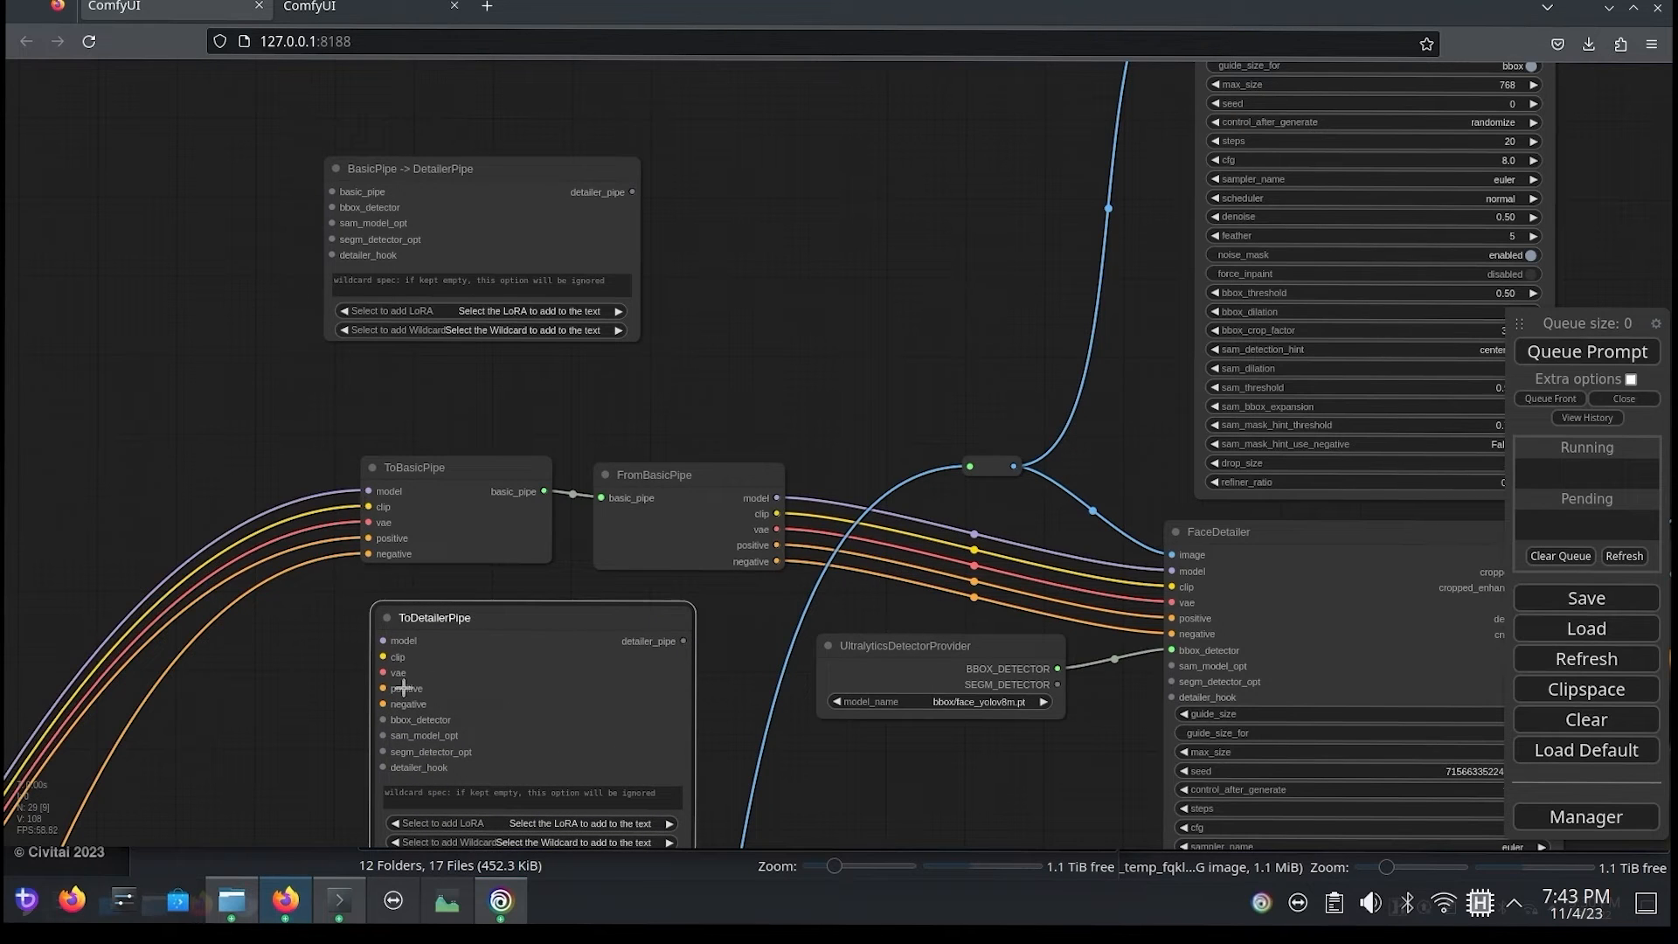
drag(749, 357, 825, 168)
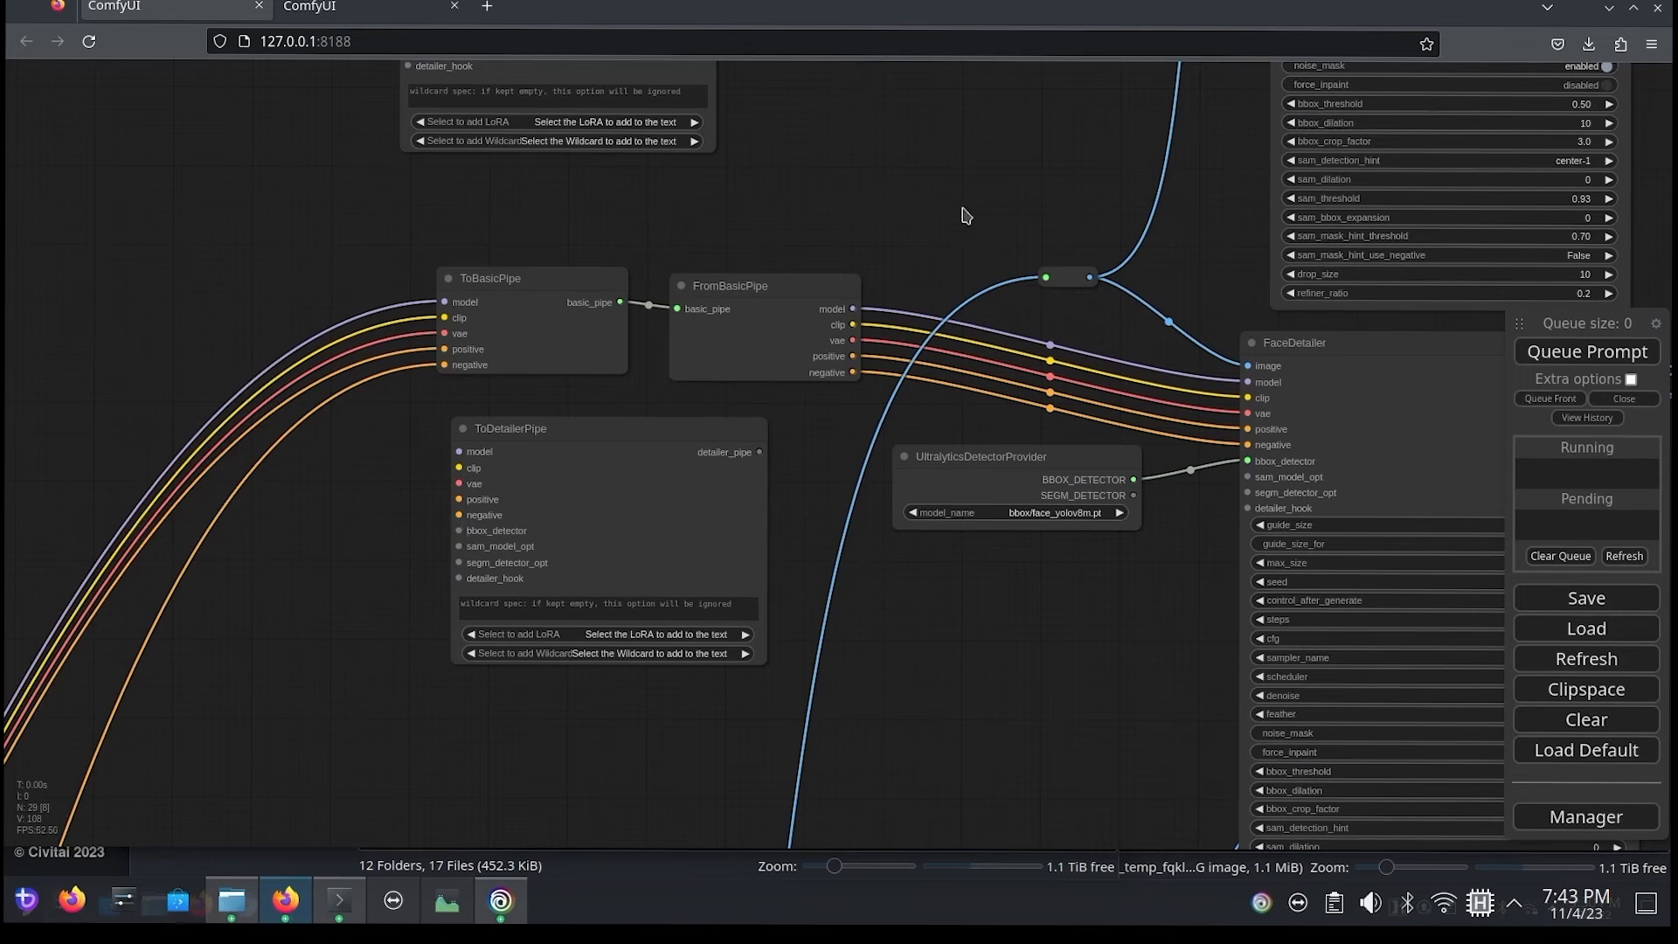
Step: Trace the route from the detailer pipe nodes to FaceDetailer (pipe)'s detailer_pipe input
drag(966, 214, 630, 447)
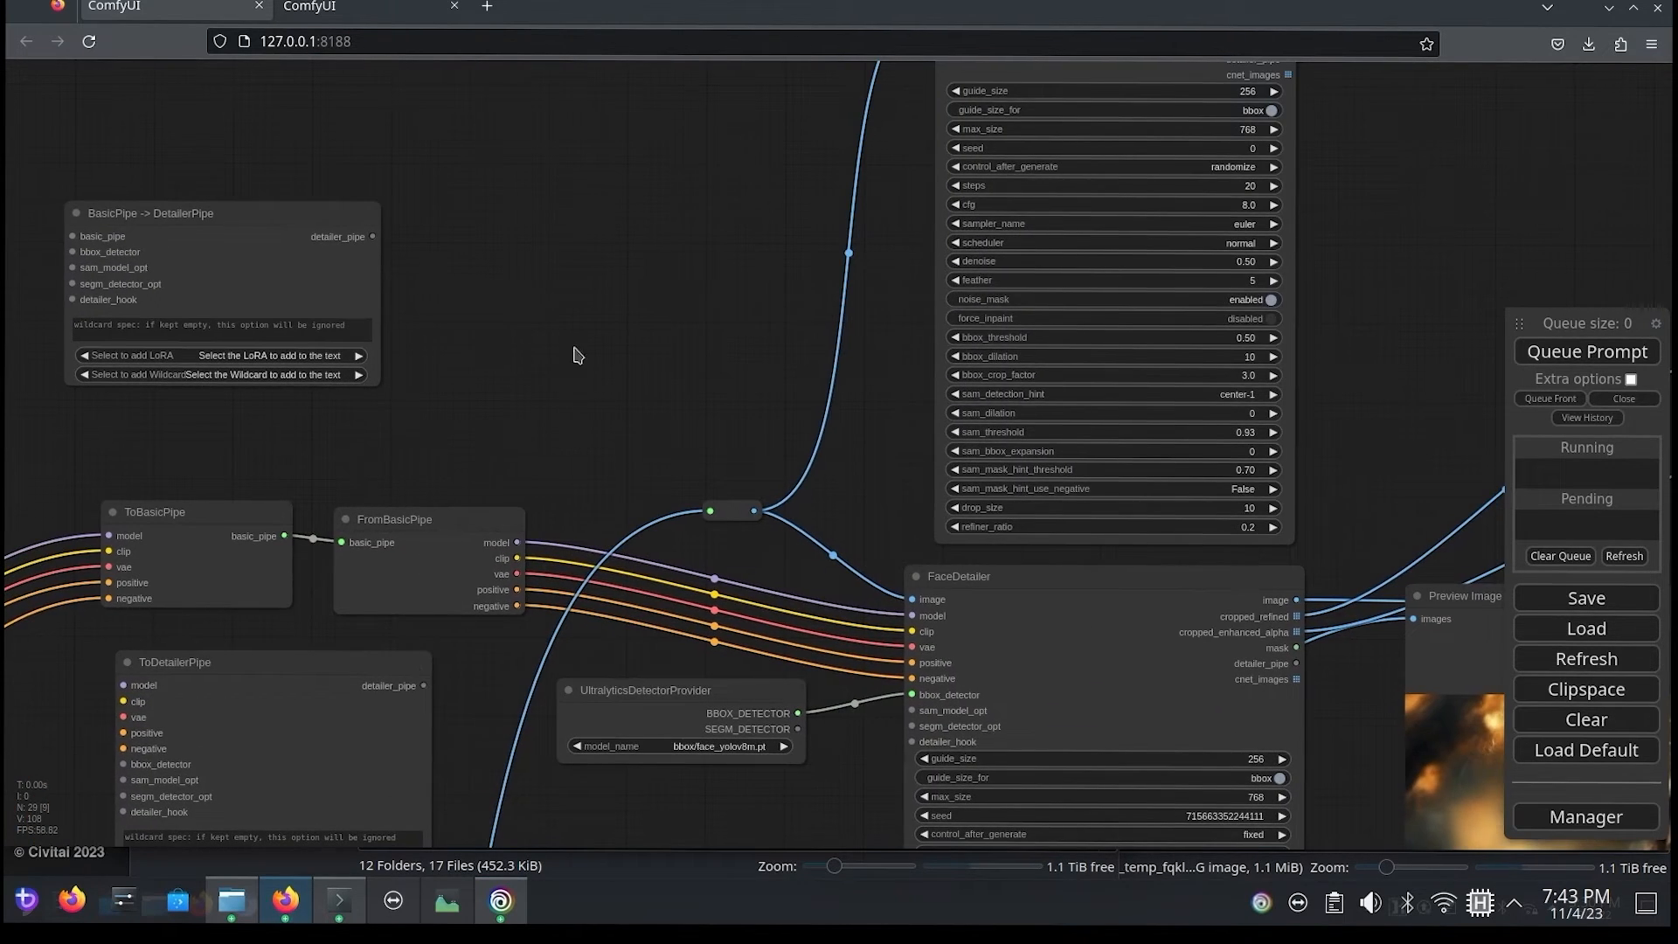
drag(577, 354, 443, 525)
drag(355, 734, 369, 682)
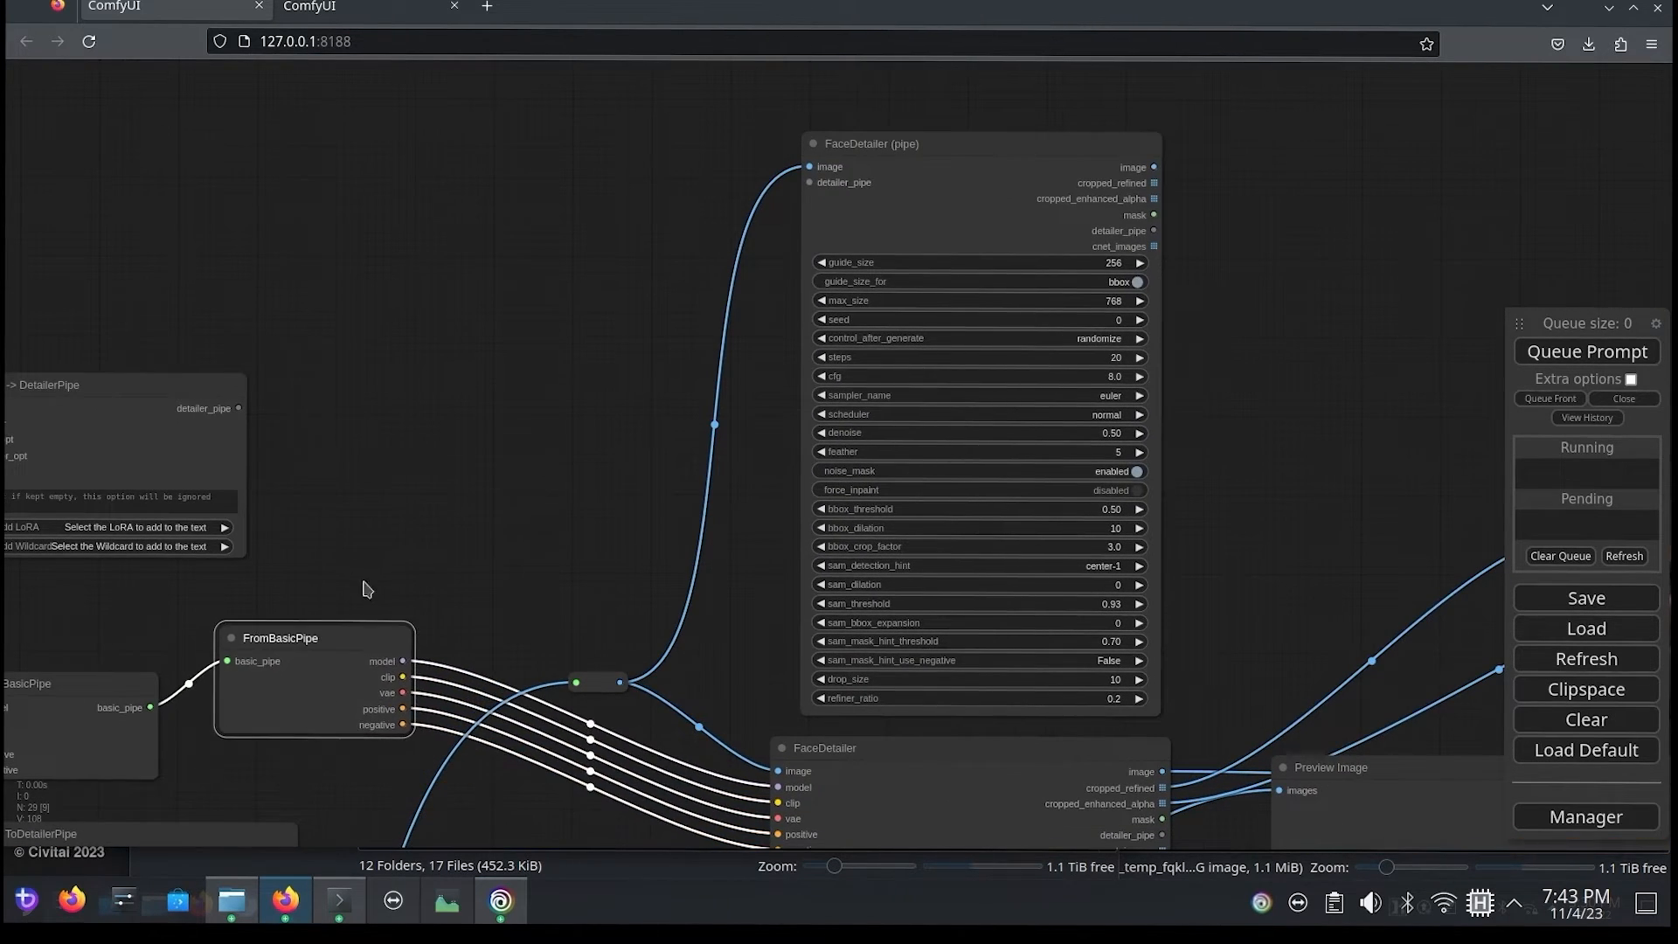
drag(364, 582, 381, 475)
drag(306, 750, 830, 75)
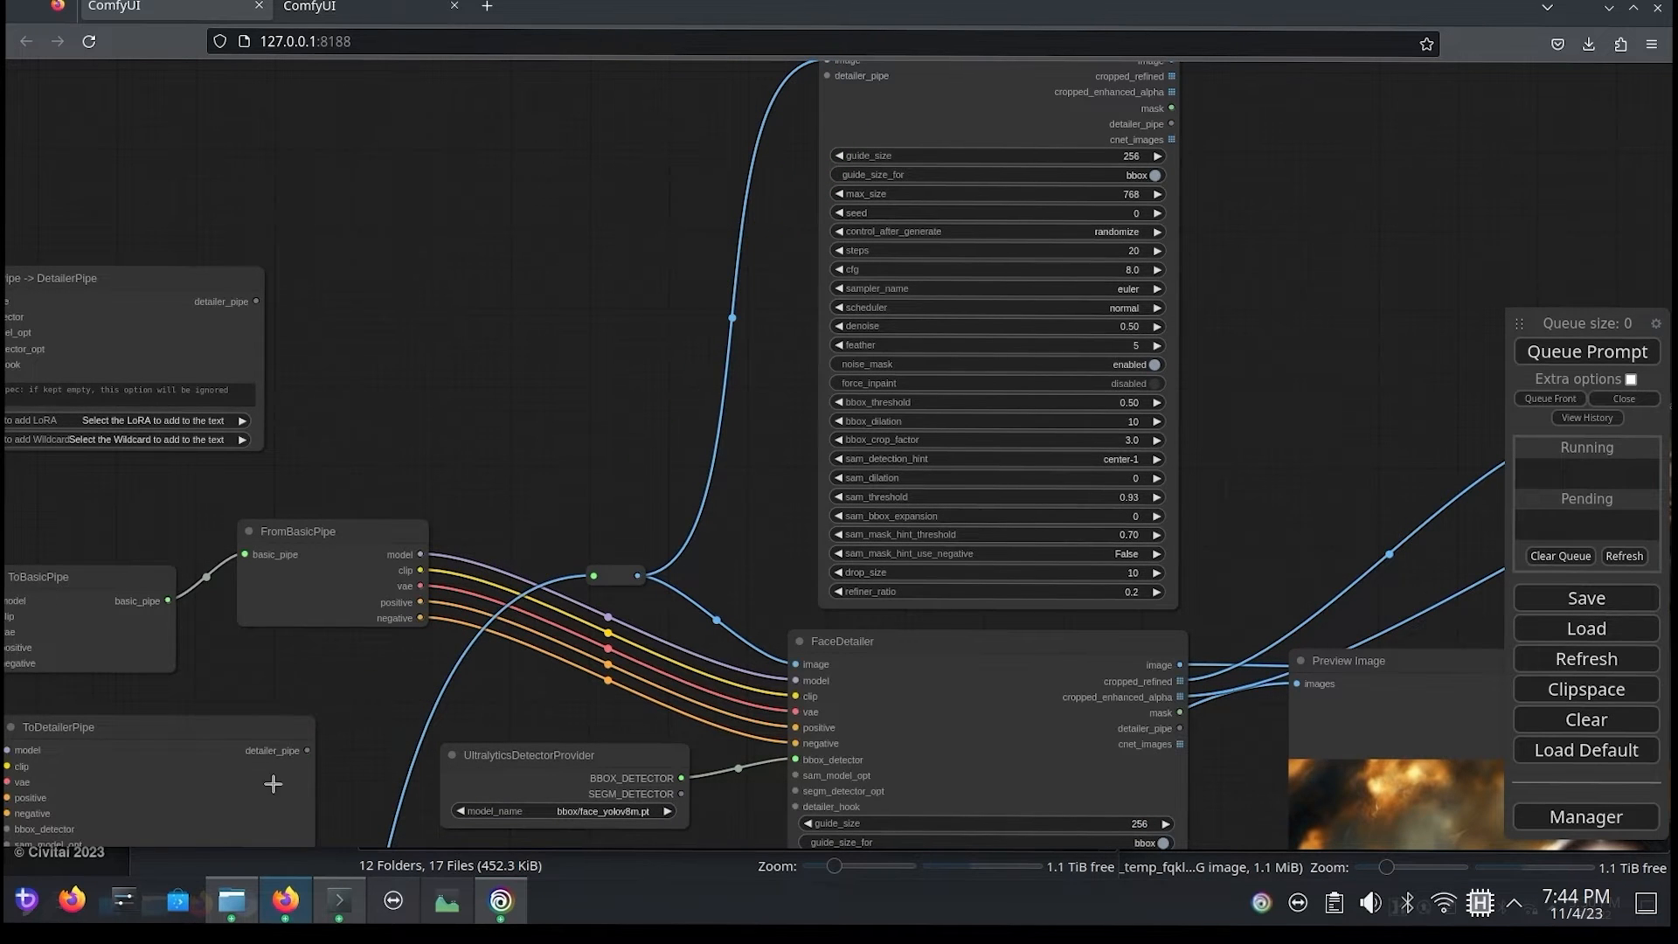
Step: Place ToBasicPipe before BasicPipe -> DetailerPipe, connect their basic_pipe sockets, and delete FromBasicPipe
drag(367, 348, 747, 245)
drag(419, 473, 410, 439)
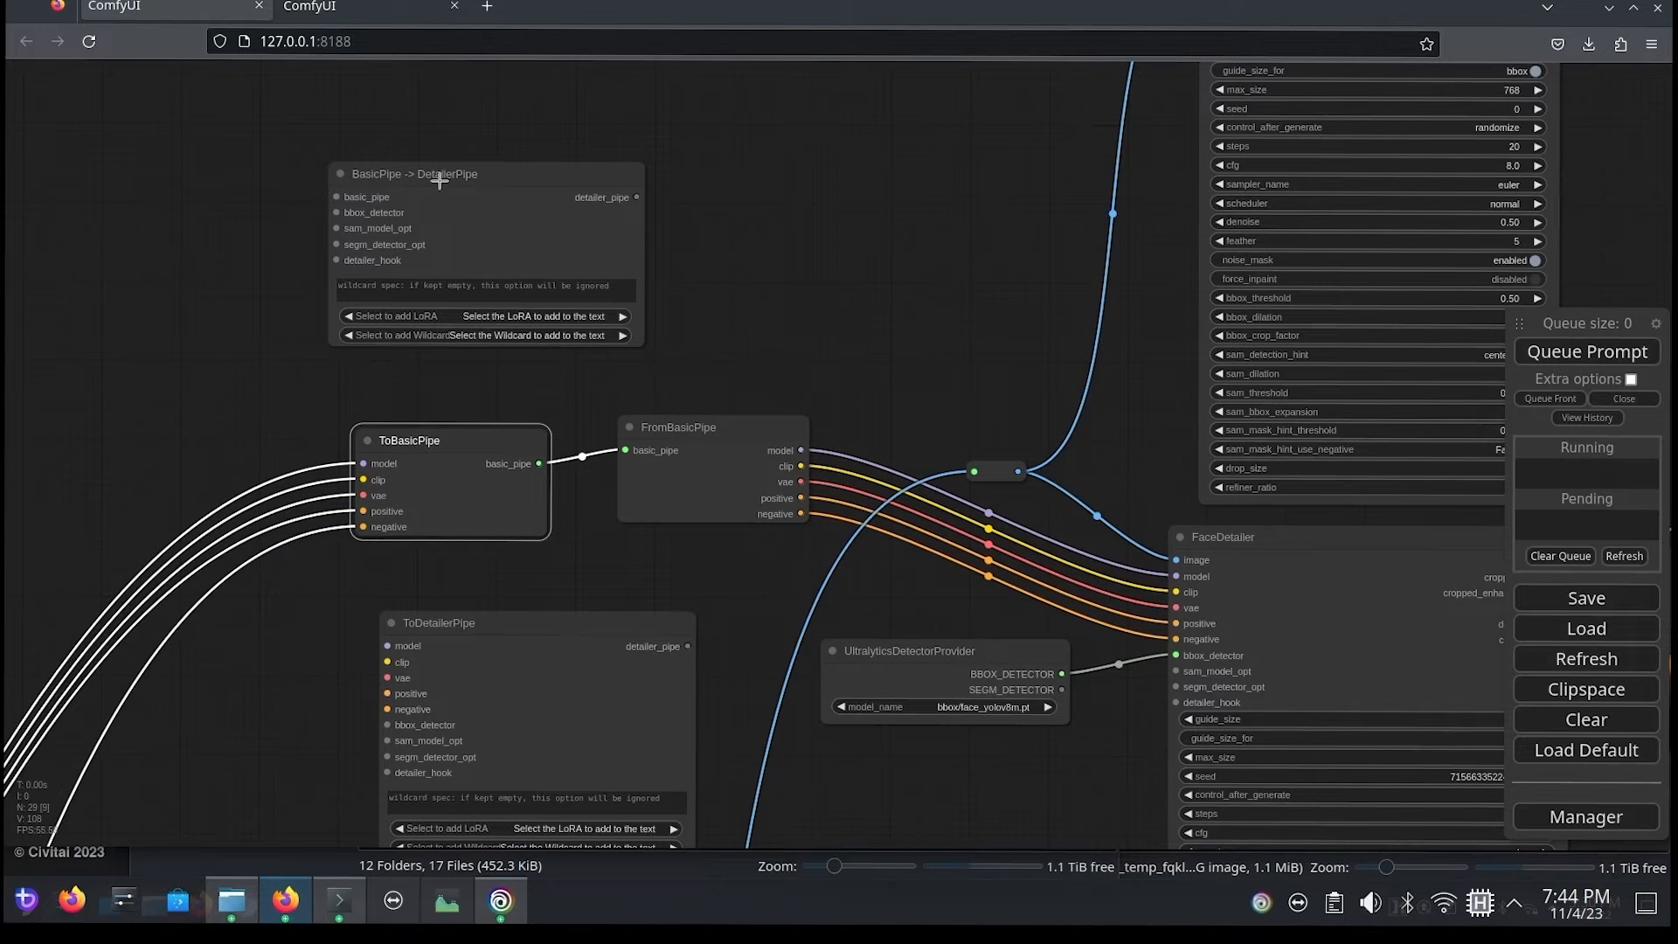
drag(453, 189, 731, 236)
drag(410, 440, 330, 207)
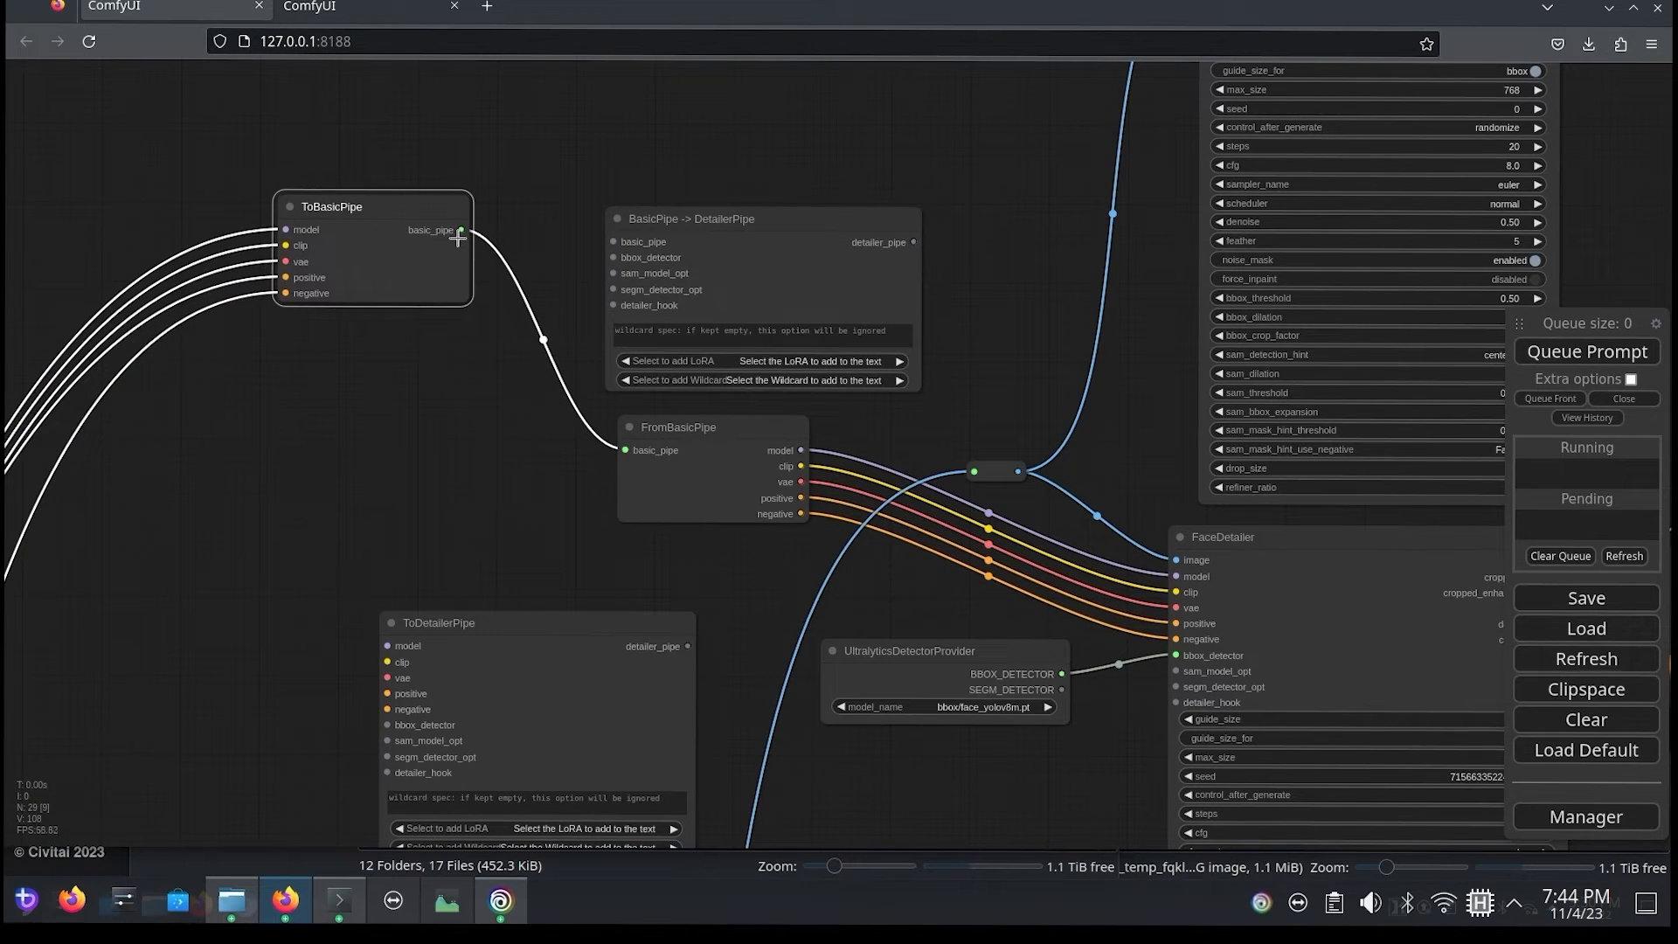
drag(461, 230, 613, 241)
click(681, 474)
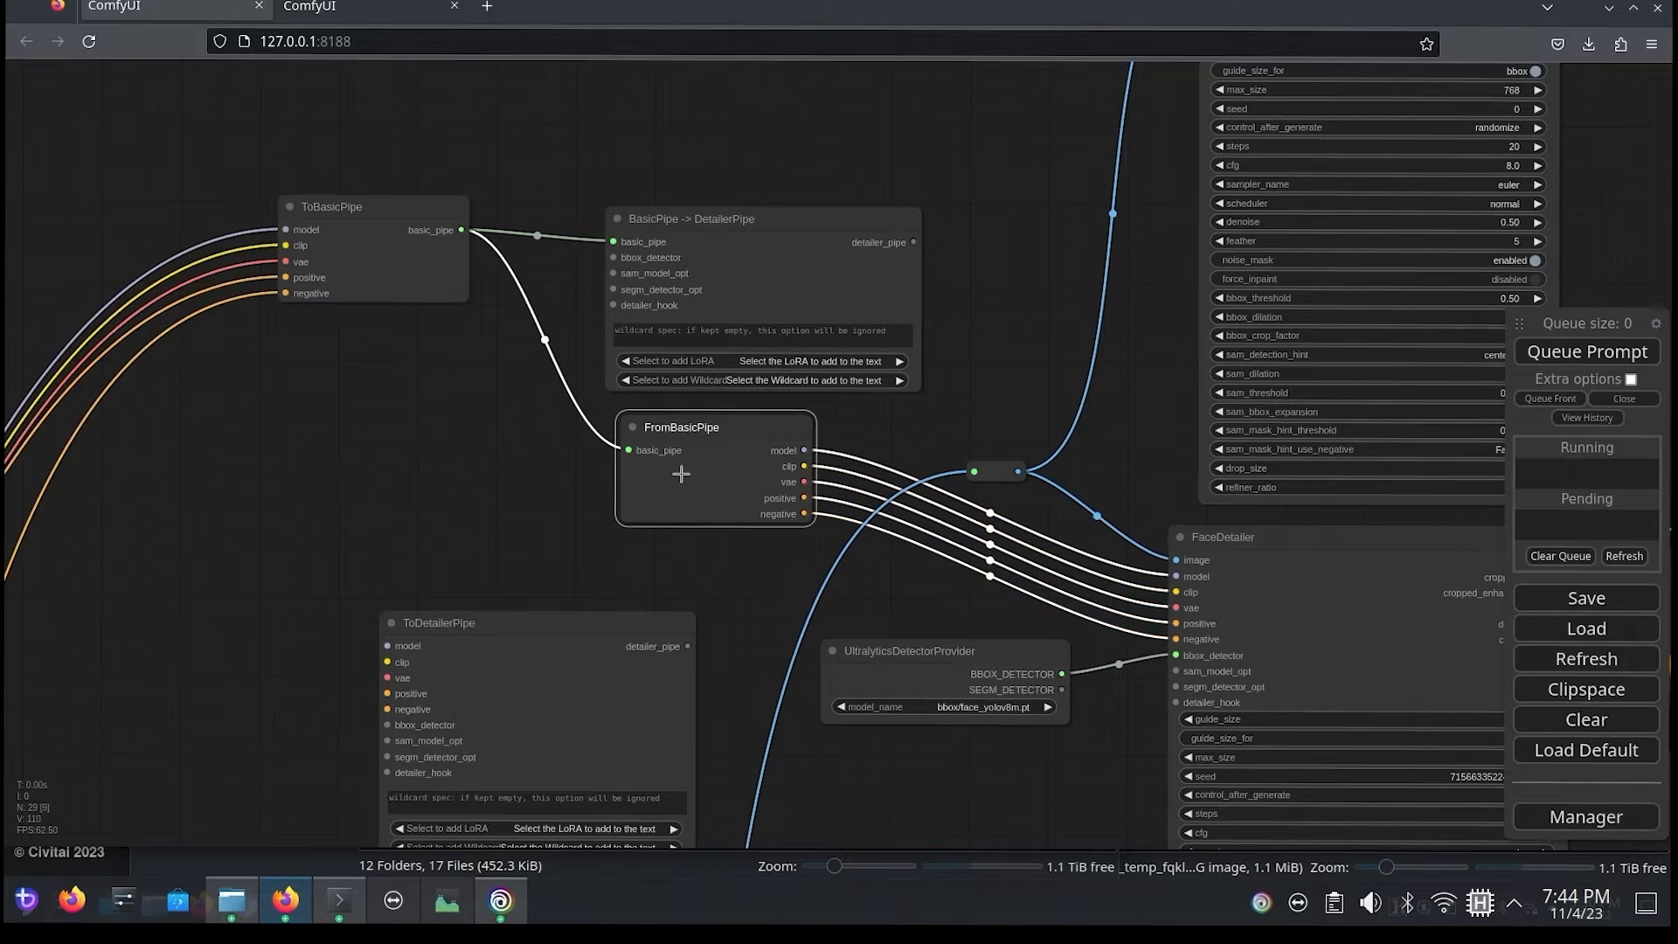
key(Delete)
Step: Move UltralyticsDetectorProvider below ToBasicPipe and connect its BBOX_DETECTOR output to BasicPipe -> DetailerPipe's bbox_detector
drag(800, 153, 854, 211)
click(916, 699)
drag(914, 696, 495, 524)
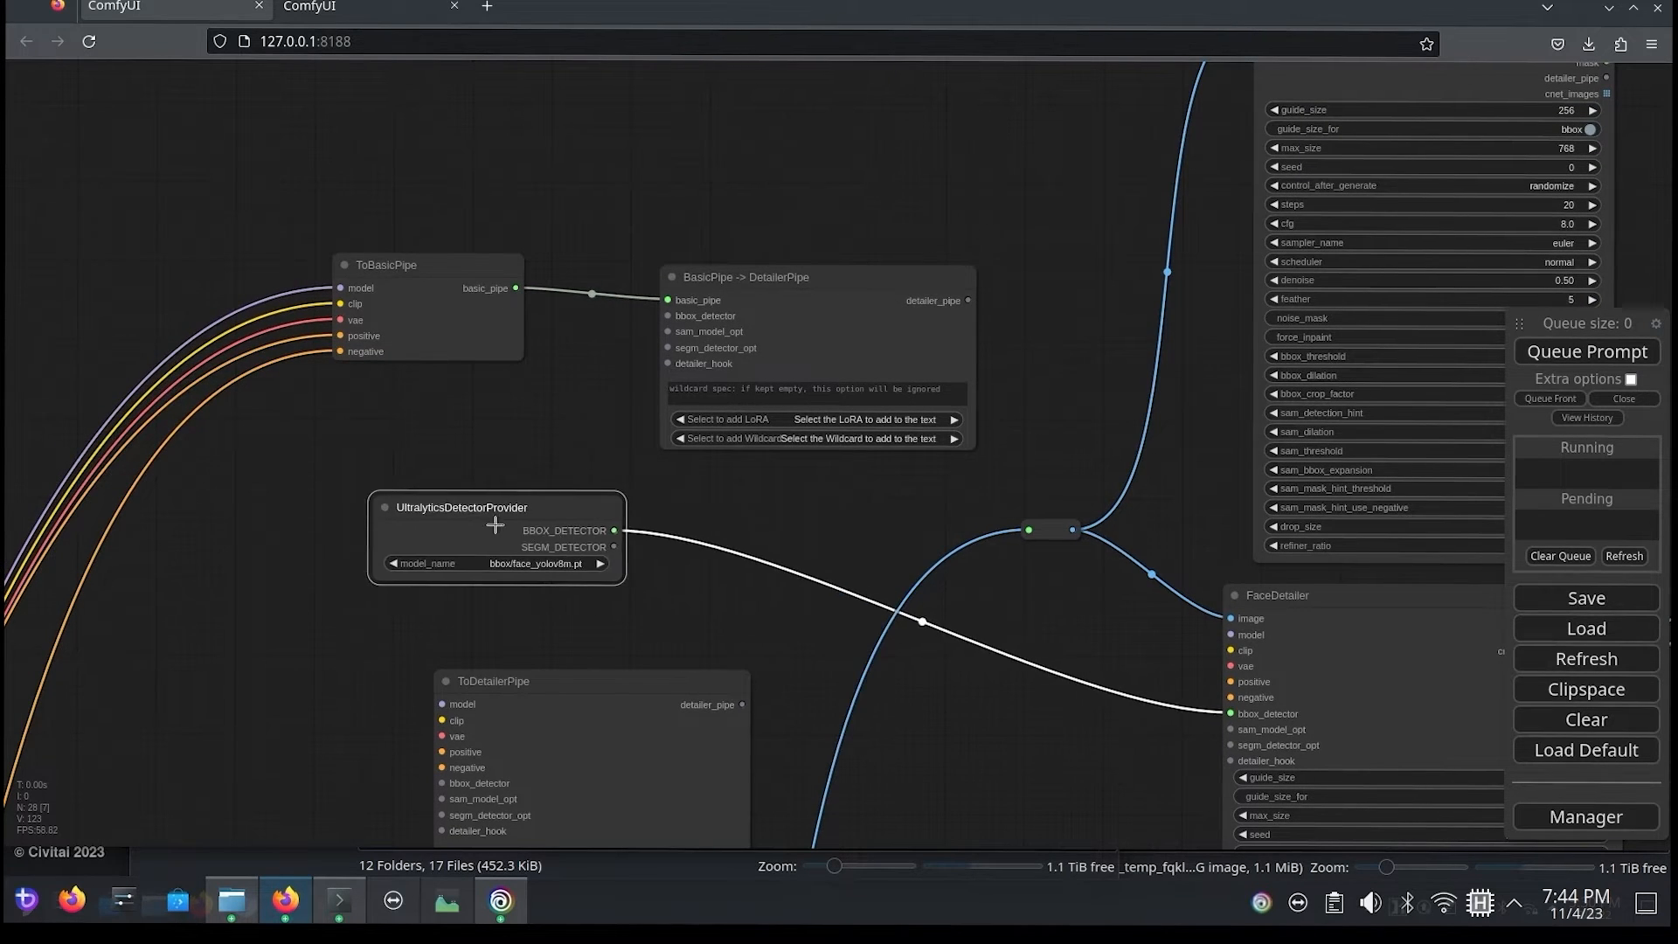
drag(597, 531, 669, 316)
Step: Connect BasicPipe -> DetailerPipe's detailer_pipe output to FaceDetailer (pipe) and delete the original FaceDetailer node
drag(1022, 303, 821, 170)
drag(550, 581, 642, 245)
click(1028, 441)
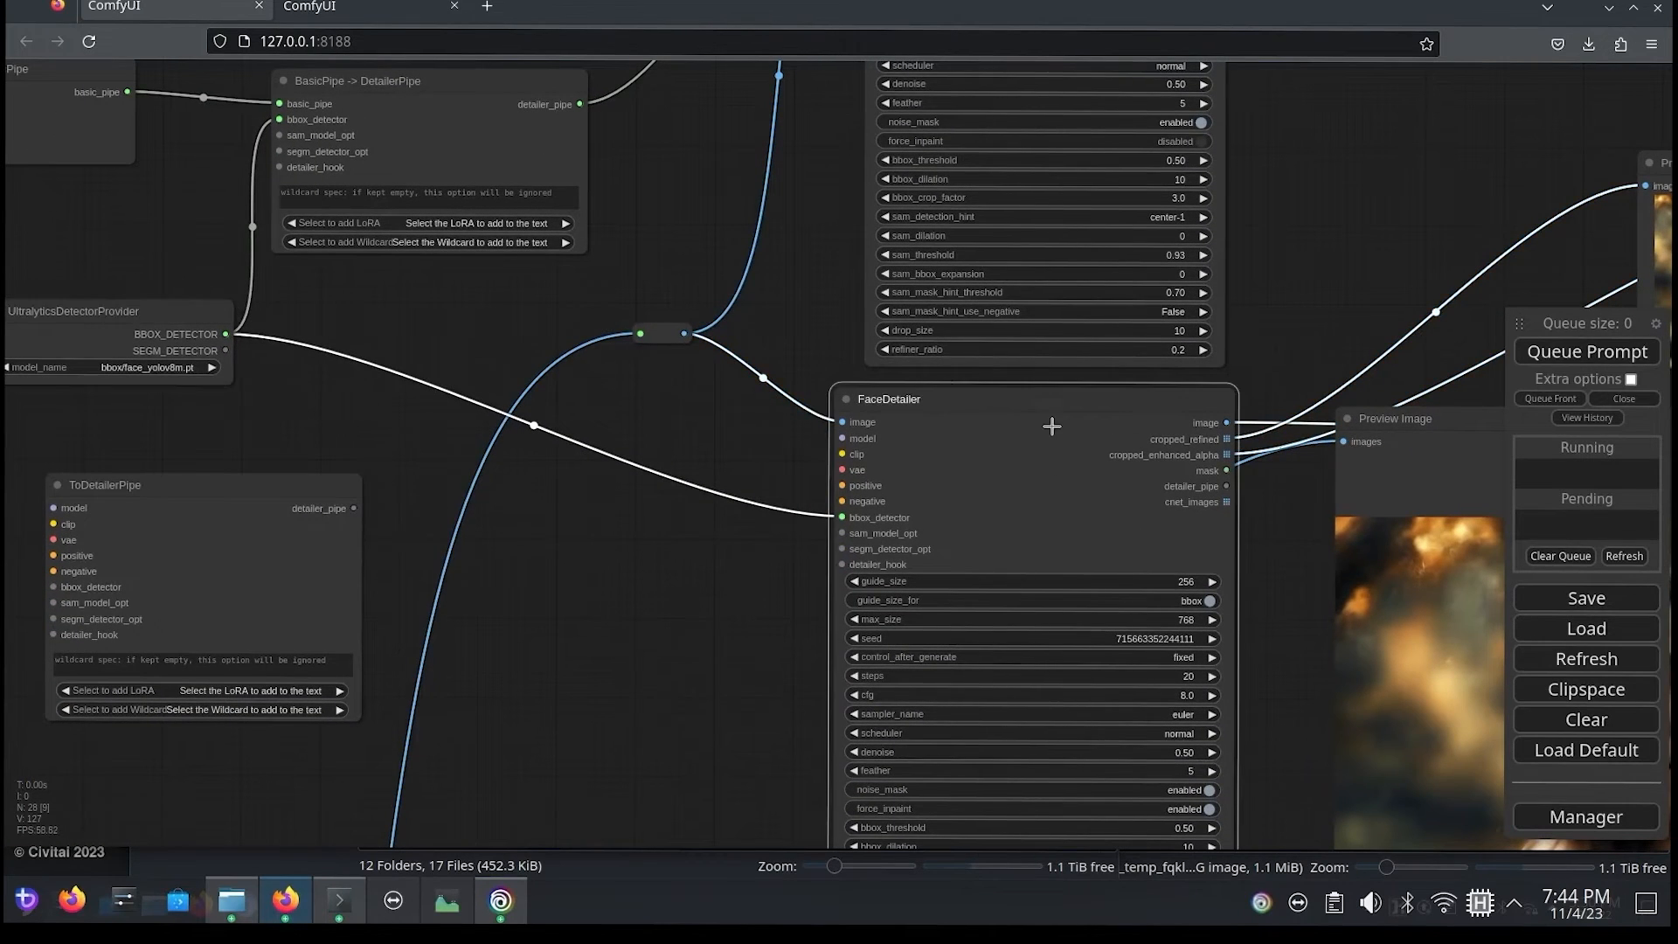
key(Delete)
Step: Connect FaceDetailer (pipe)'s image output to the second large preview, and cropped_refined and cropped_enhanced_alpha to the two small Preview Image nodes
drag(1348, 255, 675, 559)
drag(559, 128, 1316, 751)
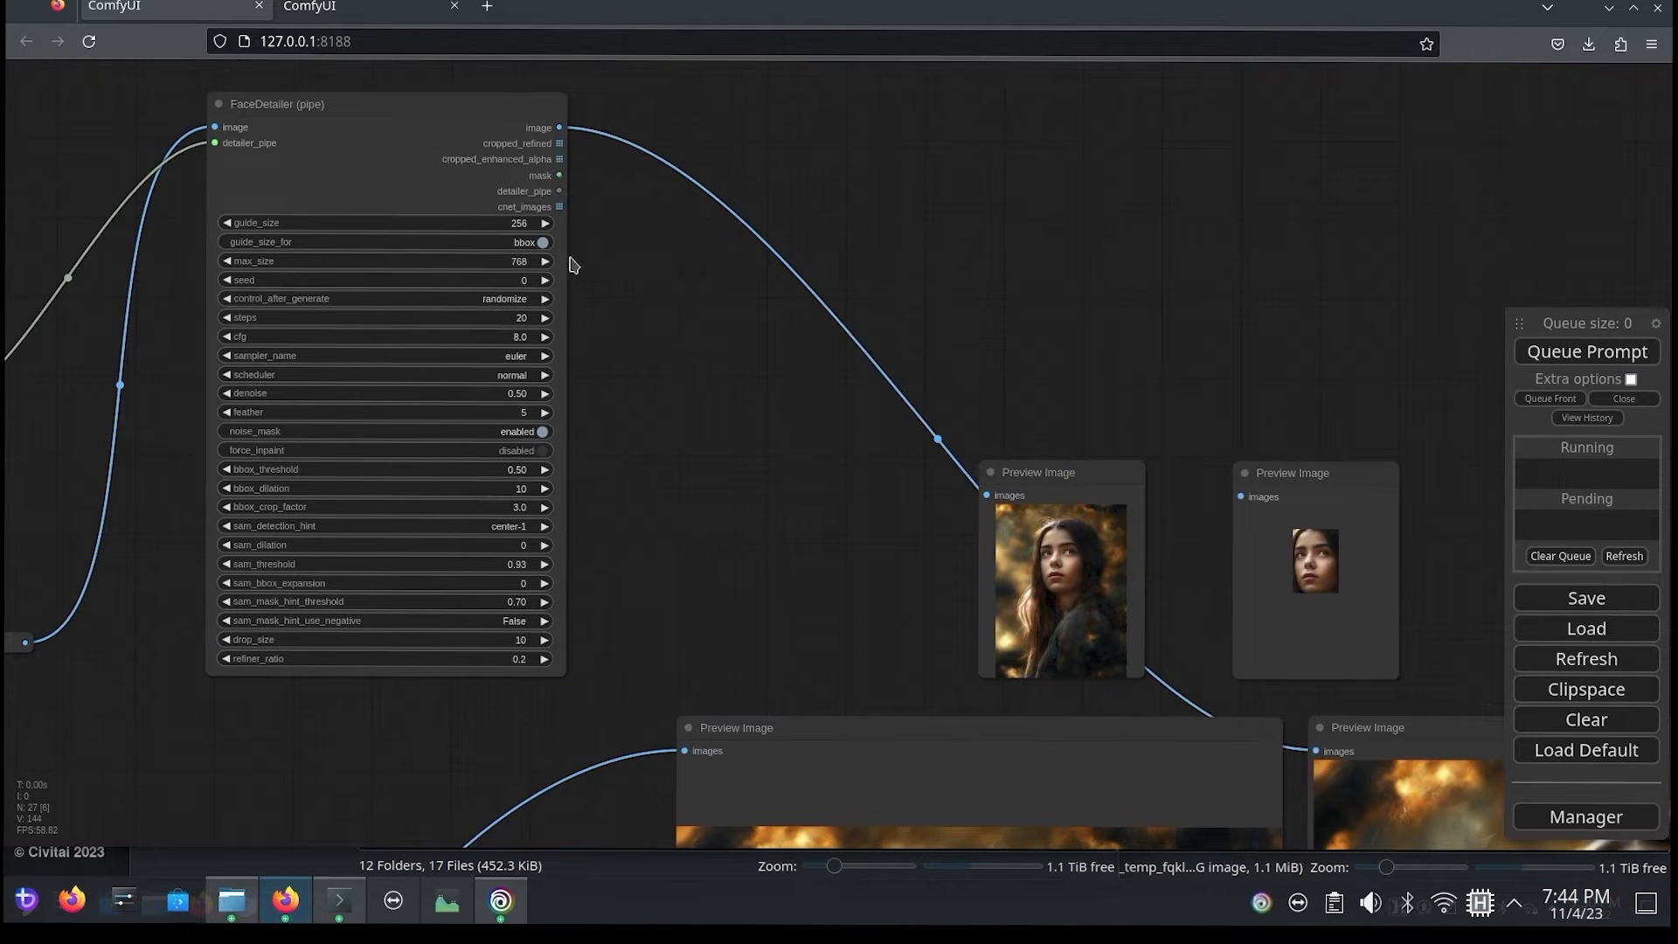
drag(559, 144, 987, 495)
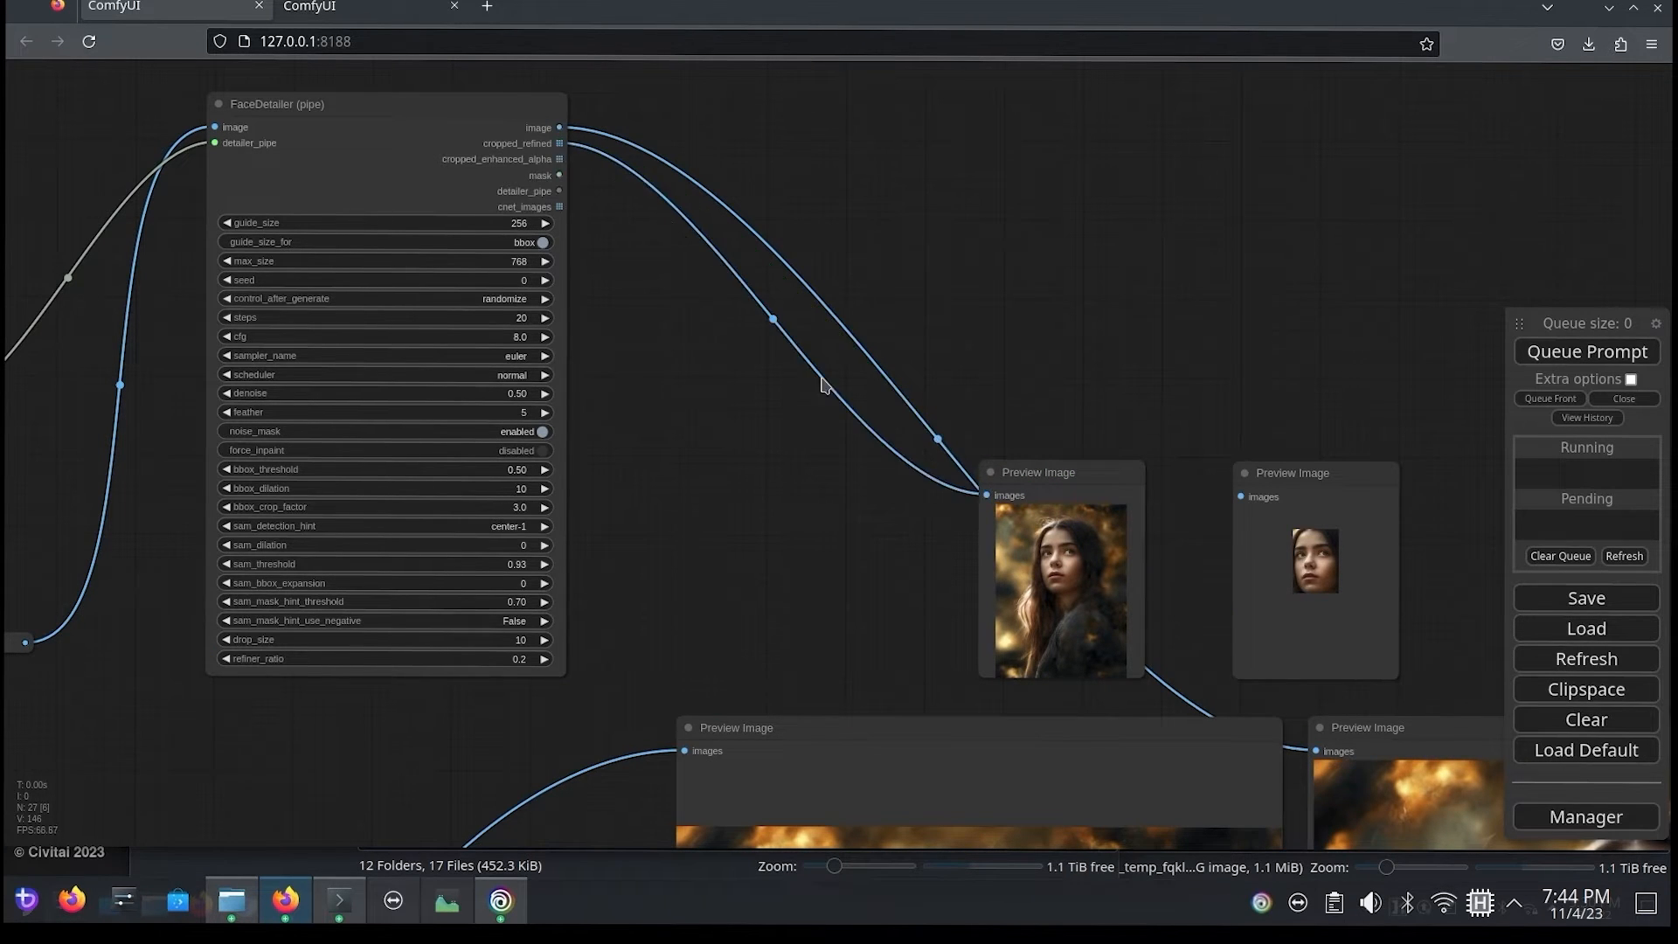
drag(557, 160, 1241, 496)
Step: Move the two small Preview Image nodes closer to FaceDetailer (pipe), keeping them side by side
drag(1005, 485, 676, 483)
drag(1276, 482, 965, 502)
drag(1175, 480, 1491, 502)
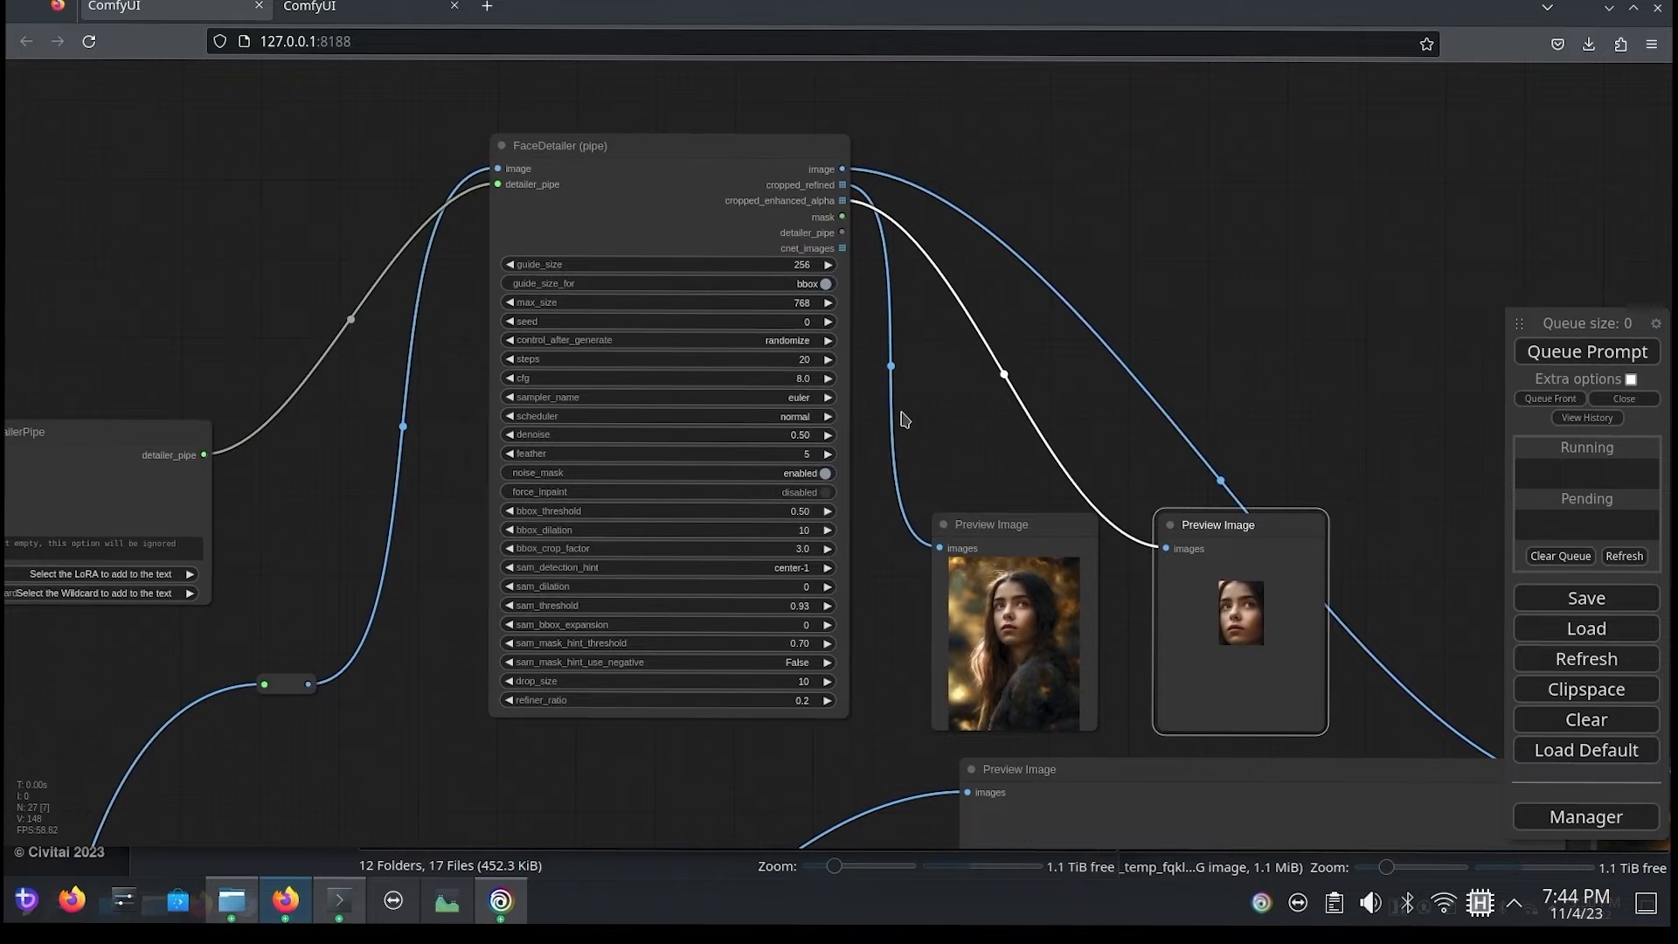
Step: Queue the prompt and check the preview images produced by FaceDetailer (pipe)
drag(253, 280, 44, 284)
drag(1092, 371, 924, 251)
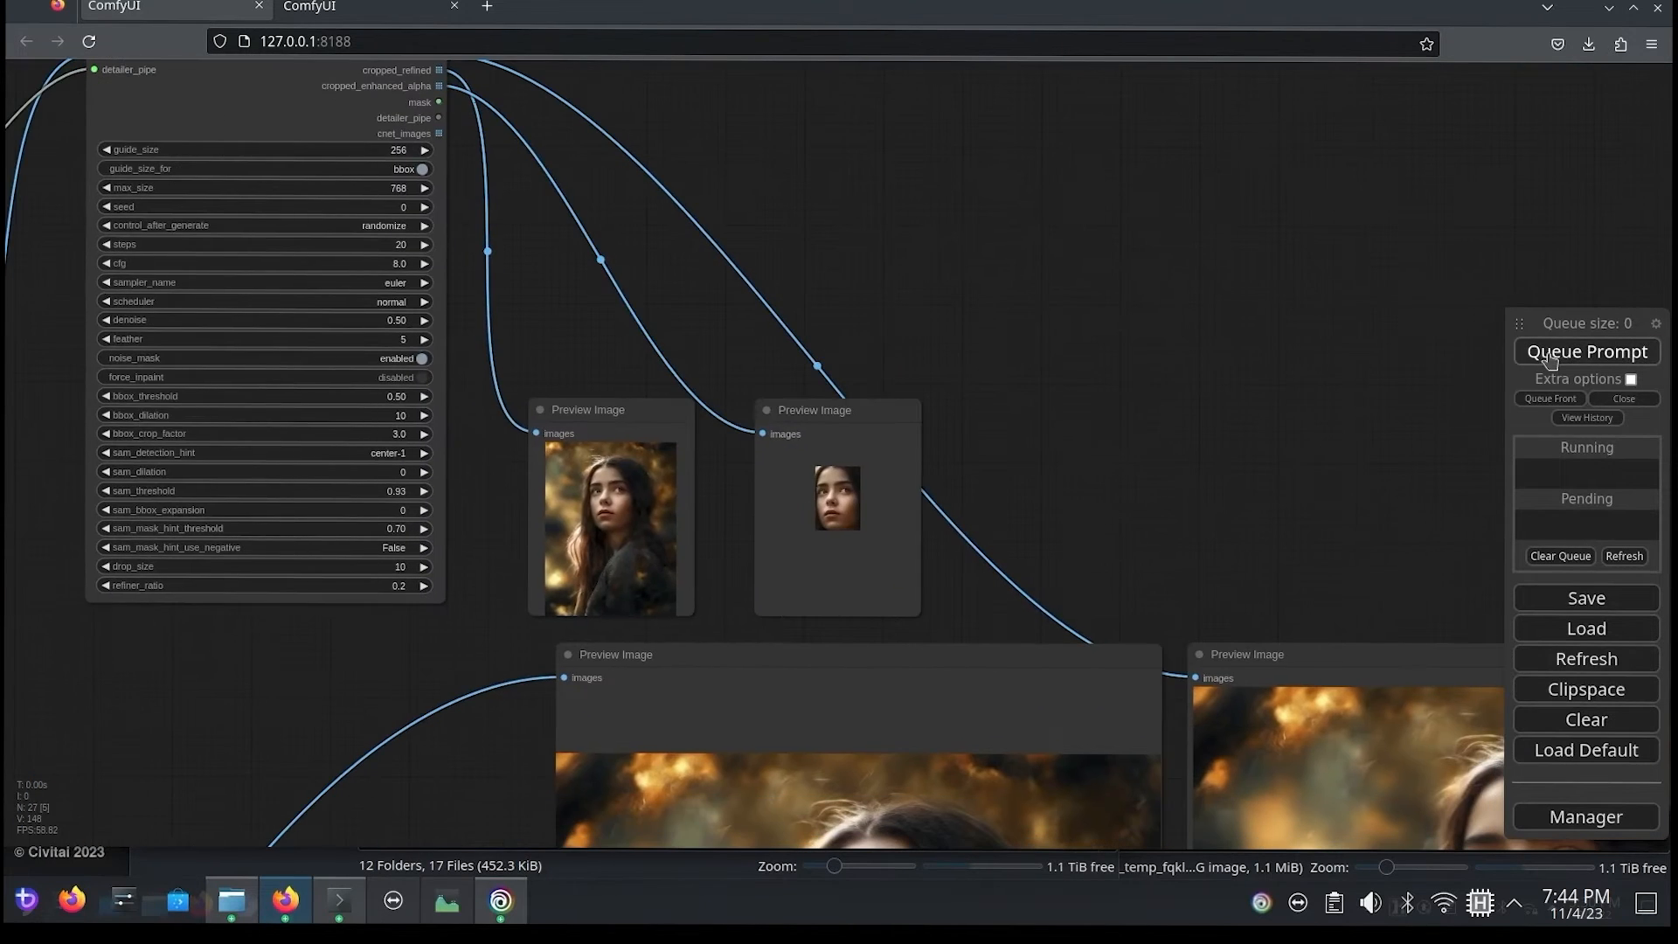
click(1549, 354)
drag(1111, 390, 893, 130)
drag(958, 195, 1282, 535)
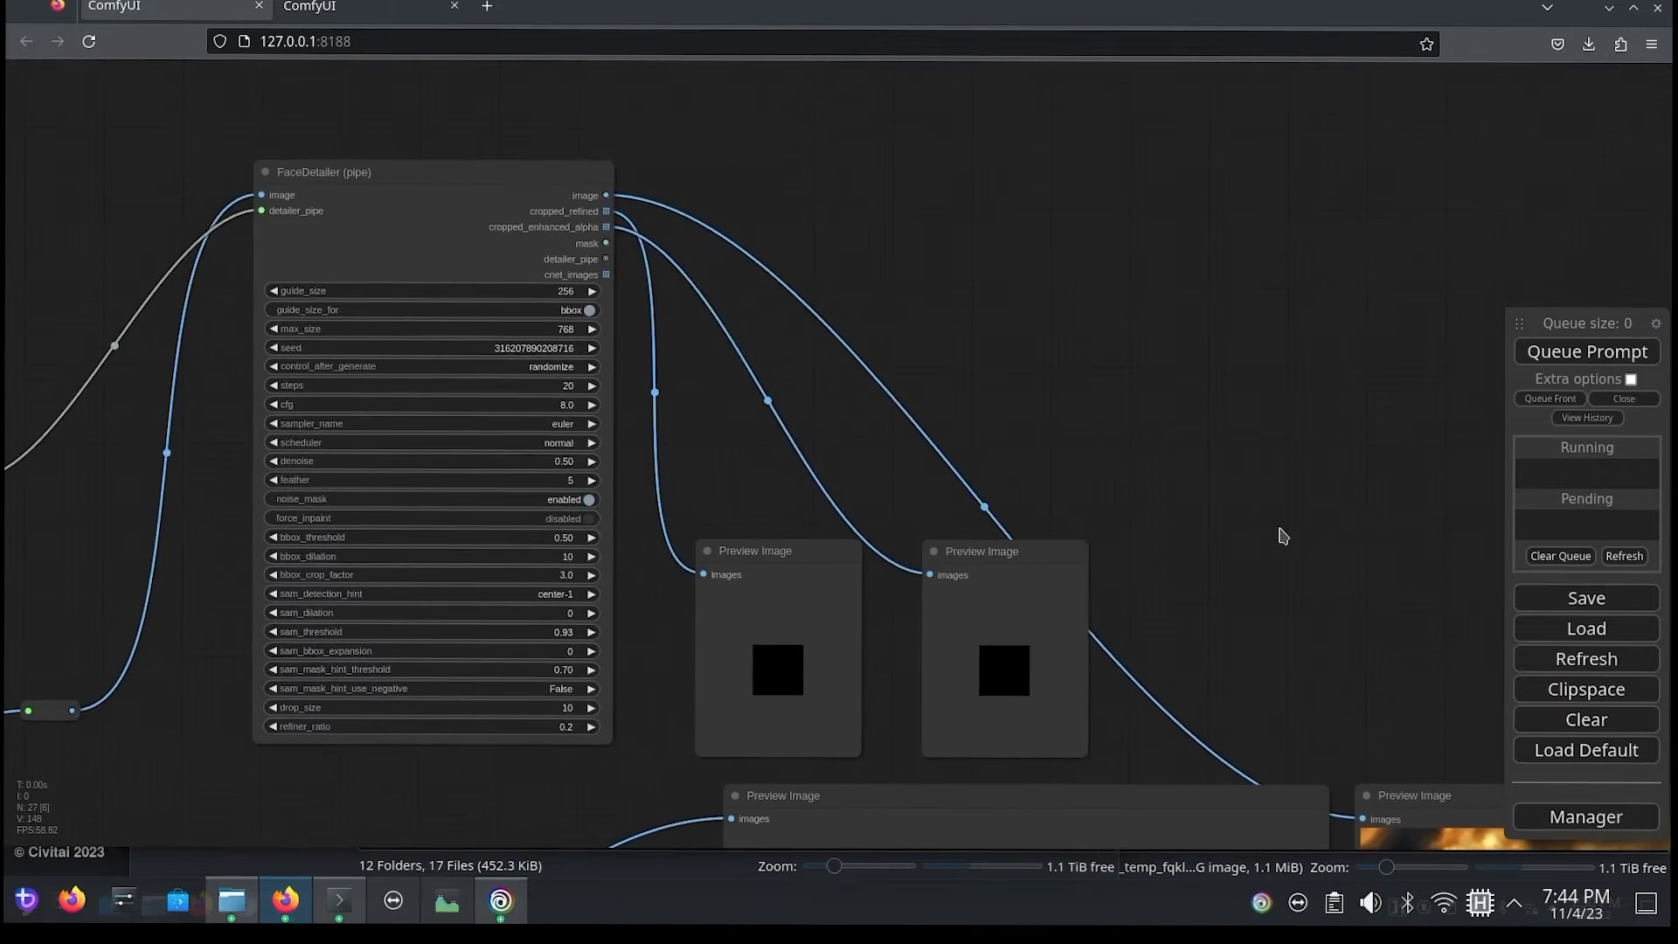
Step: Enable force_inpaint on FaceDetailer (pipe) and queue the prompt again
drag(1305, 682, 1335, 715)
drag(963, 342, 1053, 262)
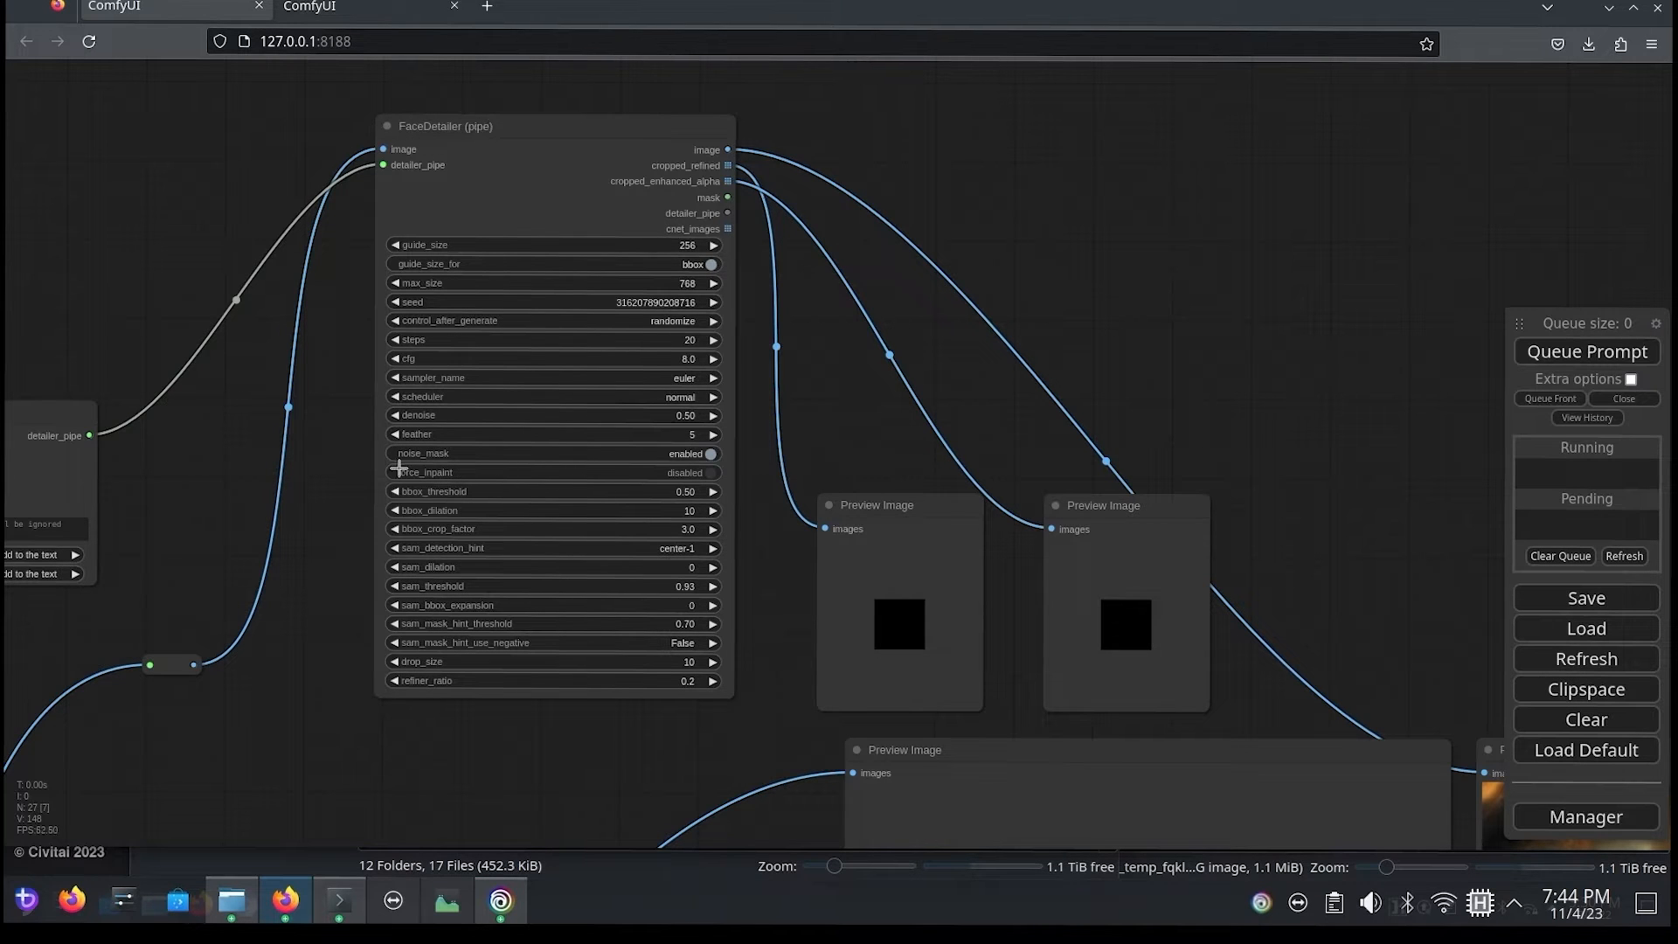
click(686, 483)
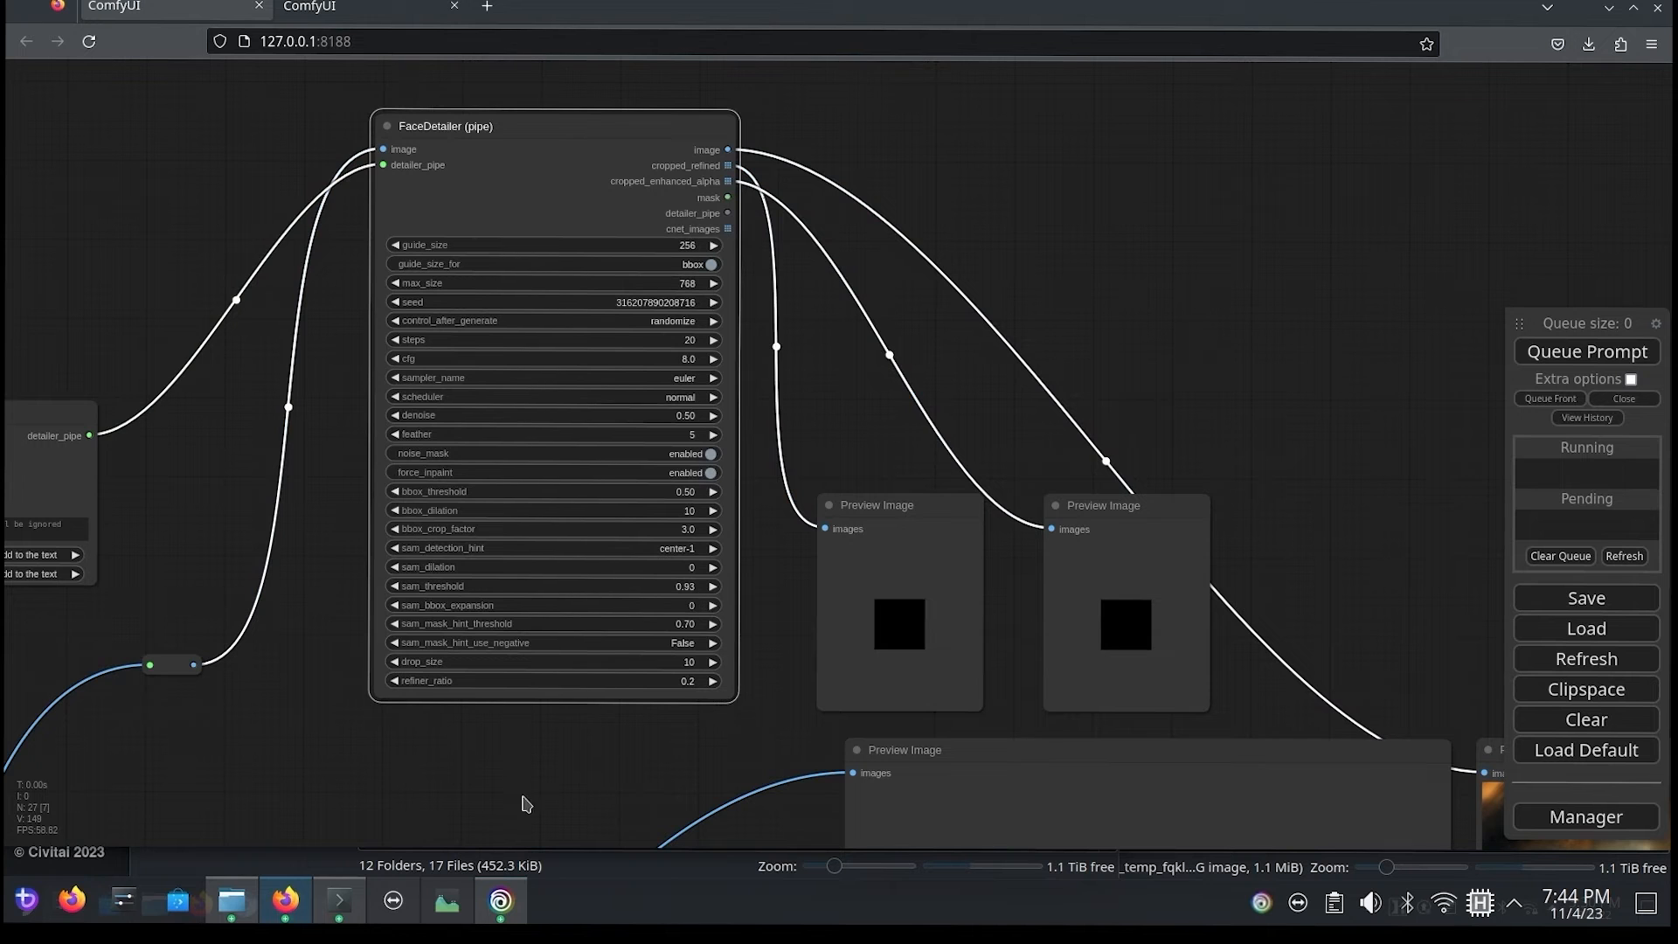
click(1564, 366)
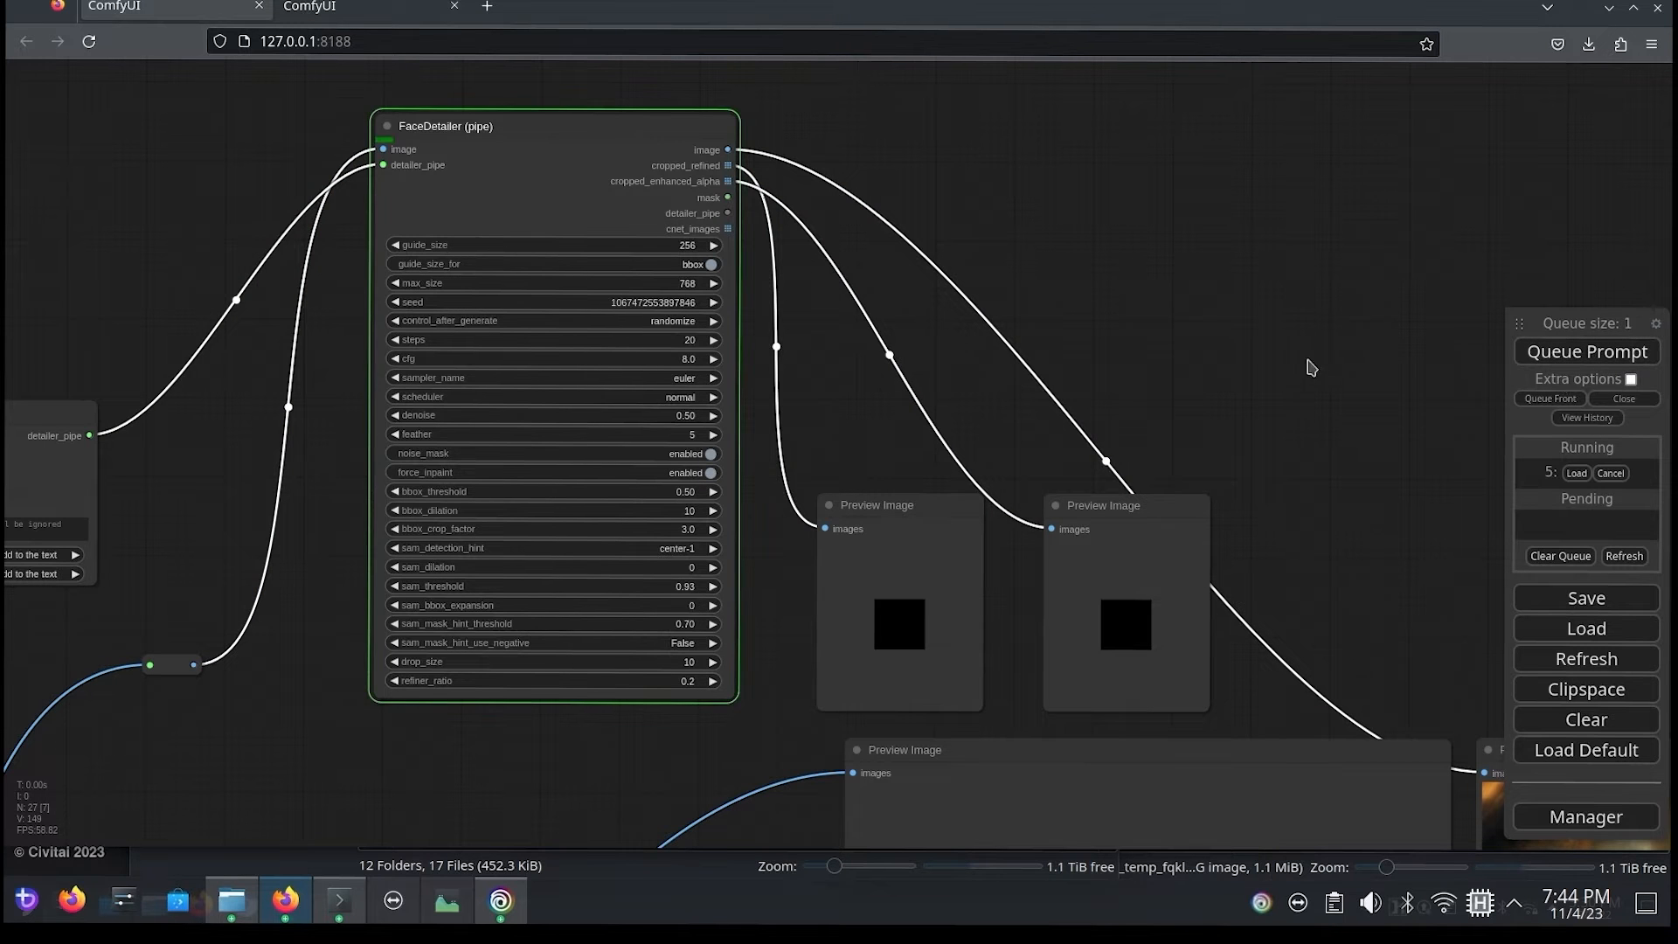
Step: Compare the two large portrait previews, examining the detailed face's eyes and skin up close
drag(1354, 403, 1163, 332)
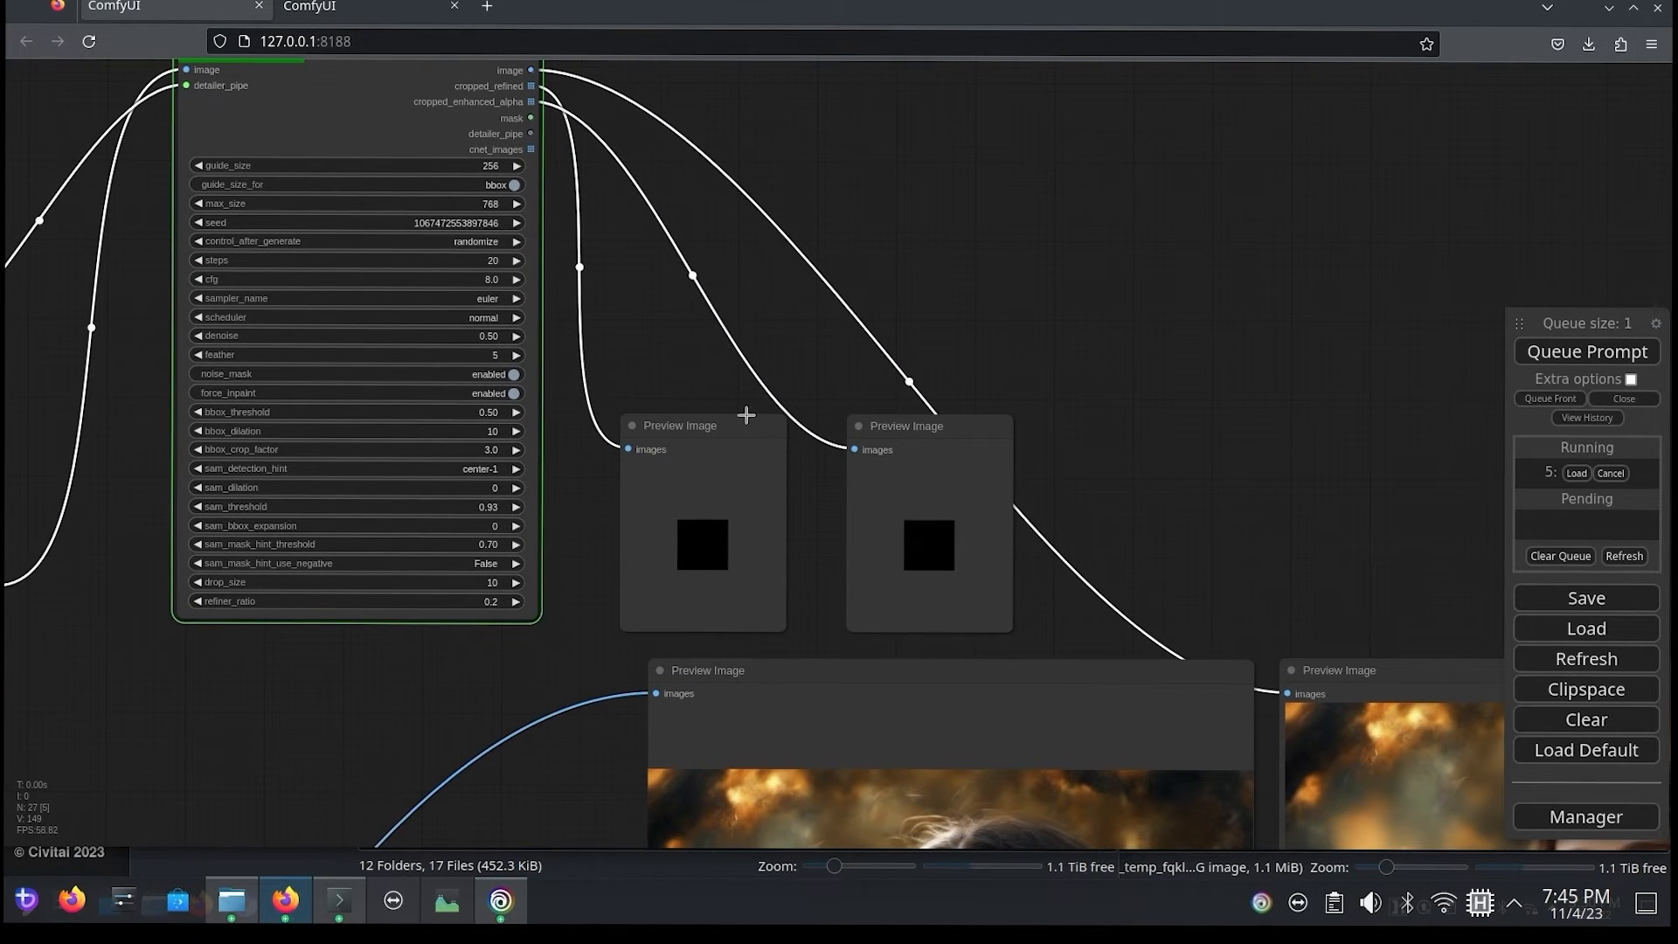
drag(1192, 415, 778, 92)
drag(1000, 255, 880, 161)
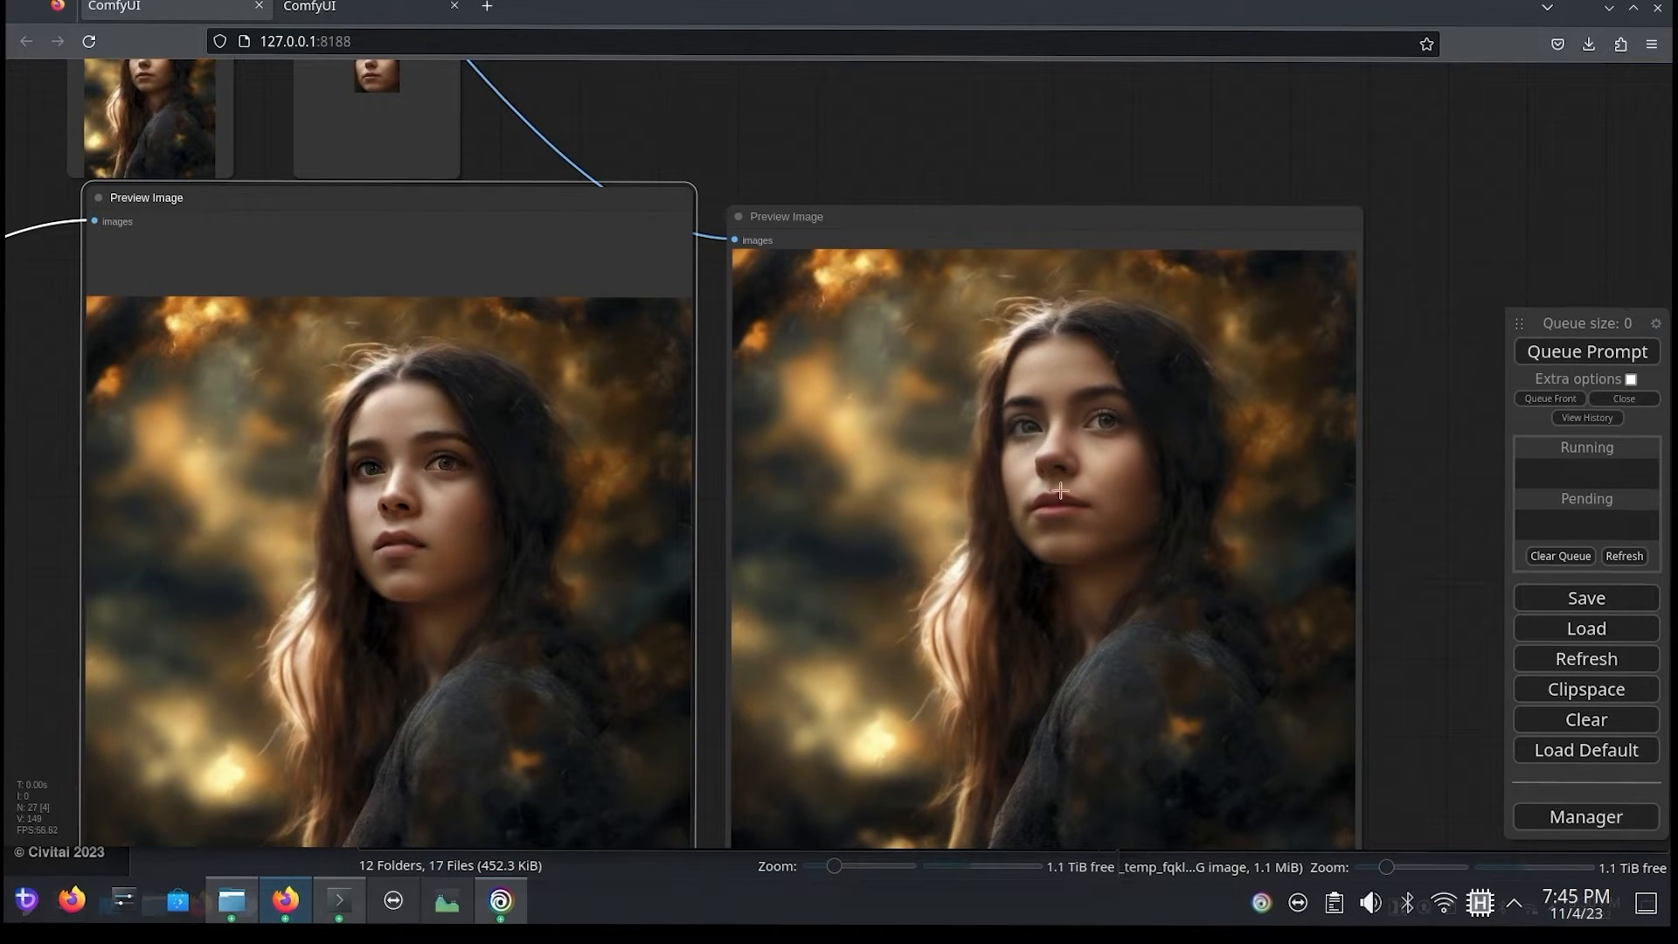
scroll(1097, 538, up, 7)
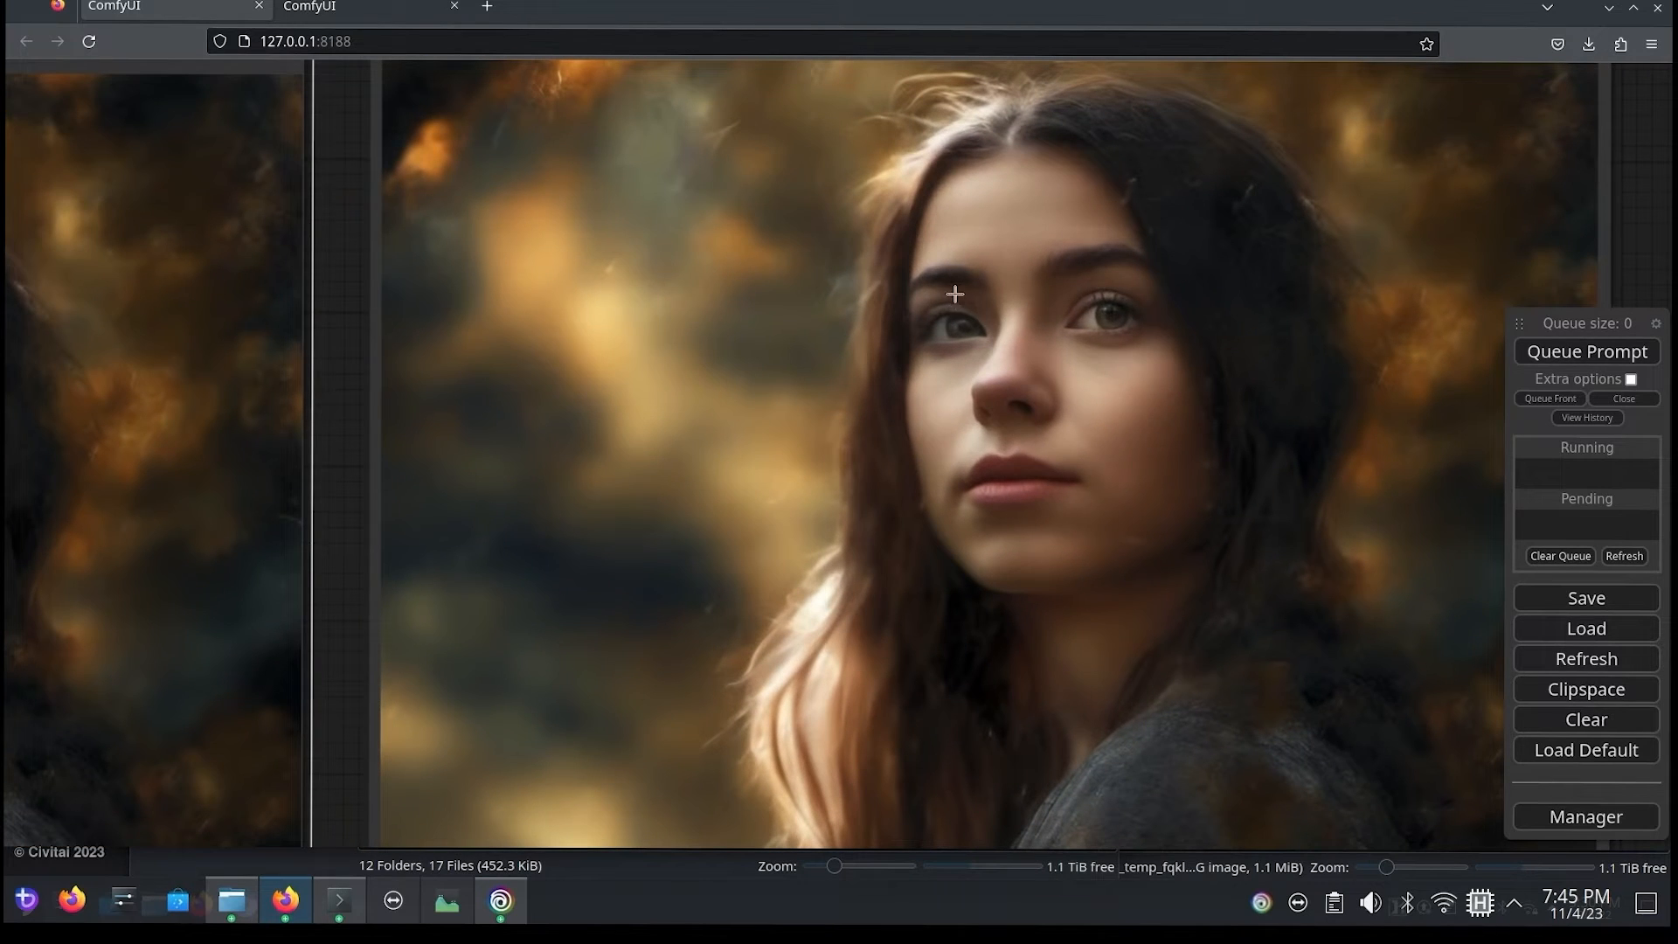
scroll(995, 272, down, 10)
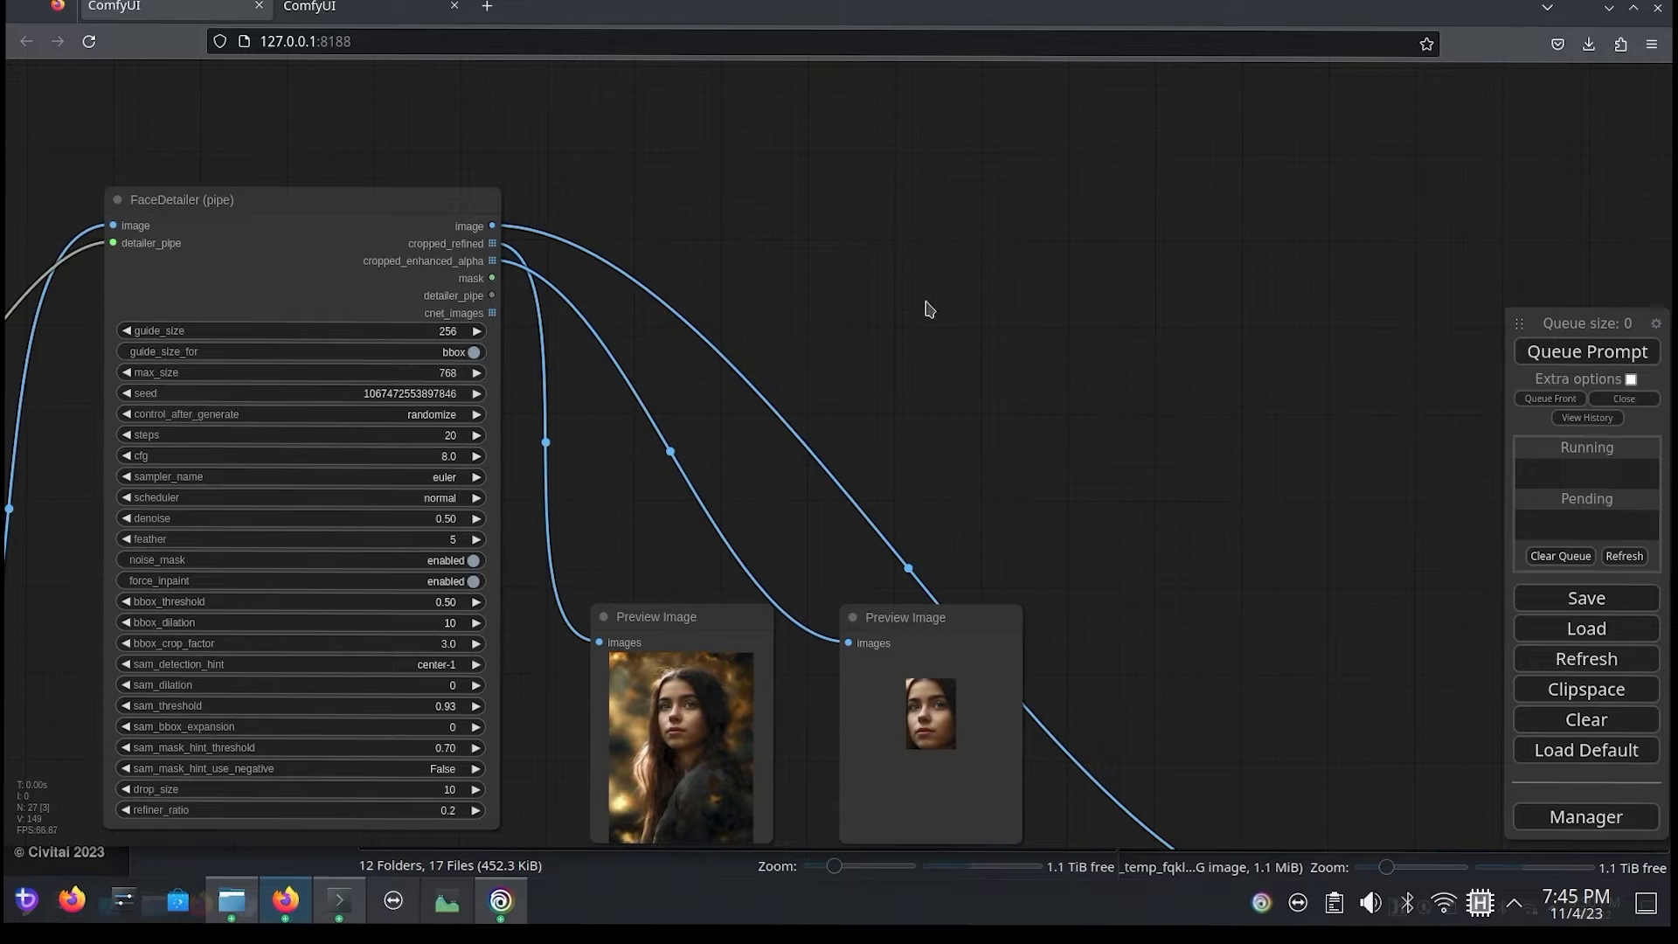
Step: Clone the FaceDetailer (pipe) node and place the copy beyond the two small Preview Image nodes
right_click(367, 232)
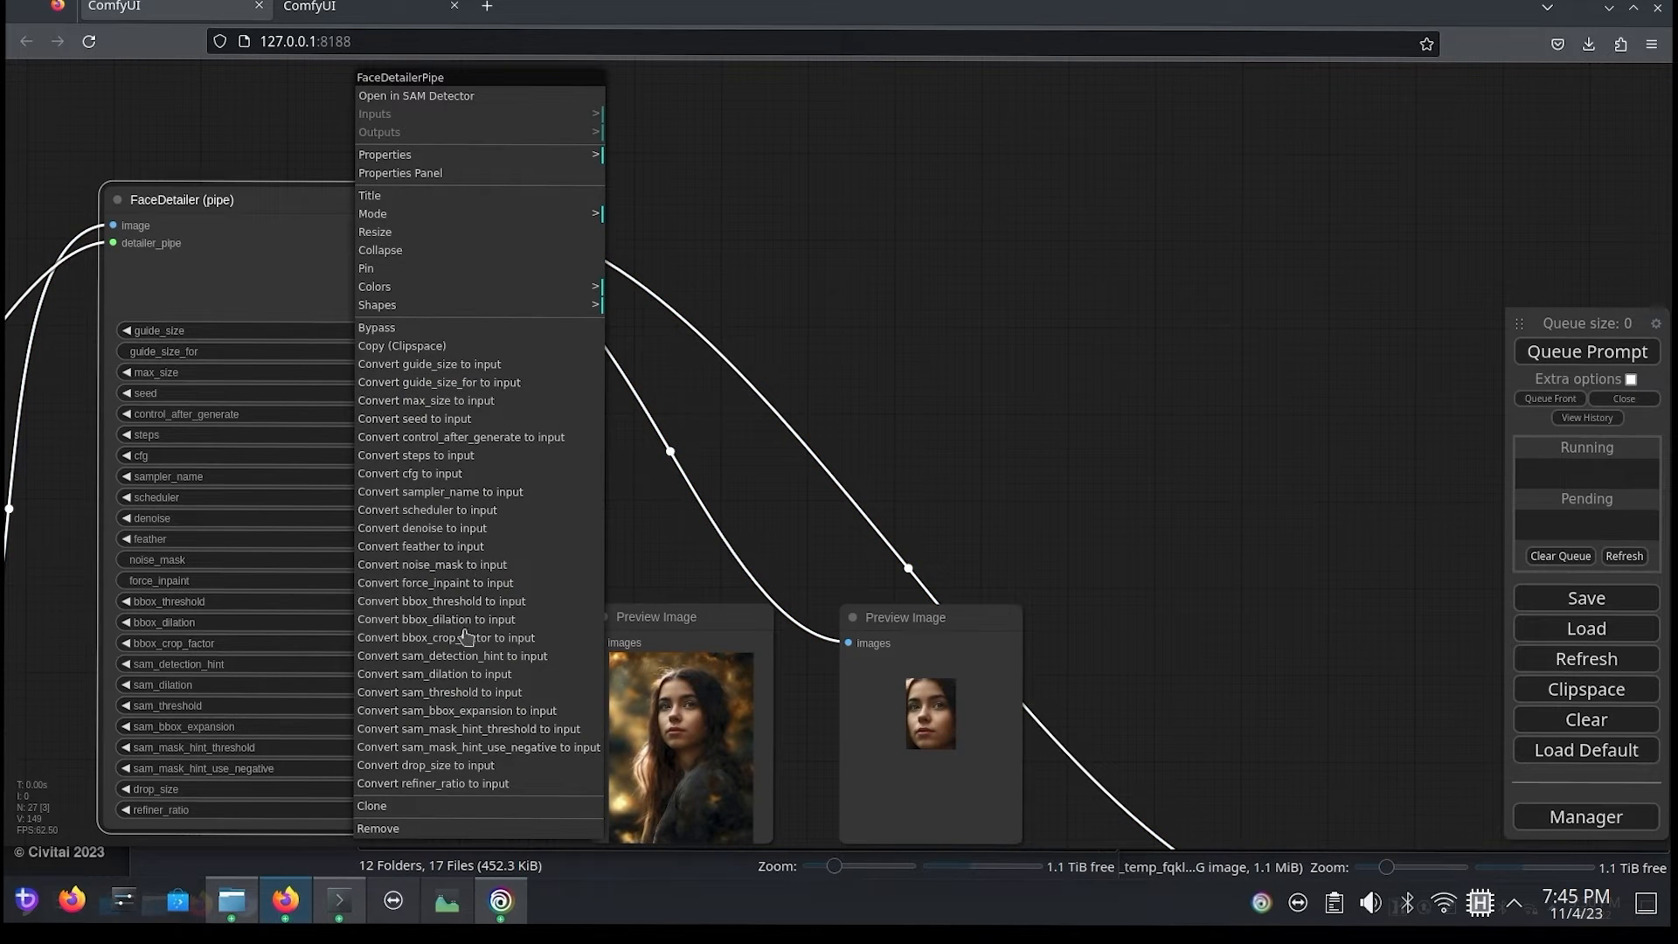
click(419, 805)
mouse_move(207, 267)
mouse_down()
mouse_move(918, 236)
mouse_move(1186, 240)
mouse_move(1217, 282)
mouse_up()
drag(958, 251, 715, 216)
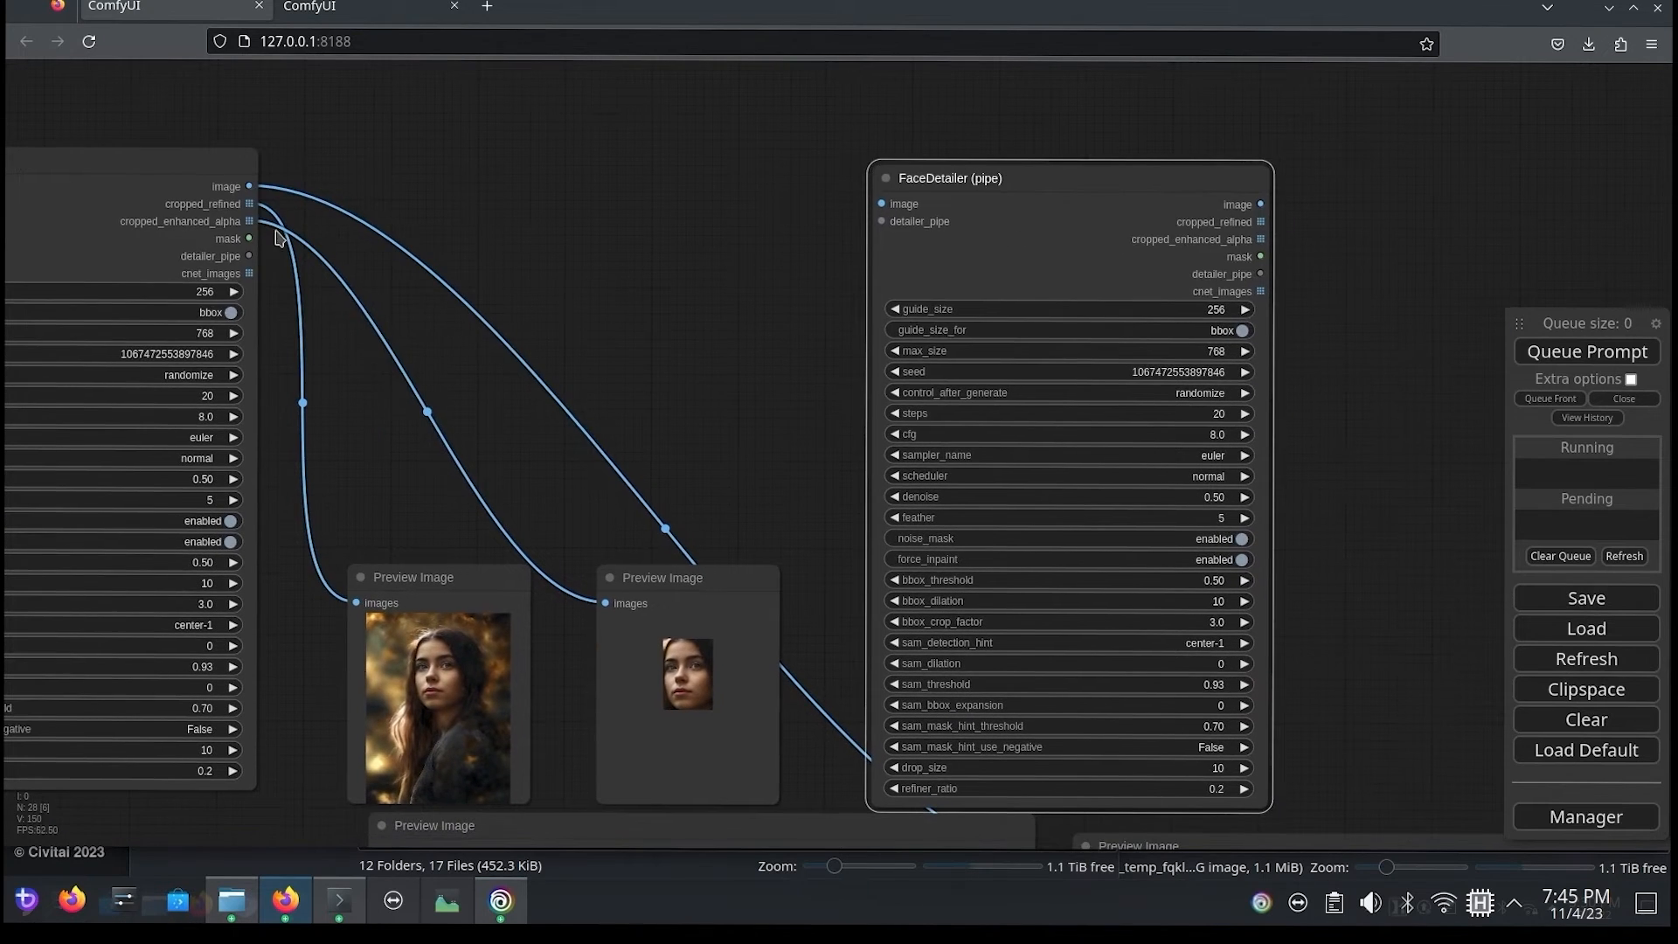
Step: Connect the first FaceDetailer (pipe)'s detailer_pipe and image outputs to the matching inputs of the second FaceDetailer (pipe)
drag(486, 213, 749, 240)
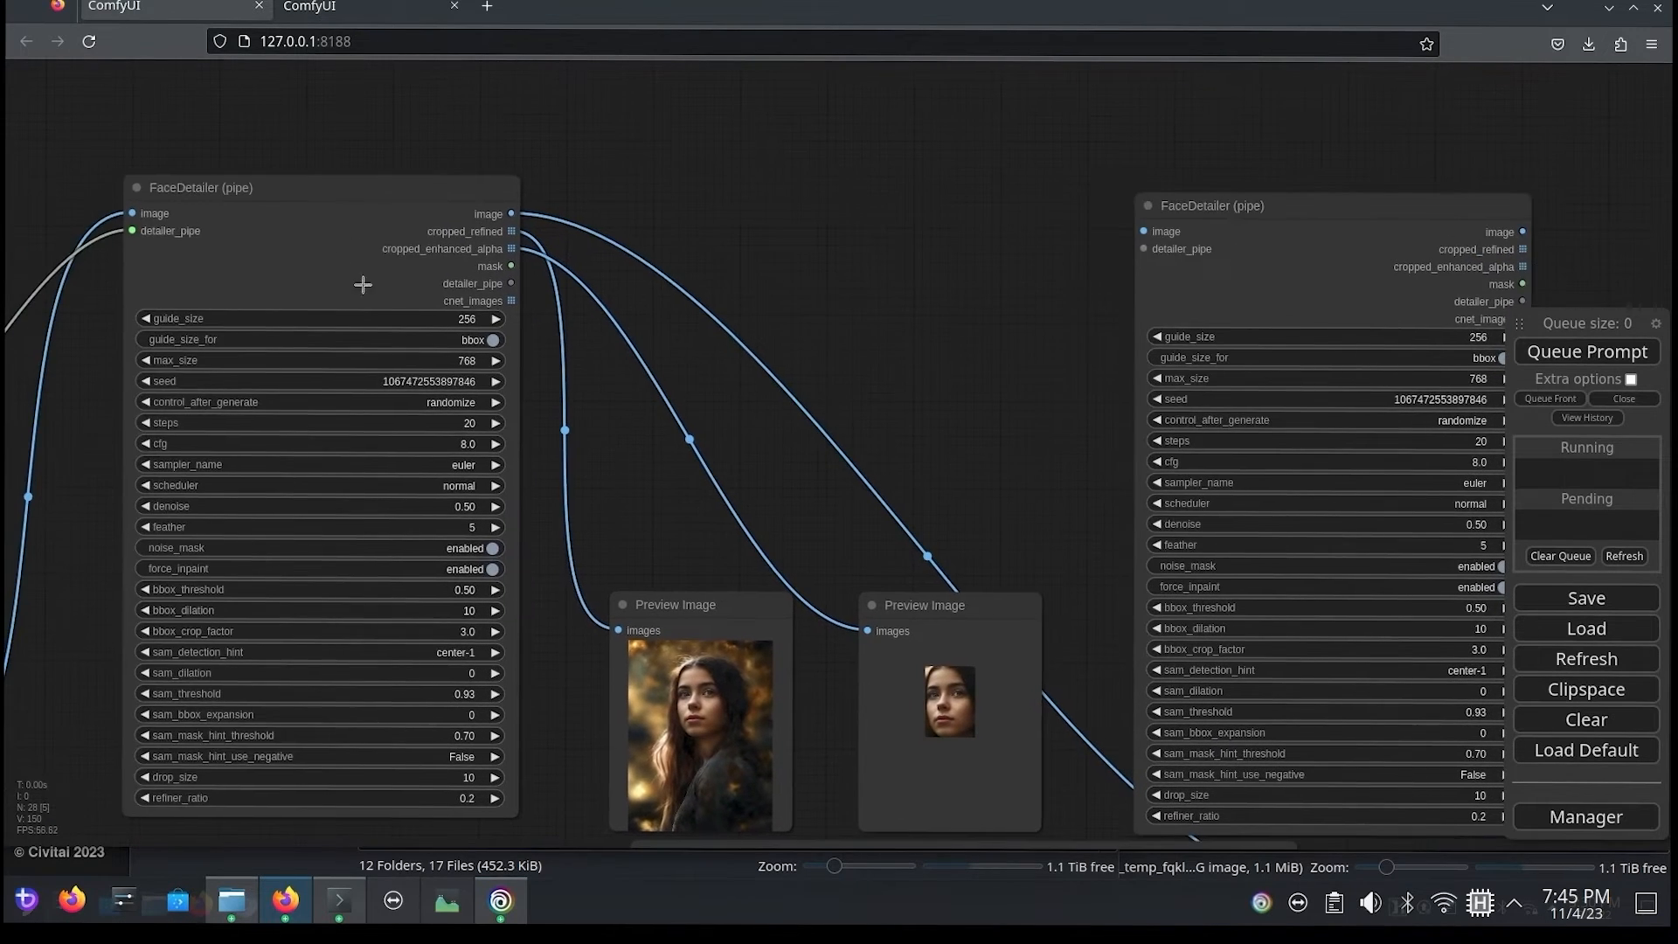
scroll(505, 267, up, 4)
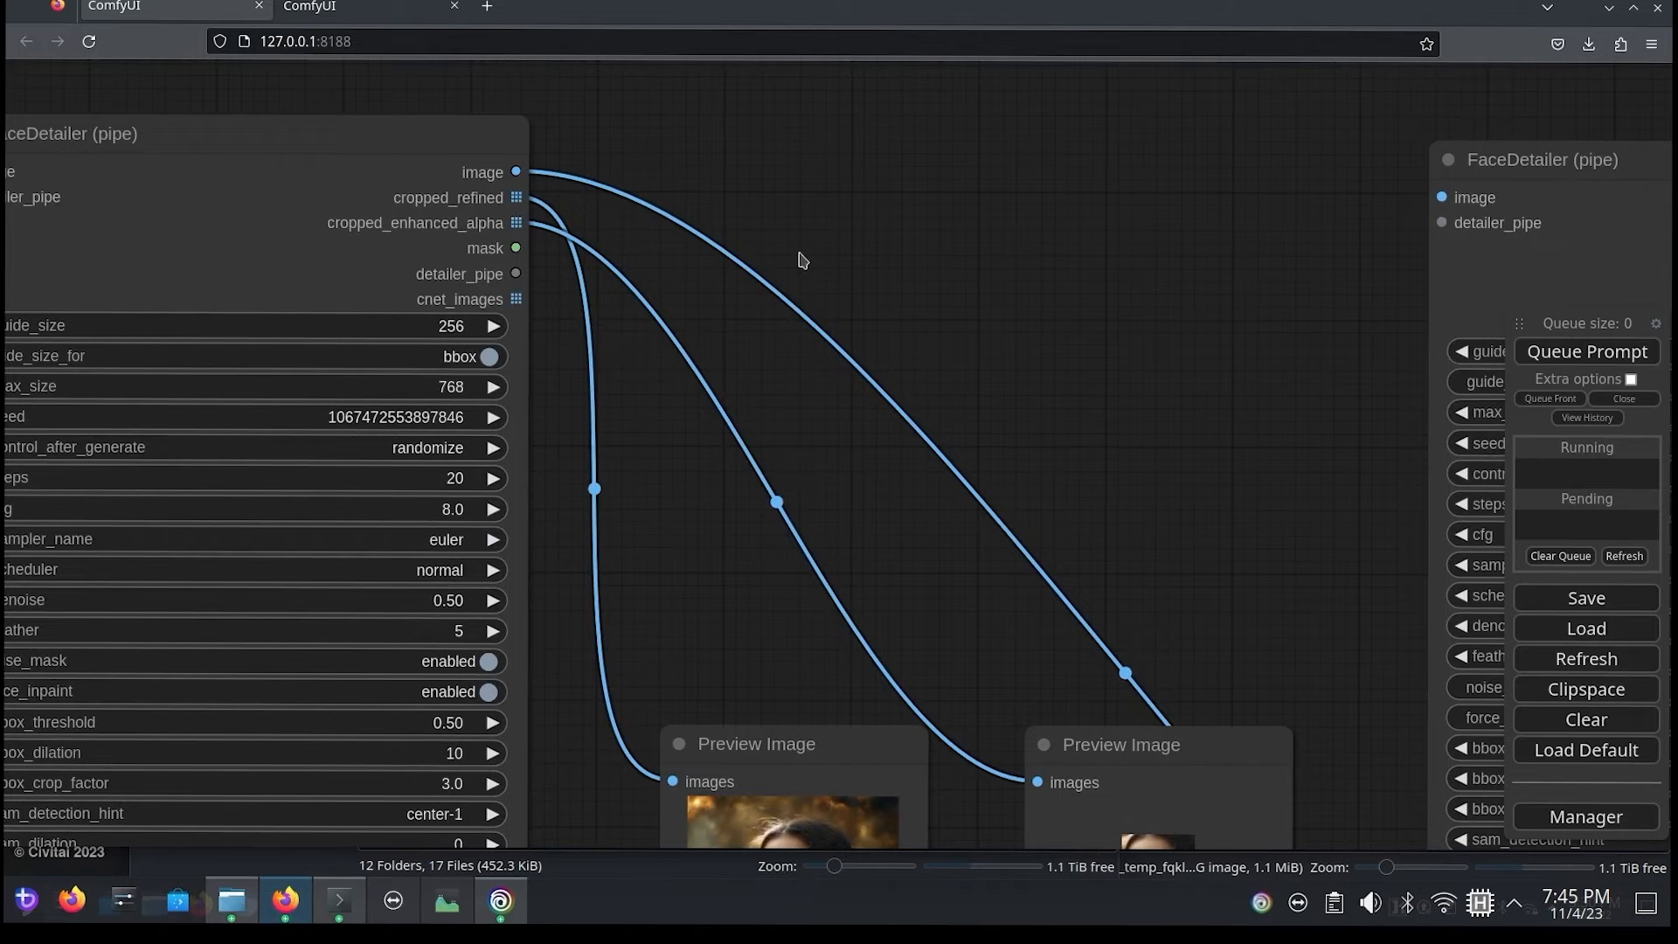
drag(799, 254, 768, 257)
drag(481, 276, 1411, 225)
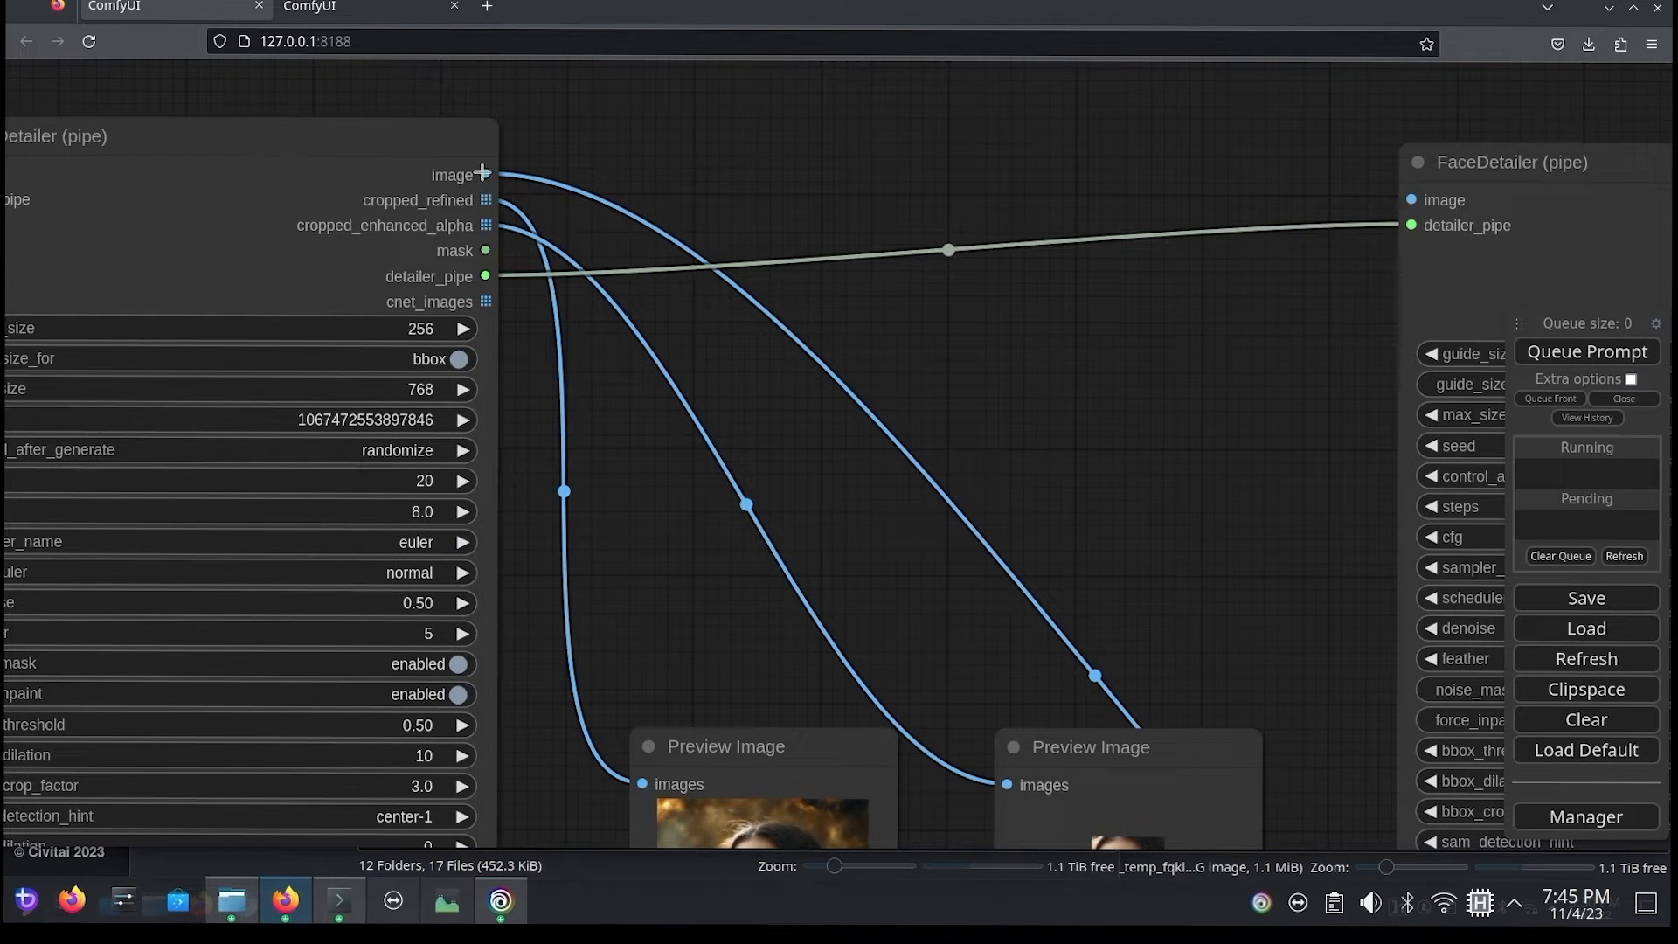
drag(486, 174, 1409, 201)
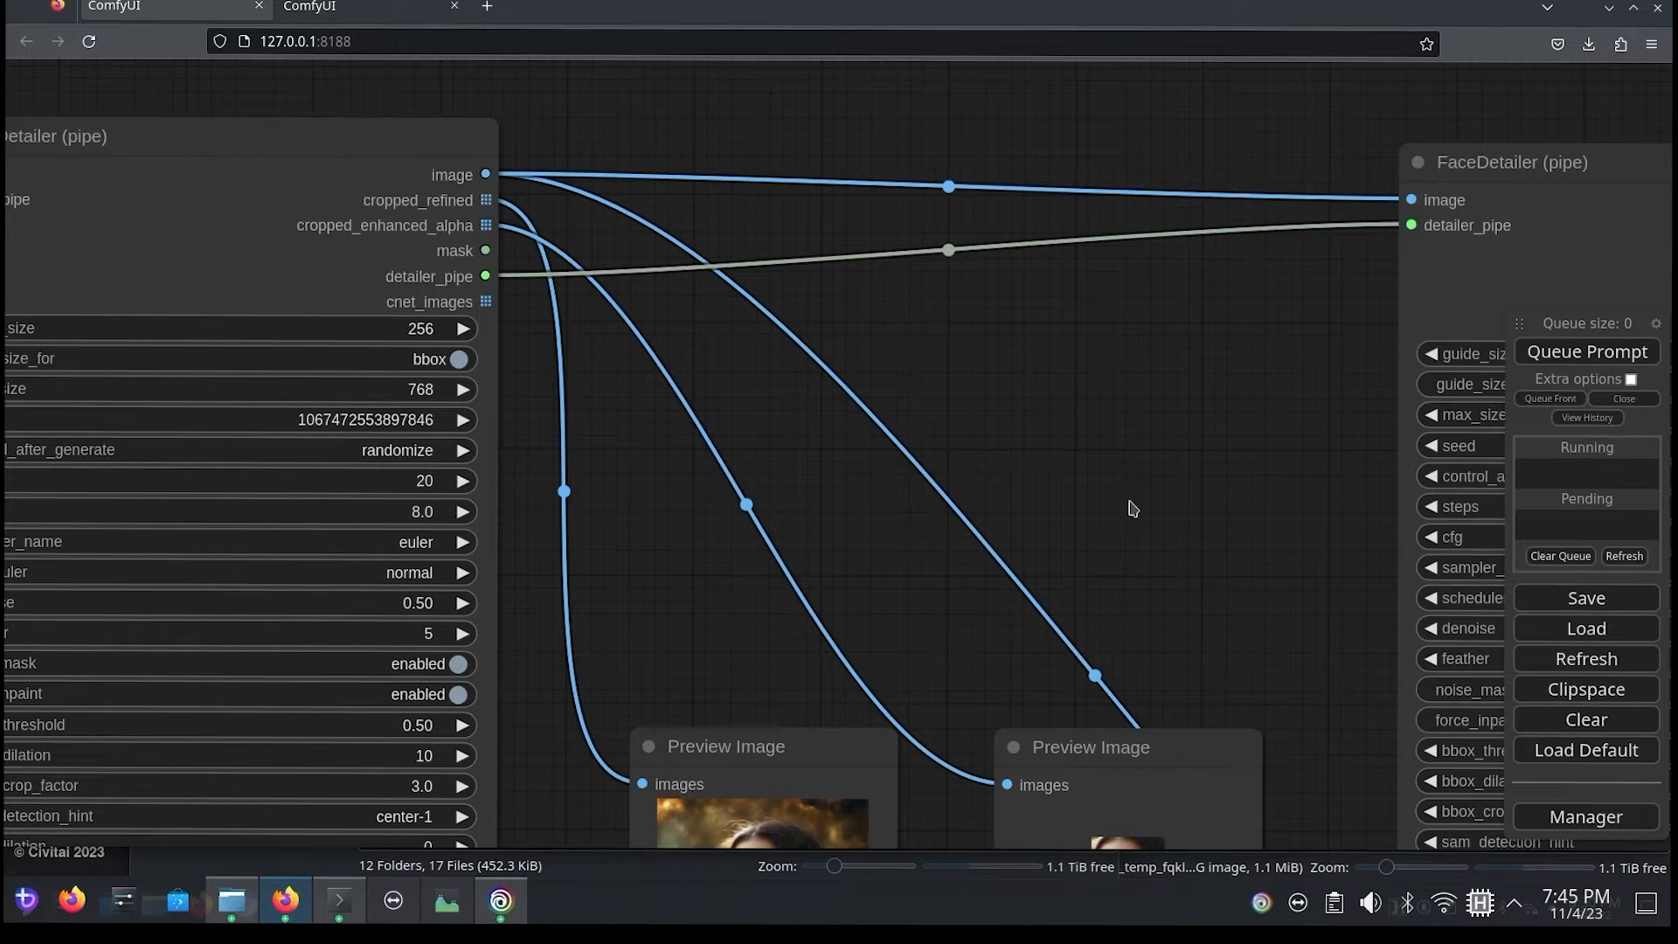
Step: Add a Preview Image node beside the second FaceDetailer (pipe) and connect it to that node's image output
drag(1131, 505, 609, 284)
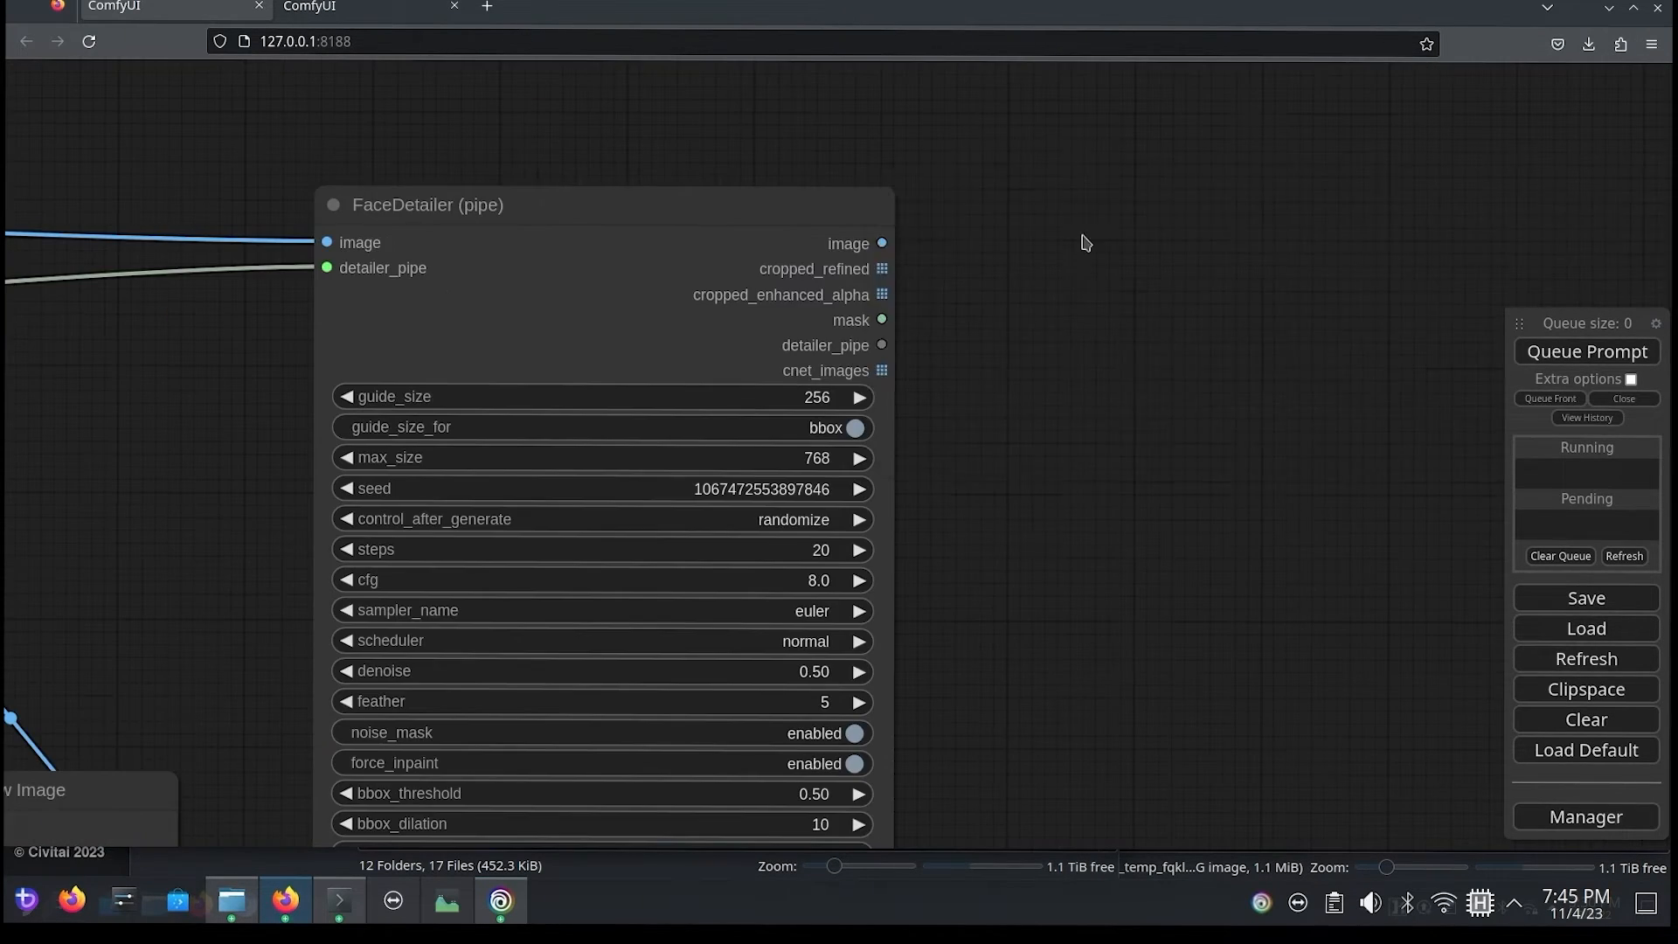
double_click(1084, 238)
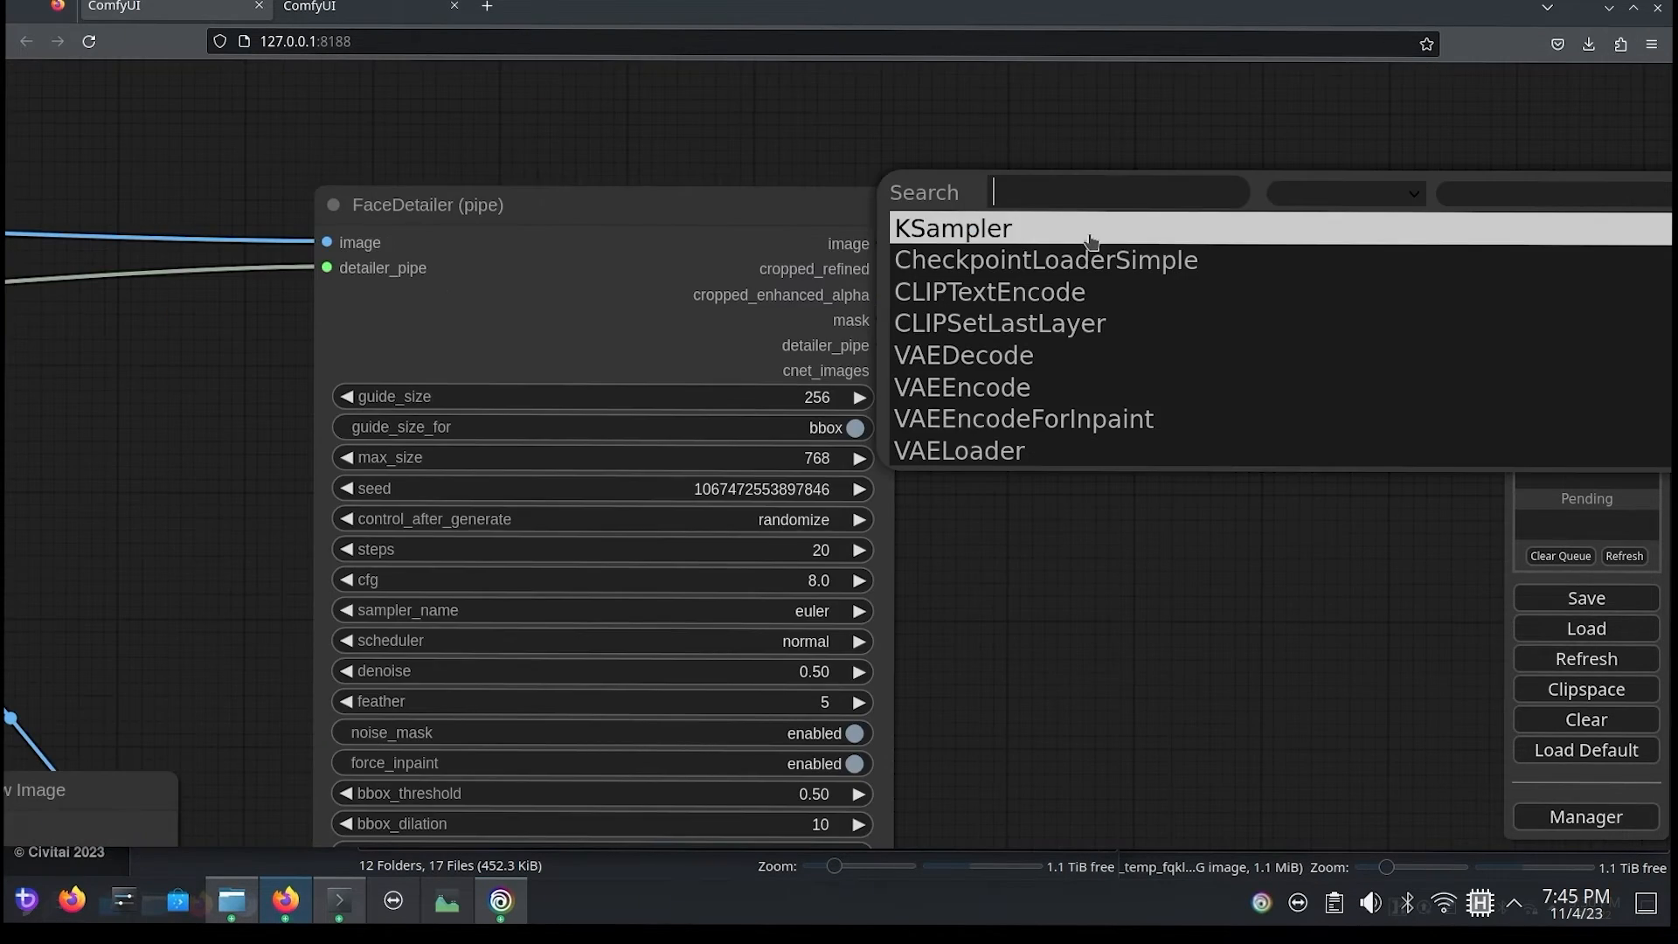
text(pre)
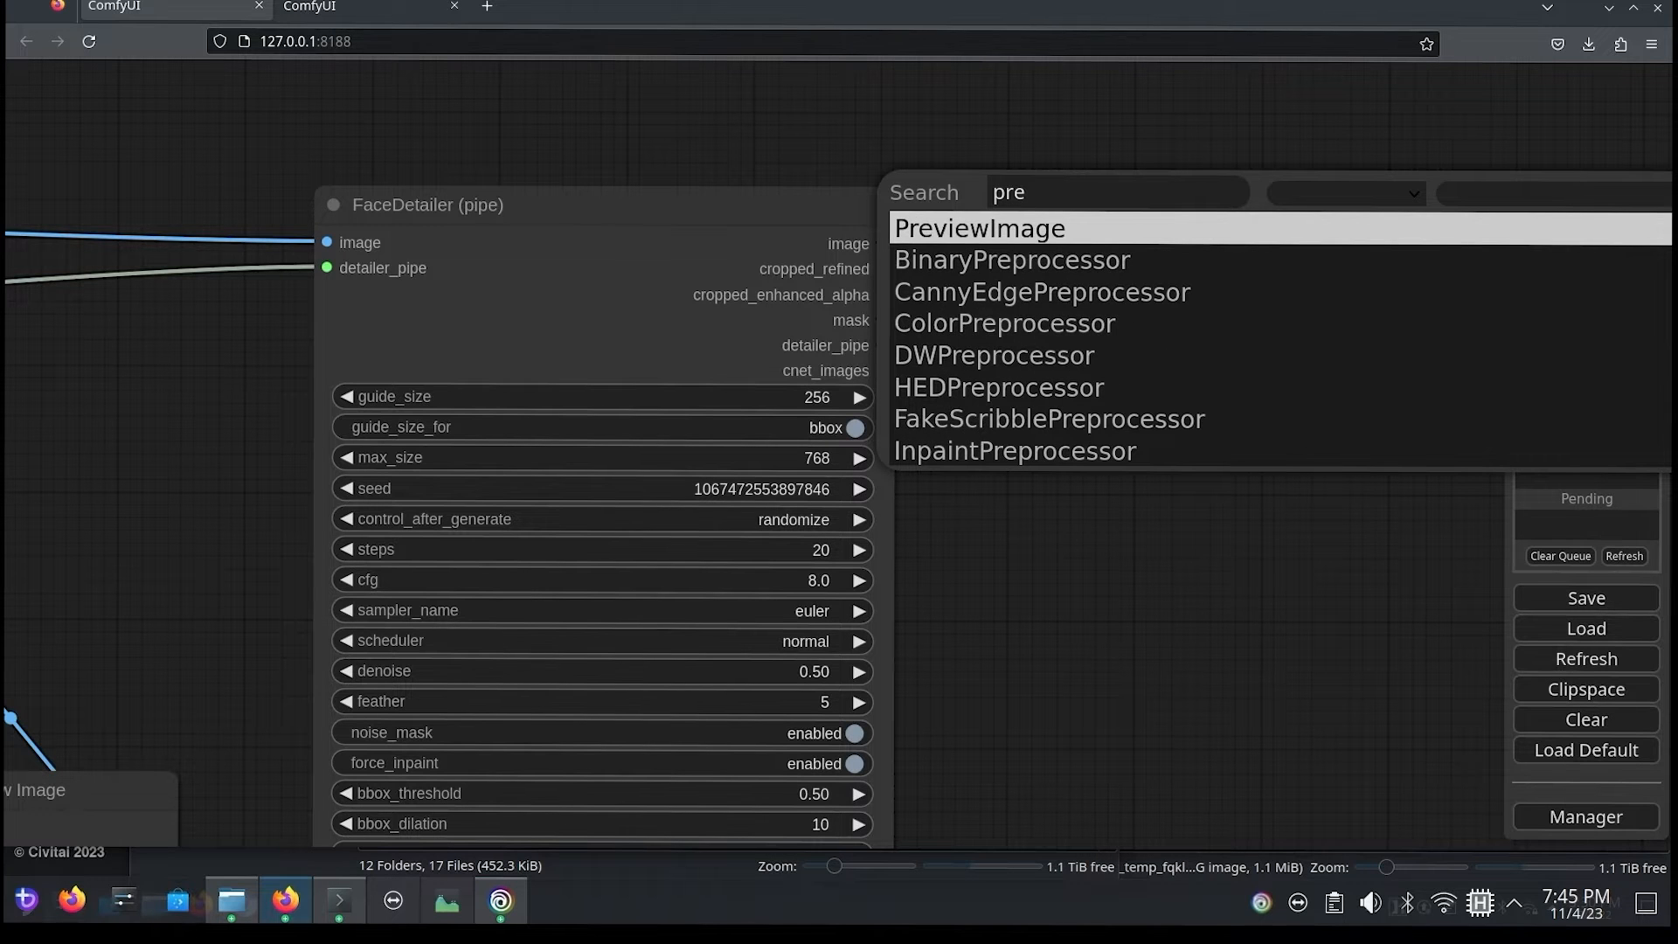
key(Return)
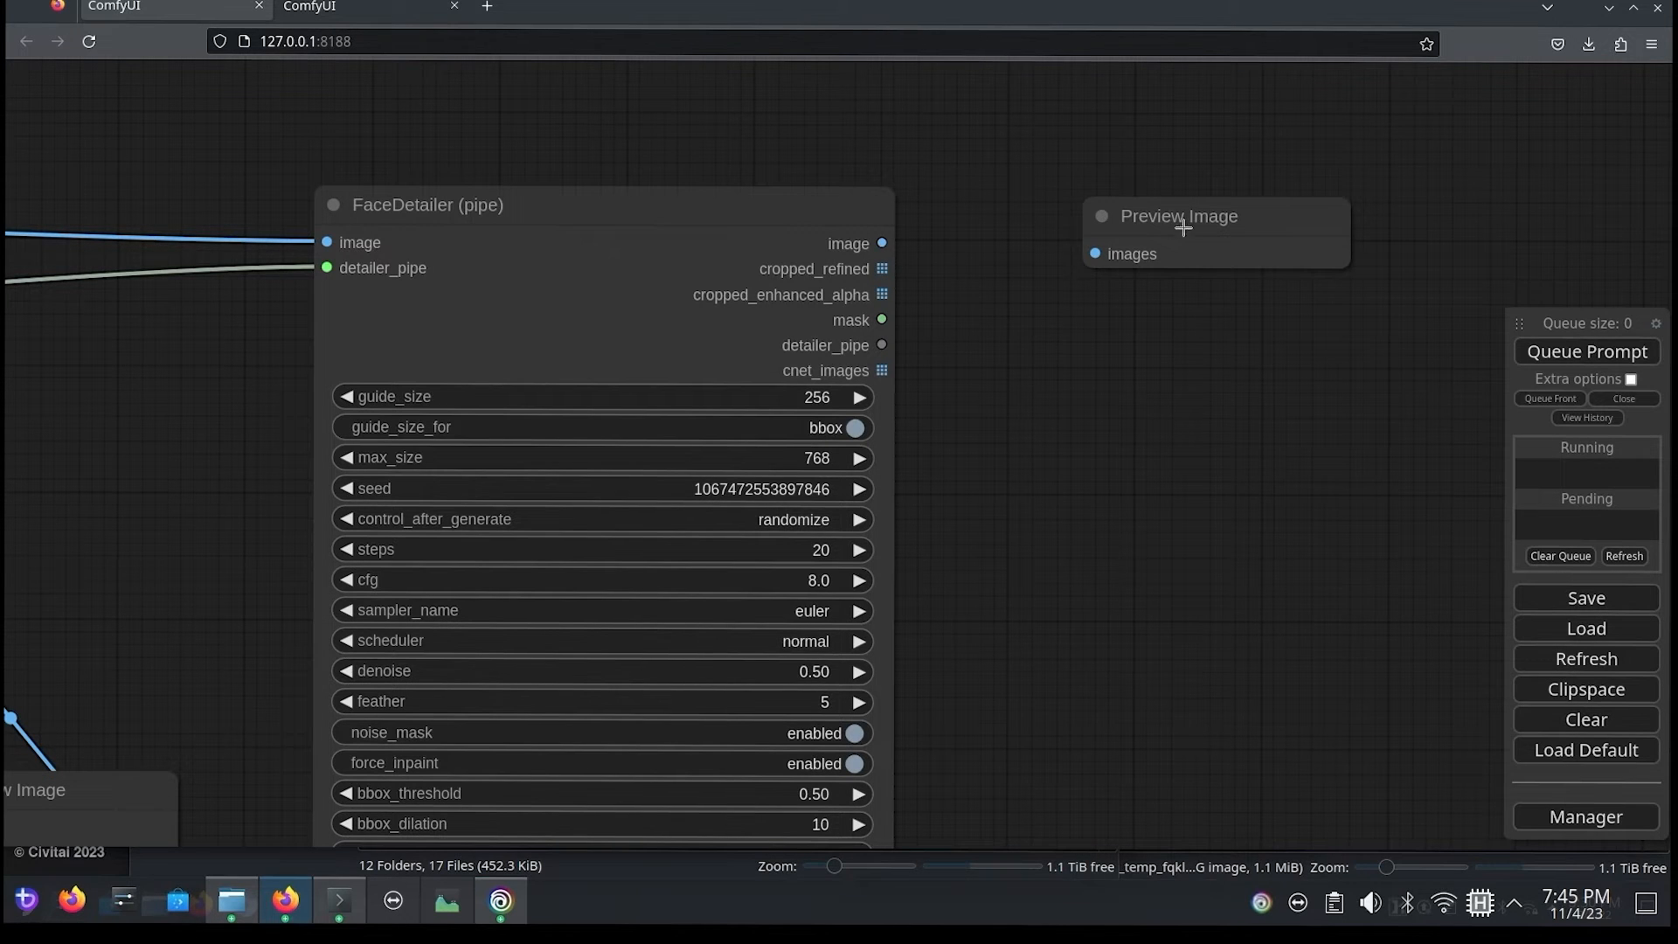
drag(1180, 220, 1075, 229)
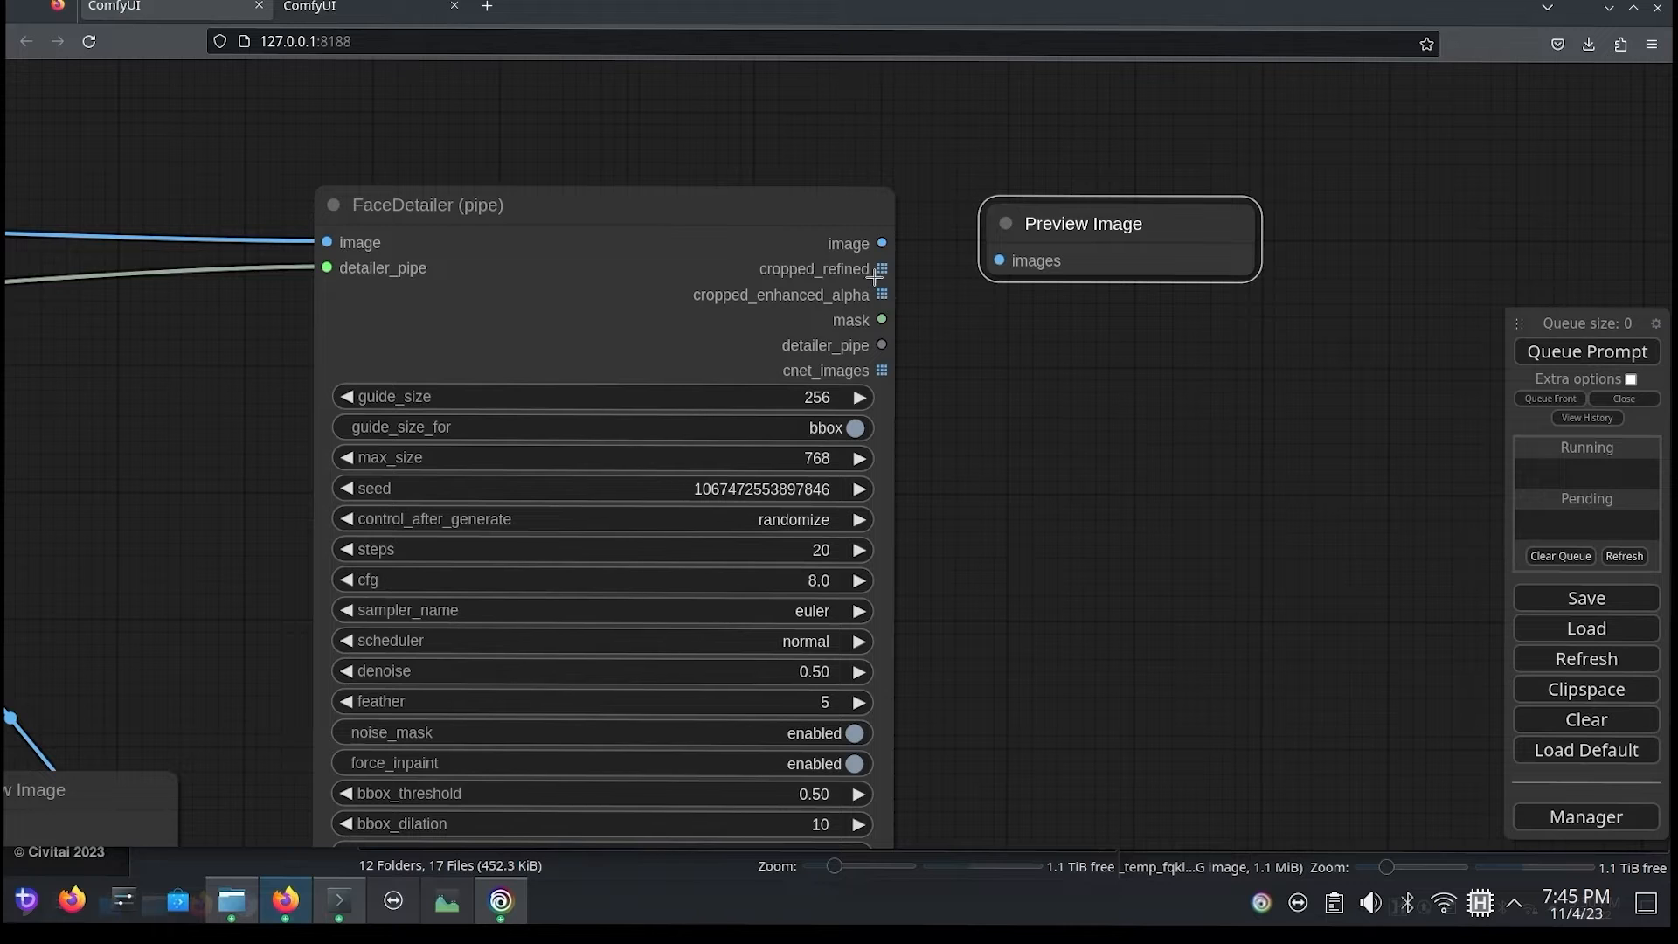
drag(882, 244, 999, 260)
drag(1209, 228, 1200, 210)
Step: Queue the prompt to run the two chained FaceDetailer (pipe) nodes
drag(1319, 432, 1145, 303)
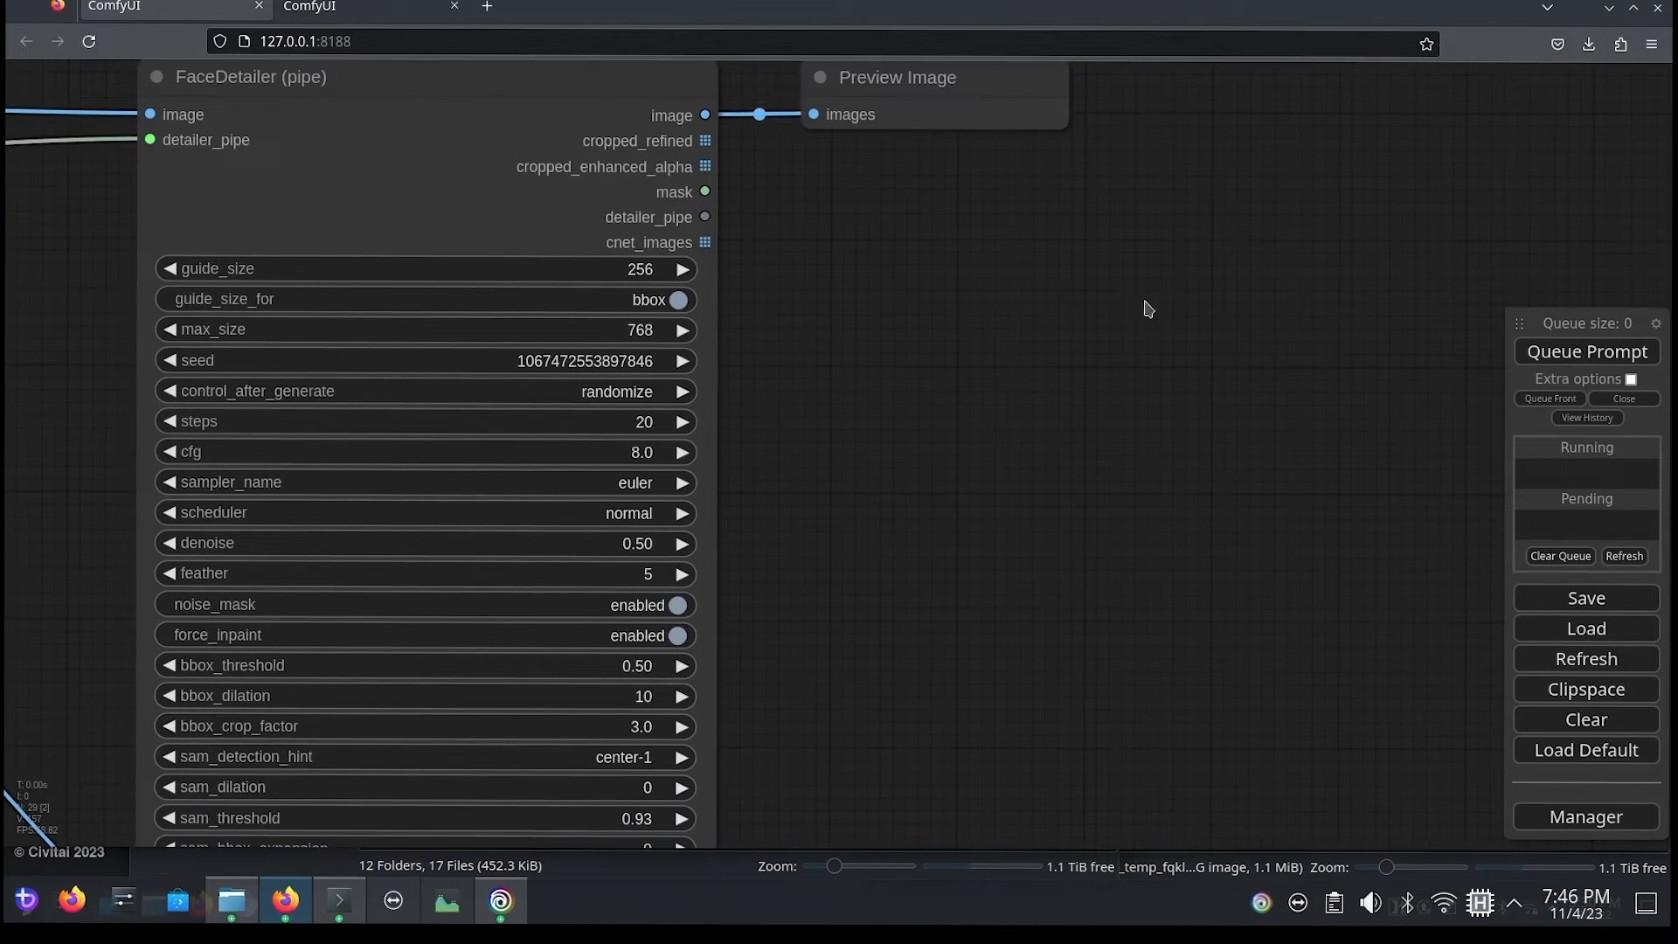
click(1547, 354)
drag(1257, 385, 1256, 476)
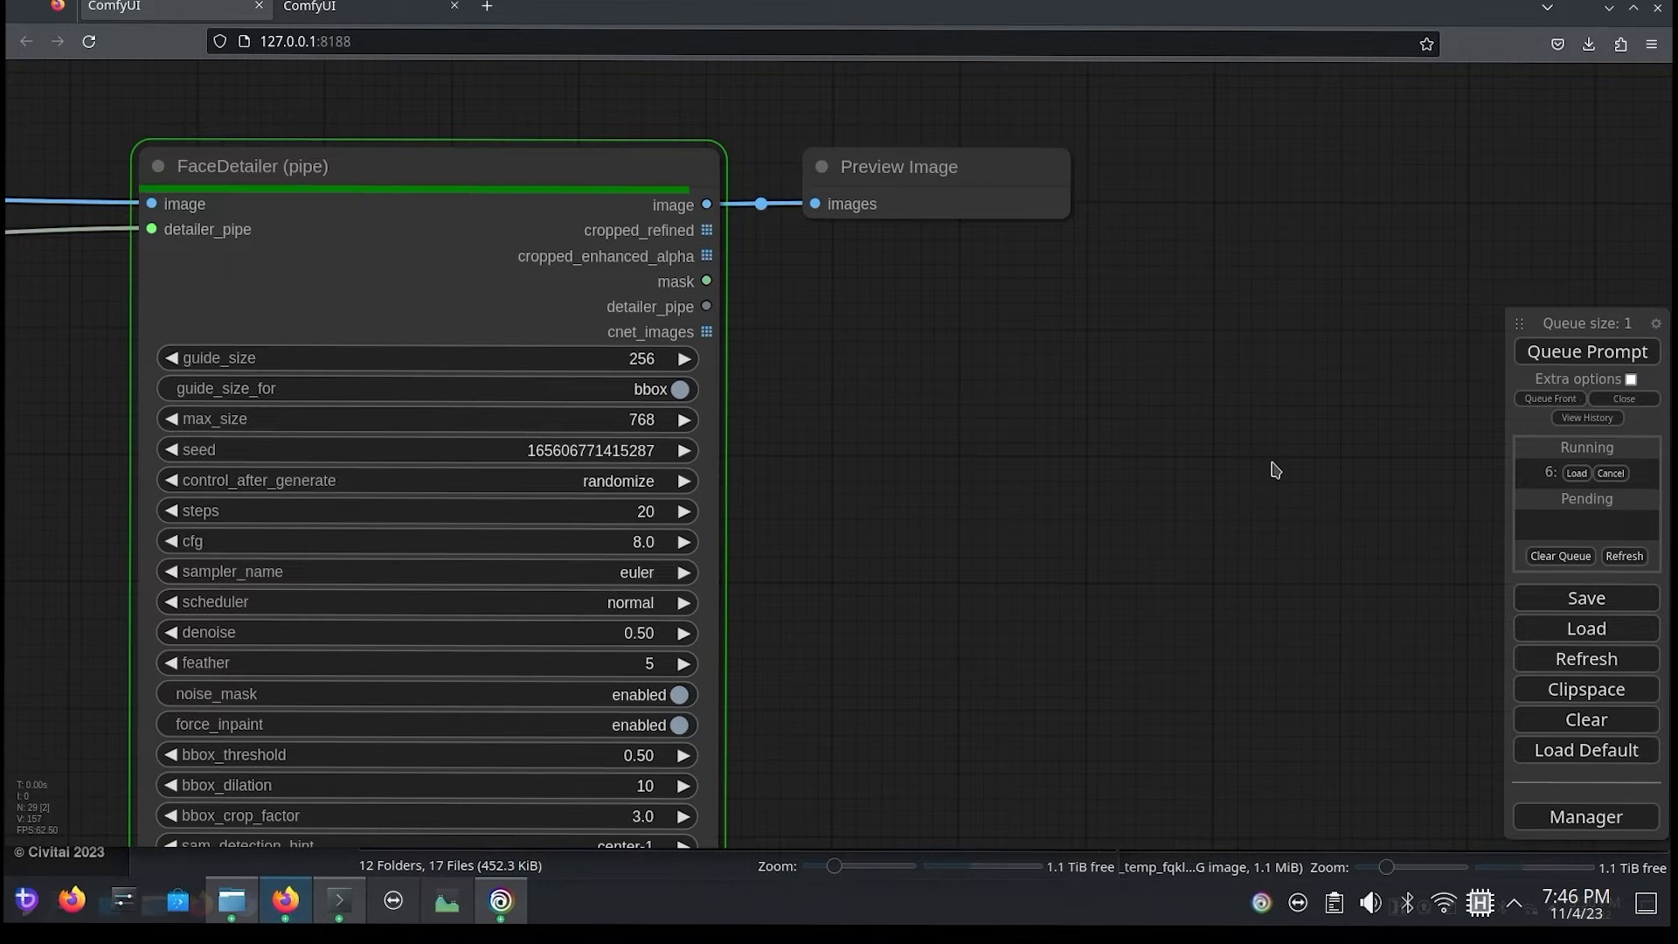
Step: Move the new Preview Image node next to the two large portrait previews and enlarge it to about their size
drag(945, 197, 872, 650)
drag(1110, 589, 1398, 87)
scroll(1398, 268, down, 6)
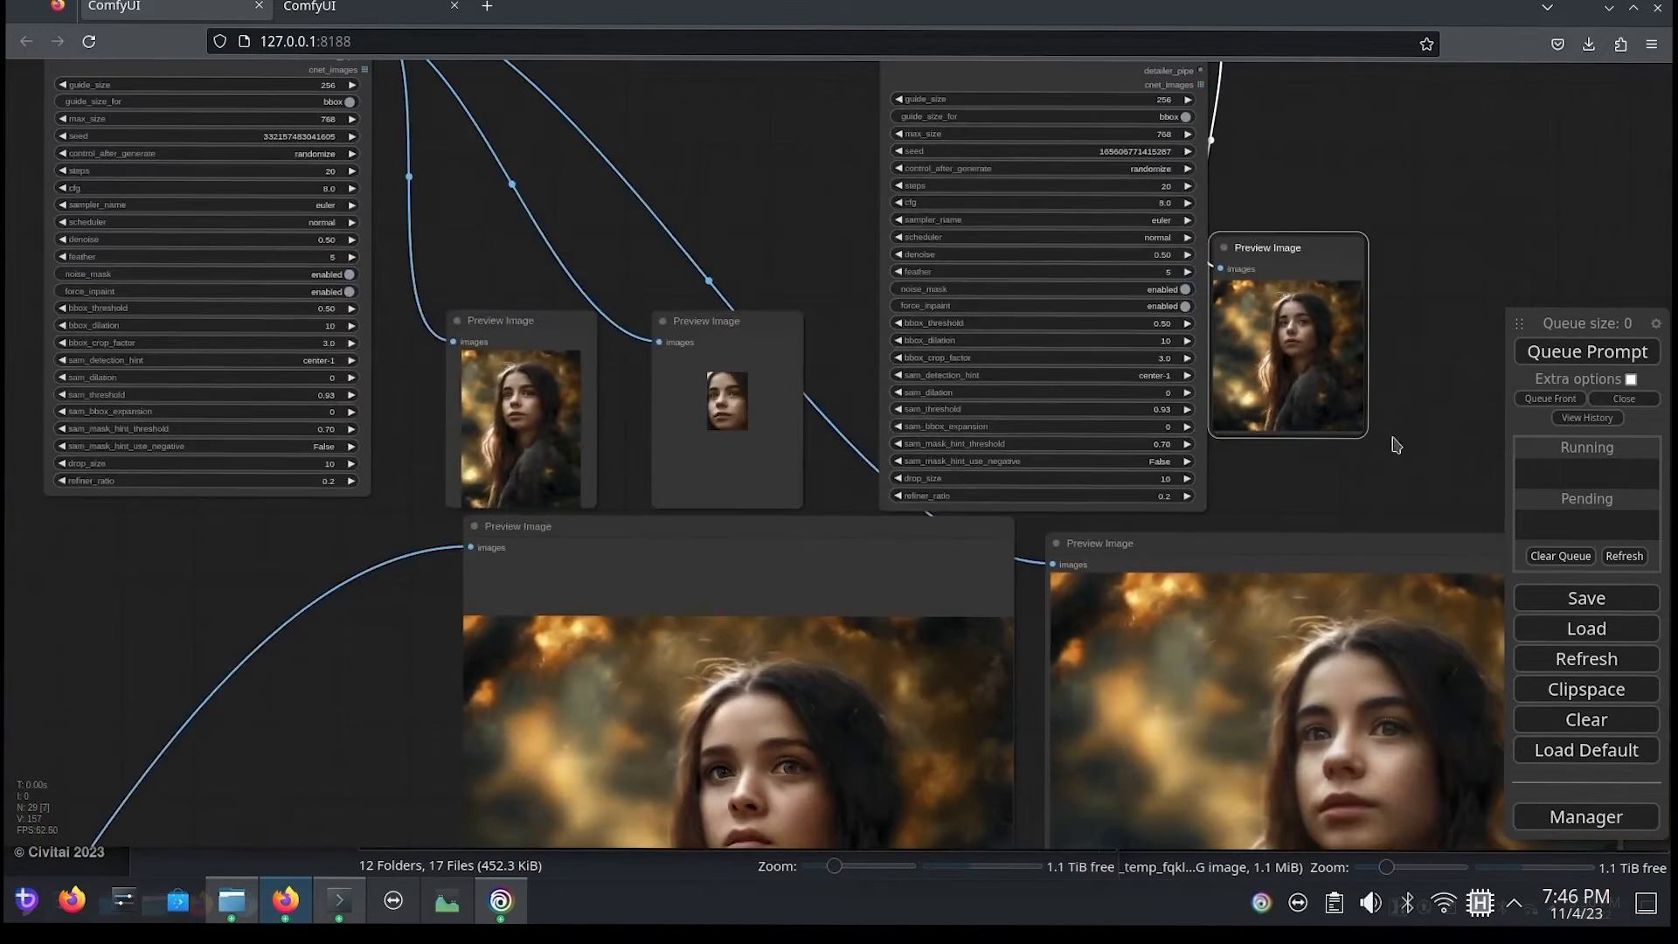
drag(1183, 442, 1274, 483)
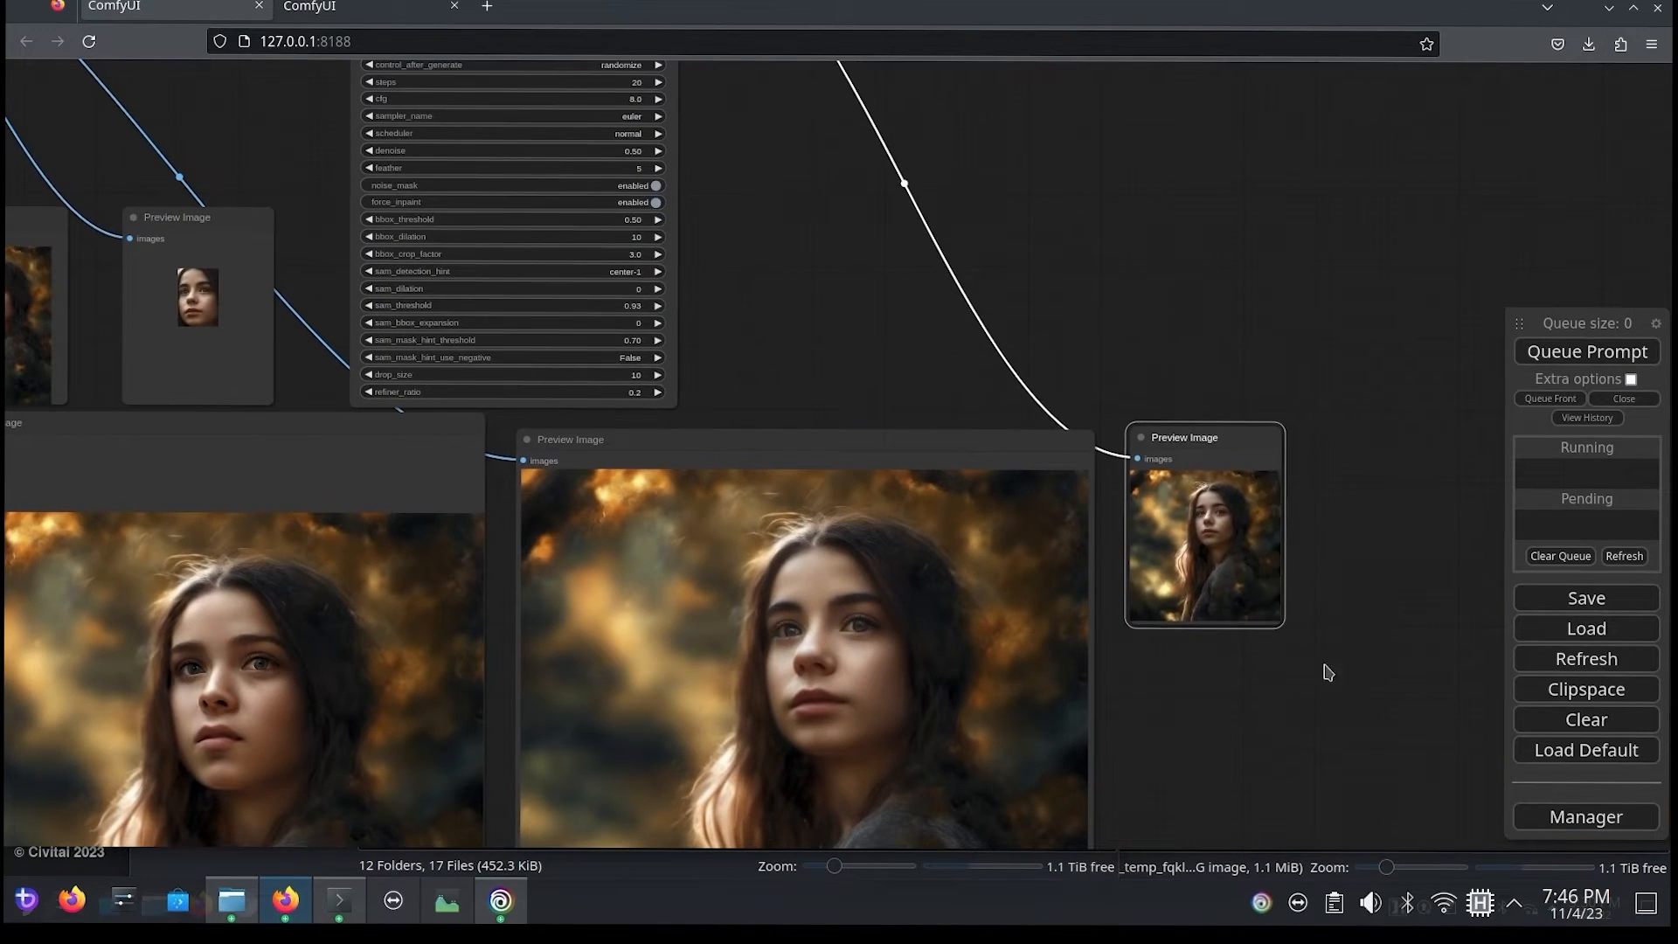
drag(1322, 673, 1433, 767)
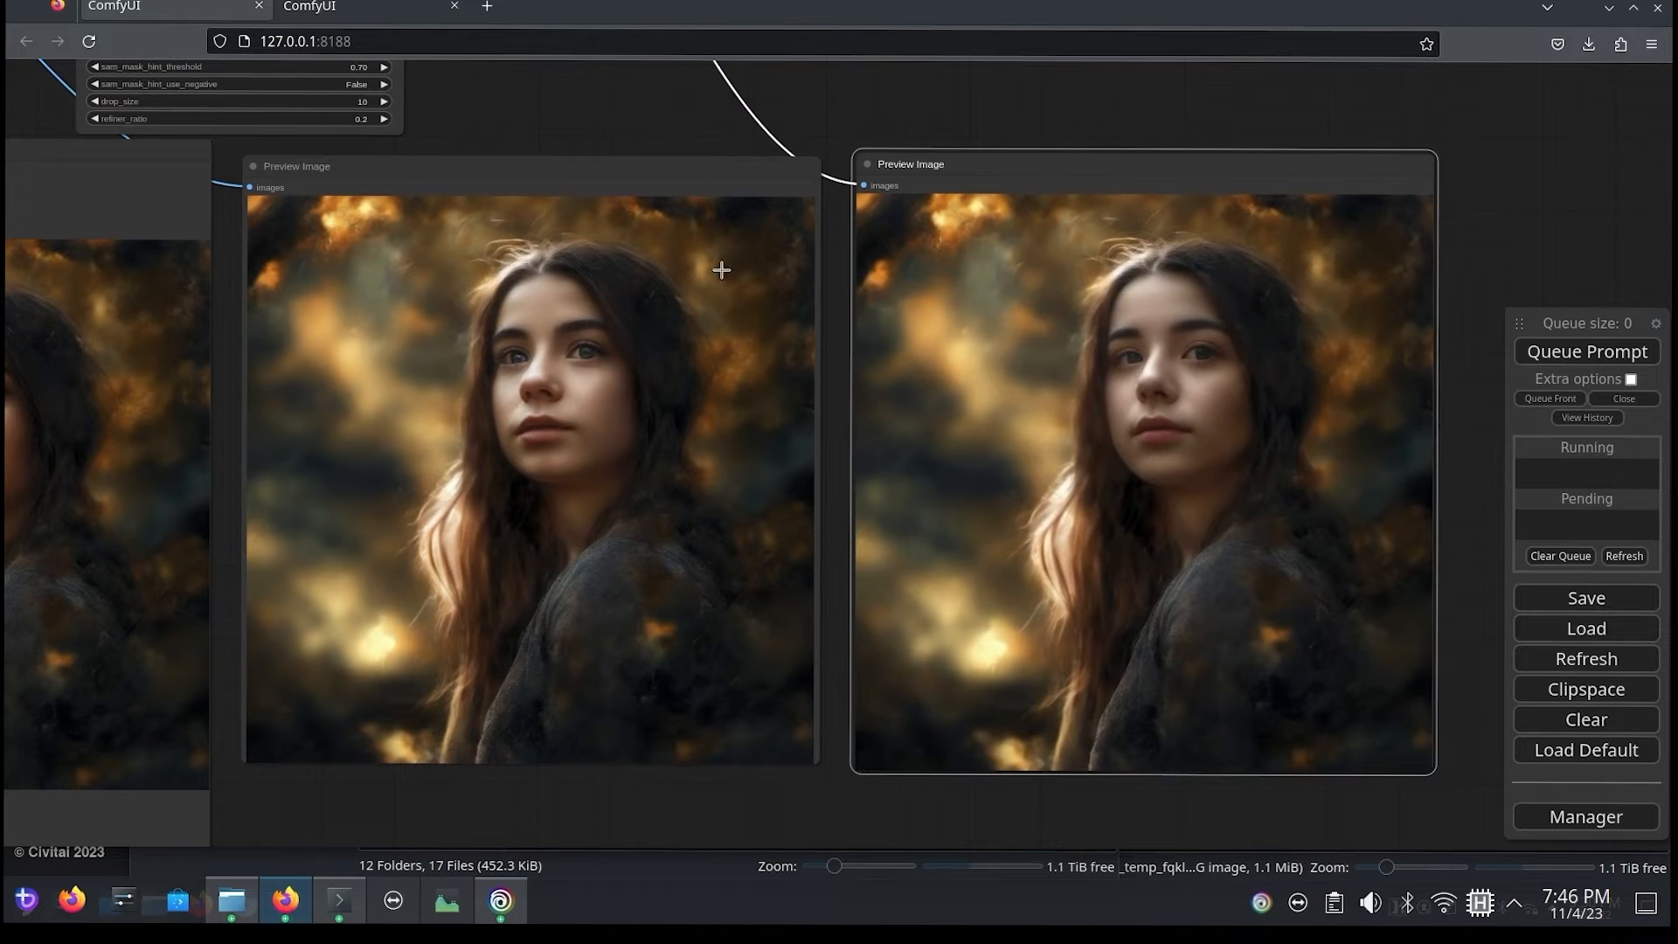
Step: Compare the refiner's portrait with the outputs of both FaceDetailer (pipe) nodes, examining the second pass's face up close
drag(553, 119, 1042, 160)
scroll(423, 524, up, 6)
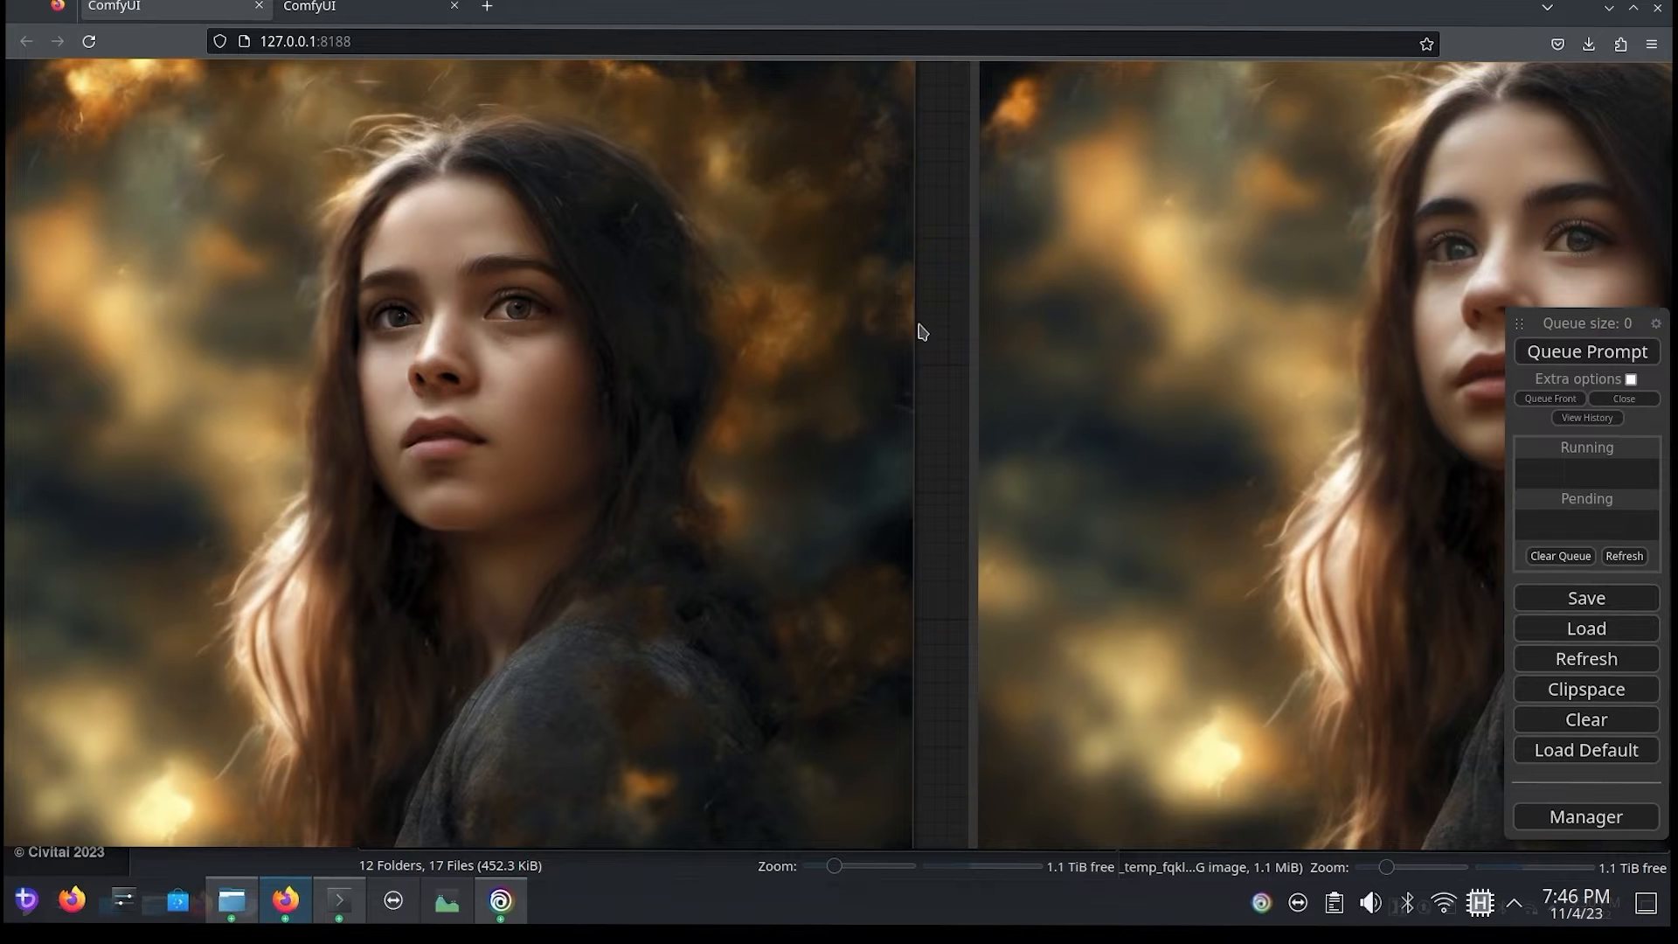
drag(920, 324, 94, 350)
drag(170, 345, 246, 362)
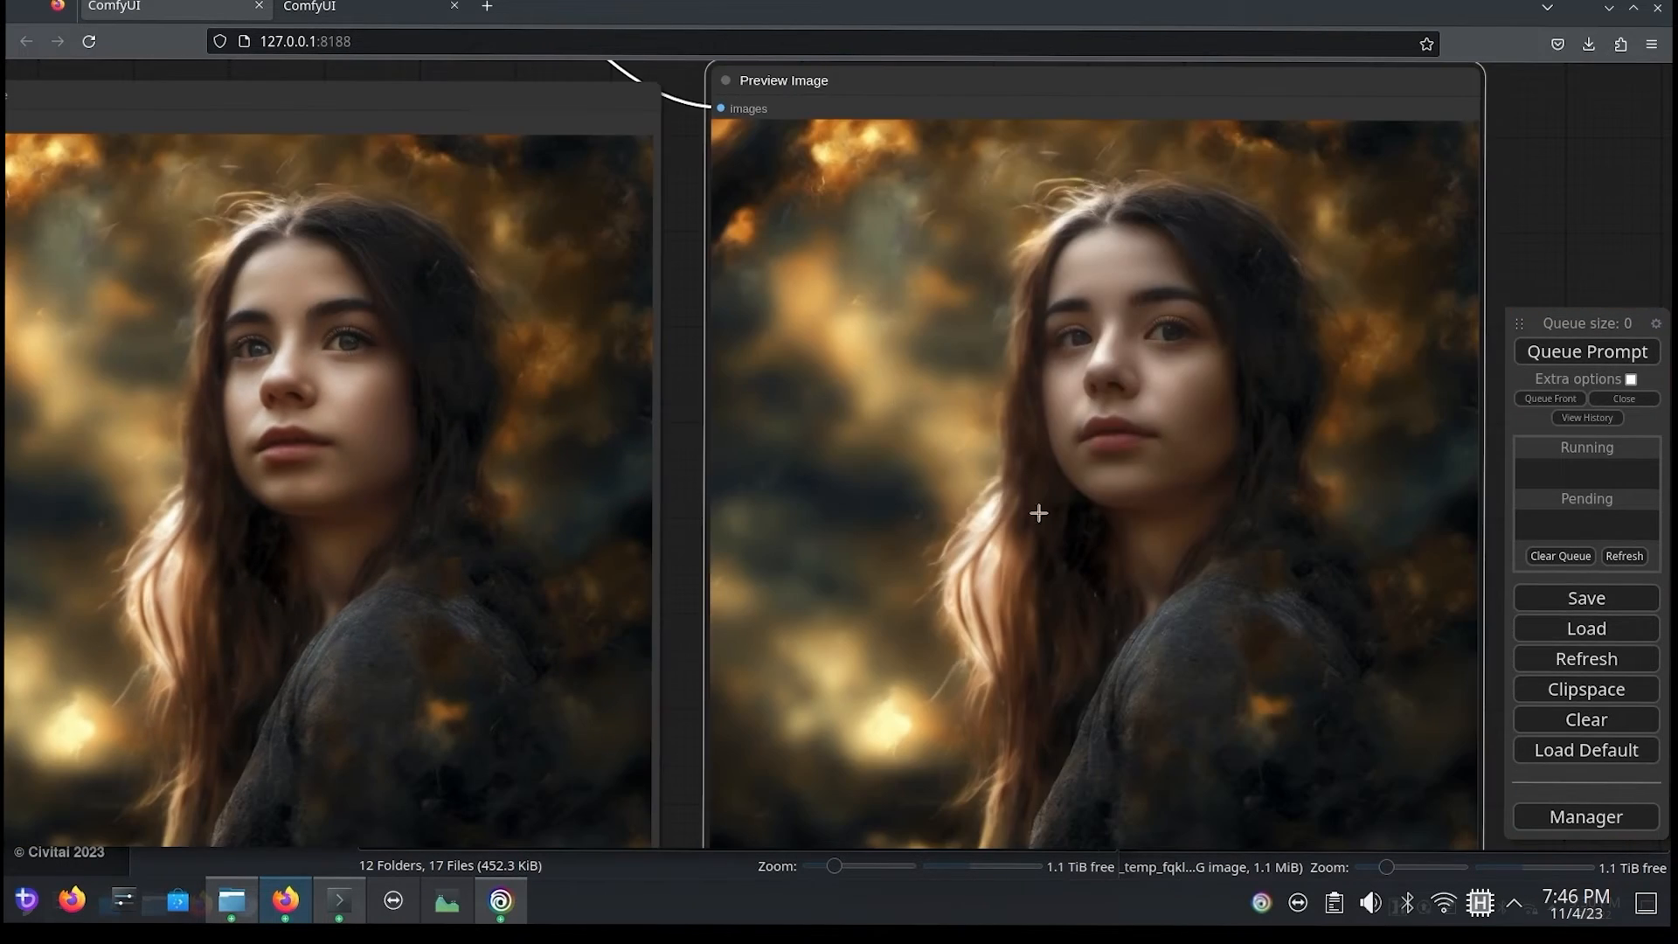
scroll(1113, 451, up, 2)
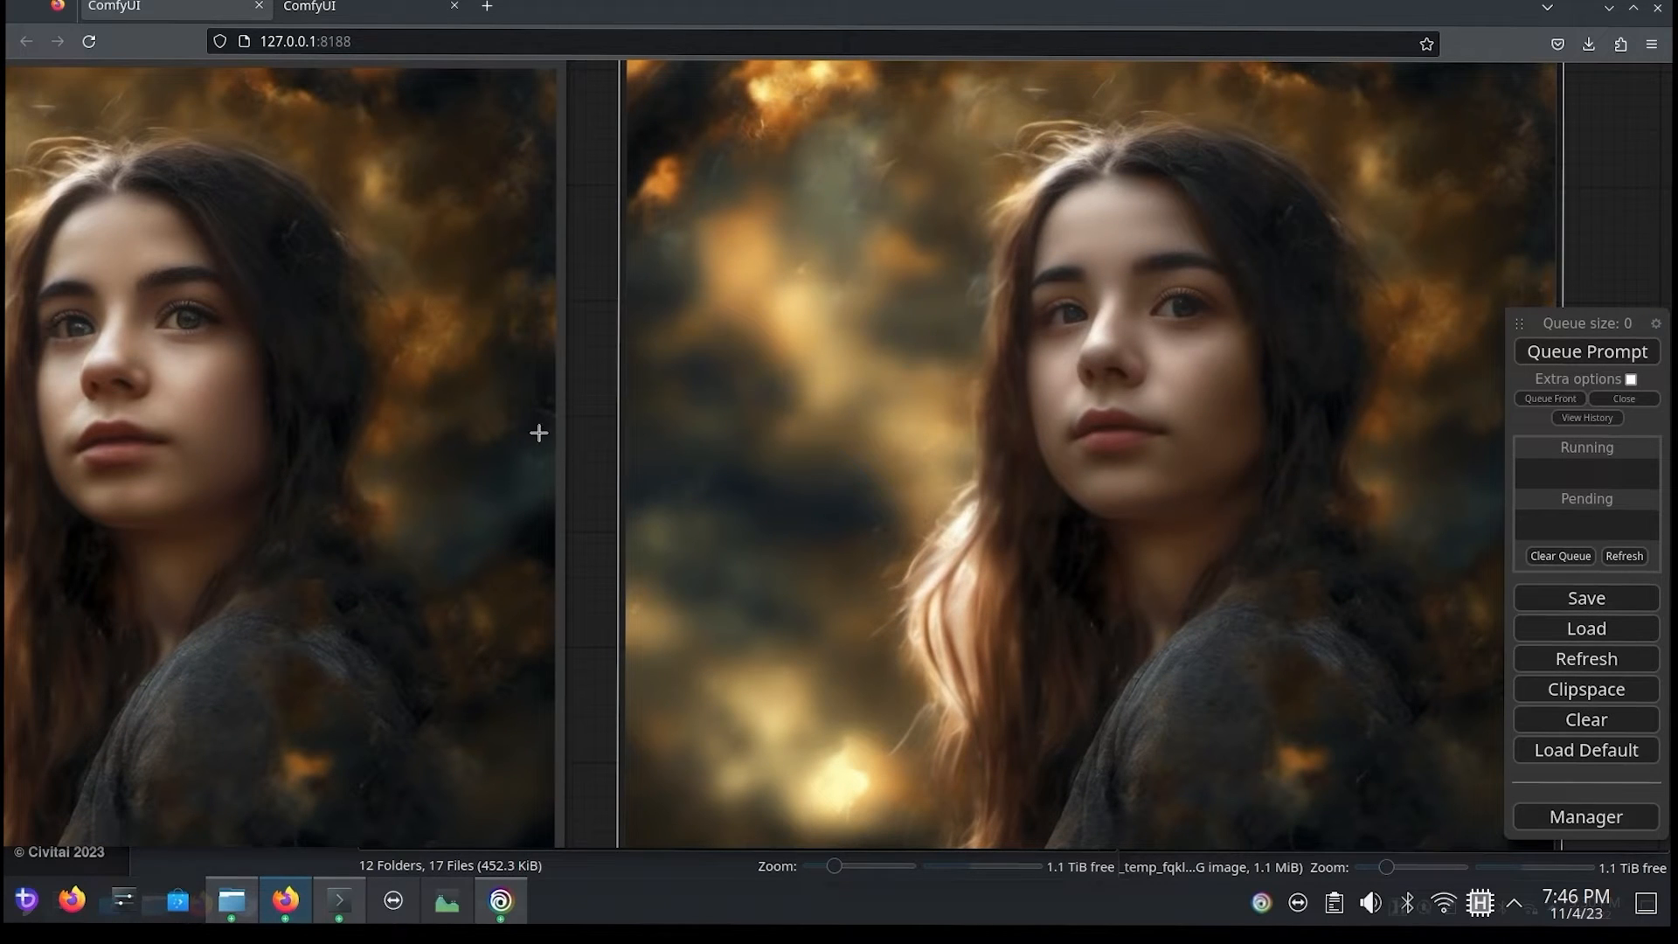
drag(606, 445, 637, 454)
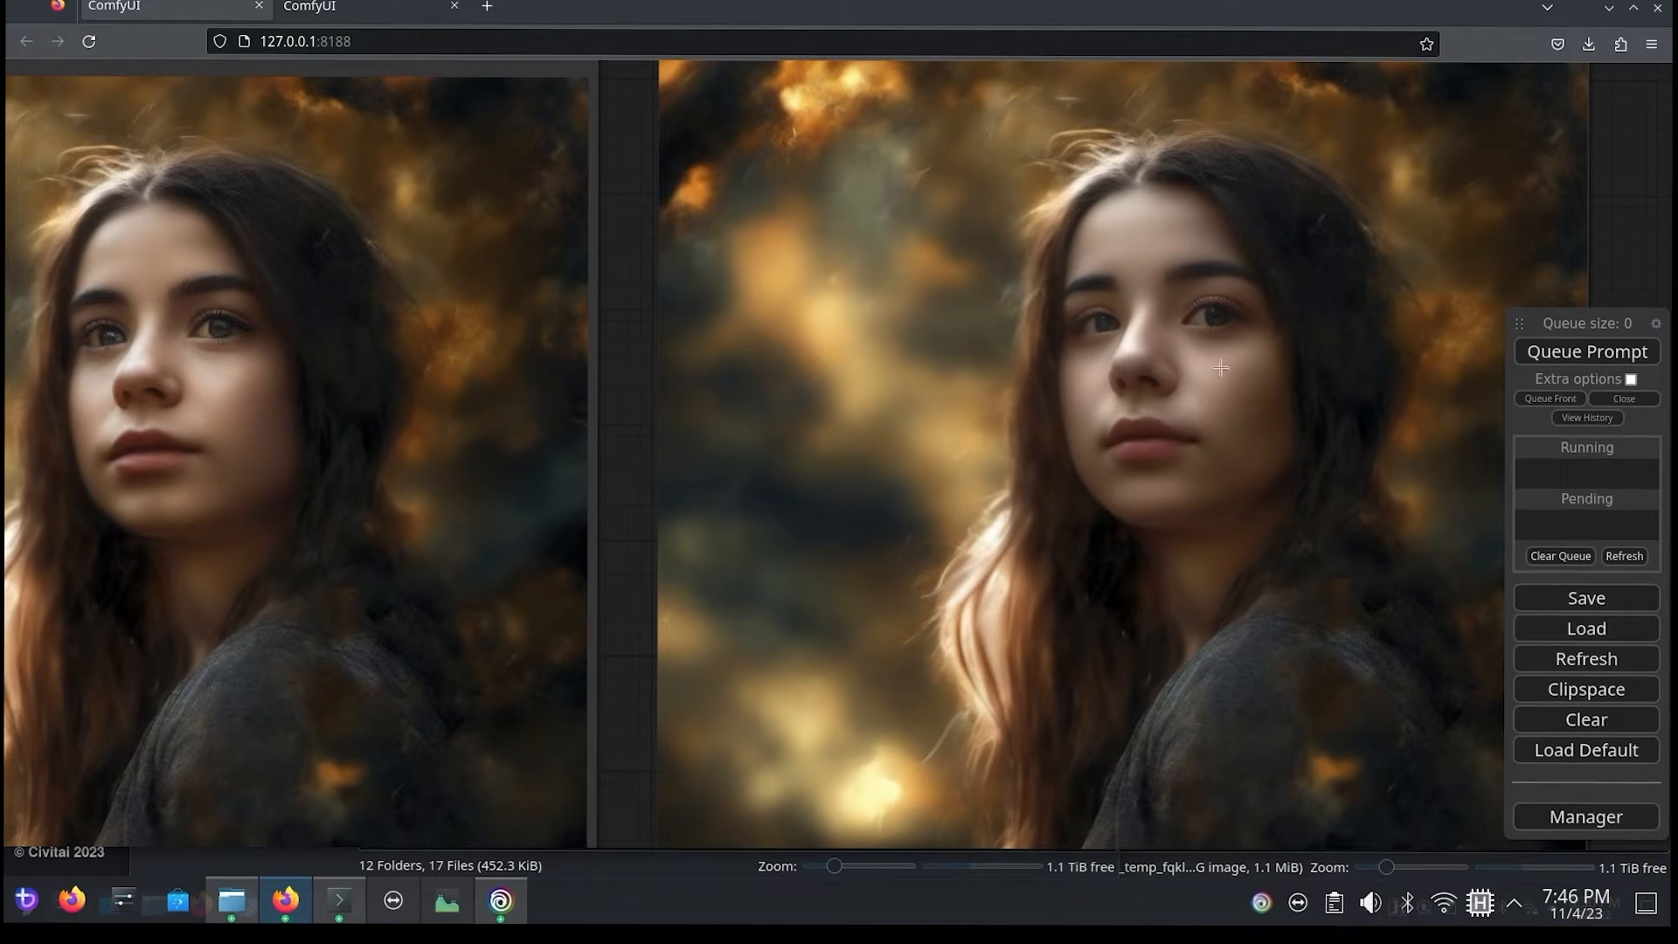
scroll(1205, 353, up, 3)
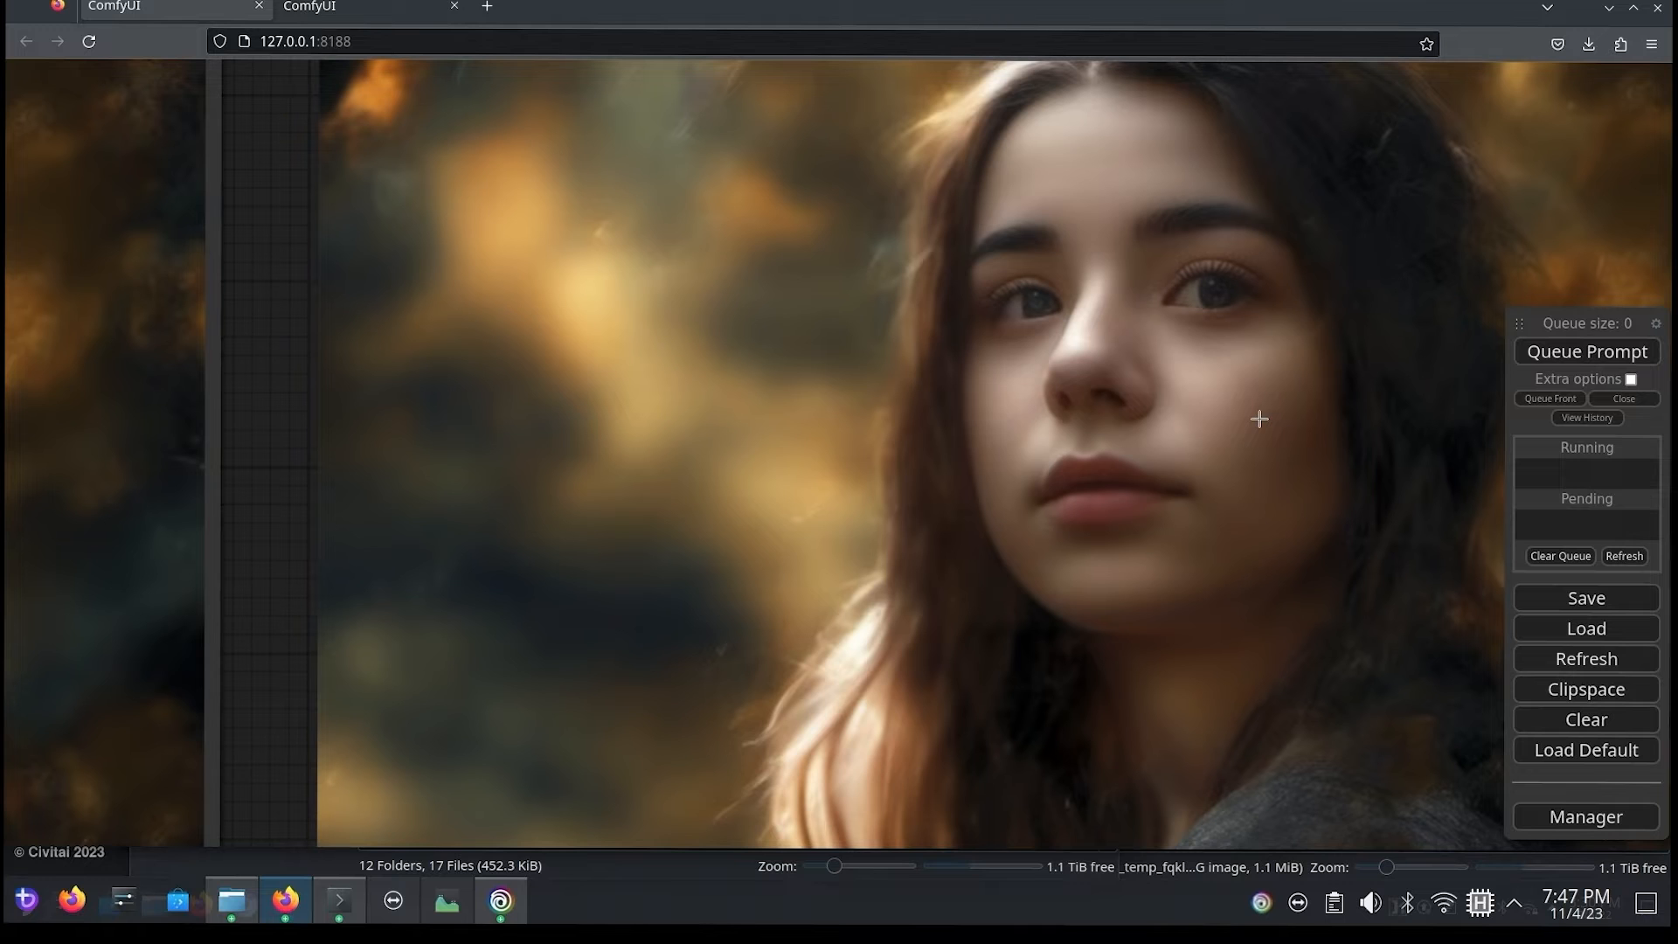
scroll(749, 549, up, 1)
Step: Add a ToDetailerPipe node below BasicPipe -> DetailerPipe to show its inputs and its LoRA and wildcard options
drag(1005, 674, 997, 621)
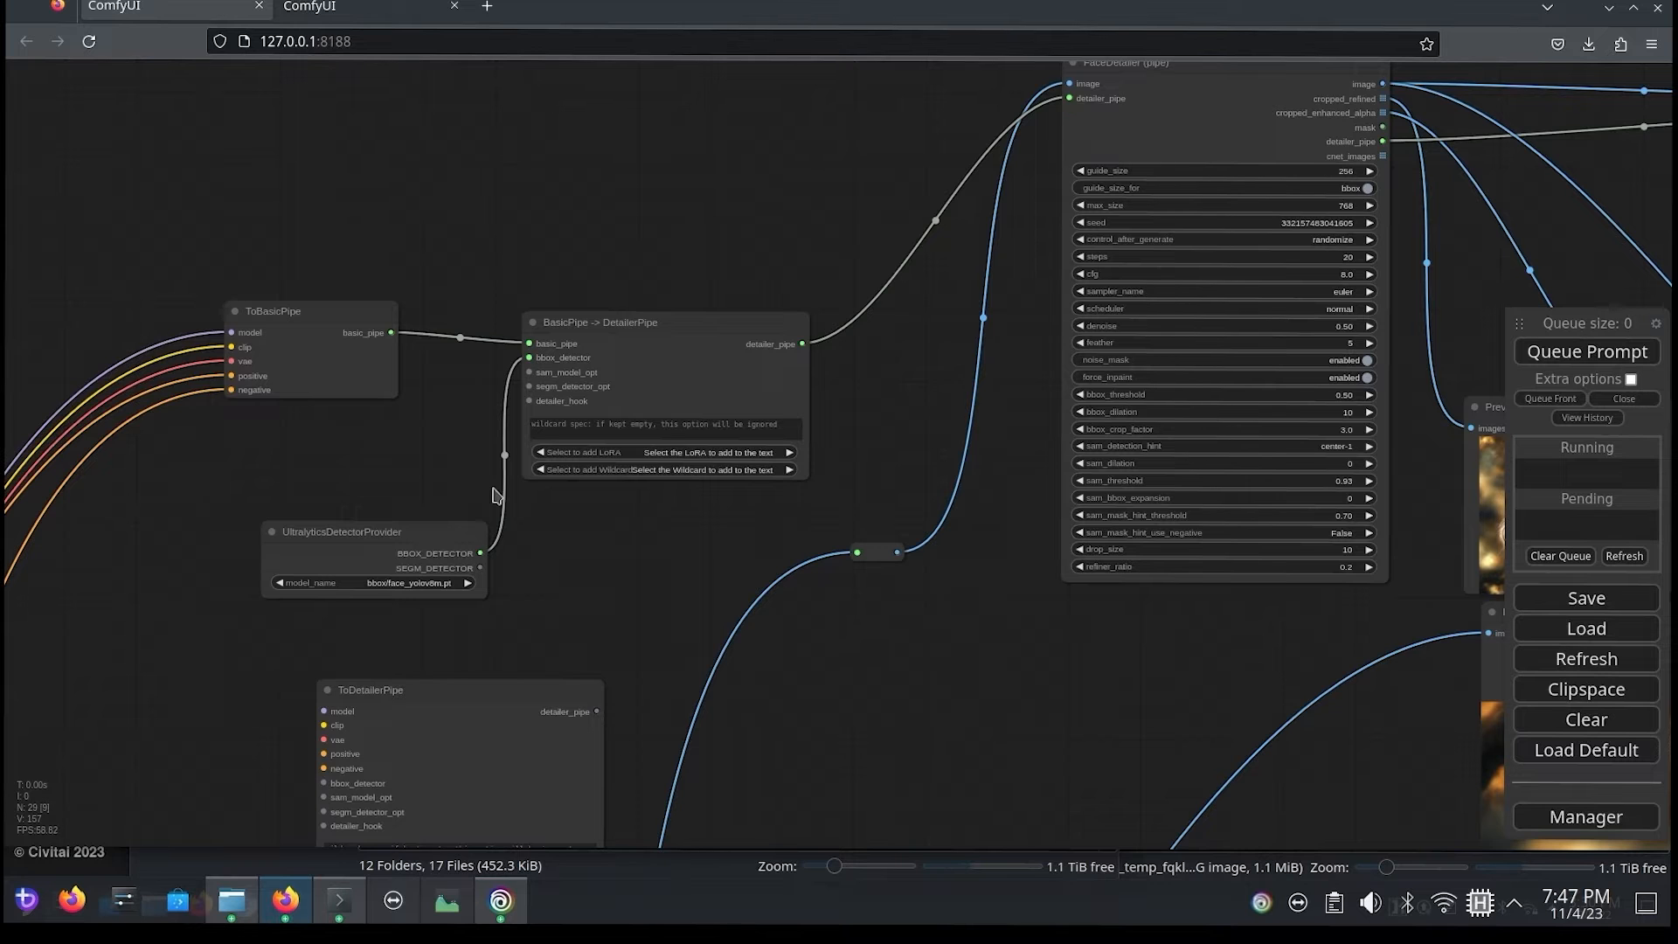
scroll(547, 600, up, 4)
scroll(616, 725, up, 2)
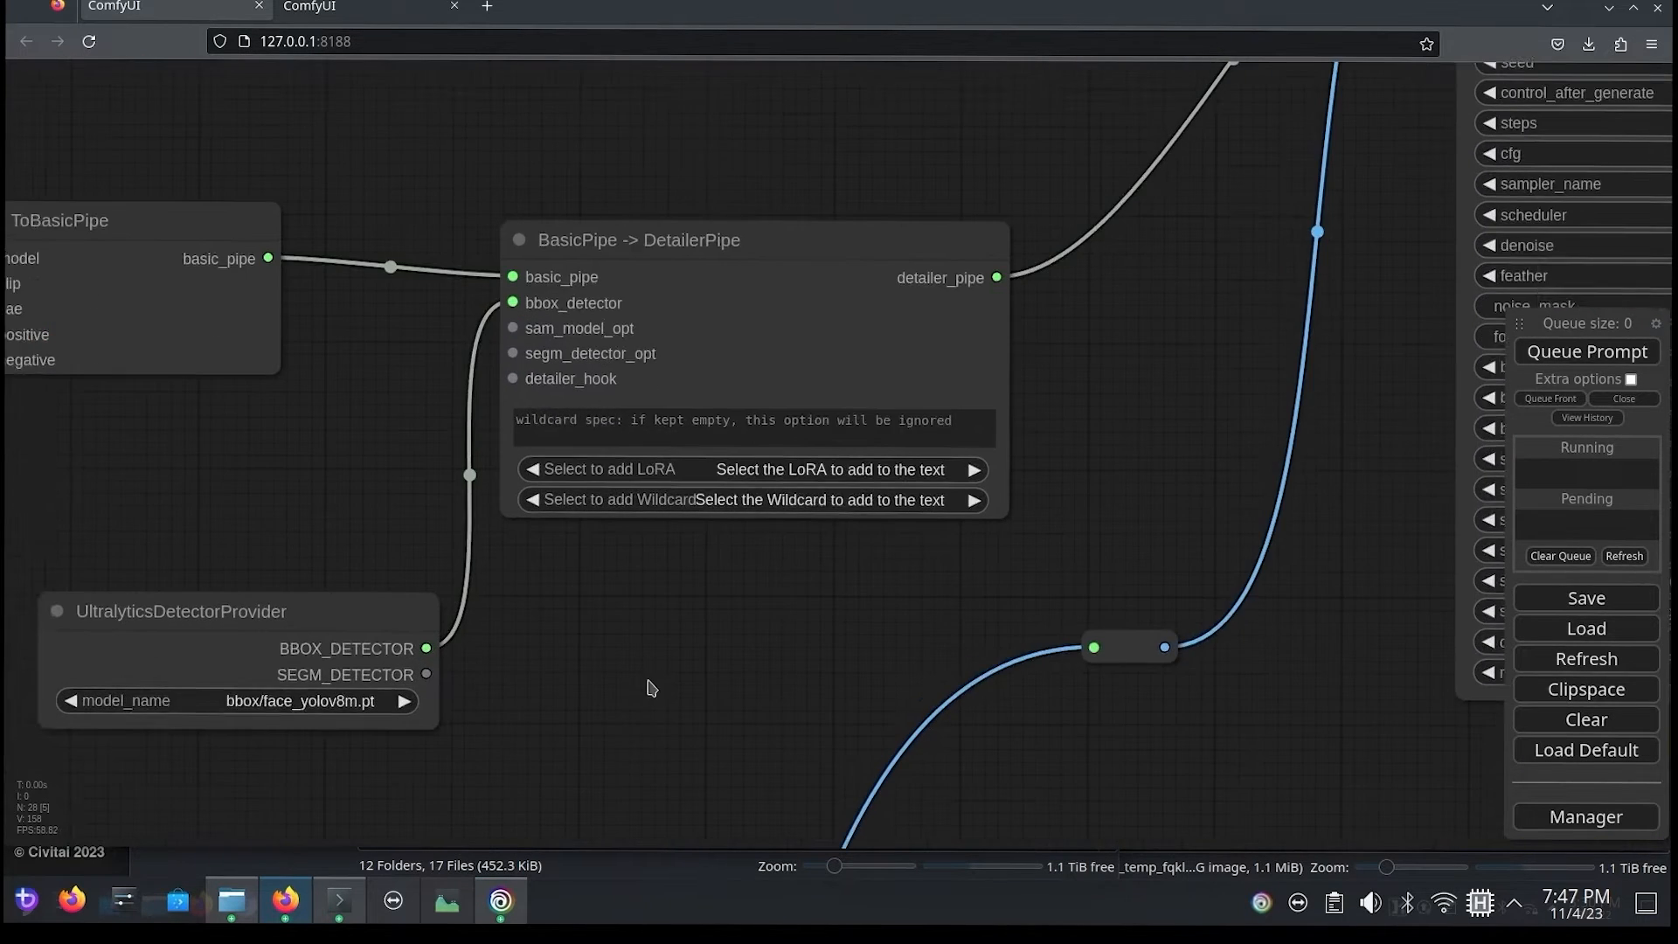
double_click(616, 716)
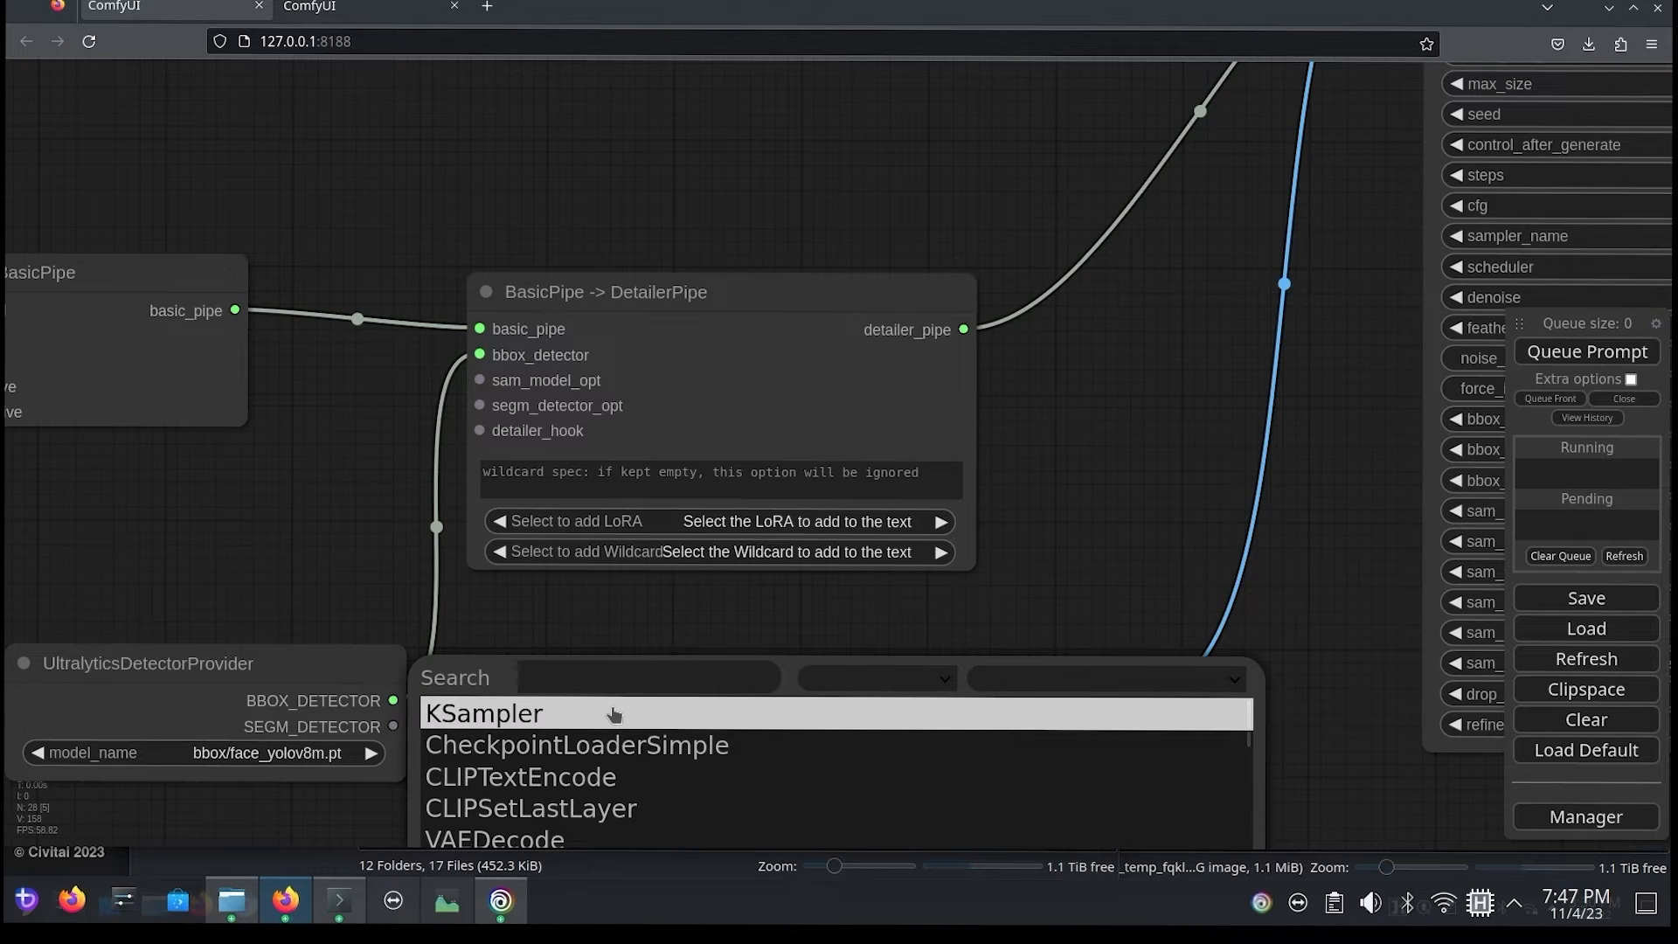
text(todet)
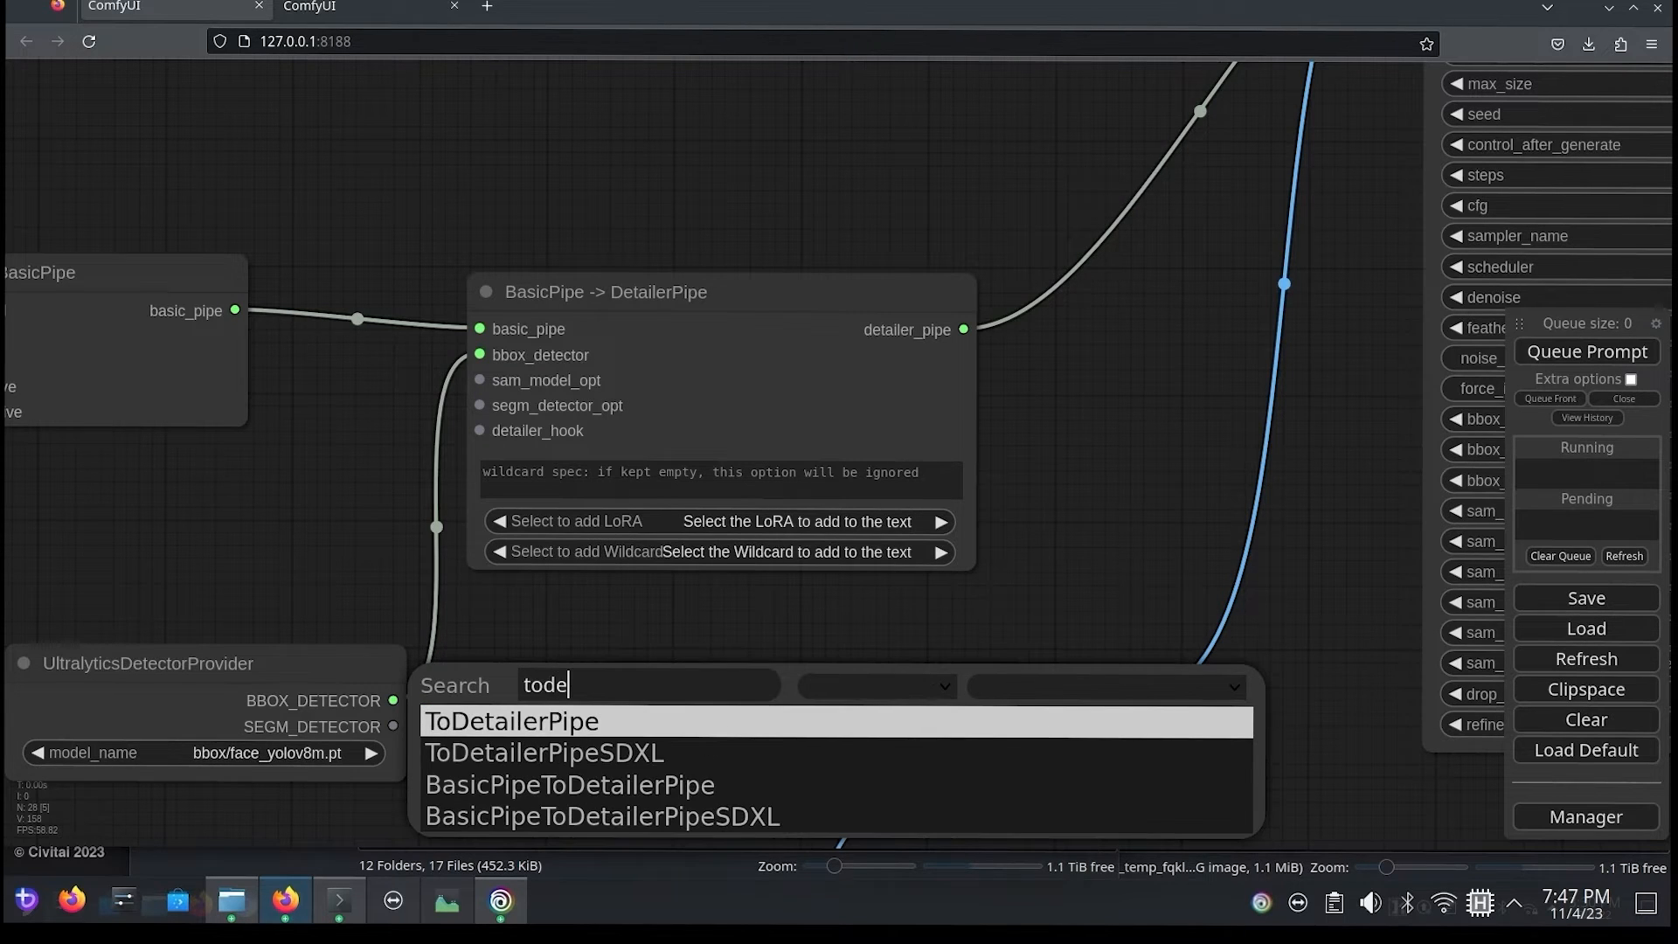
key(Return)
drag(807, 674, 731, 647)
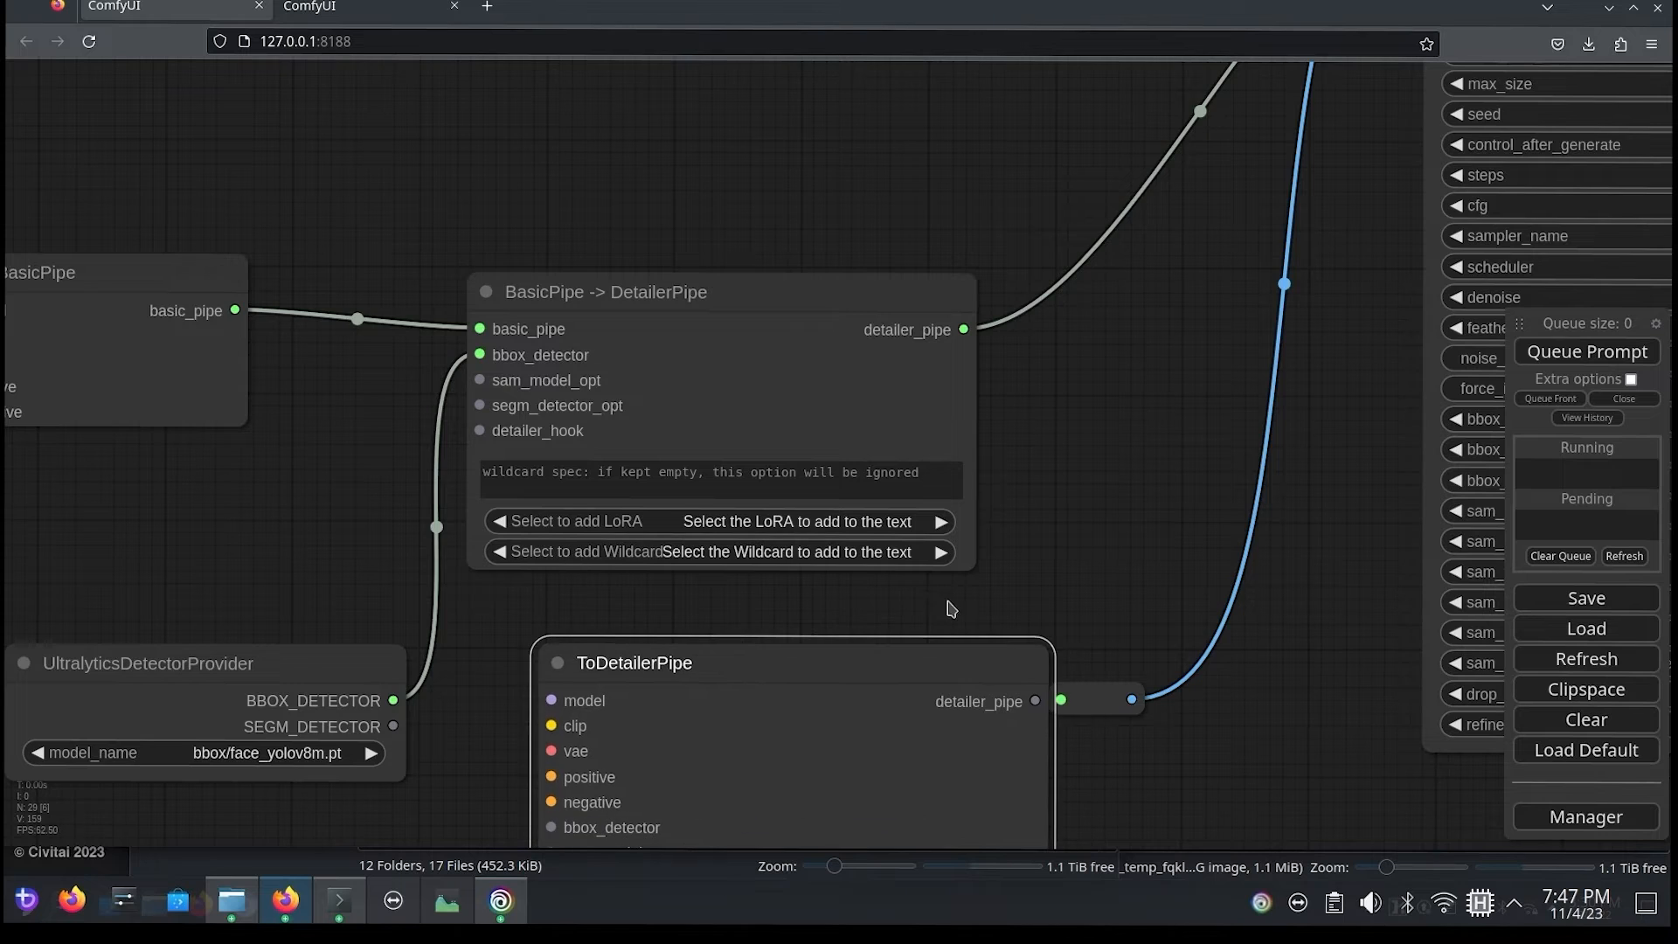
drag(952, 610, 1023, 344)
drag(706, 498, 670, 489)
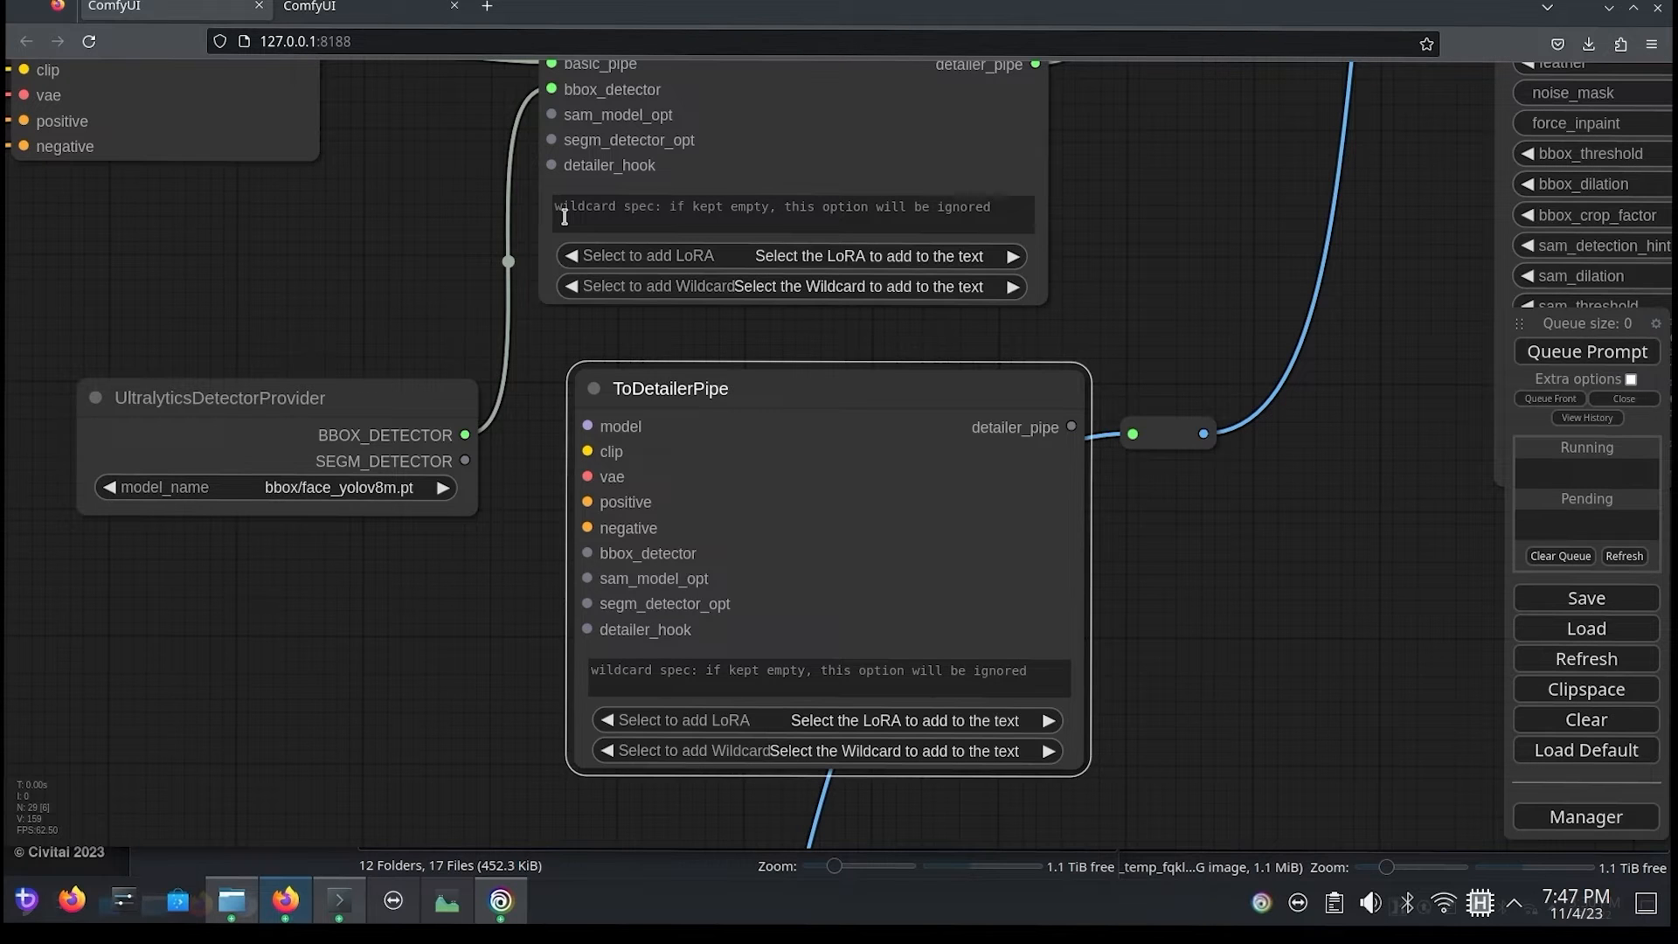
Step: Select the faces_v3.safetensors LoRA in BasicPipe -> DetailerPipe and delete the unconnected ToDetailerPipe node
click(840, 255)
click(862, 255)
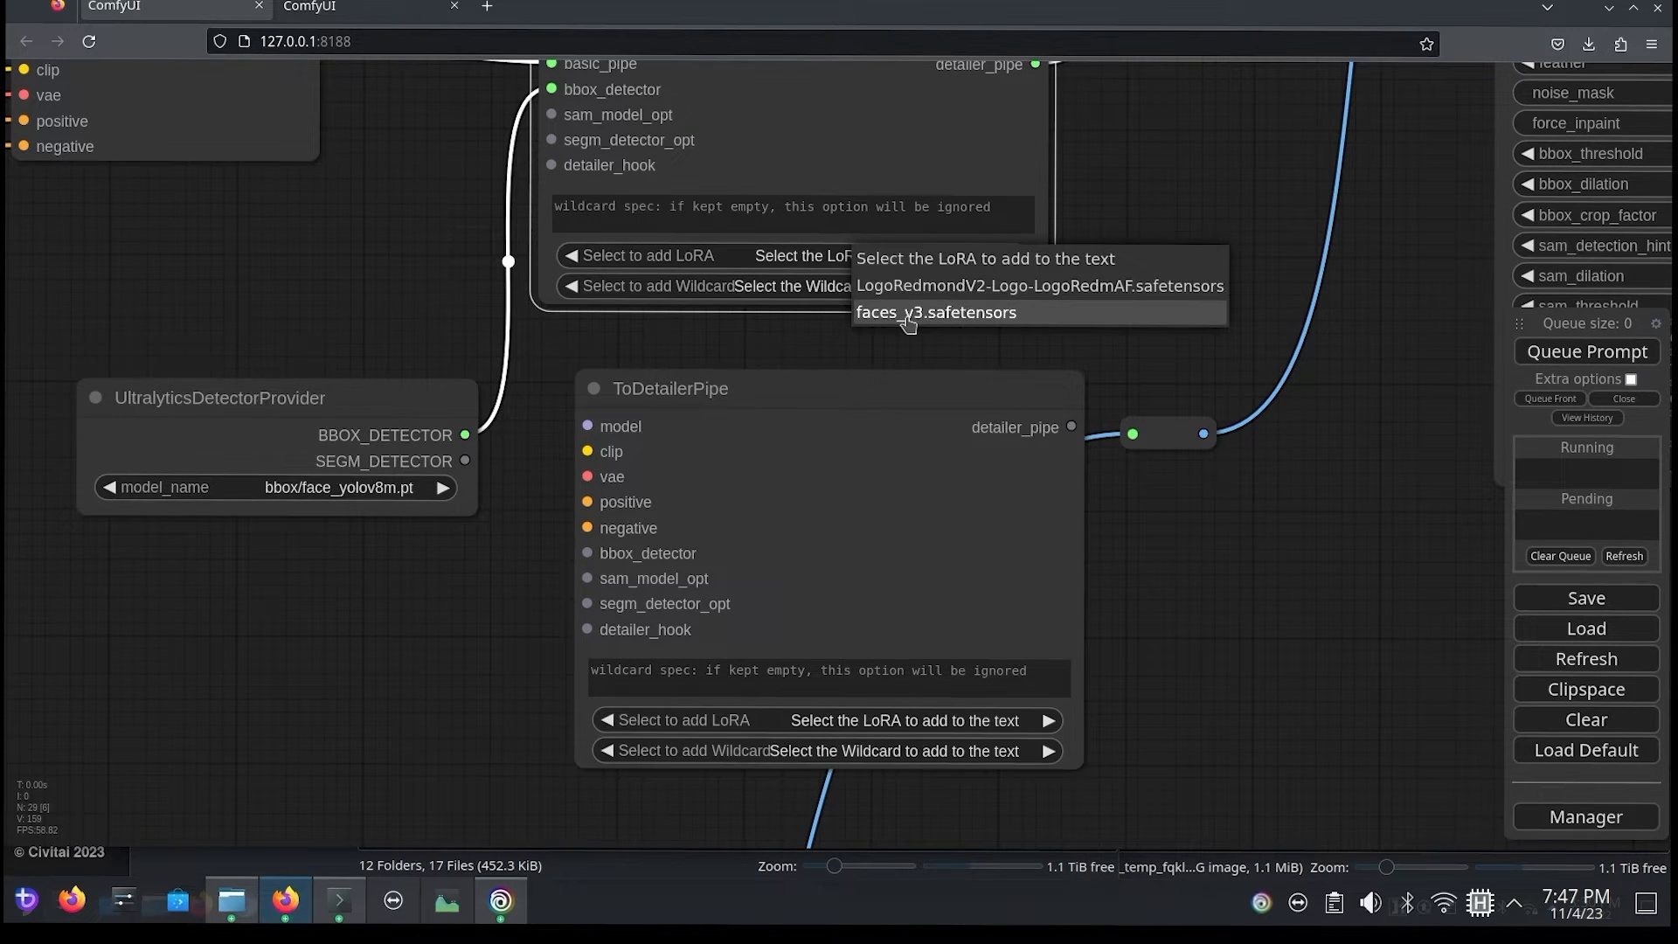
click(906, 317)
drag(905, 469, 909, 469)
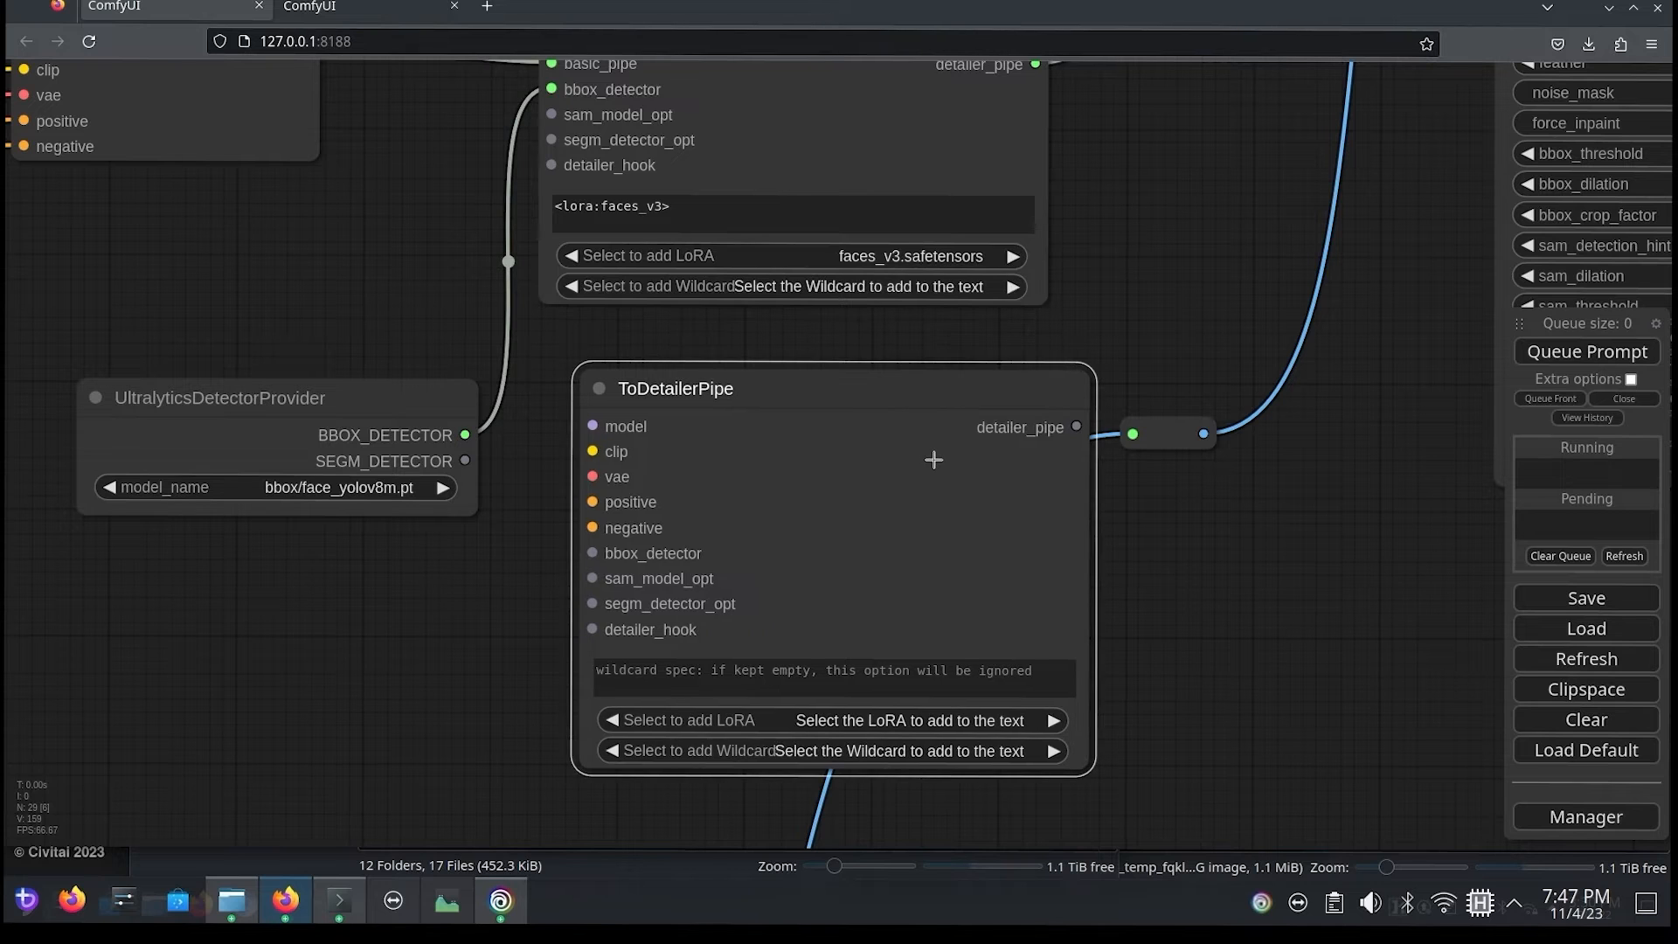
key(Delete)
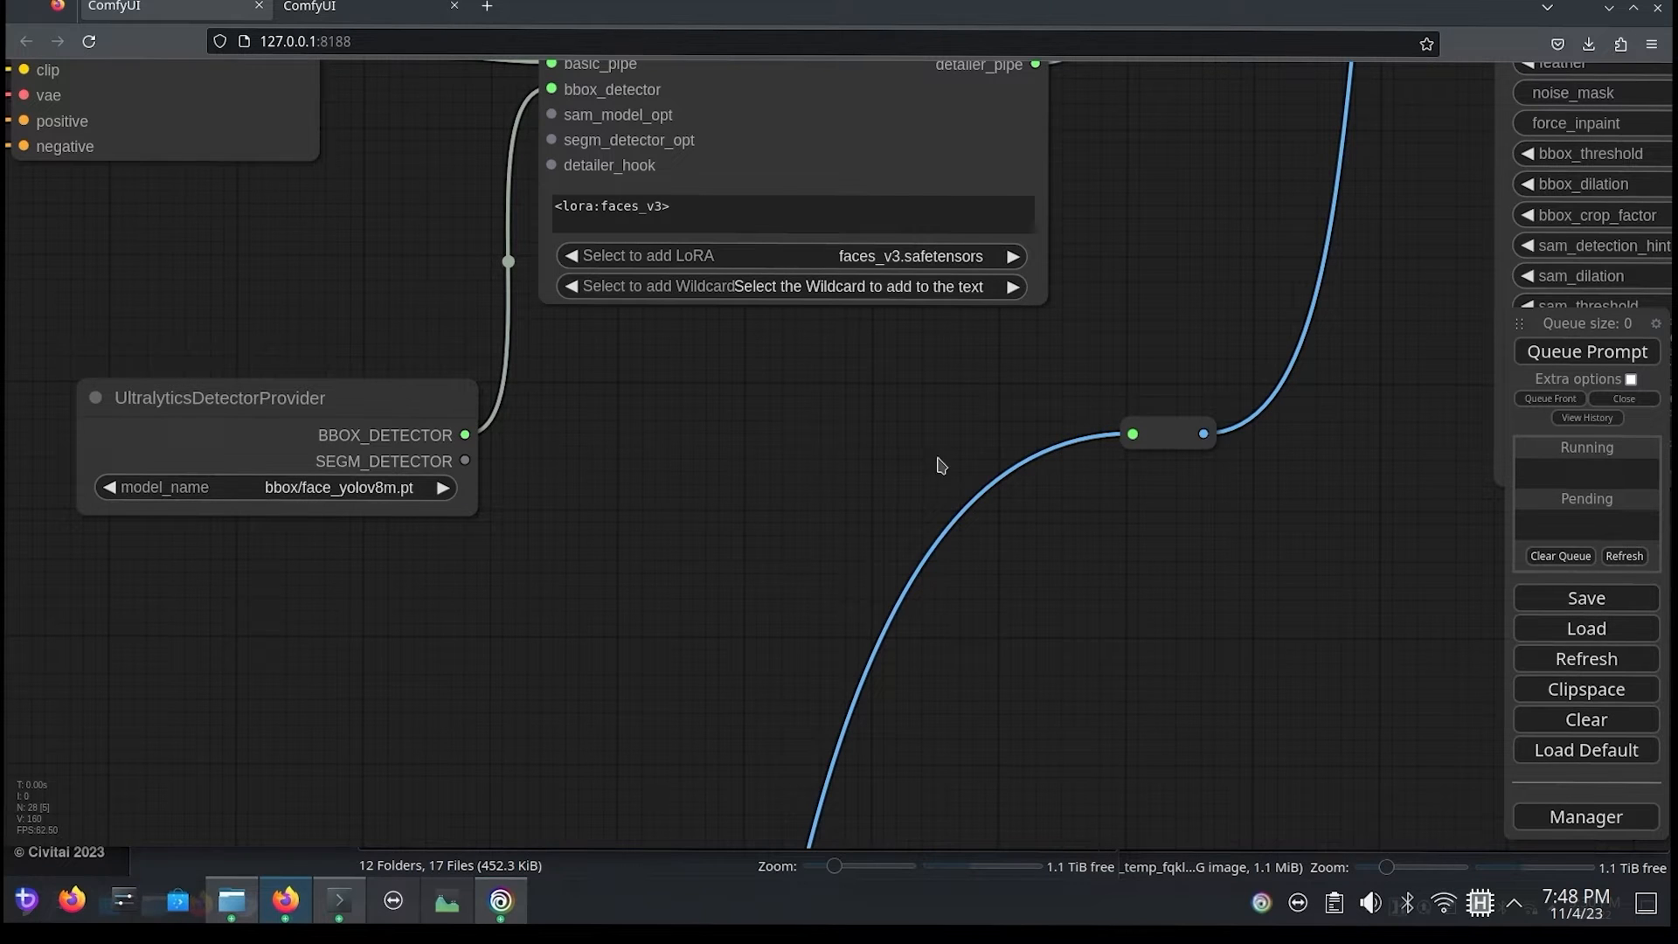
Step: Queue the prompt again with the faces_v3 LoRA applied to the detailer pipe
drag(1135, 234, 991, 547)
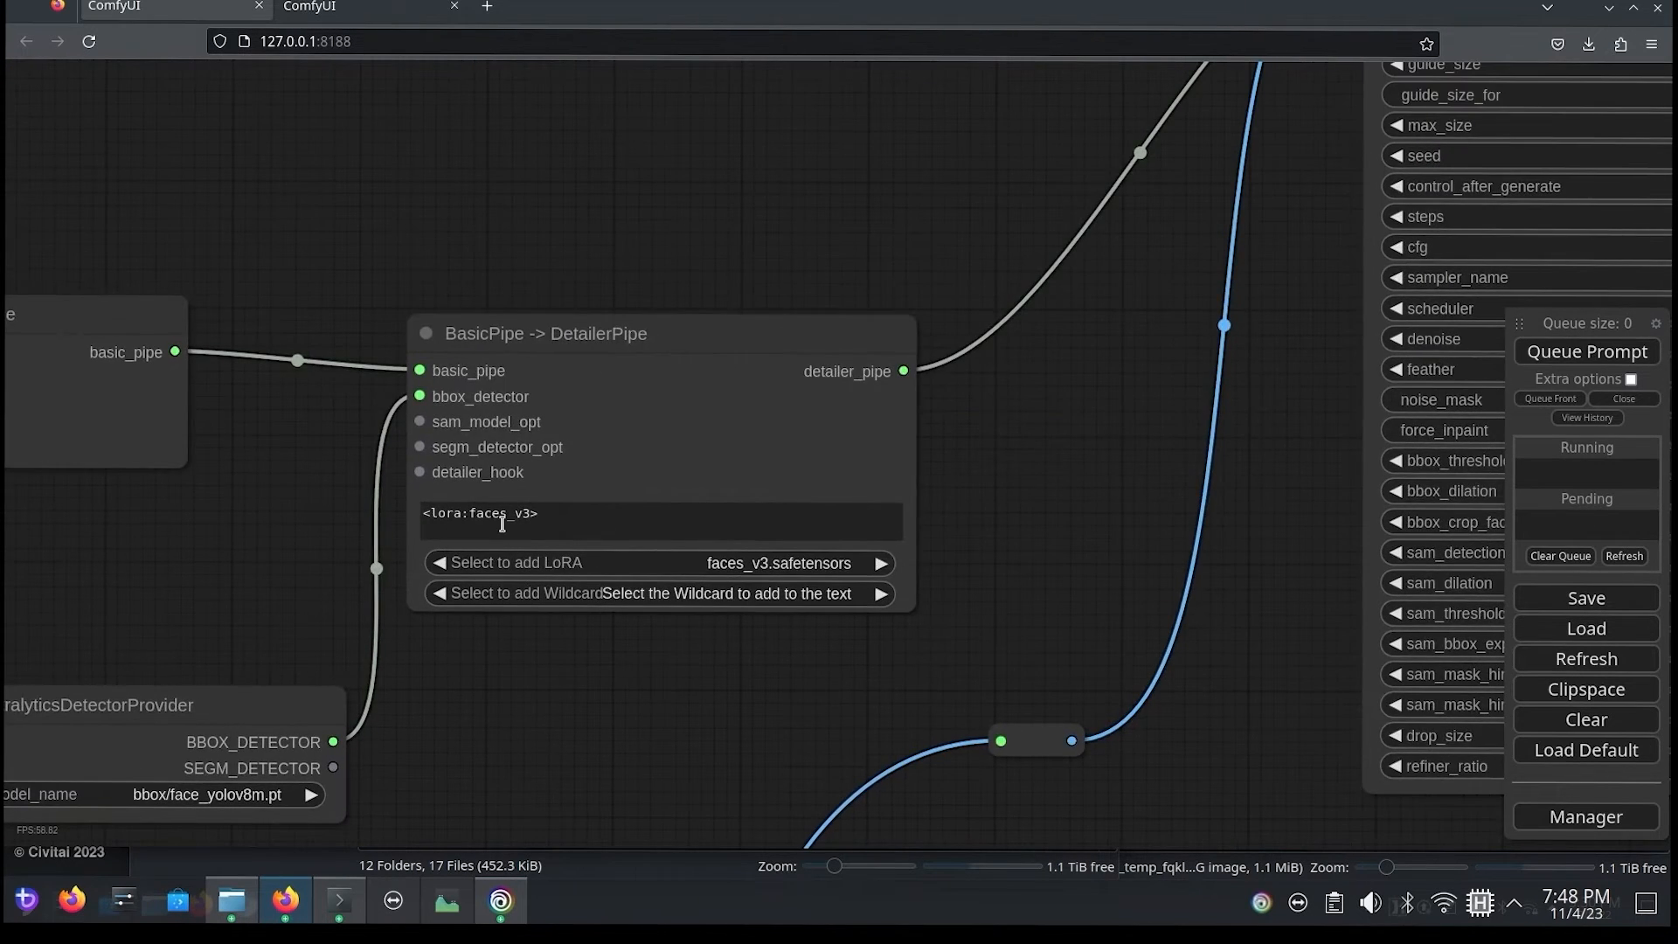
click(1597, 358)
Step: Compare the large previews from both FaceDetailer (pipe) nodes with the refiner's portrait, examining how the LoRA affects the face
drag(1316, 450, 439, 457)
drag(1438, 346, 747, 246)
drag(1214, 514, 745, 379)
scroll(777, 584, up, 2)
scroll(1233, 617, down, 5)
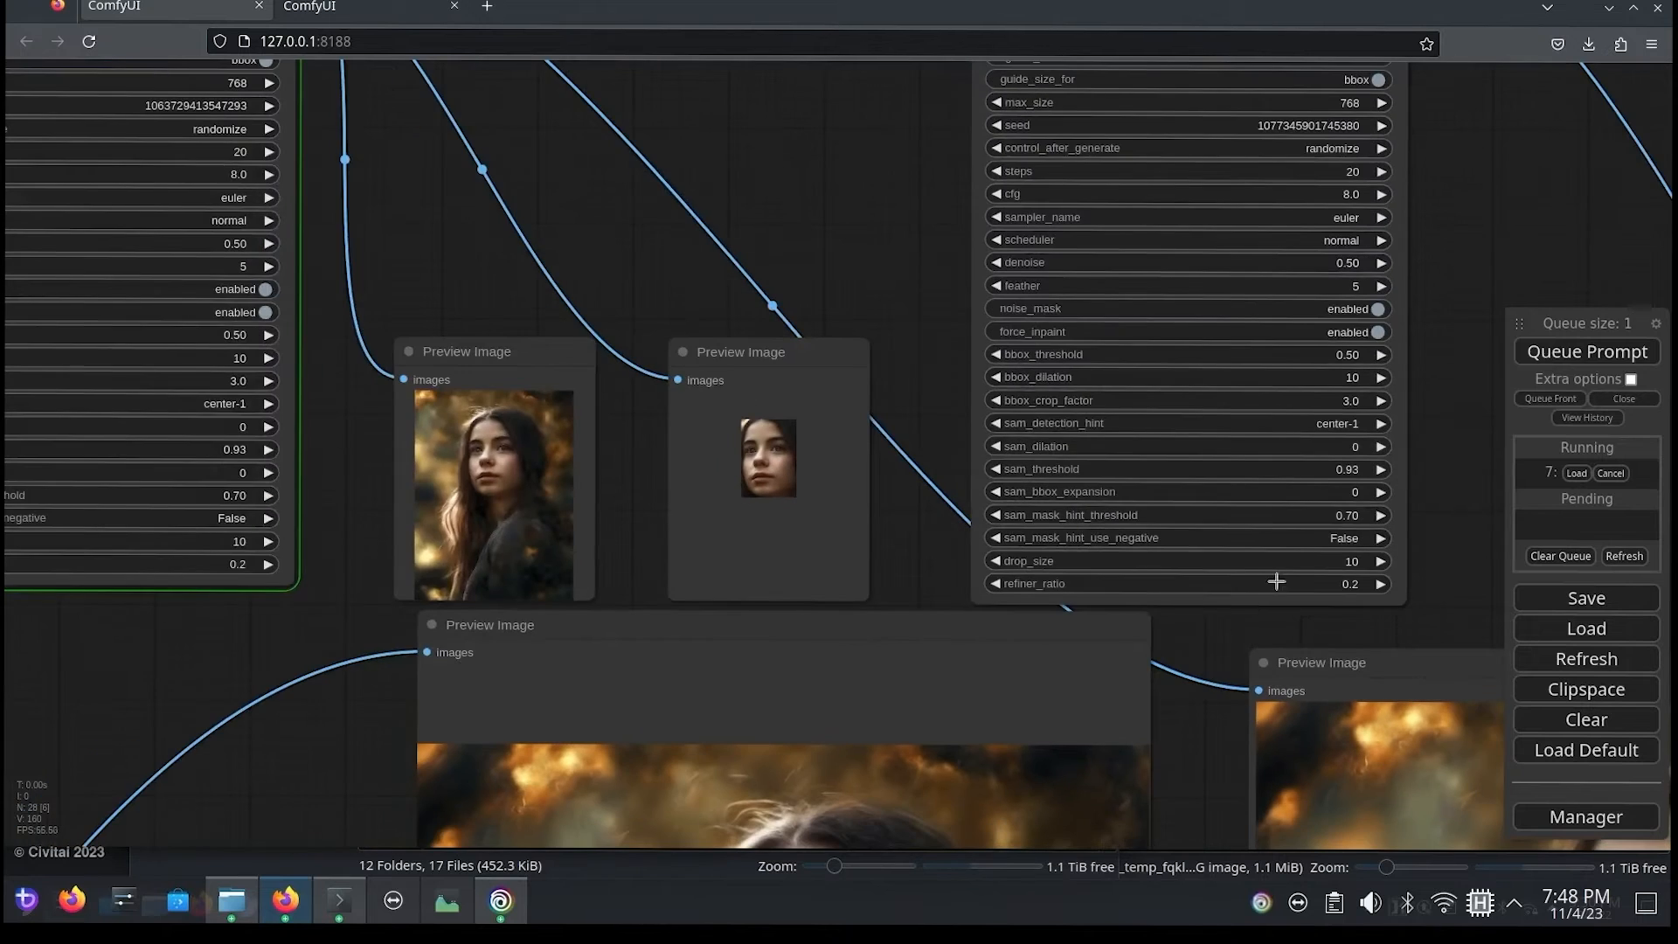
drag(1483, 431, 831, 134)
drag(1453, 299, 1094, 158)
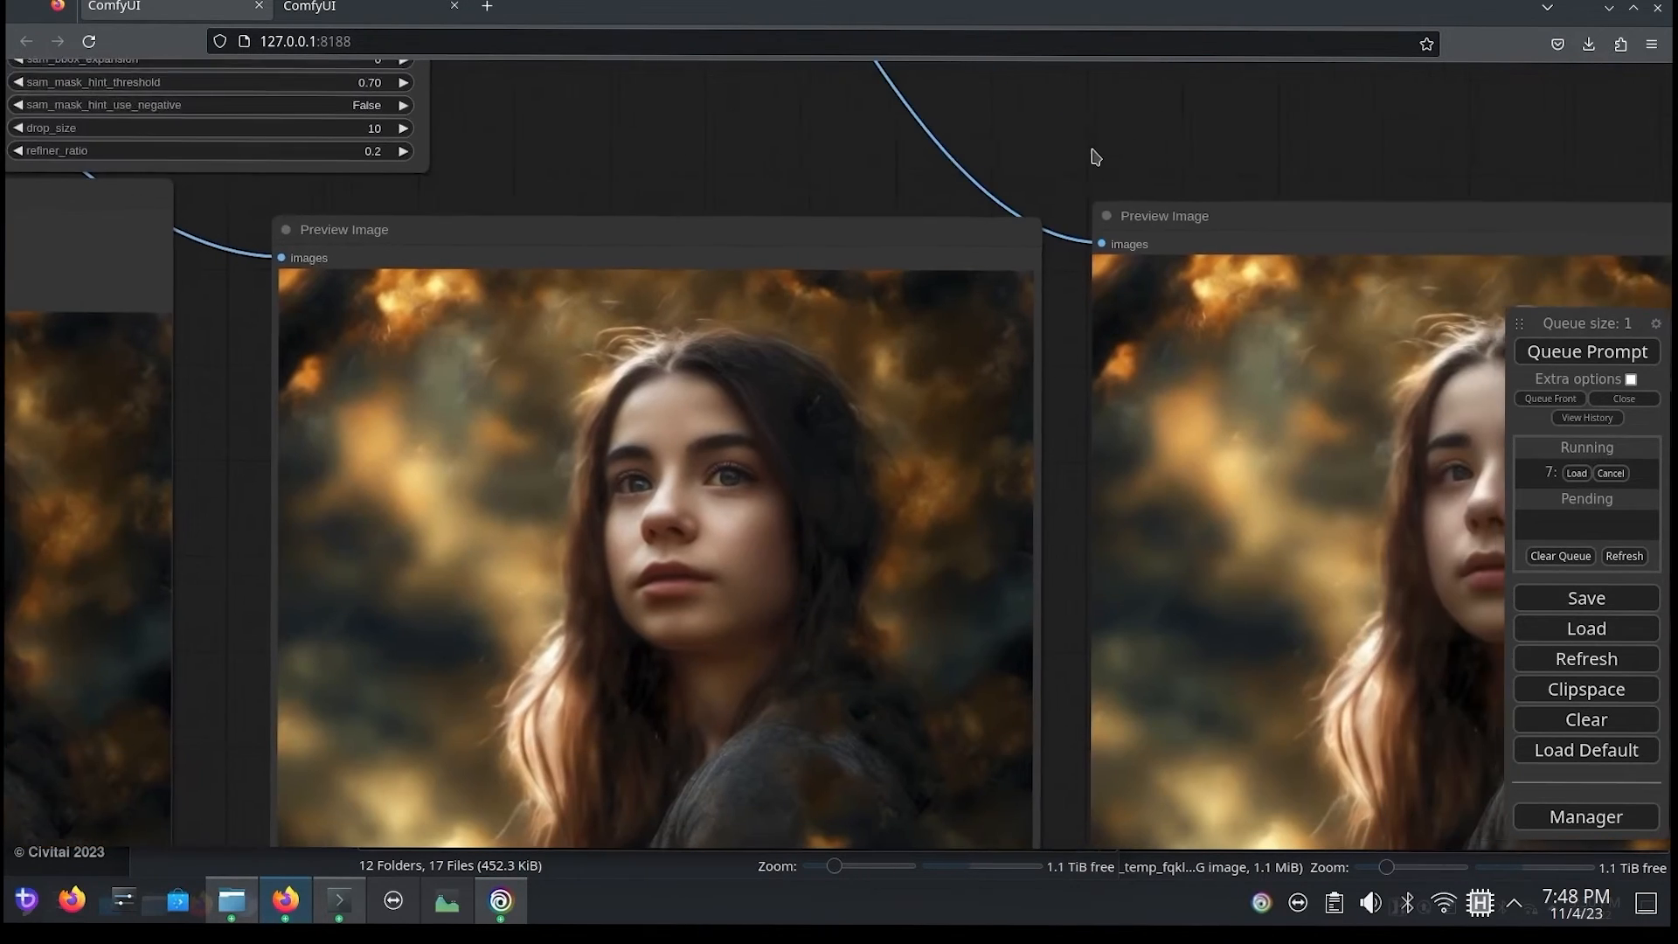
scroll(769, 194, up, 1)
scroll(734, 188, down, 1)
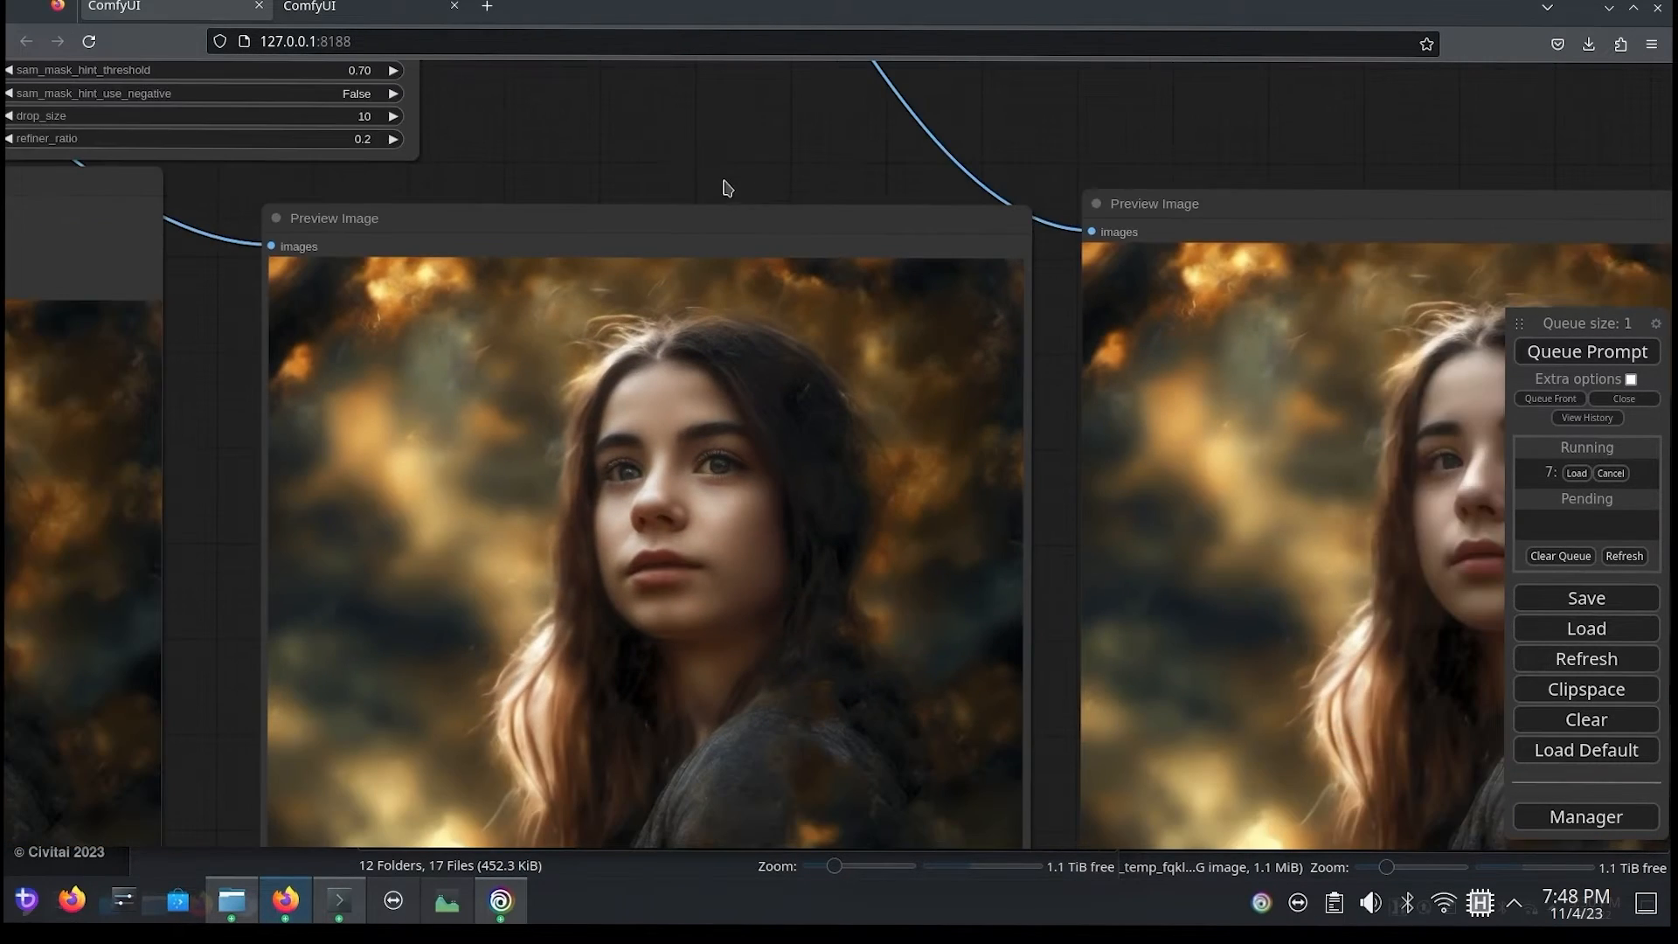
drag(696, 154, 700, 60)
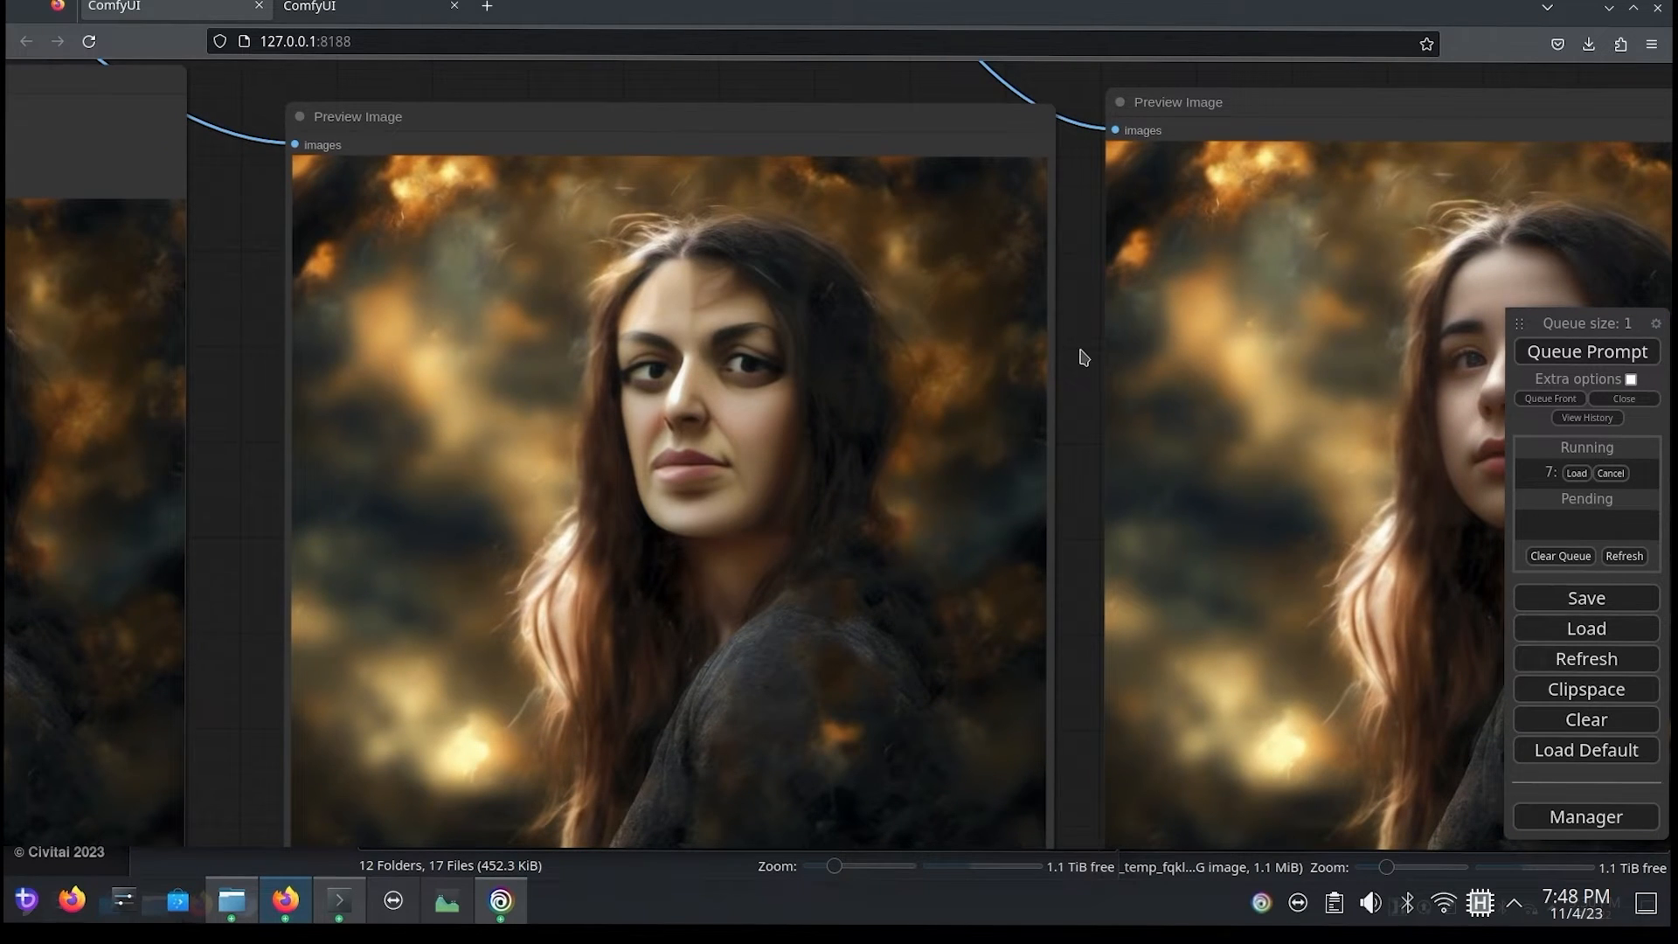
drag(1080, 352, 1161, 419)
drag(940, 139, 480, 82)
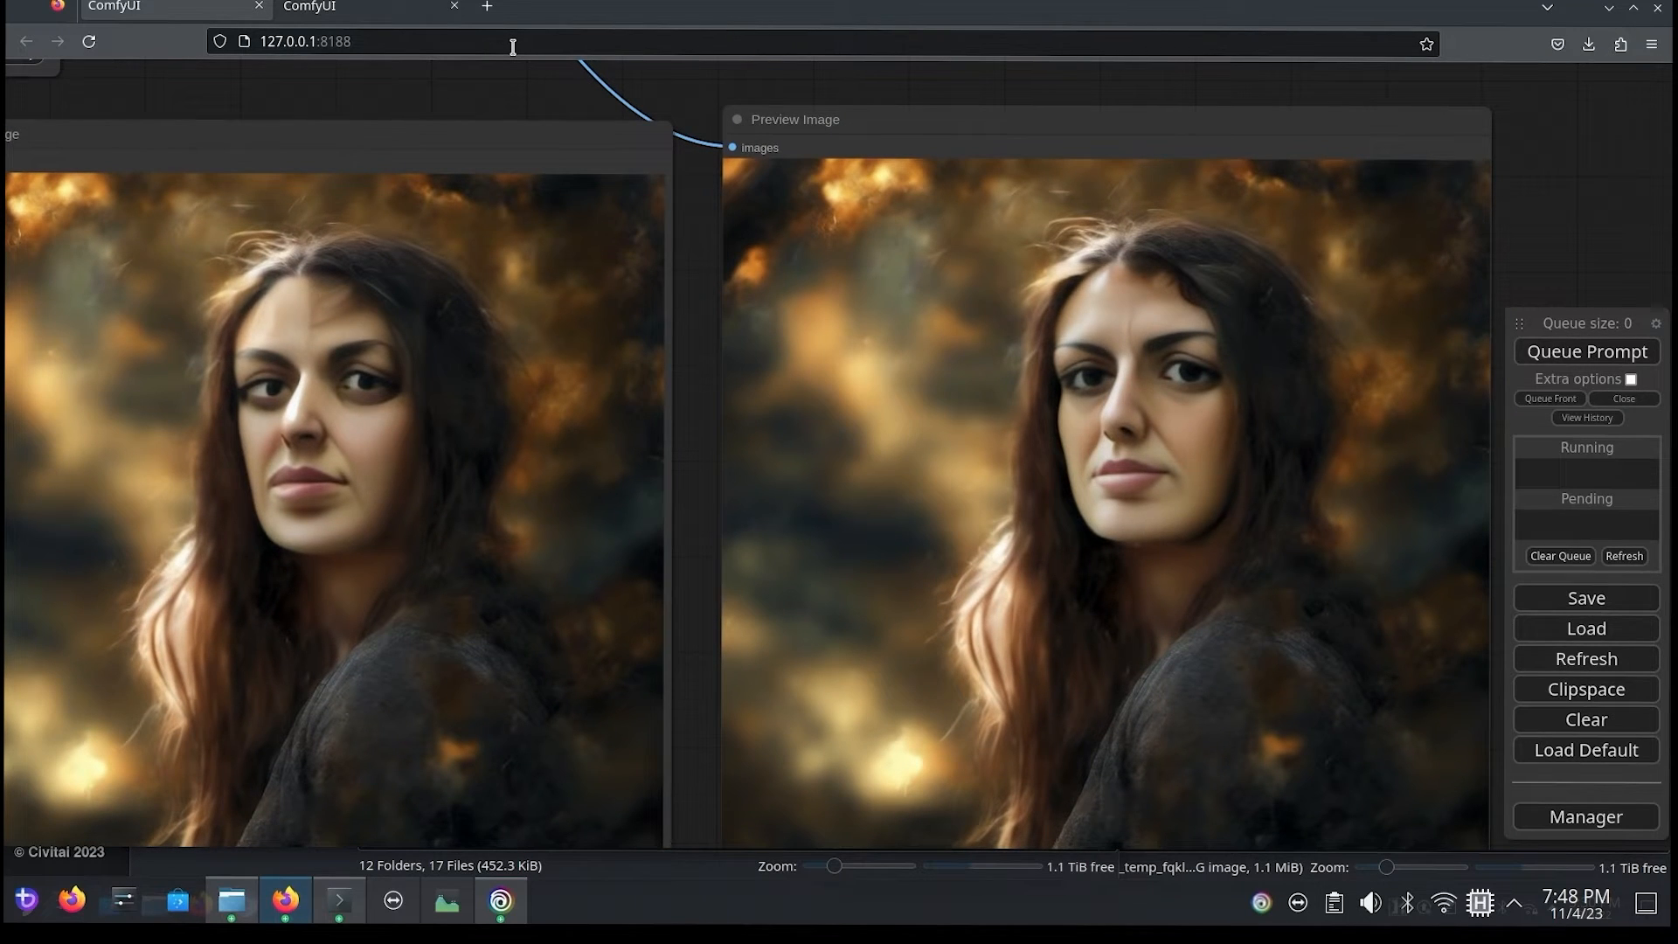
drag(462, 97, 1045, 191)
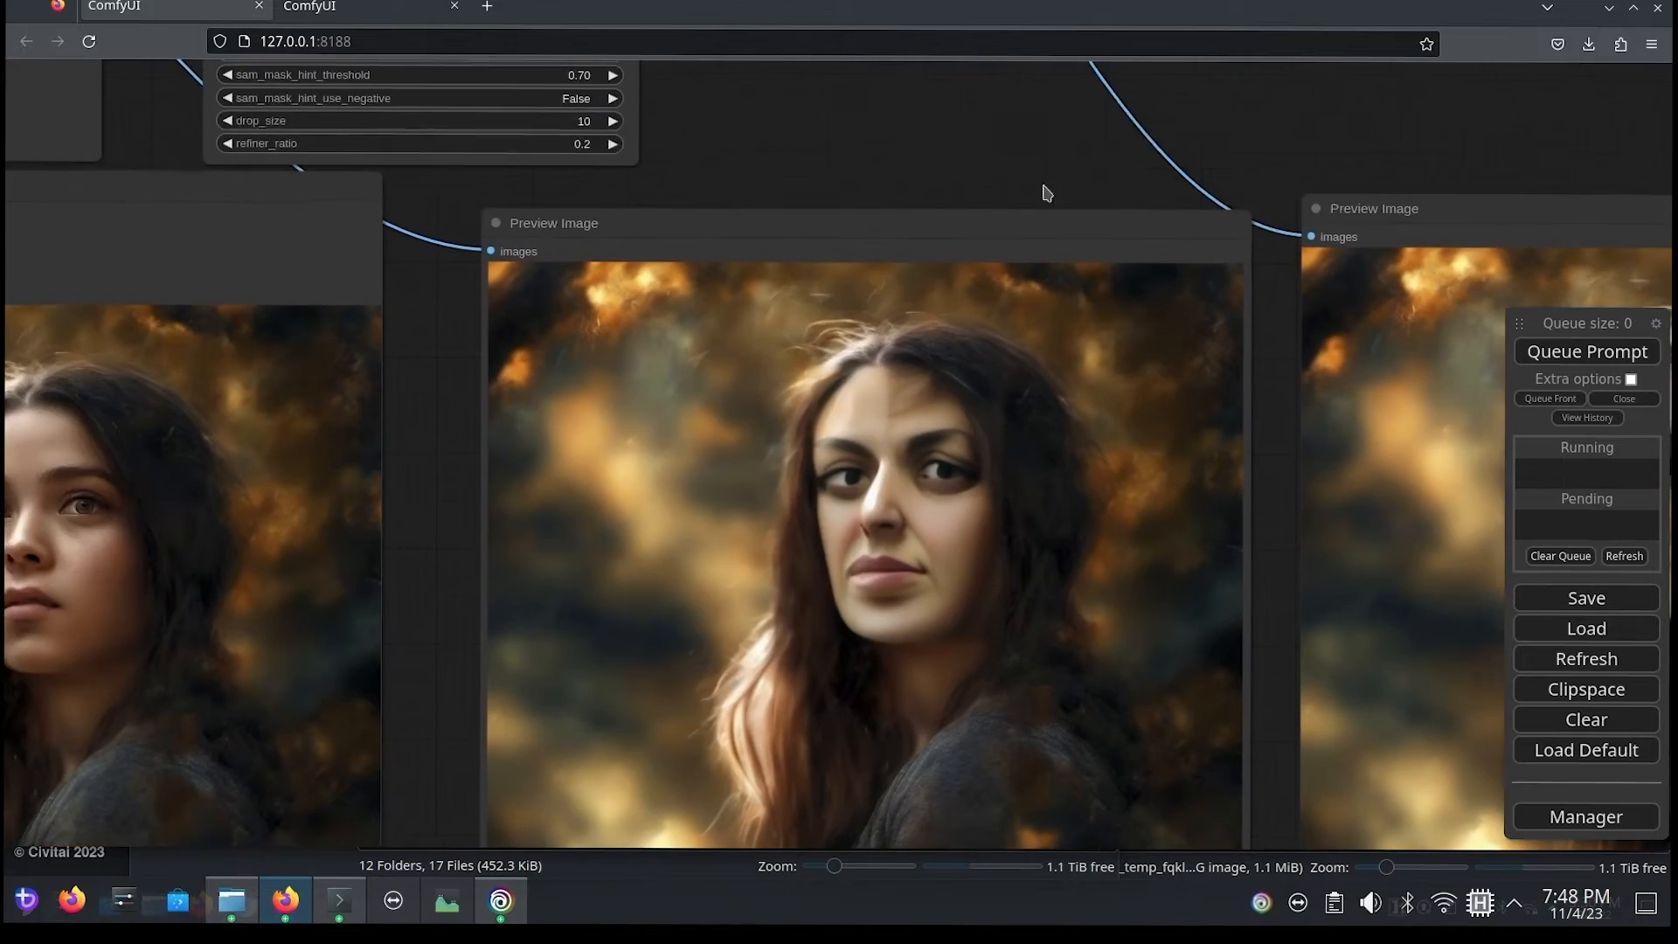
Step: Clear the faces_v3 LoRA tag from the wildcard text of BasicPipe -> DetailerPipe
drag(286, 301, 826, 368)
drag(152, 395, 835, 647)
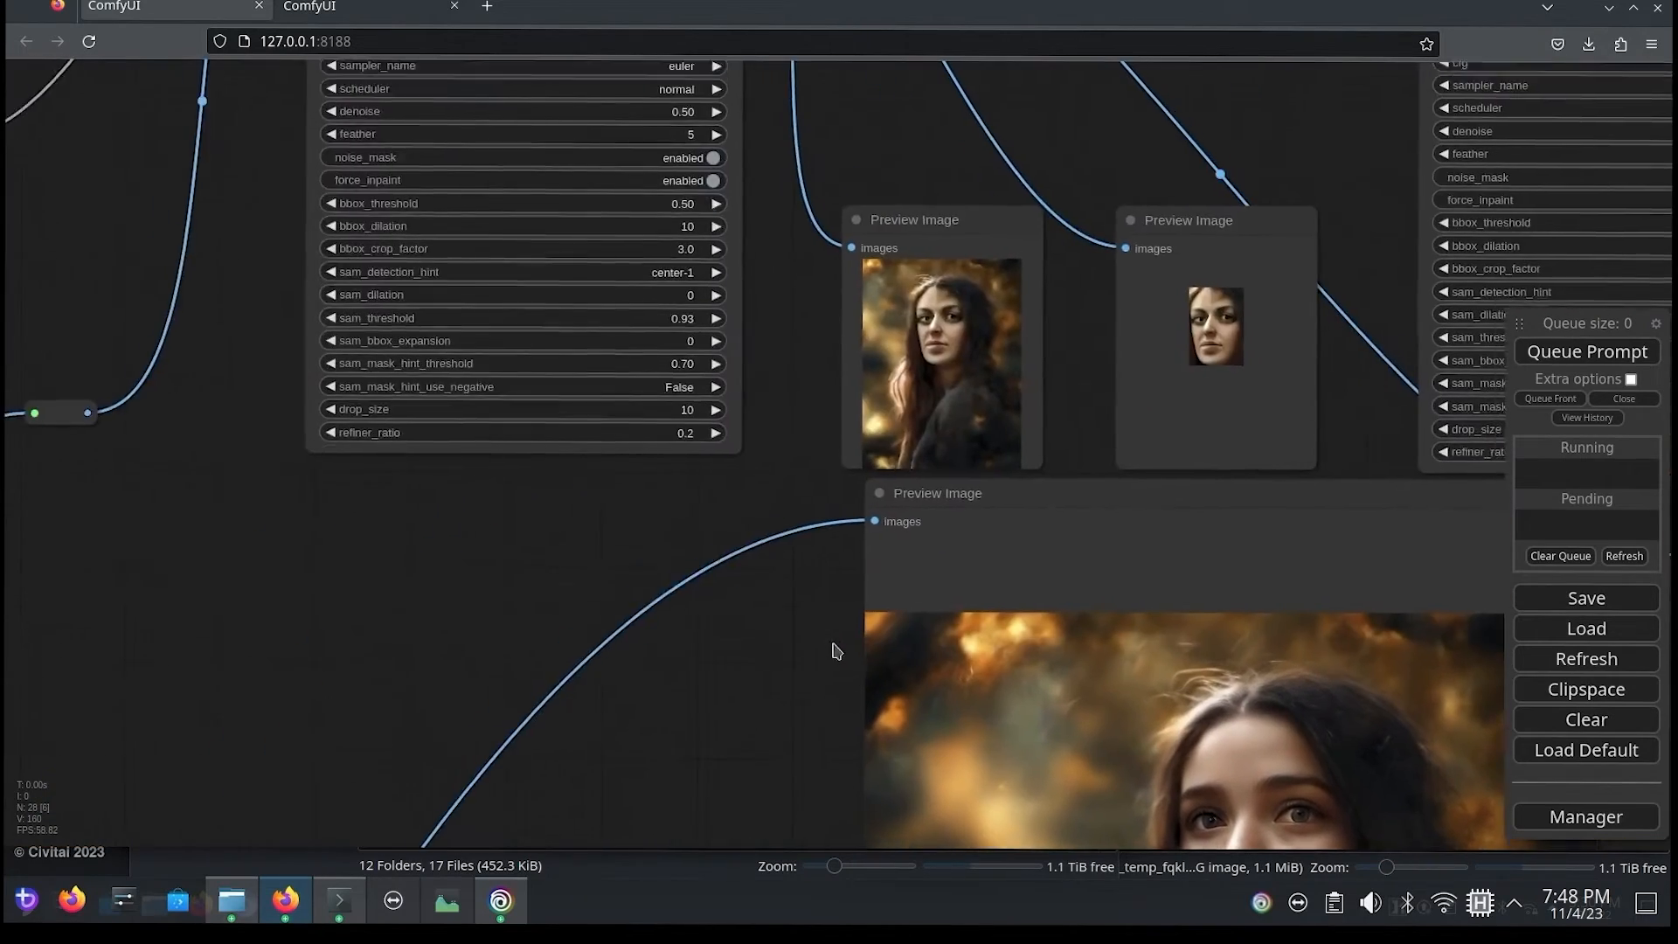
drag(375, 534, 950, 699)
drag(644, 554, 980, 389)
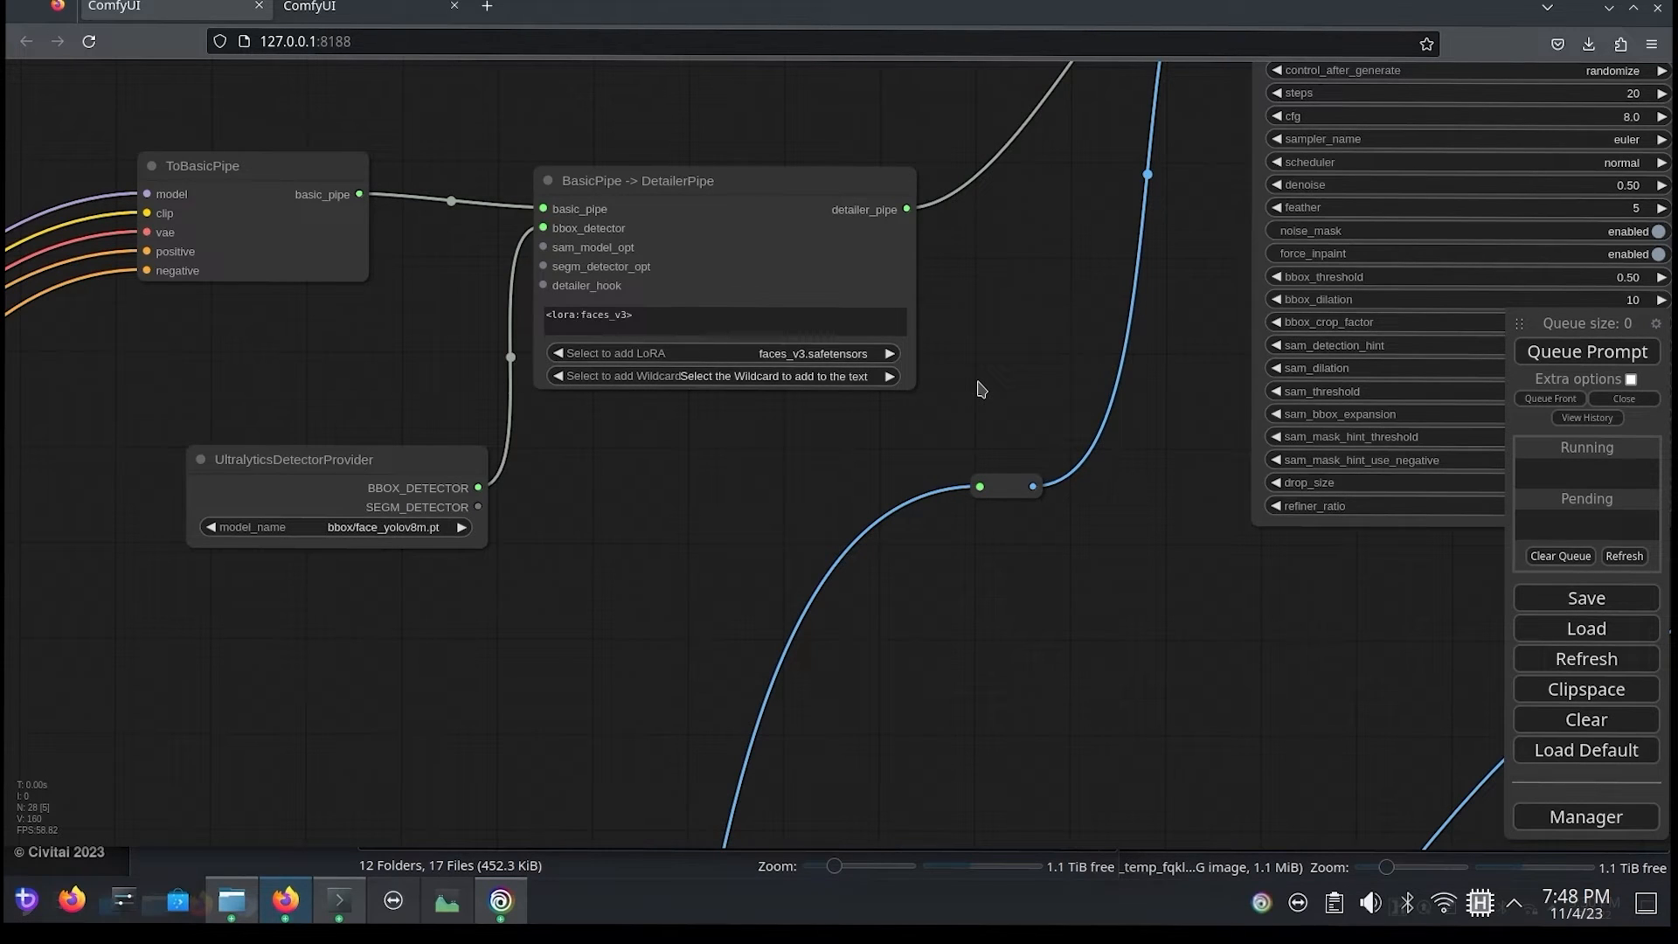
drag(651, 317, 495, 308)
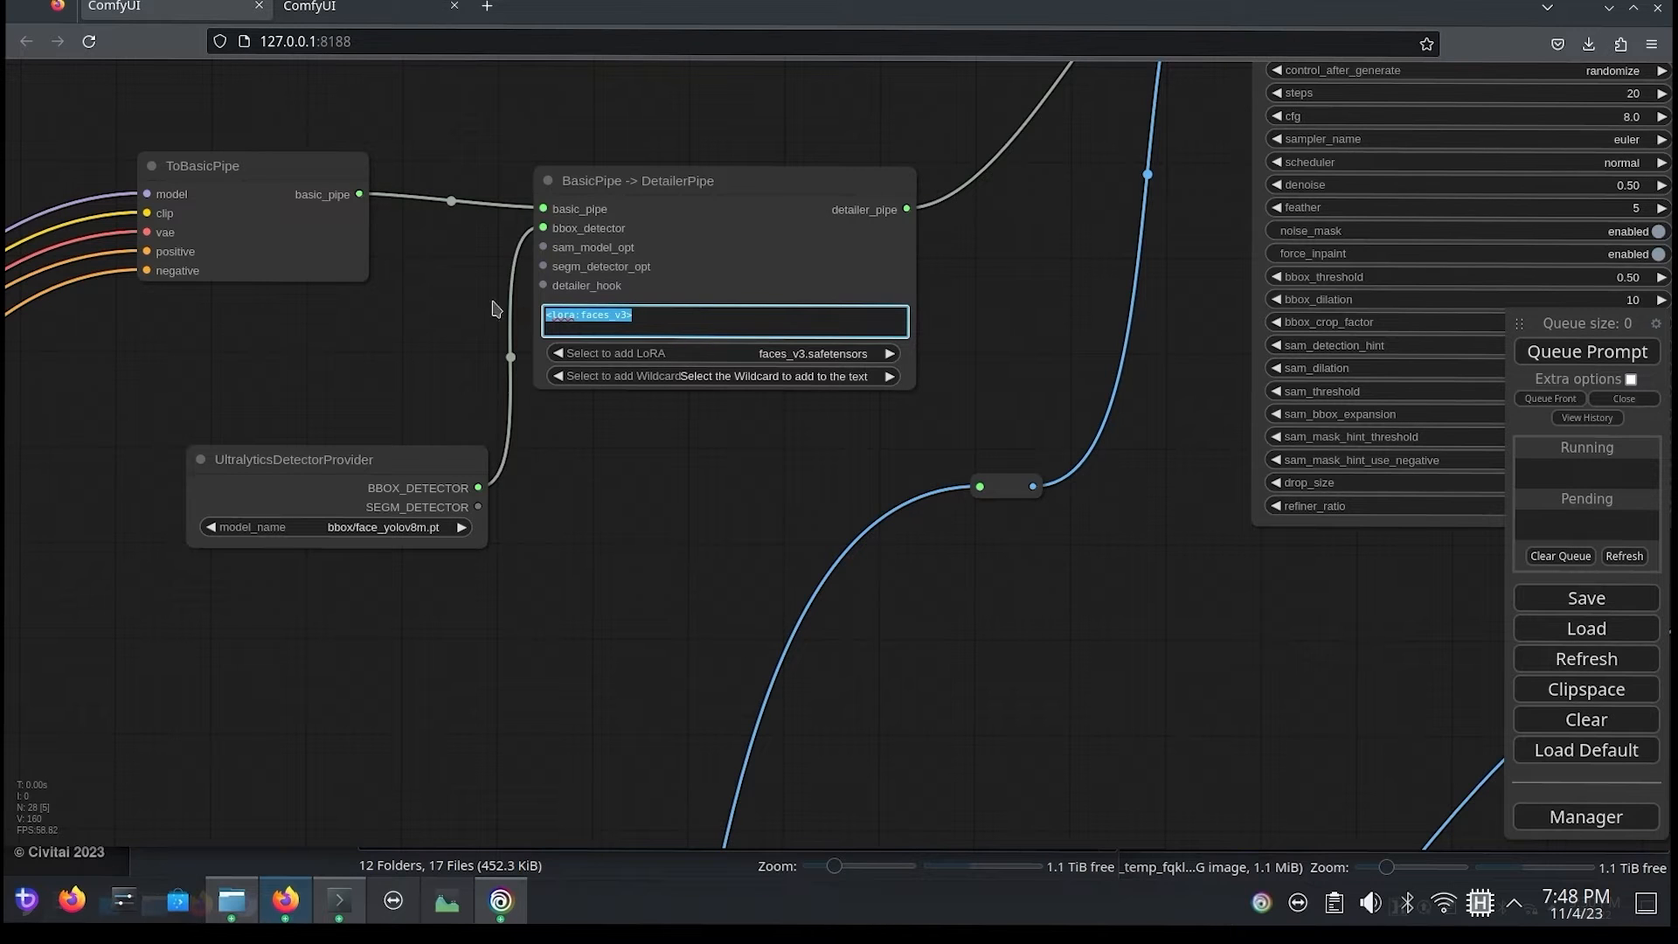
key(BackSpace)
Step: Select the __samples/jewel__ wildcard in BasicPipe -> DetailerPipe and clear the wildcard text it inserts
click(758, 381)
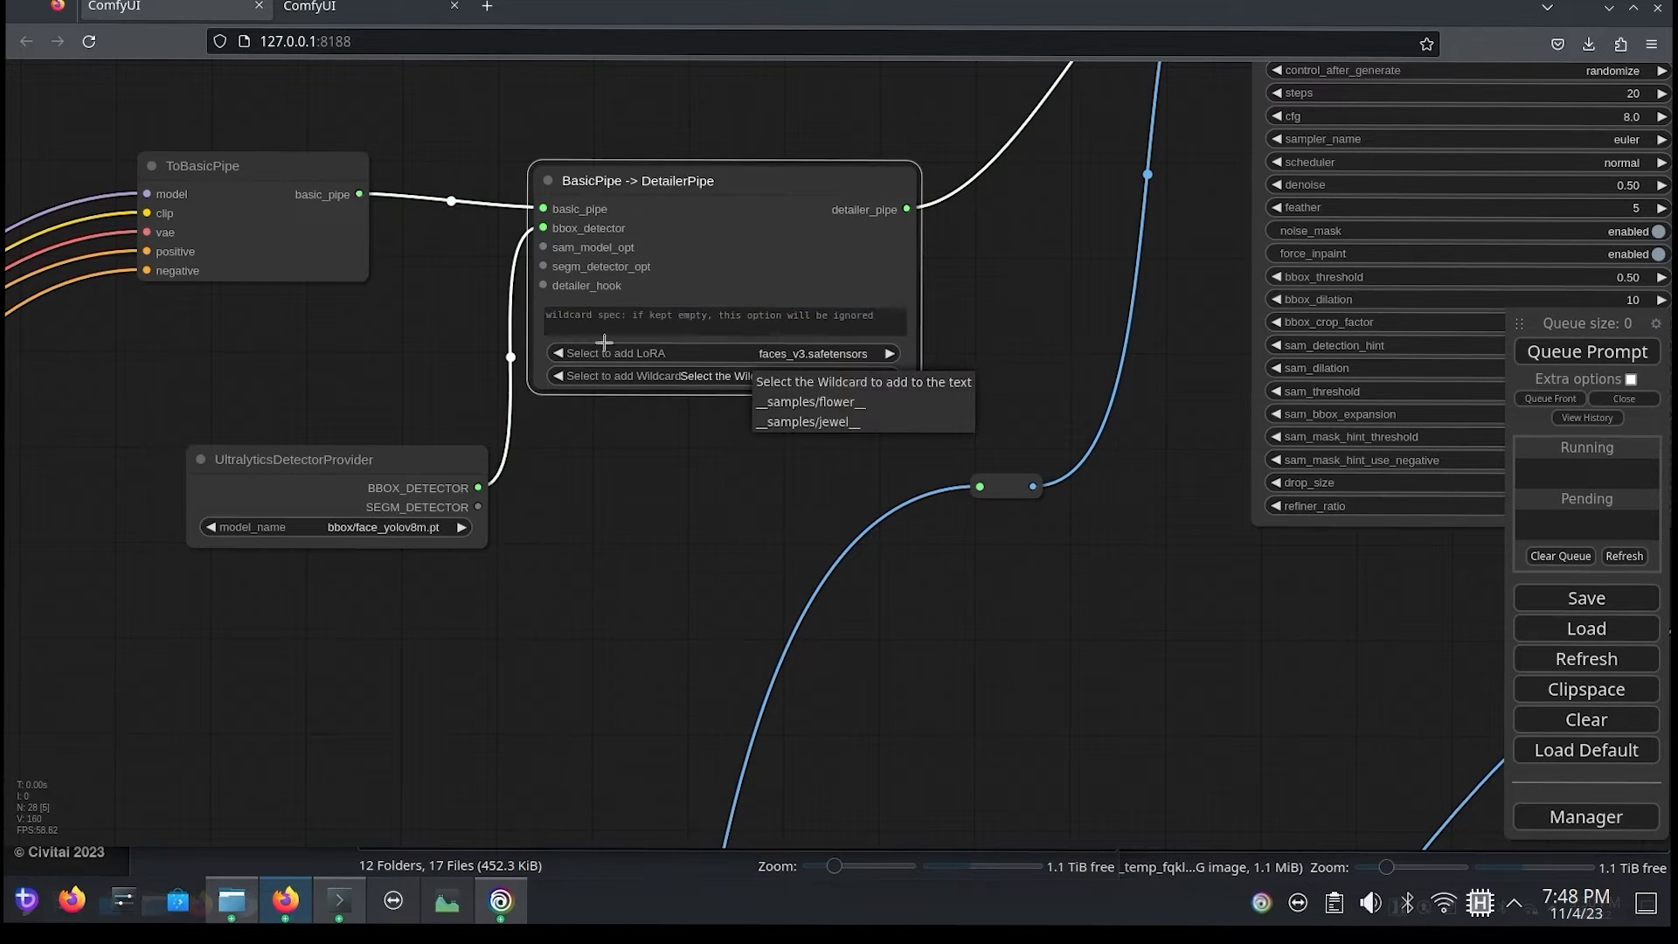
click(813, 423)
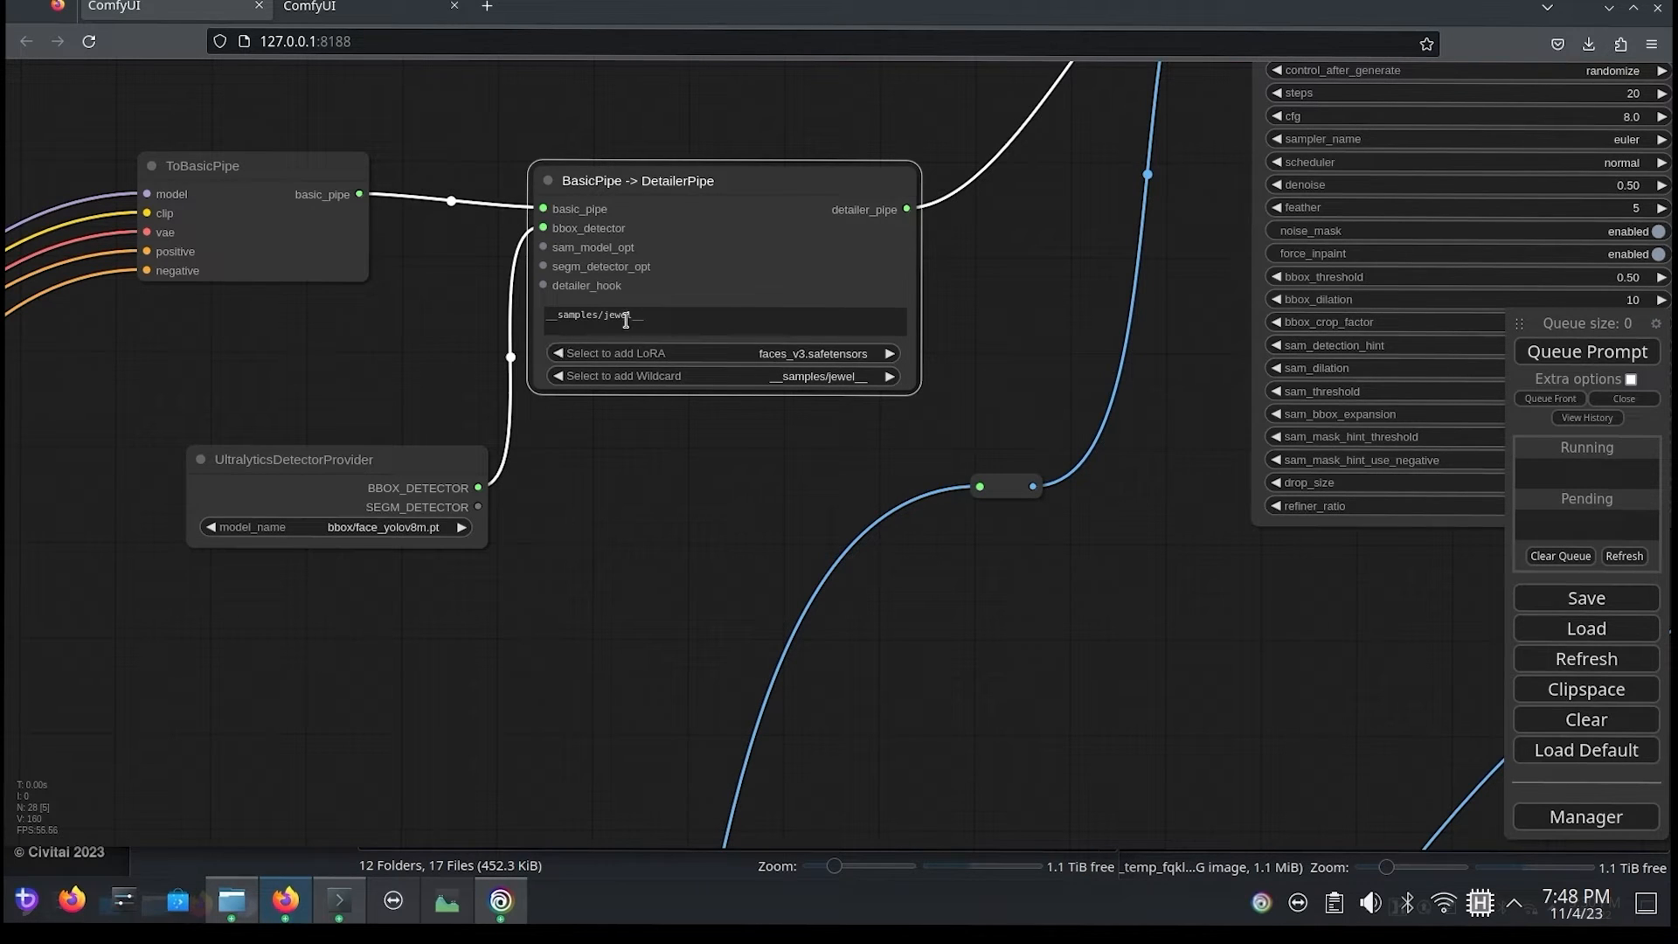
drag(650, 318, 489, 286)
key(BackSpace)
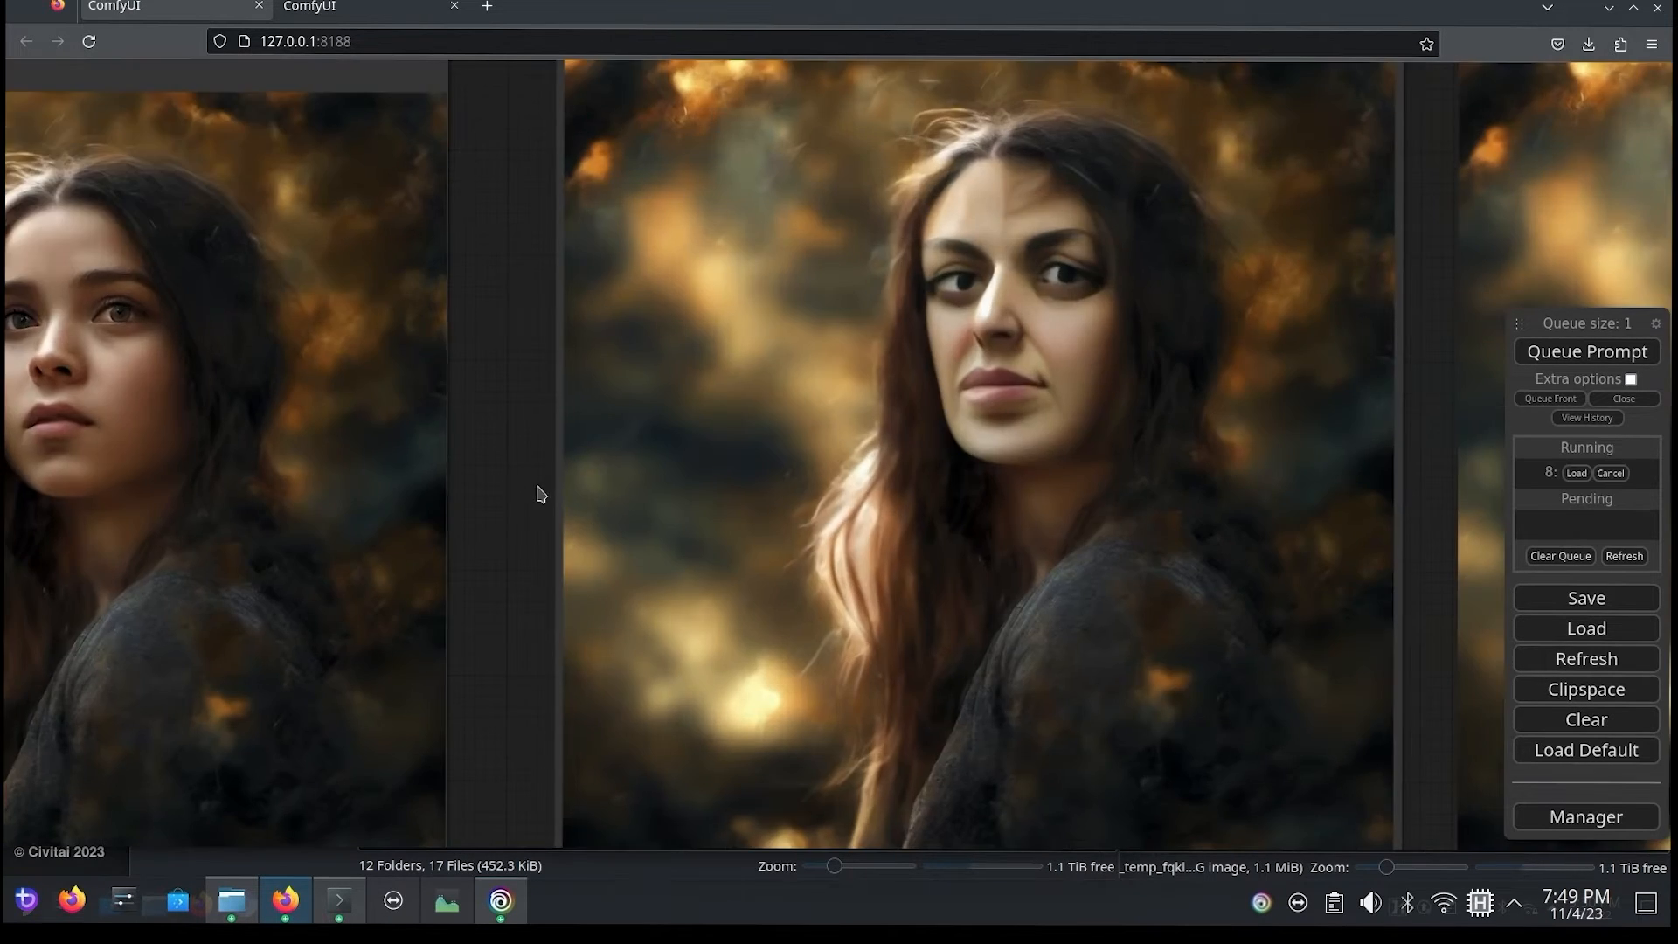
Step: Compare the regenerated FaceDetailer (pipe) previews with the refiner's portrait after removing the LoRA tag
scroll(535, 489, down, 5)
drag(798, 783, 836, 809)
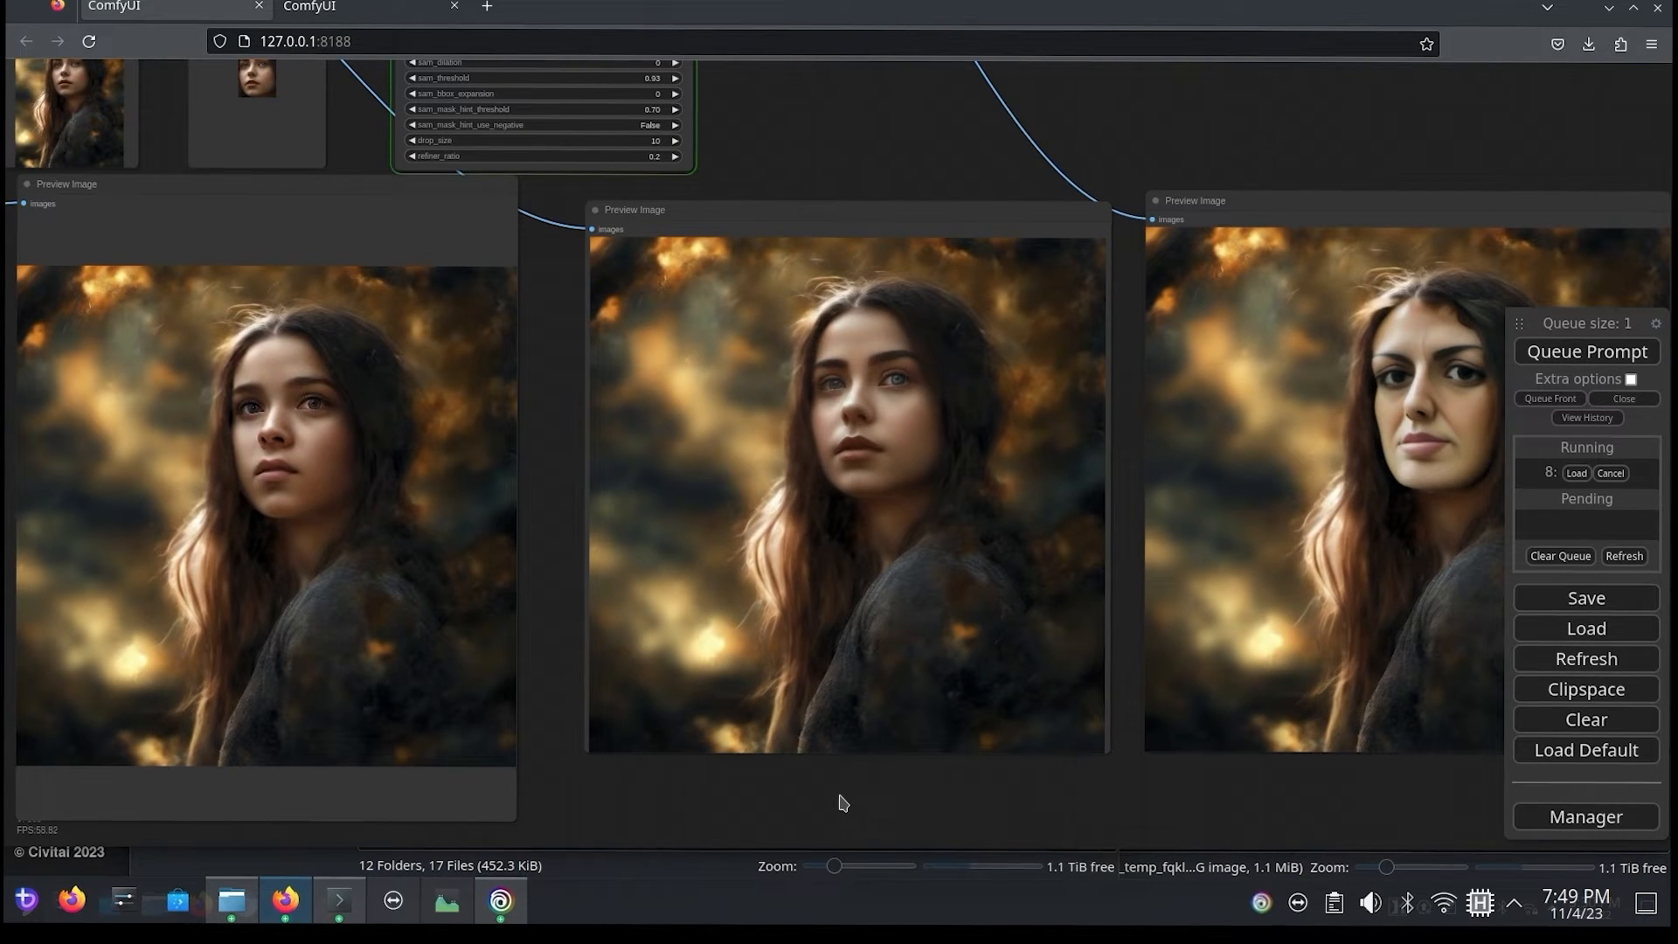
drag(562, 552, 1302, 591)
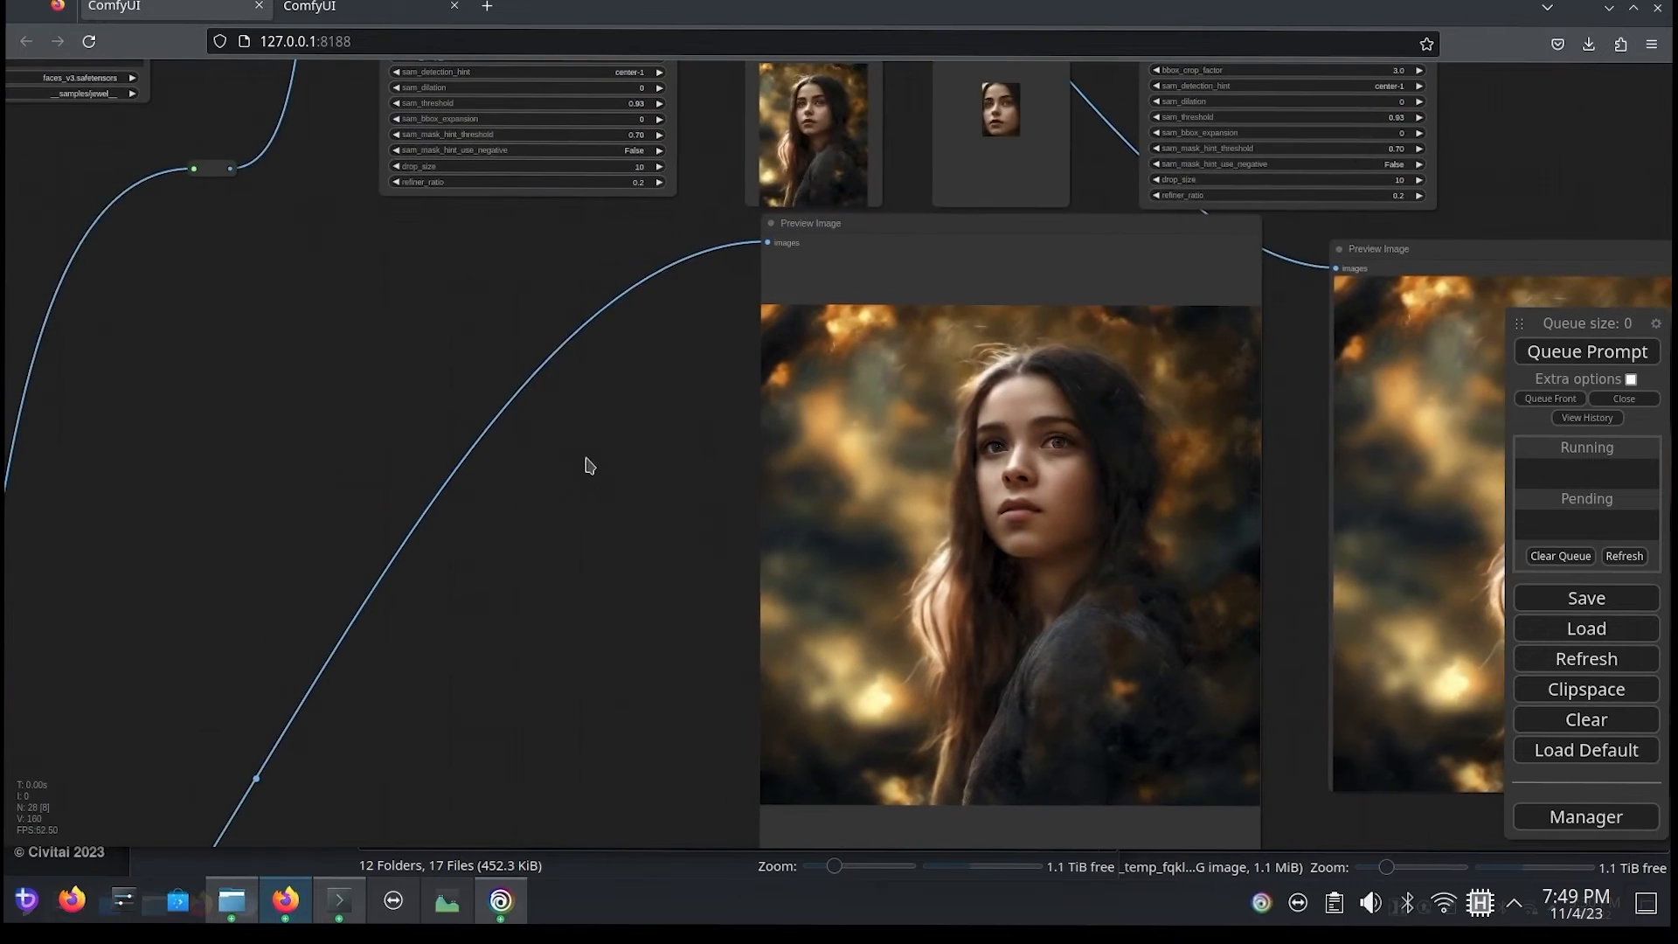
Step: Review the base group's Load Checkpoint and CLIPTextEncodeSDXL nodes and trace their links to ToBasicPipe
drag(367, 409, 897, 671)
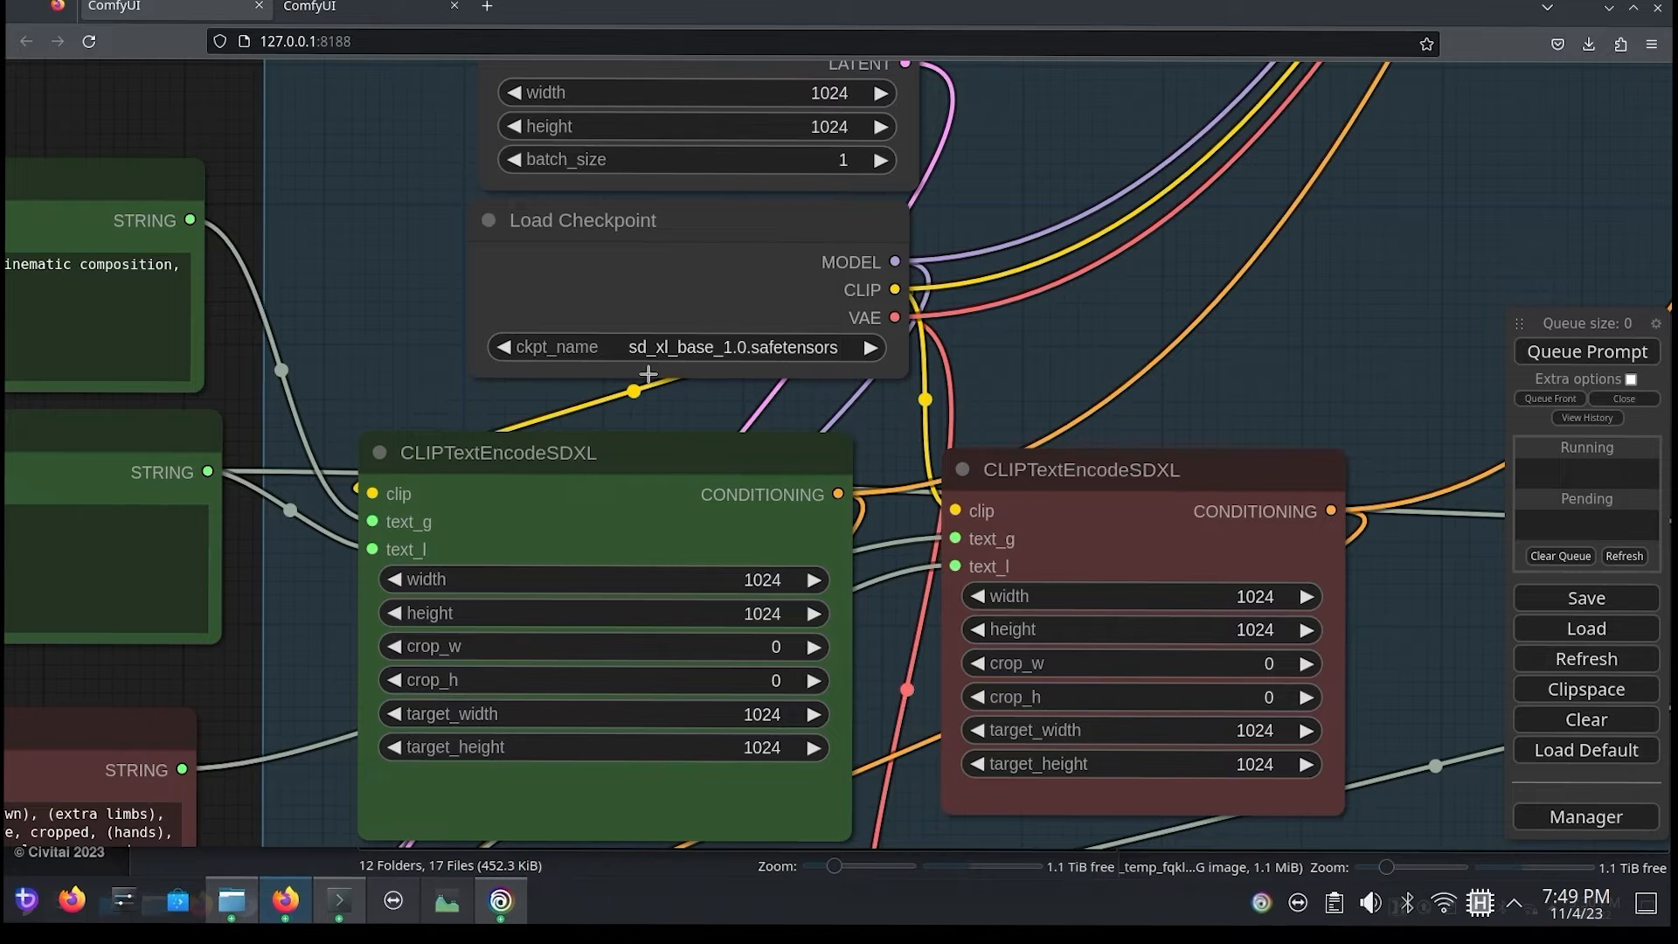
drag(243, 133, 10, 562)
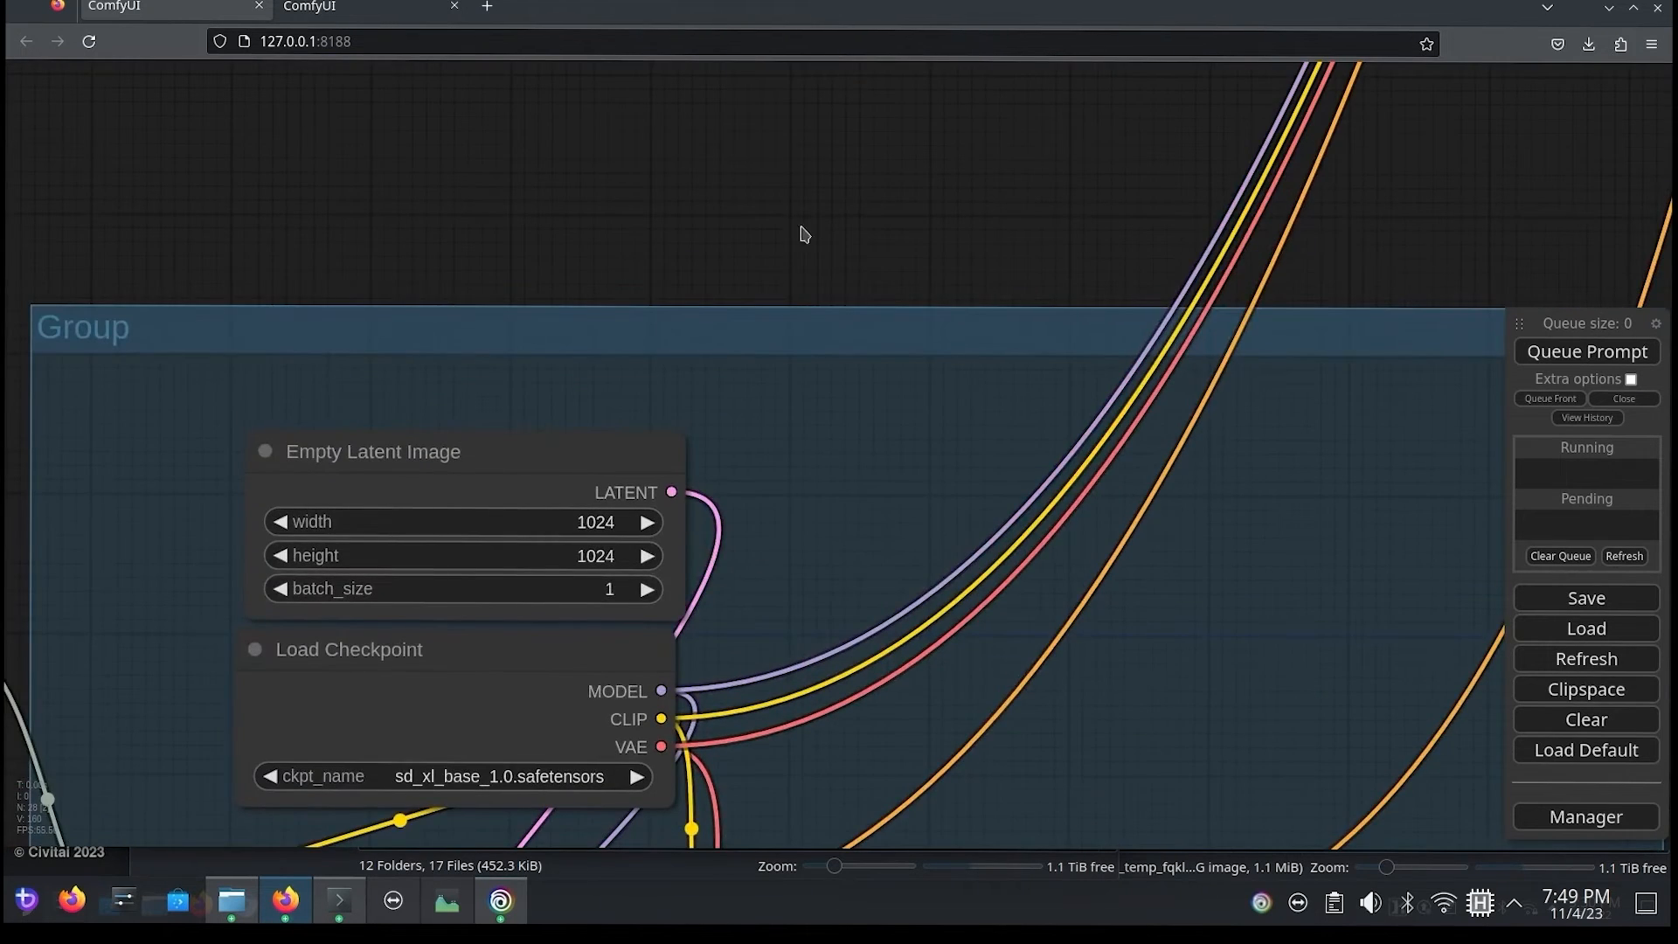
scroll(804, 235, down, 7)
scroll(1278, 236, up, 3)
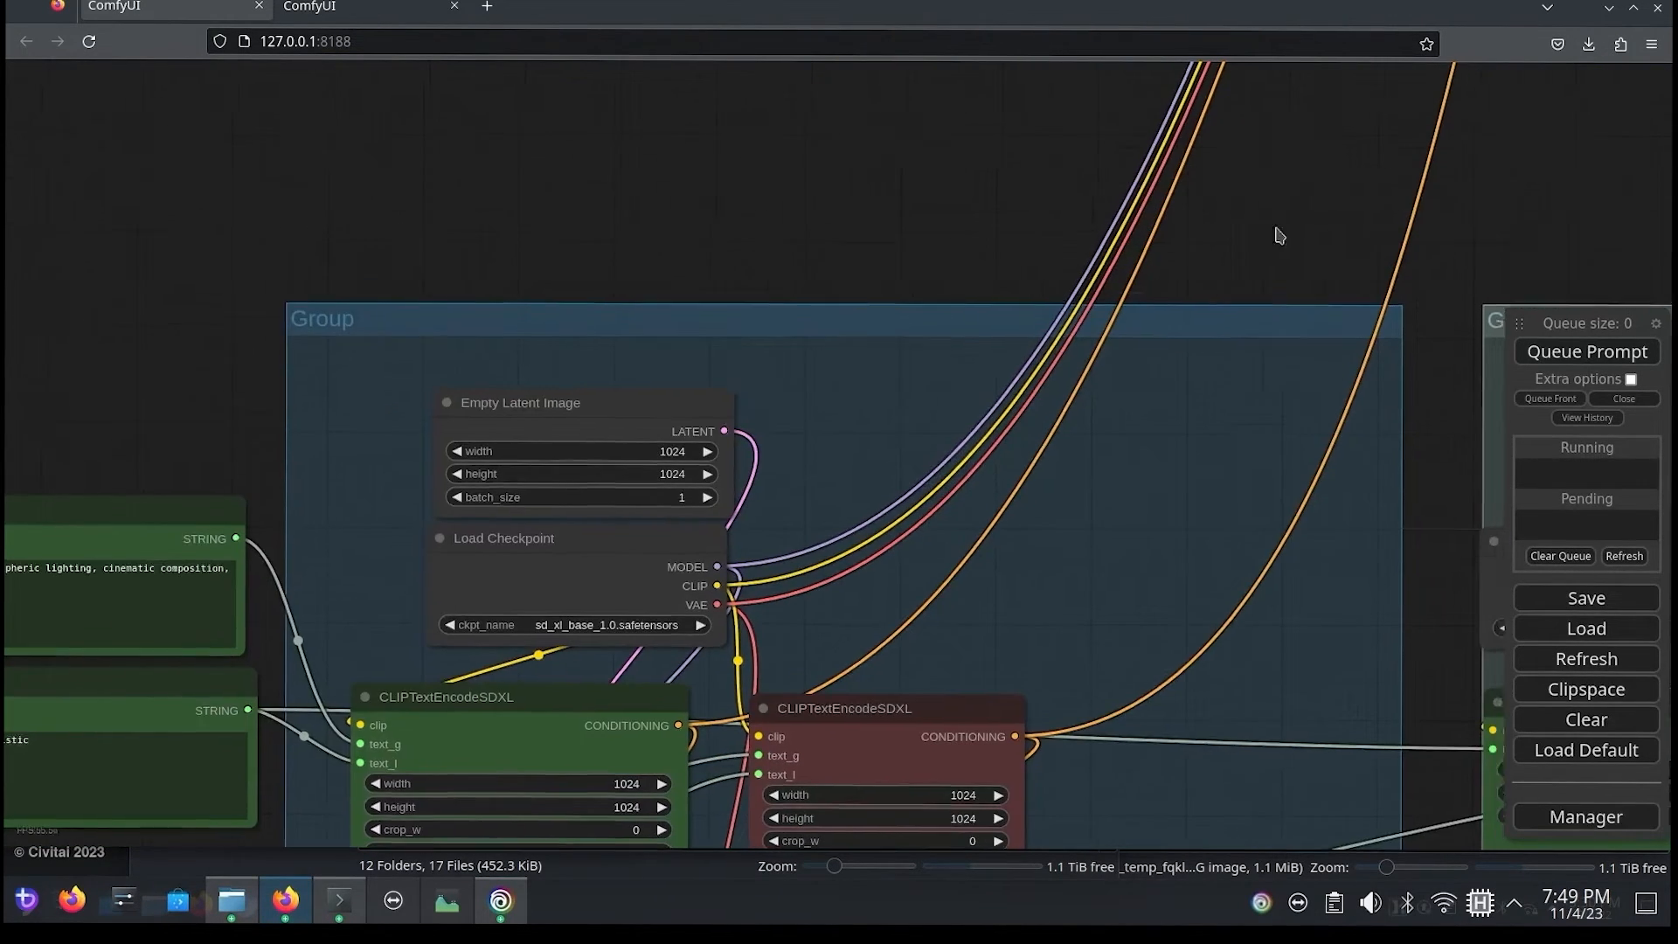
drag(1279, 236, 620, 814)
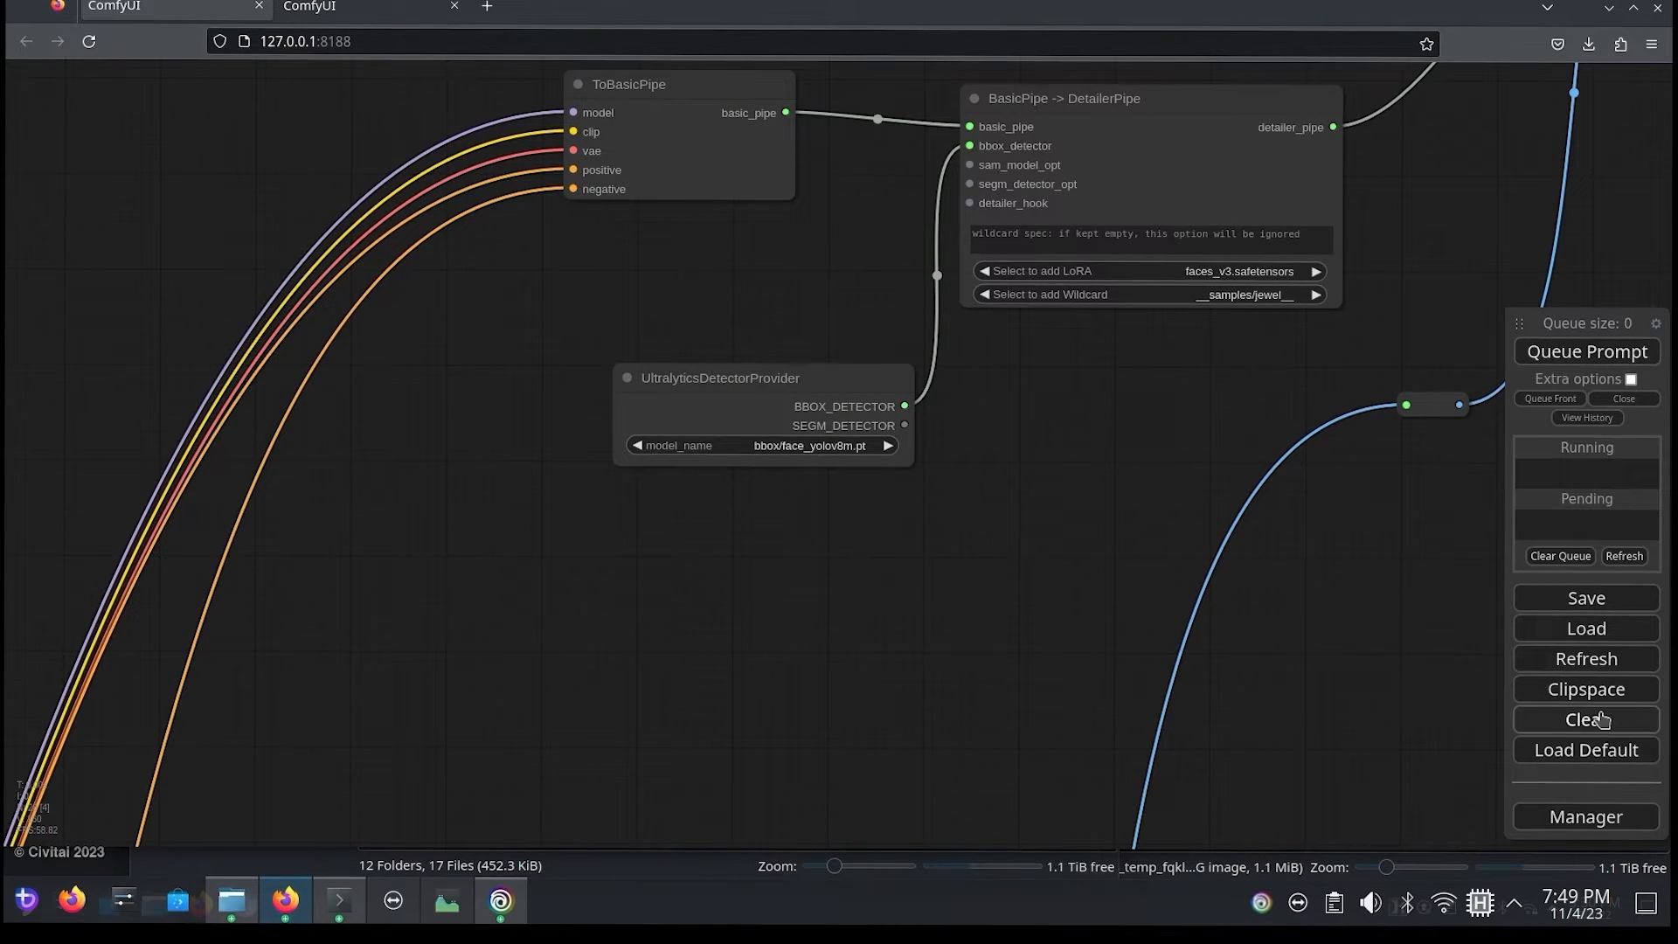
Step: Look up "impact pack" among the installable custom nodes in ComfyUI Manager, then close the Manager
click(1597, 816)
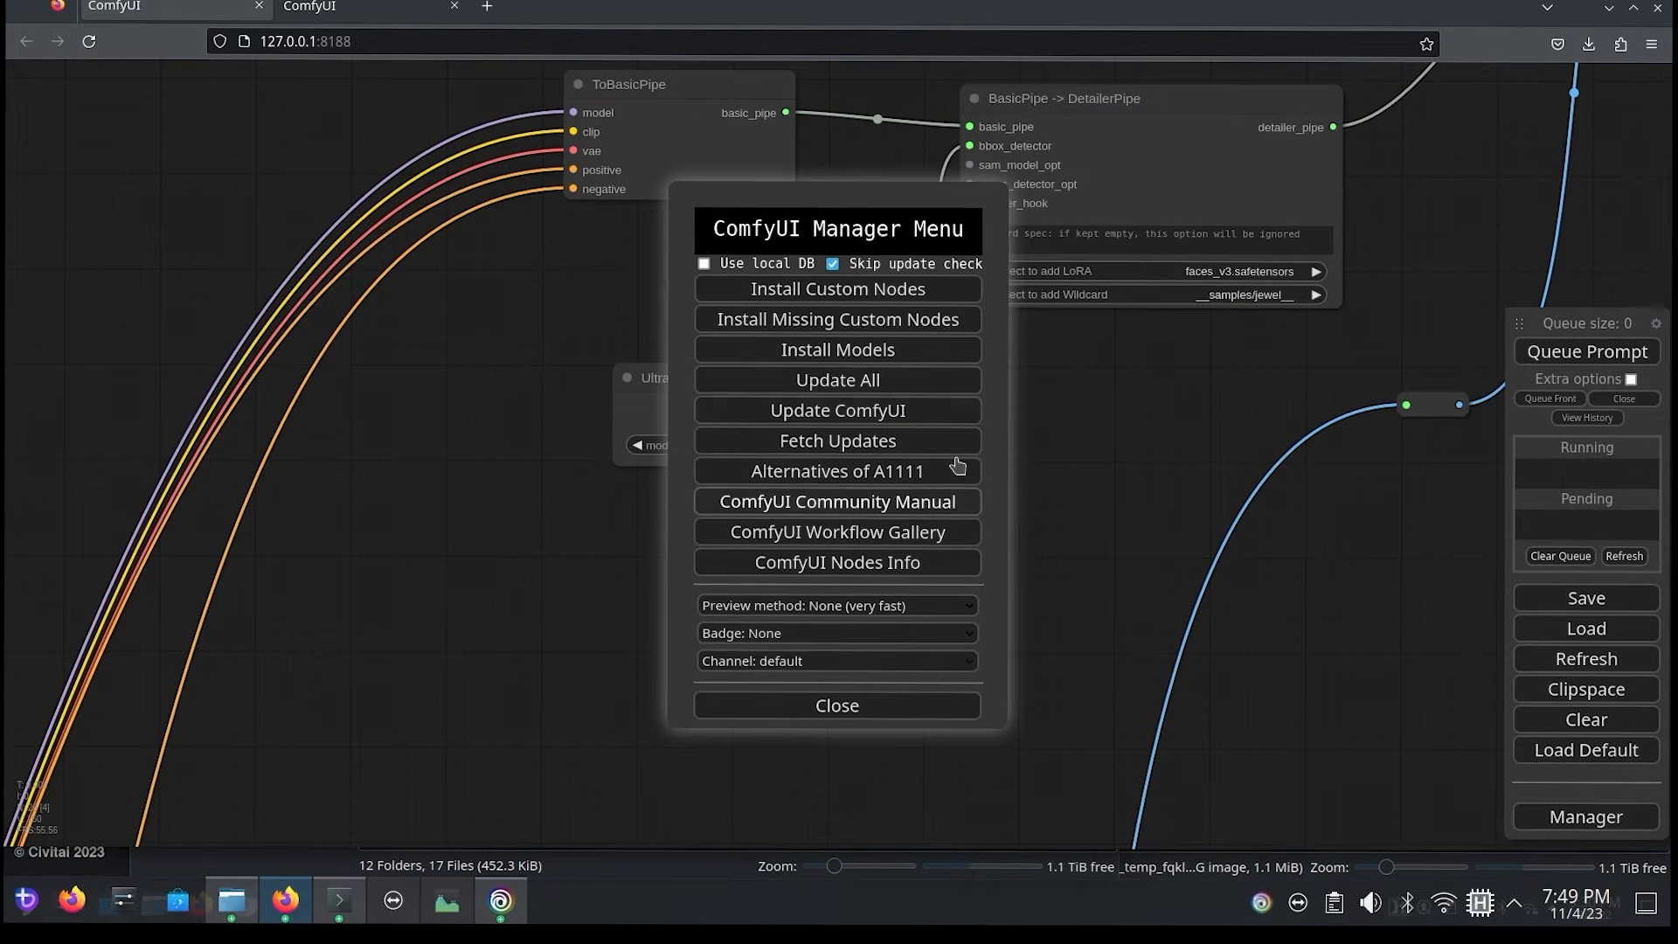
click(805, 290)
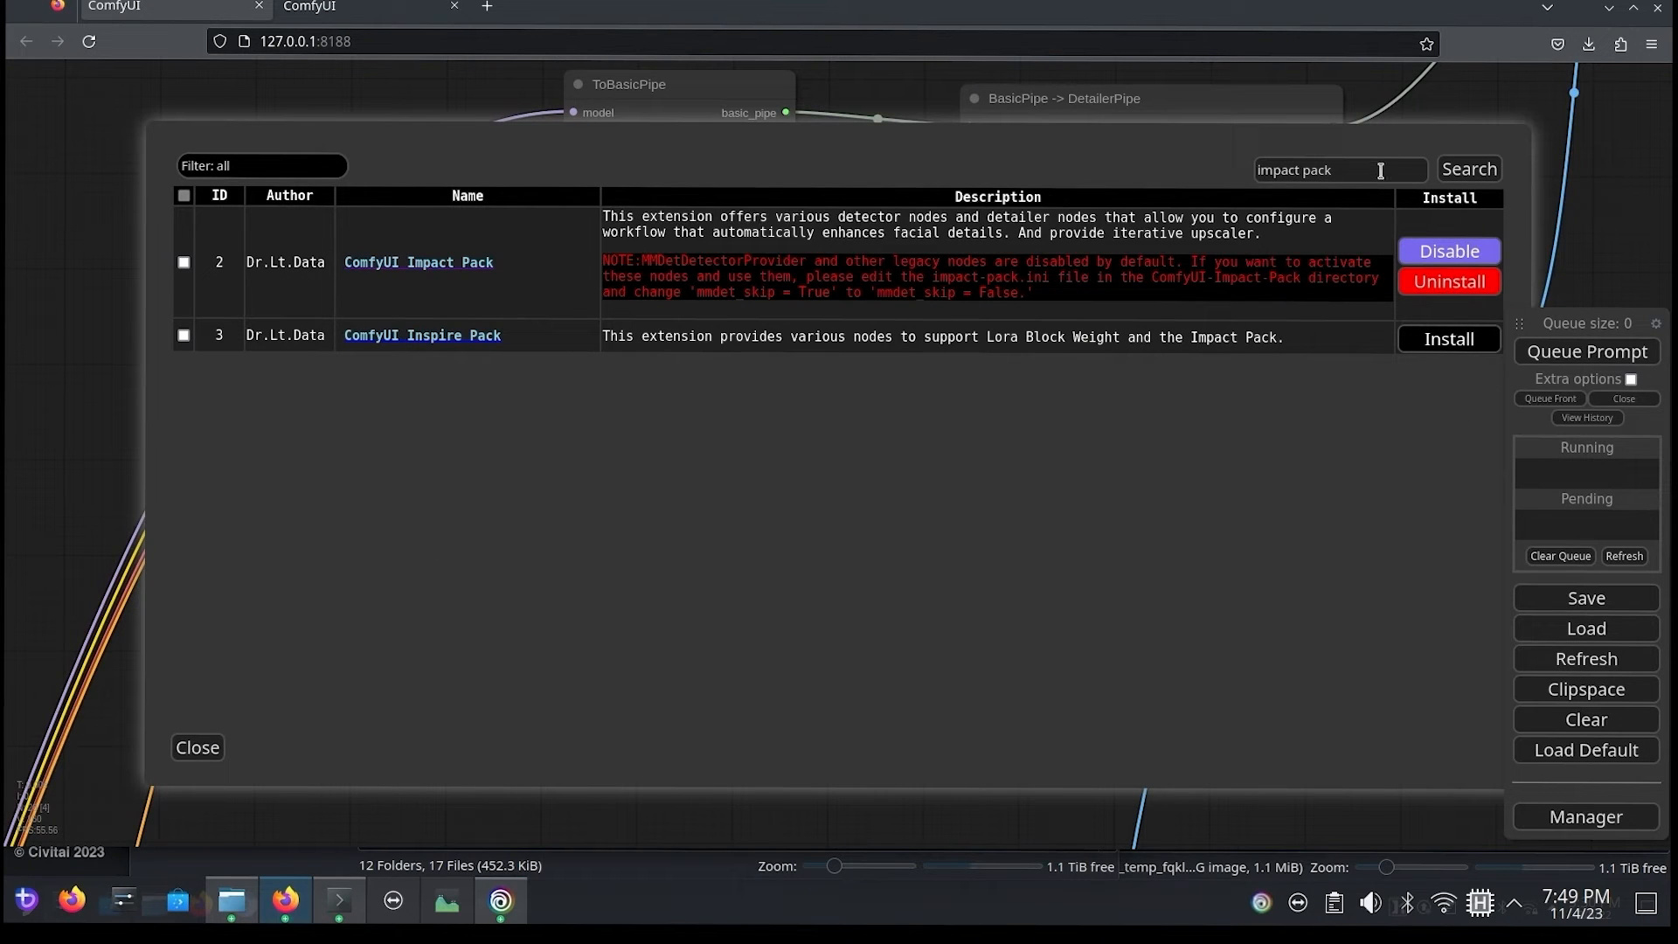
key(ctrl+a)
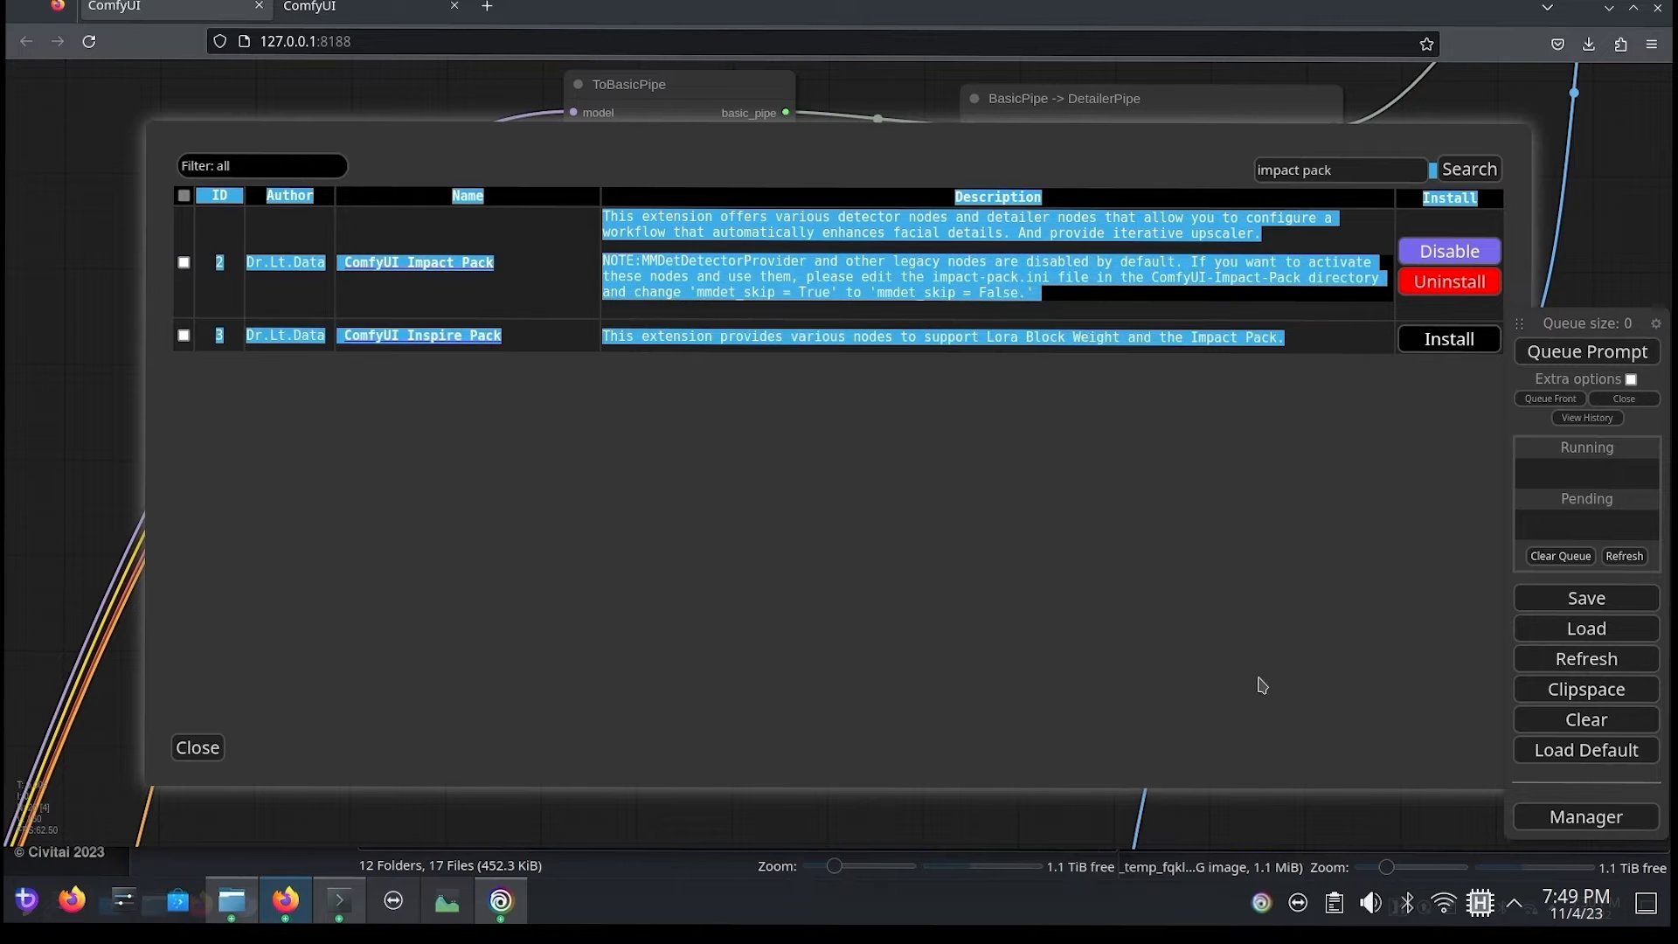
click(197, 747)
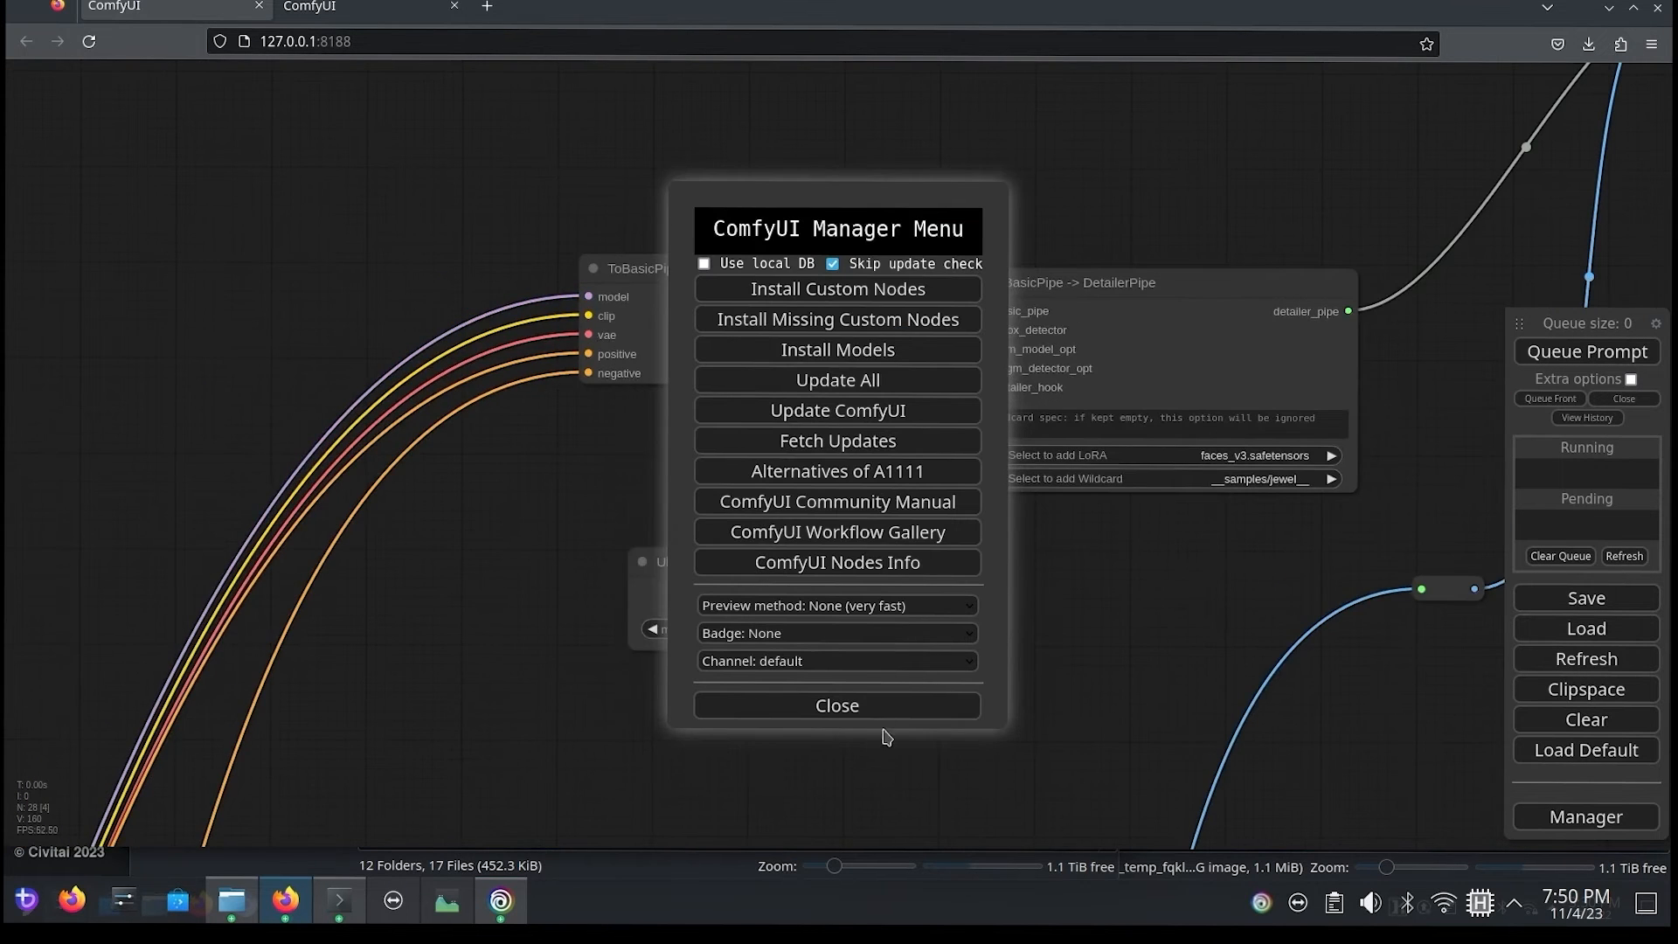
click(876, 709)
Step: Add a ToDetailerPipeSDXL node and place it above BasicPipe -> DetailerPipe
drag(504, 581, 262, 656)
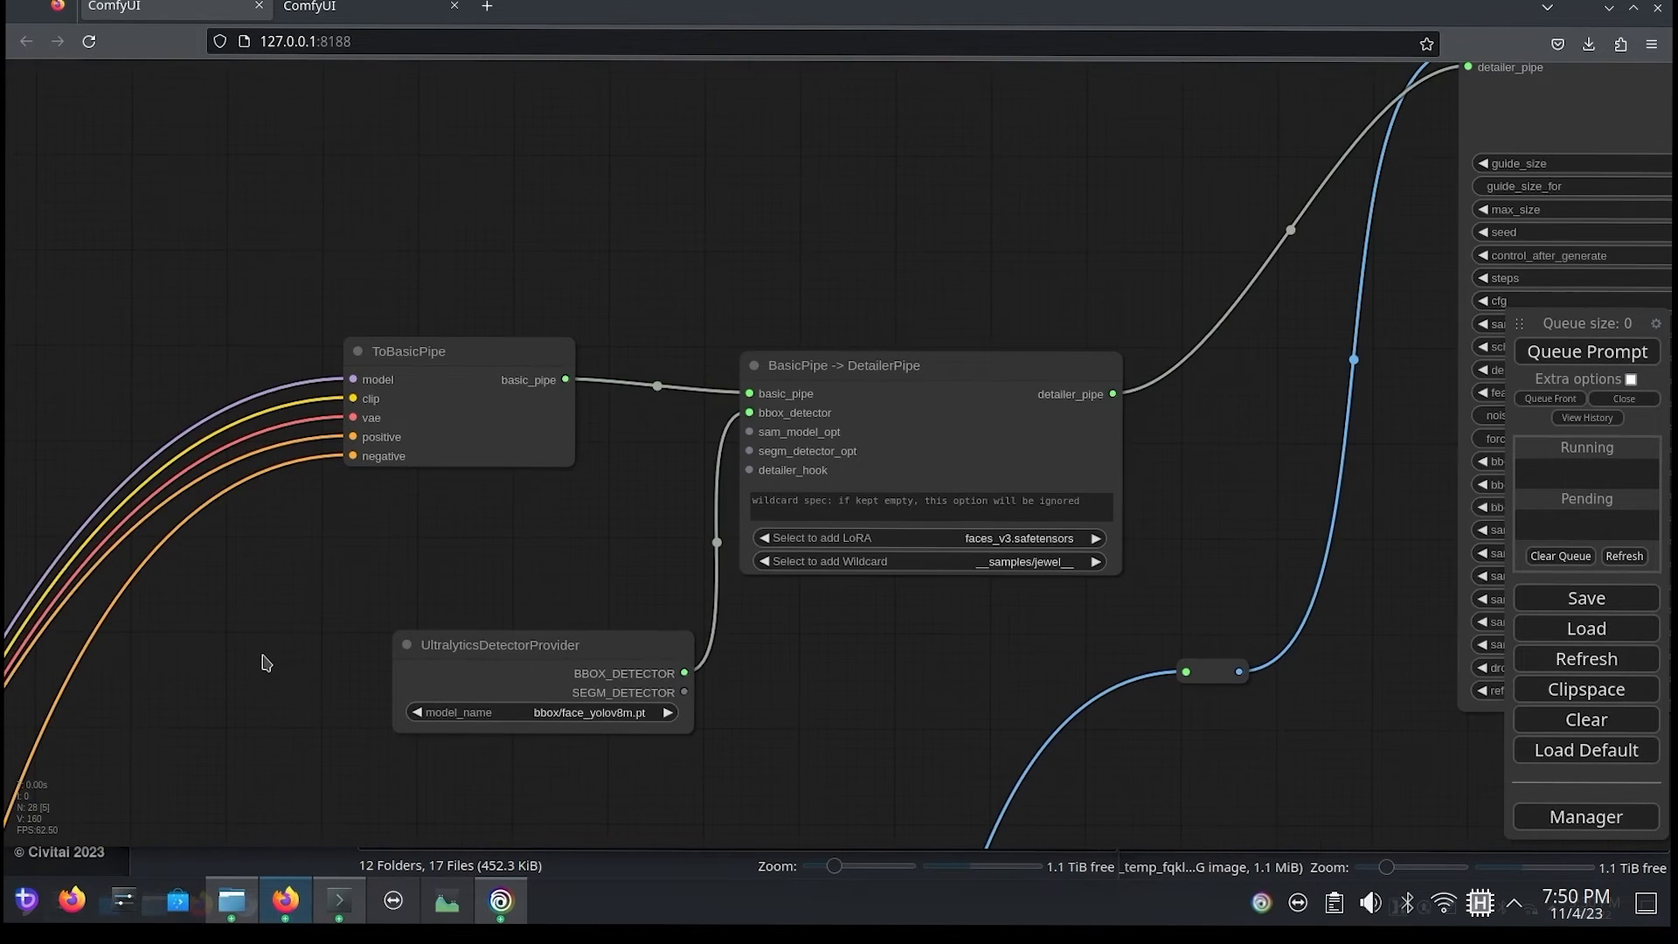
double_click(630, 252)
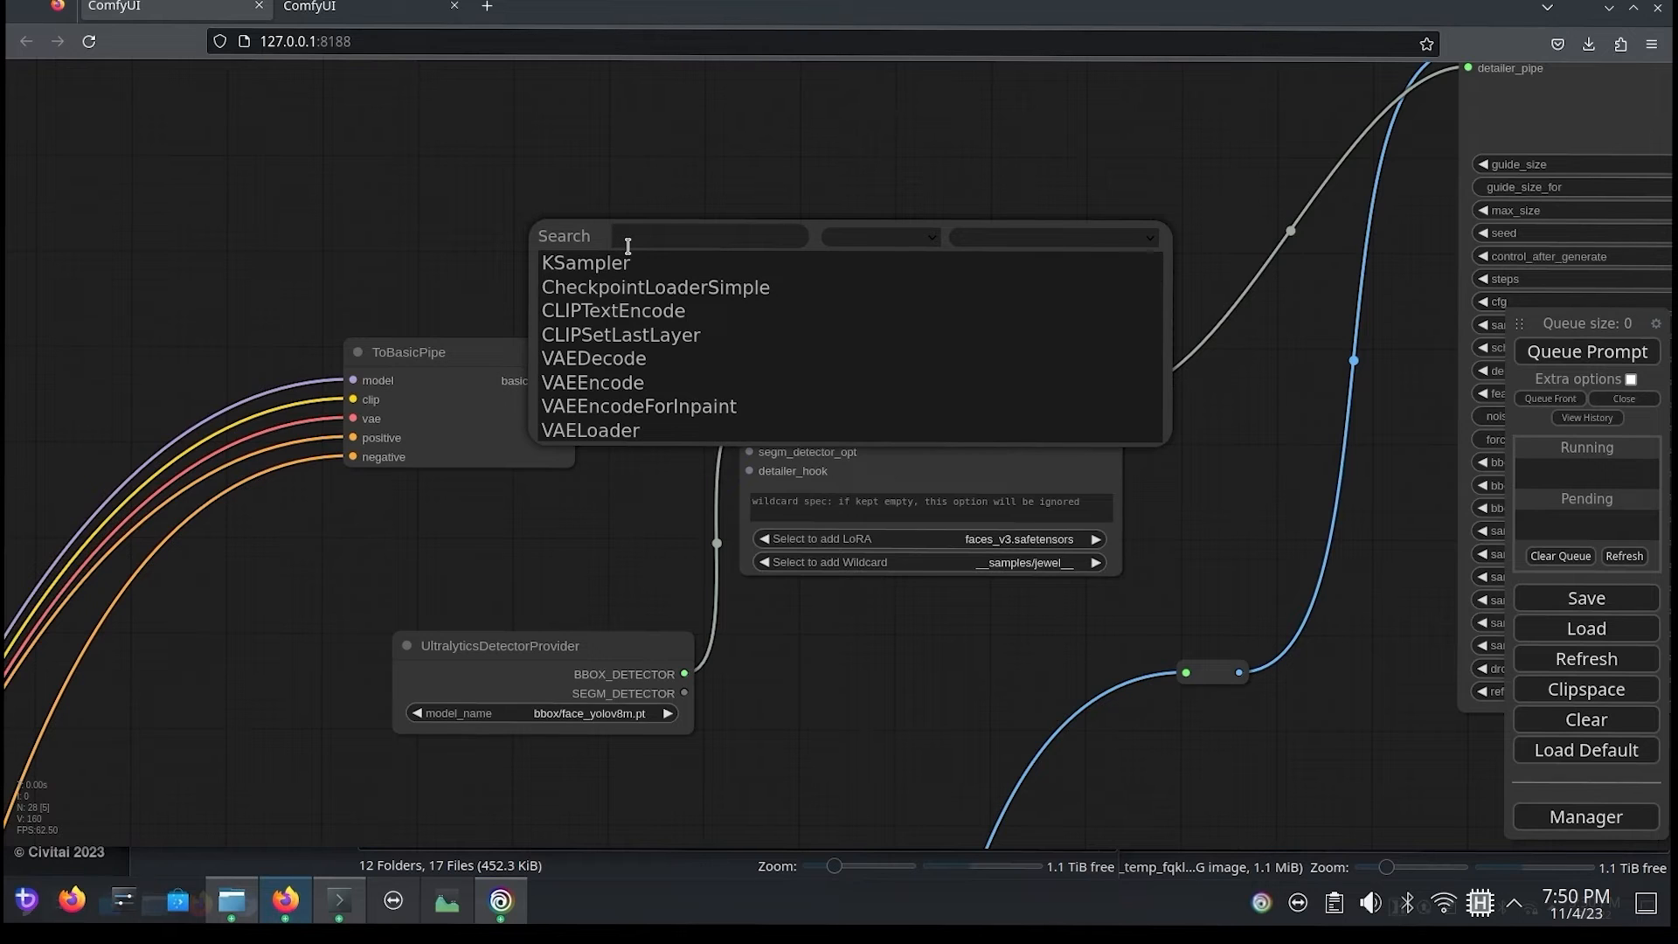
text(sdxl)
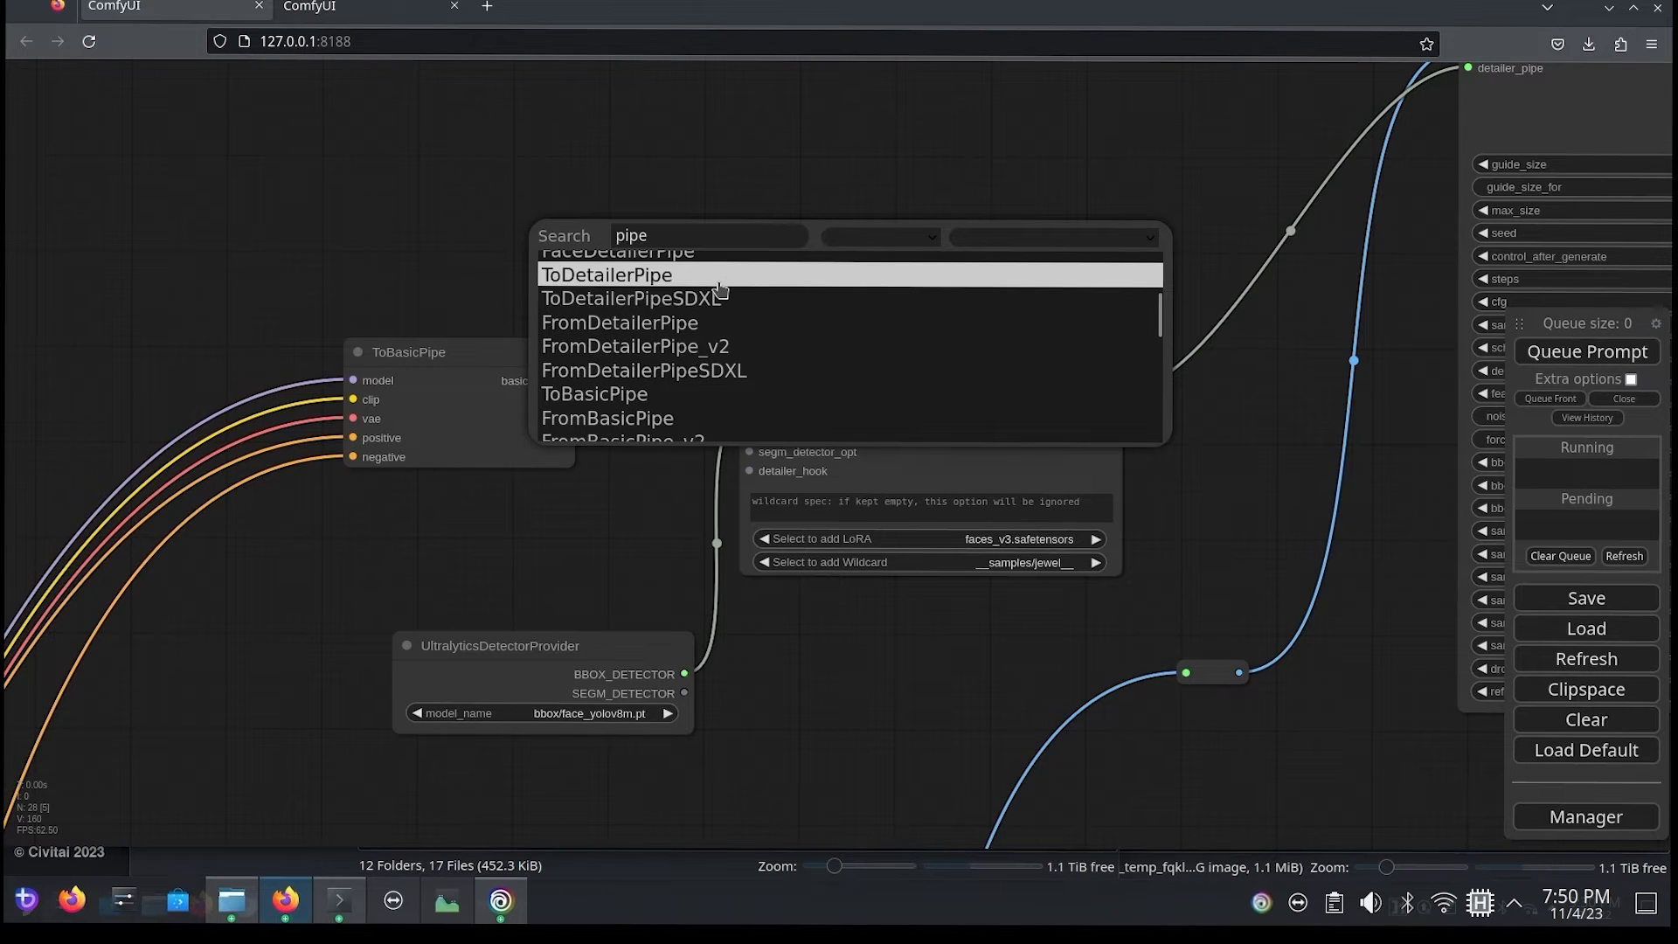
click(718, 298)
drag(846, 285, 911, 45)
drag(486, 185, 410, 370)
drag(793, 303, 855, 281)
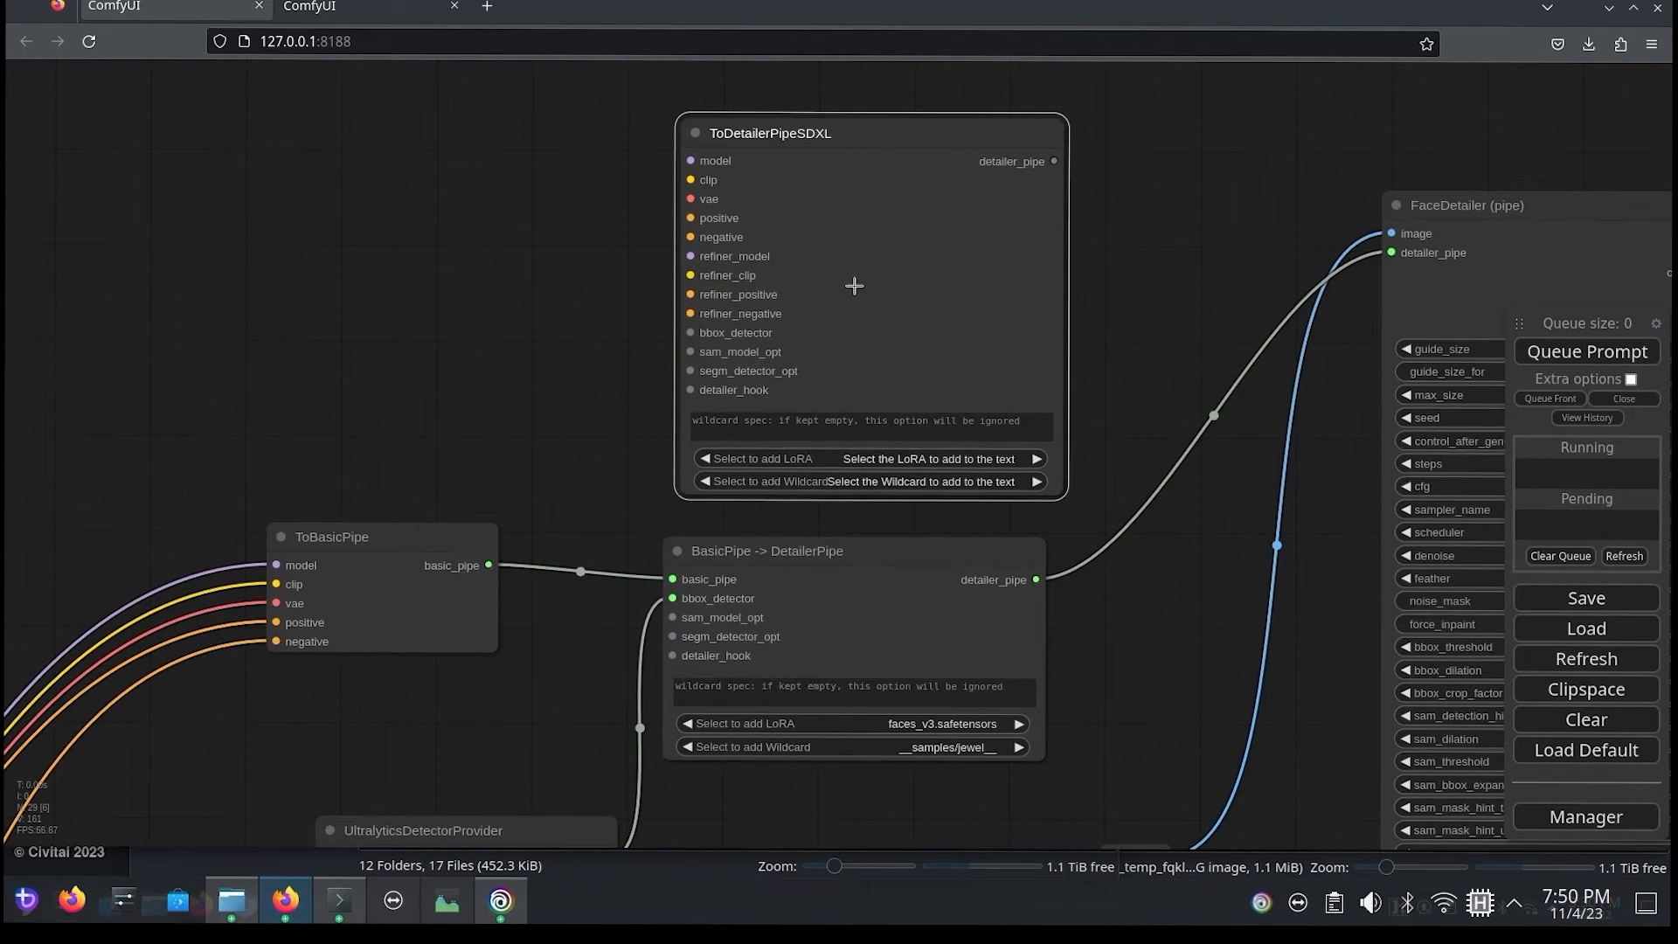
Step: Add a BasicPipe -> DetailerPipe (SDXL) node and place it beside ToDetailerPipeSDXL, above ToBasicPipe
double_click(501, 294)
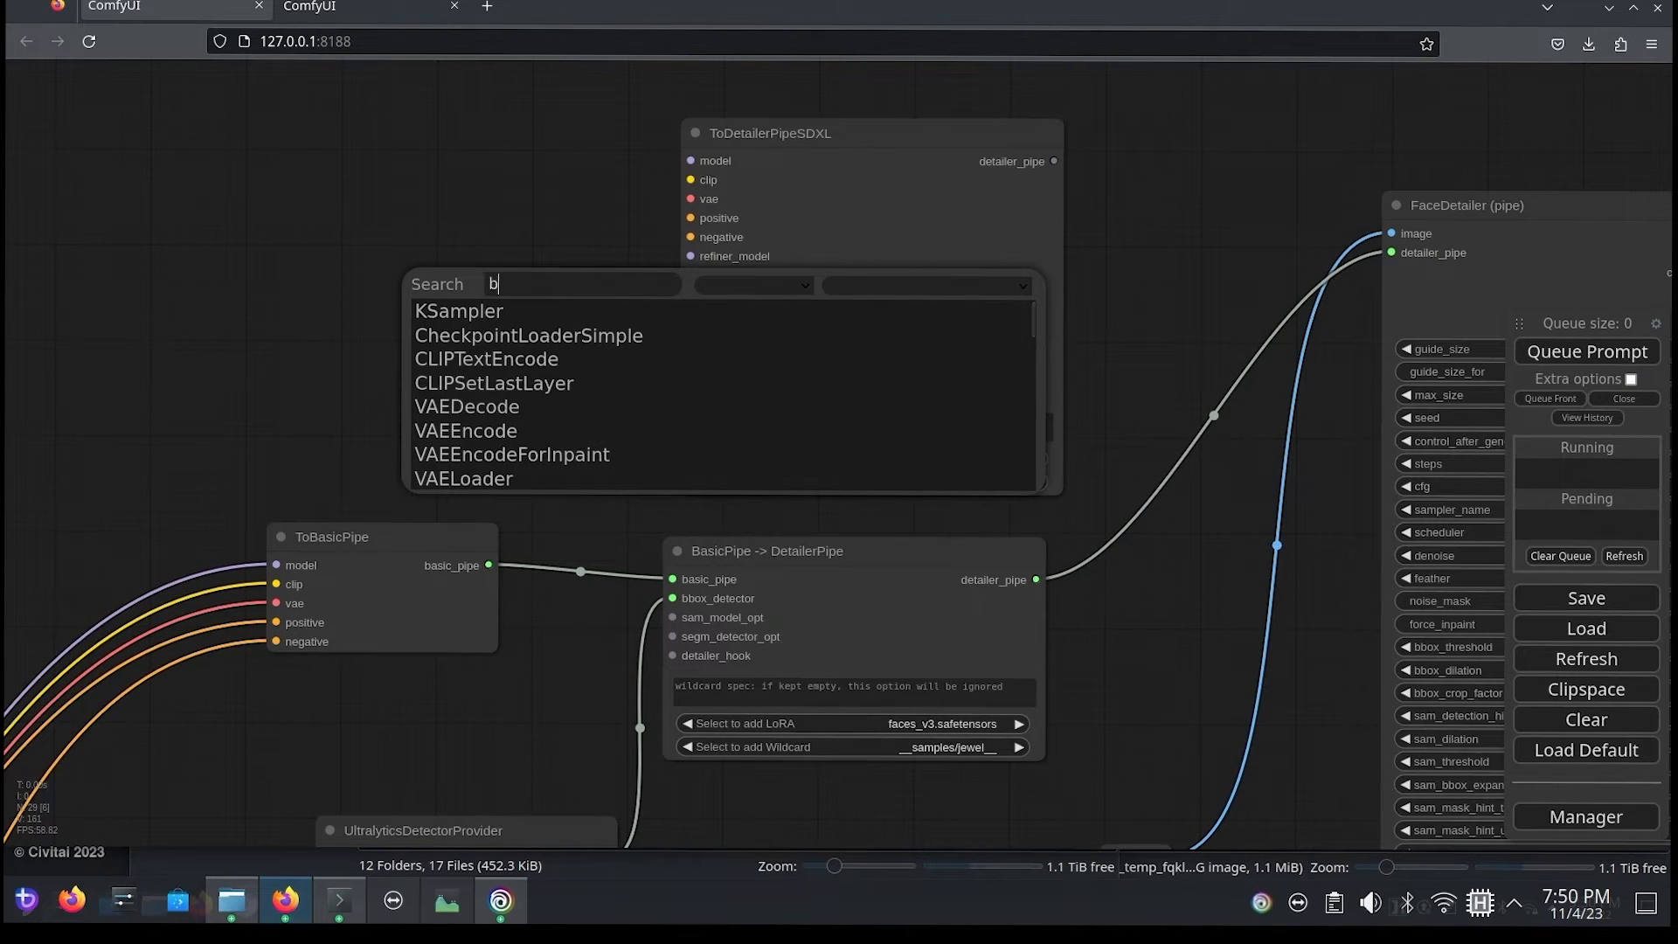
text(basic)
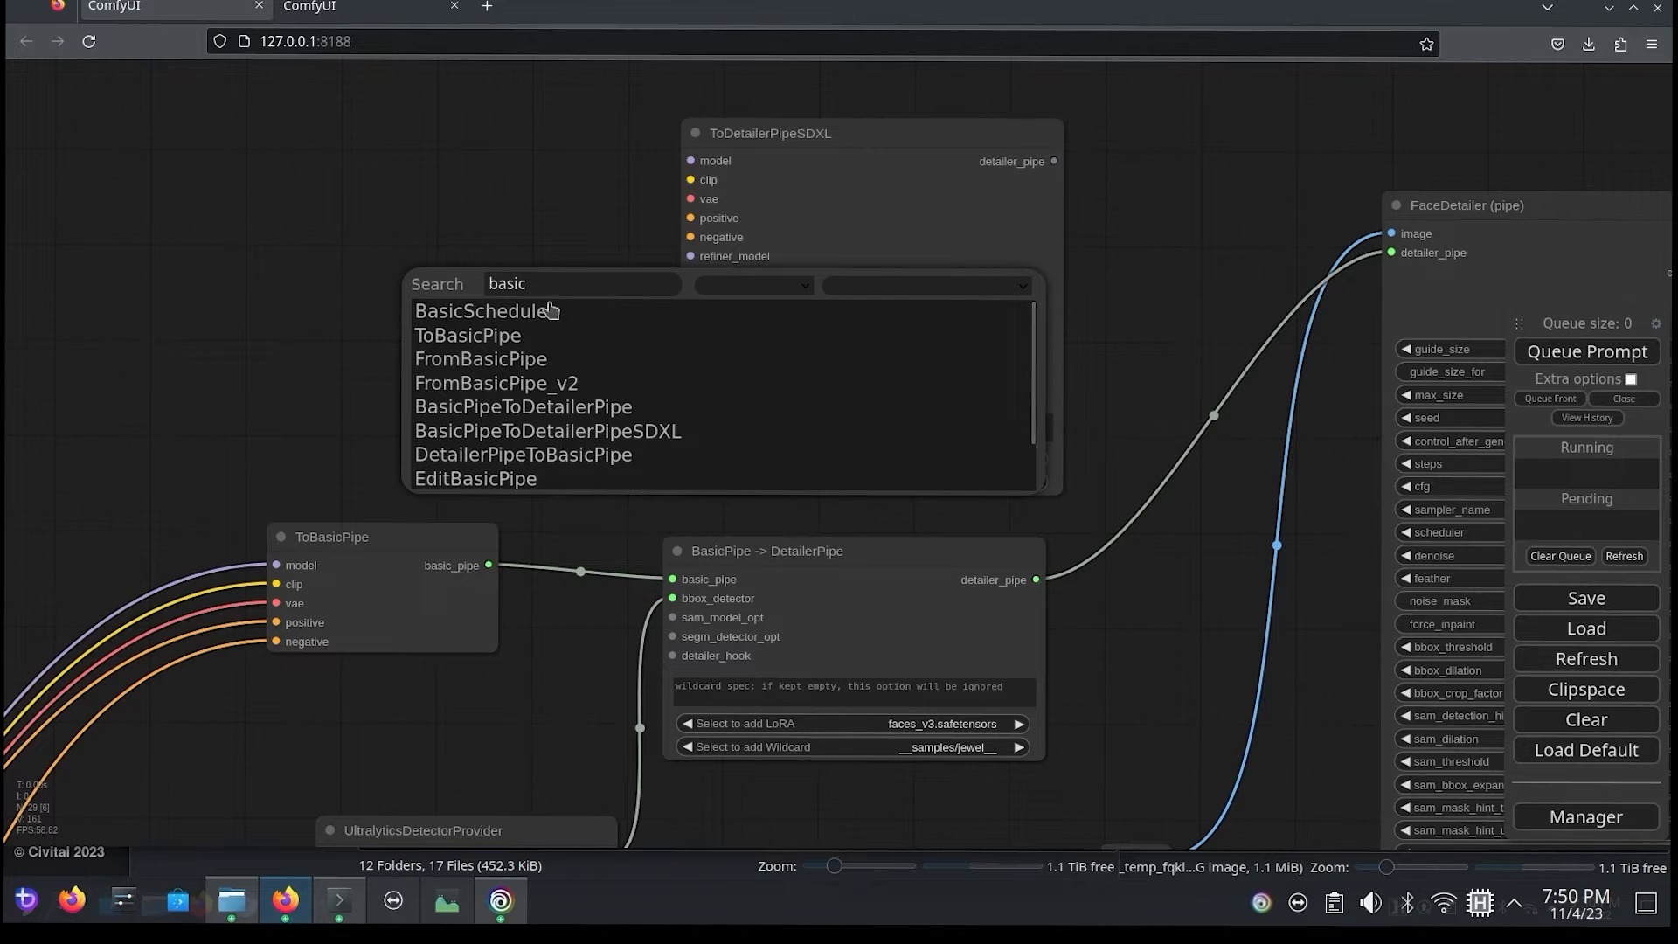
click(611, 430)
drag(715, 317, 460, 199)
drag(111, 444, 388, 447)
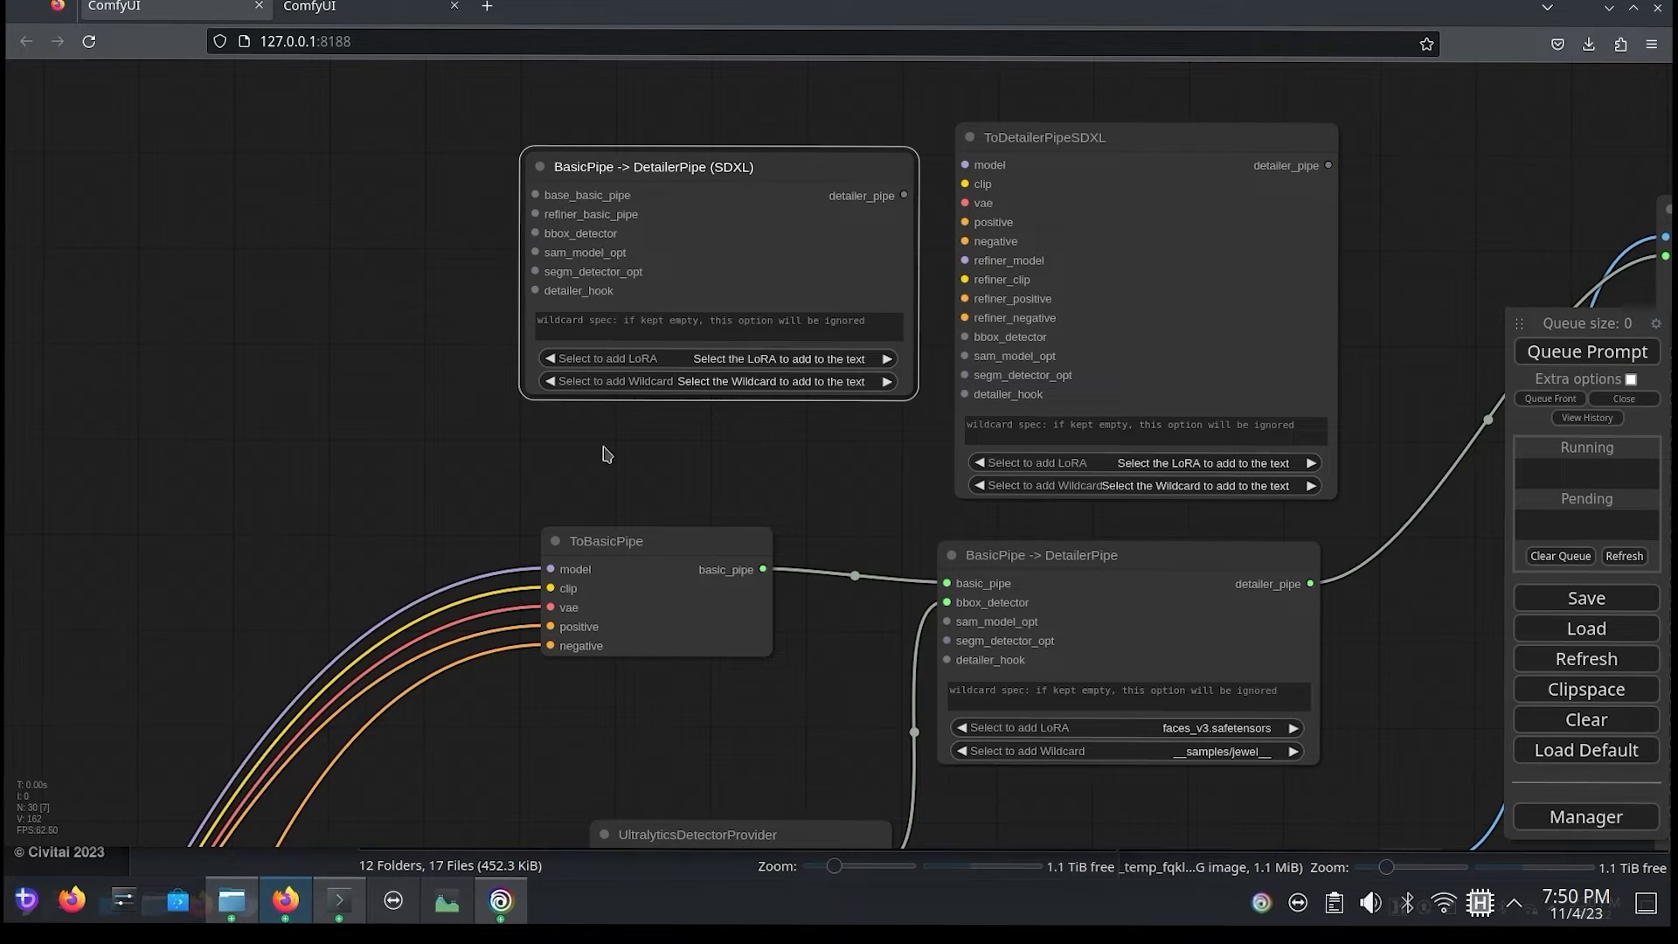
Step: Move ToBasicPipe to the left of BasicPipe -> DetailerPipe (SDXL) and connect its basic_pipe output to base_basic_pipe
drag(555, 541, 165, 156)
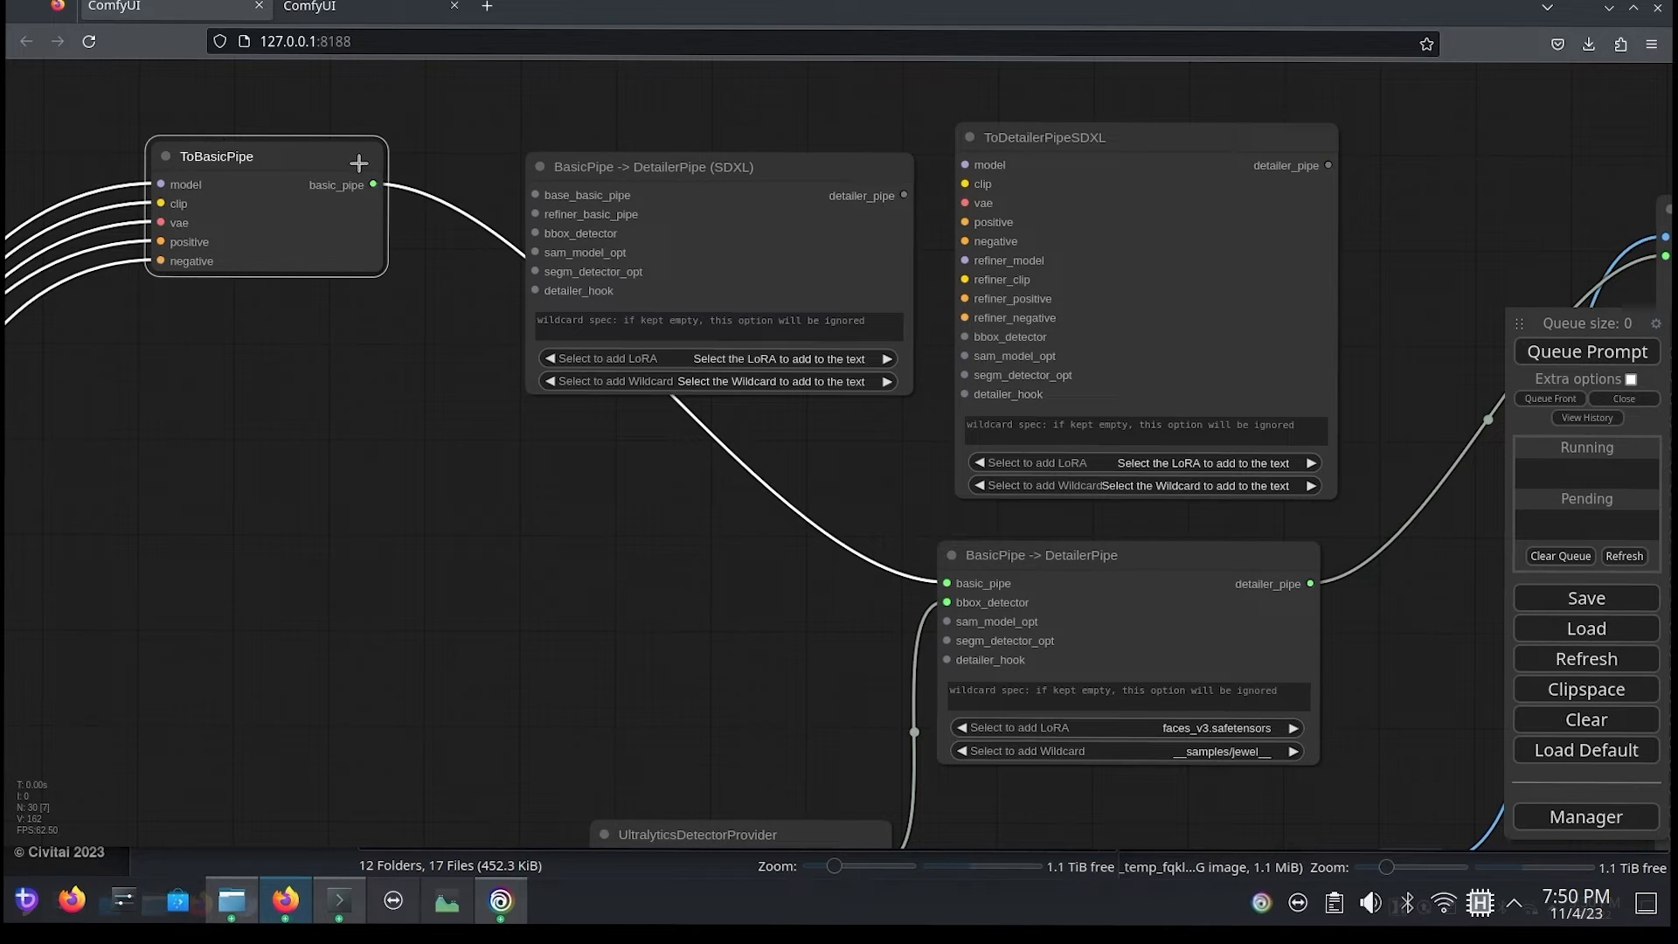
drag(374, 190, 535, 194)
drag(186, 592, 242, 549)
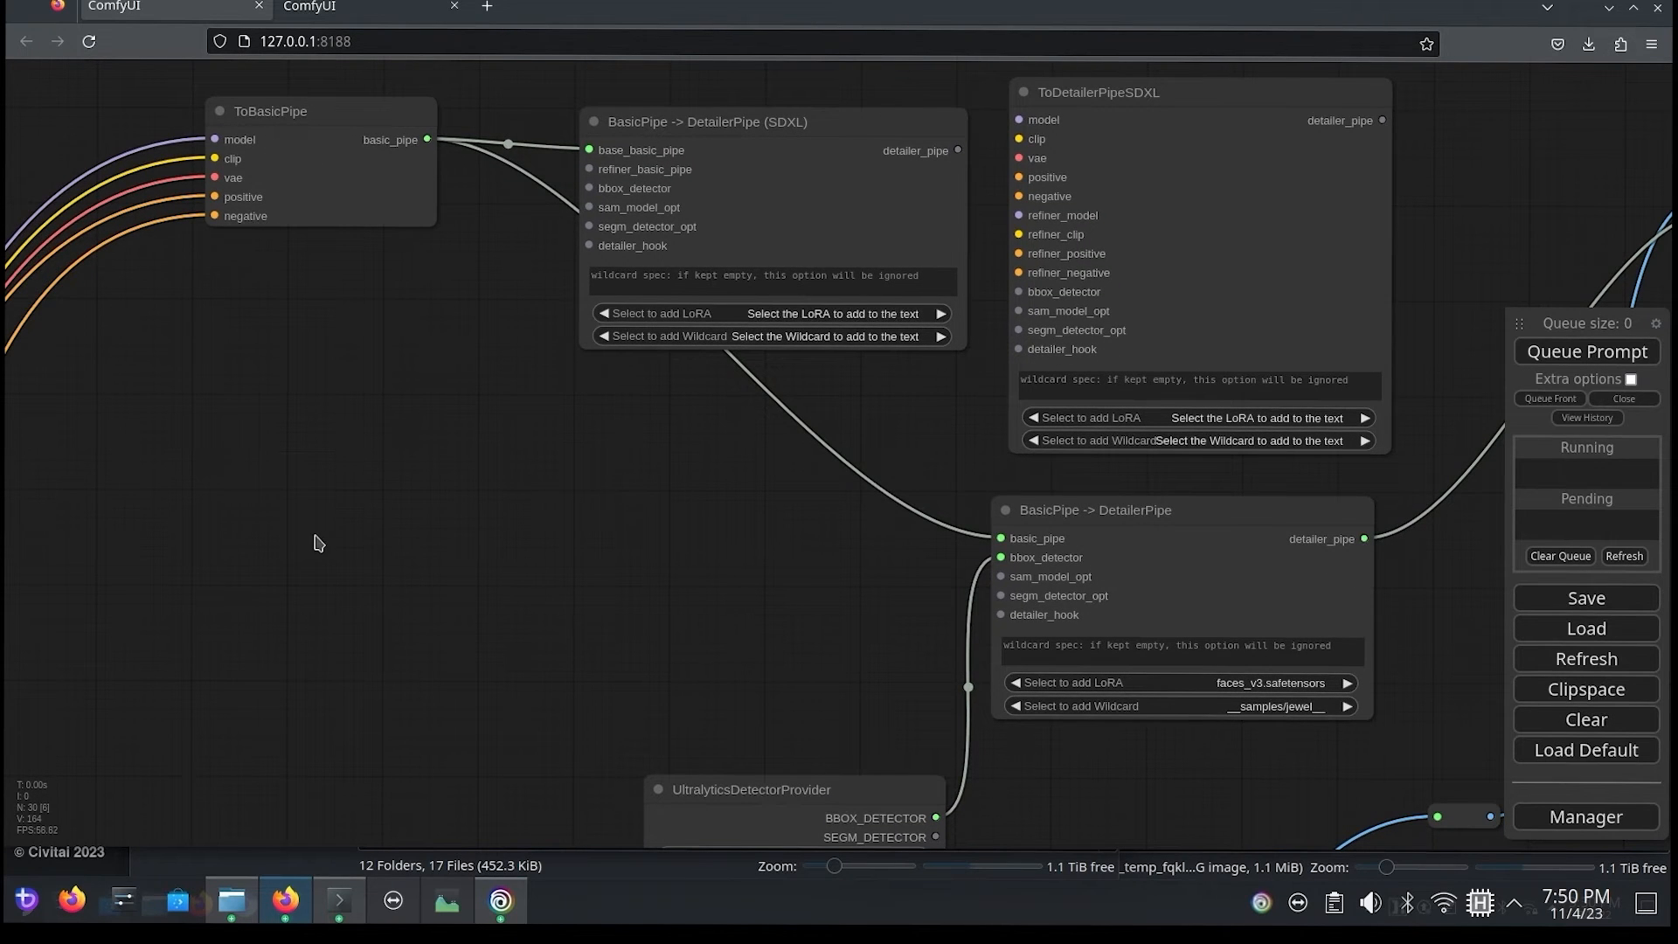
Step: Add a second ToBasicPipe node at the upper edge of the refiner group, near VAE Decode
drag(300, 656, 468, 250)
drag(398, 786, 437, 79)
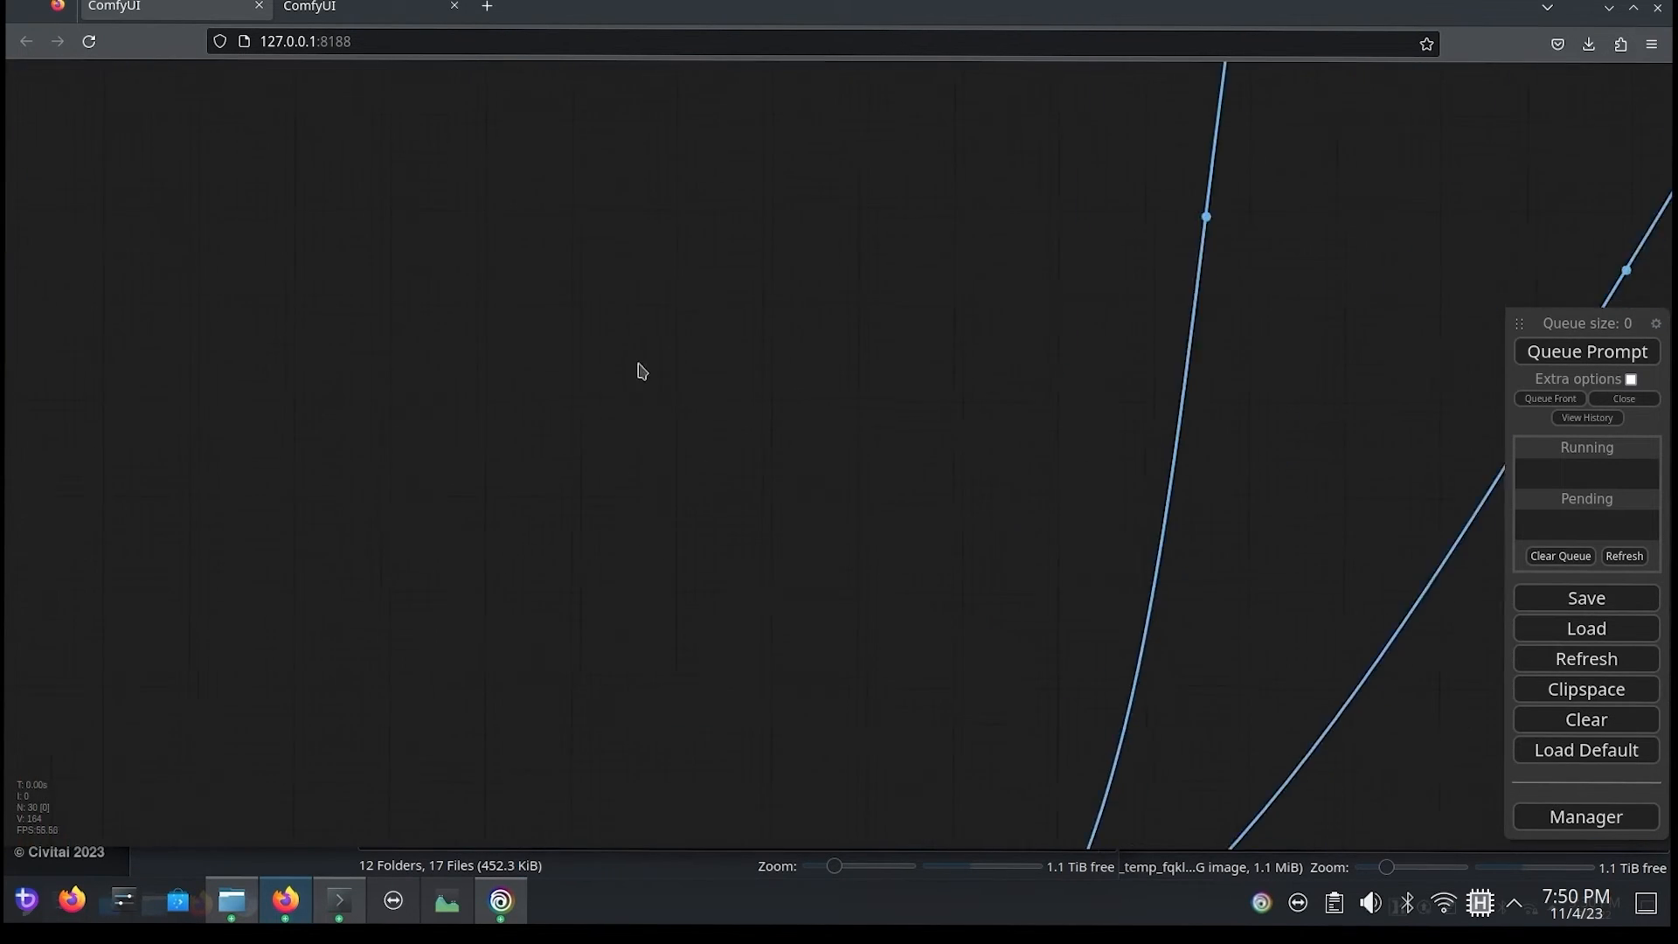
drag(594, 664, 941, 110)
double_click(883, 139)
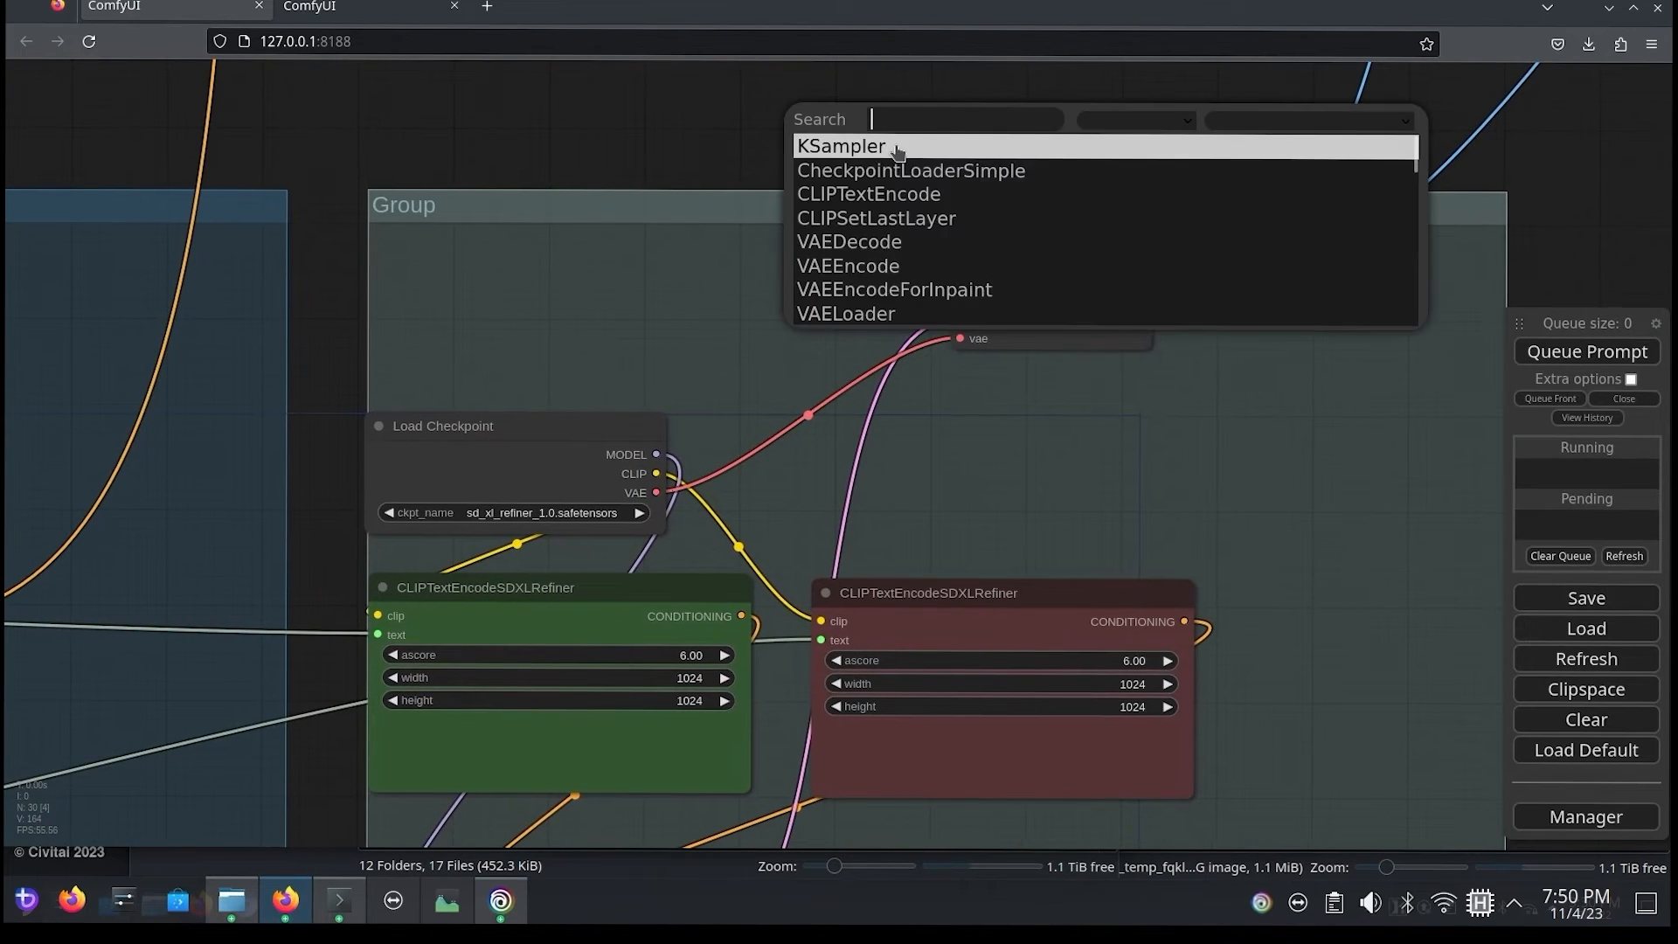
text(basicpipe)
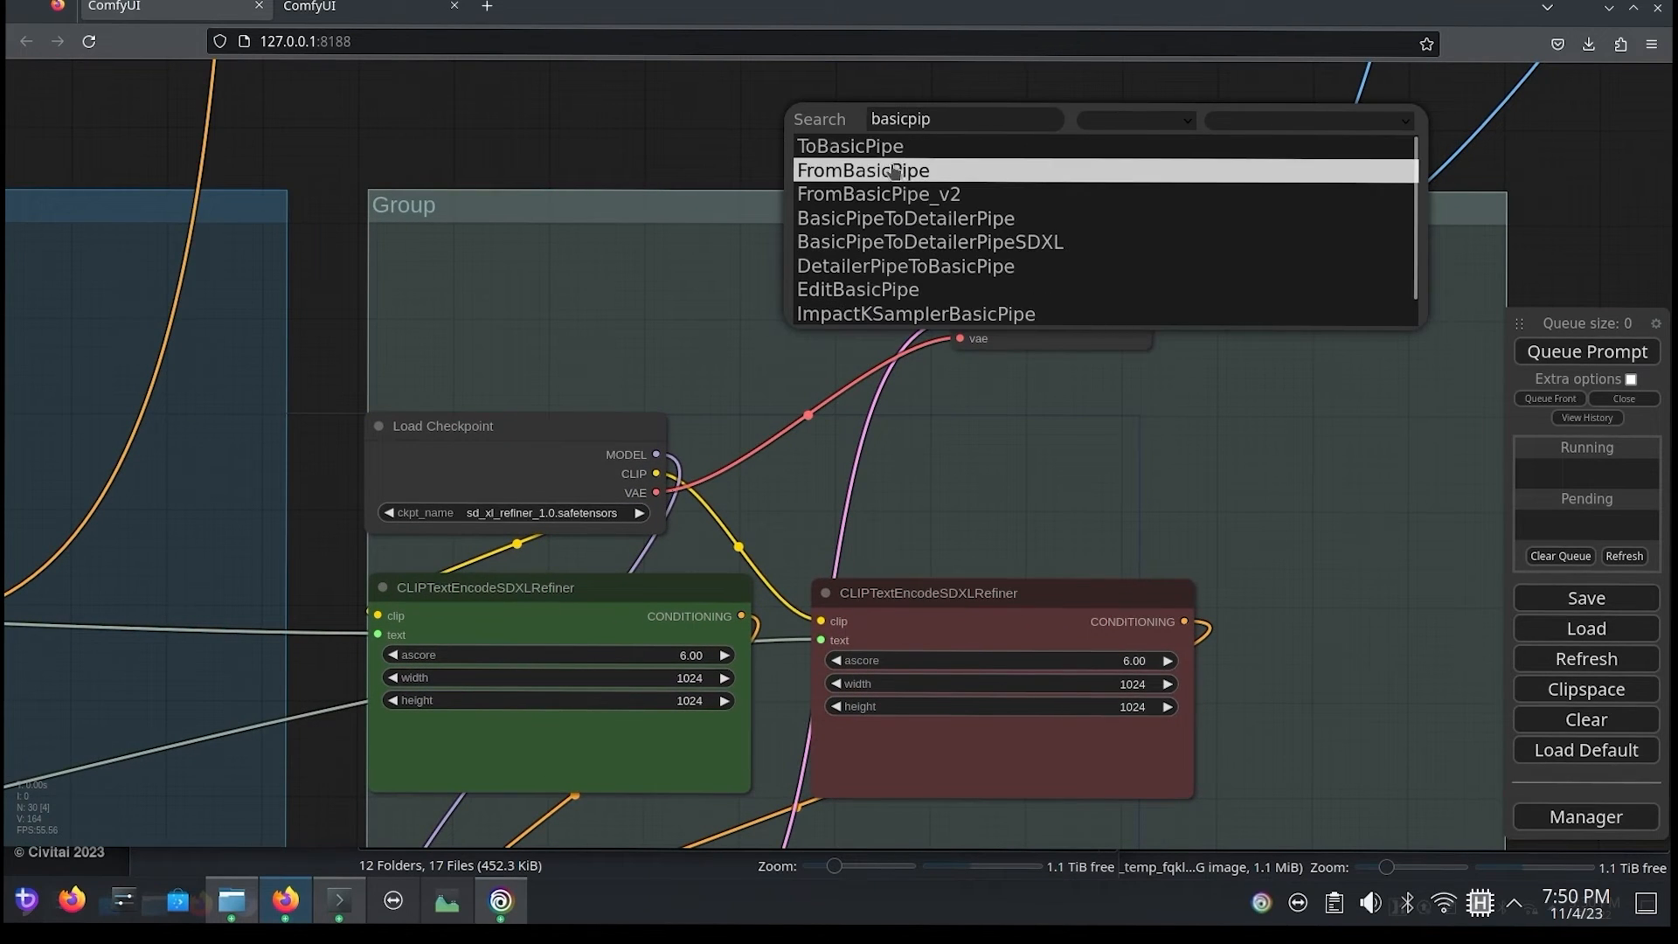
click(961, 146)
drag(979, 131, 791, 173)
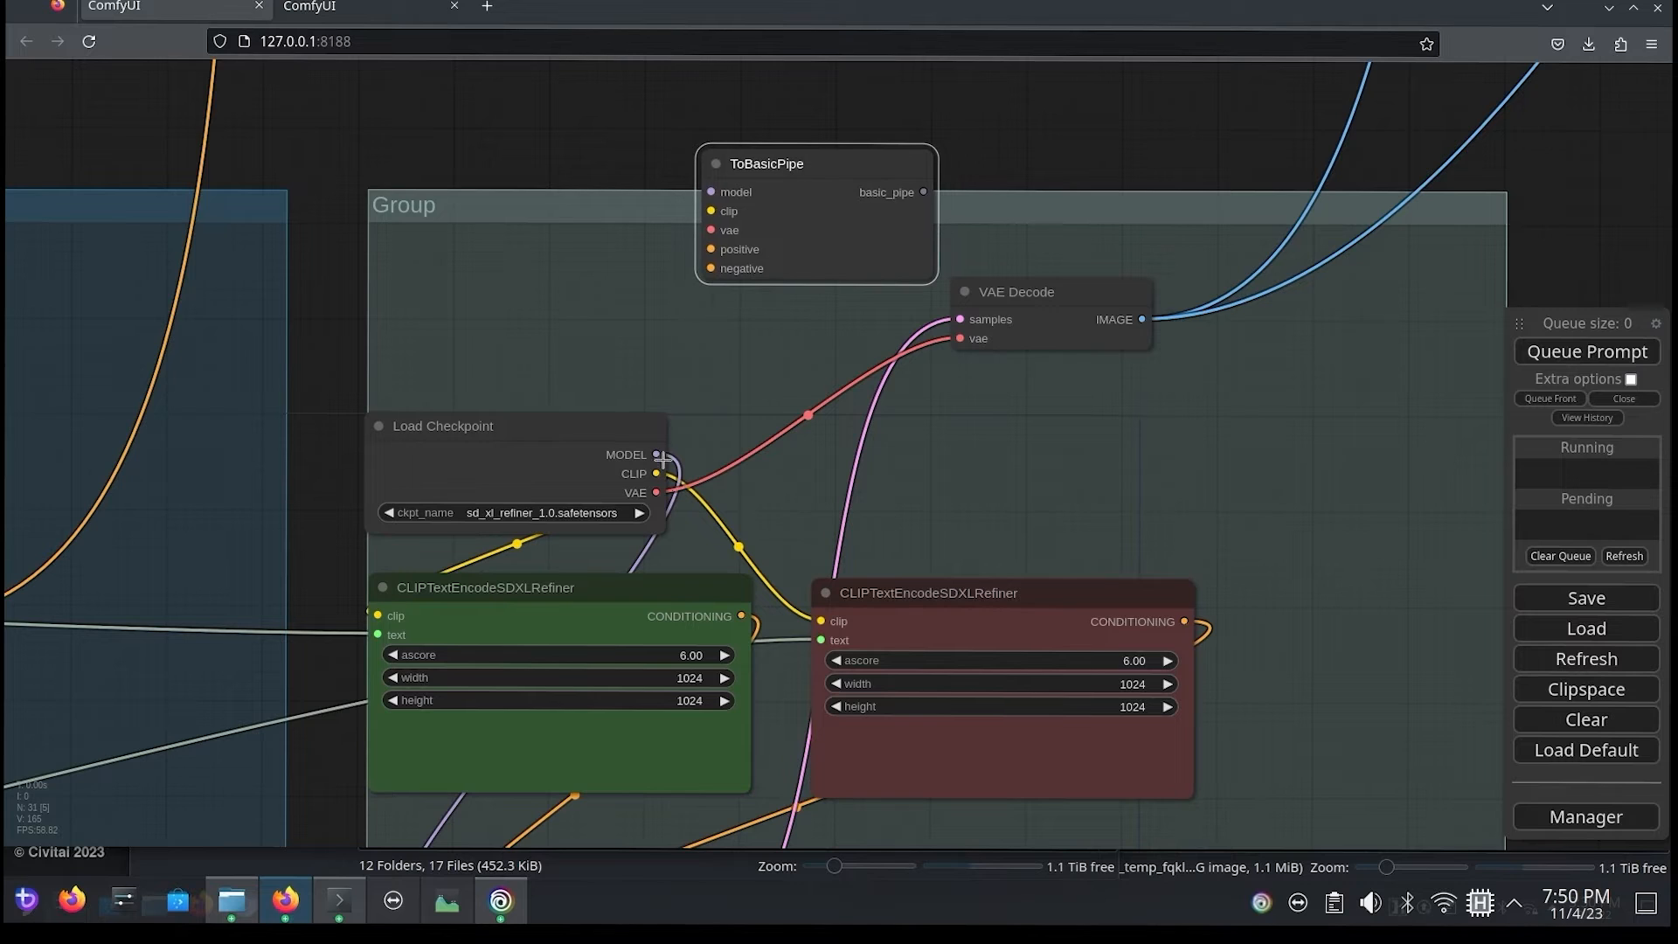
Step: Connect the refiner checkpoint's model, clip and vae and both CLIPTextEncodeSDXLRefiner conditionings to the new ToBasicPipe node
drag(656, 454, 701, 207)
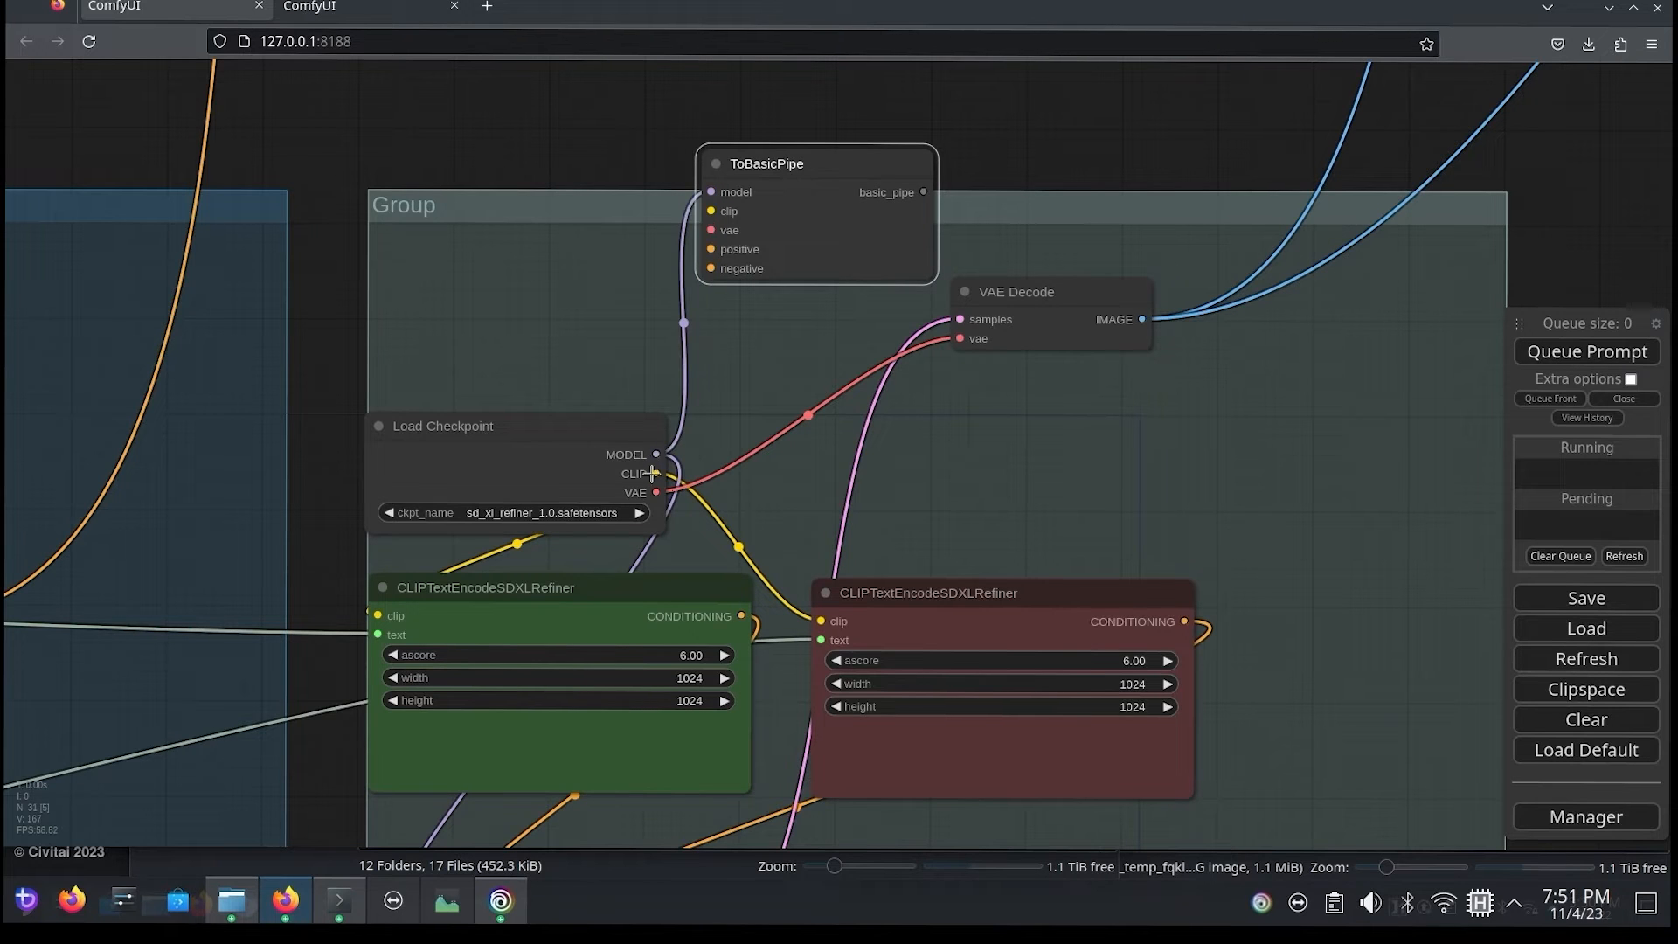
drag(657, 473, 711, 230)
drag(741, 616, 710, 249)
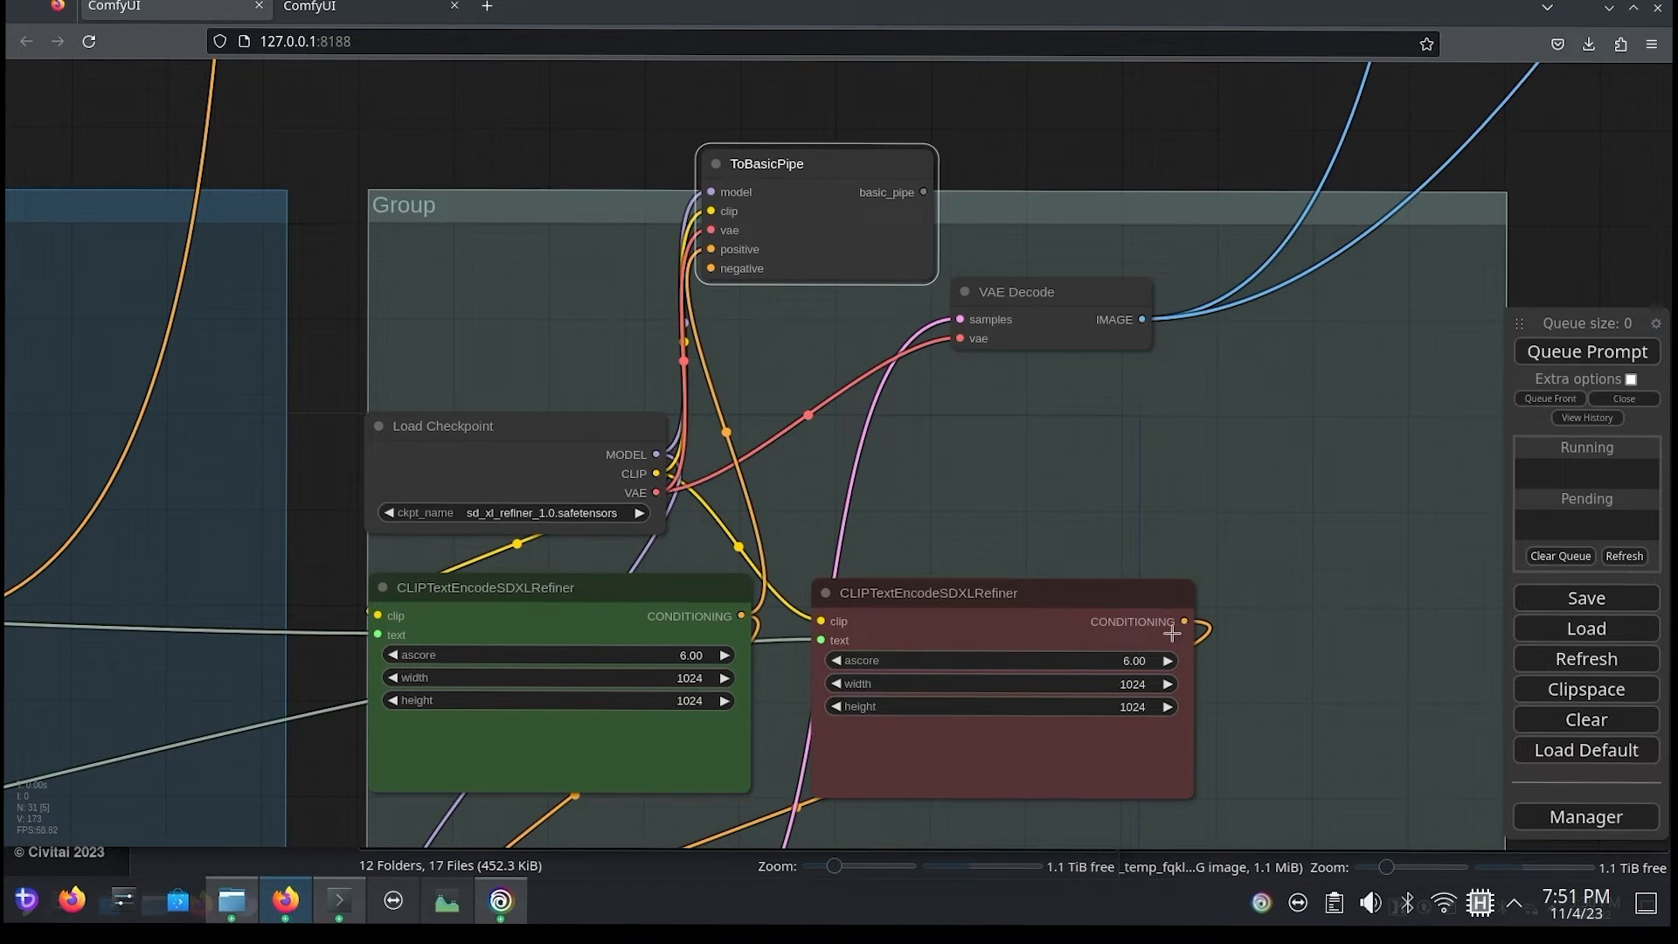
drag(1183, 622, 710, 268)
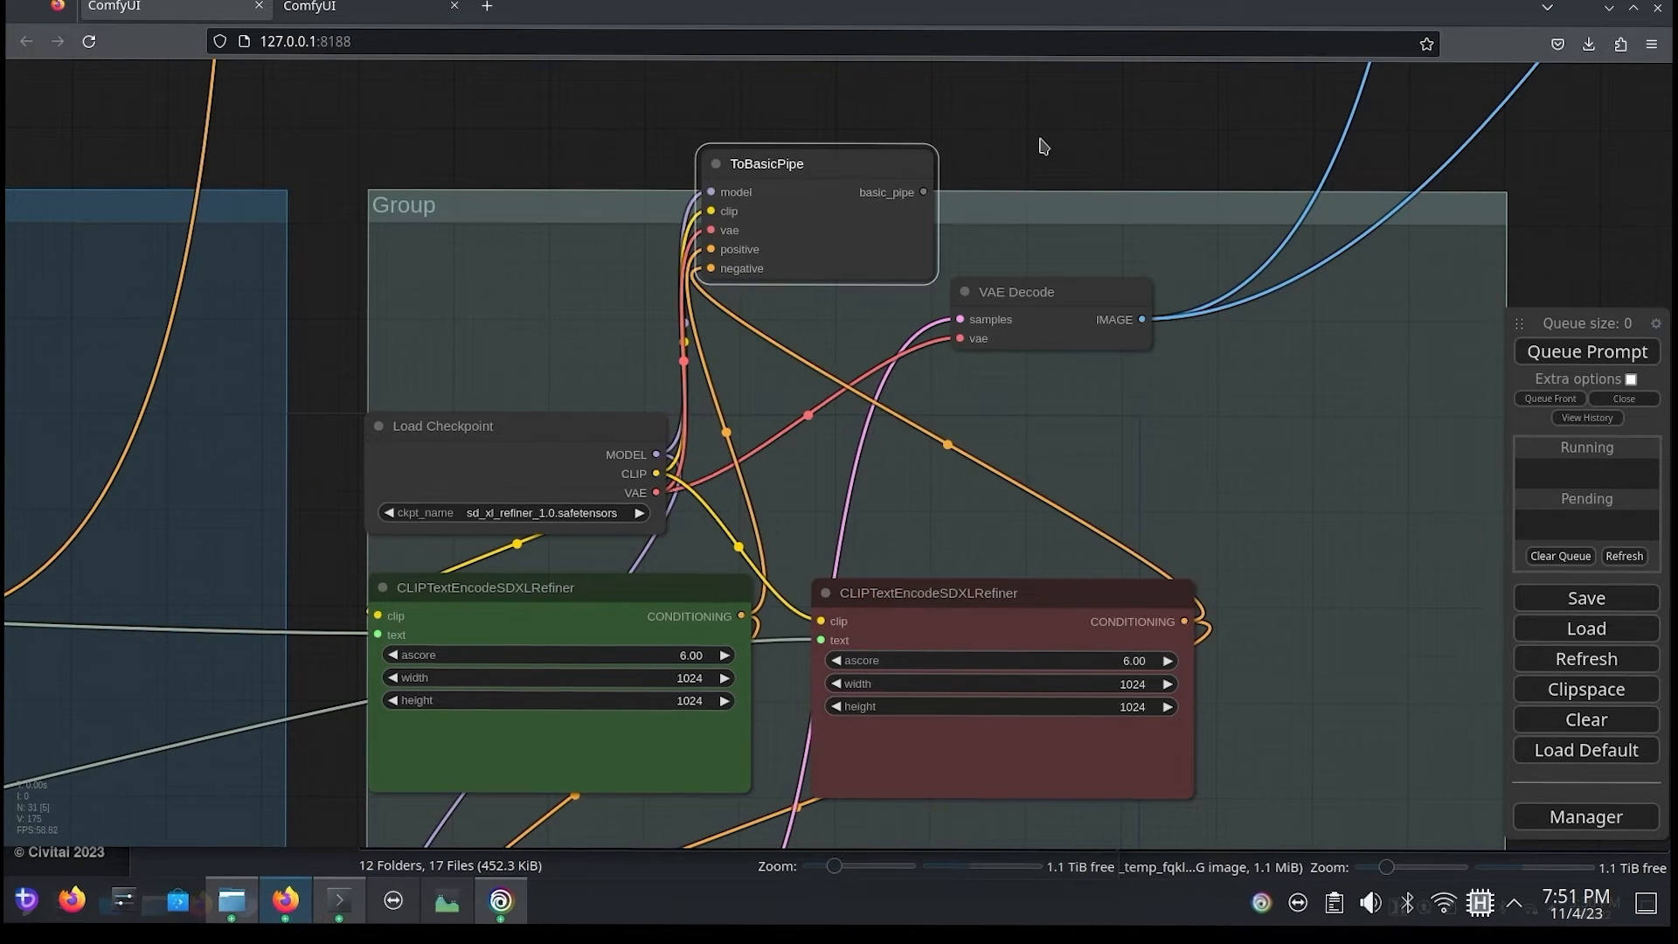
Step: Move the refiner's ToBasicPipe below the base one and connect its basic_pipe to refiner_basic_pipe on BasicPipe -> DetailerPipe (SDXL)
drag(1040, 140, 1184, 617)
drag(989, 649, 788, 156)
drag(1099, 229, 1165, 784)
drag(871, 728, 763, 49)
drag(1036, 253, 1140, 913)
drag(820, 693, 886, 112)
drag(1229, 260, 1083, 867)
drag(820, 740, 1127, 305)
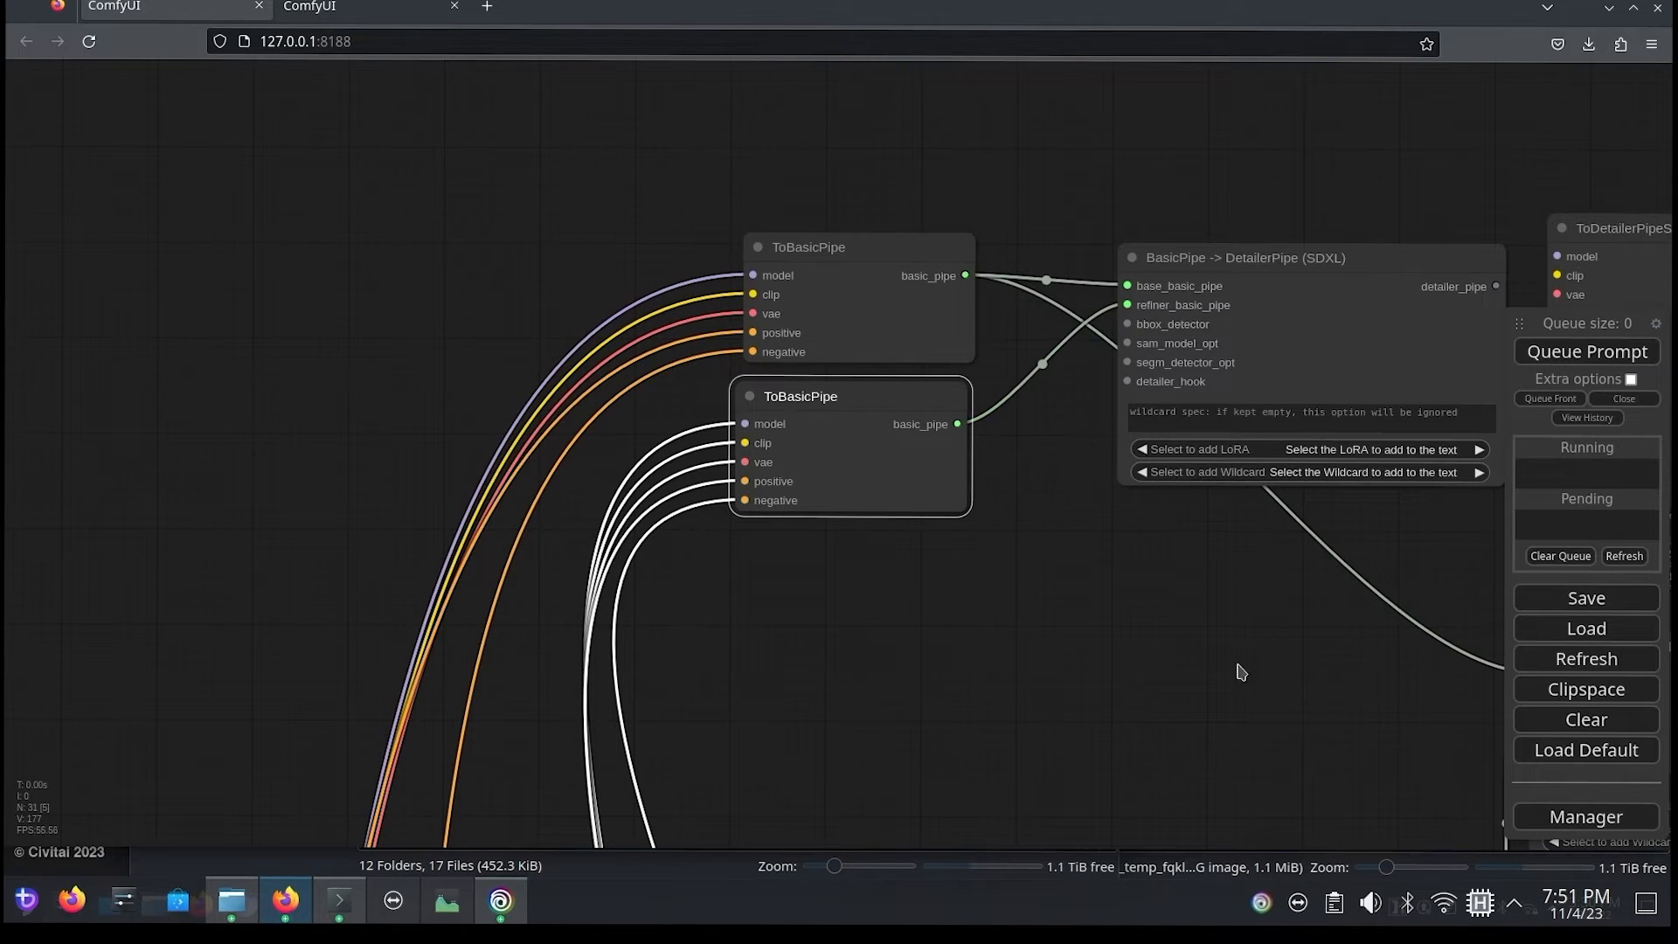
Step: Move the UltralyticsDetectorProvider node directly below the refiner's ToBasicPipe node
drag(1241, 671, 762, 692)
drag(667, 591, 734, 453)
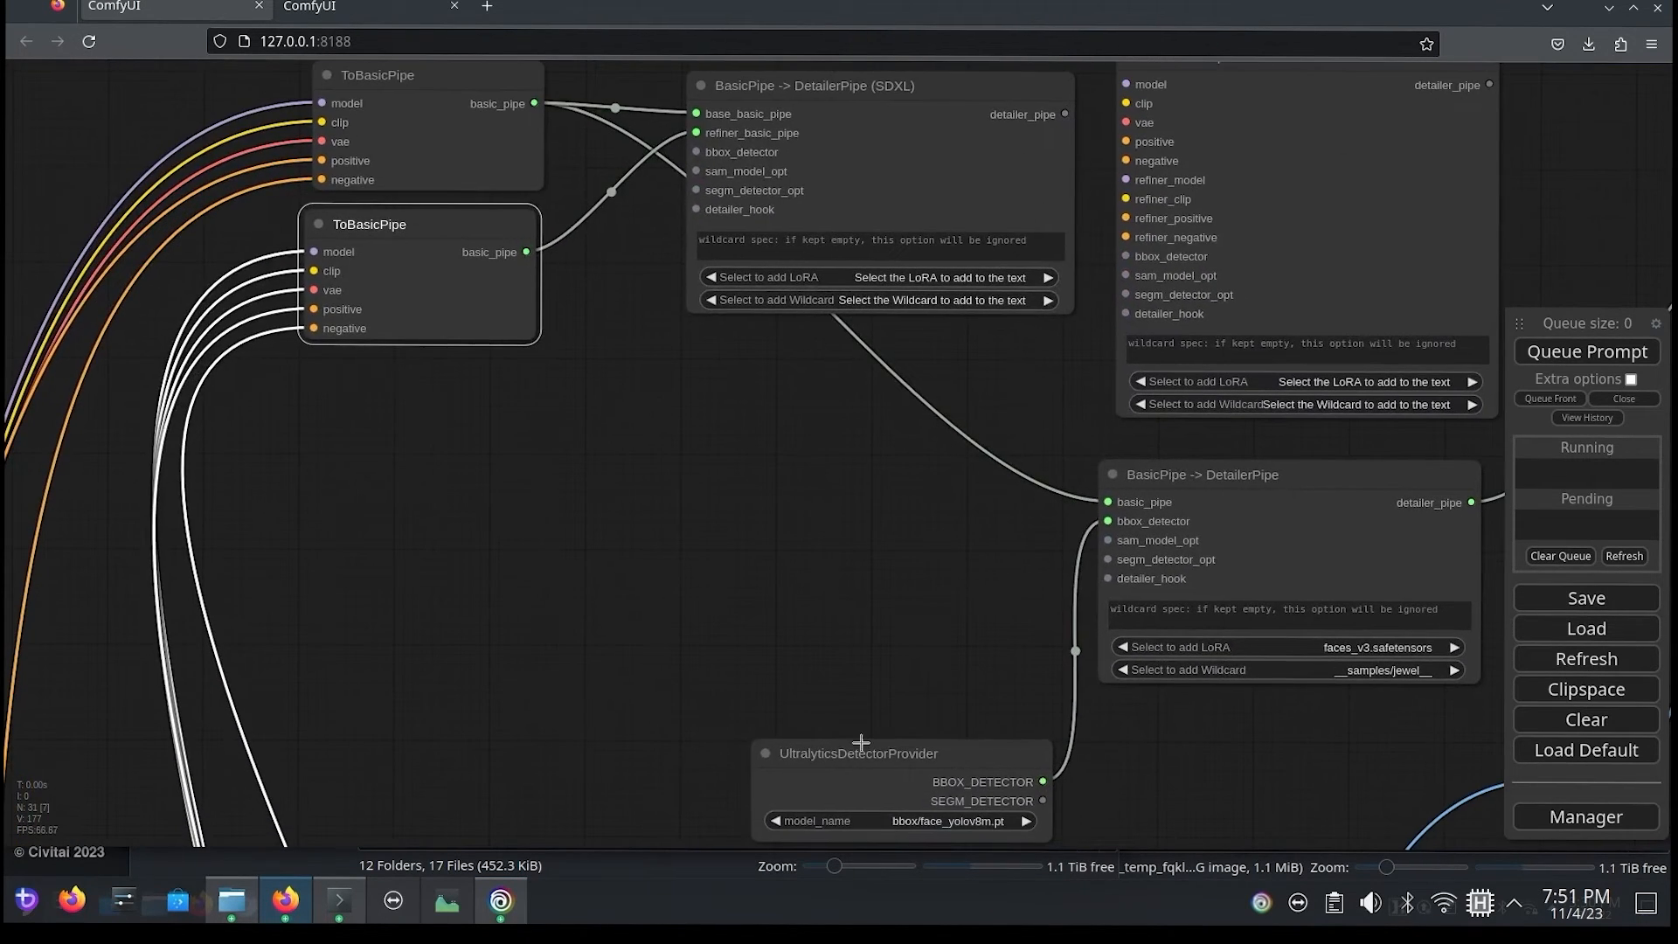
drag(860, 742, 402, 374)
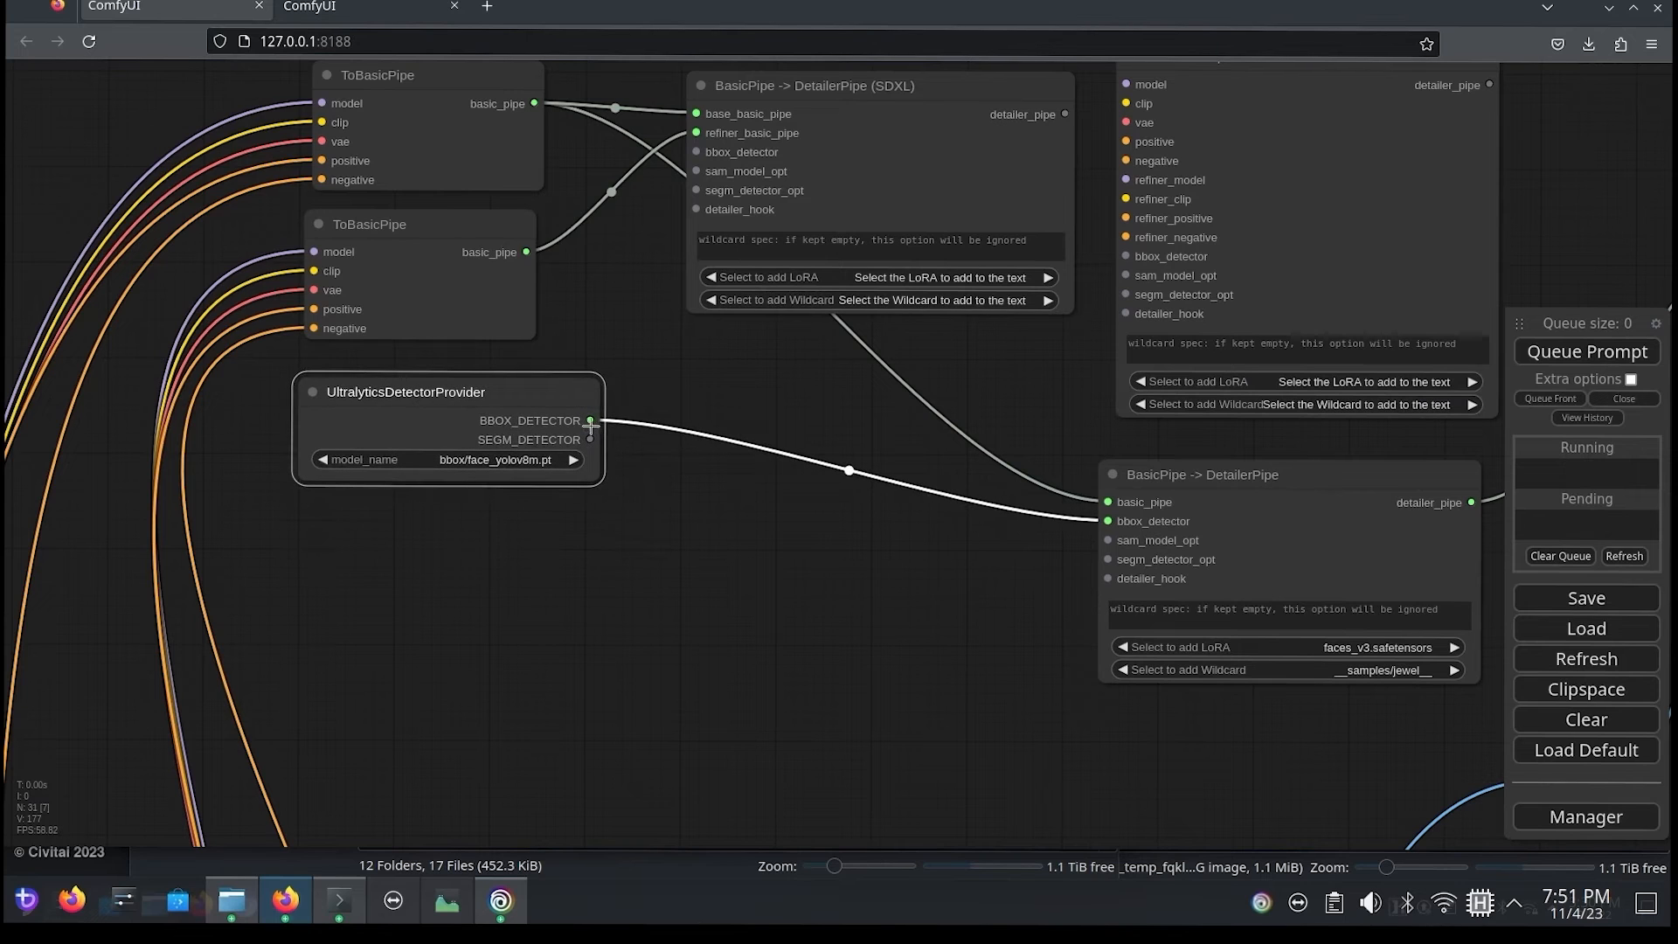
Step: Connect BBOX_DETECTOR to bbox_detector on BasicPipe -> DetailerPipe (SDXL) and remove the unconnected detailer pipe node beside it
drag(591, 425, 697, 152)
drag(796, 472, 451, 659)
drag(1019, 397, 699, 281)
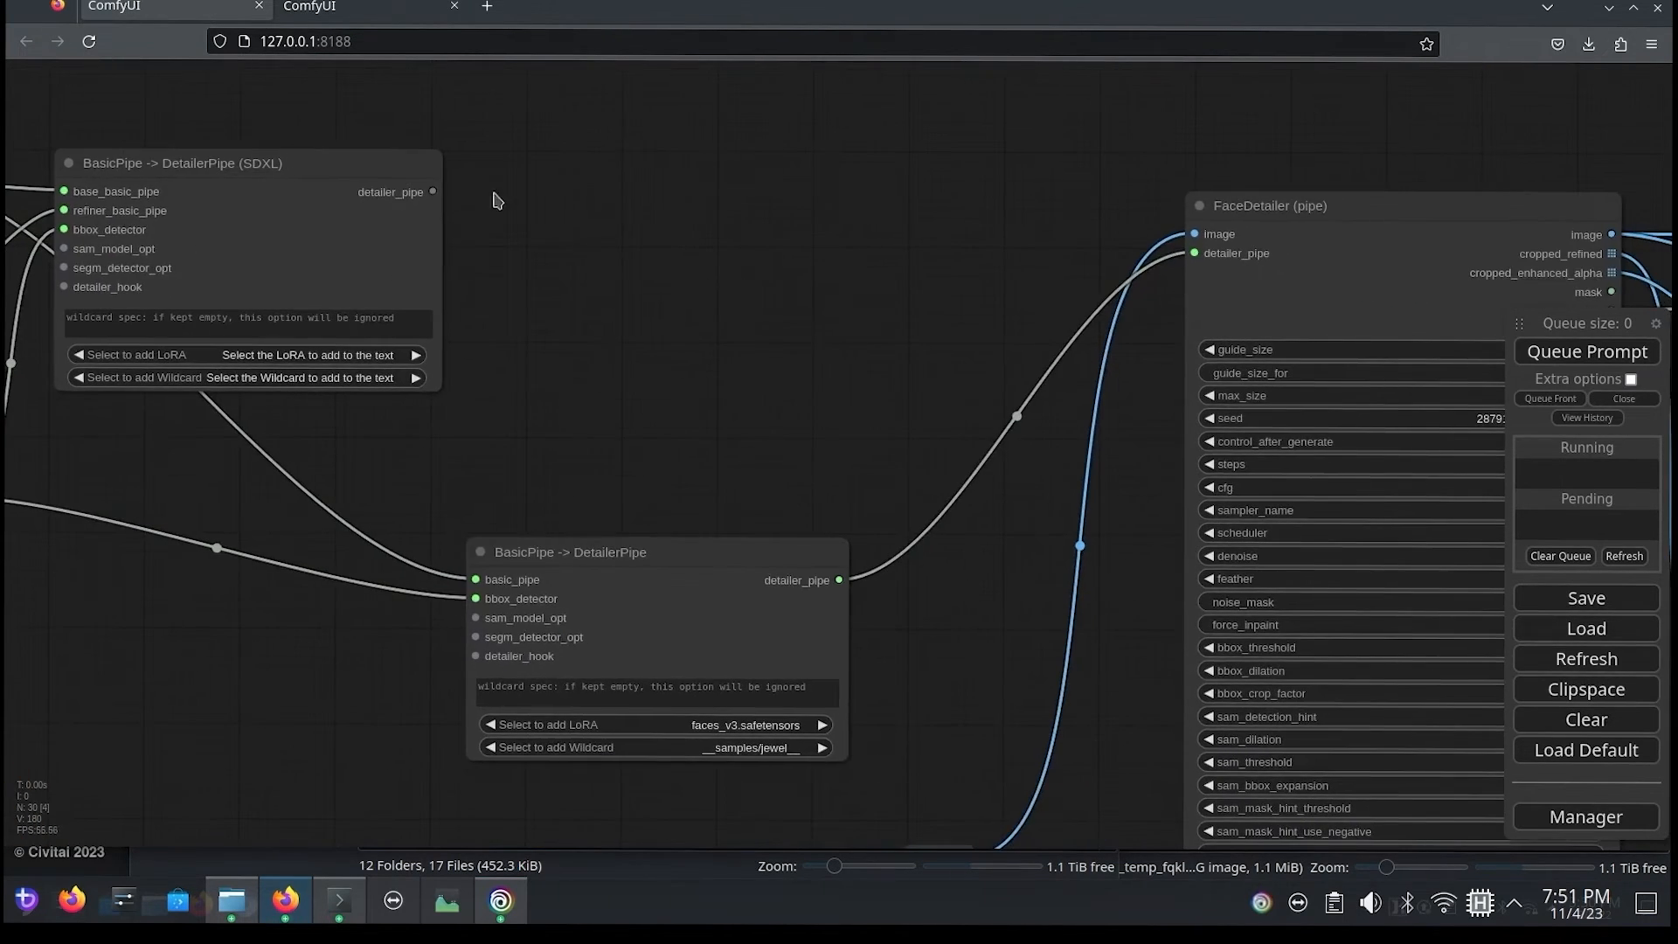
Step: Connect the SDXL node's detailer_pipe output to the first FaceDetailer (pipe) and delete the old BasicPipe -> DetailerPipe node
drag(434, 191, 1195, 252)
drag(698, 600, 703, 600)
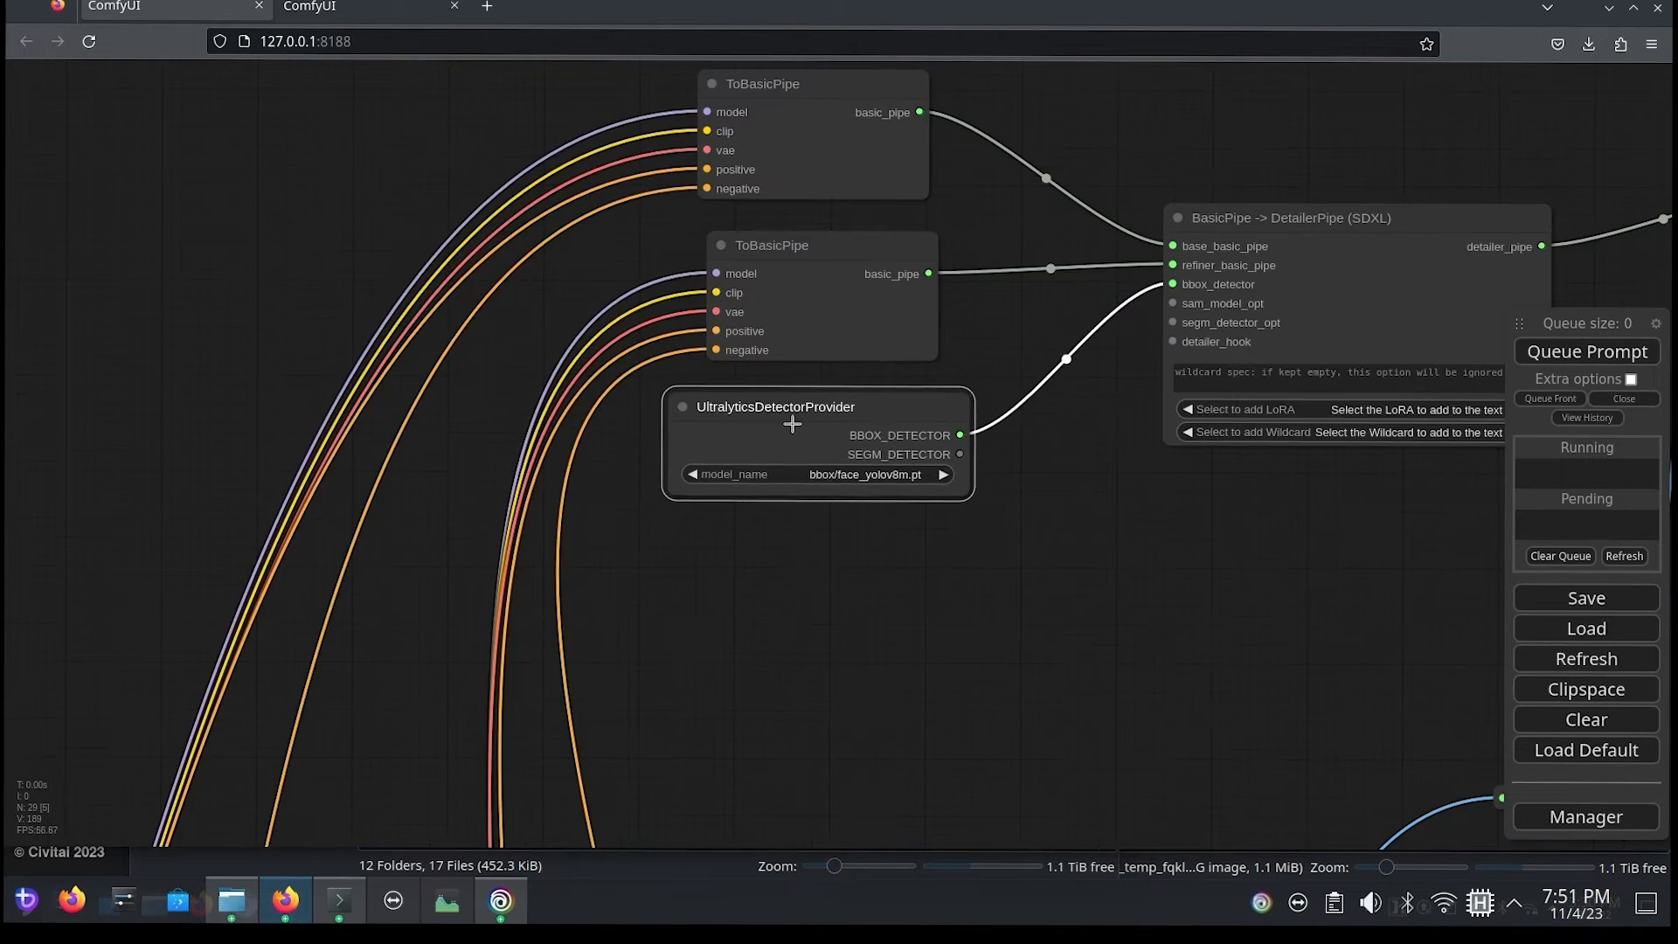
drag(1011, 553, 463, 575)
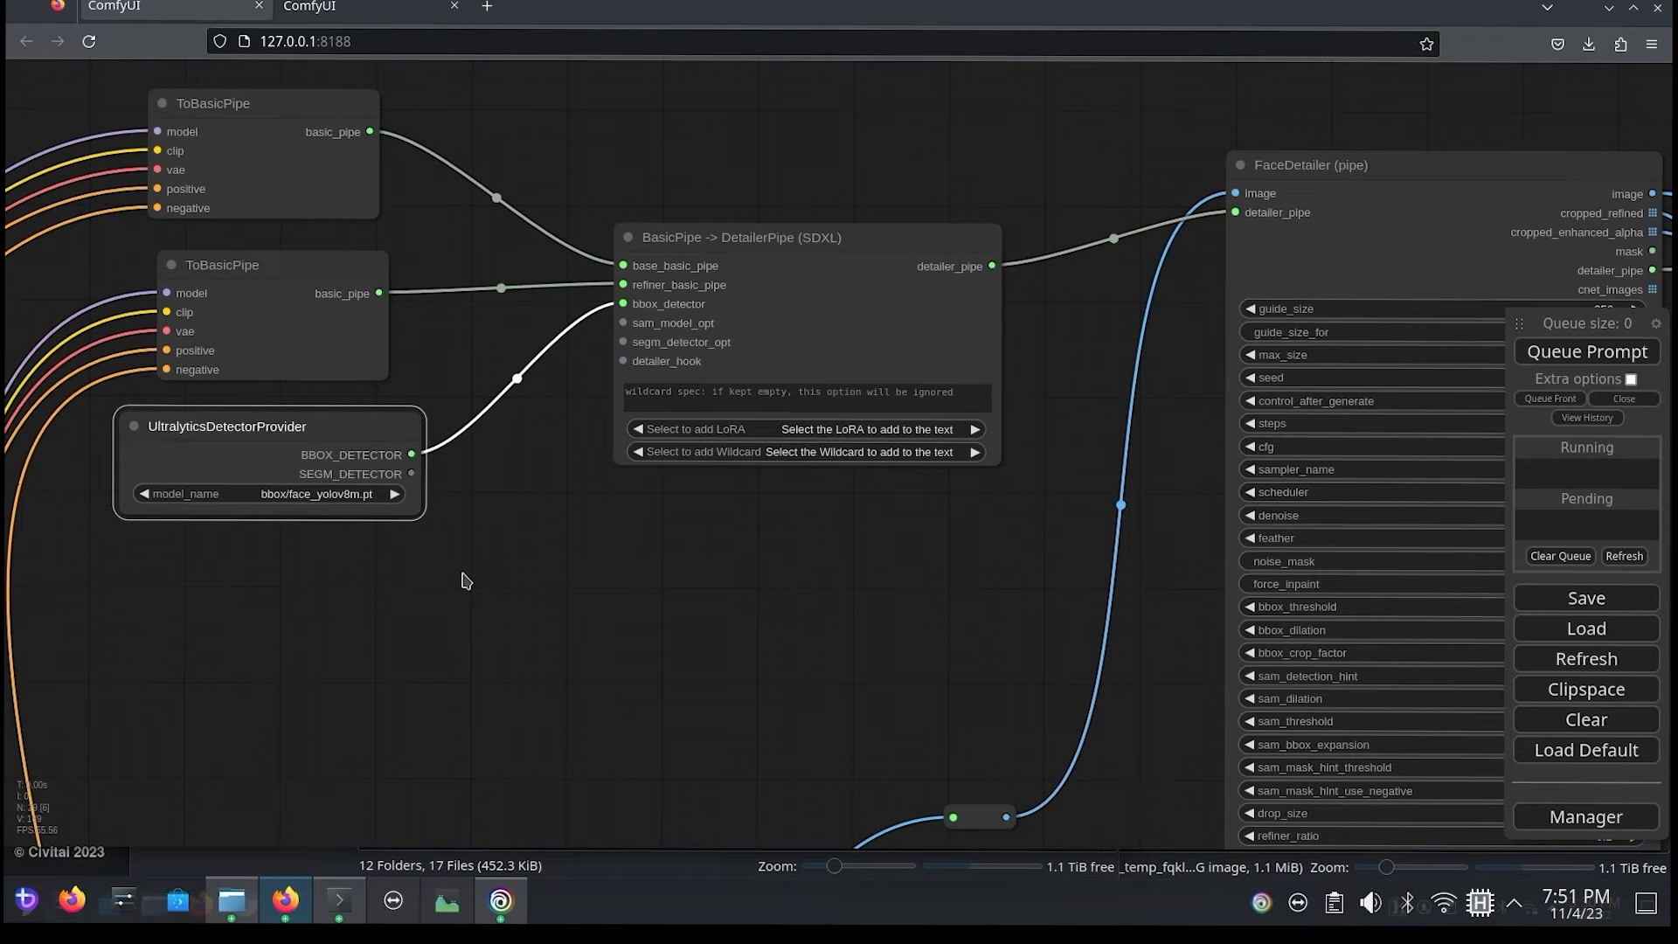
drag(879, 614, 365, 457)
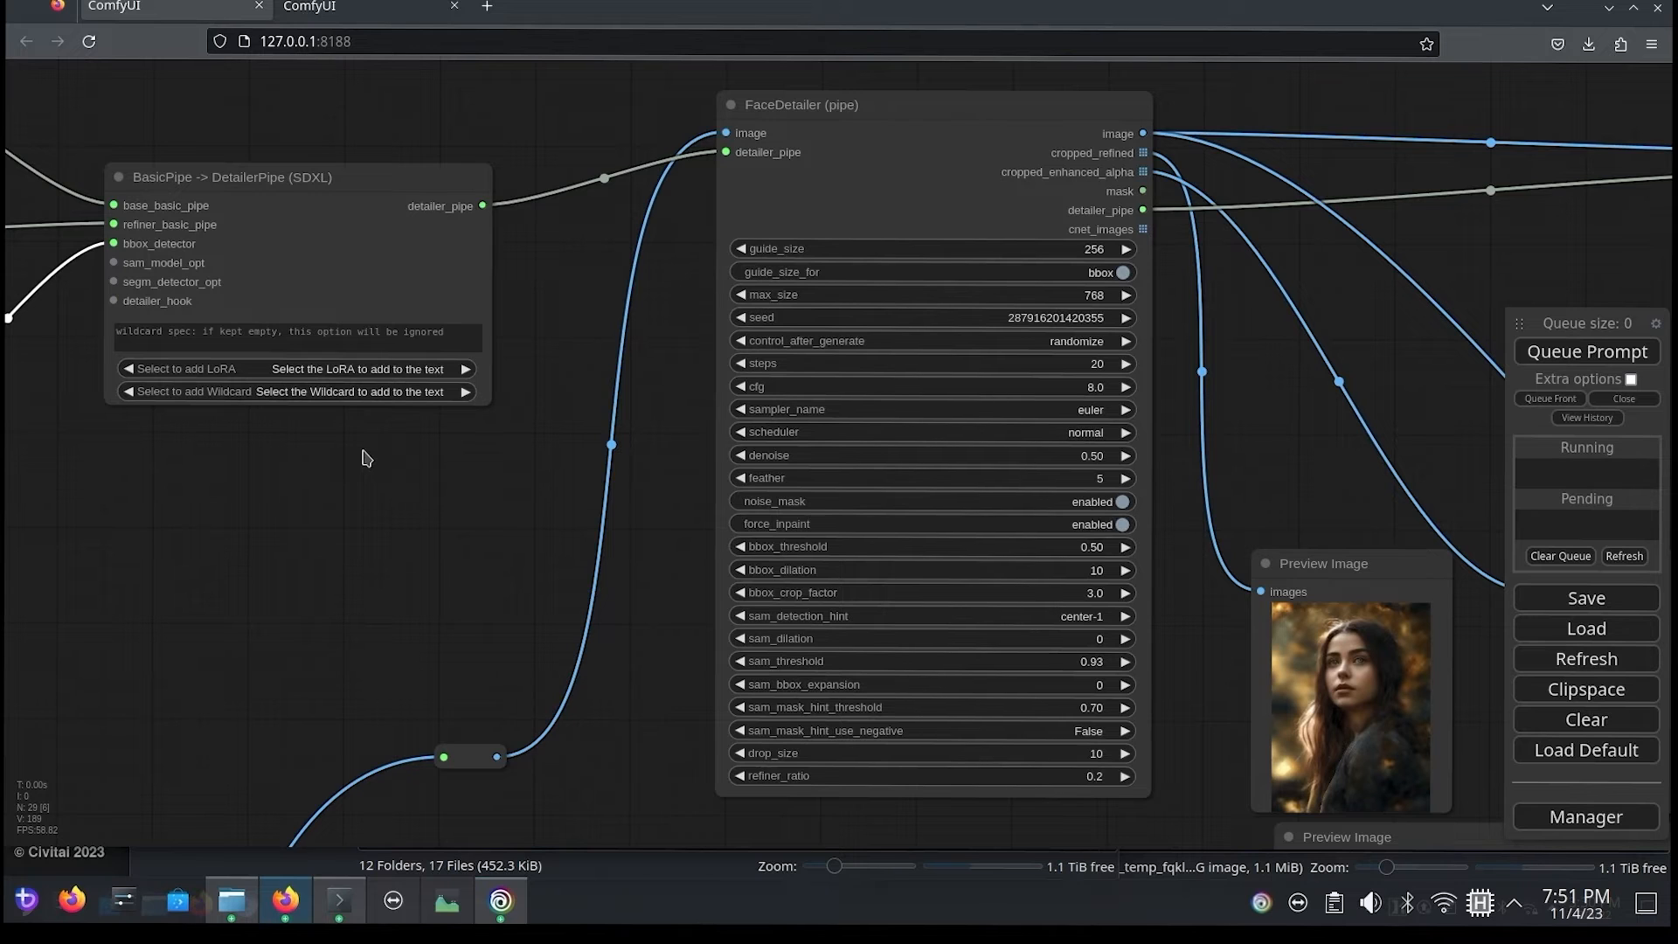
Step: Shift both FaceDetailer (pipe) nodes slightly upward, checking the refiner_ratio setting on the first one
drag(845, 171, 797, 99)
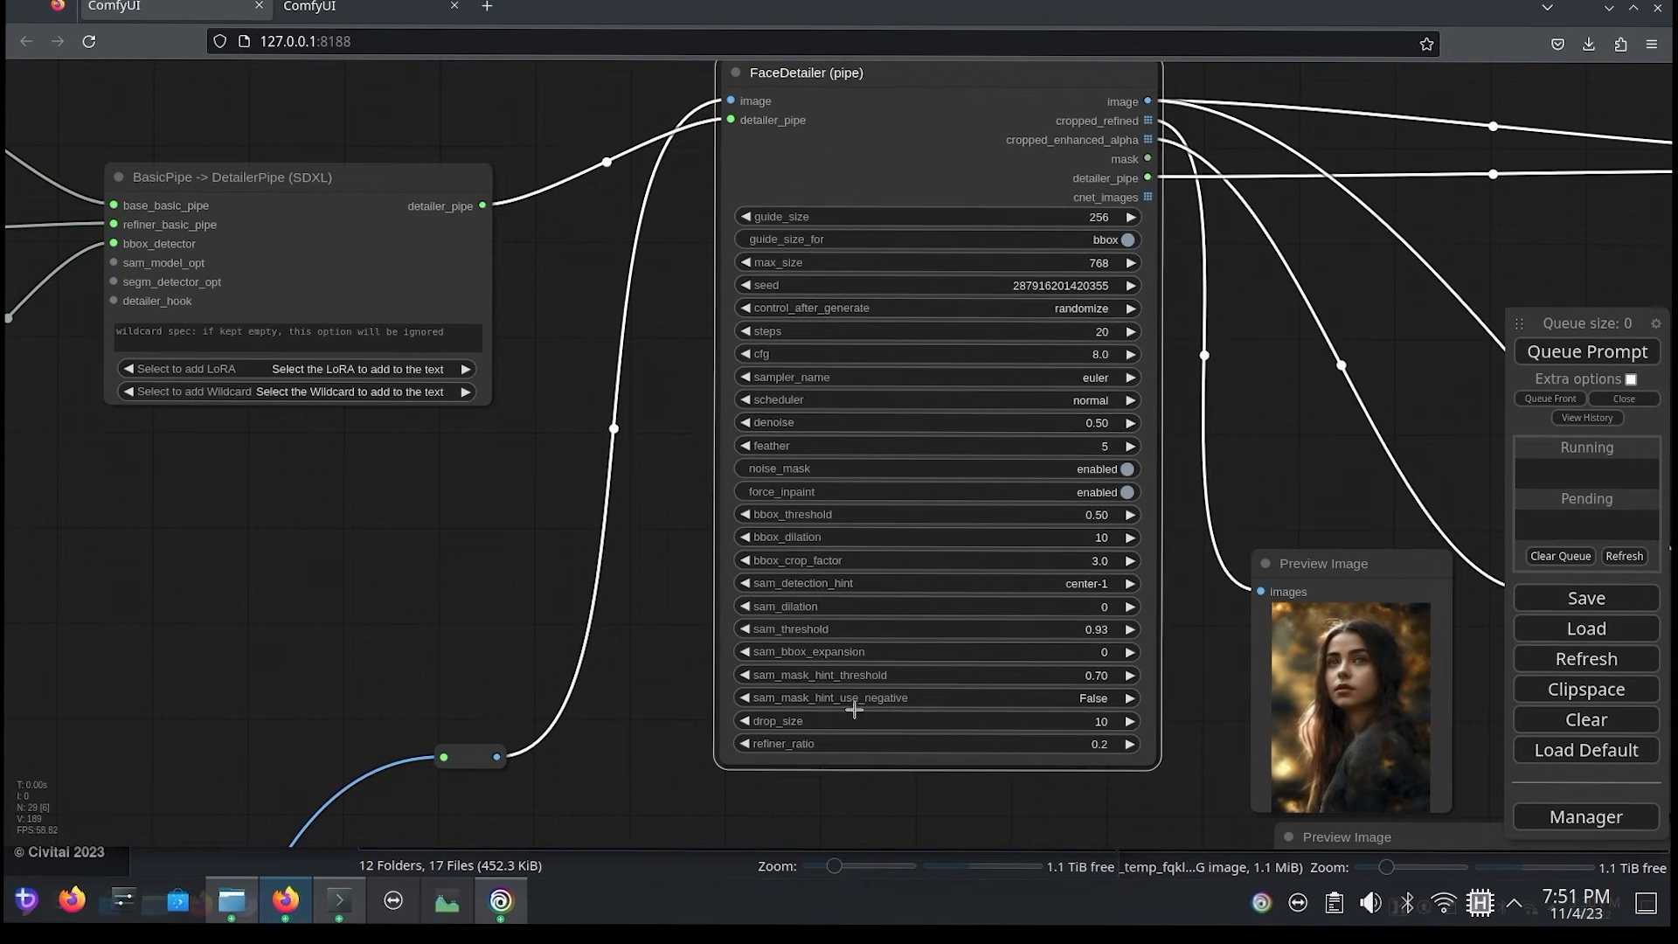
scroll(865, 763, up, 4)
scroll(881, 751, up, 1)
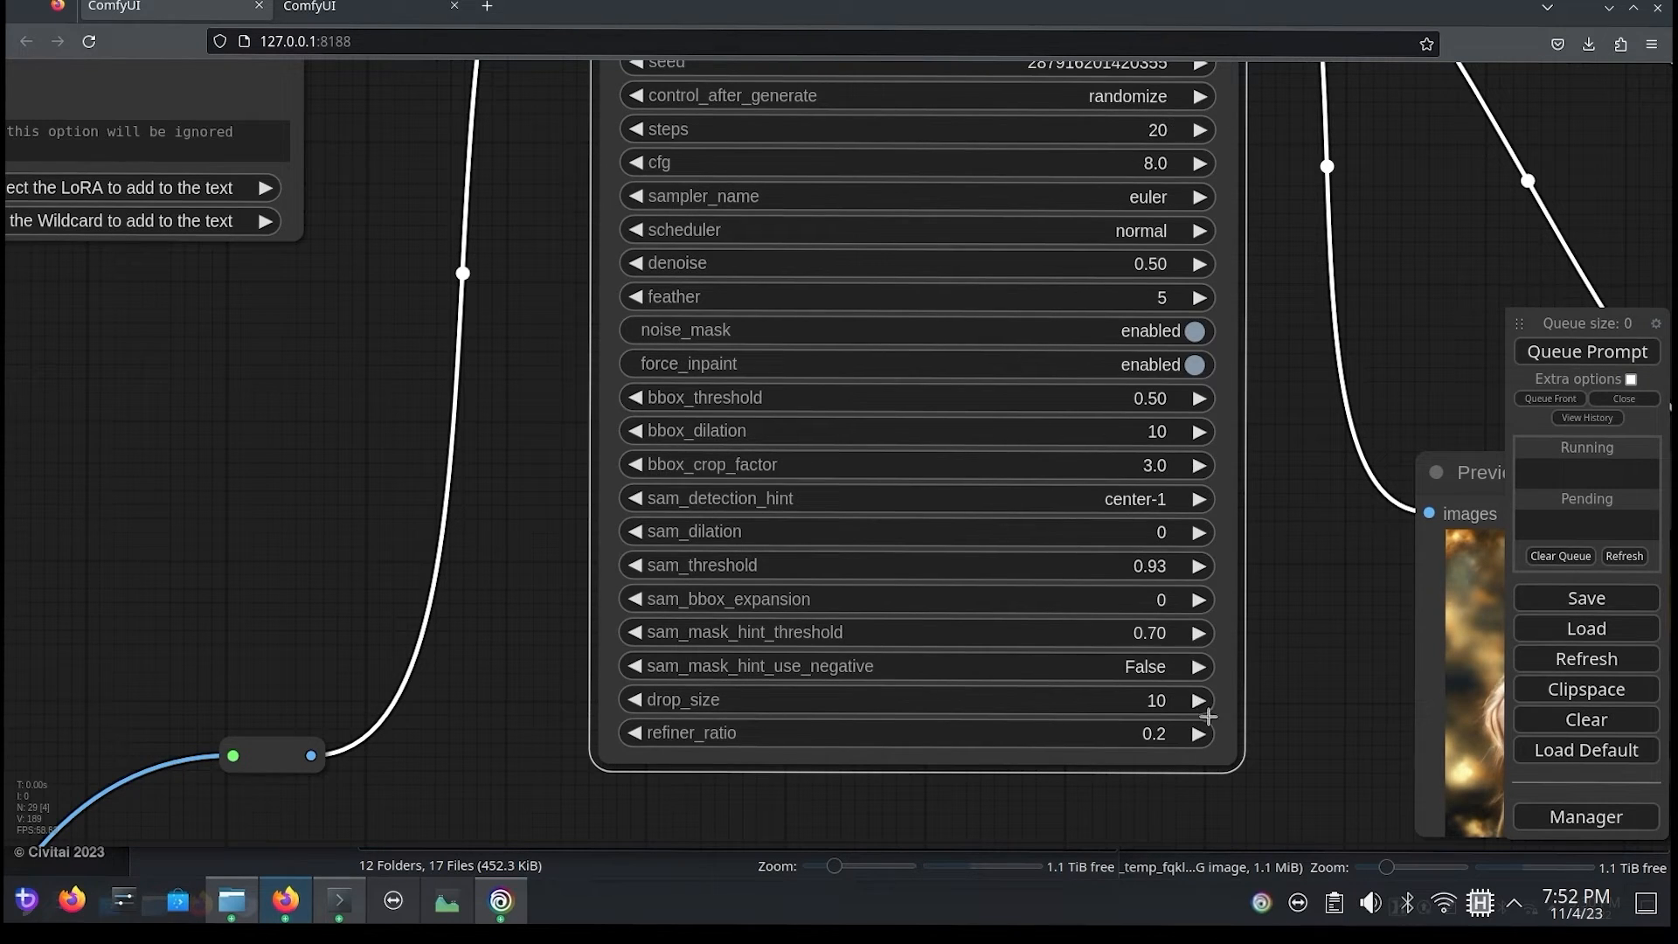
drag(1337, 616, 370, 521)
drag(1272, 218, 1274, 164)
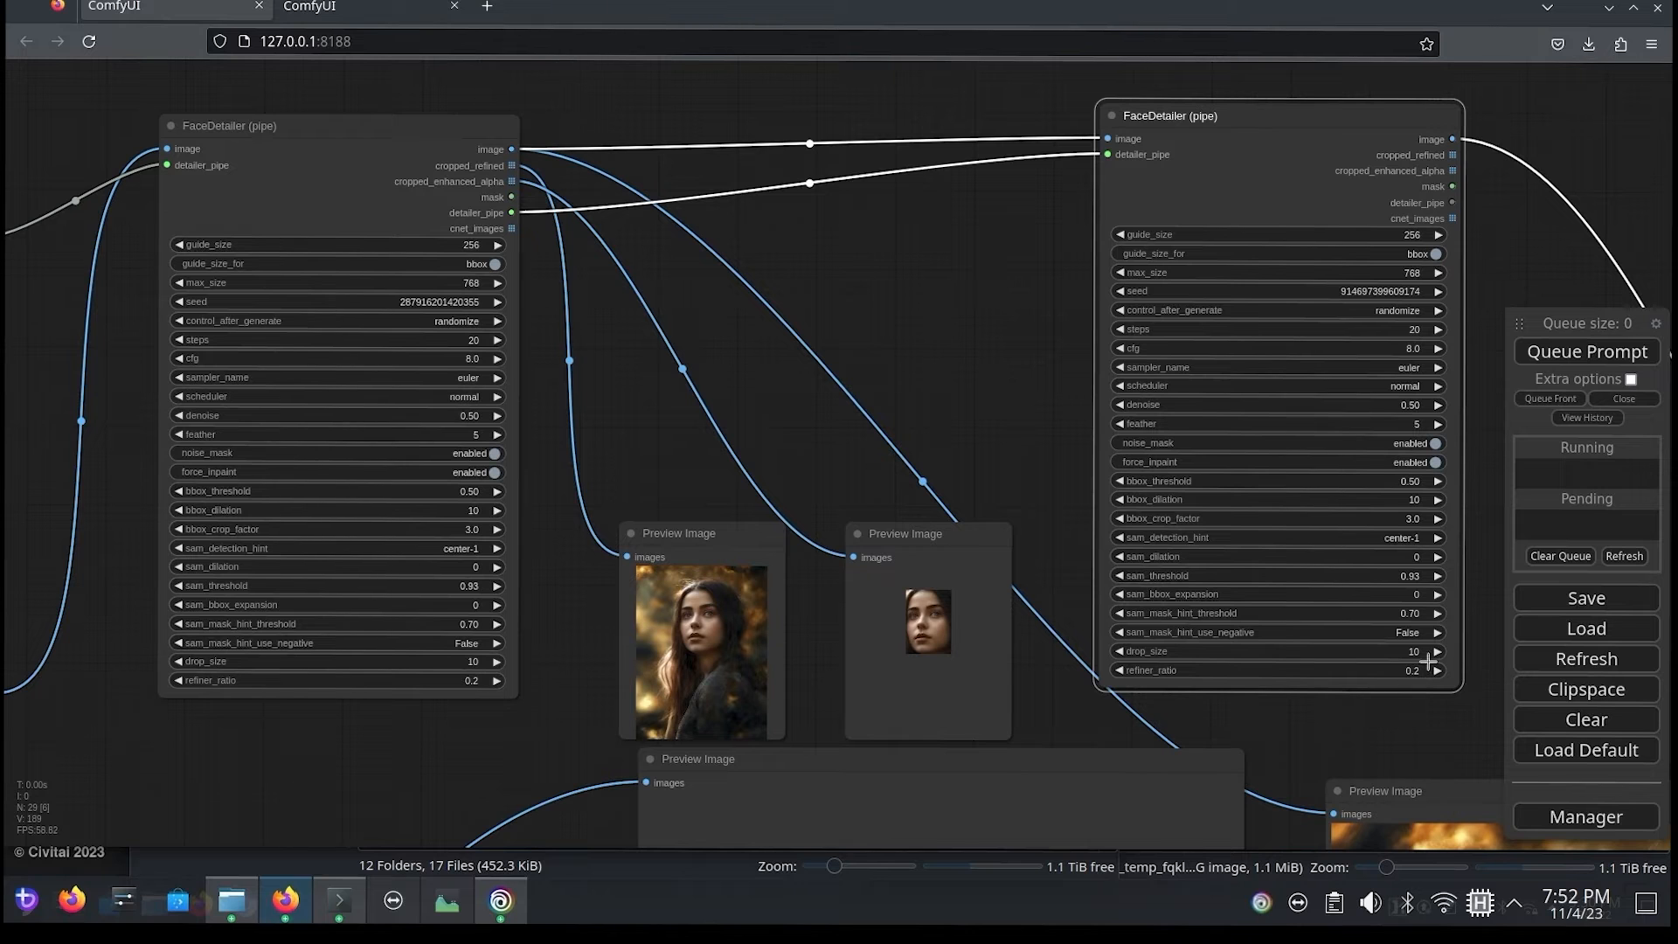
Step: Queue the prompt with the base-plus-refiner detailer pipe and view the FaceDetailer preview images
click(1560, 353)
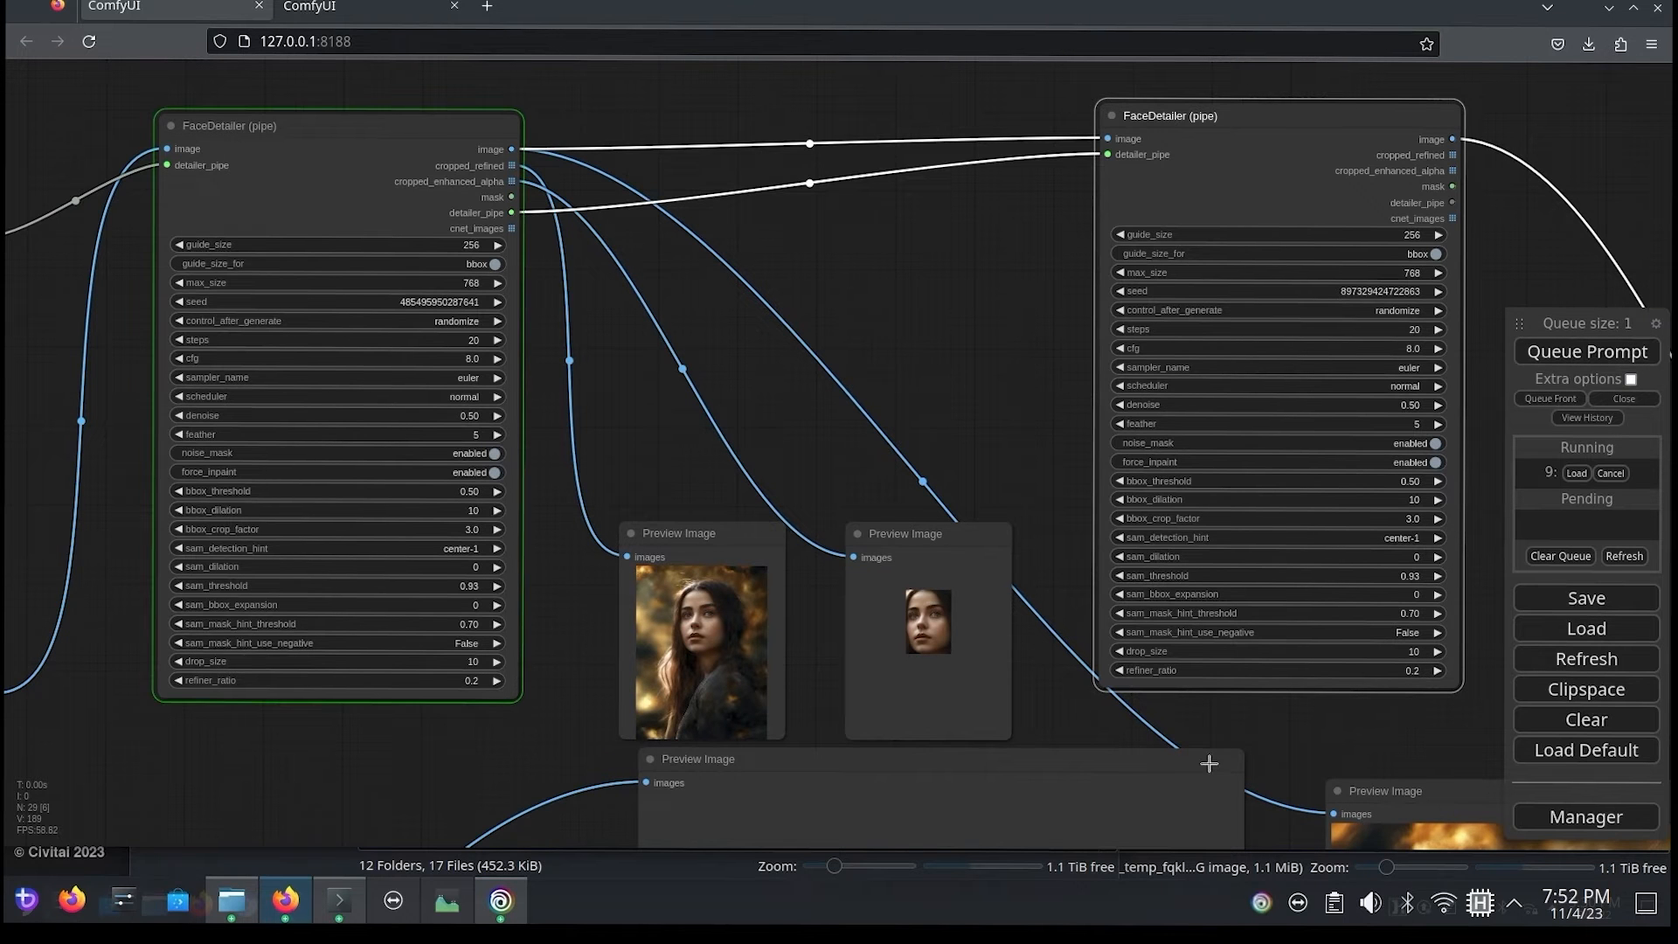
scroll(874, 712, up, 5)
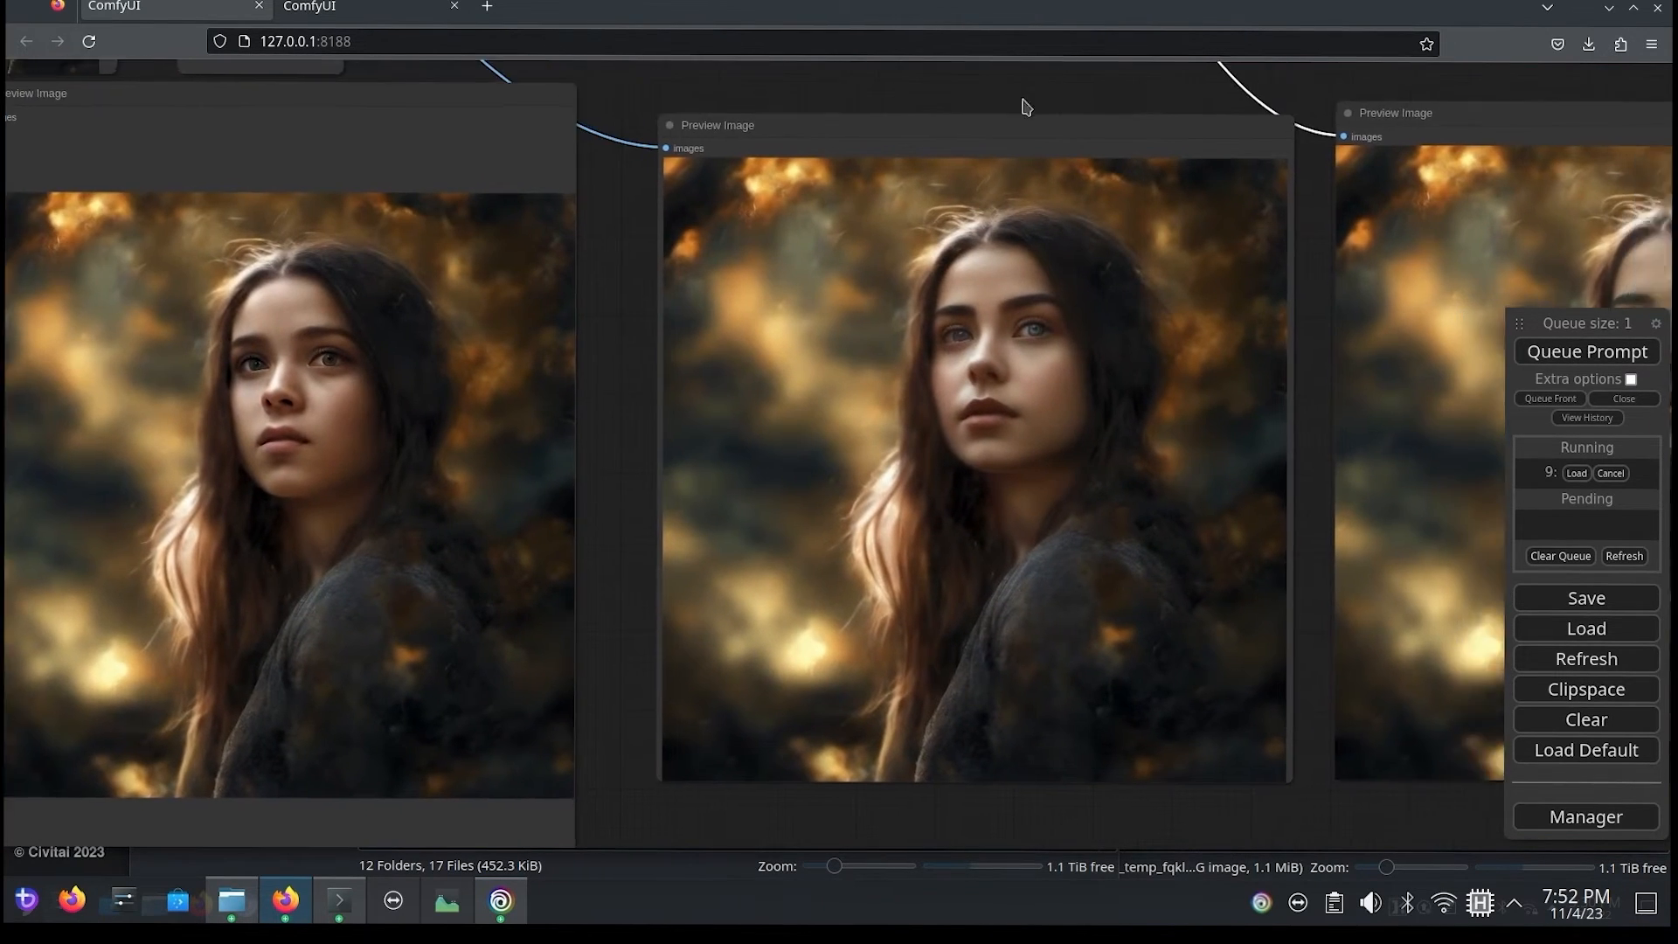
drag(1023, 100, 985, 89)
scroll(940, 498, up, 1)
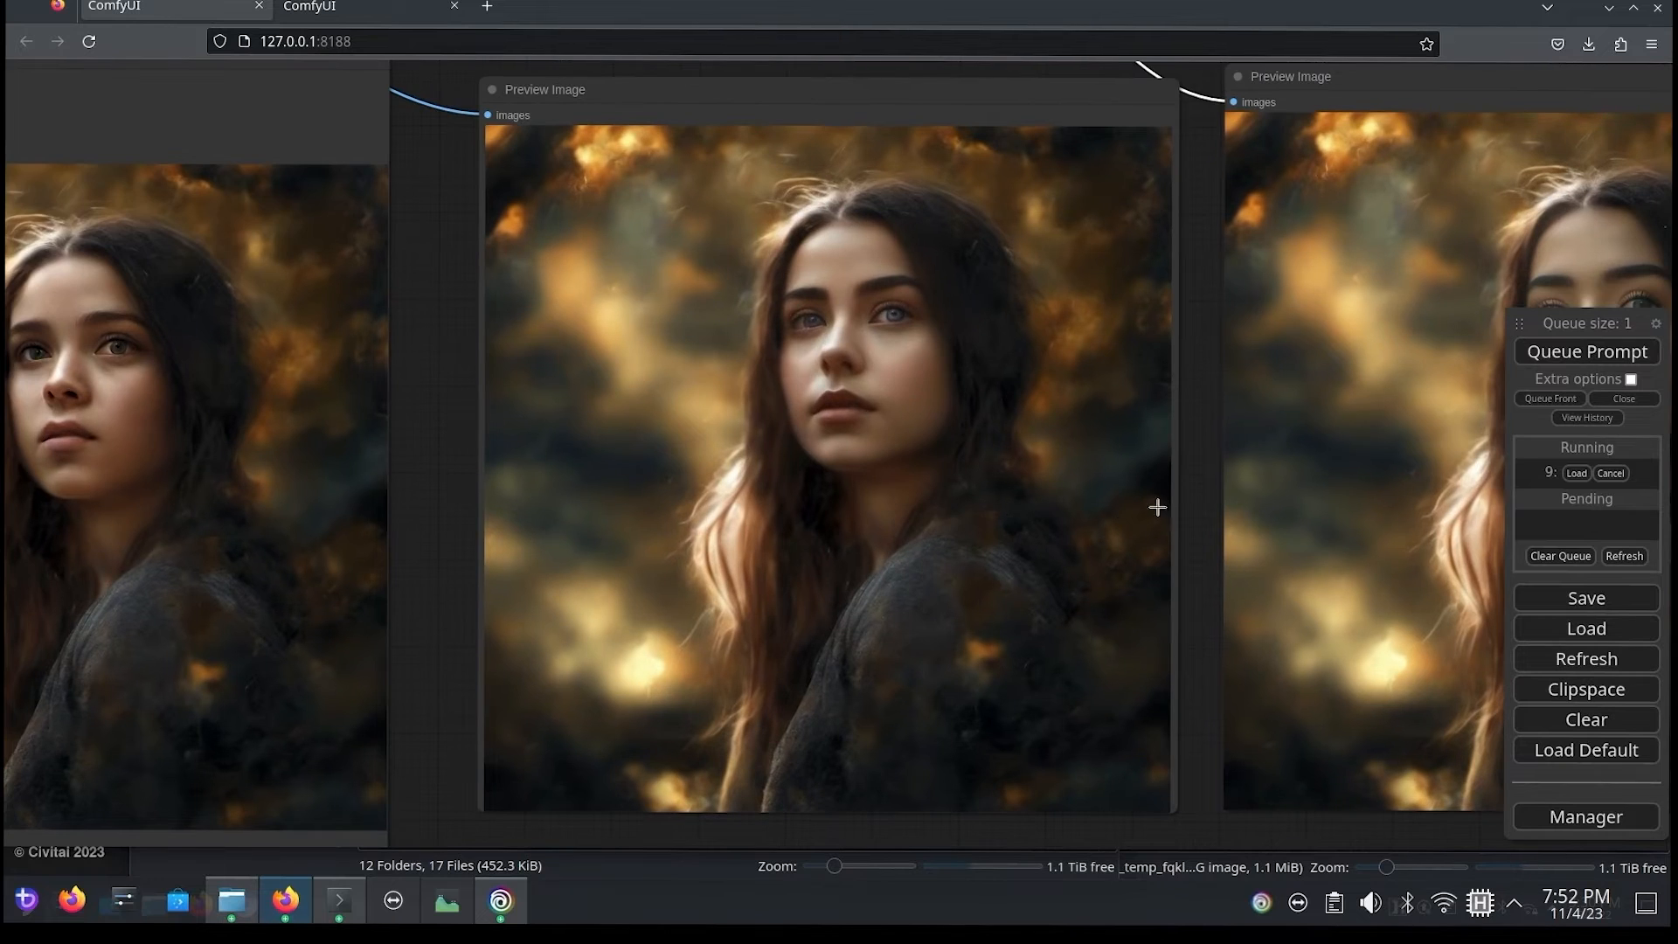
scroll(1162, 504, down, 2)
drag(1198, 457, 1030, 435)
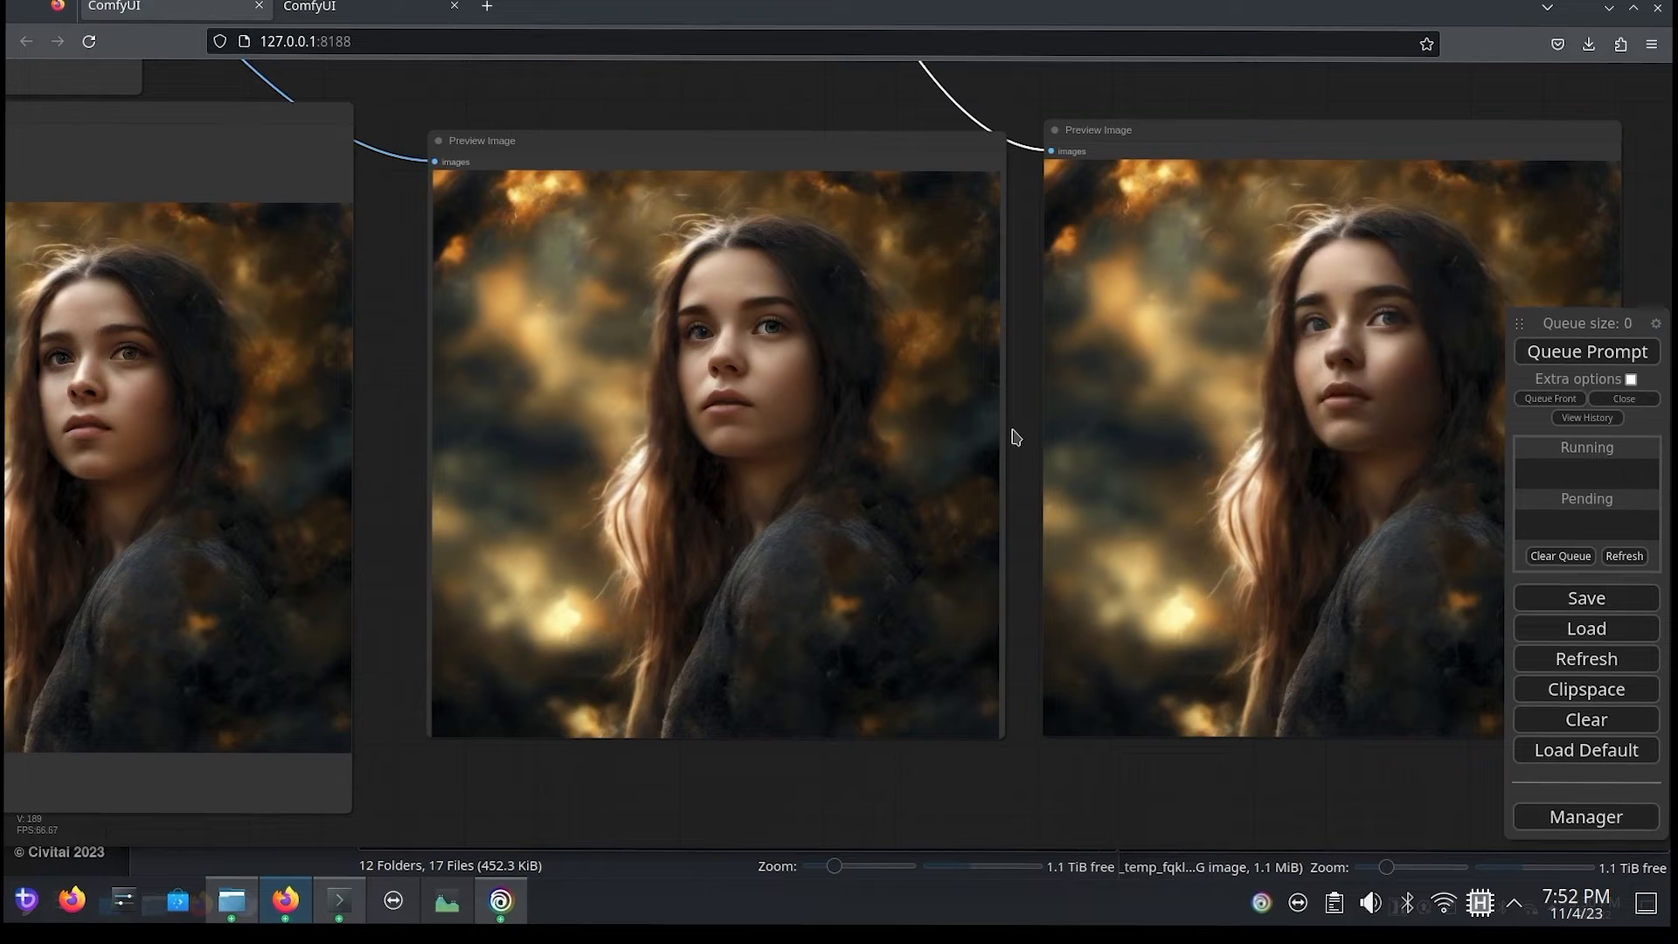
Step: Examine the eyes and skin detail of the face in the first and second FaceDetailer preview images
drag(422, 278, 777, 330)
scroll(637, 543, up, 6)
drag(804, 393, 197, 488)
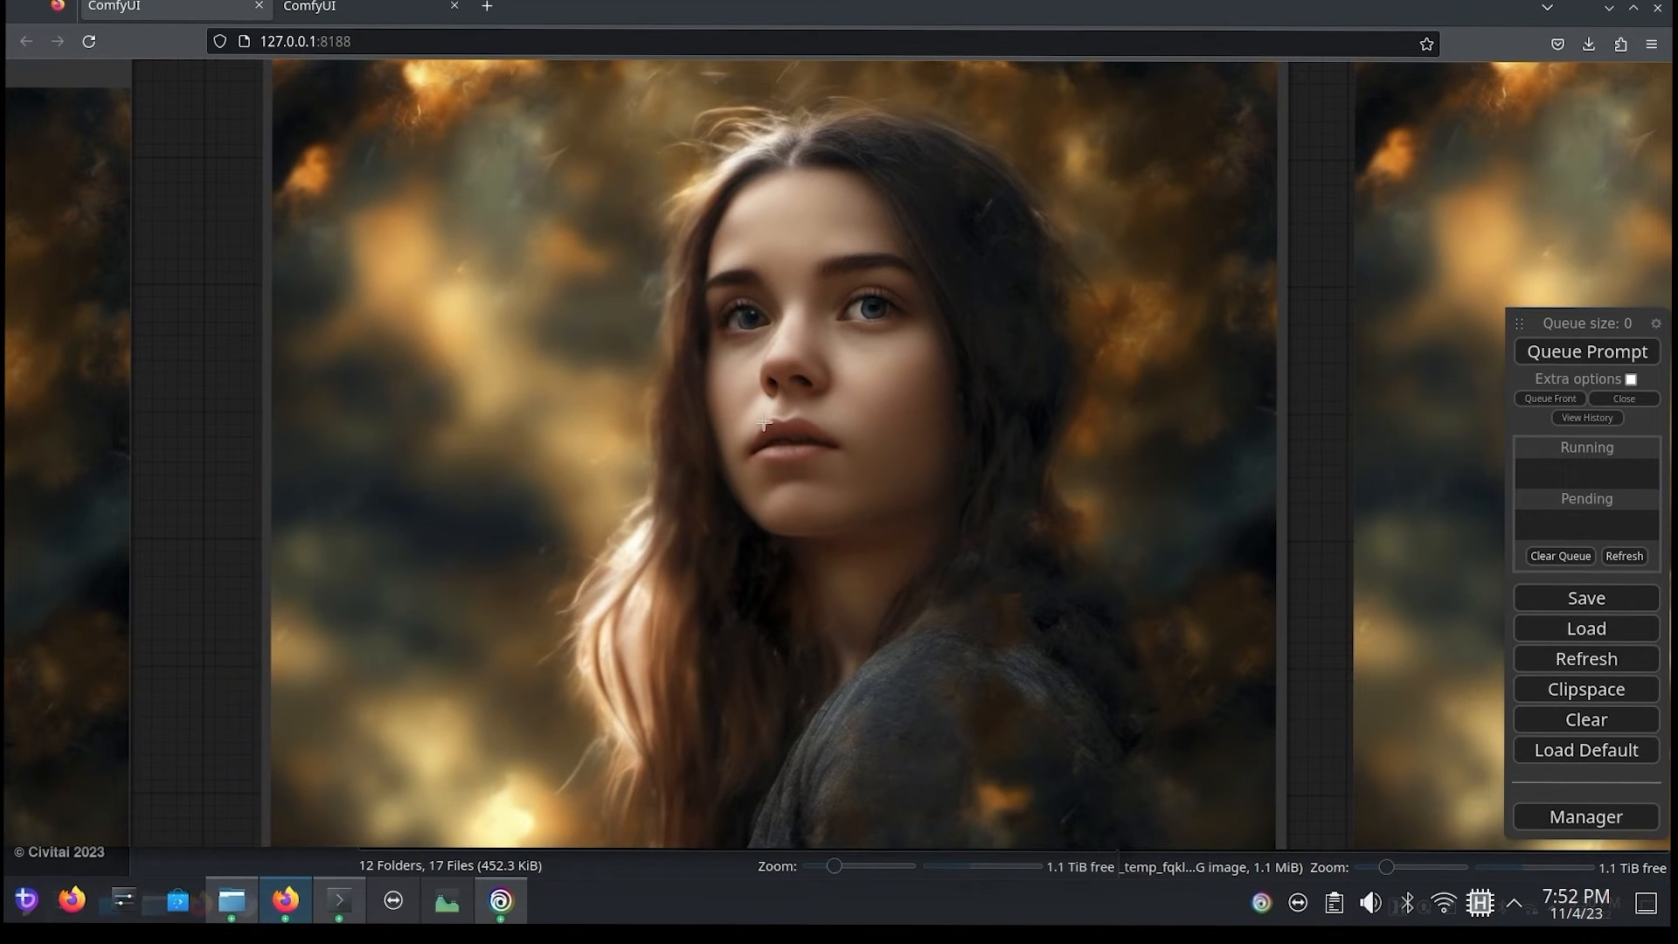
scroll(769, 423, down, 2)
scroll(774, 419, up, 3)
scroll(774, 418, up, 3)
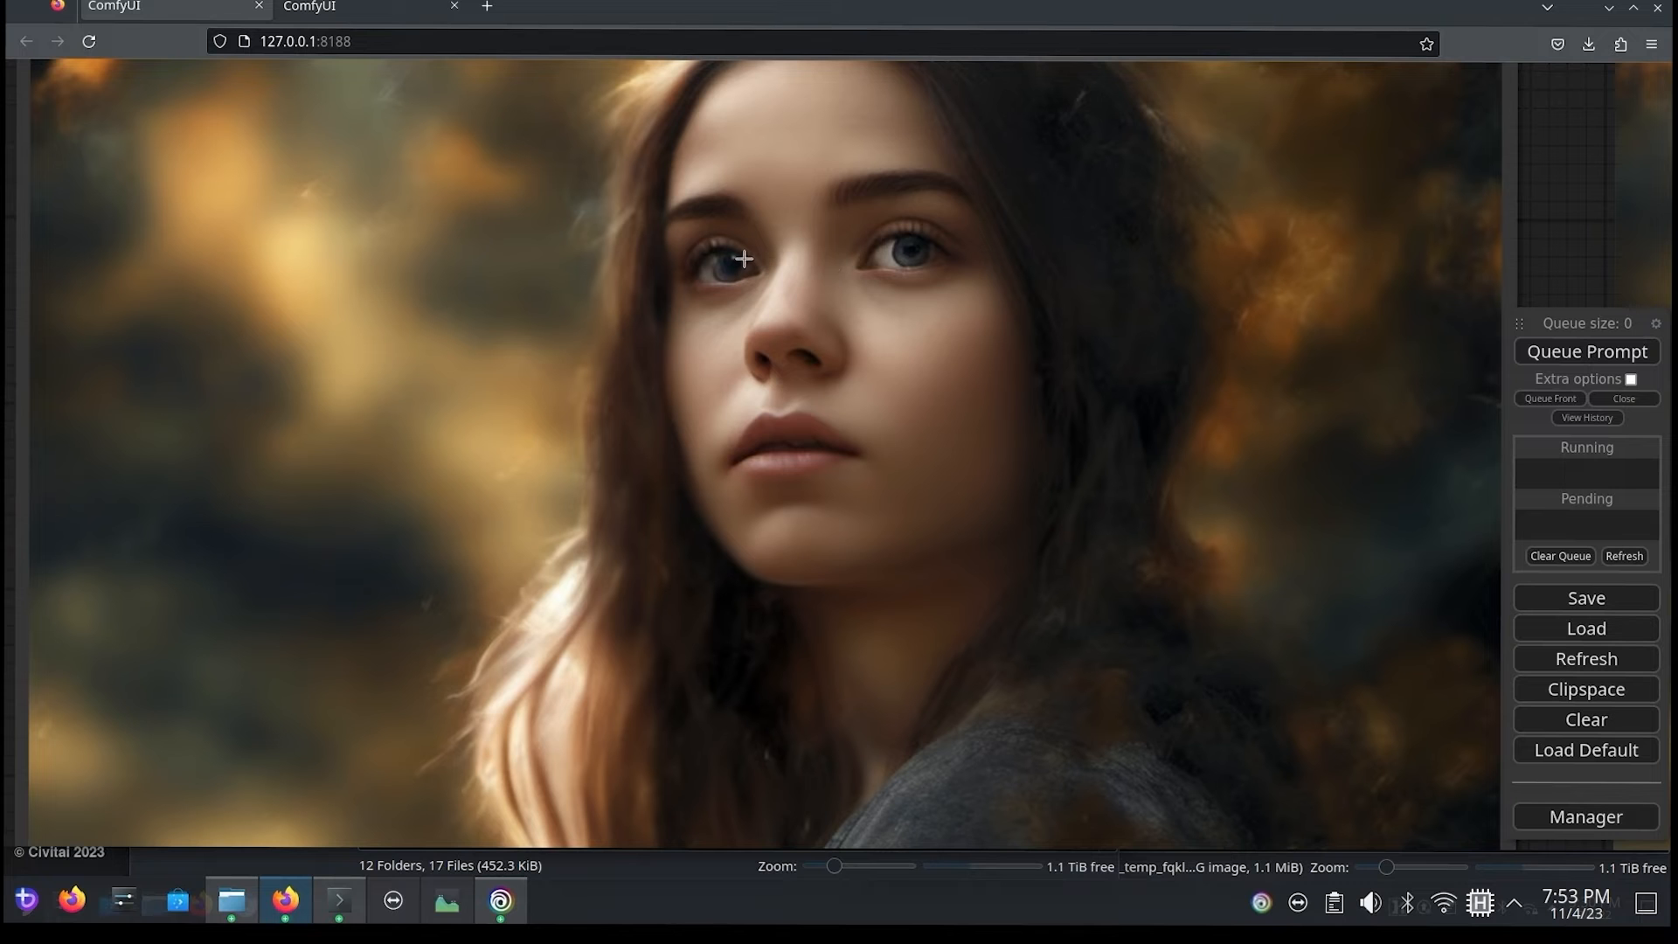
scroll(825, 606, down, 5)
drag(1282, 491, 252, 397)
scroll(647, 313, up, 8)
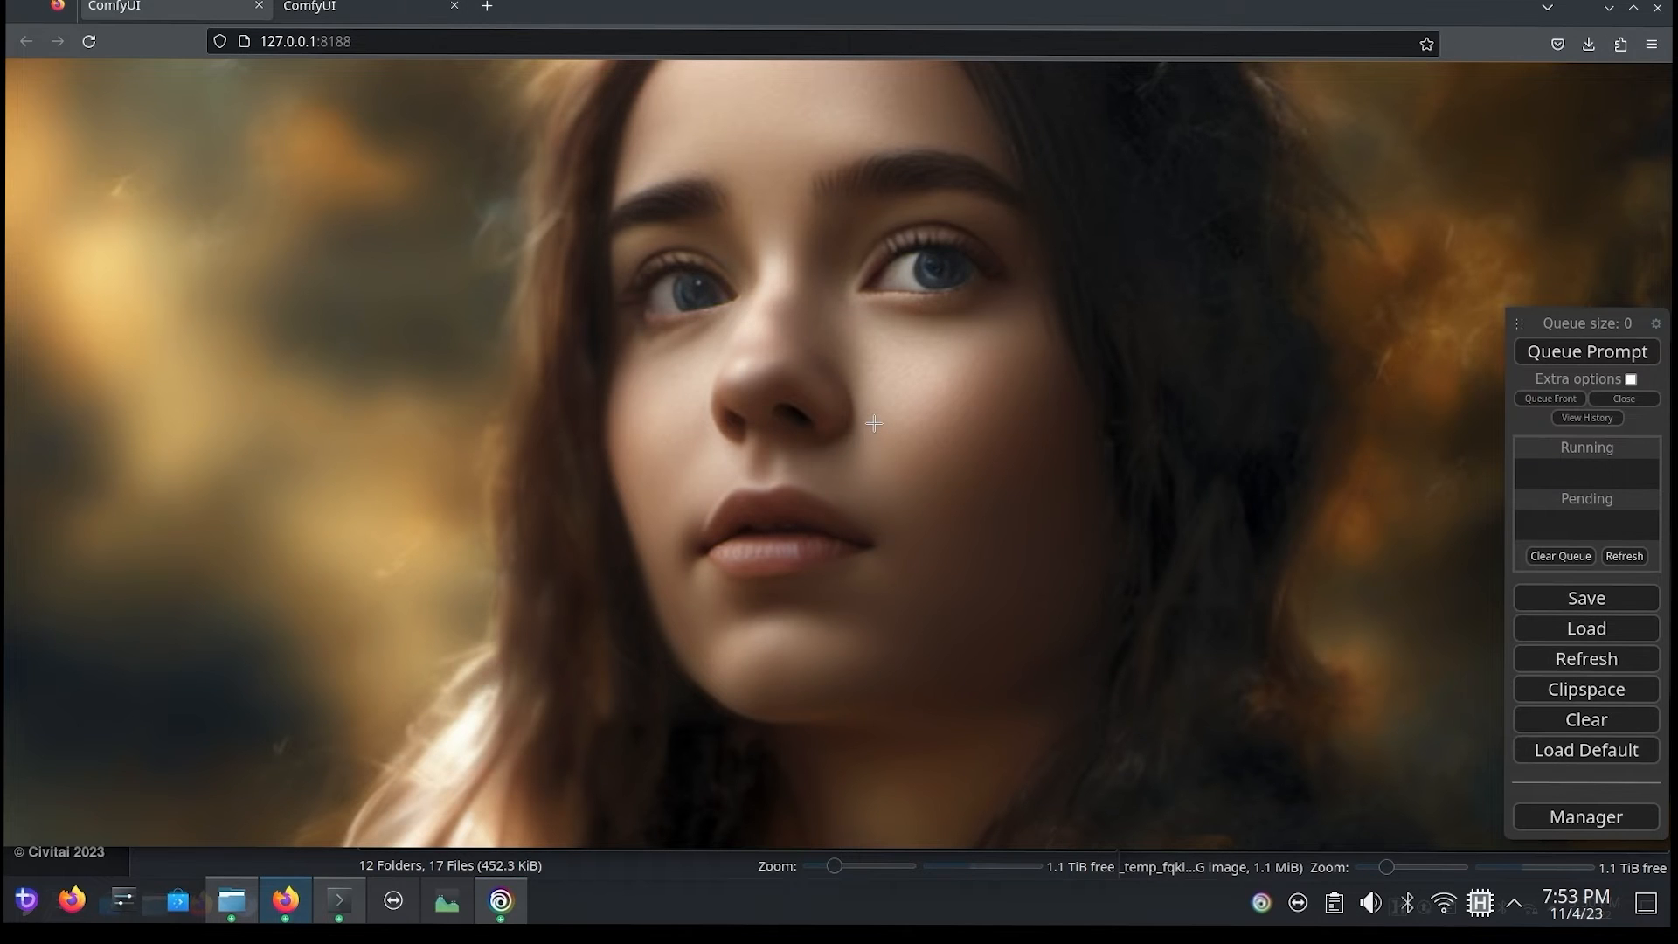
Step: Move the second FaceDetailer's large Preview Image node slightly down beside the first detailer's preview
scroll(874, 423, down, 5)
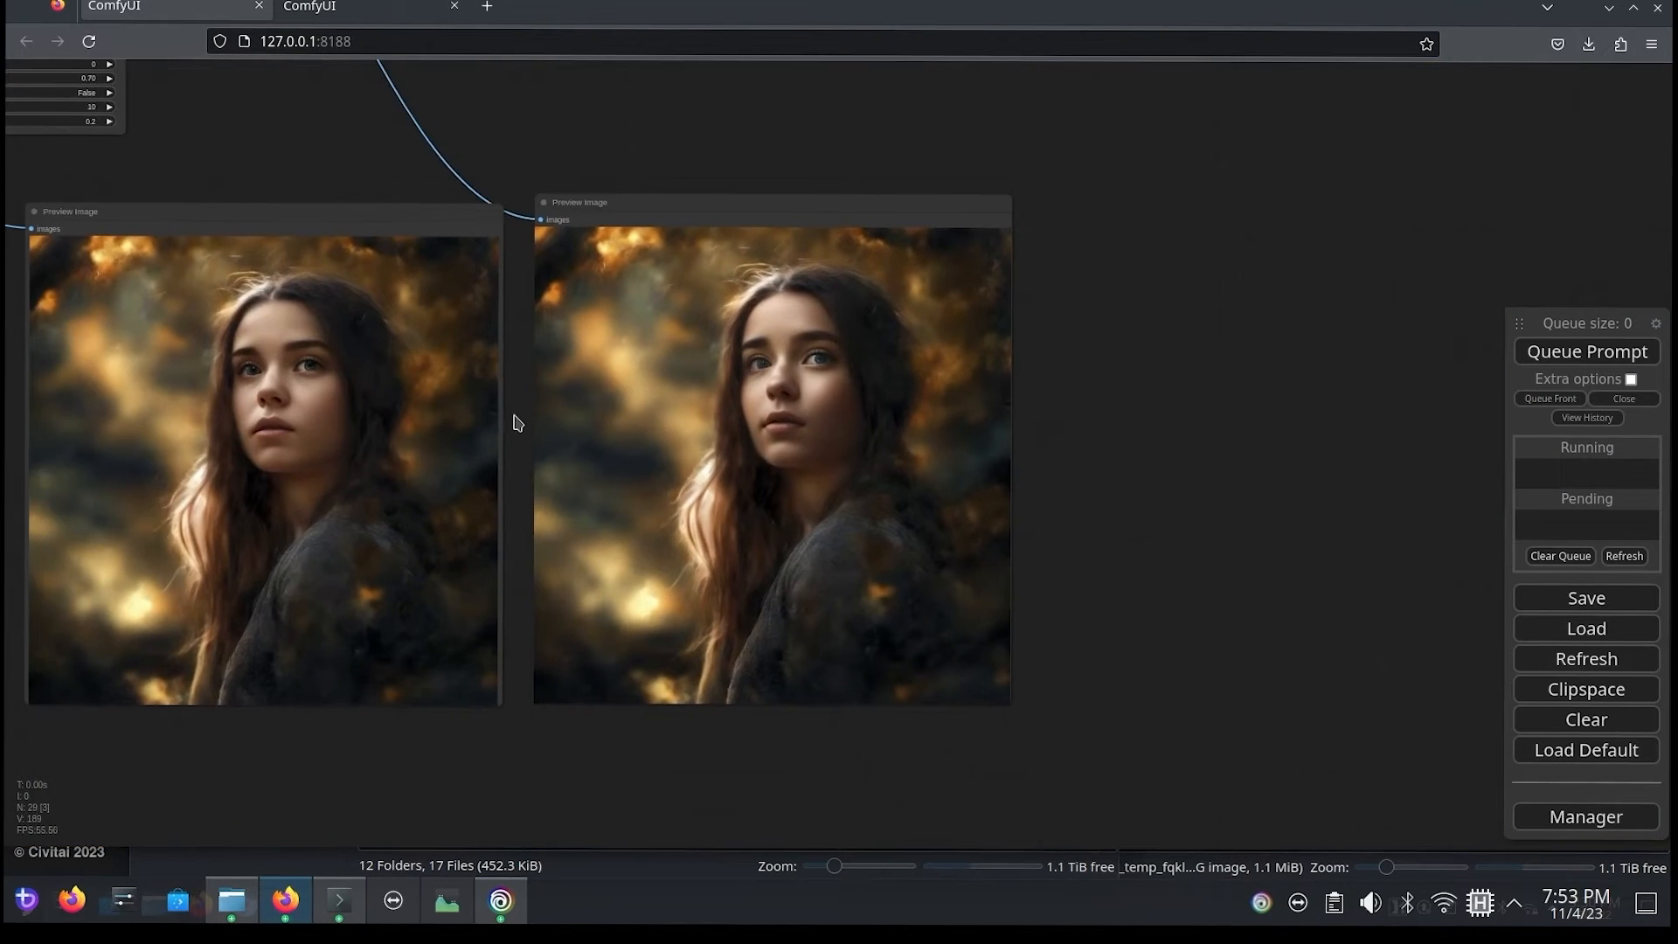
scroll(518, 422, up, 4)
drag(517, 428, 573, 394)
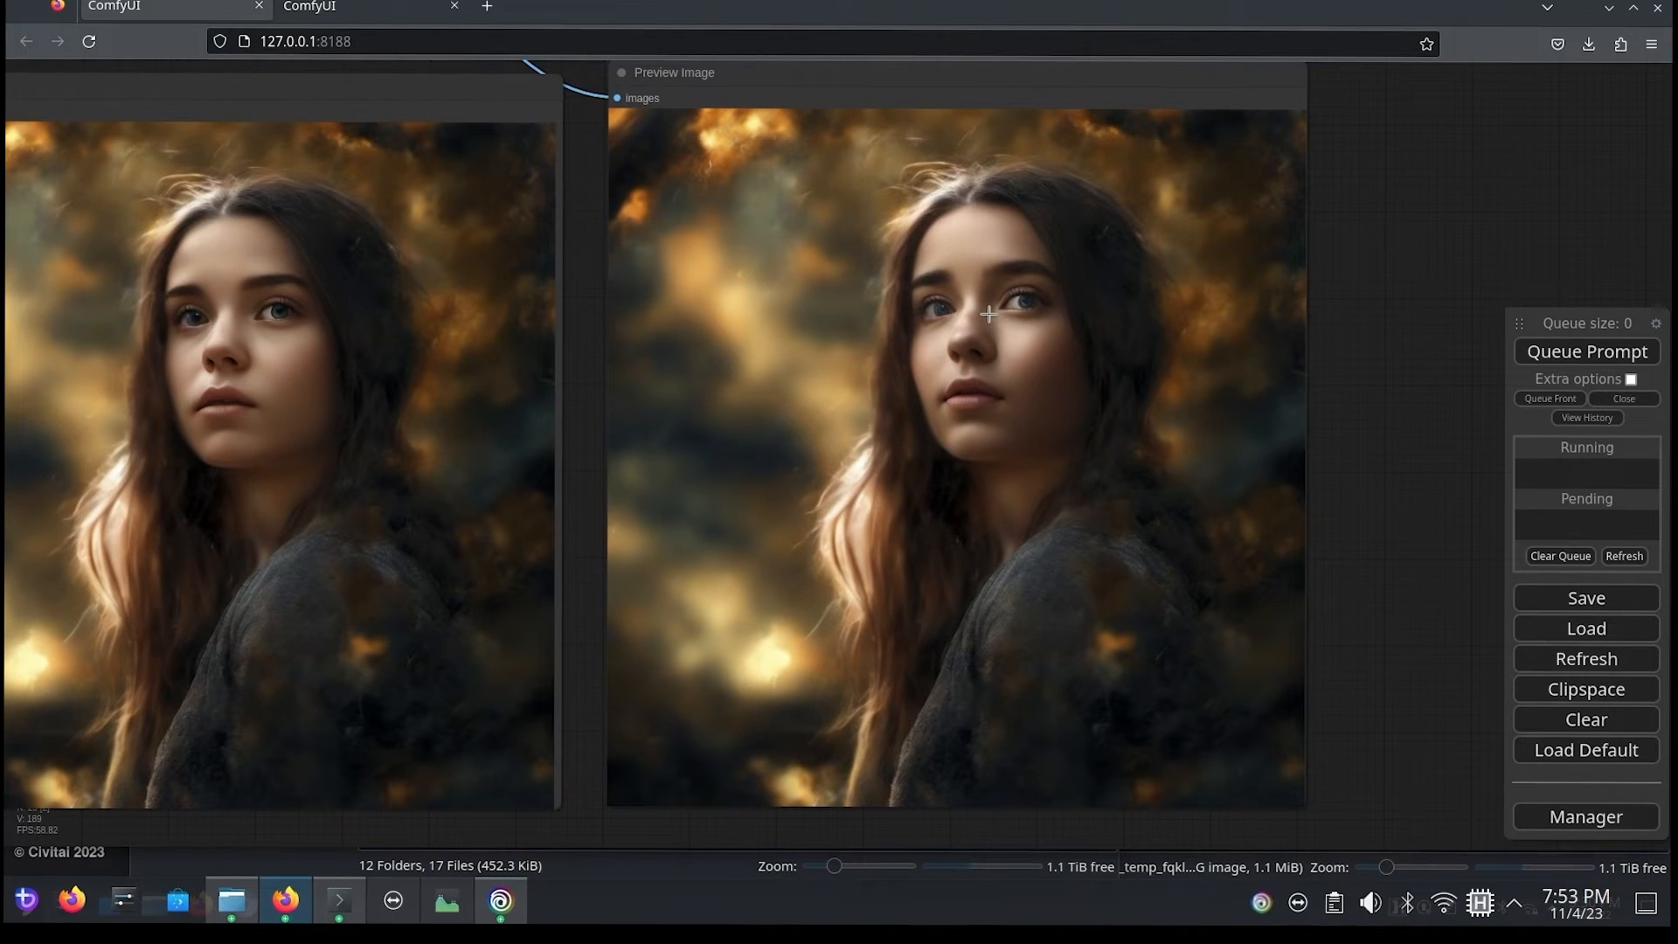
drag(782, 82, 784, 102)
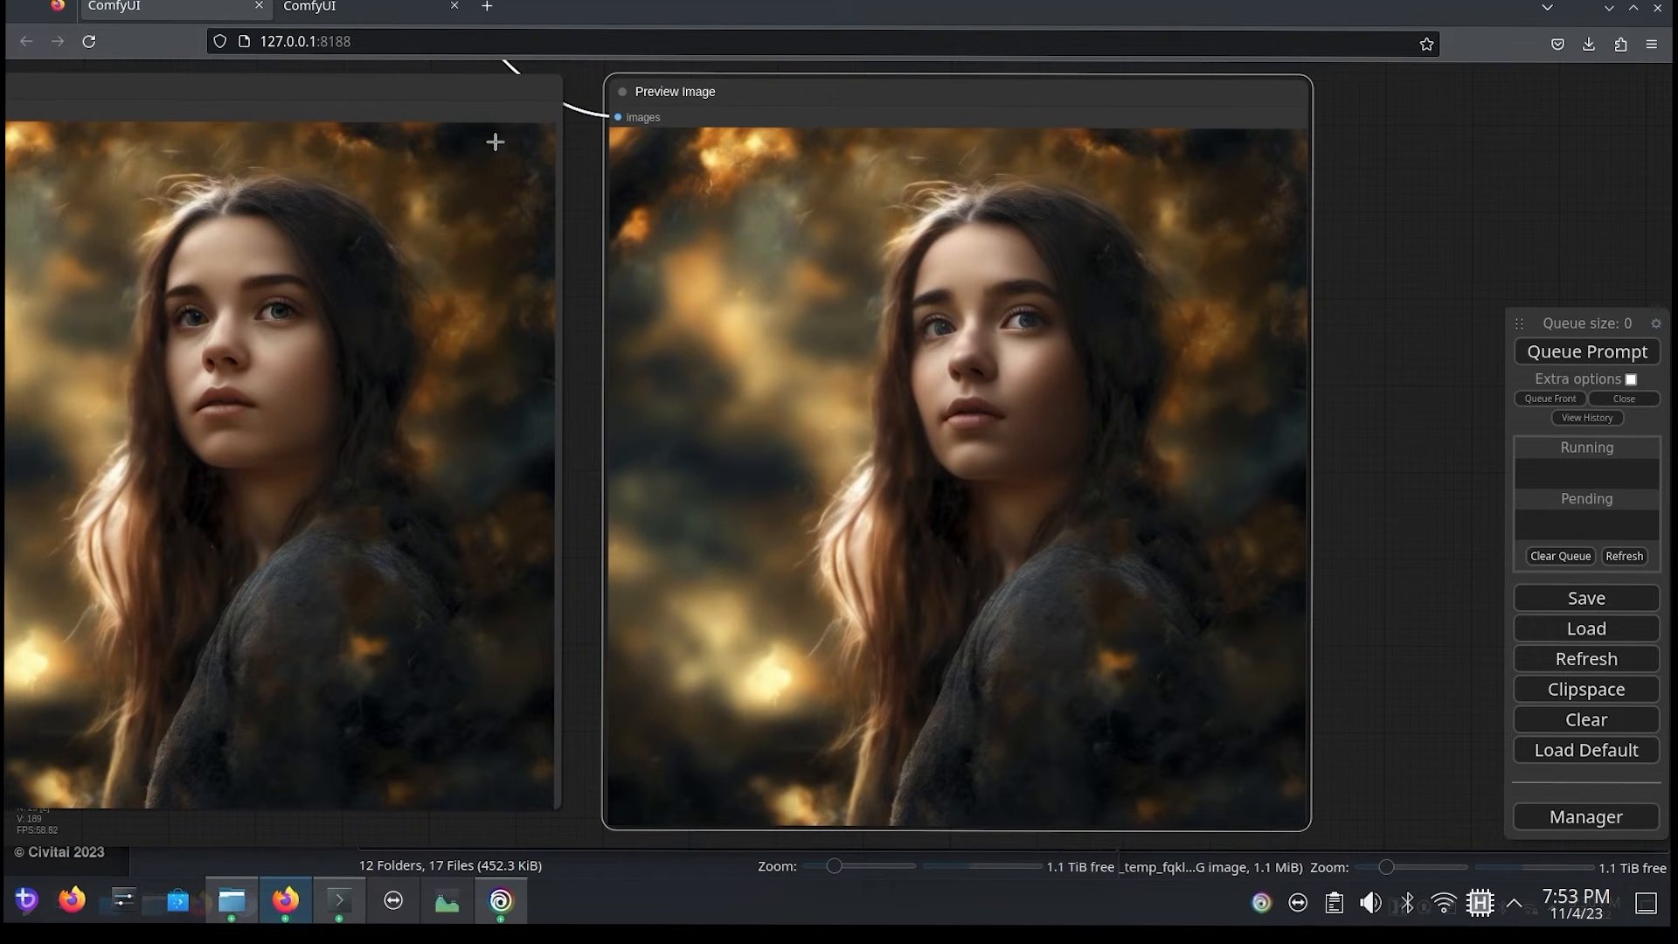
Step: Set refiner_ratio to 0.3 on the first FaceDetailer (pipe) node
scroll(581, 213, down, 6)
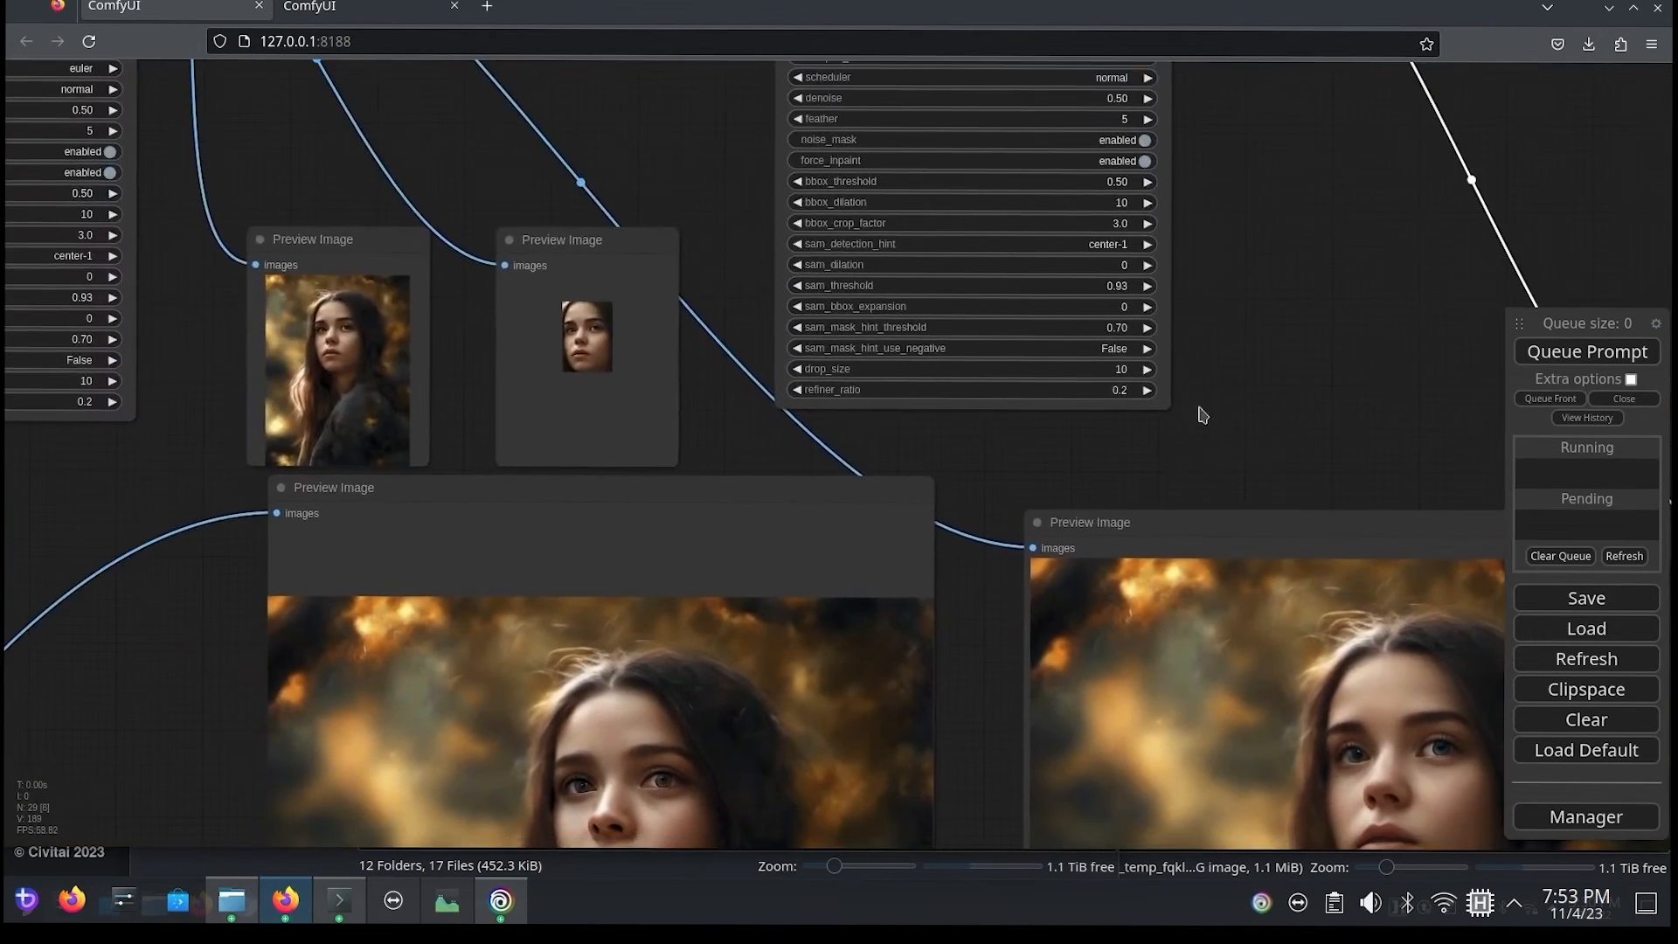
drag(619, 189, 1054, 194)
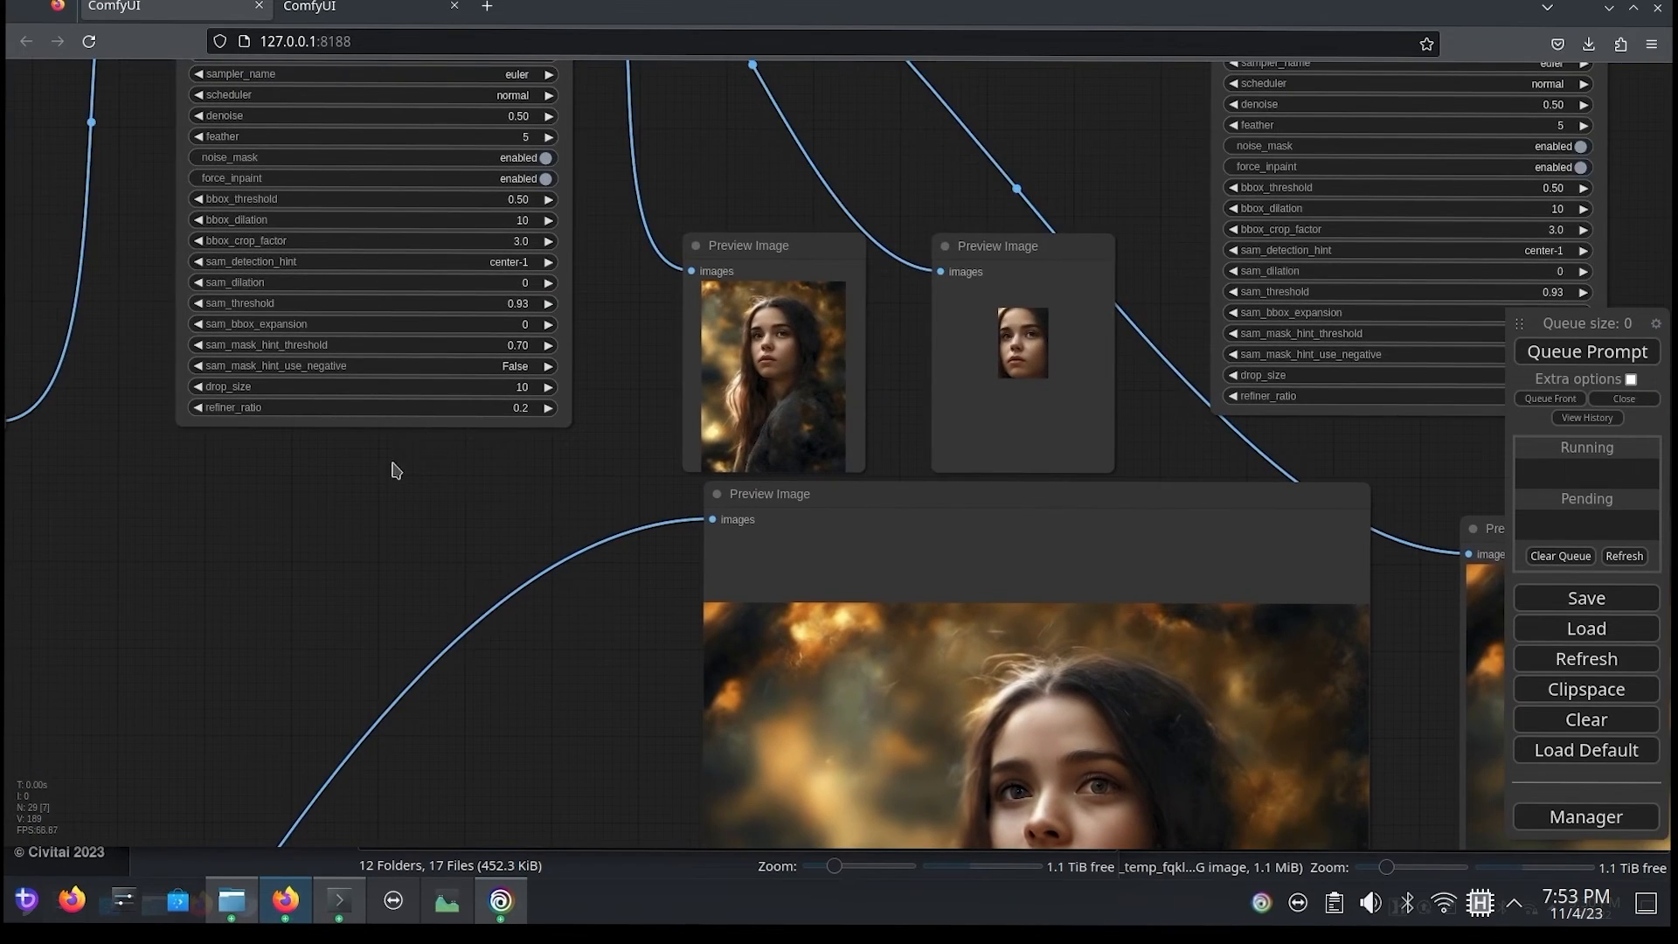
drag(396, 470, 586, 640)
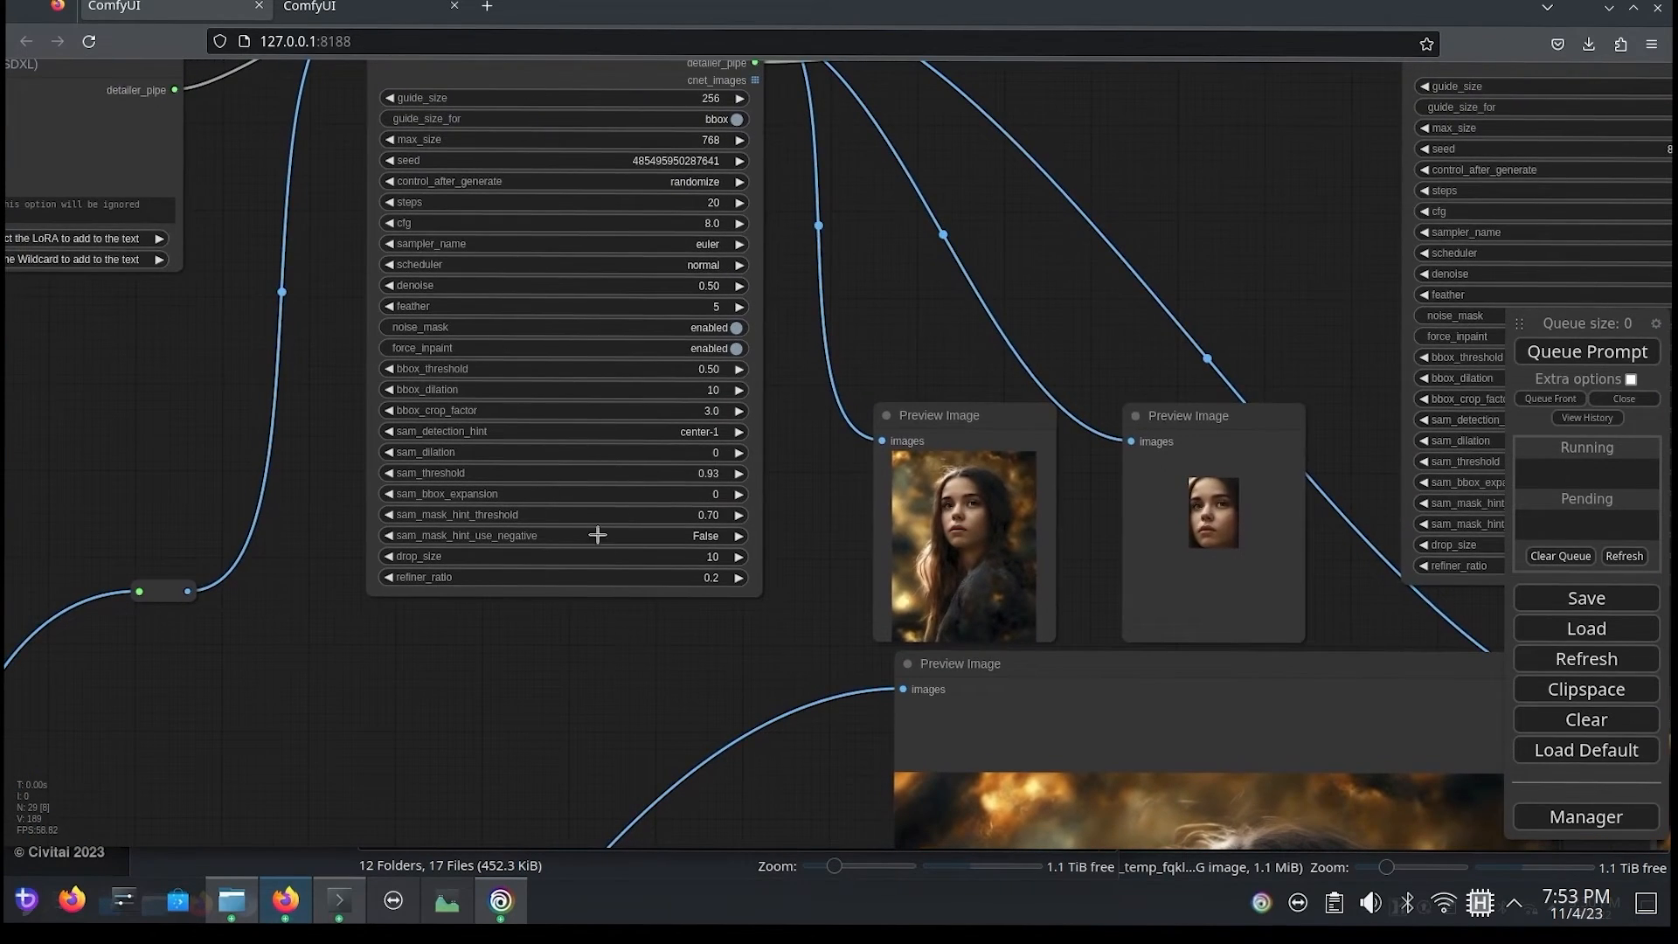
scroll(598, 535, up, 4)
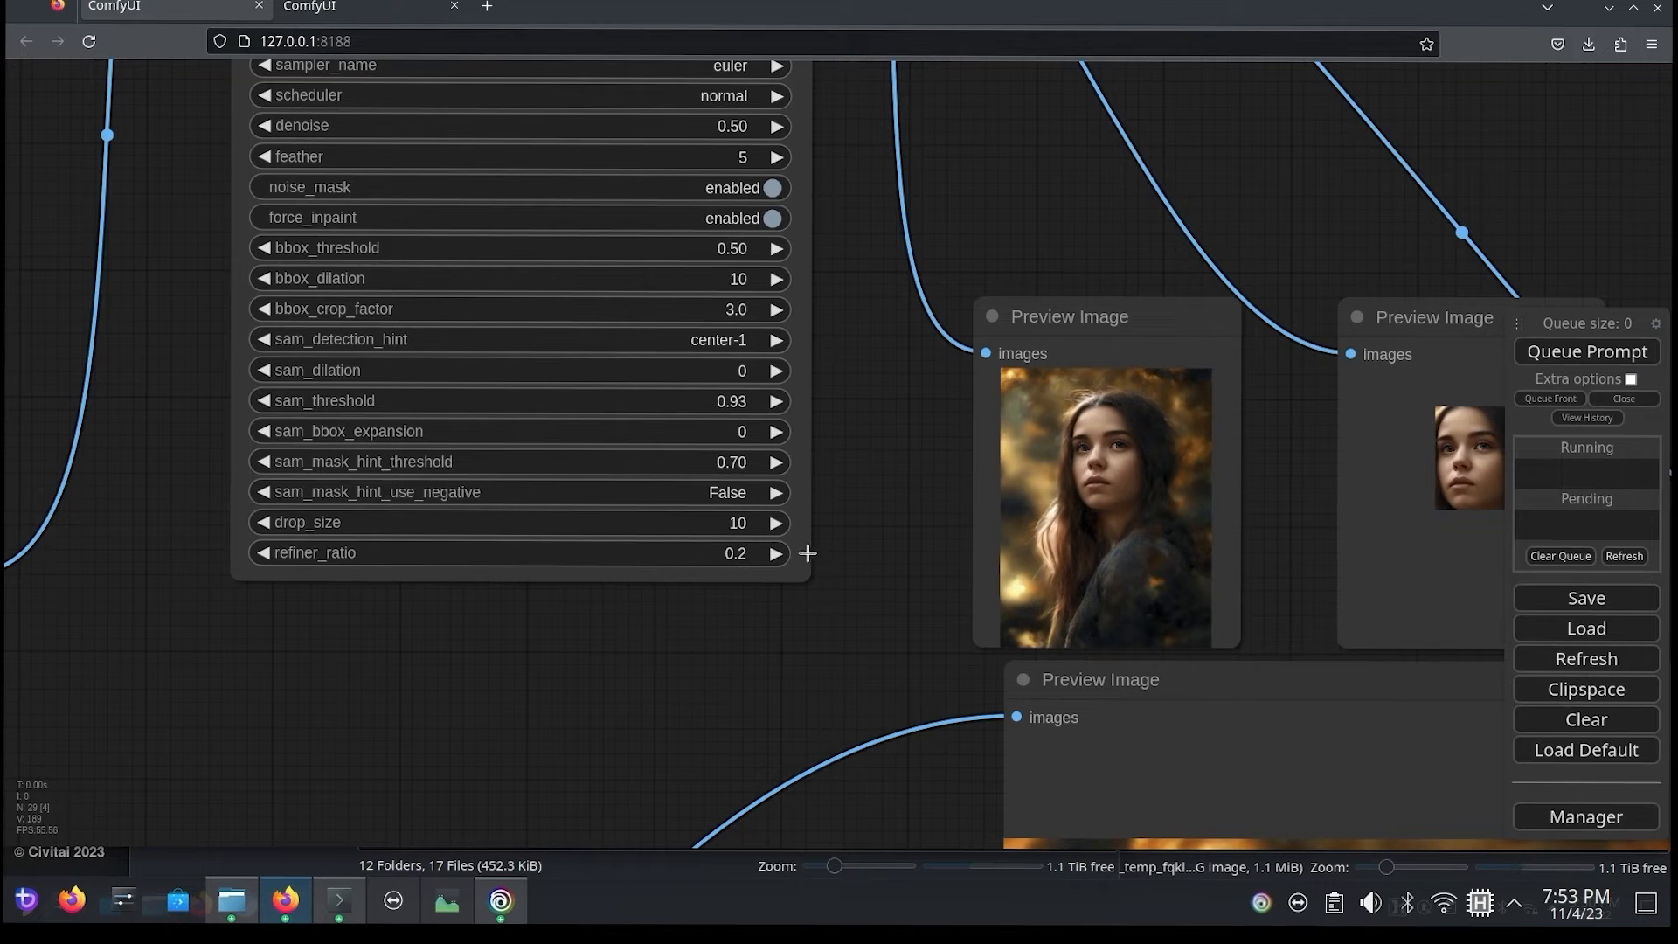
click(262, 554)
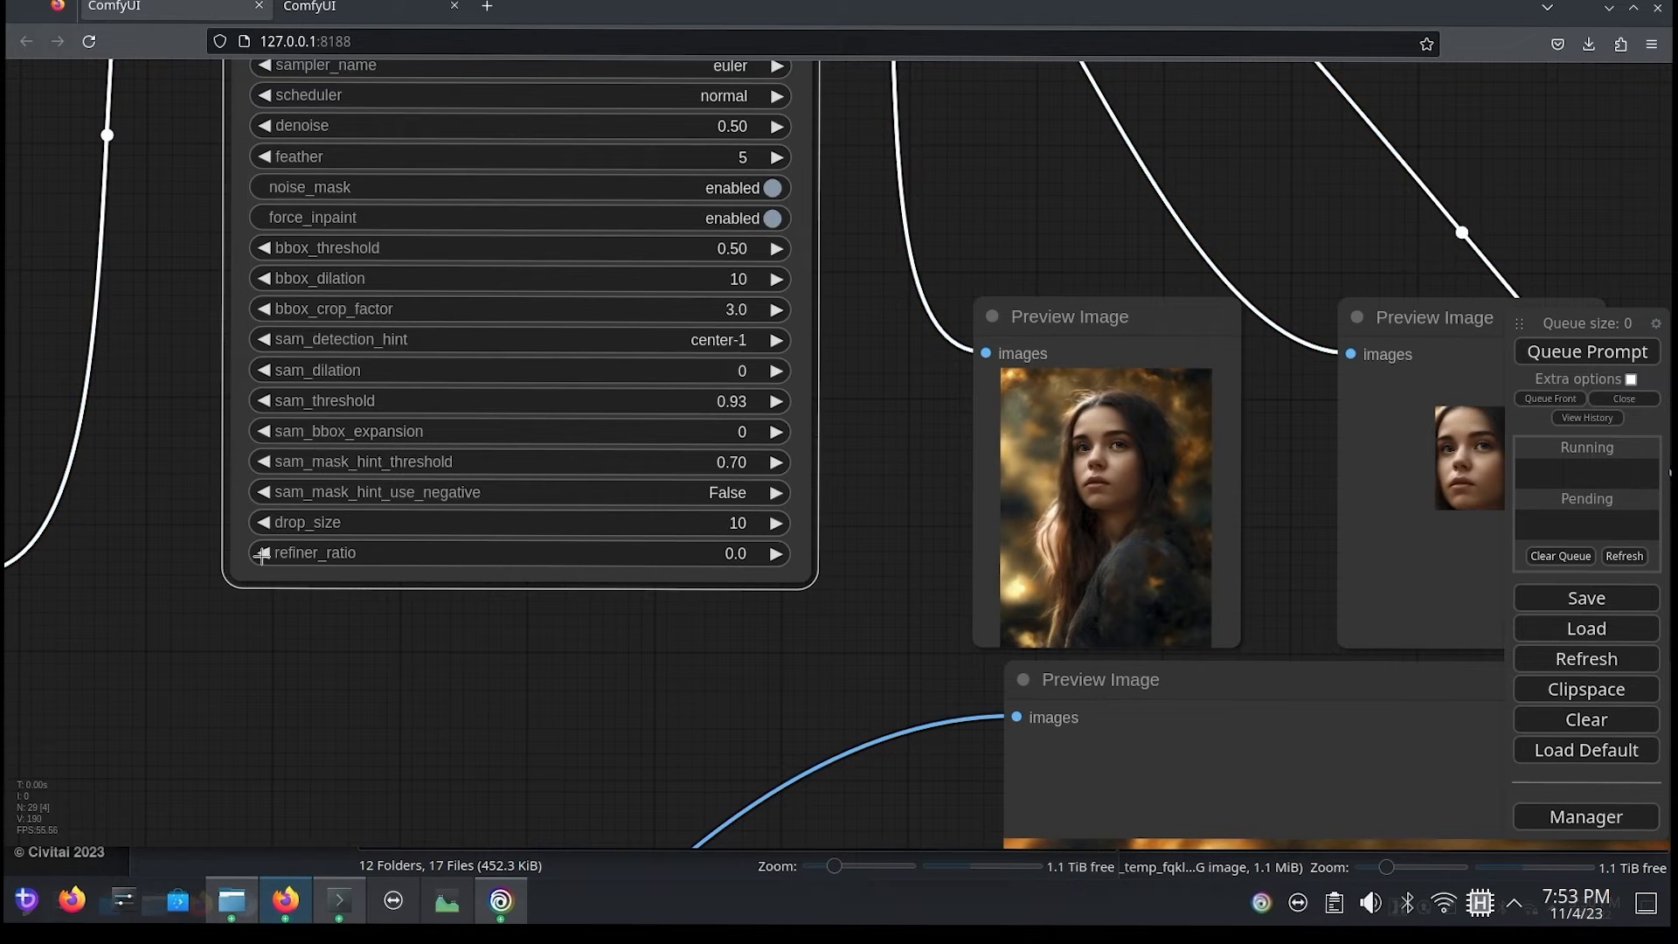
click(667, 556)
text(0.3)
key(Return)
Step: Check the second FaceDetailer (pipe) node's refiner_ratio and queue the prompt again
drag(822, 660, 678, 661)
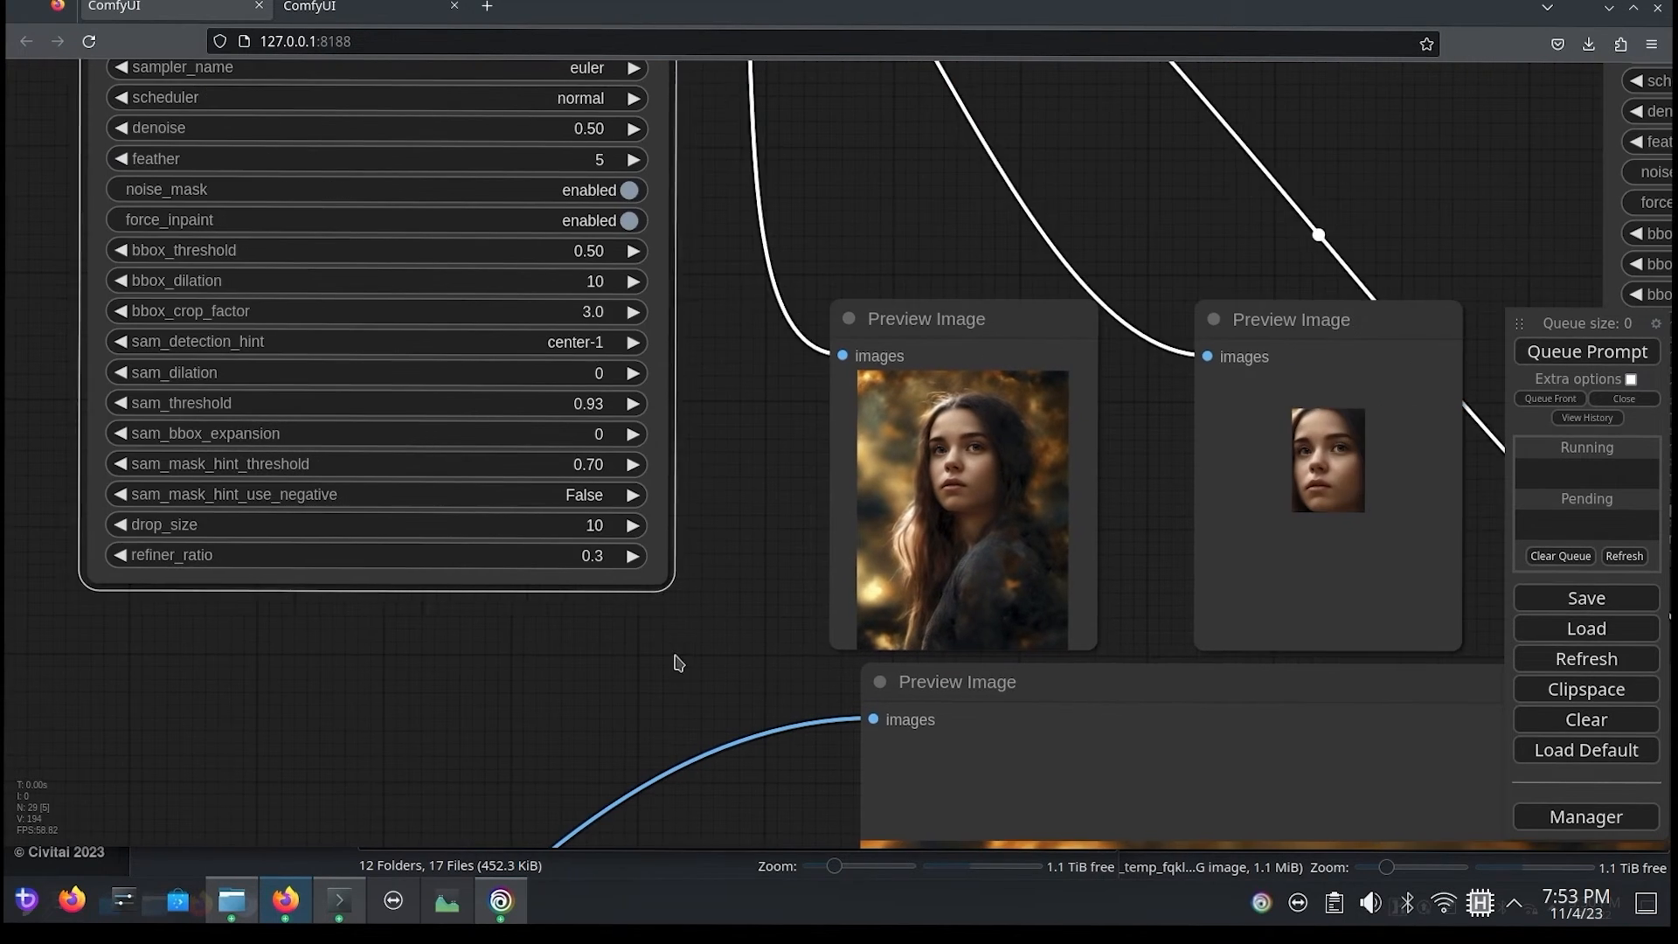
click(678, 661)
drag(1141, 237, 617, 270)
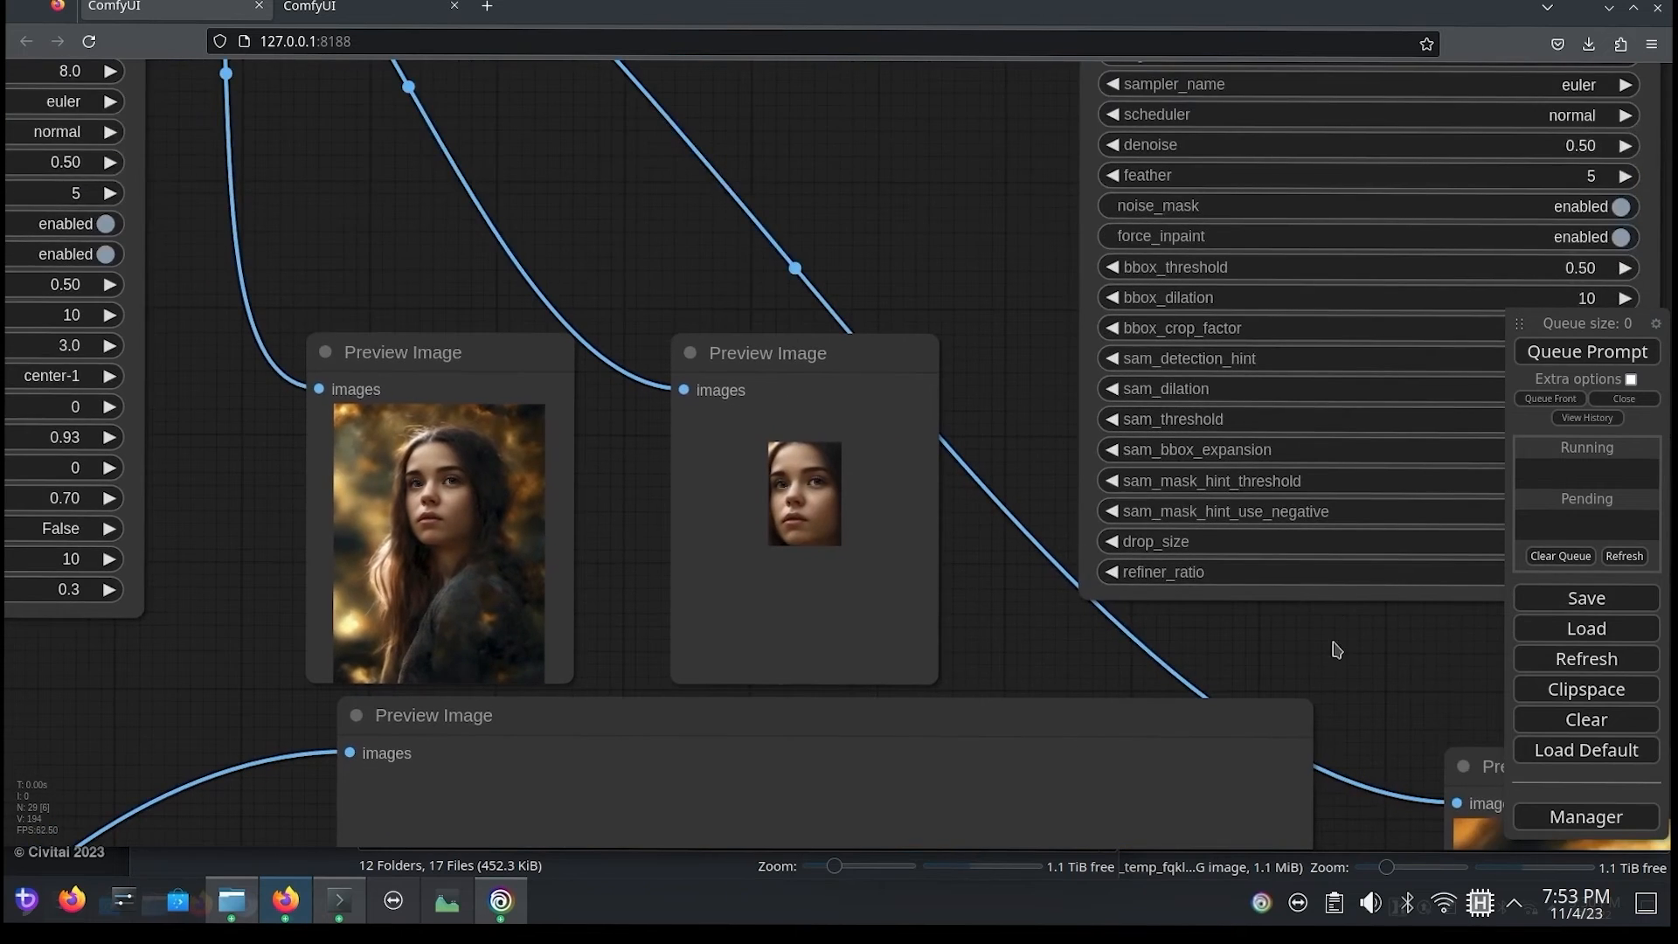
drag(1333, 645, 855, 570)
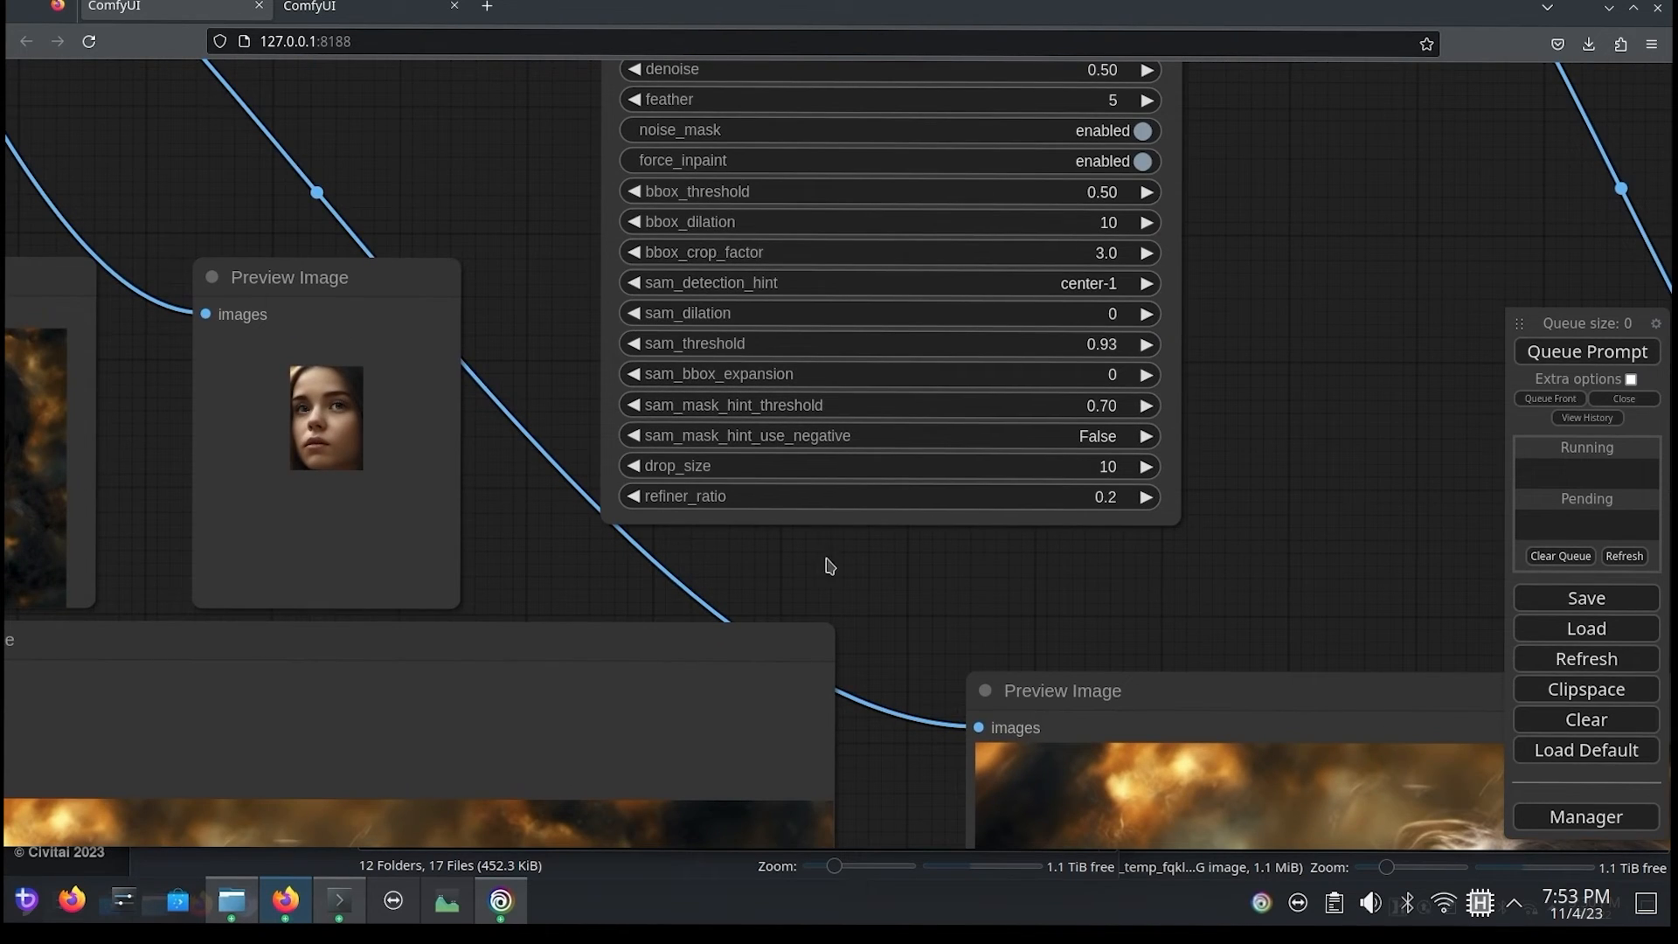
drag(725, 594, 1404, 564)
drag(1300, 537, 796, 523)
click(1542, 355)
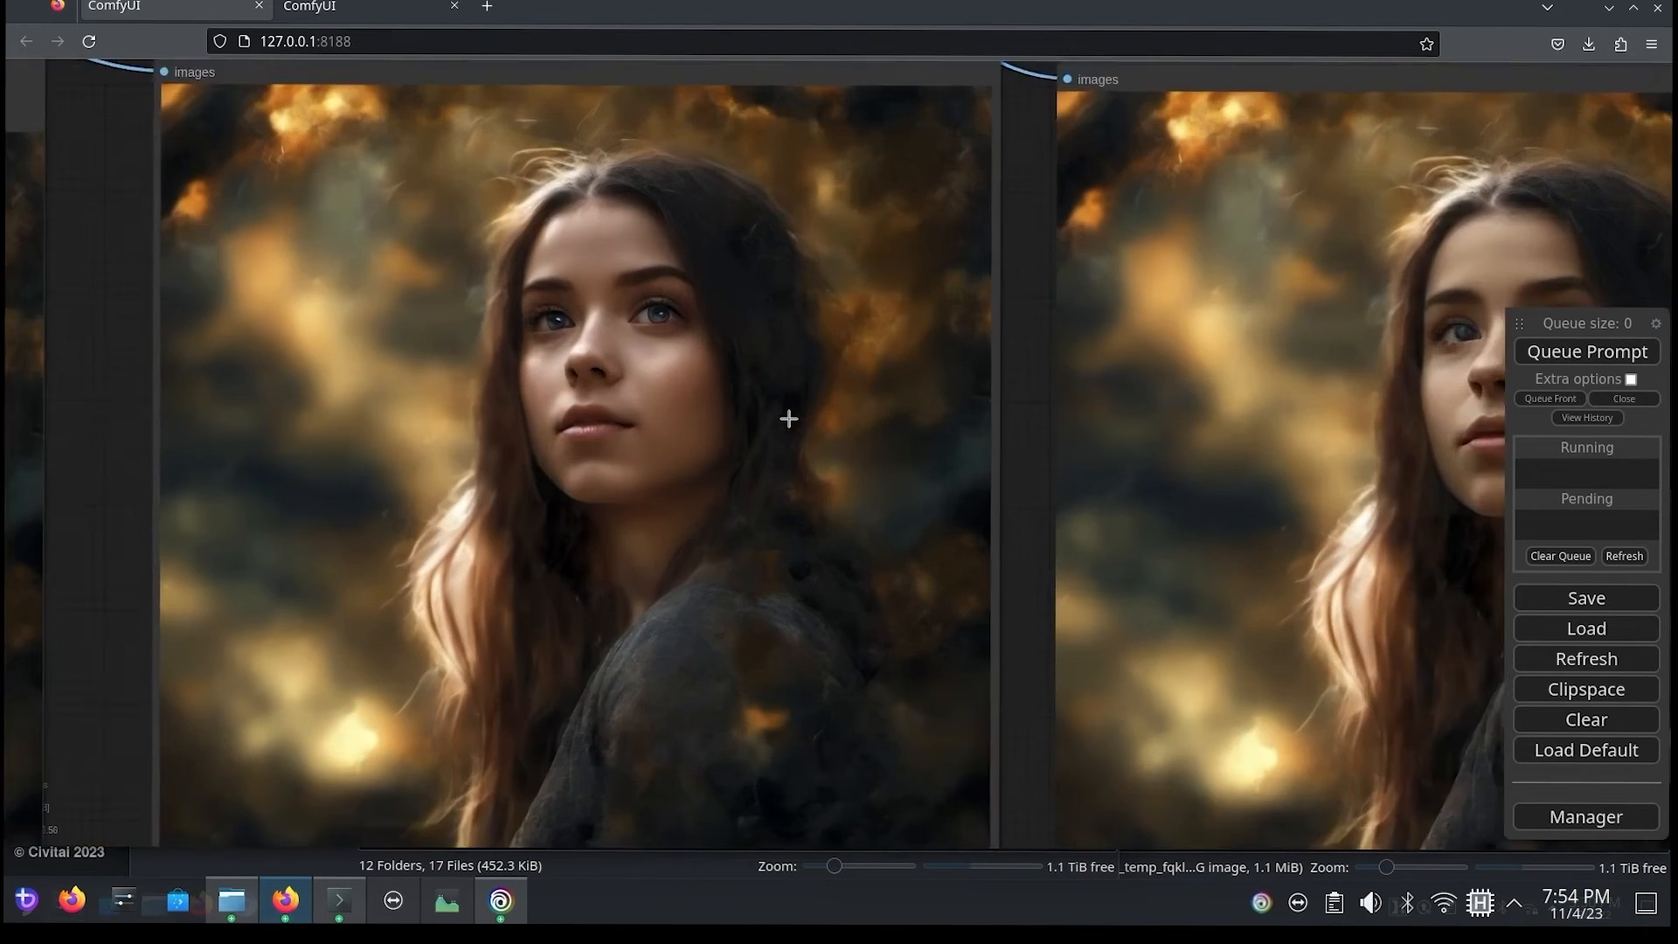
Step: Examine the facial detail in the new preview images from both FaceDetailer passes and compare them with the original
scroll(788, 419, up, 3)
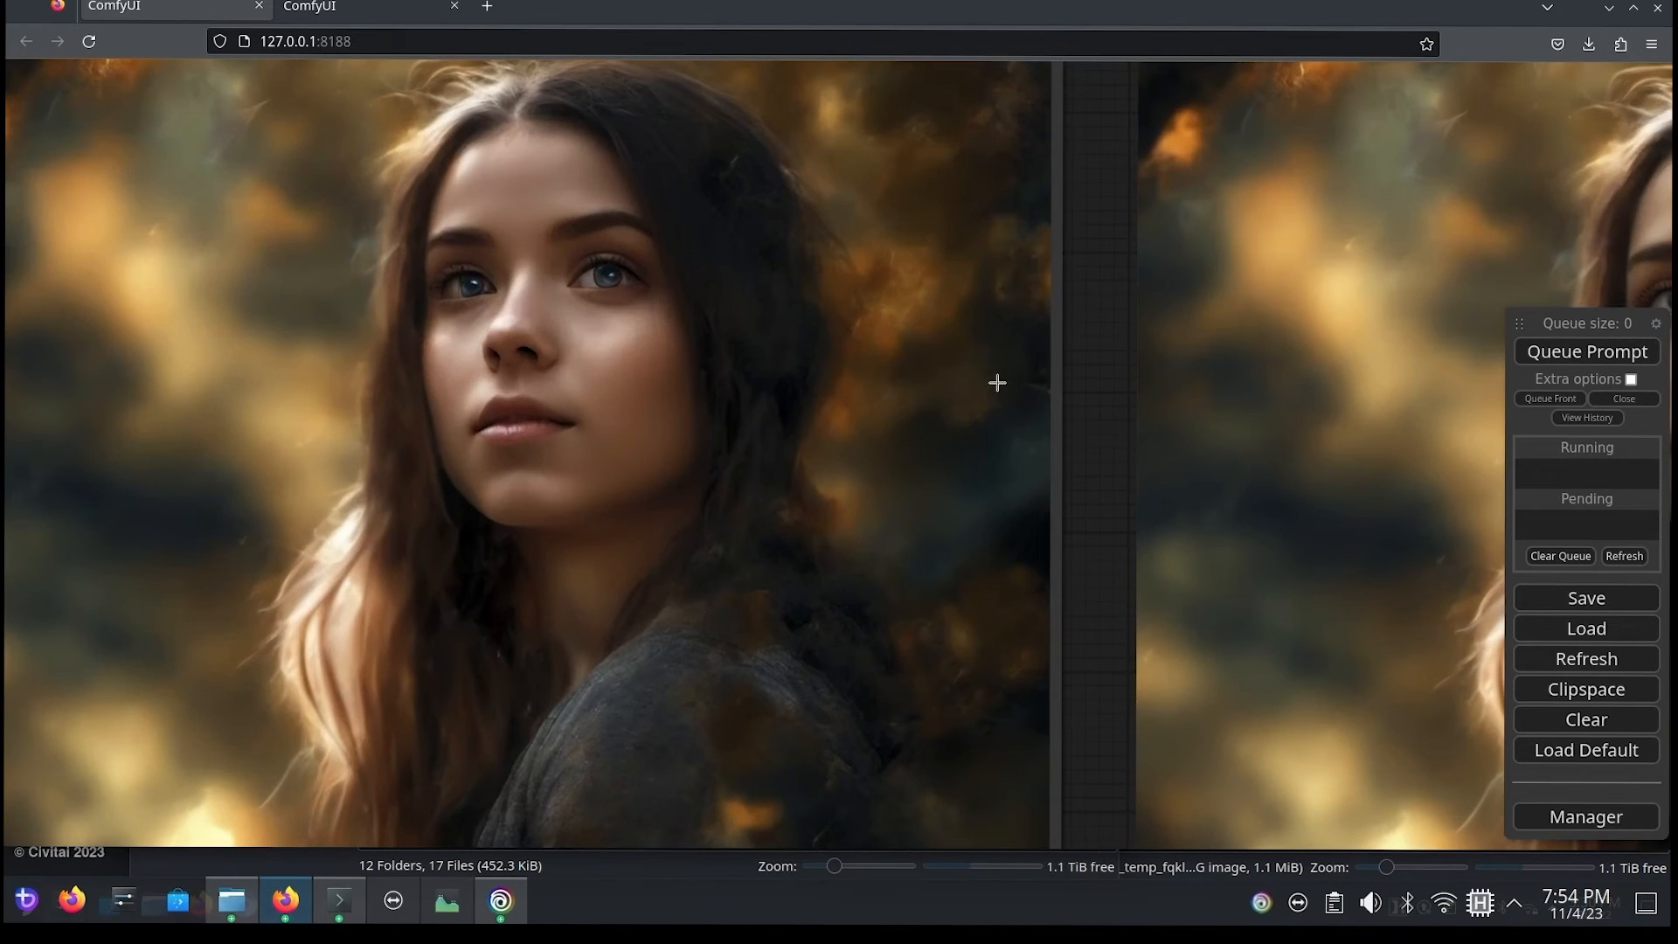
drag(1098, 358, 1167, 459)
drag(1209, 444, 1199, 441)
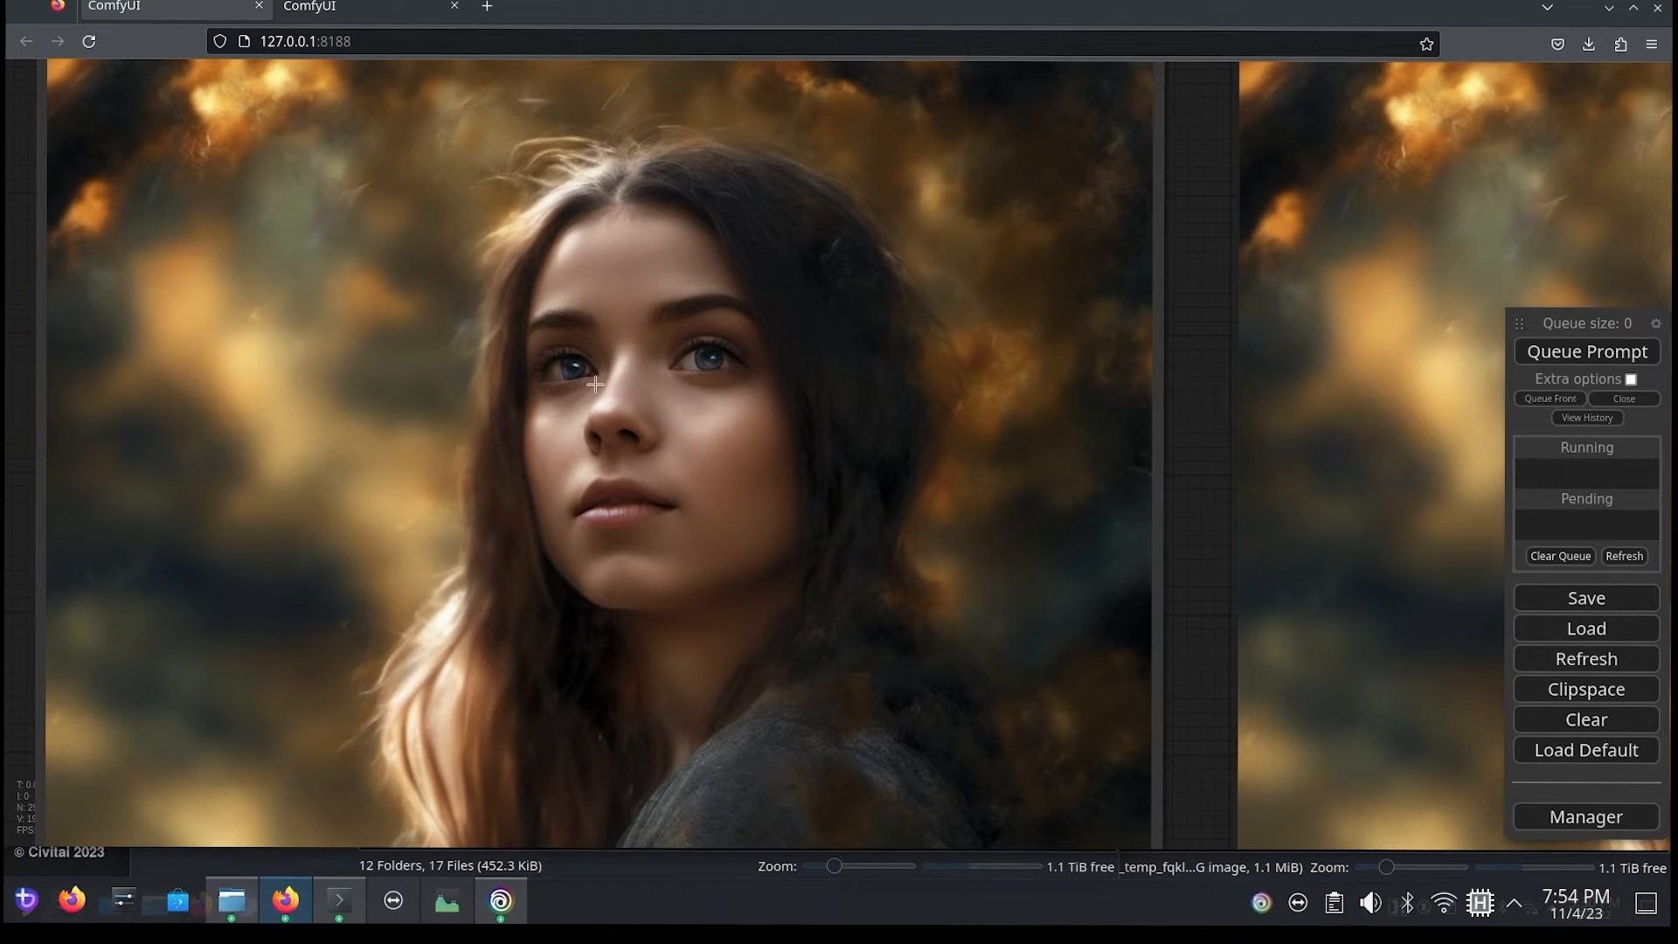
scroll(635, 399, up, 4)
scroll(635, 400, up, 3)
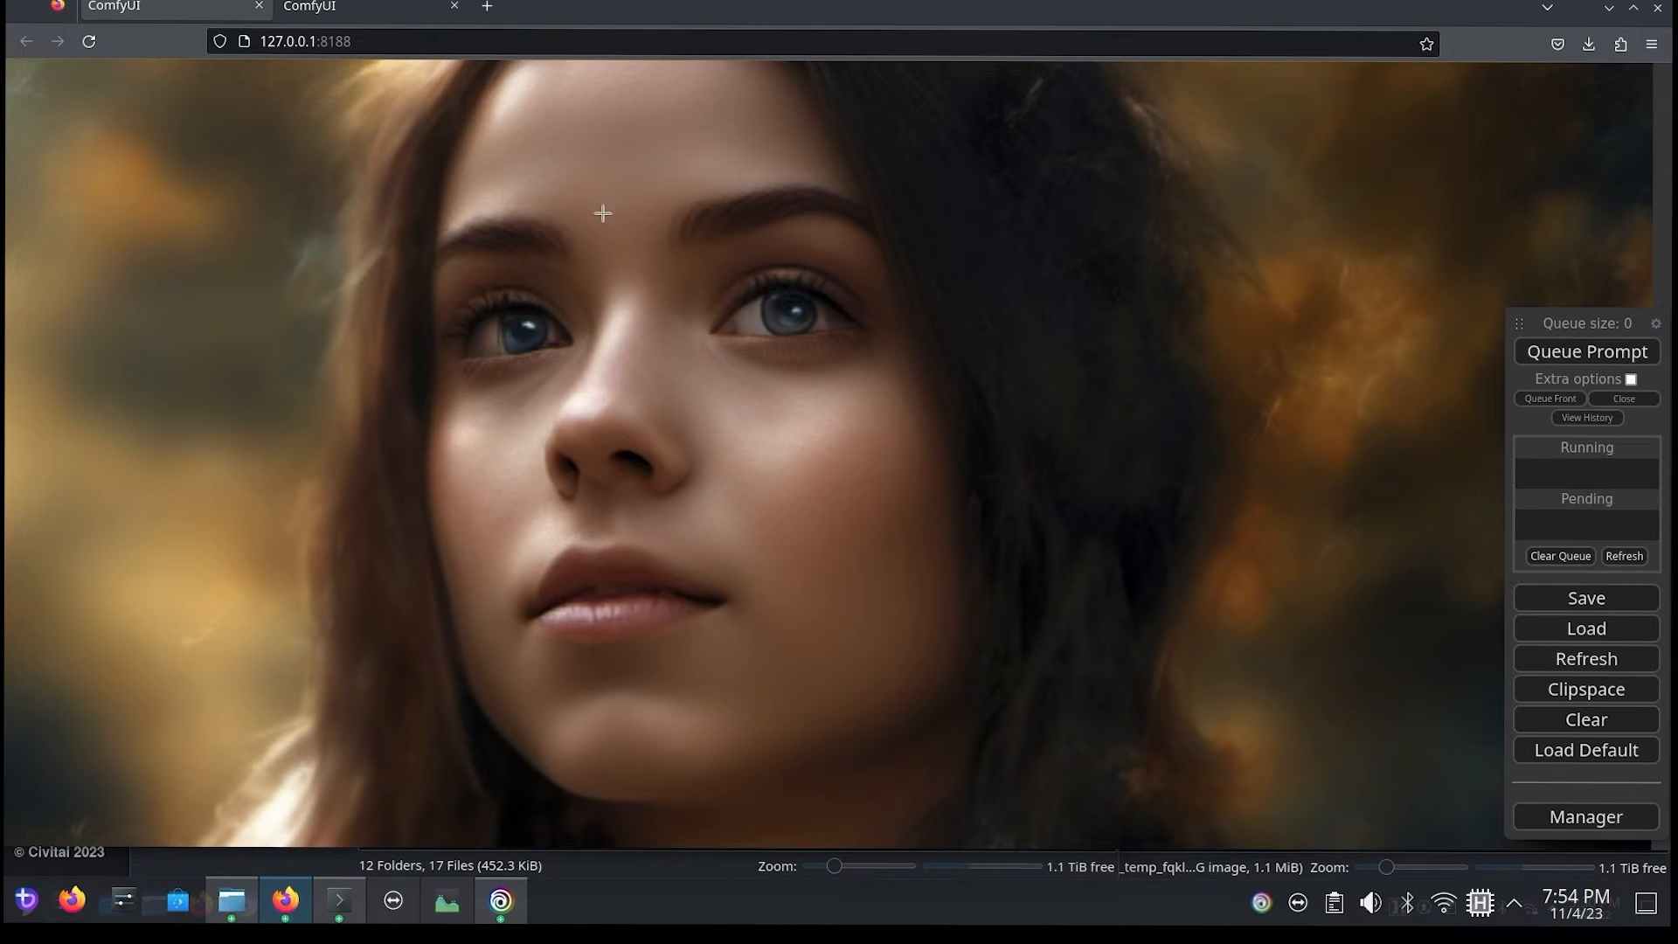
scroll(656, 568, down, 3)
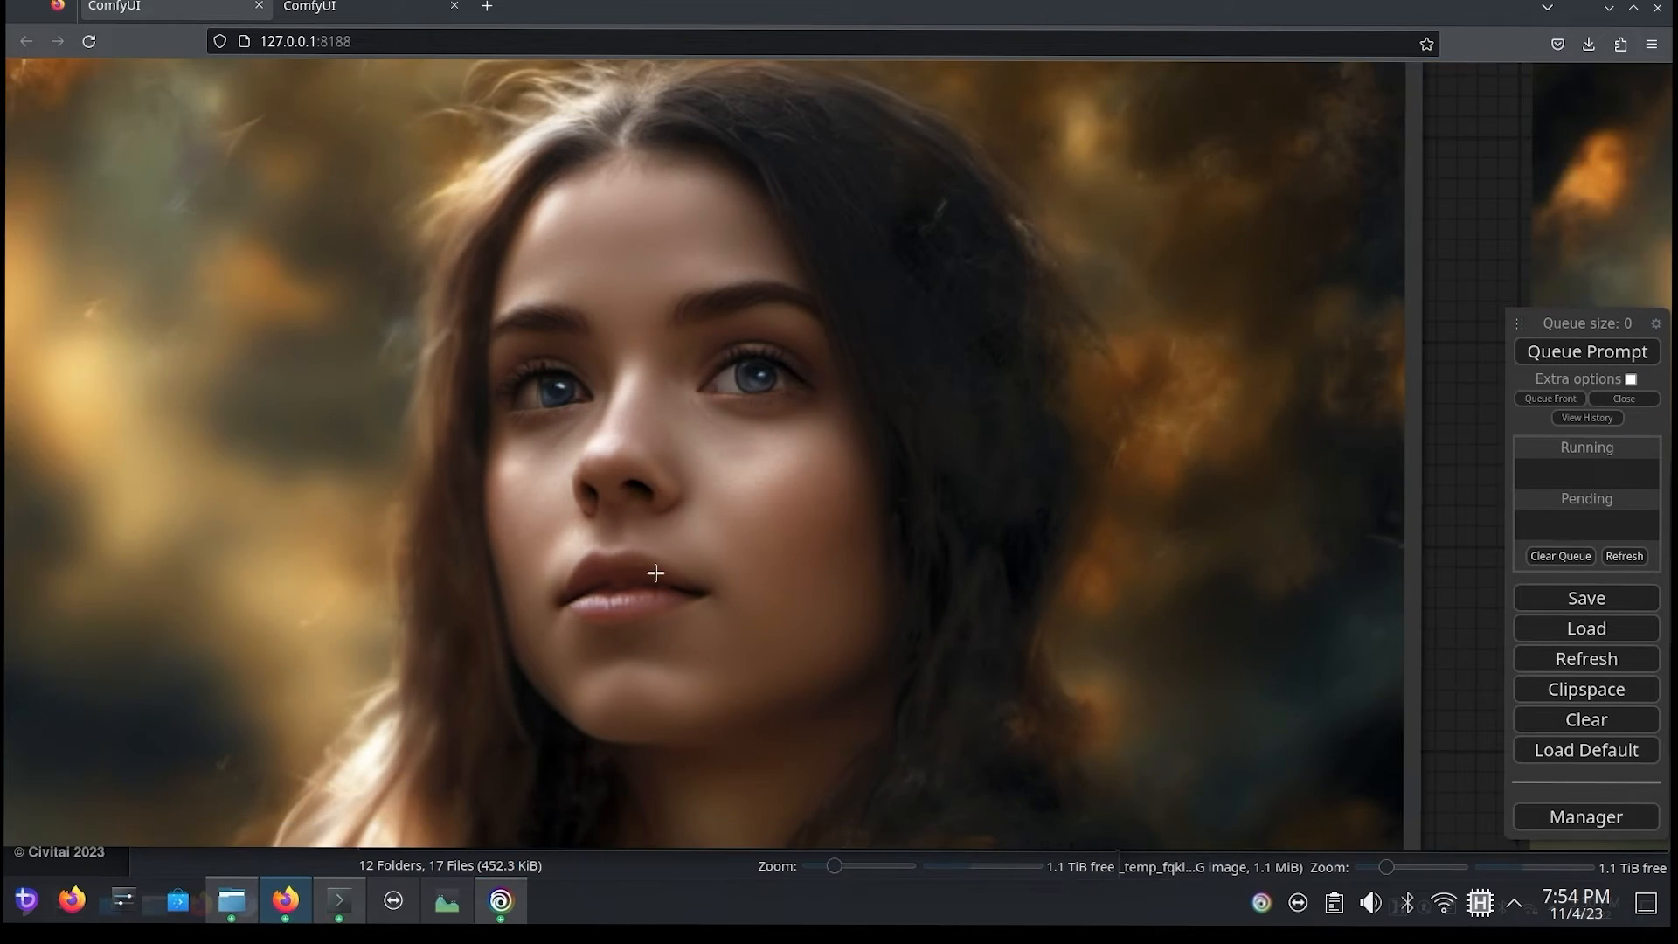
drag(1262, 505, 194, 426)
scroll(947, 415, up, 3)
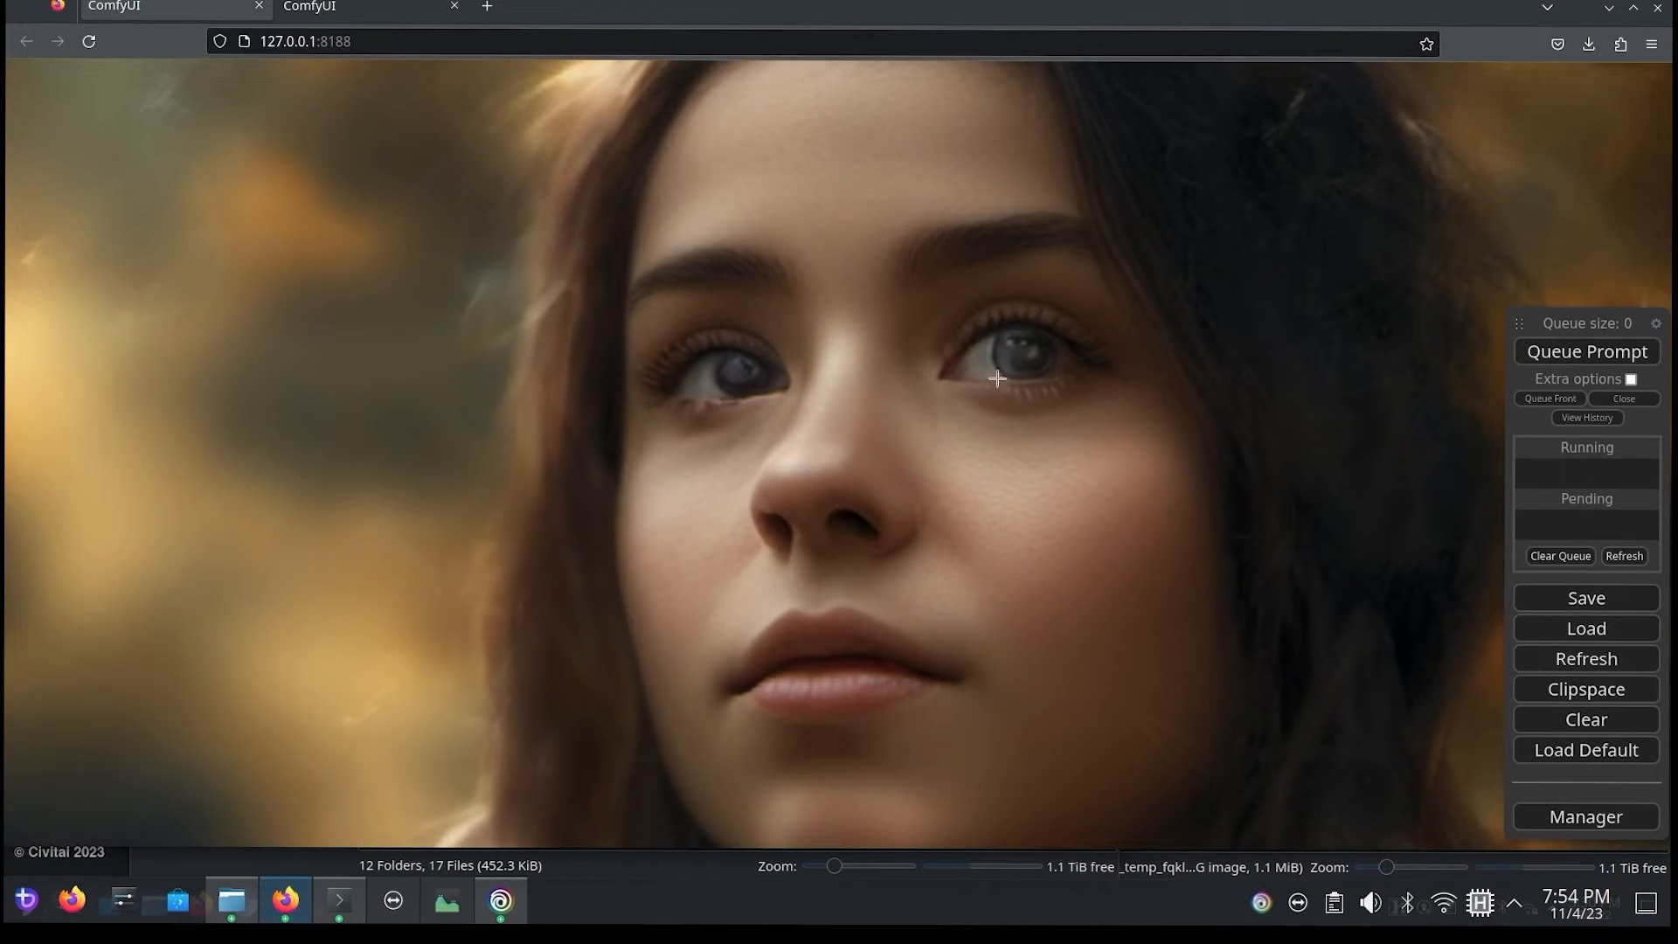
scroll(204, 535, down, 5)
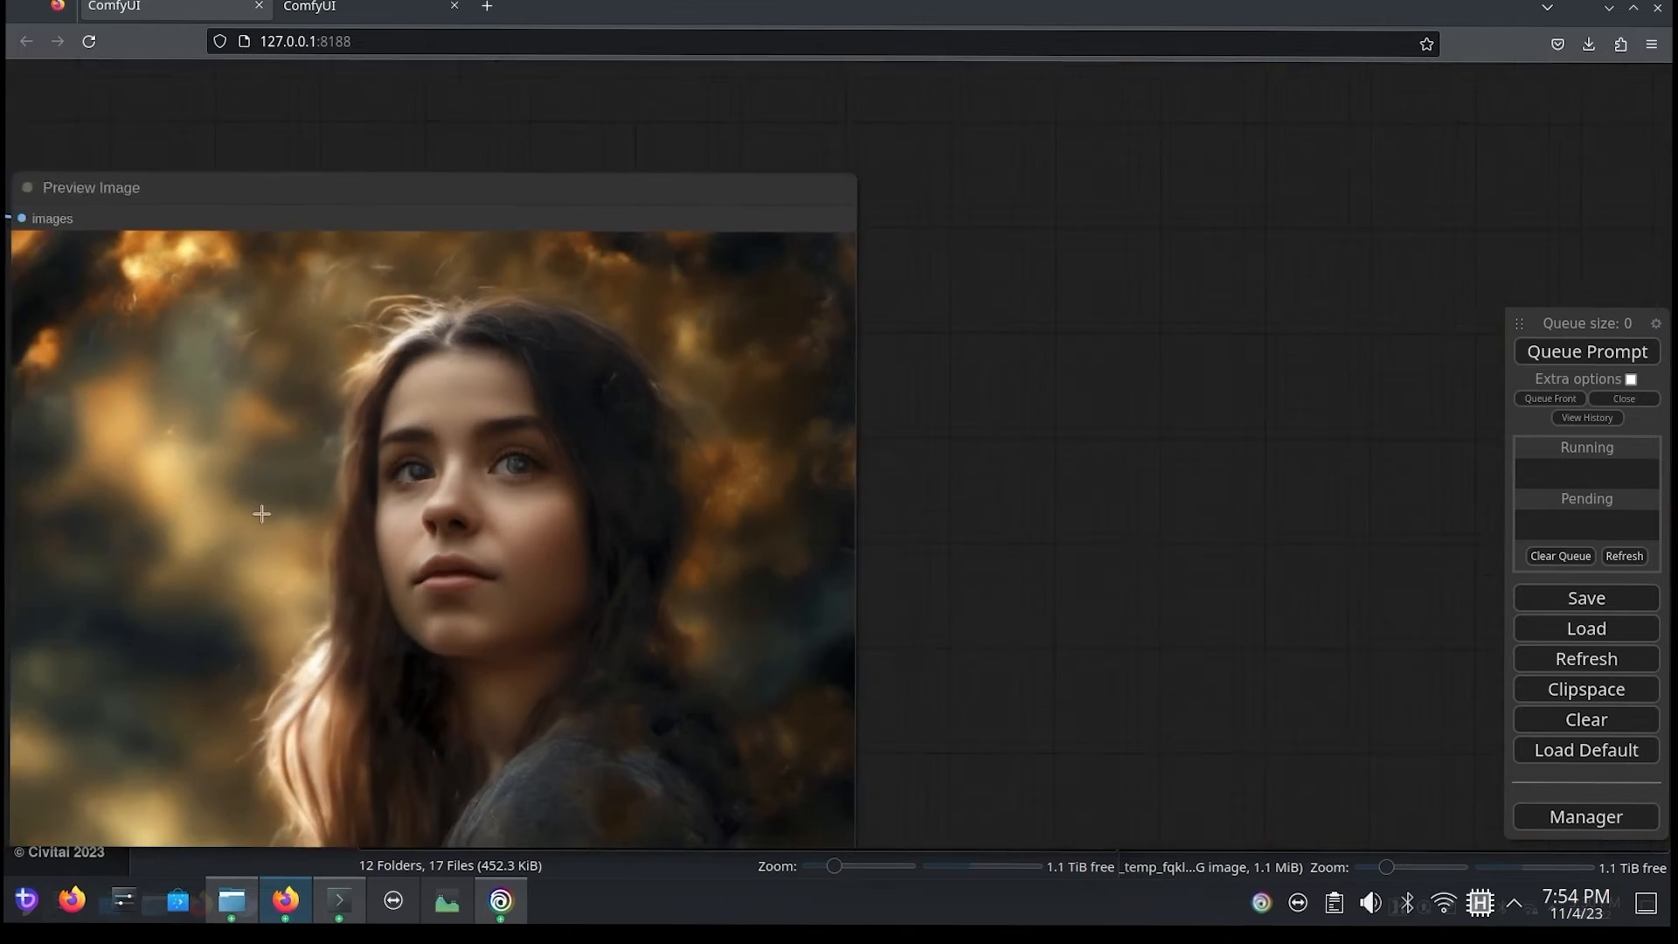
scroll(218, 161, down, 3)
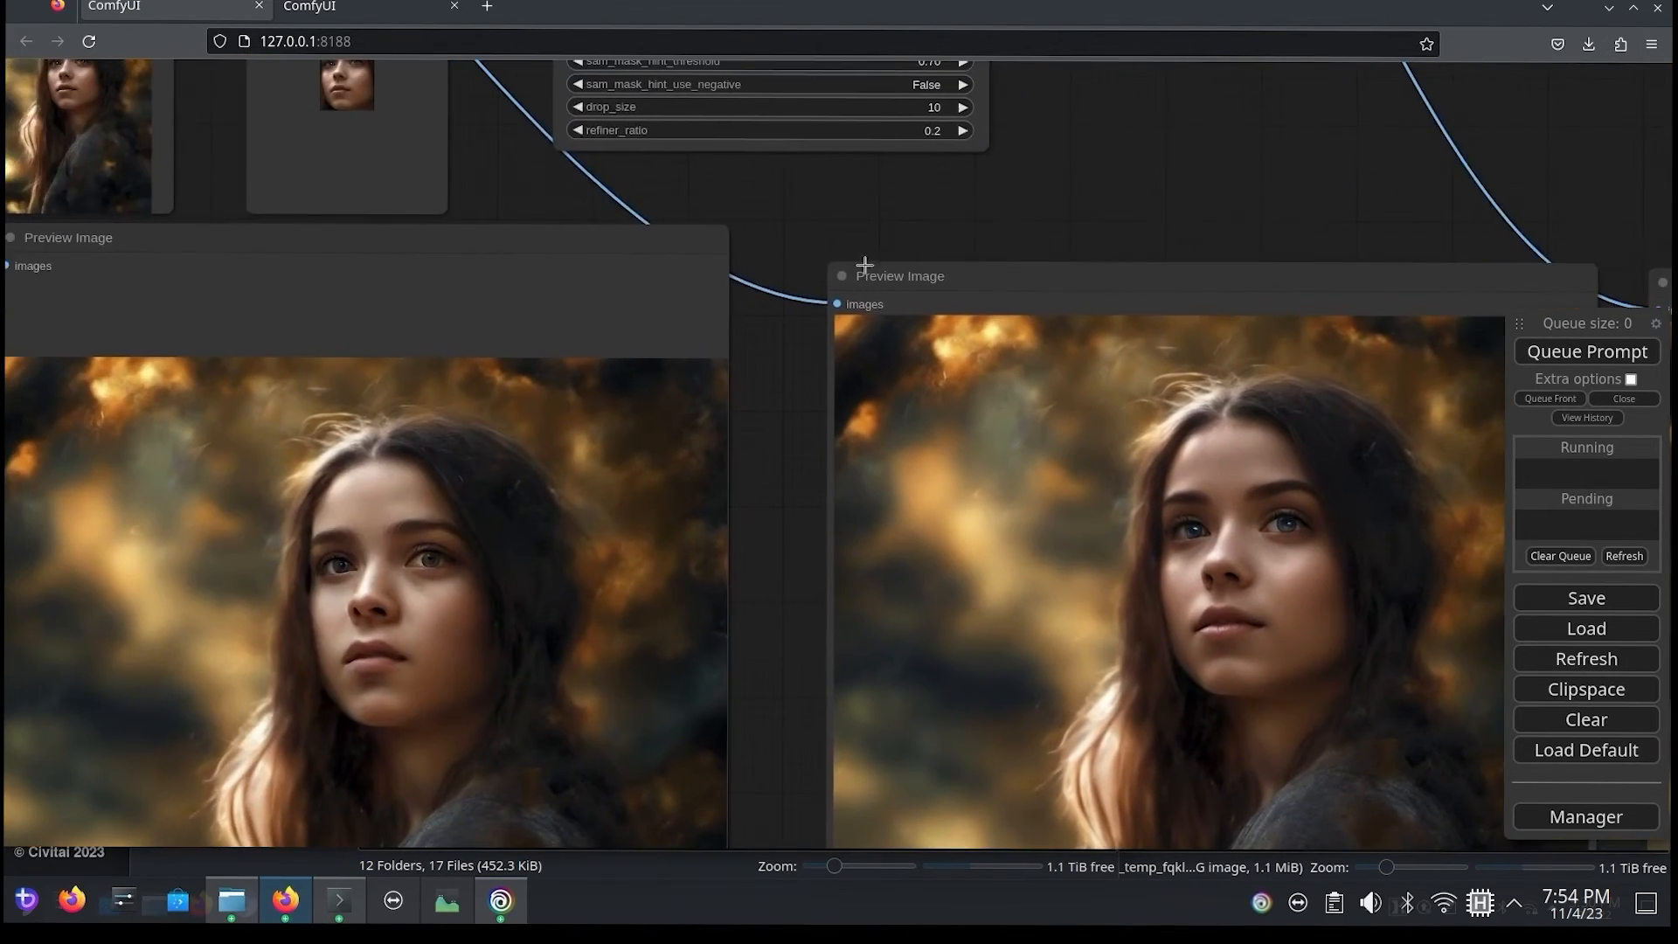
Step: Review the sampling settings on the first FaceDetailer (pipe) node, such as steps, cfg and denoise
scroll(569, 197, down, 3)
drag(1092, 539, 899, 650)
drag(550, 267, 1024, 444)
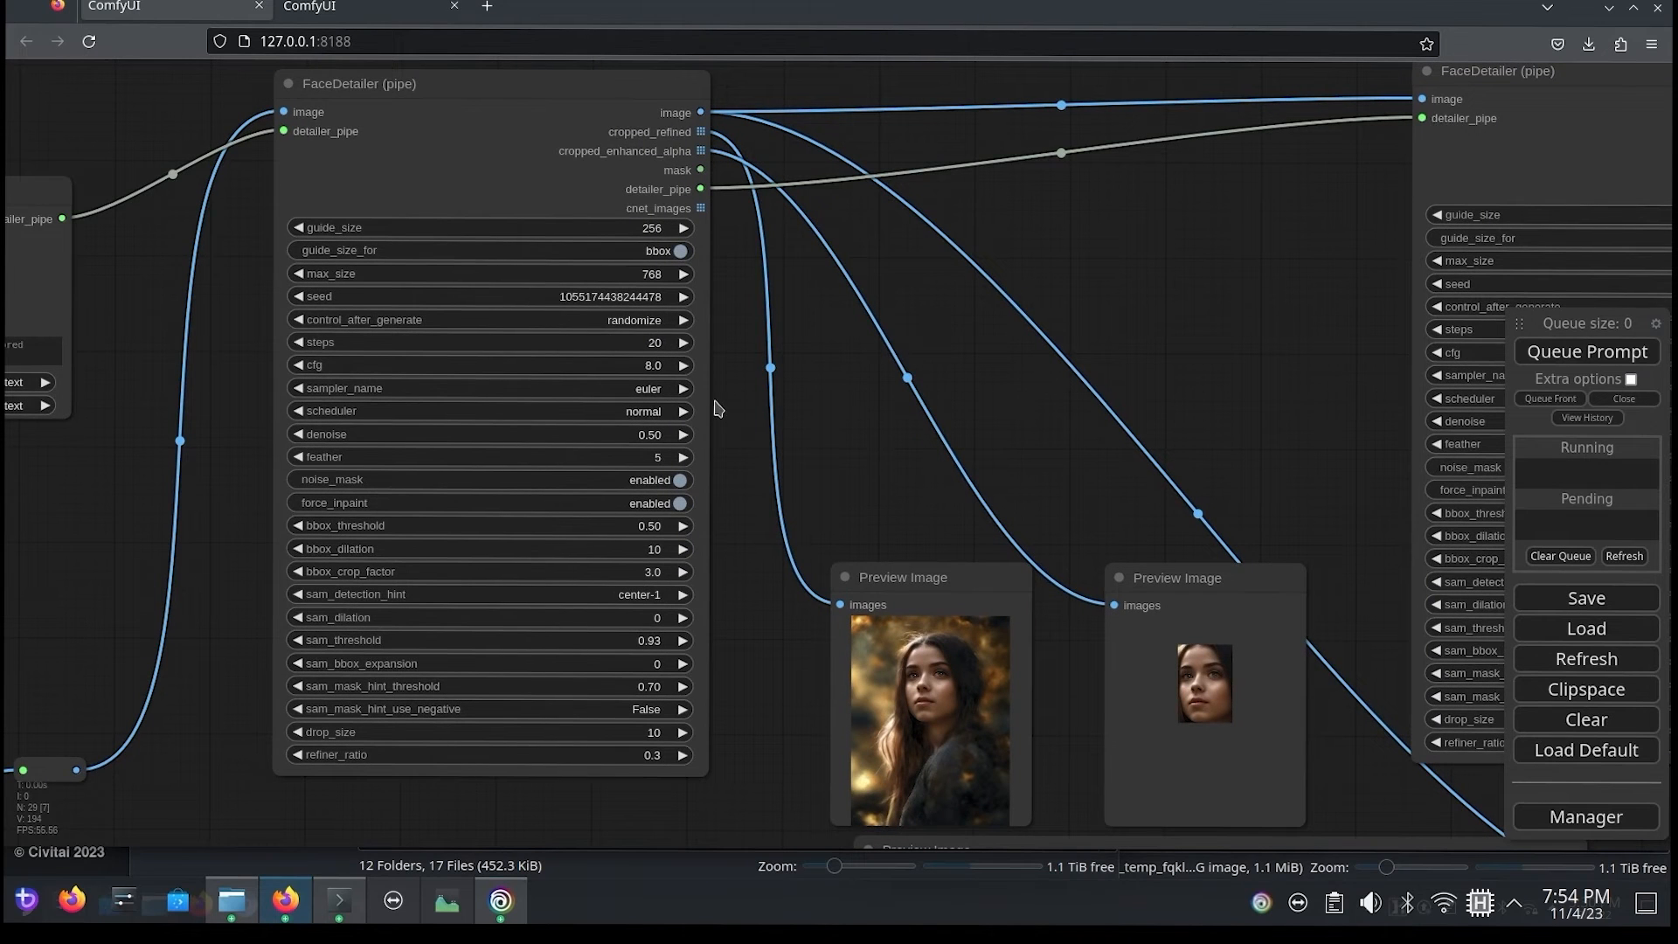
scroll(318, 433, up, 1)
scroll(318, 432, up, 2)
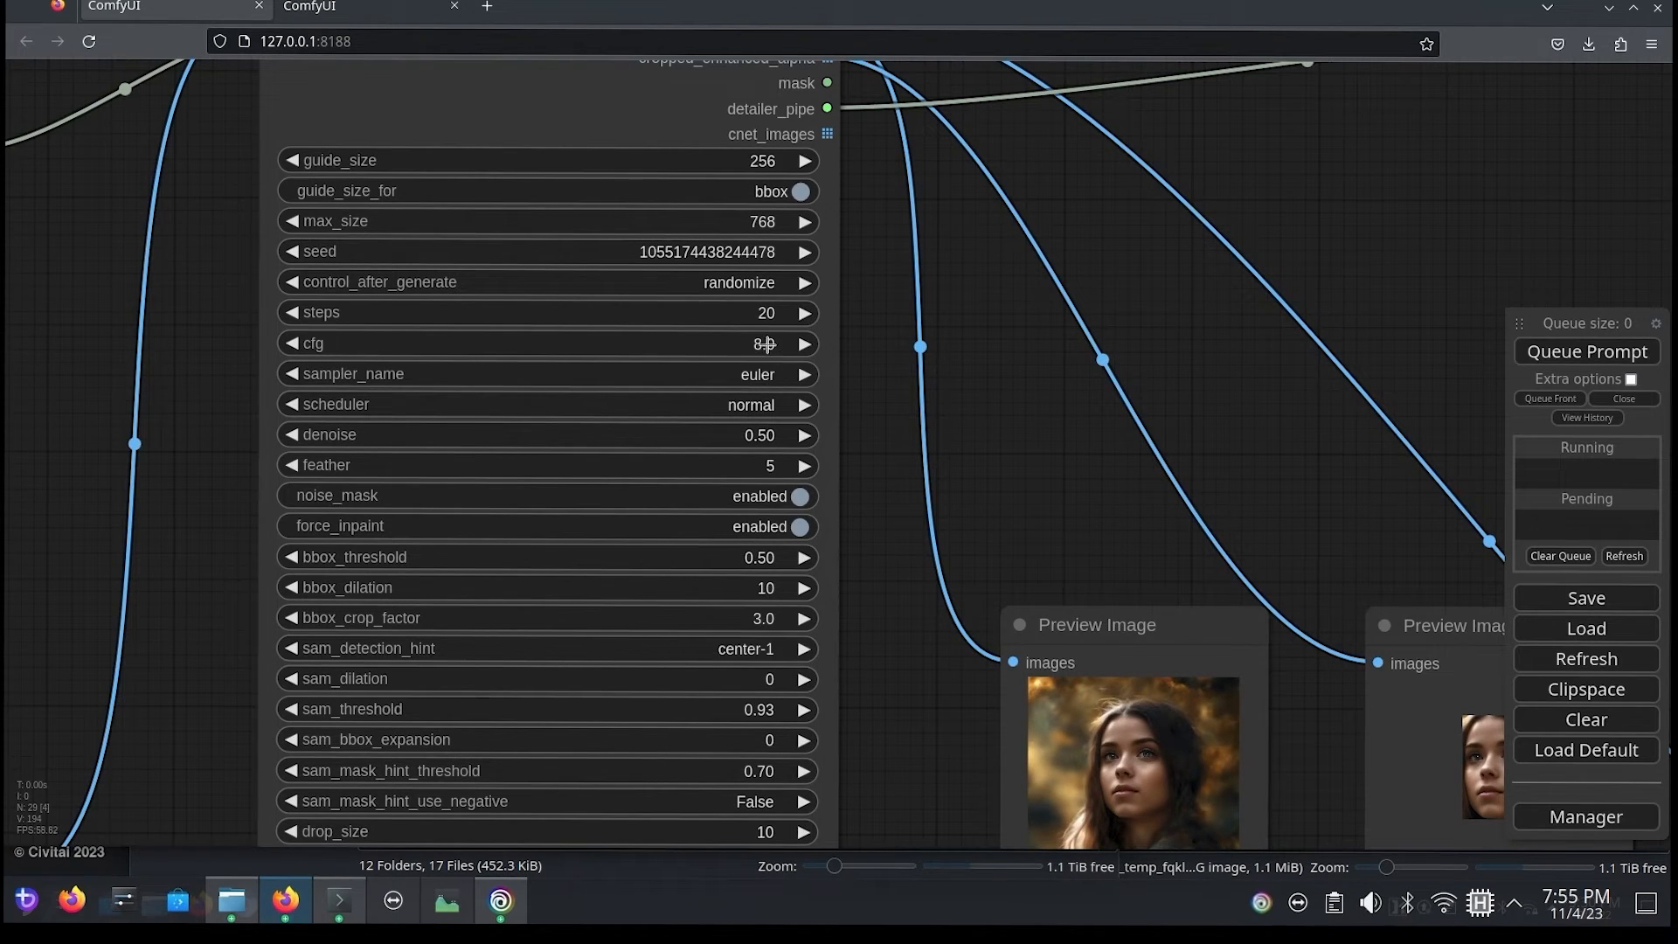
Step: Set steps to 30 on the first FaceDetailer (pipe) node and queue the prompt
click(736, 319)
key(ctrl+a)
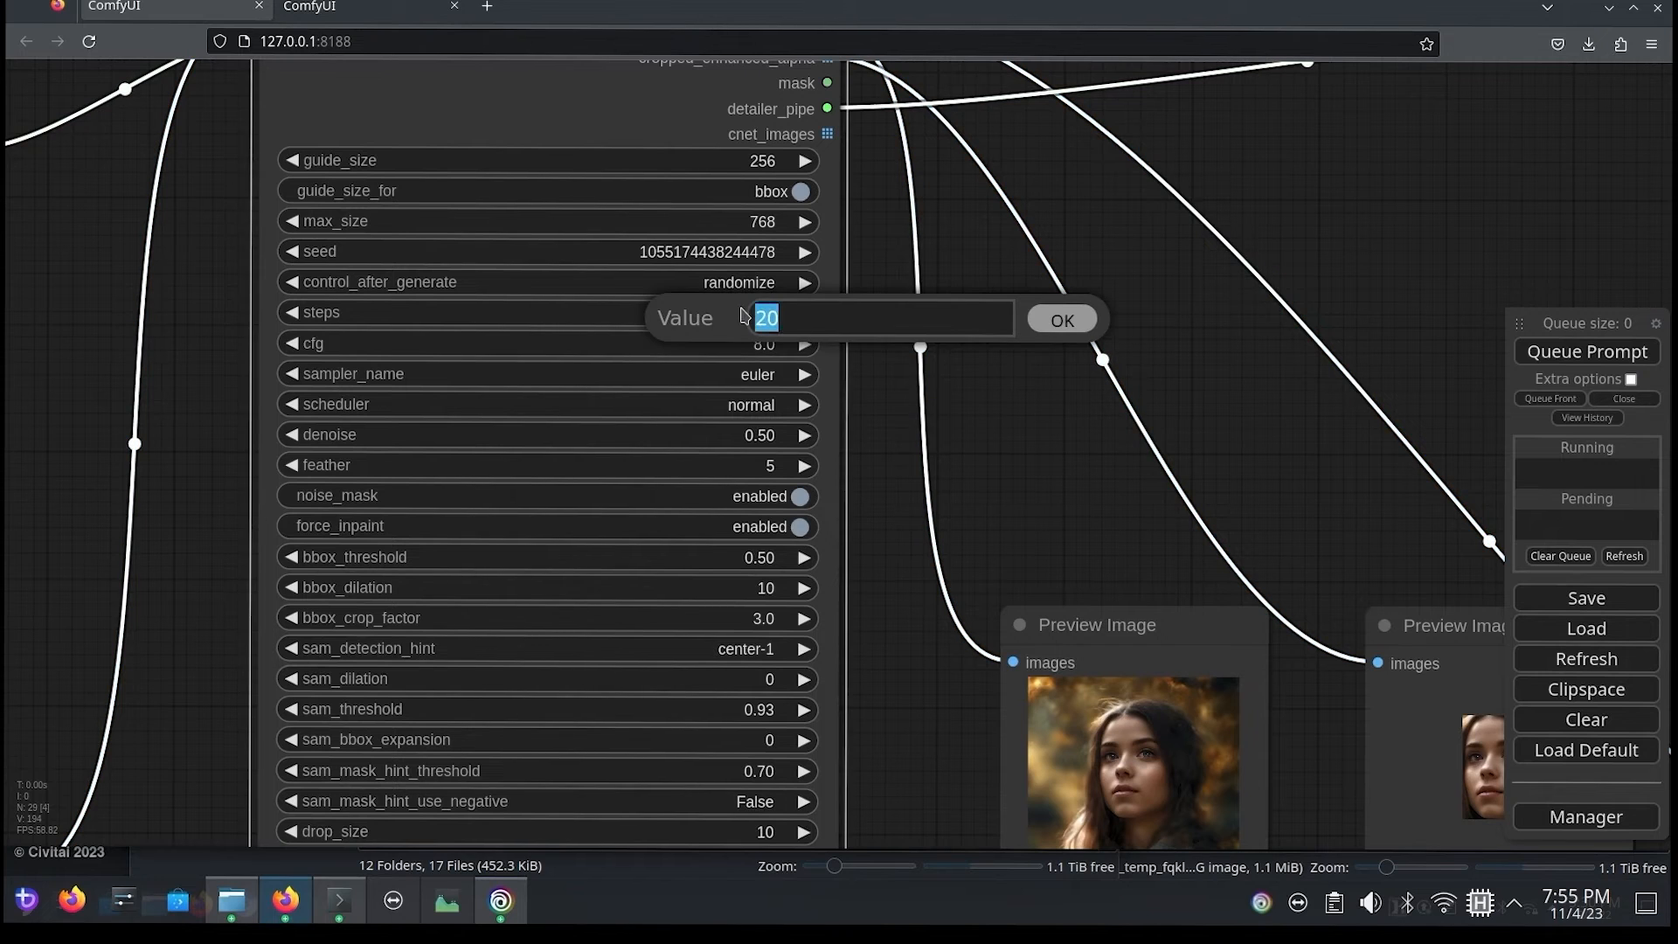
text(30)
click(1047, 323)
drag(1040, 393, 984, 164)
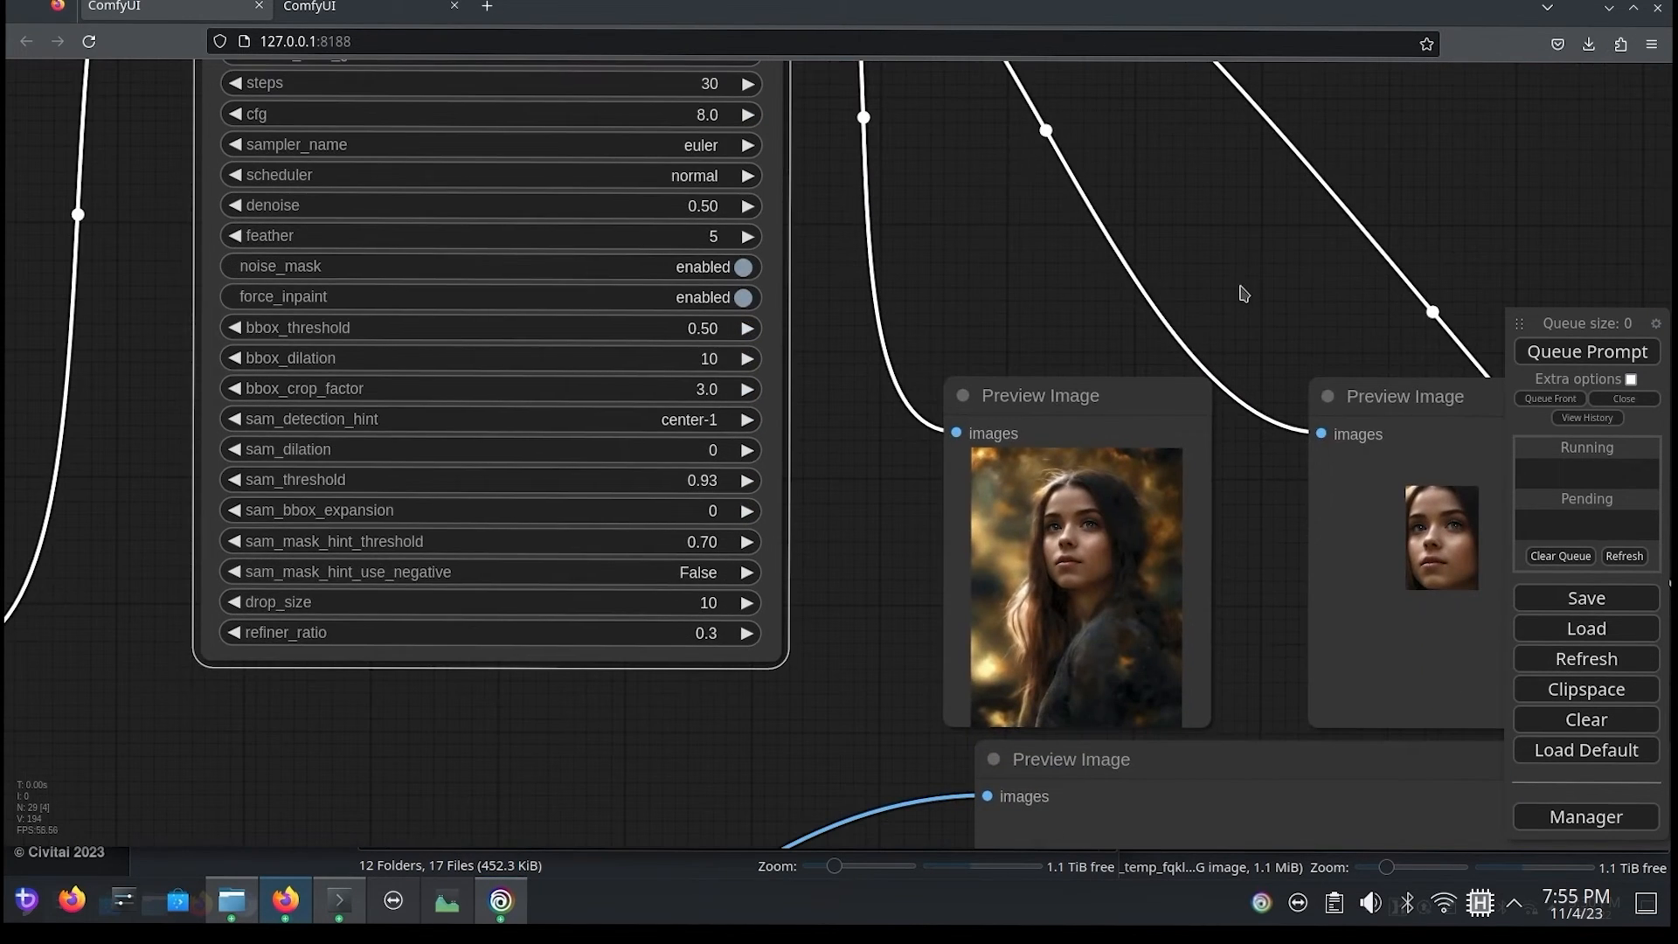
drag(1244, 293, 472, 355)
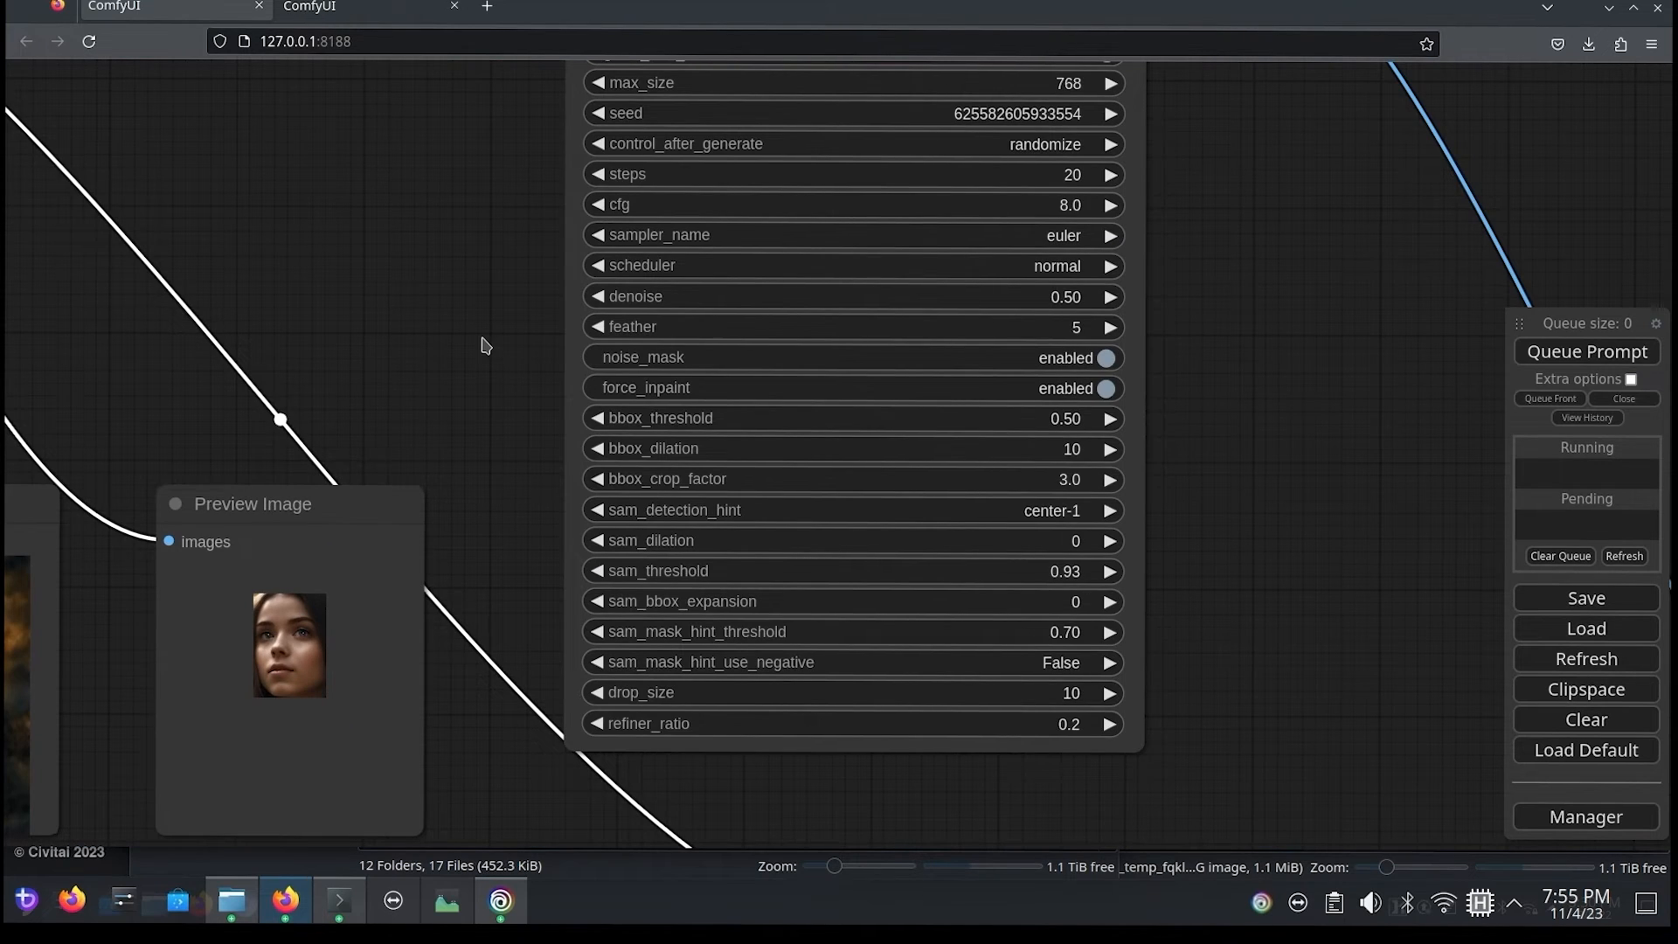
click(1543, 351)
Step: Examine the facial detail in the enlarged preview images from the first and second FaceDetailer passes
drag(1230, 753, 1204, 205)
scroll(831, 611, down, 3)
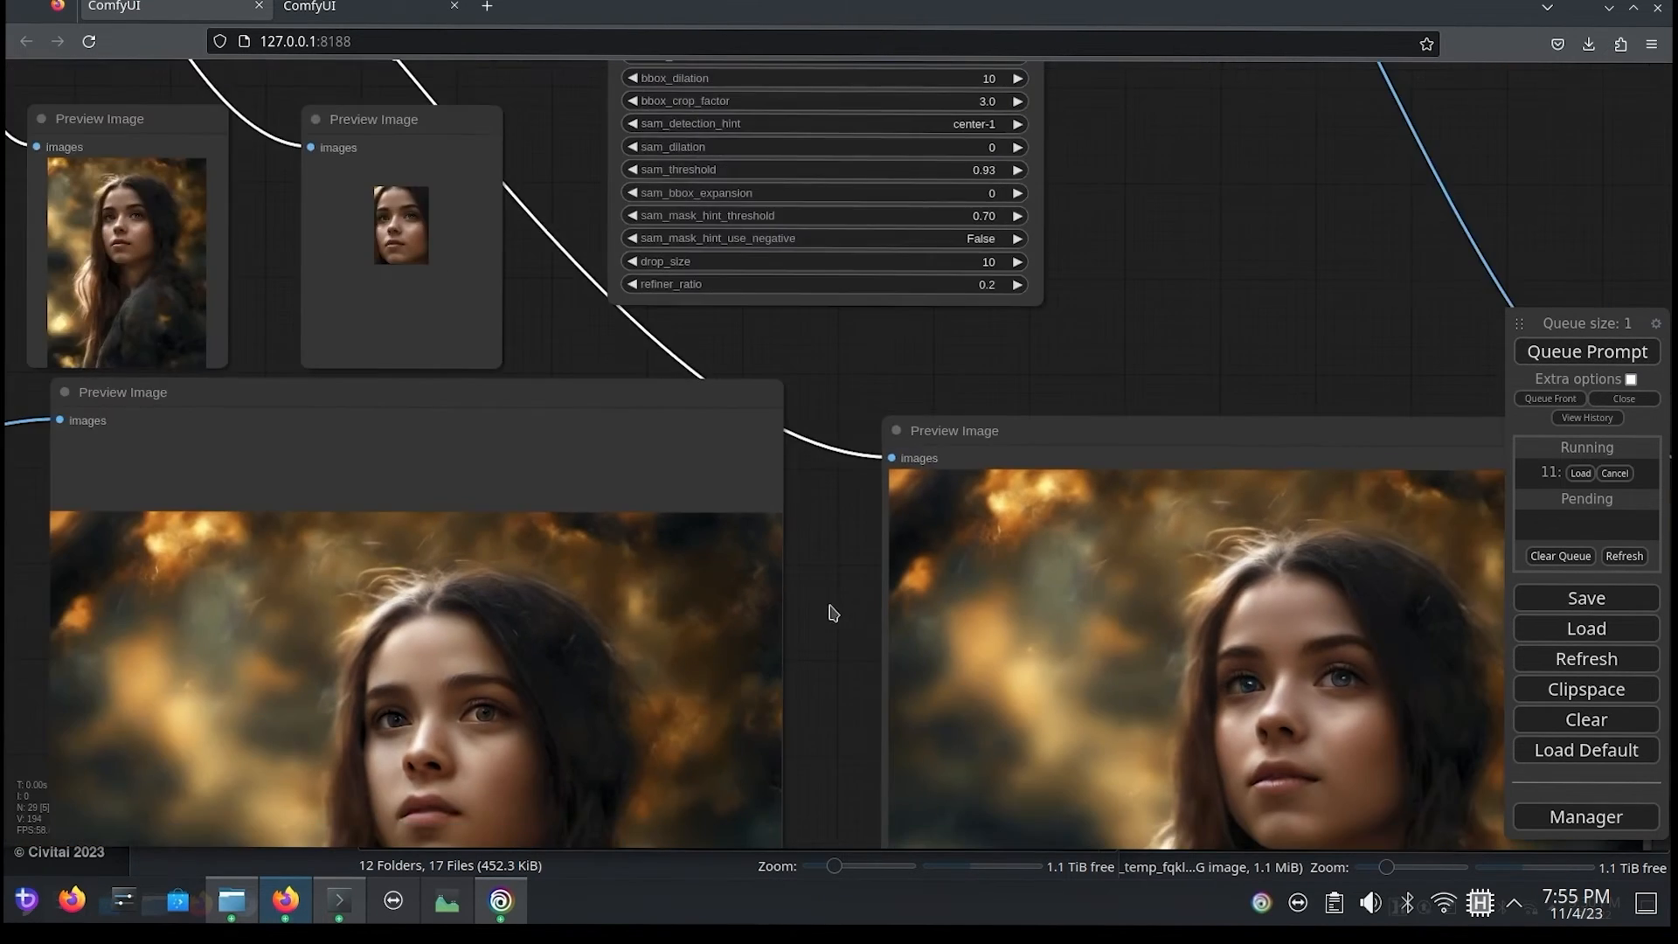
scroll(790, 390, up, 3)
scroll(802, 431, down, 3)
scroll(1357, 348, up, 5)
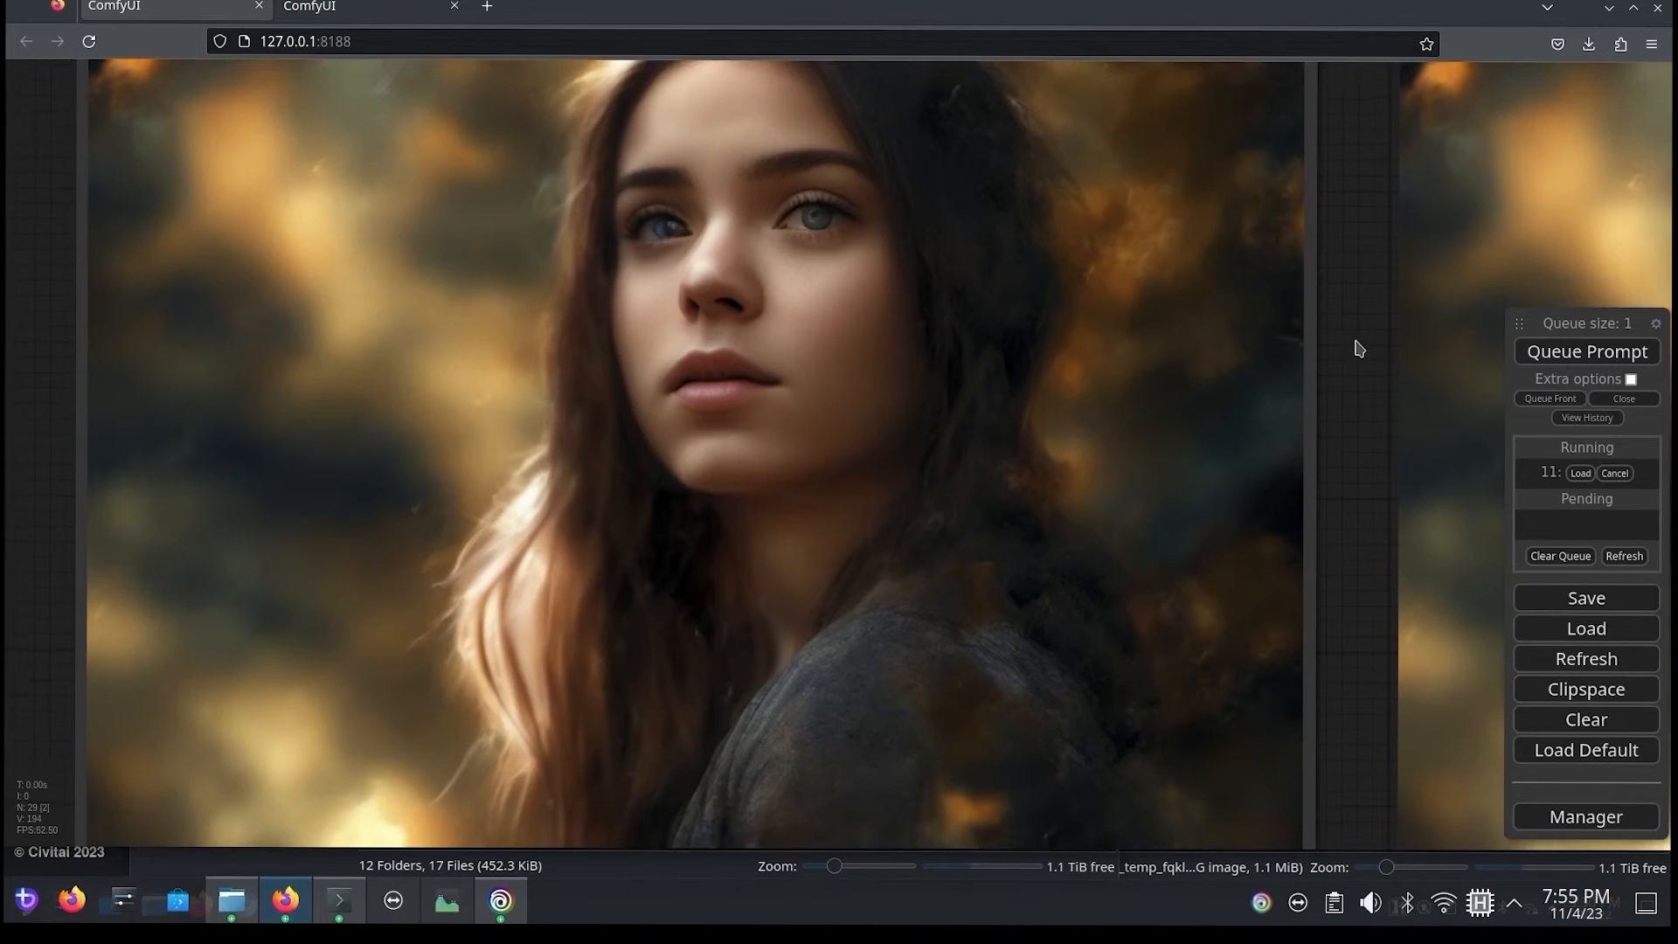
scroll(1355, 454, up, 2)
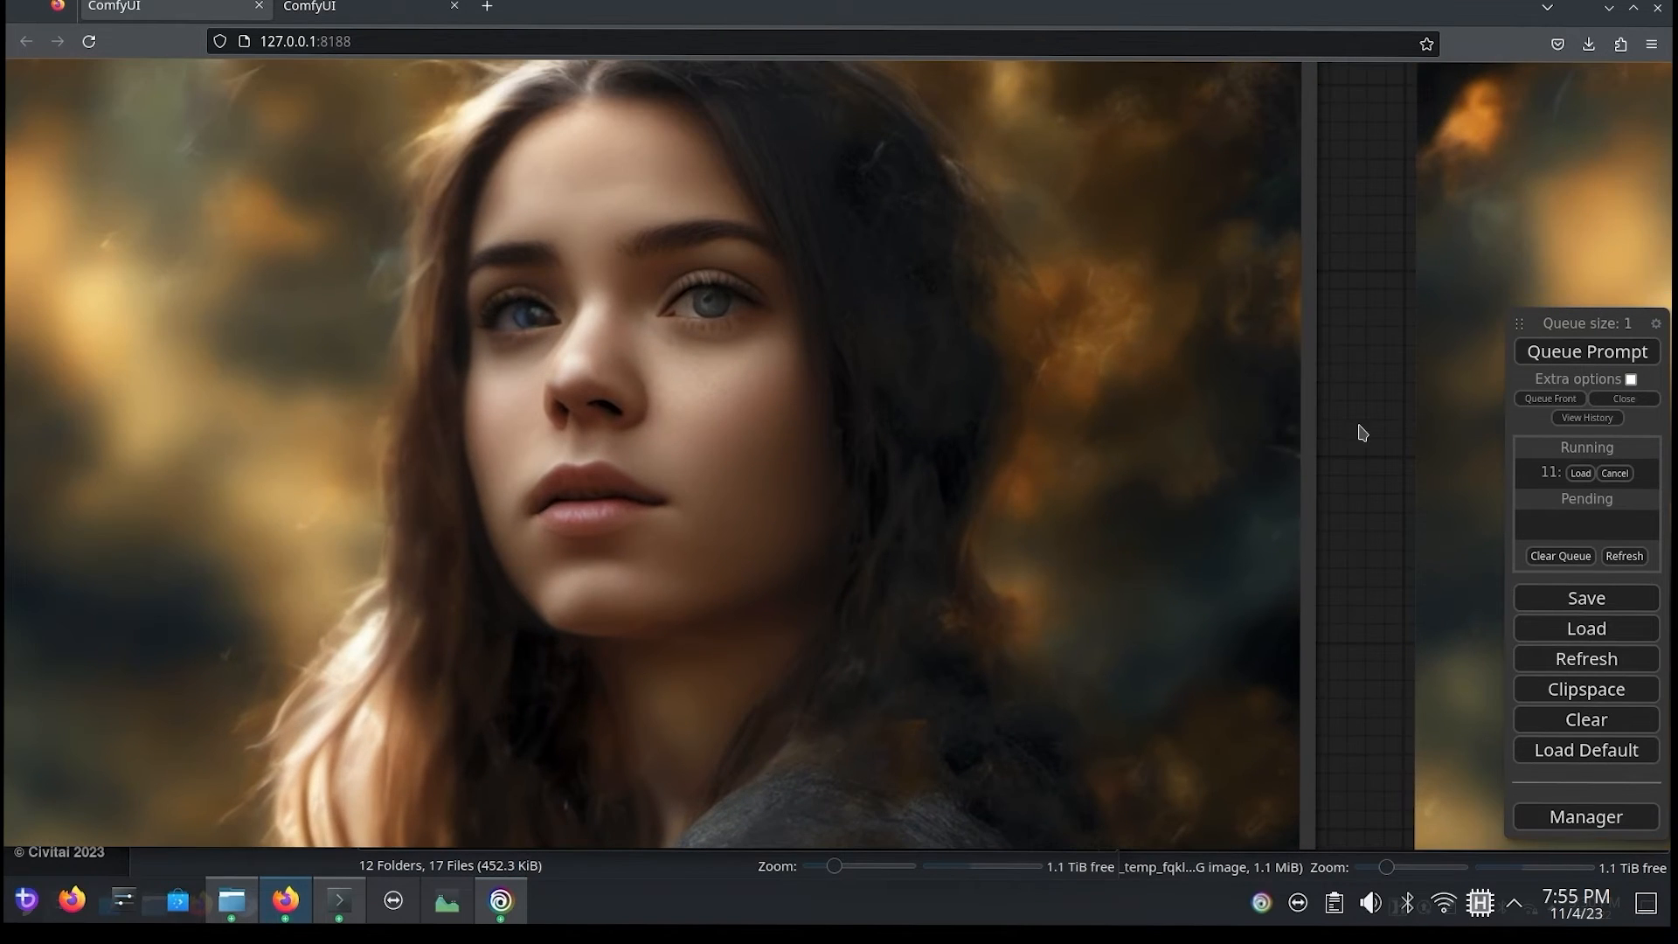
drag(1361, 431, 1400, 437)
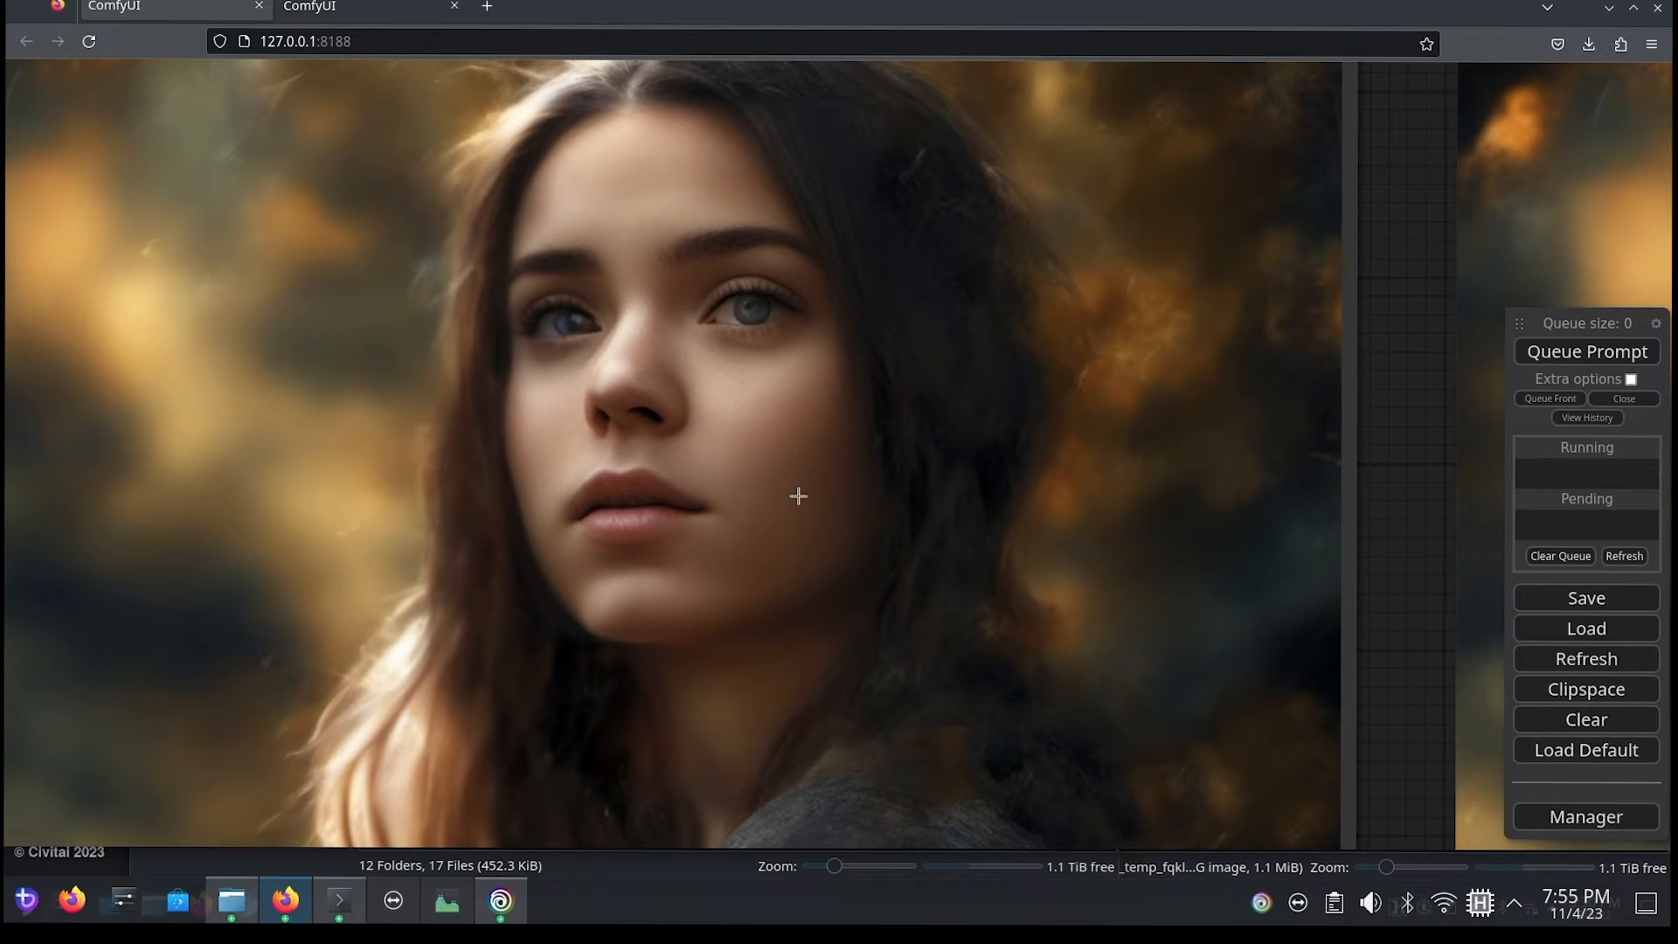
drag(1394, 514, 3, 499)
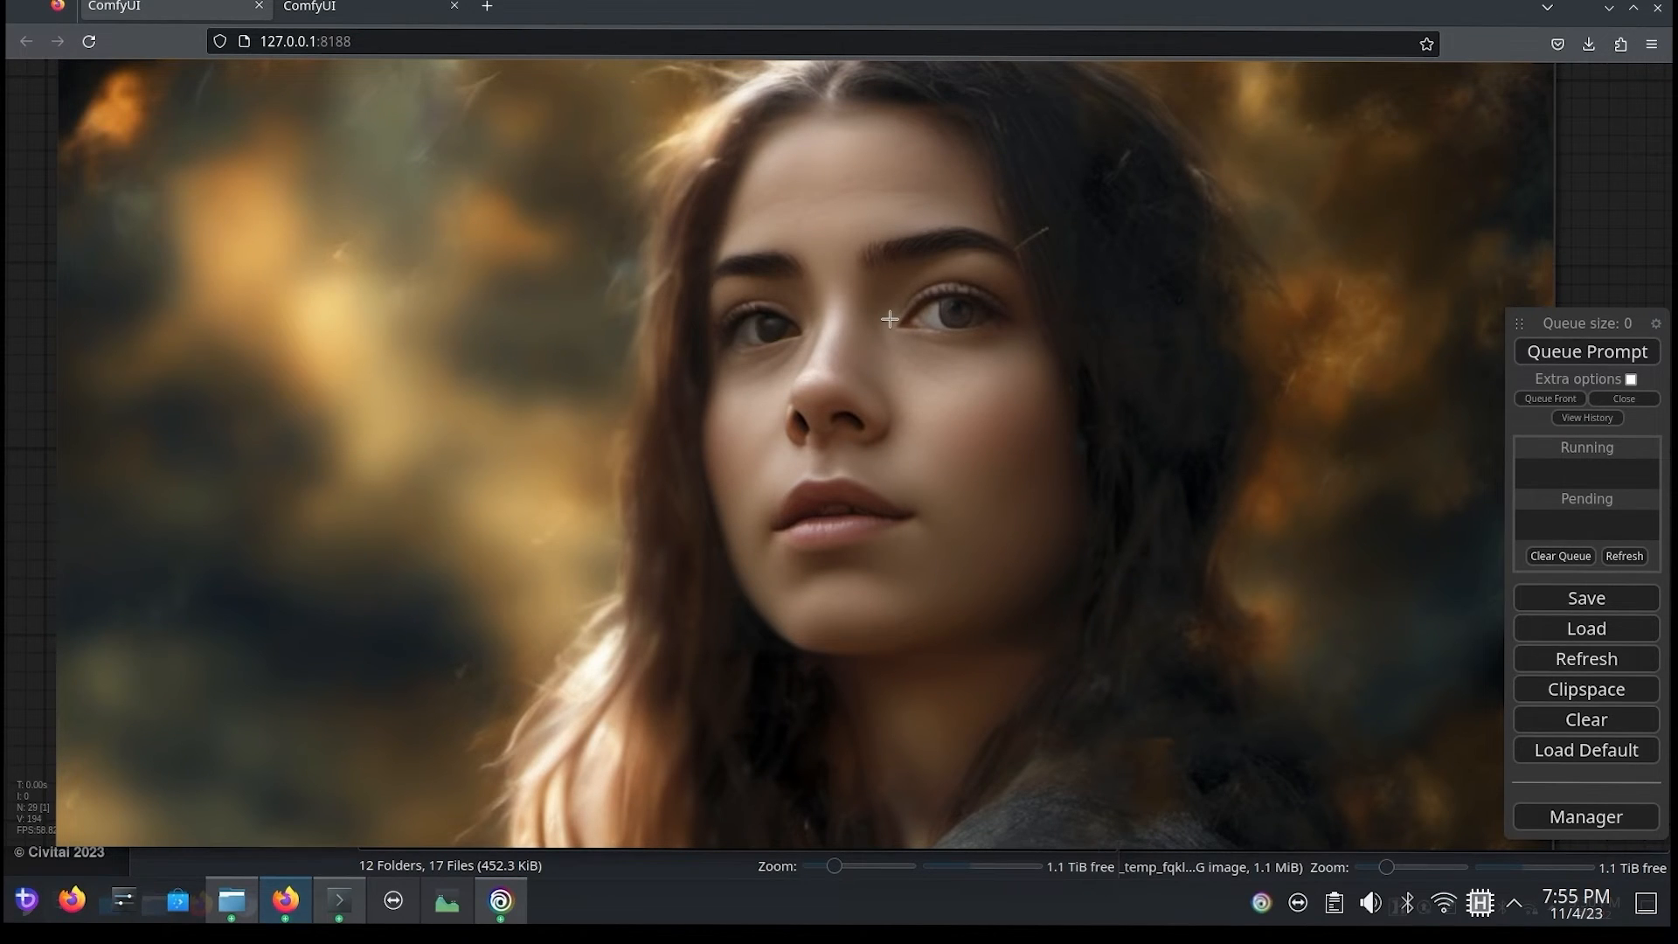
scroll(865, 305, down, 5)
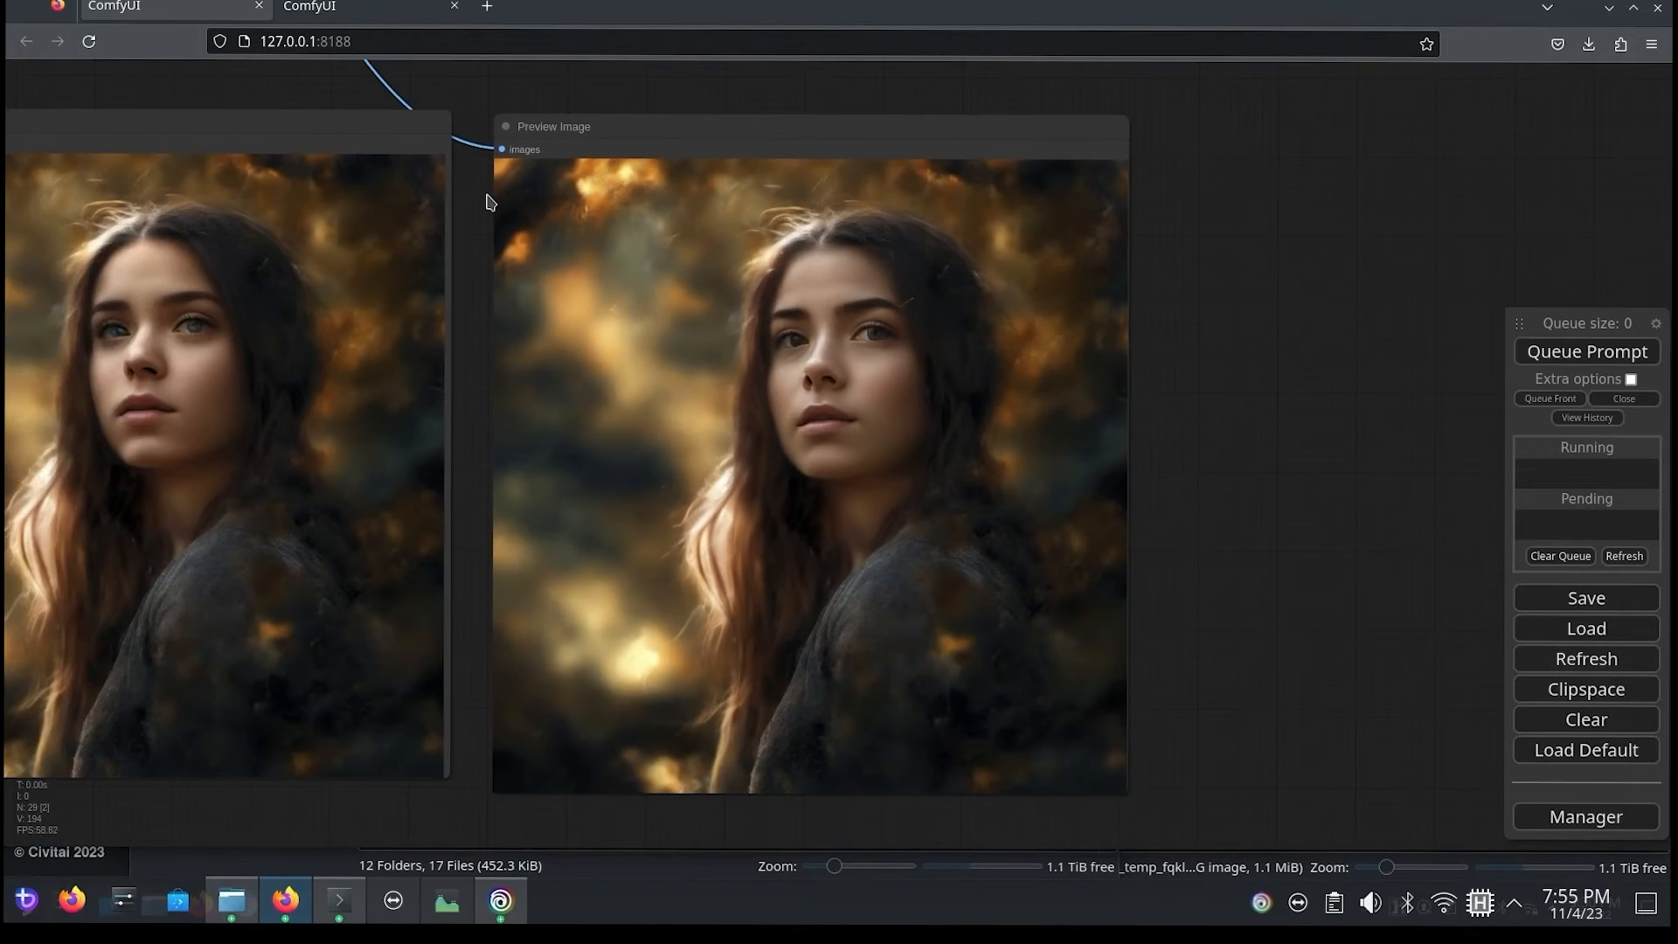
Step: Queue the prompt again and inspect the eyes and face in the second FaceDetailer pass's new preview image
drag(487, 203, 636, 258)
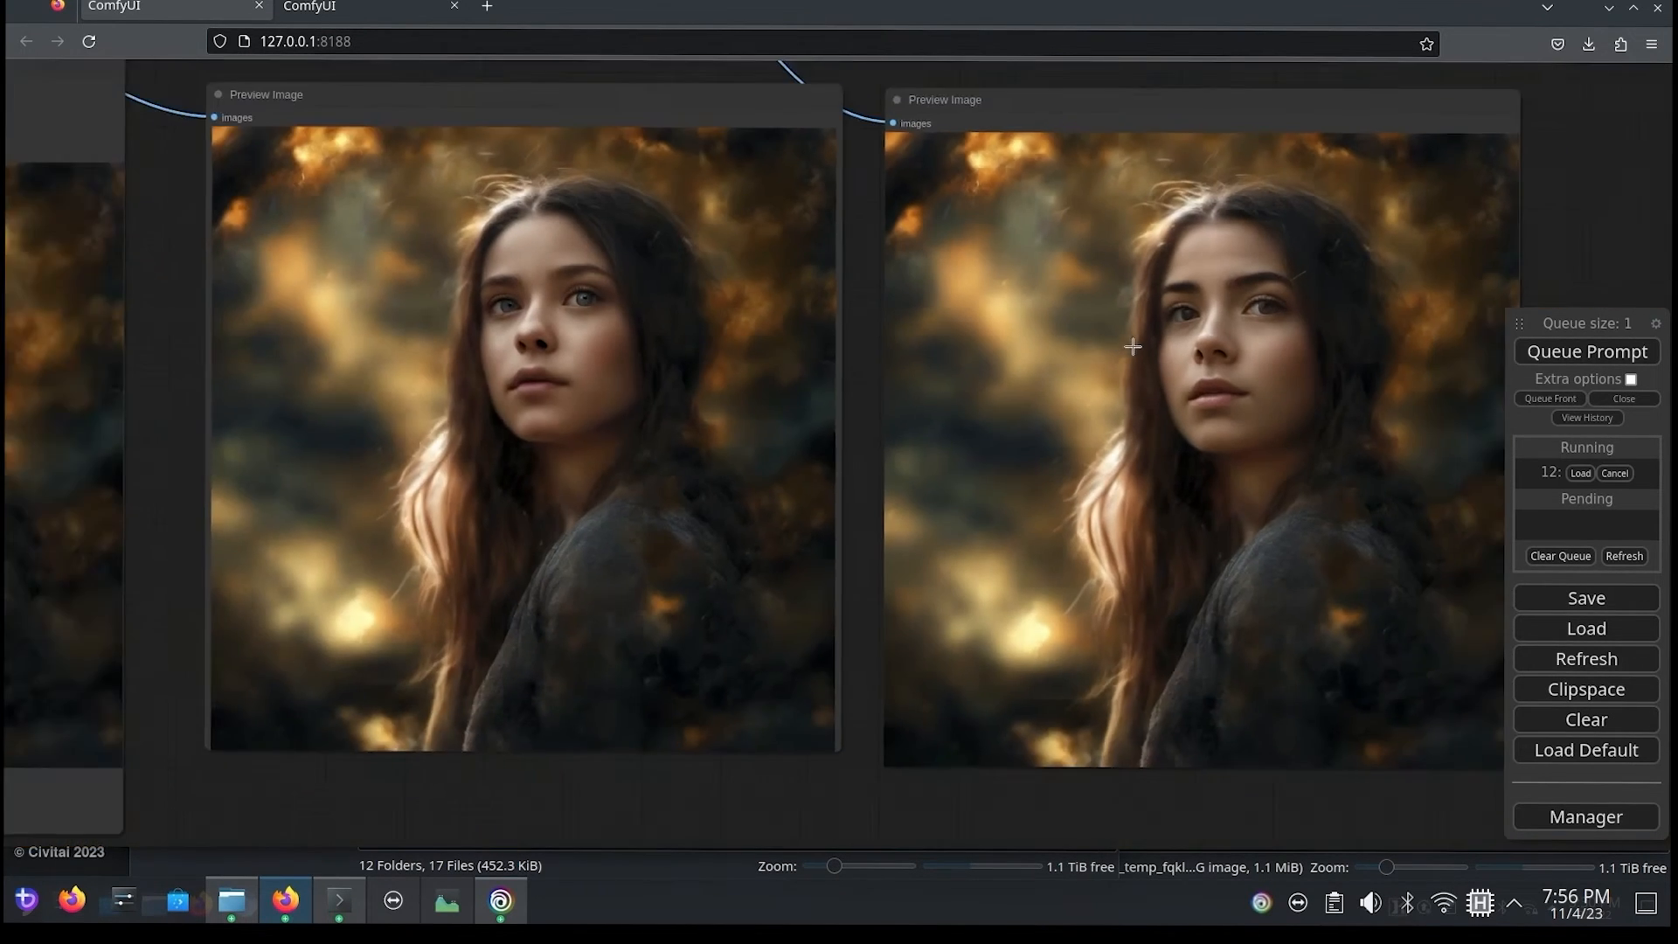
scroll(1153, 354, up, 2)
scroll(700, 390, up, 2)
scroll(326, 442, up, 2)
scroll(271, 448, up, 2)
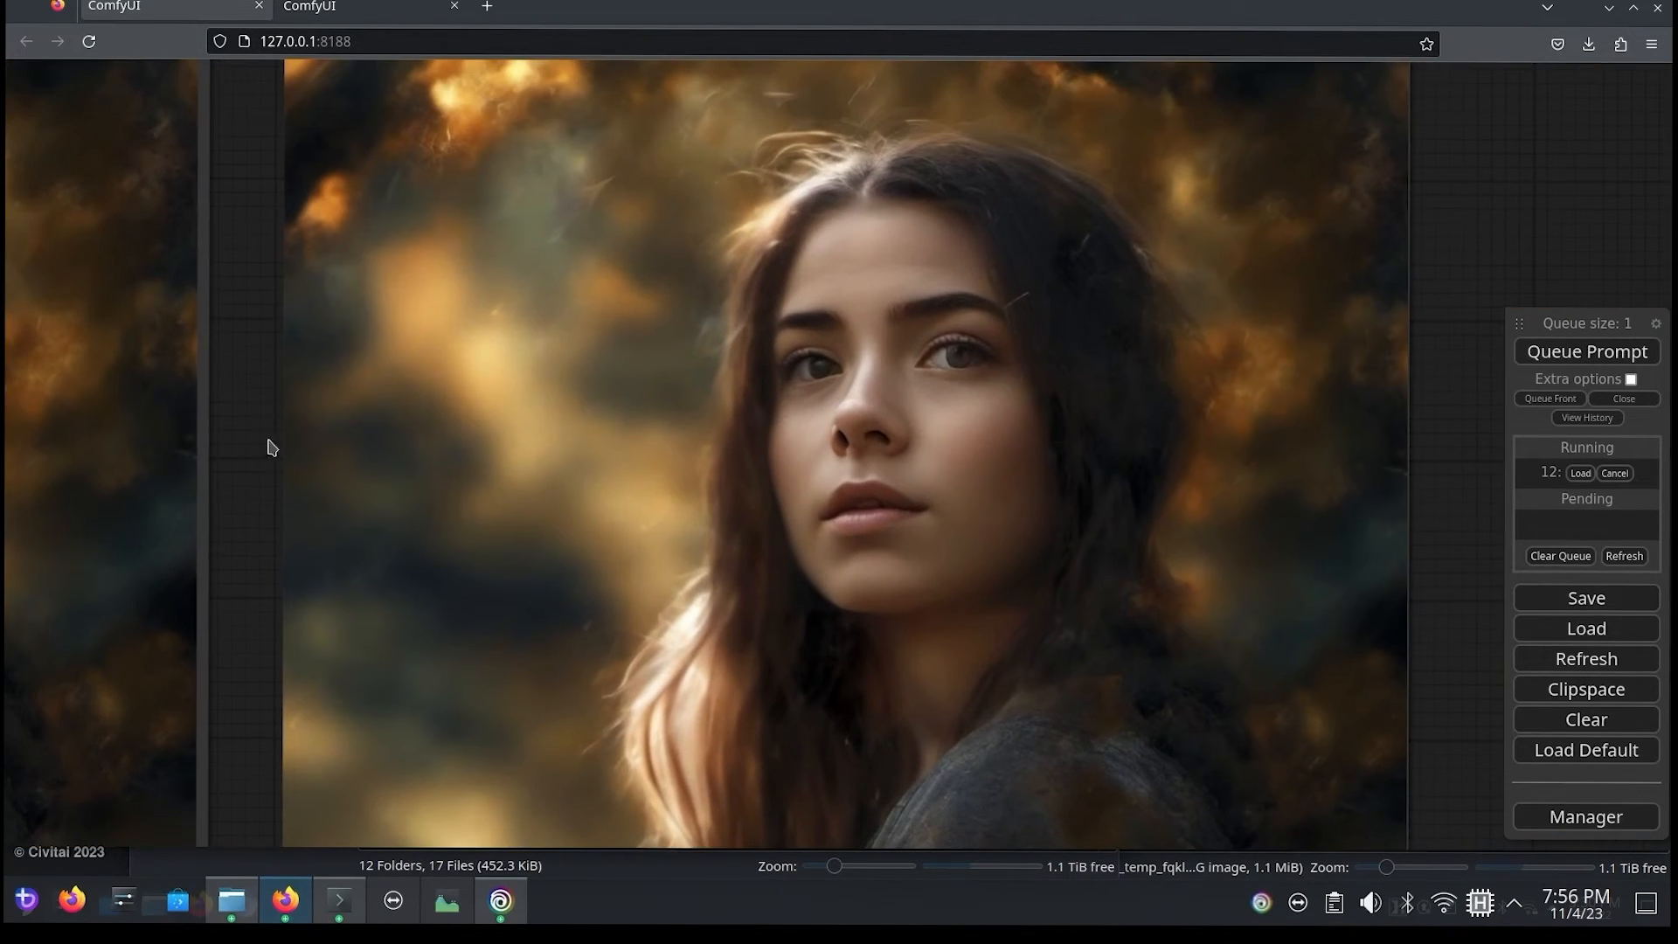
scroll(691, 448, up, 3)
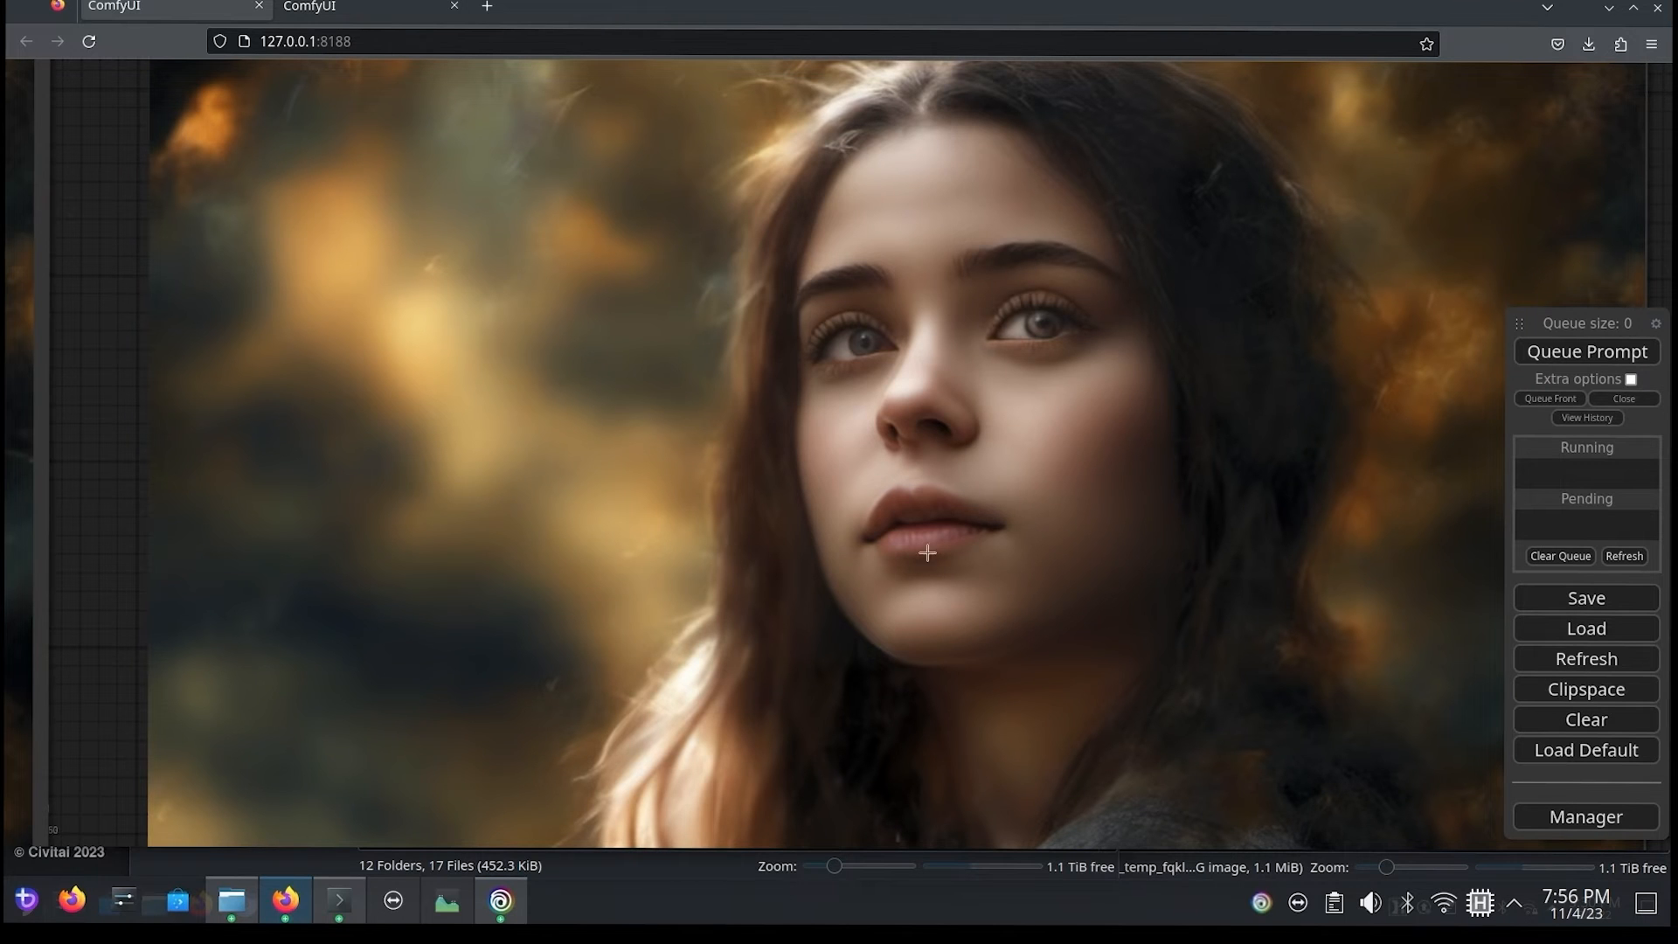
Step: Set steps to 35 on the second FaceDetailer (pipe) node and queue the prompt
scroll(1061, 663, up, 4)
scroll(1029, 671, down, 4)
scroll(931, 614, down, 5)
scroll(537, 528, down, 2)
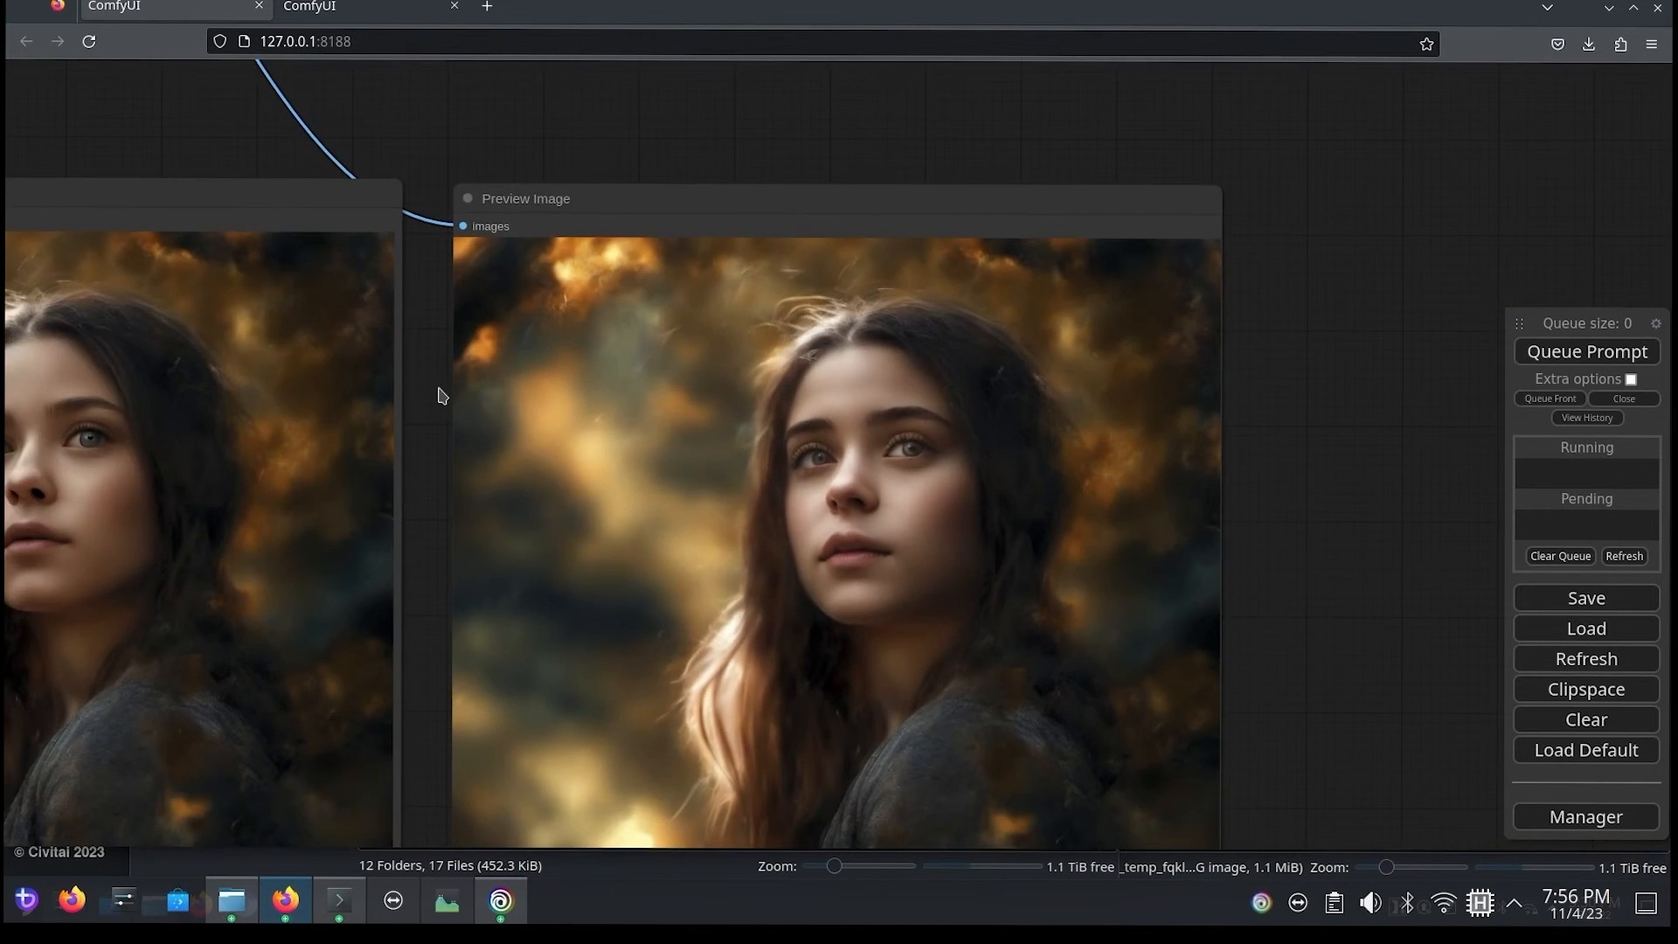
drag(438, 389, 1284, 917)
click(617, 192)
click(617, 192)
click(617, 192)
click(617, 192)
click(617, 193)
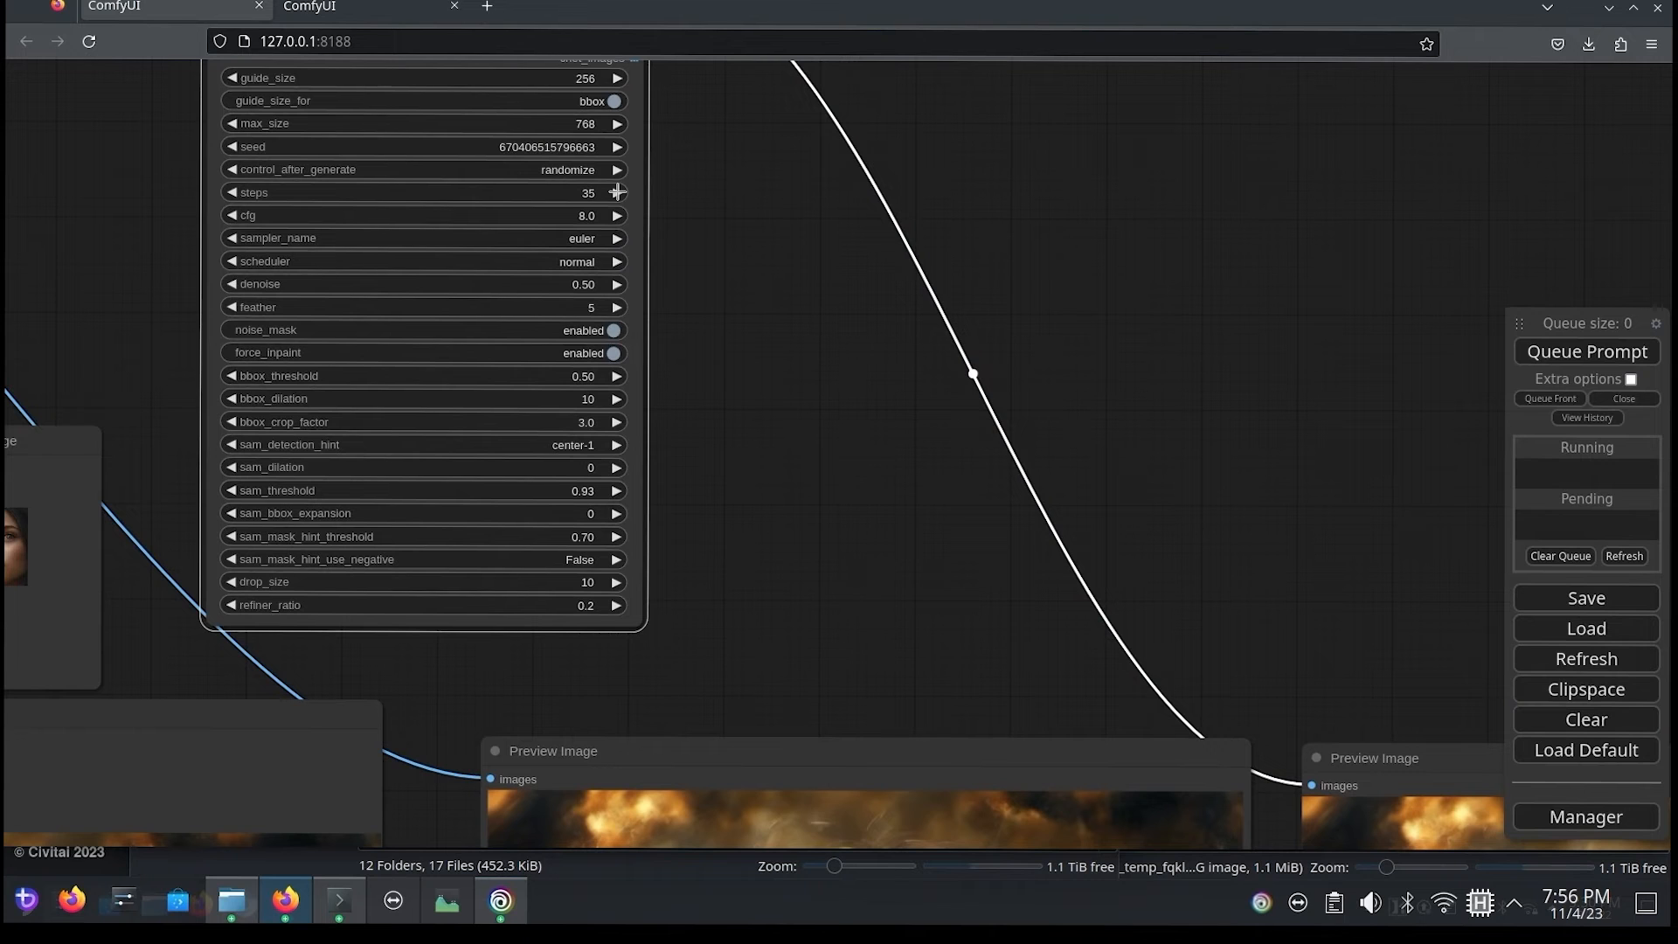
click(1583, 353)
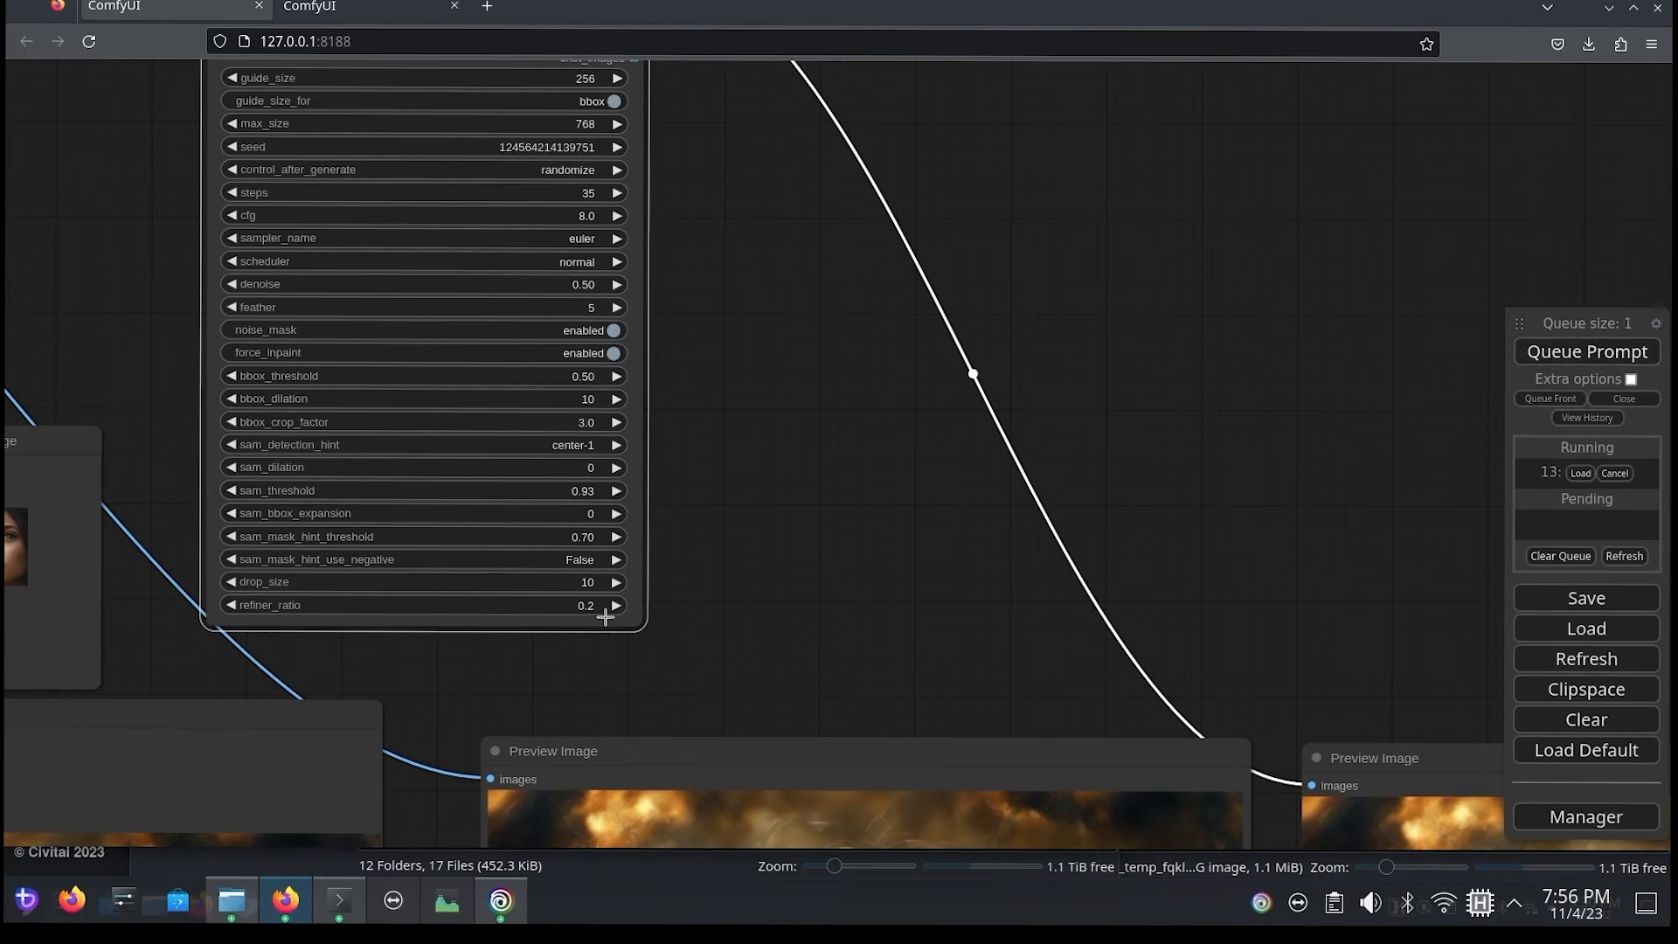
Step: Inspect the face in the second FaceDetailer pass's enlarged preview image
scroll(831, 195, up, 10)
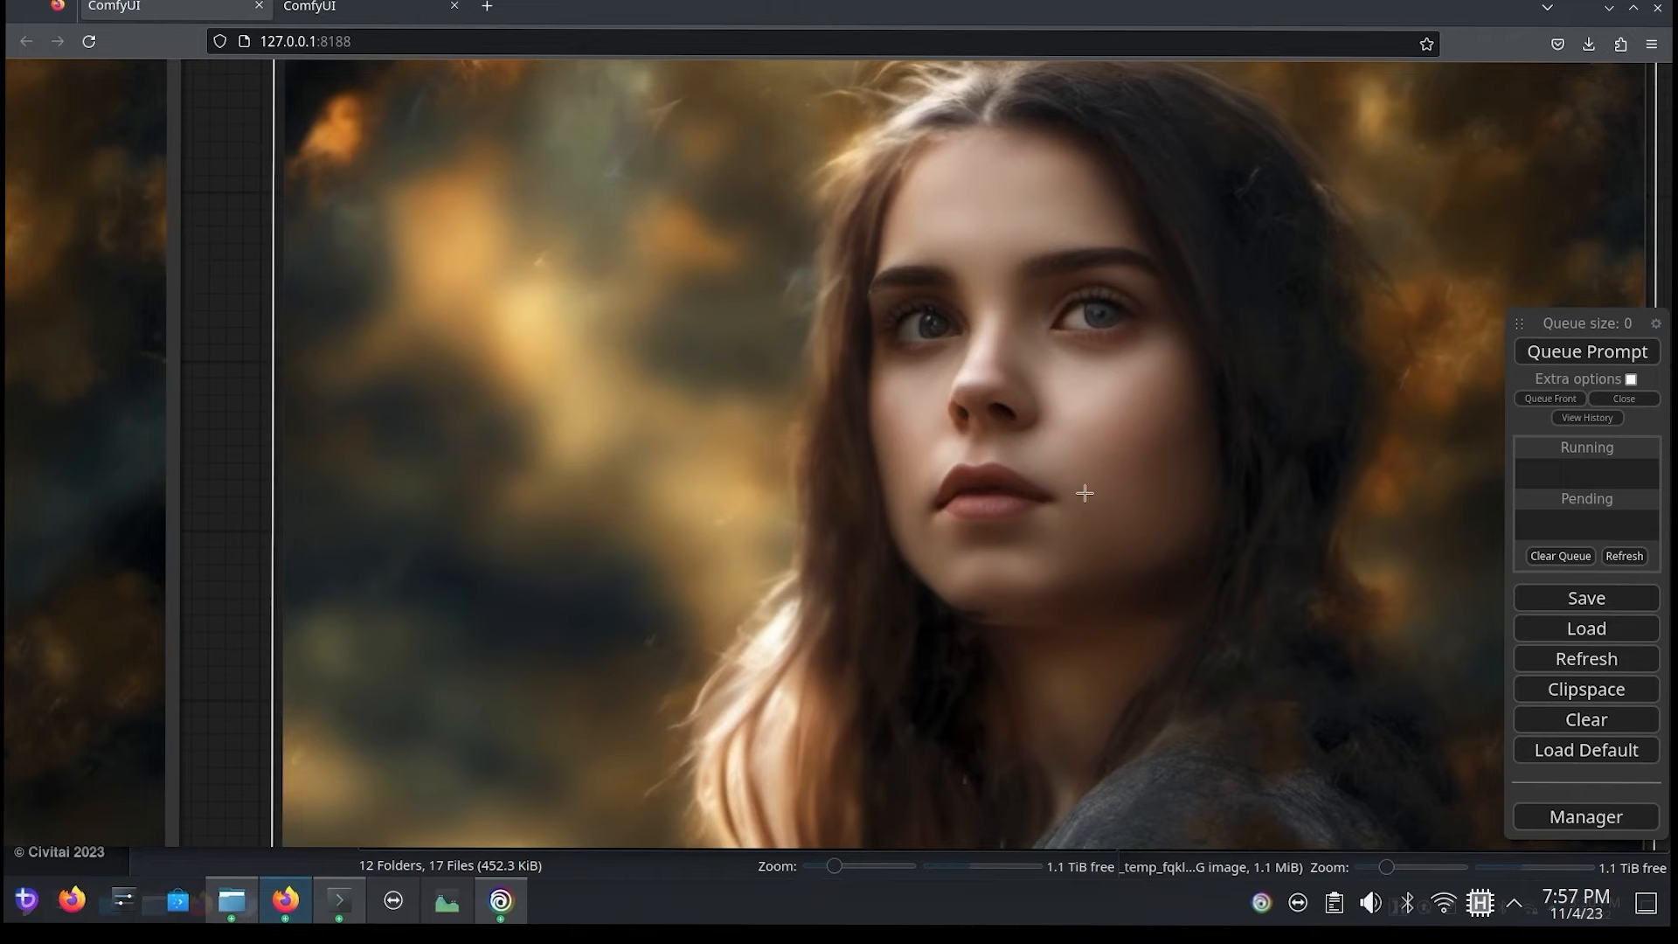
drag(1085, 492, 1102, 464)
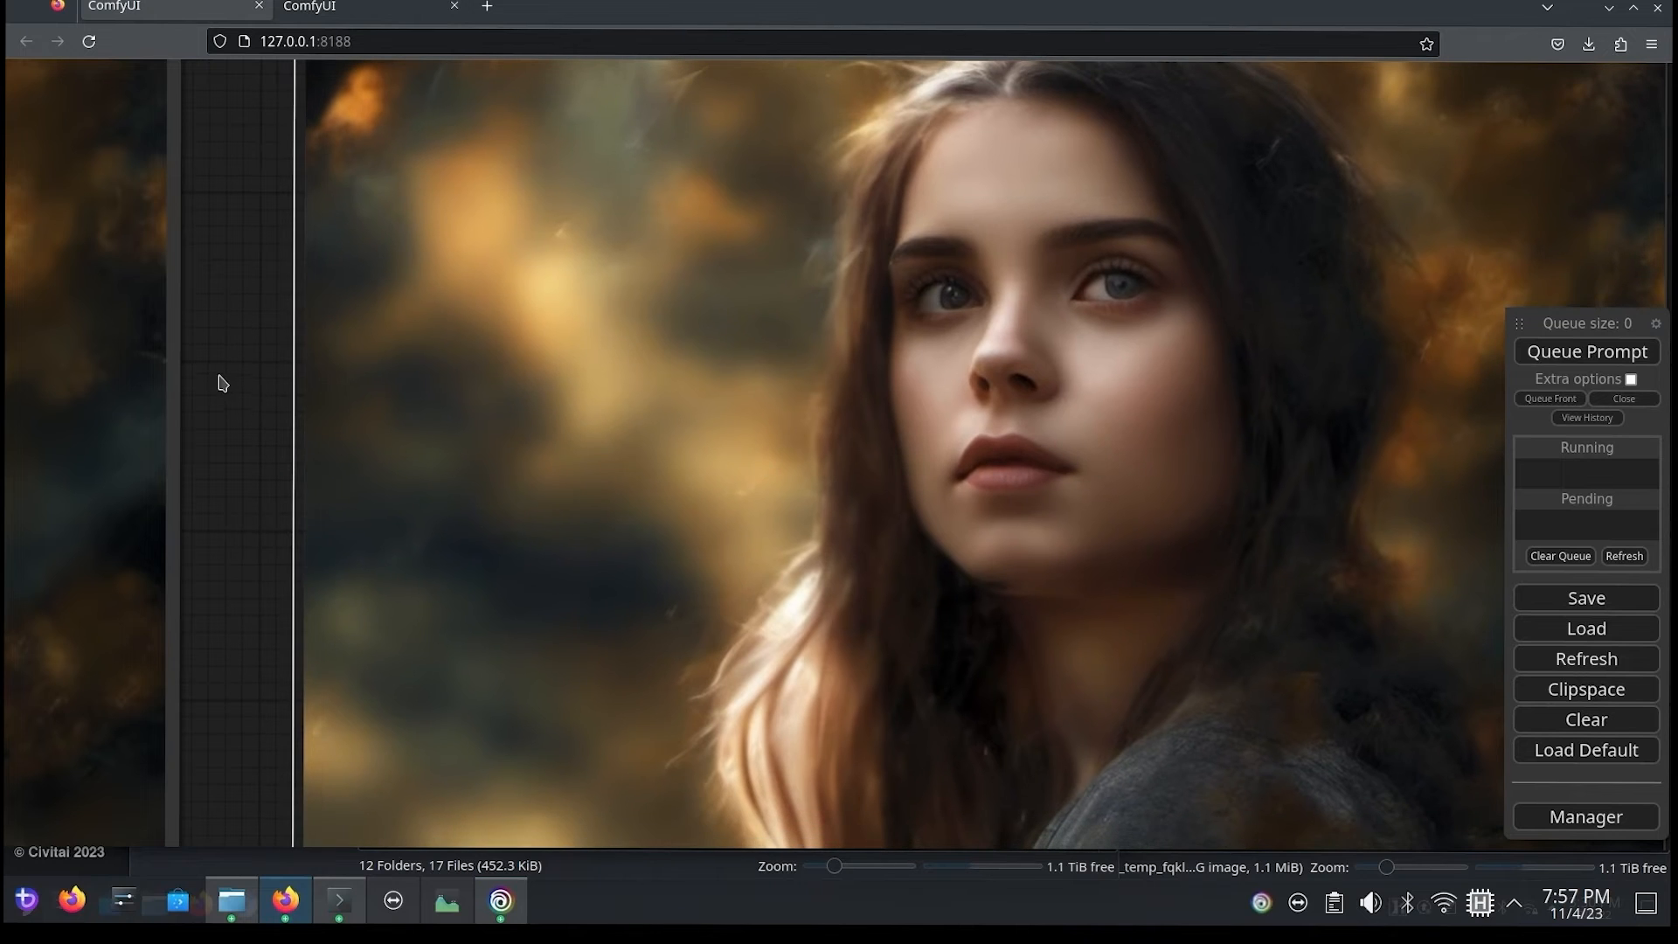
drag(235, 364, 194, 398)
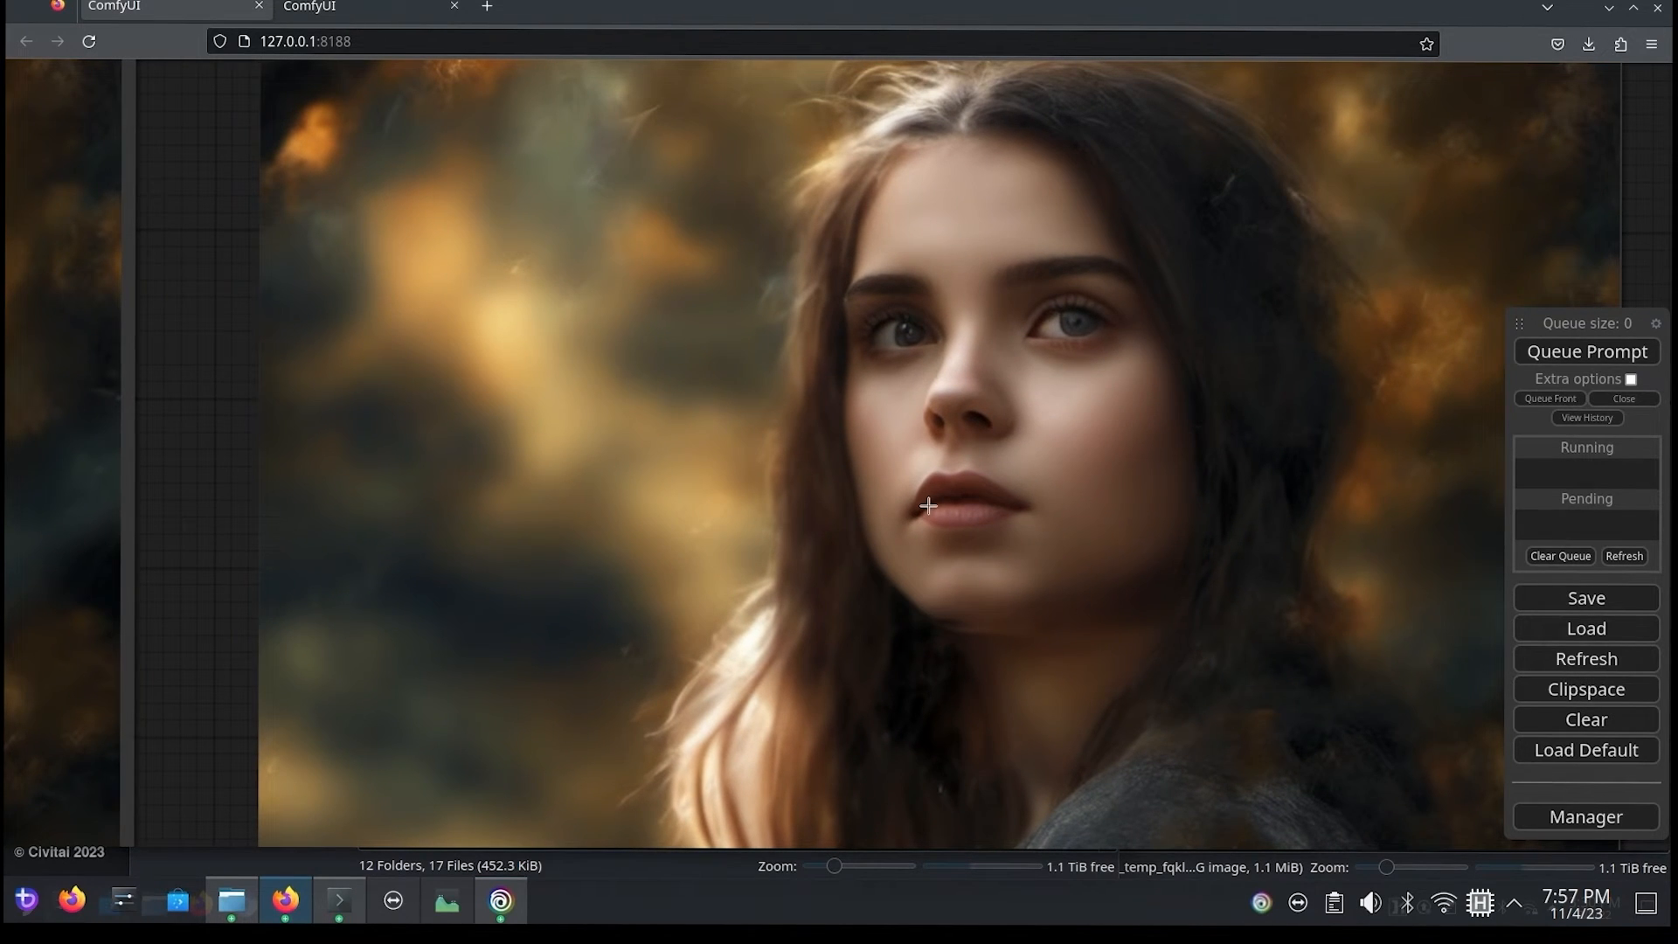
Step: Queue the prompt once more and examine the eyes and skin in the resulting second-pass preview
click(1565, 360)
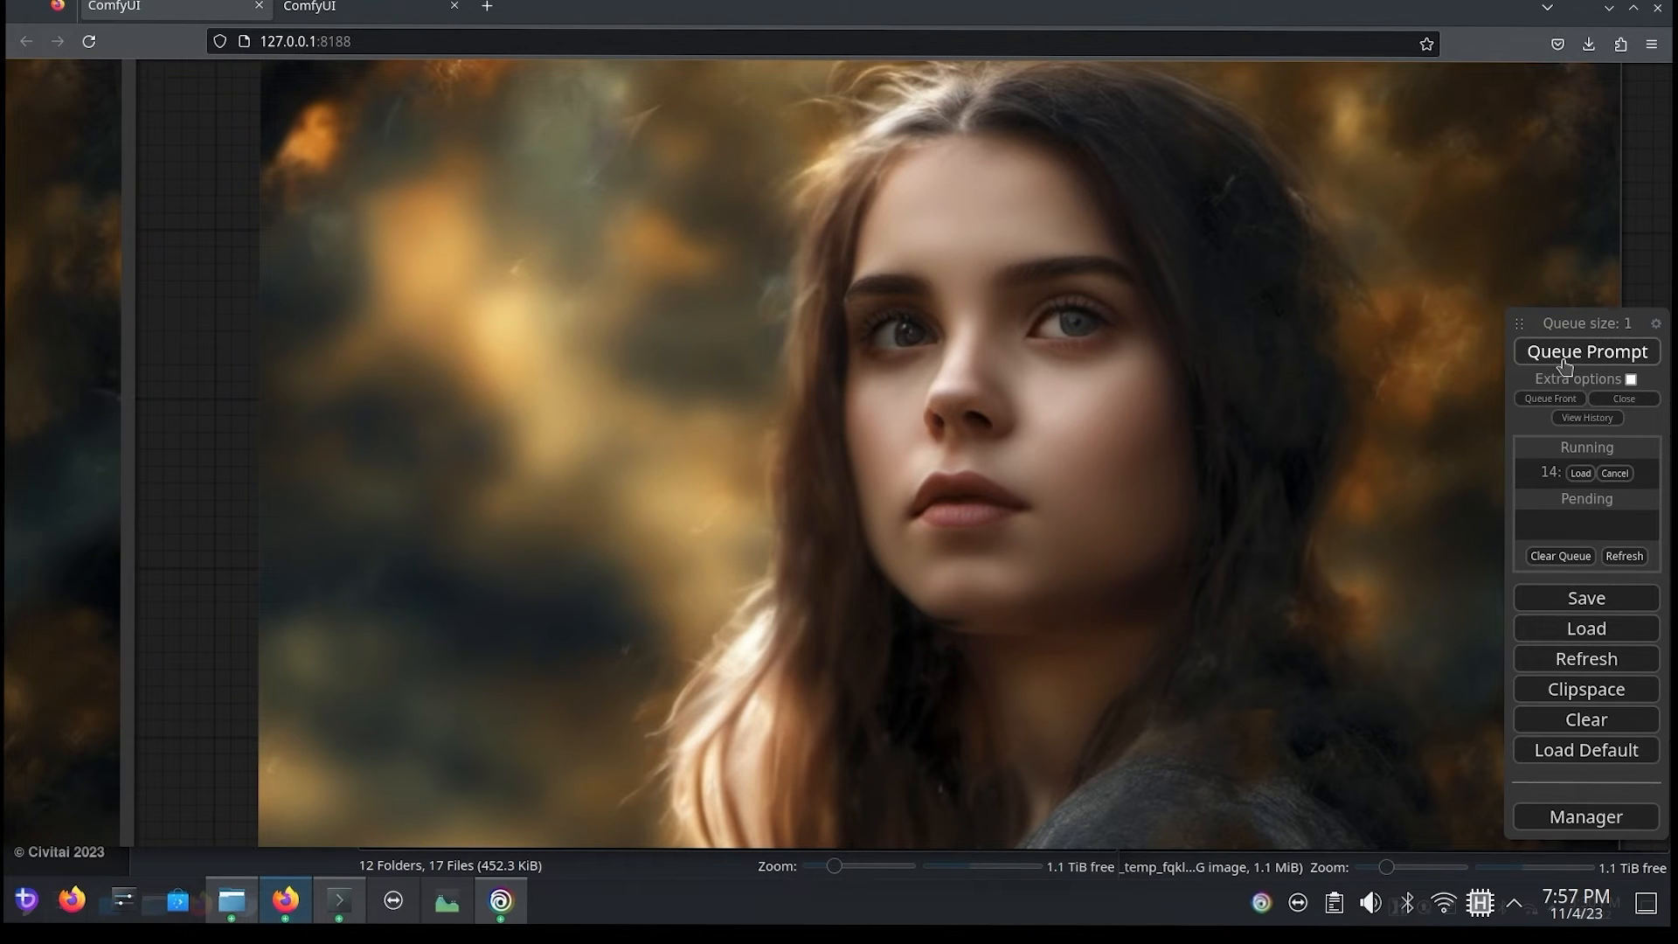
scroll(1337, 531, up, 1)
scroll(1310, 537, down, 4)
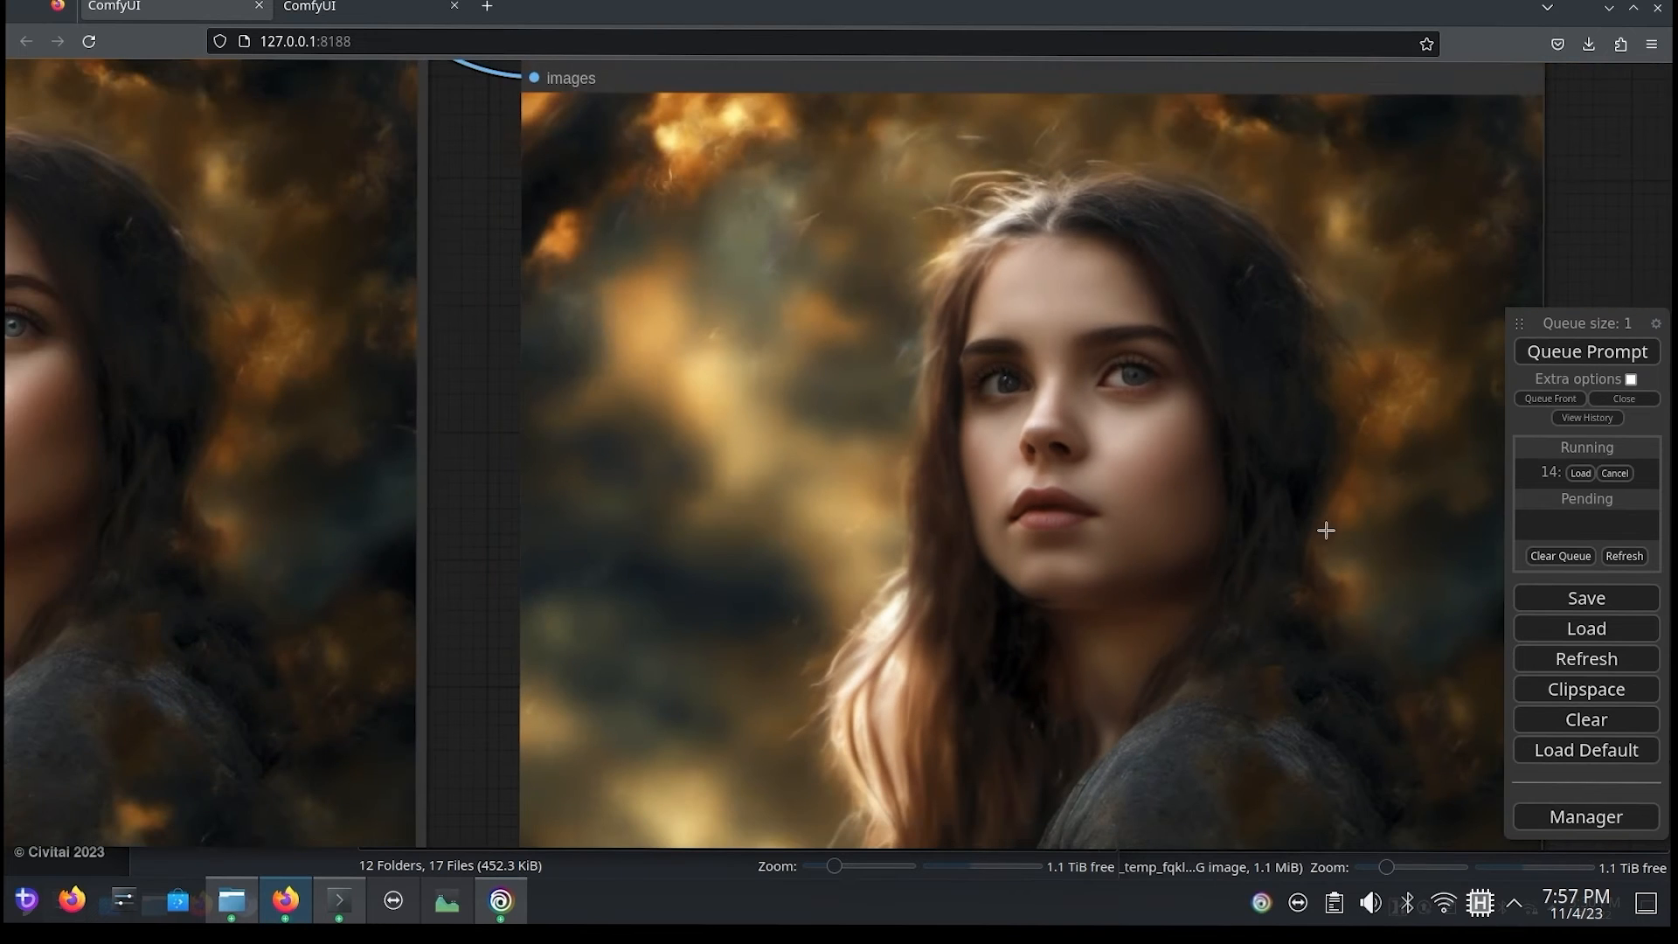
drag(506, 393, 401, 387)
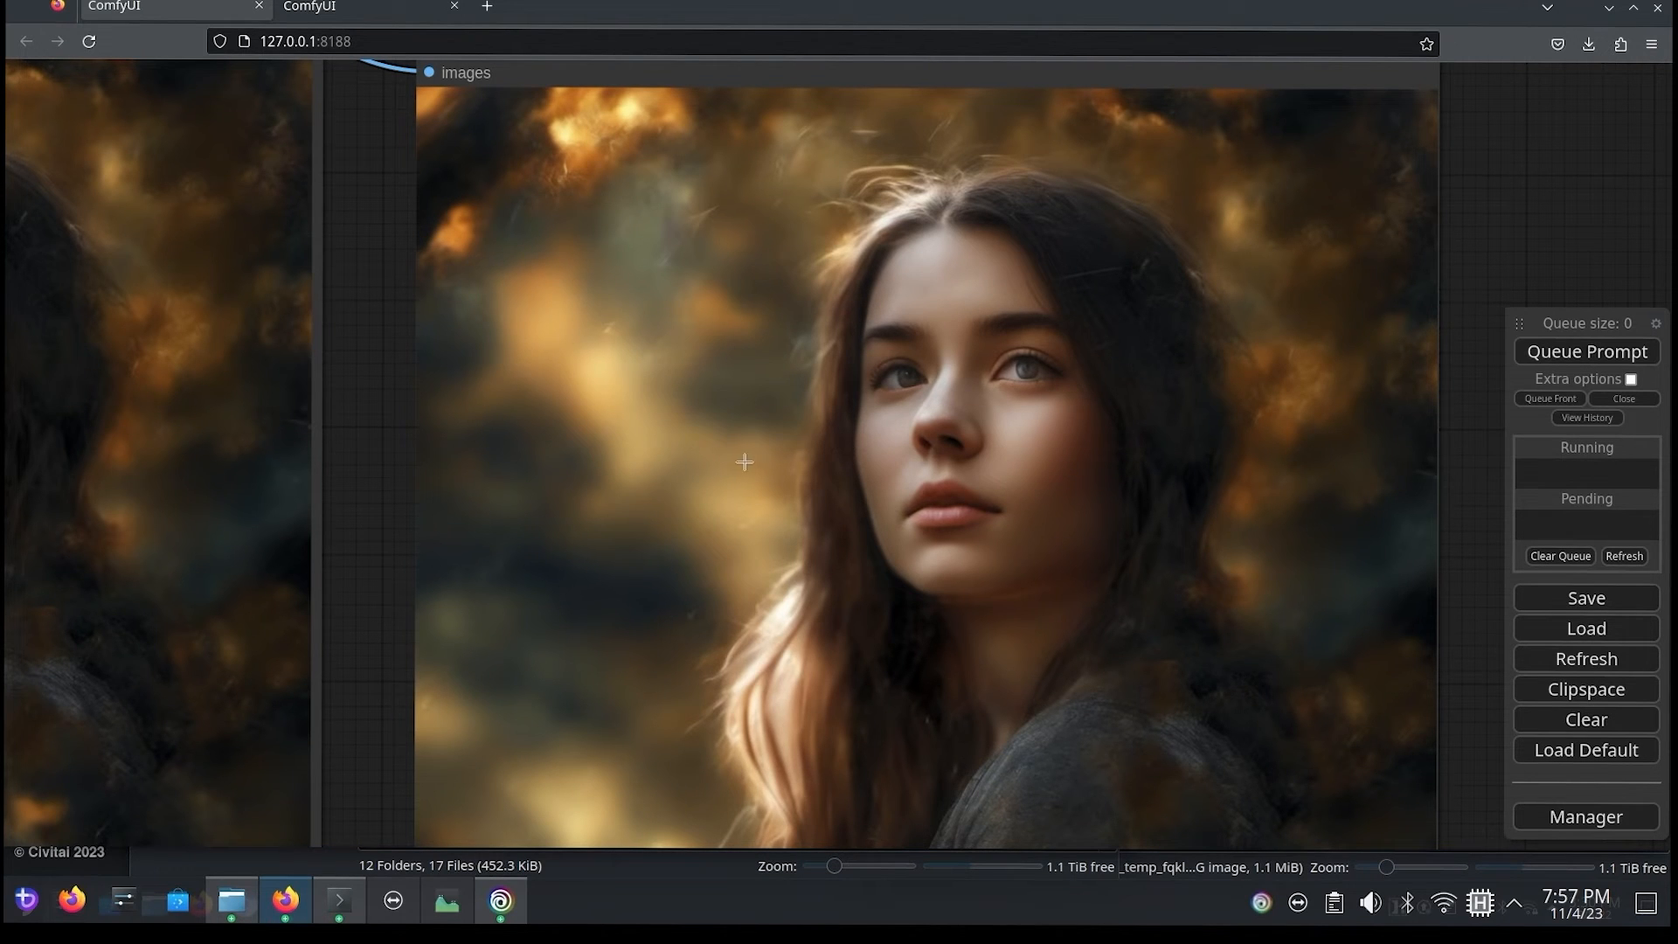
scroll(917, 417, up, 4)
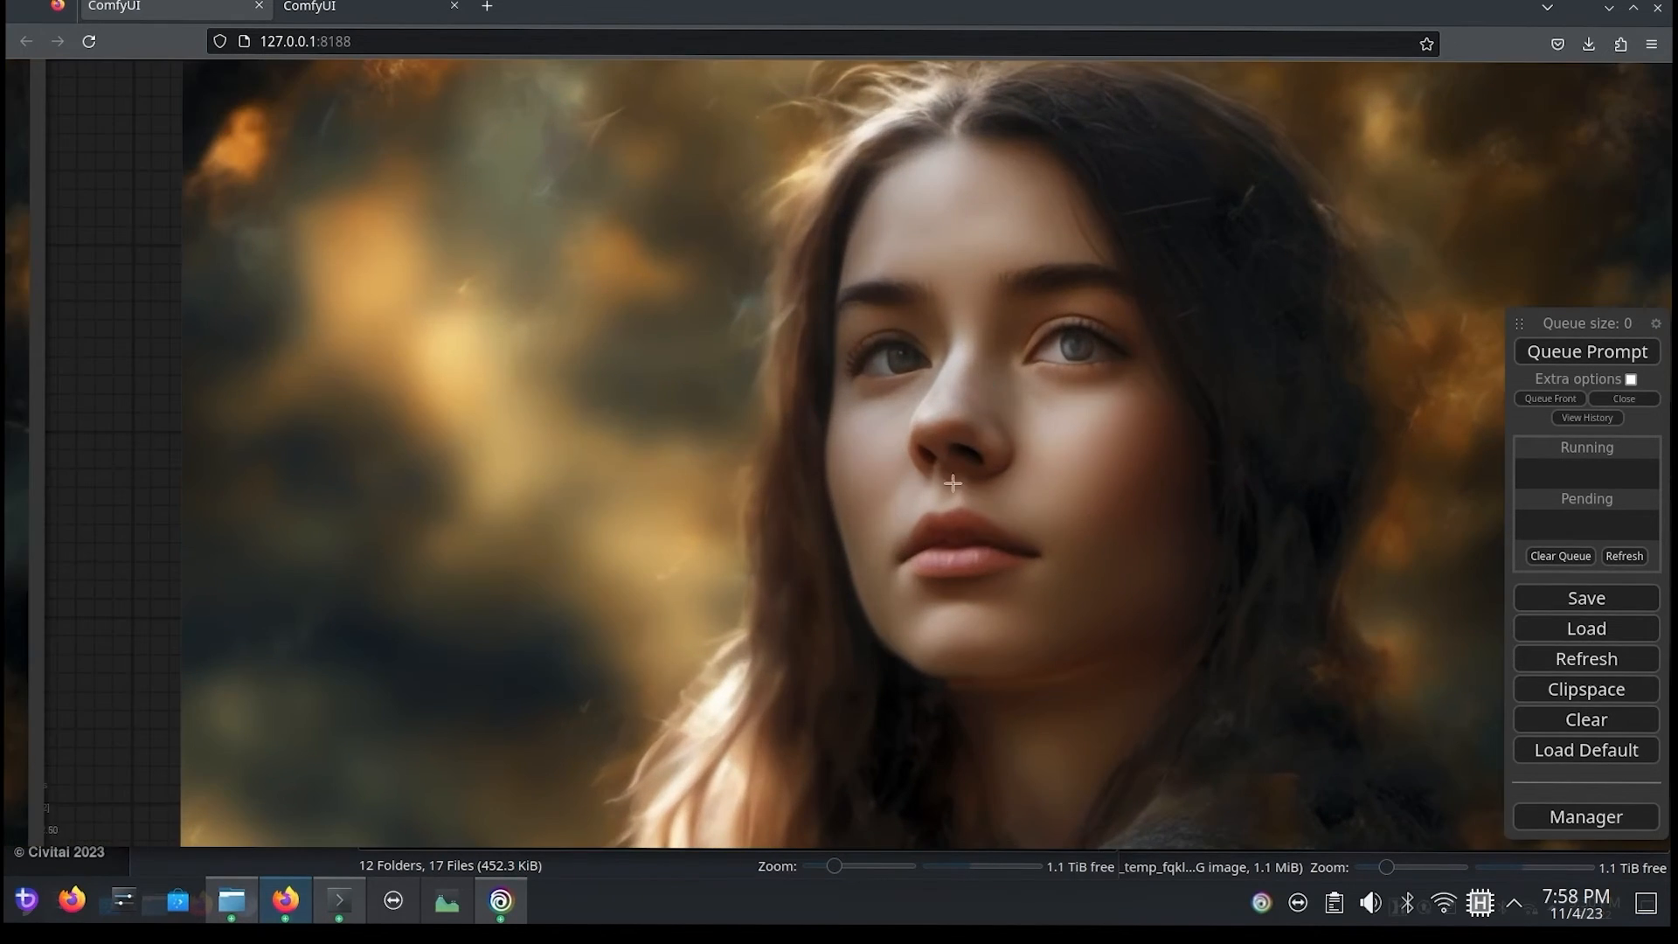
Step: Set refiner_ratio to 0.25 on the second FaceDetailer (pipe) node
drag(82, 322, 1018, 594)
scroll(160, 350, down, 7)
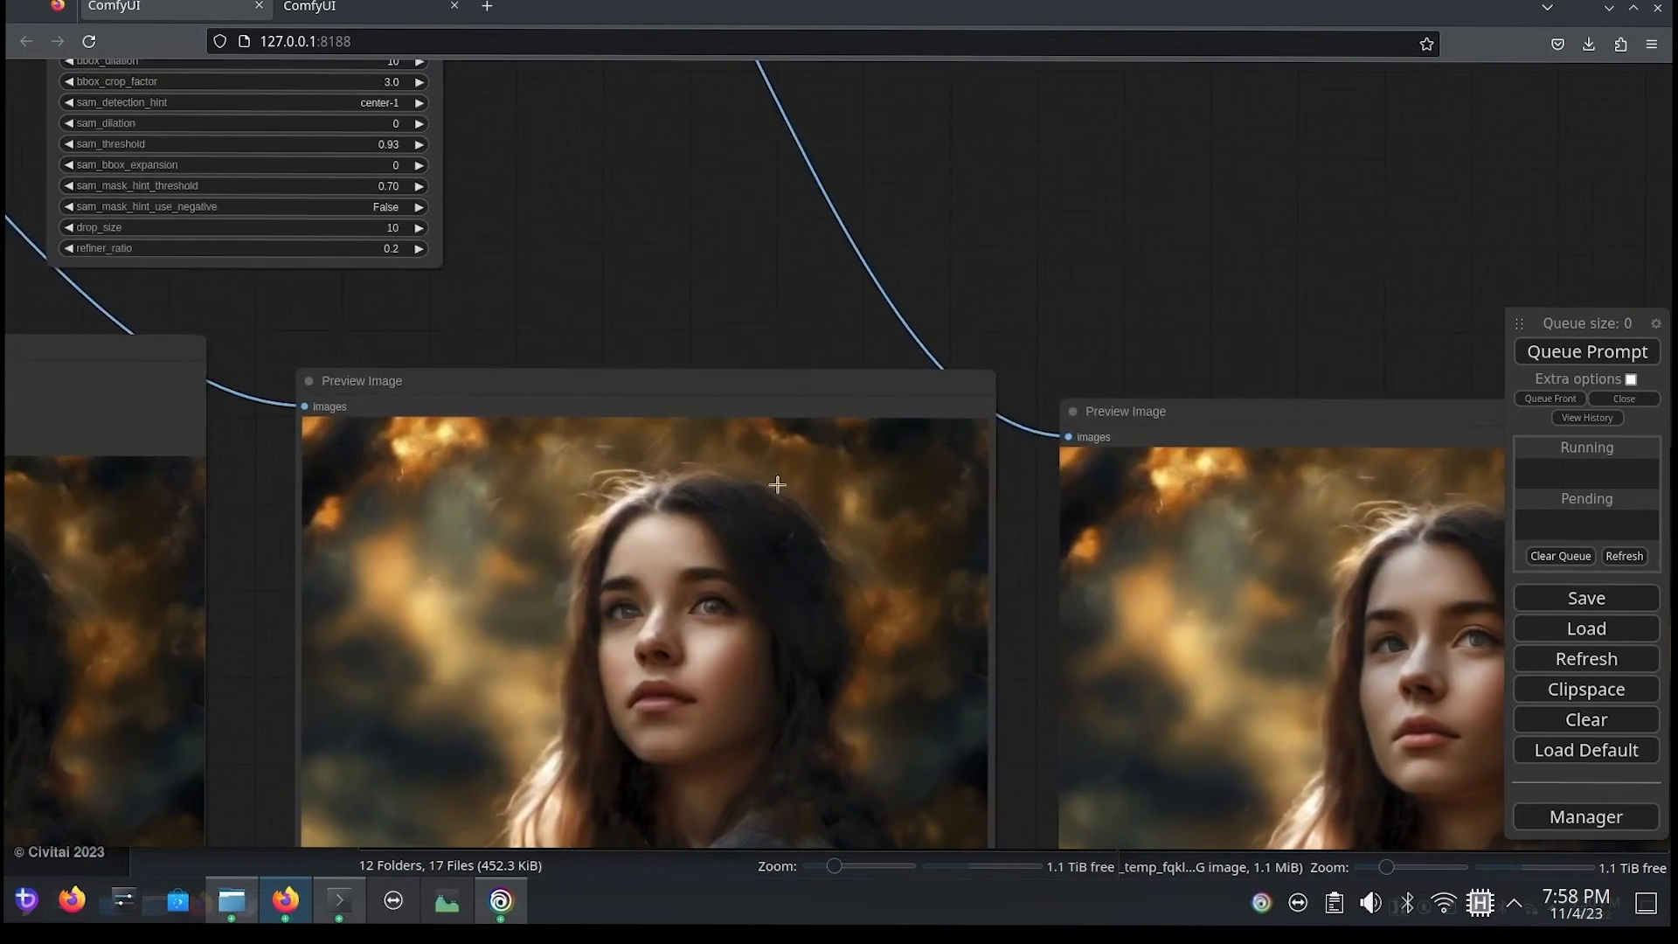
drag(511, 274, 957, 403)
scroll(699, 363, up, 4)
scroll(652, 360, up, 2)
click(872, 394)
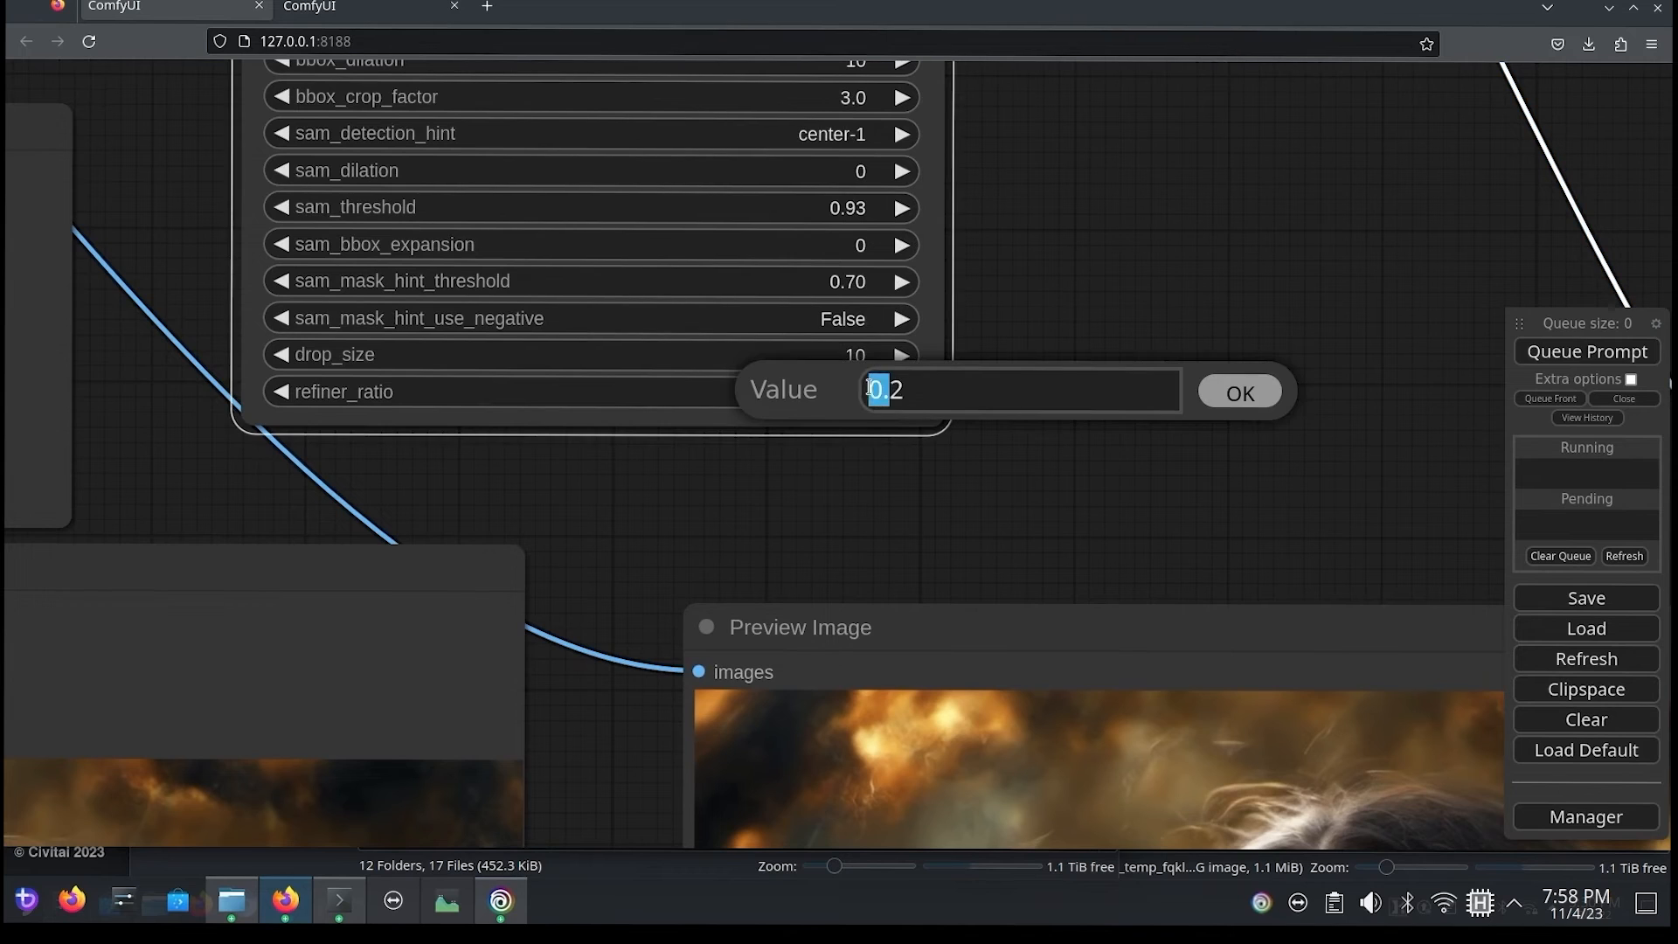
key(BackSpace)
text(.25)
click(1248, 400)
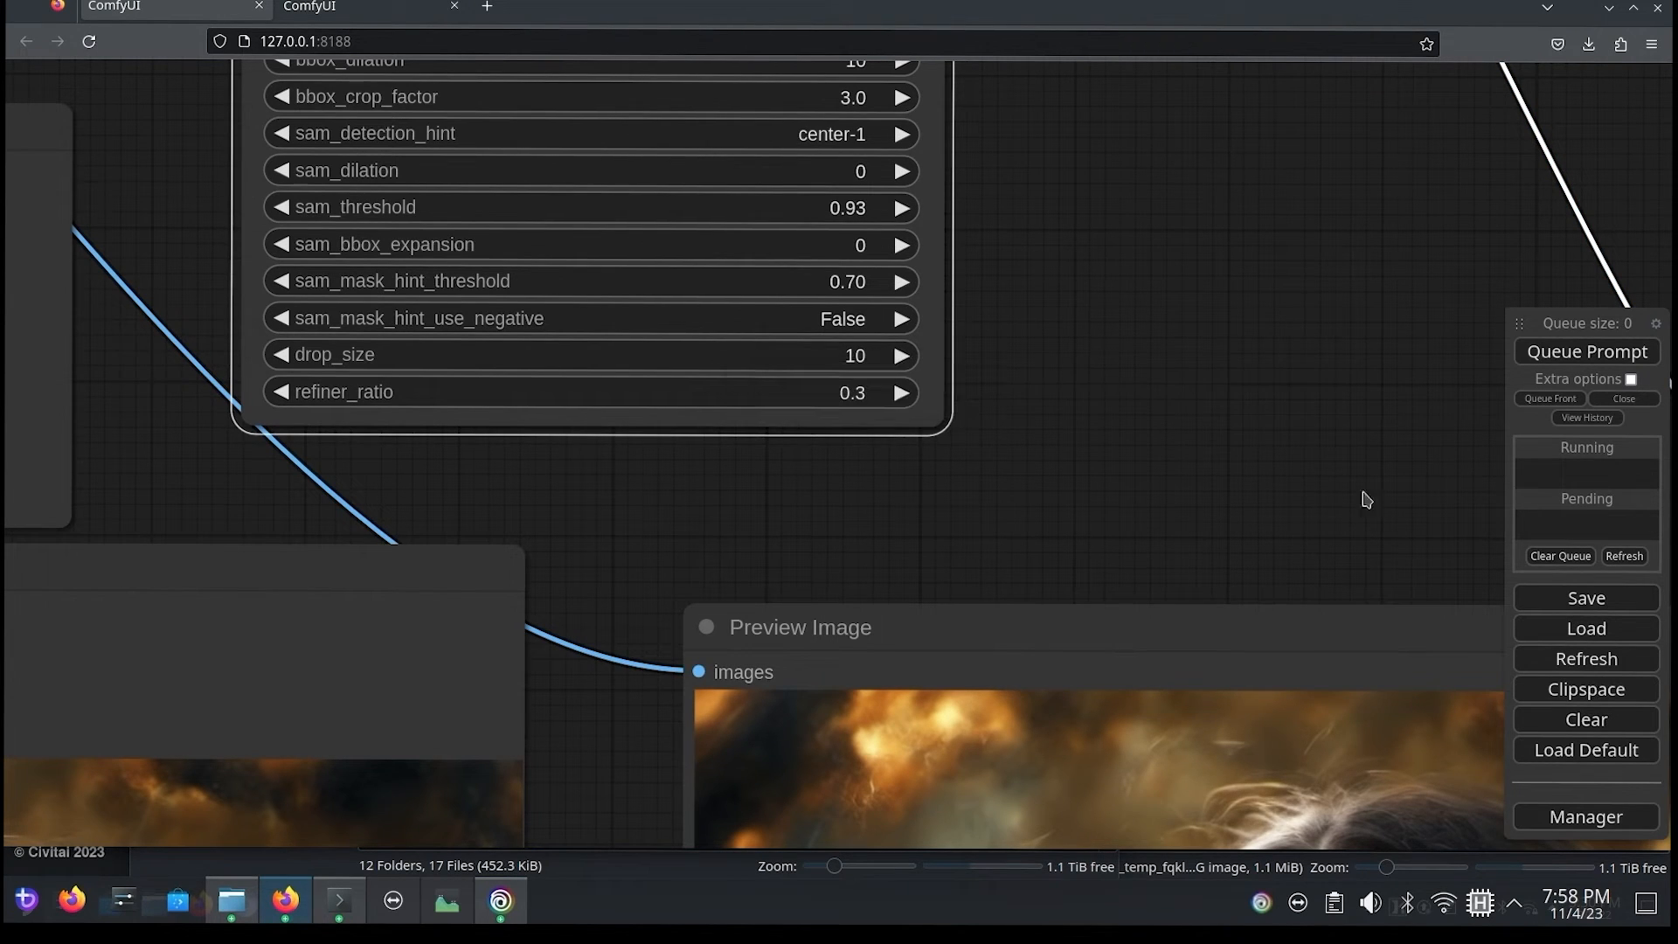
Step: Queue the prompt with the changed refiner ratio and compare the first- and second-pass preview images side by side
drag(1110, 389, 499, 335)
drag(1363, 420, 806, 205)
drag(1277, 288, 809, 113)
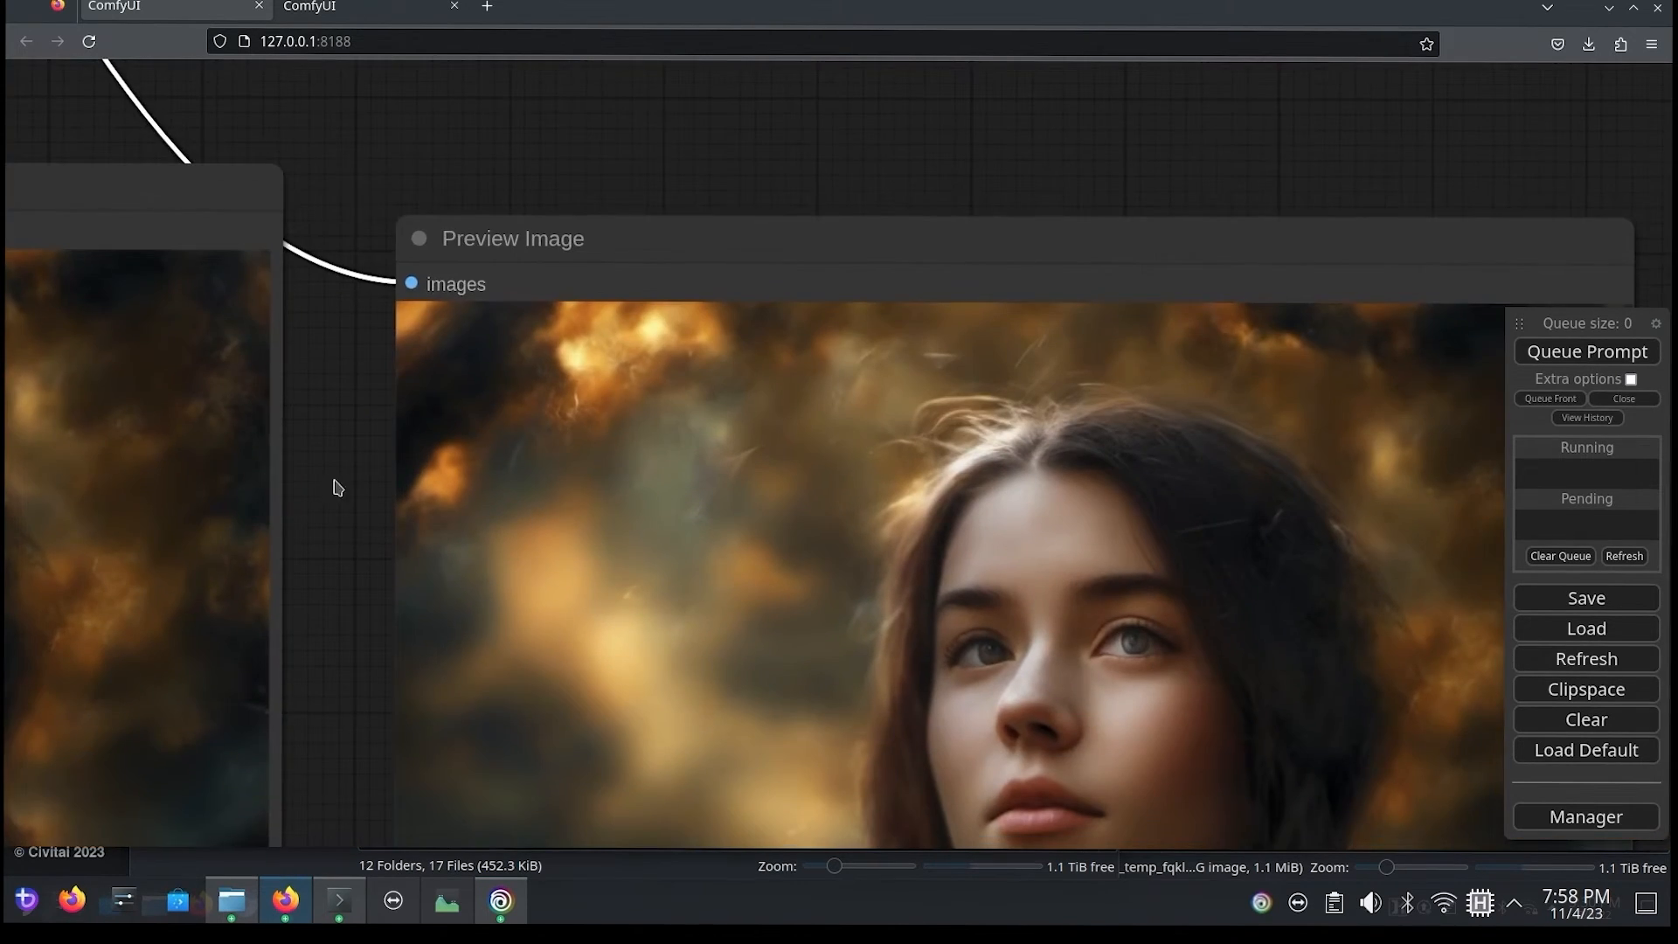
drag(318, 488, 326, 185)
click(1643, 353)
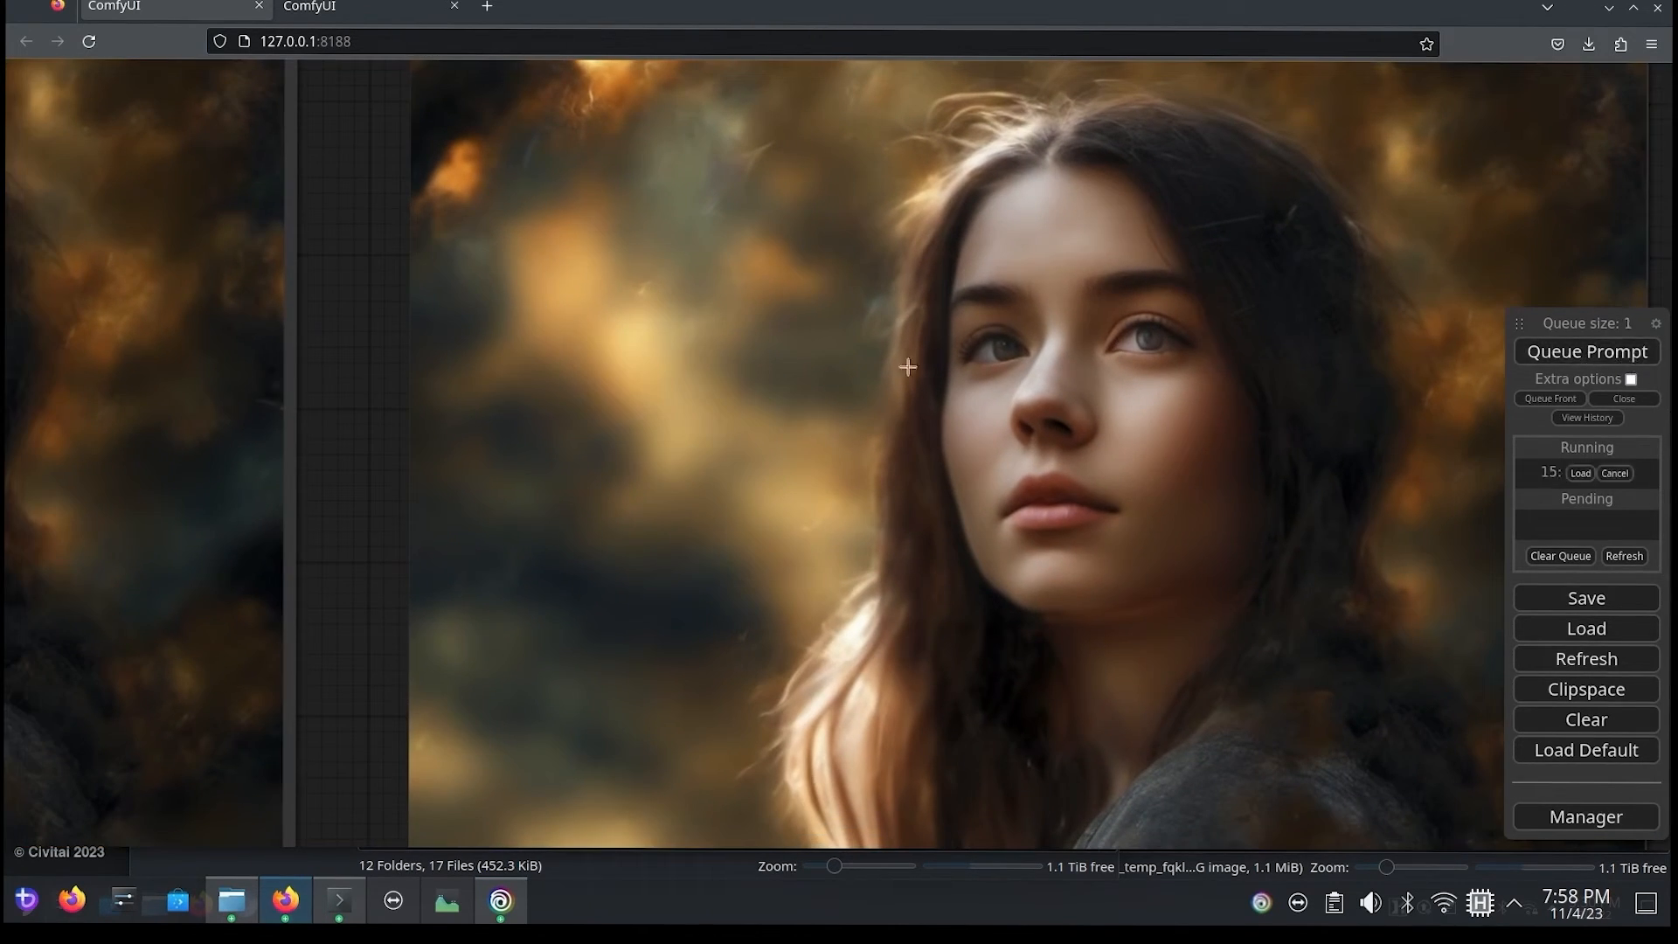
scroll(412, 449, down, 2)
drag(370, 447, 692, 414)
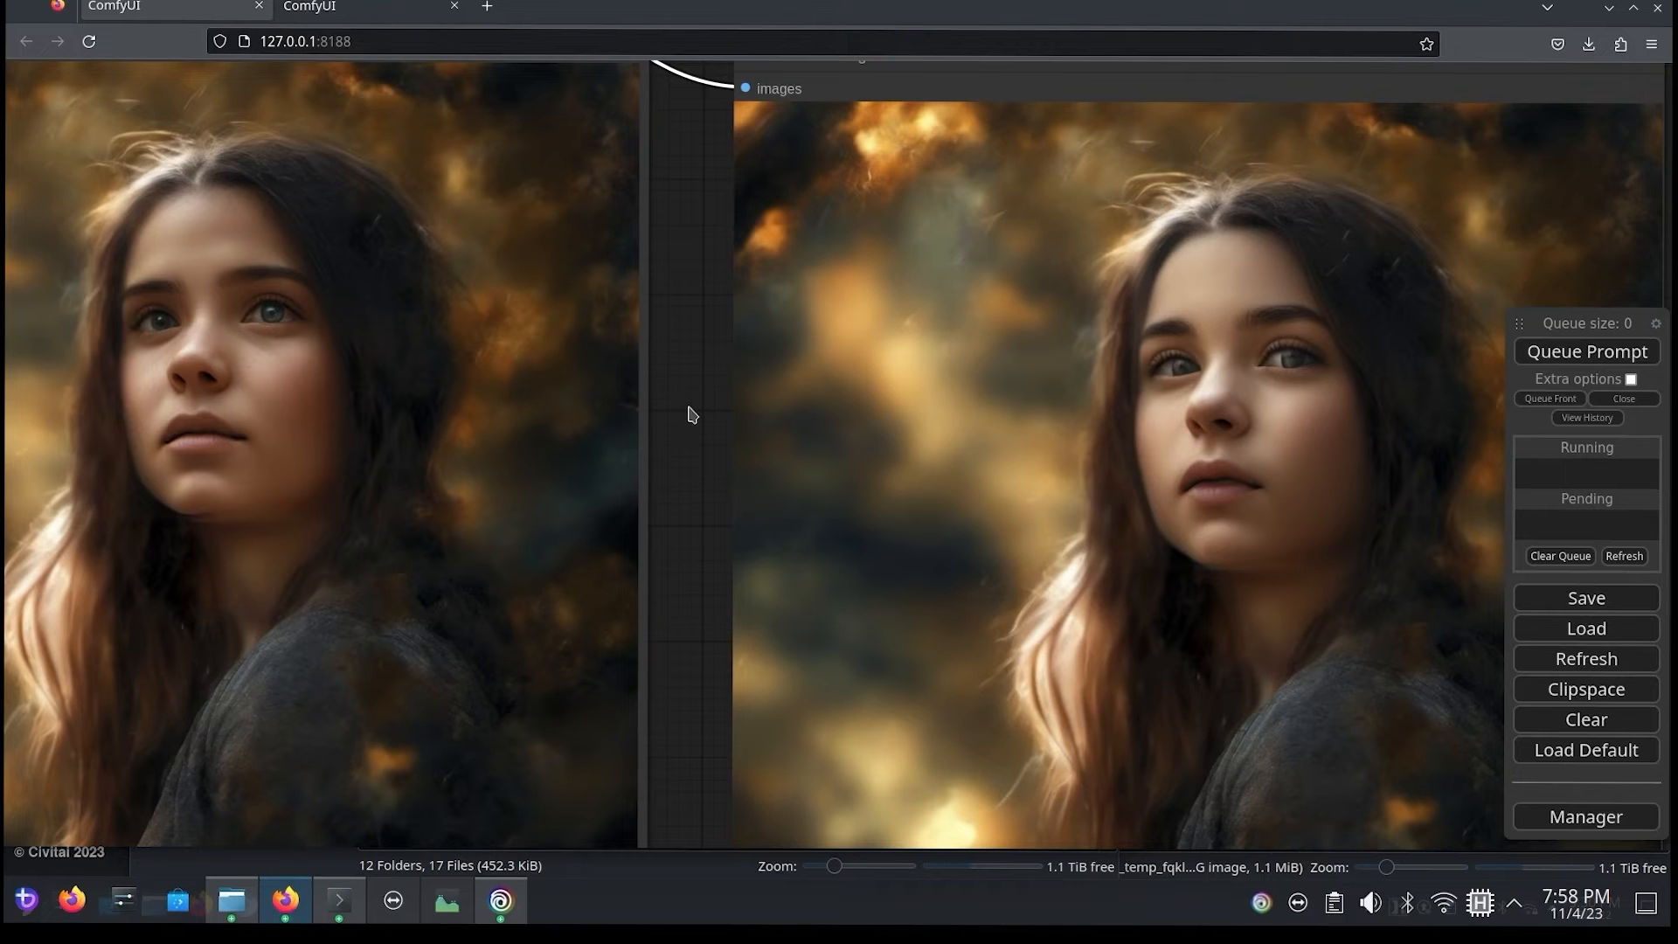
Step: Add a Load Checkpoint node above the ToBasicPipe nodes and choose the dreamshaperXL10_alpha2Xl10.safetensors checkpoint
scroll(693, 414, down, 10)
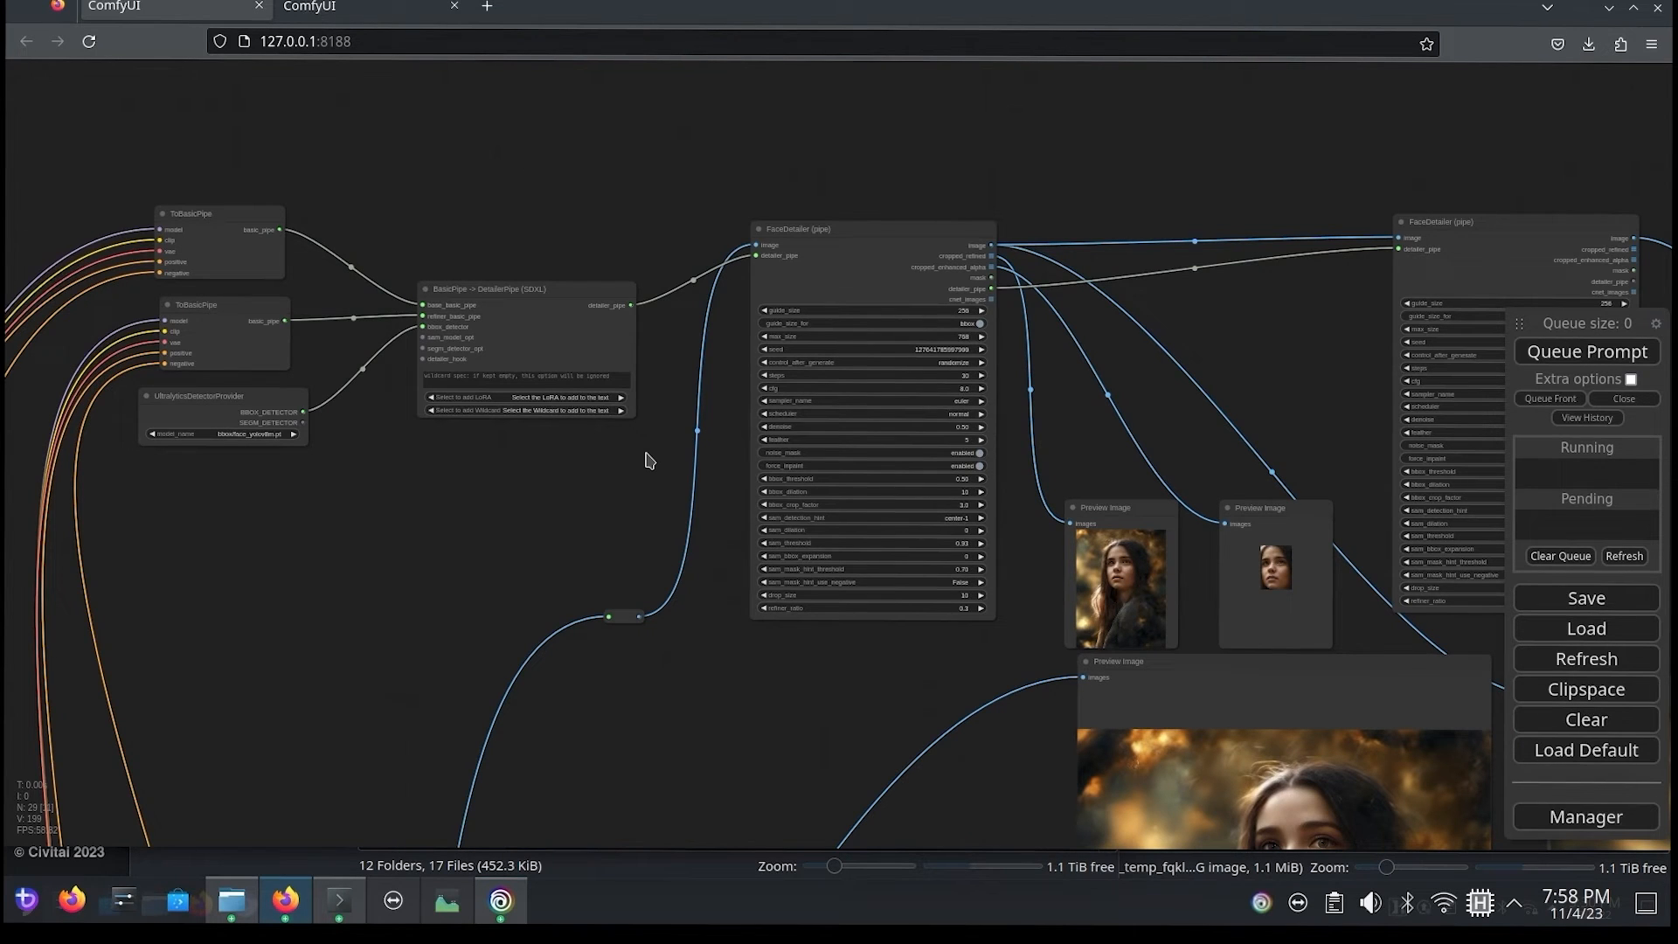
scroll(643, 262, up, 6)
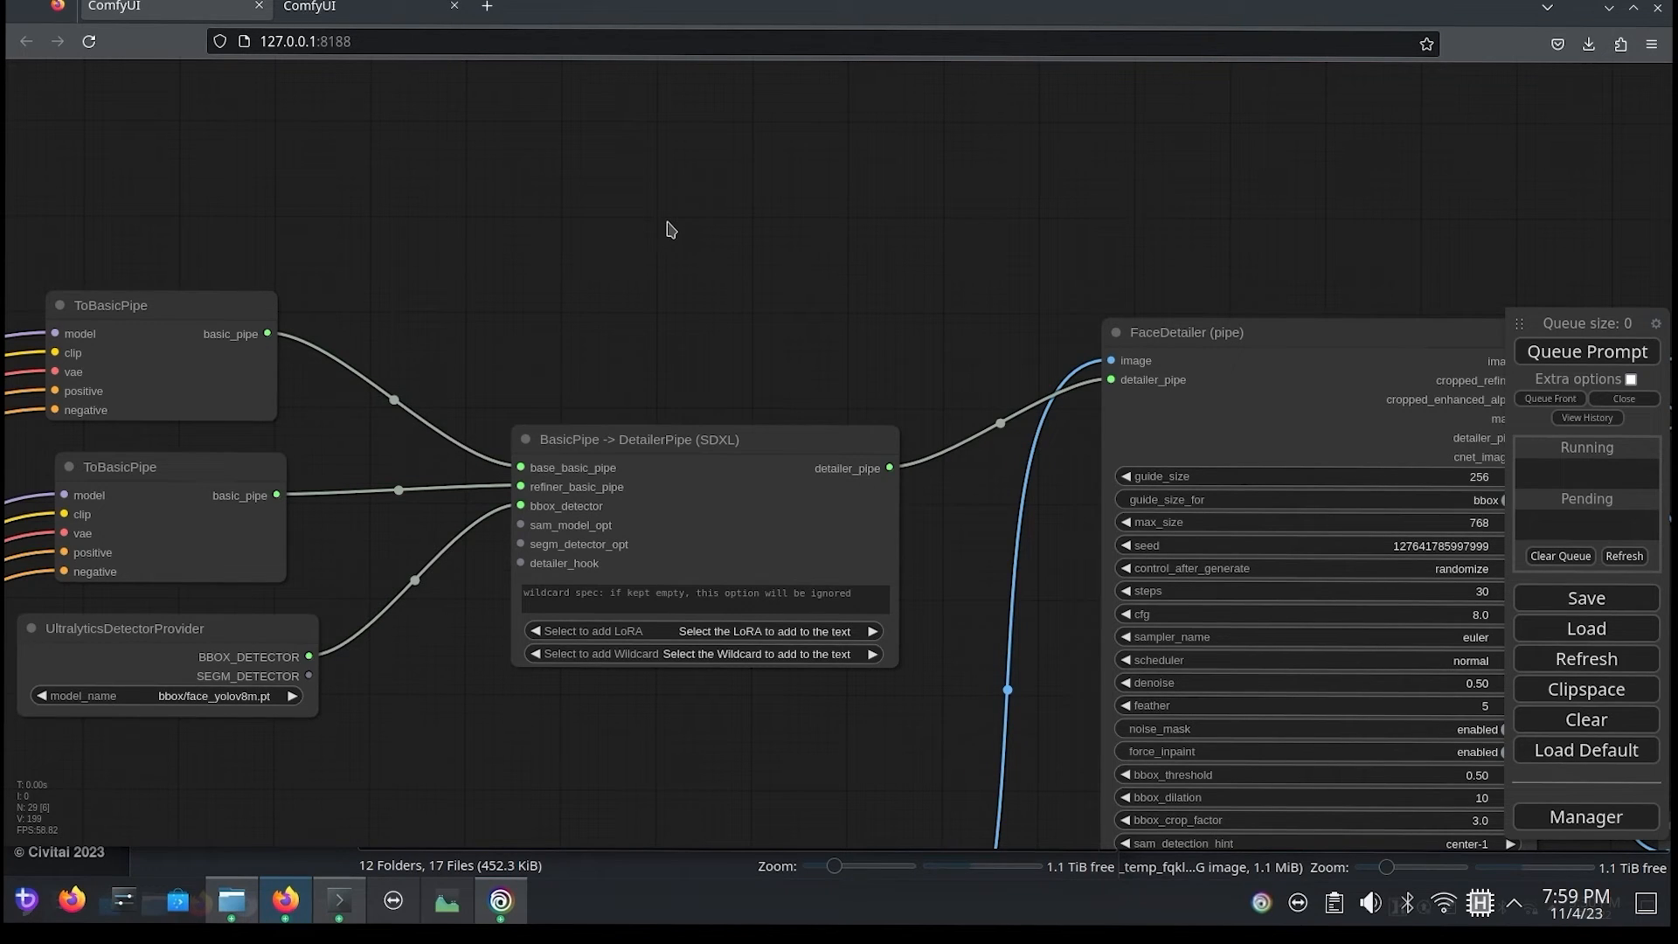
double_click(490, 106)
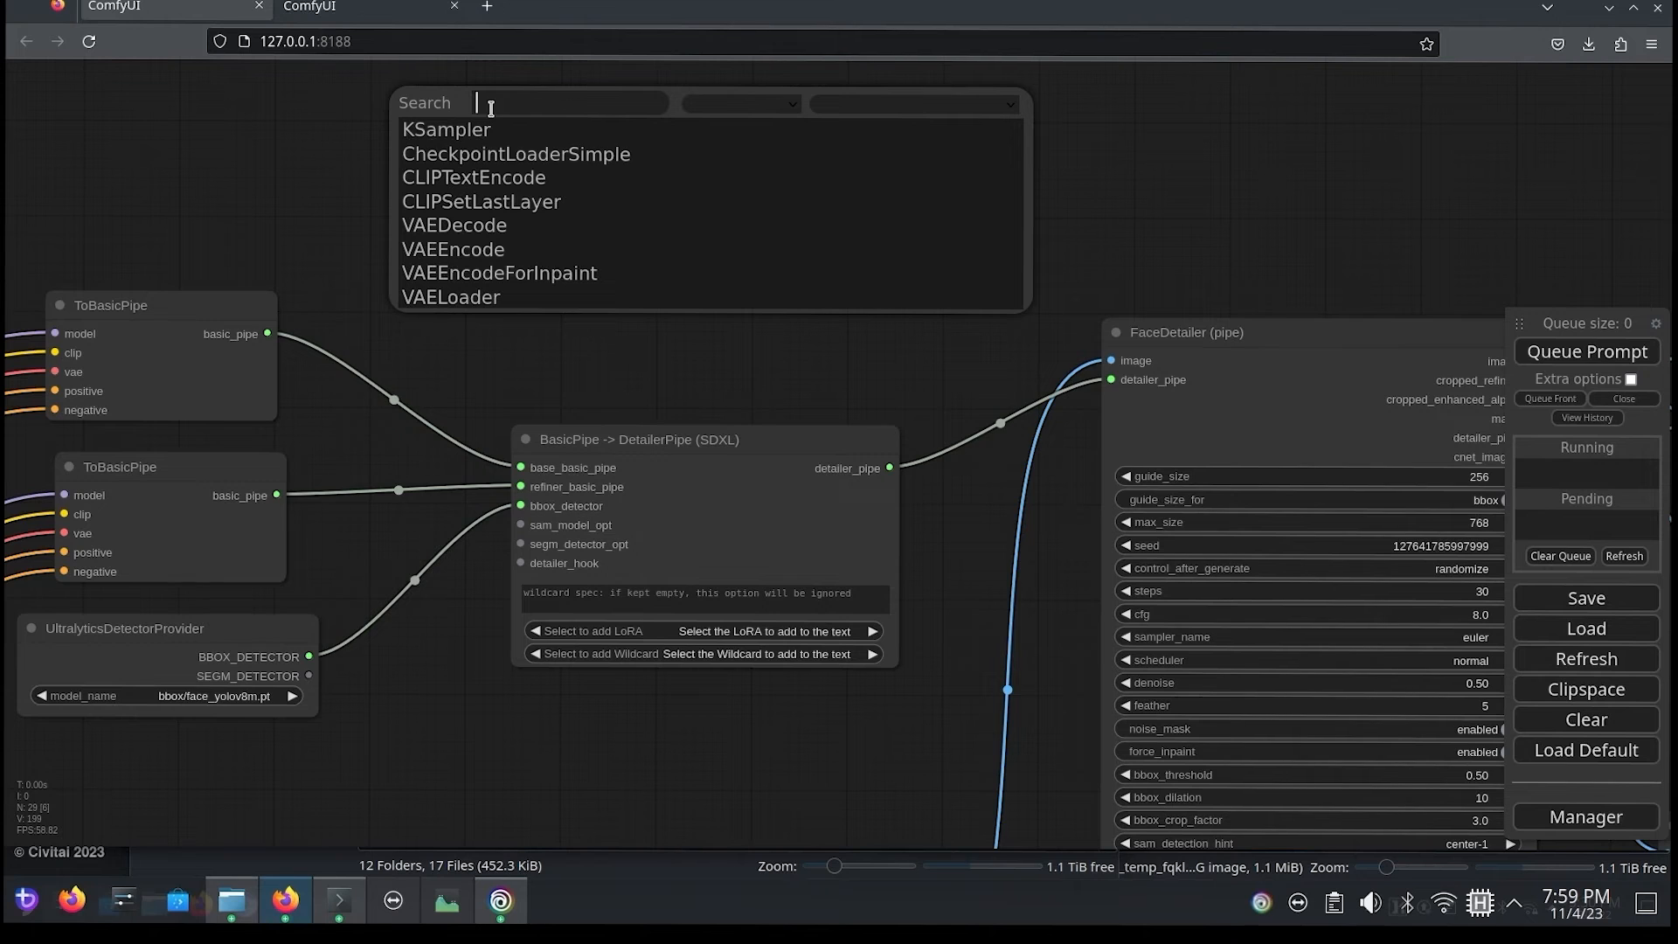
click(515, 154)
drag(570, 104, 330, 122)
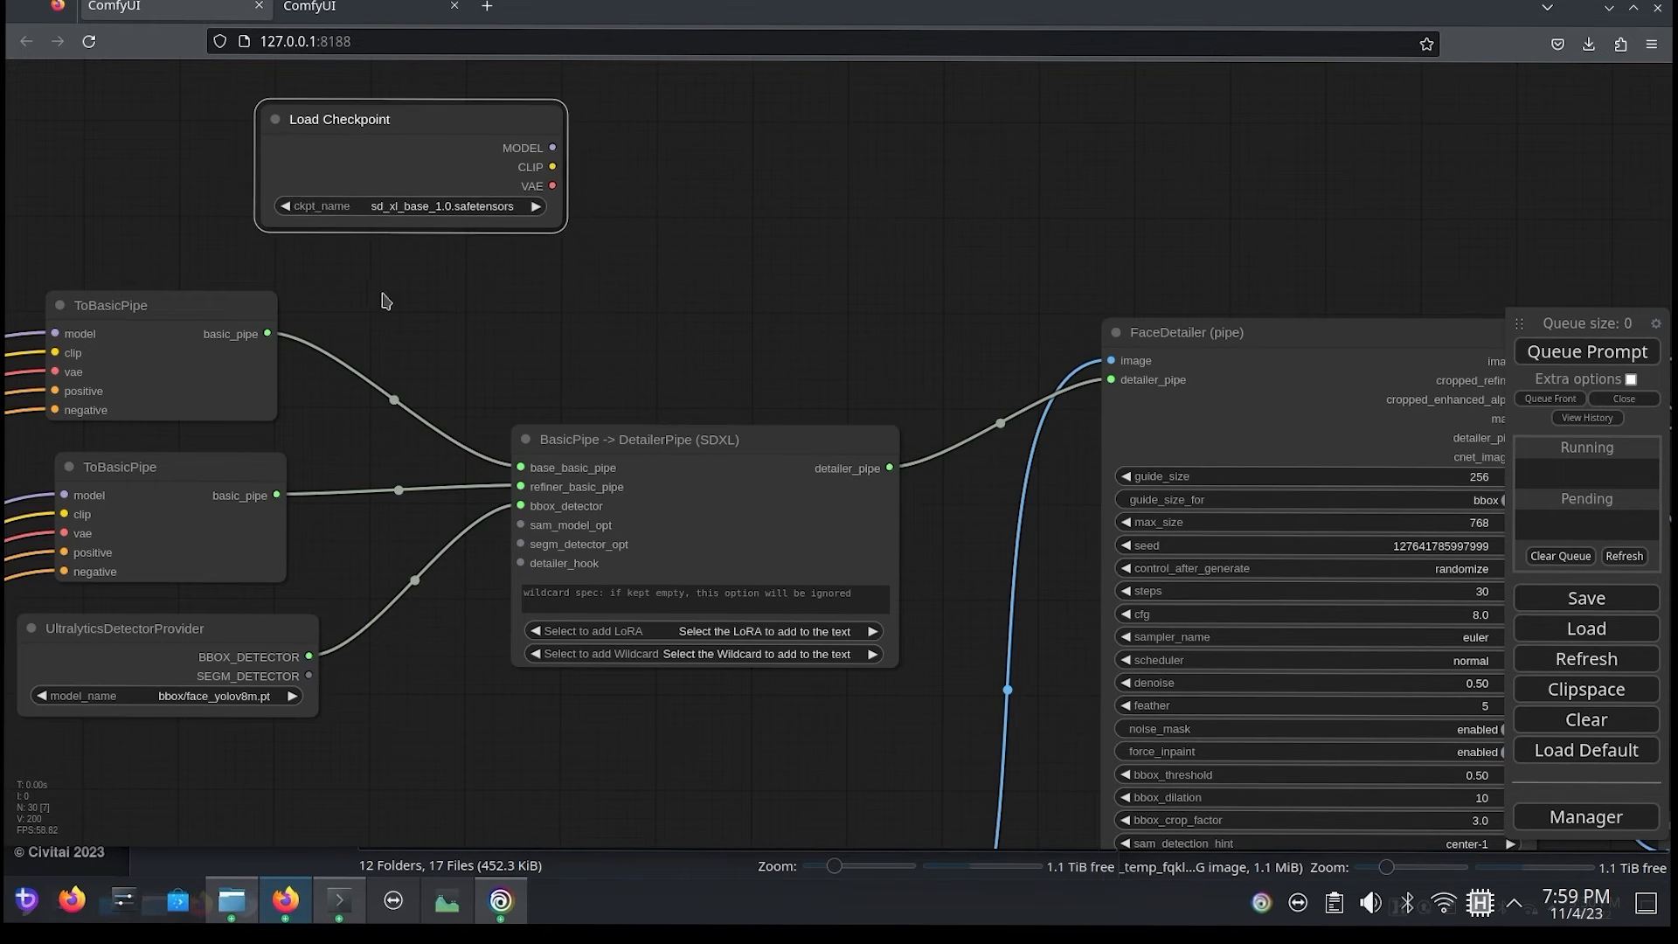
click(440, 202)
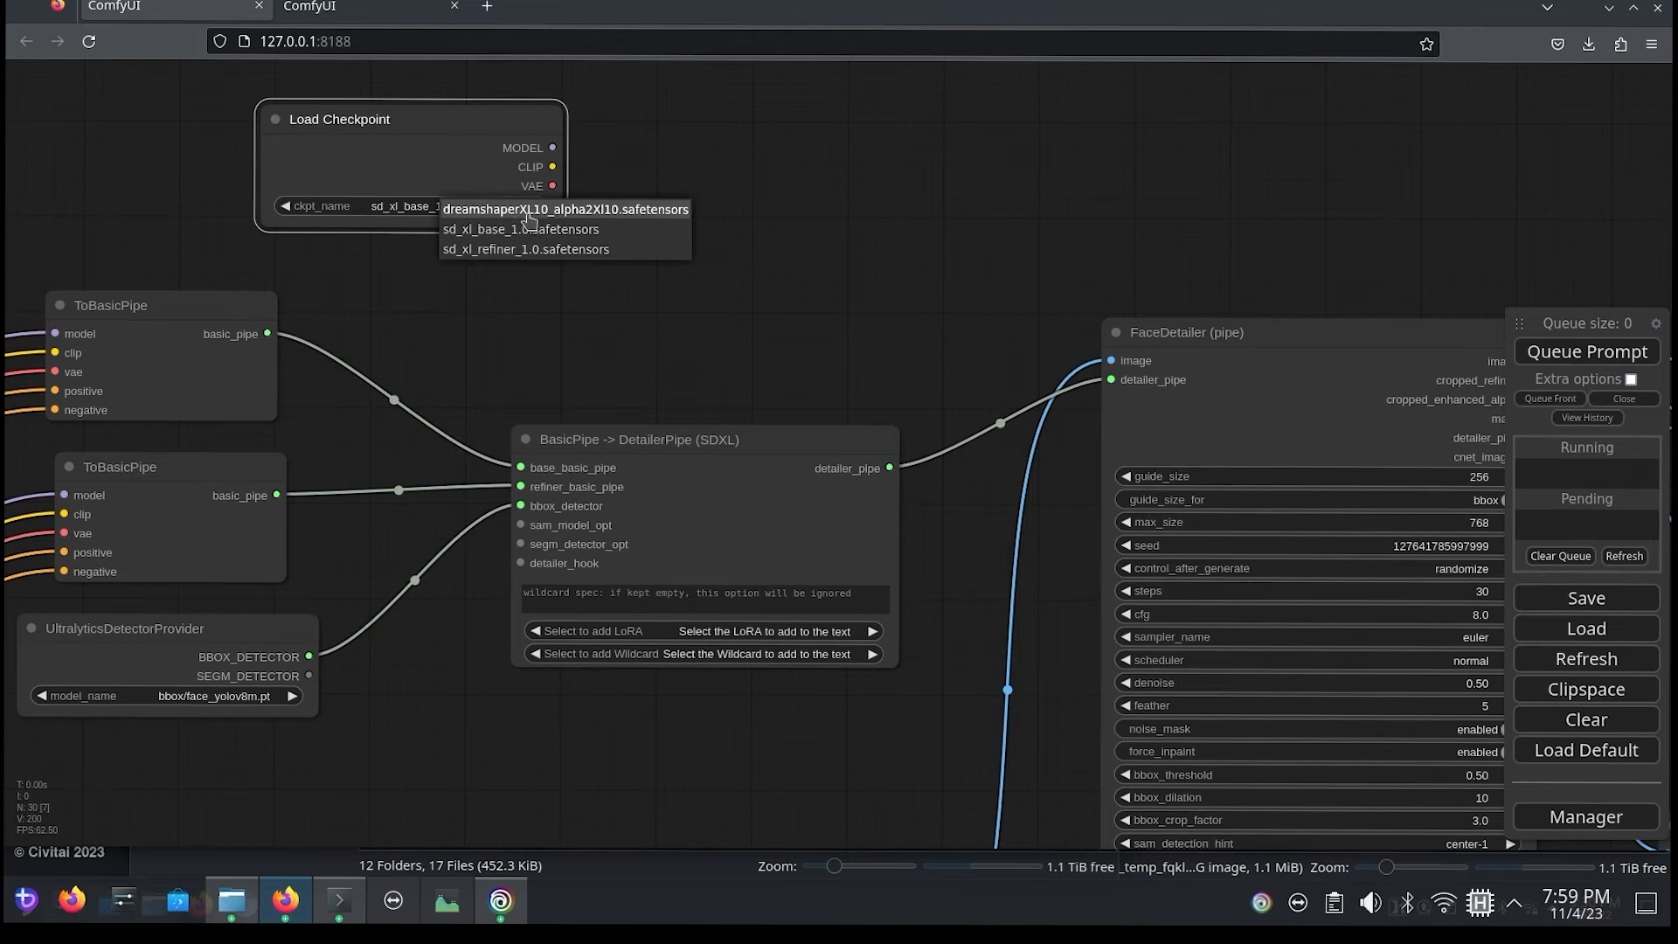
click(534, 212)
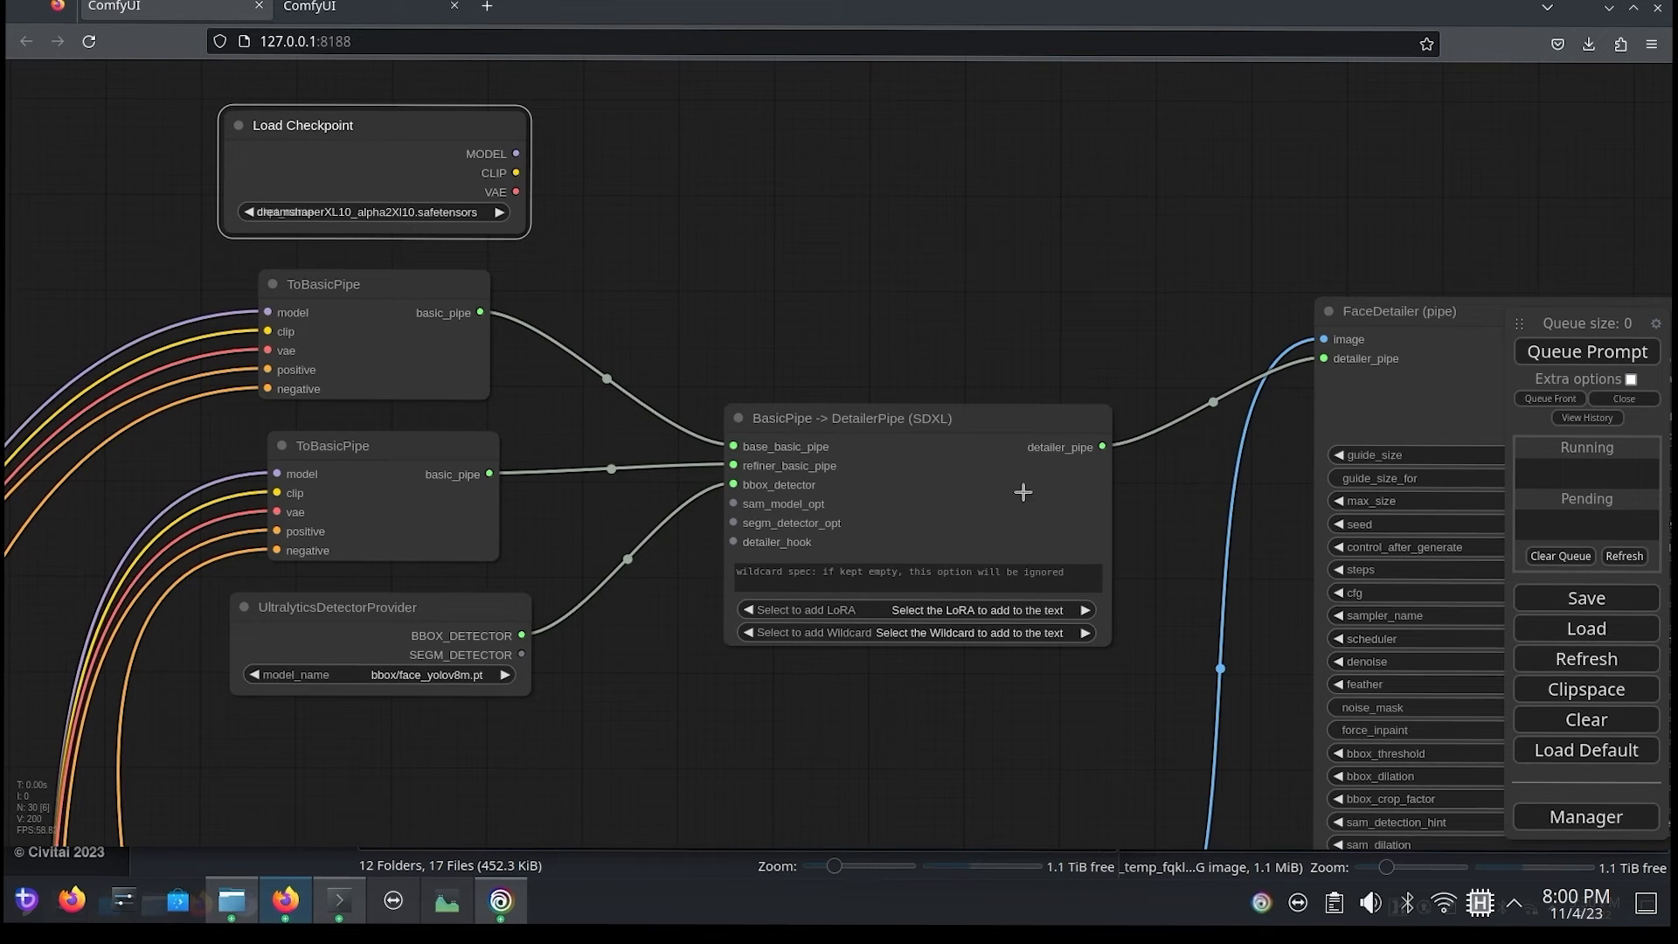
Step: Delete the BasicPipe -> DetailerPipe (SDXL) node and connect the new checkpoint's model, clip and vae to the upper ToBasicPipe node
click(878, 461)
key(Delete)
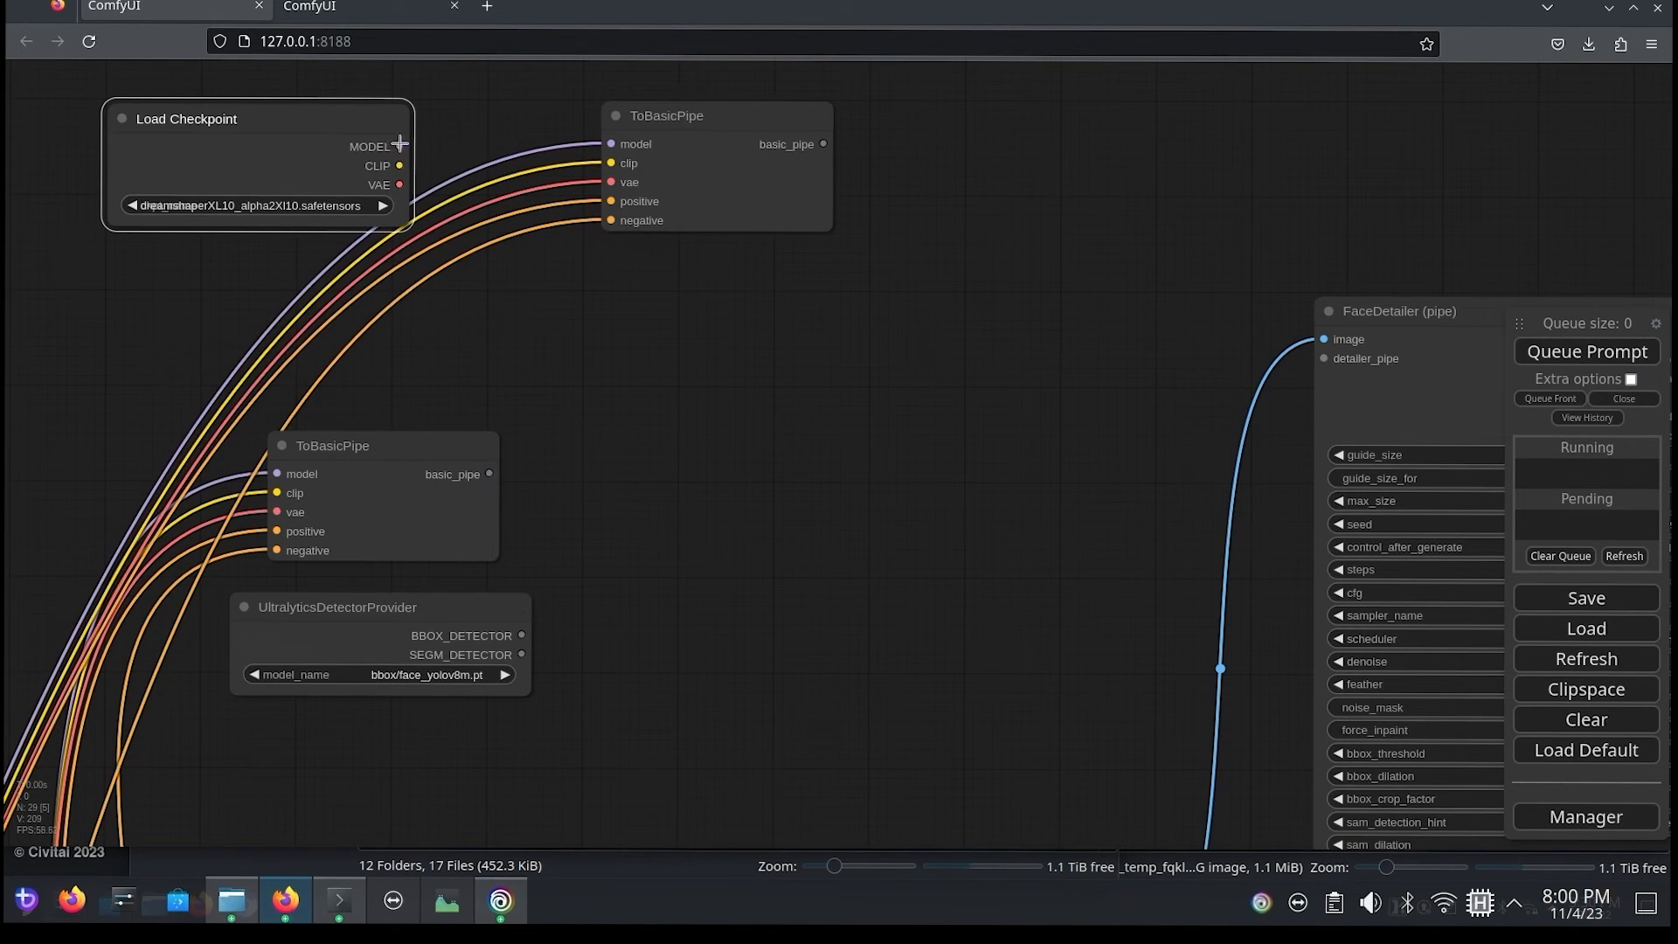
drag(400, 143, 611, 163)
drag(399, 185, 611, 182)
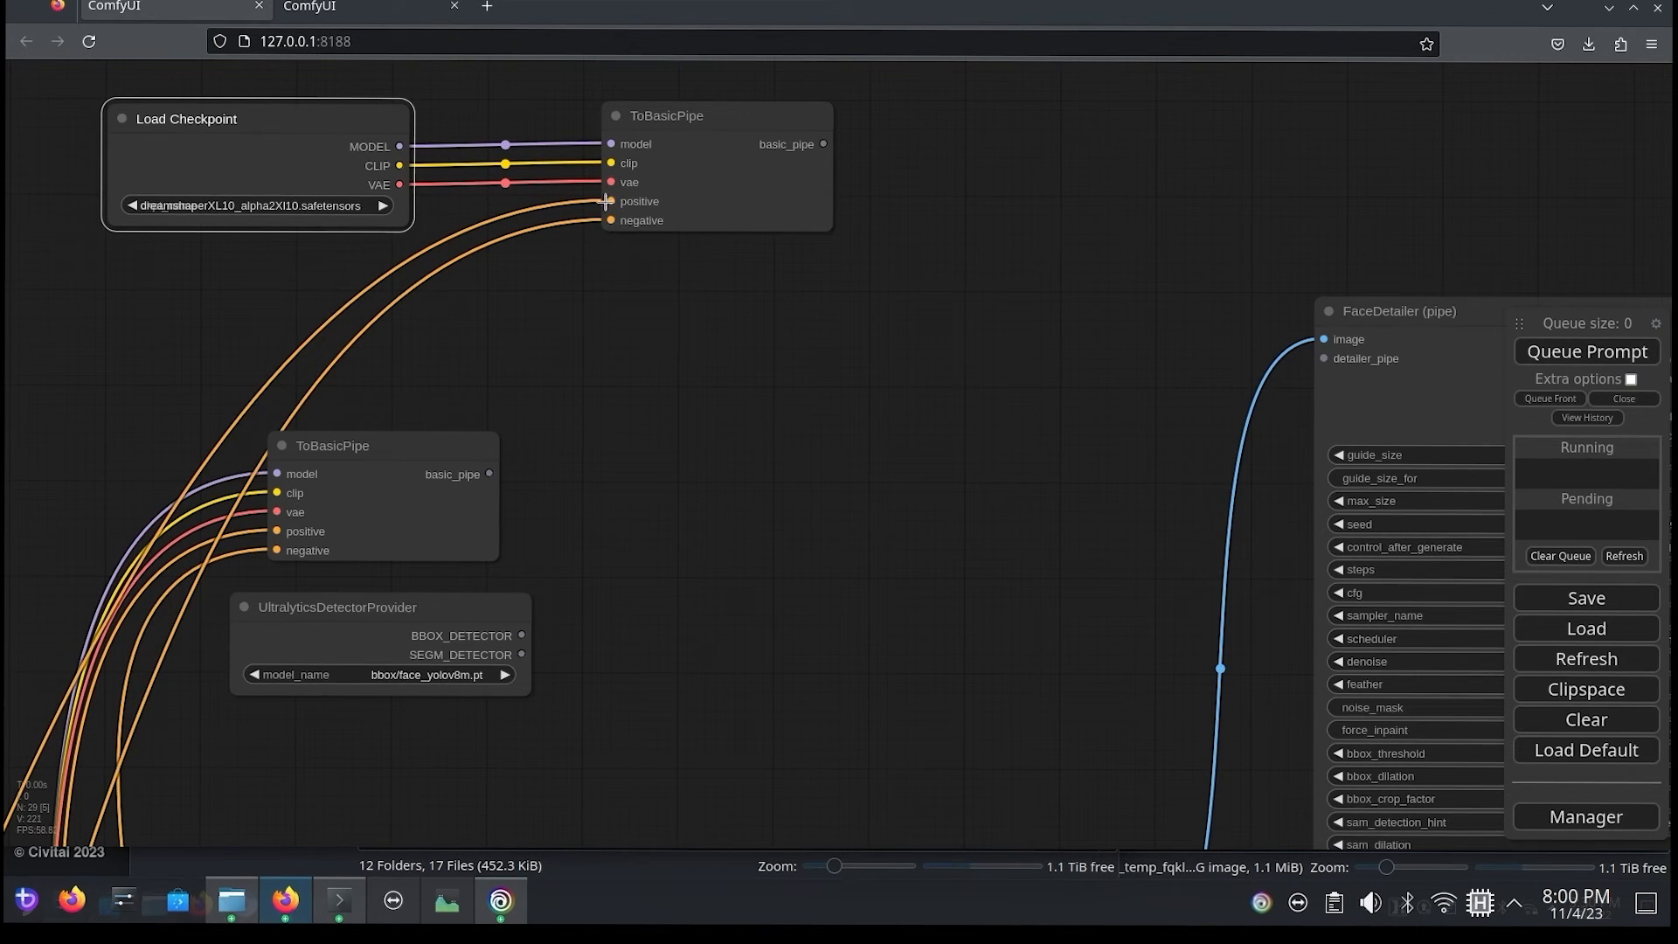
Step: Clone the green CLIPTextEncodeSDXL node in the base model group and place the copy above the positive prompt Primitive nodes
drag(63, 511, 577, 13)
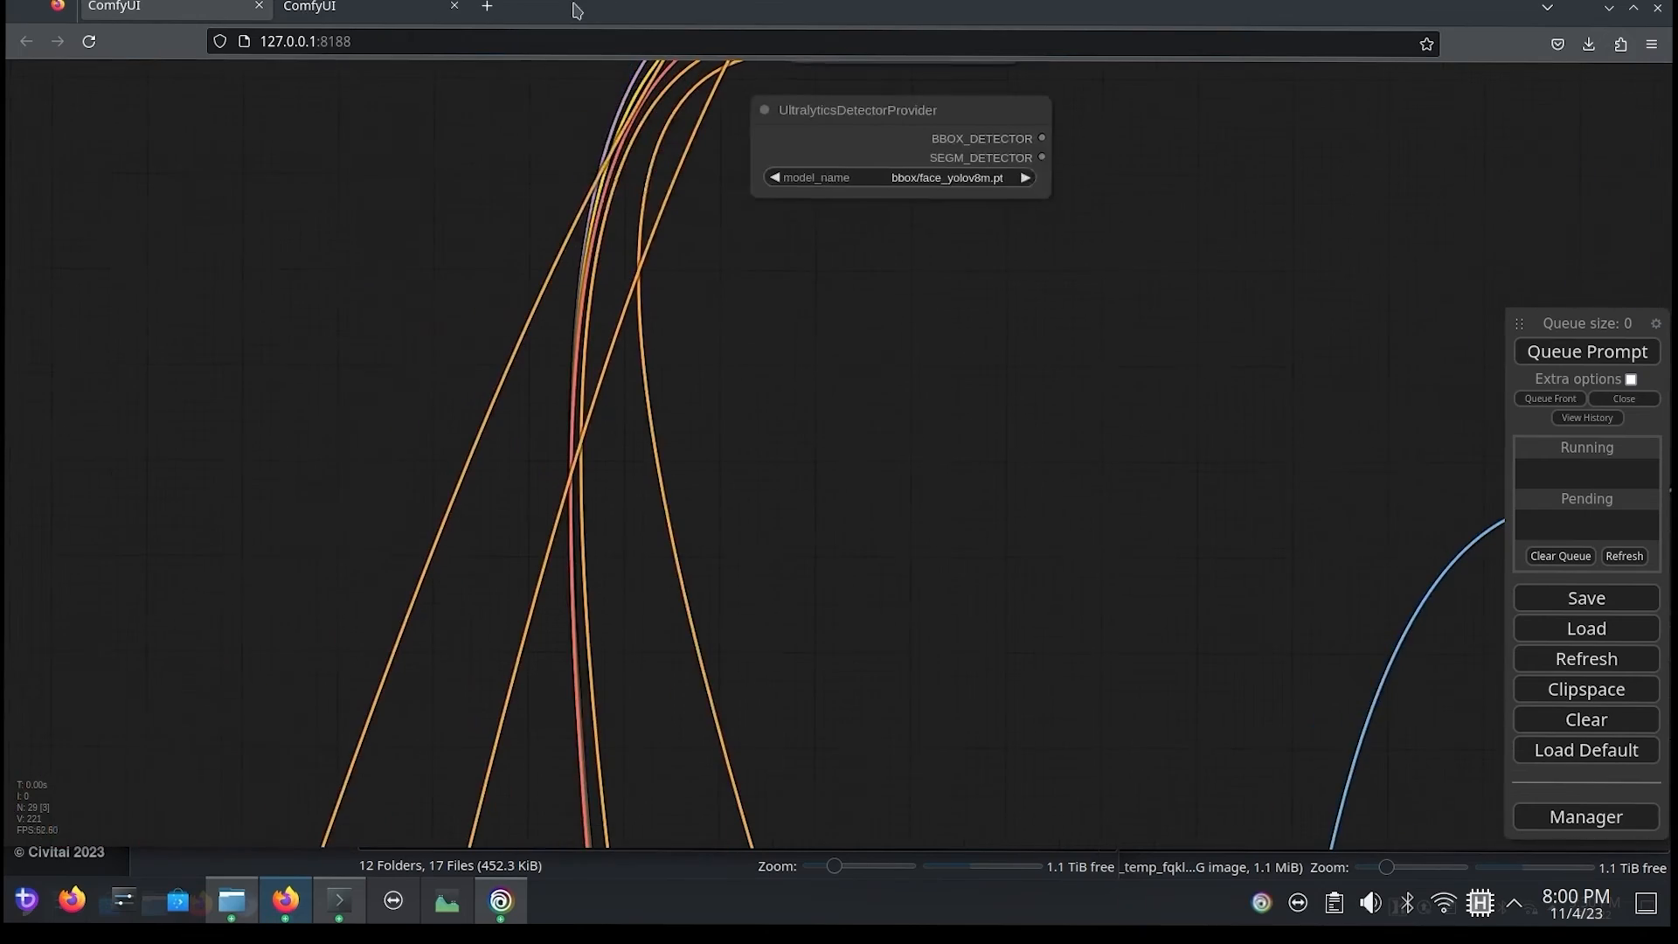
drag(159, 743, 386, 323)
drag(210, 743, 403, 292)
drag(352, 429, 515, 179)
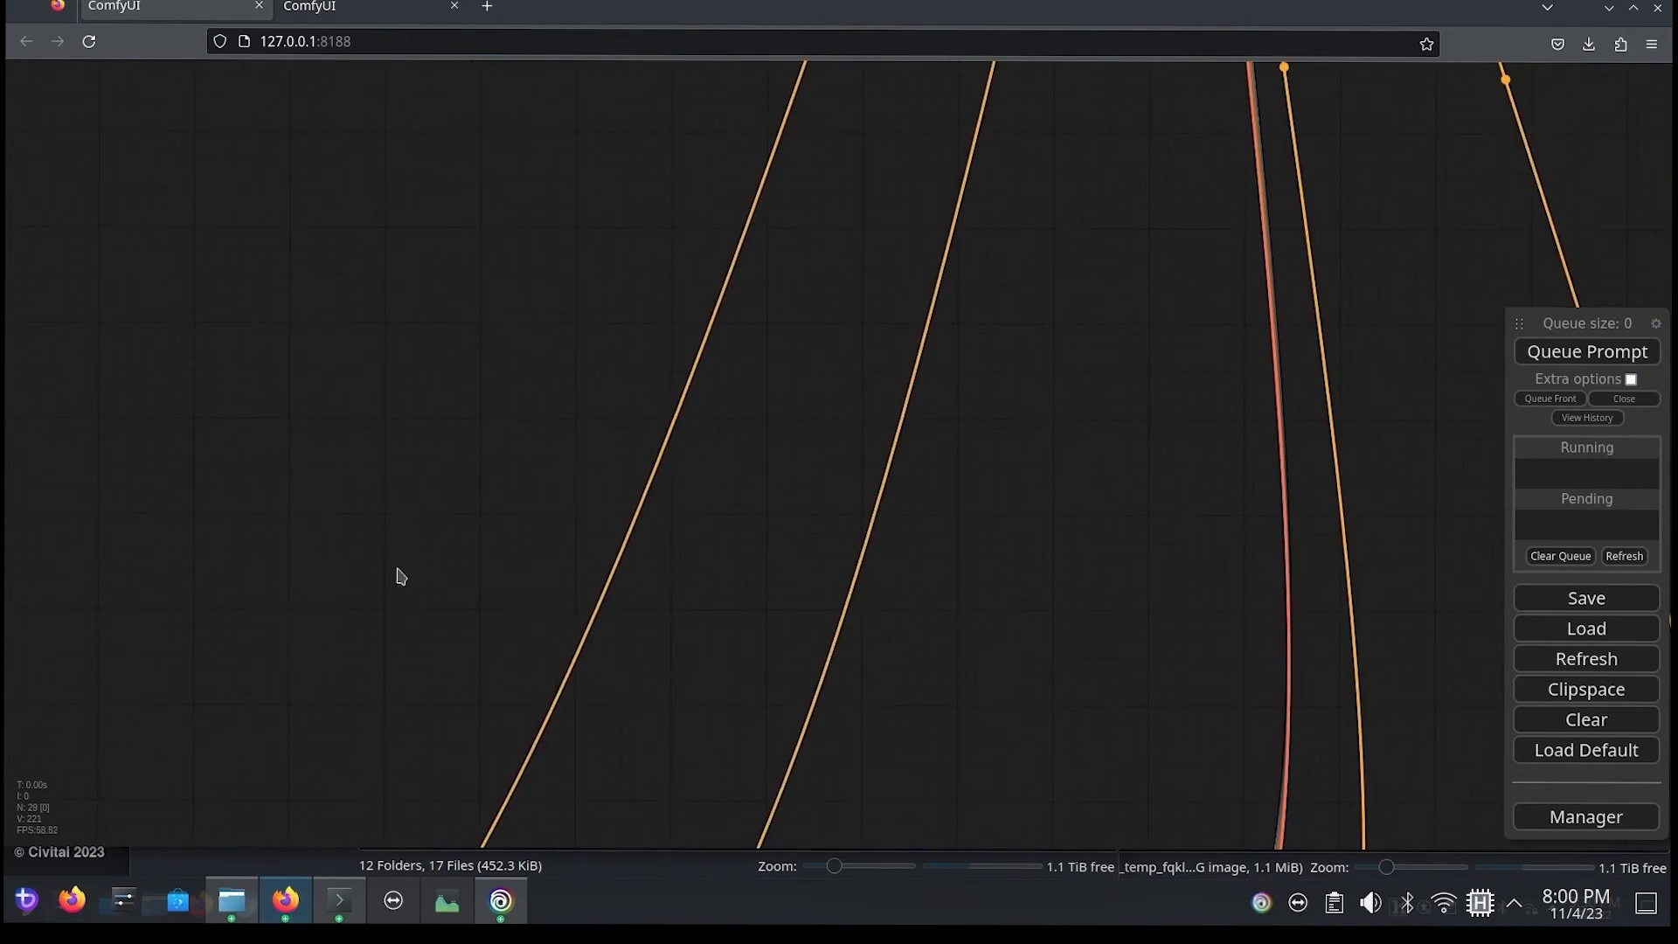
scroll(381, 615, down, 5)
drag(365, 625, 734, 27)
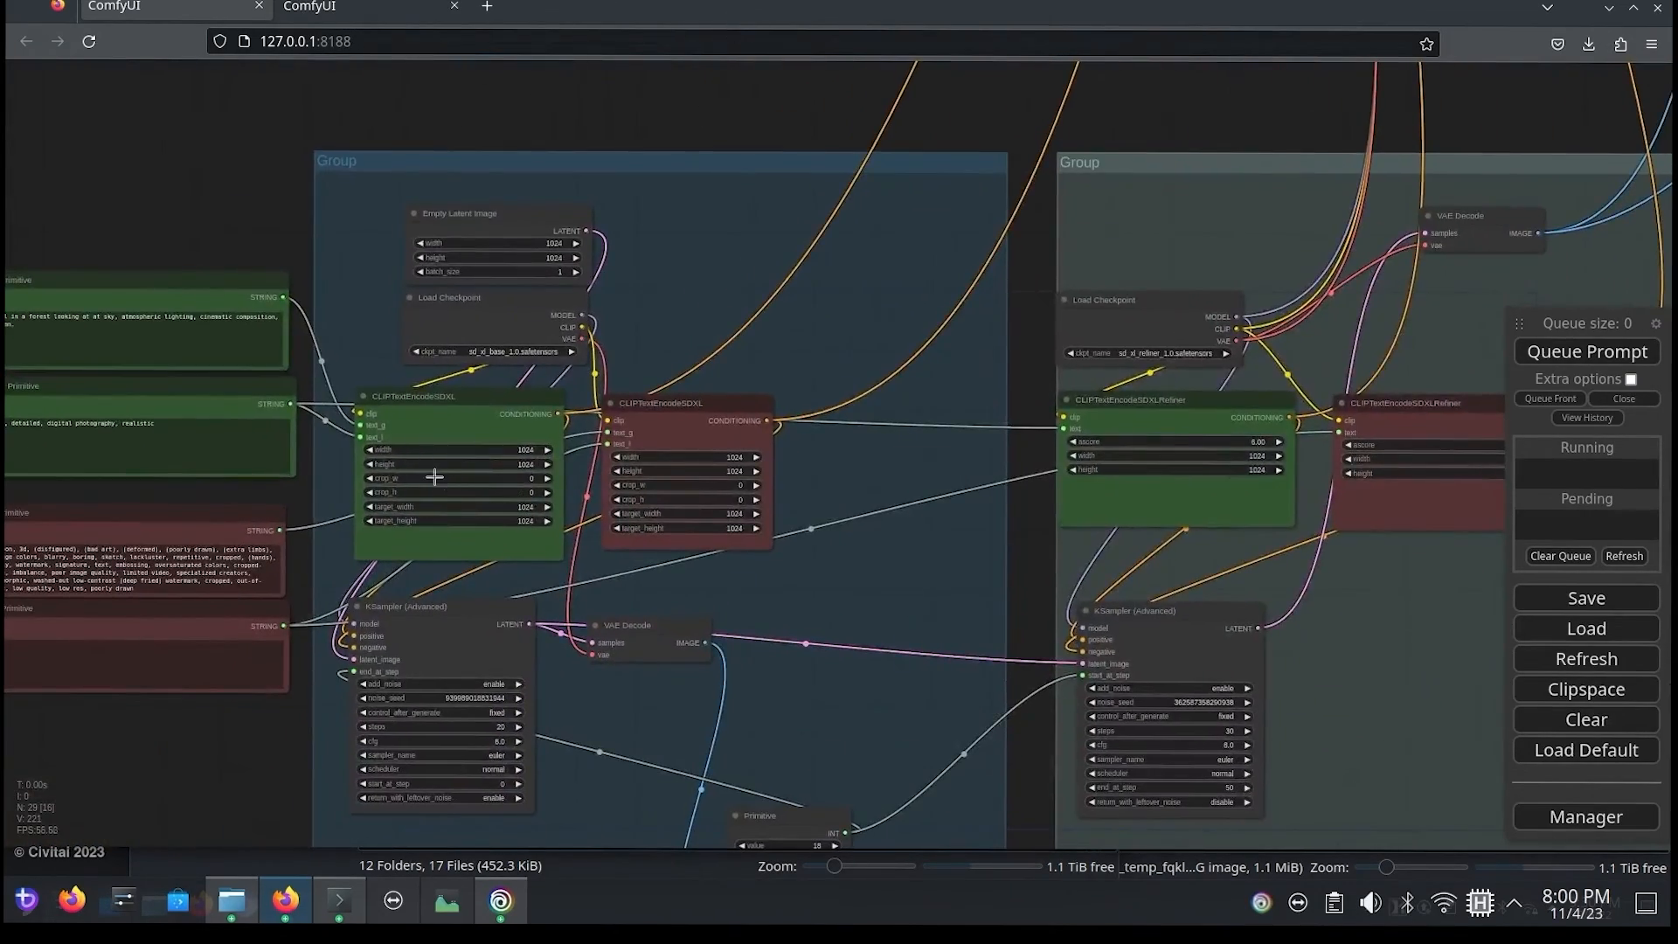
scroll(432, 459, up, 4)
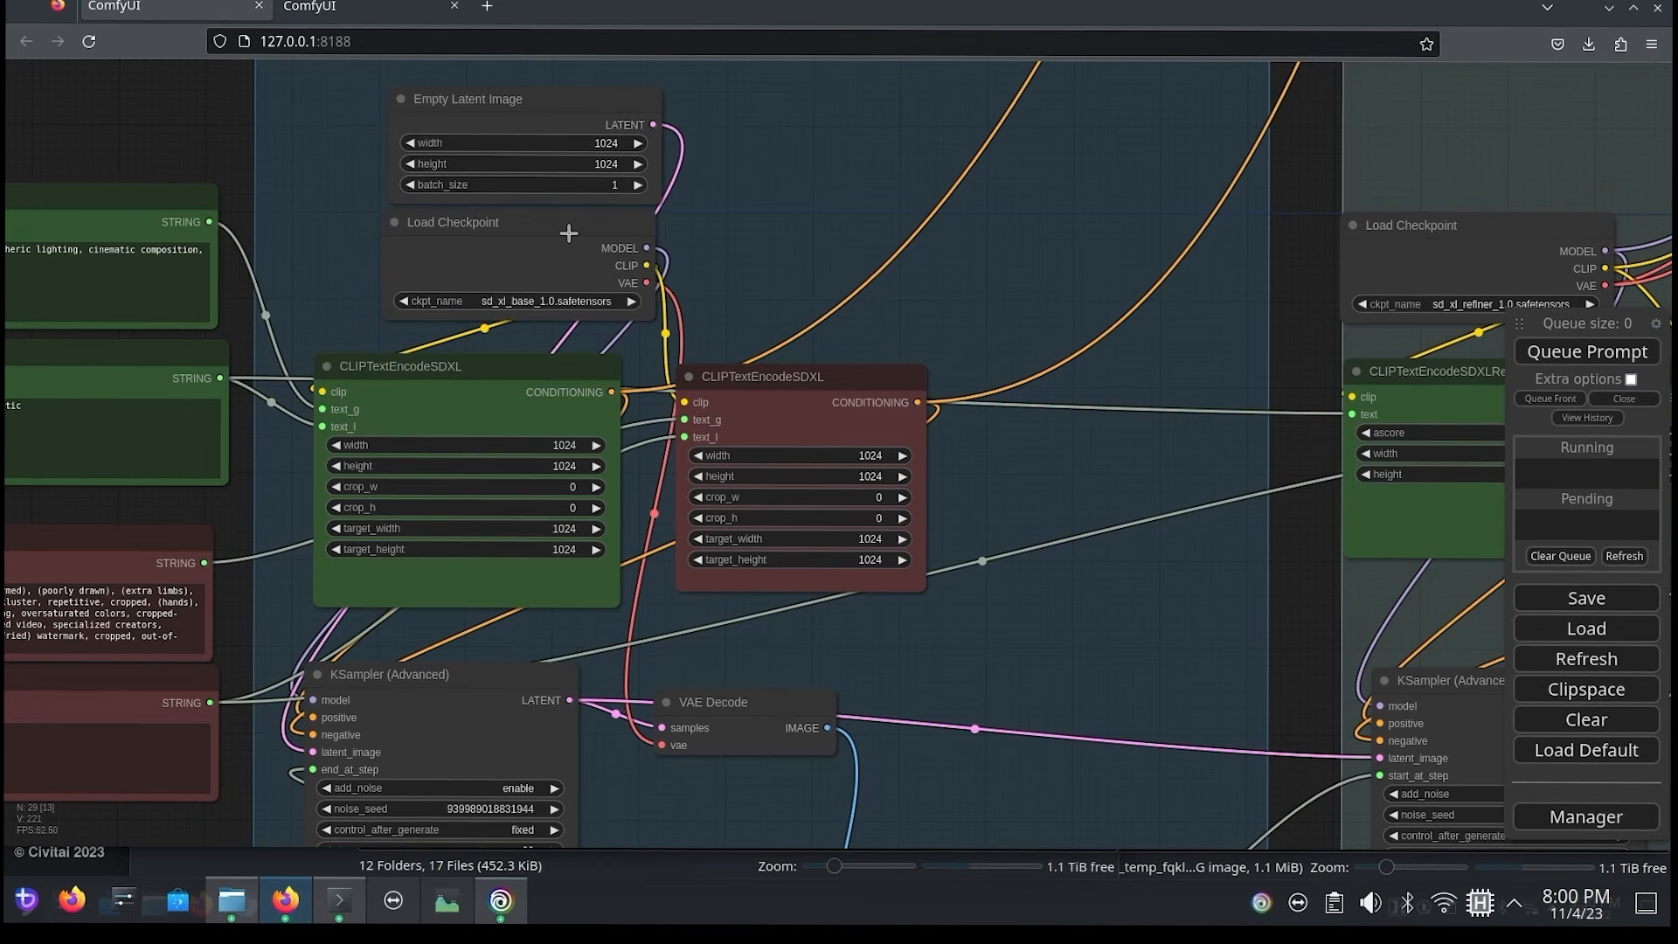
drag(422, 348, 848, 442)
right_click(848, 459)
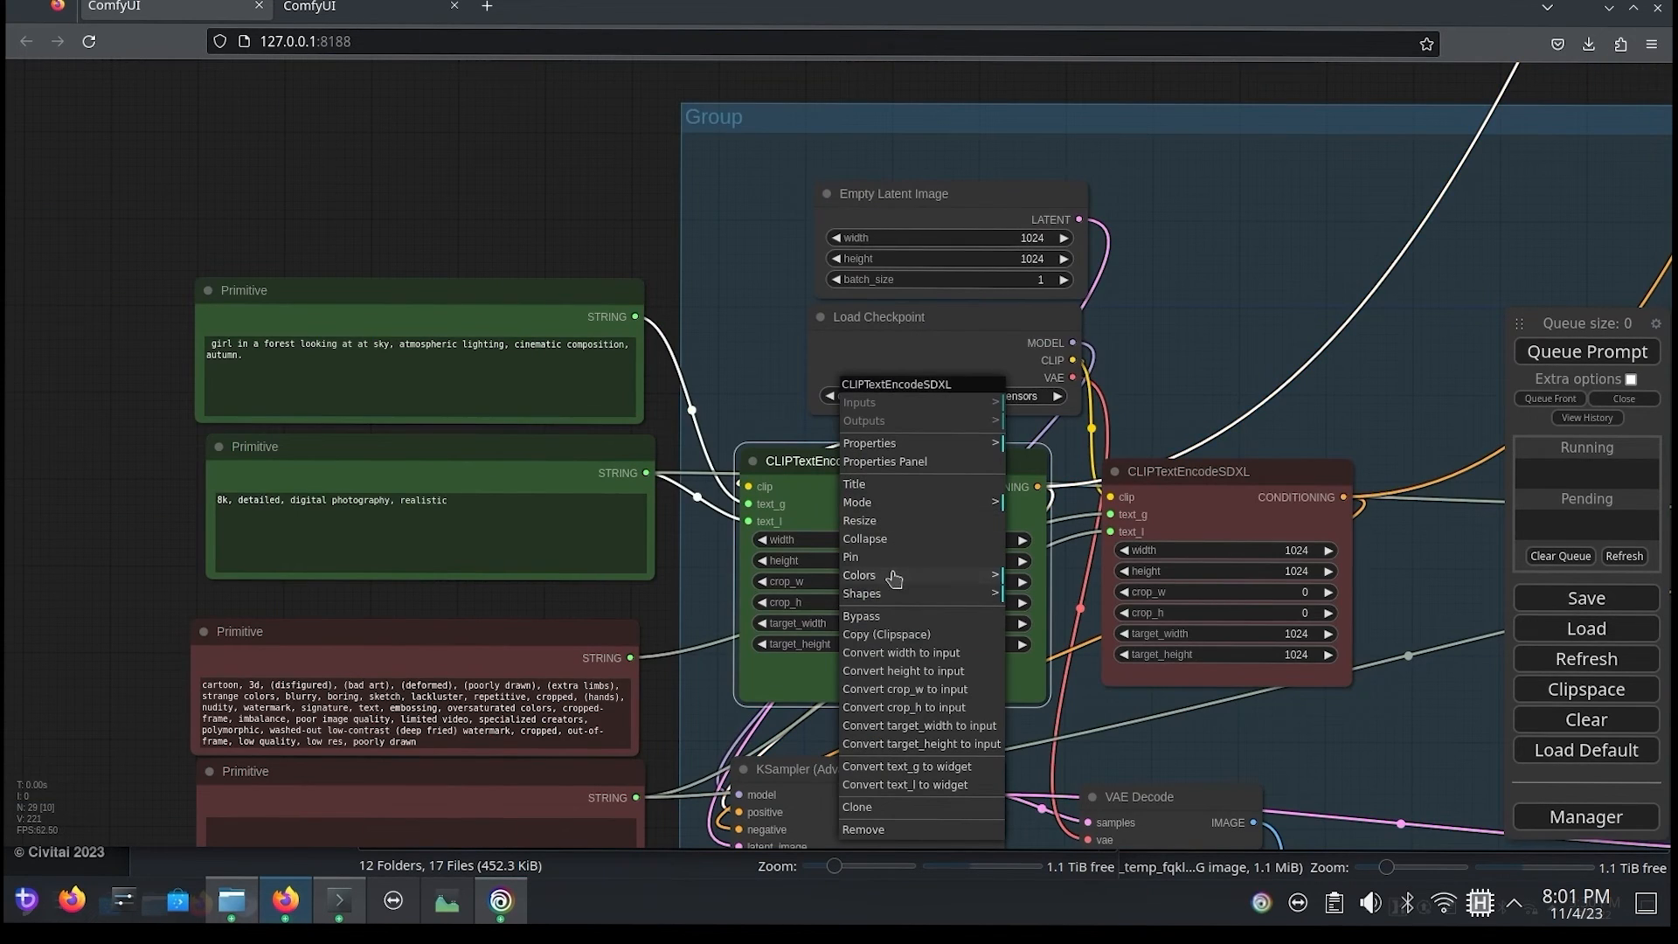
click(909, 828)
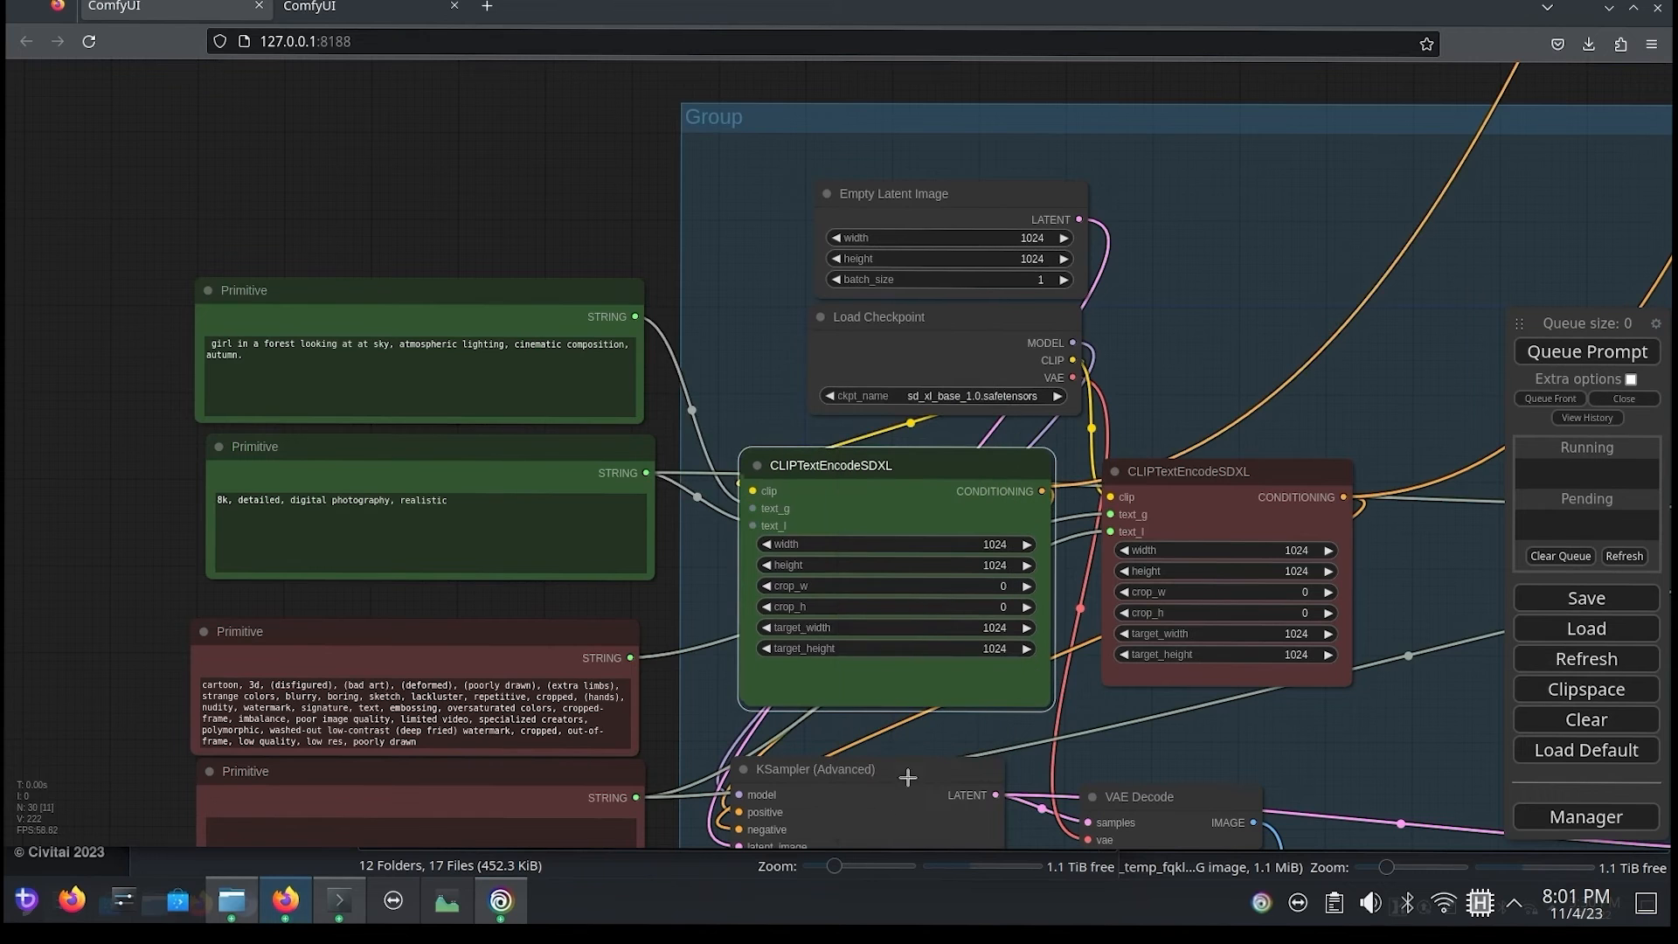
drag(898, 496, 480, 47)
Step: Clone the red CLIPTextEncodeSDXL node from the base group and arrange the copy directly beneath the green clone
drag(1114, 394, 1378, 629)
right_click(1431, 730)
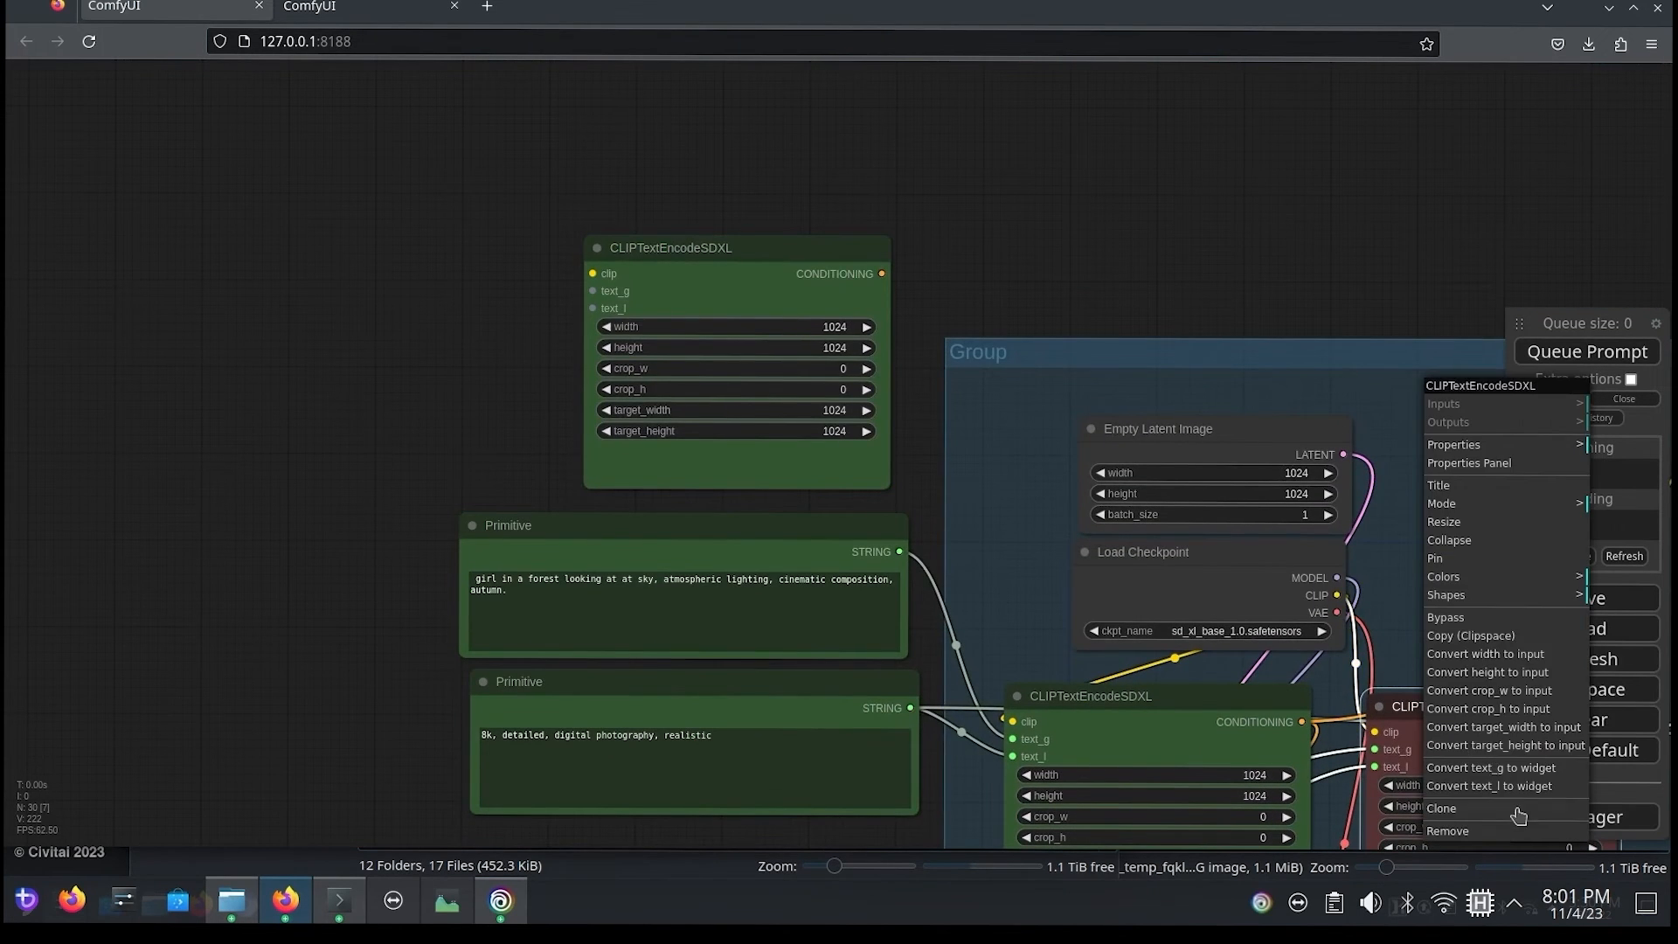
click(1516, 812)
drag(1422, 712, 443, 288)
drag(753, 280, 474, 52)
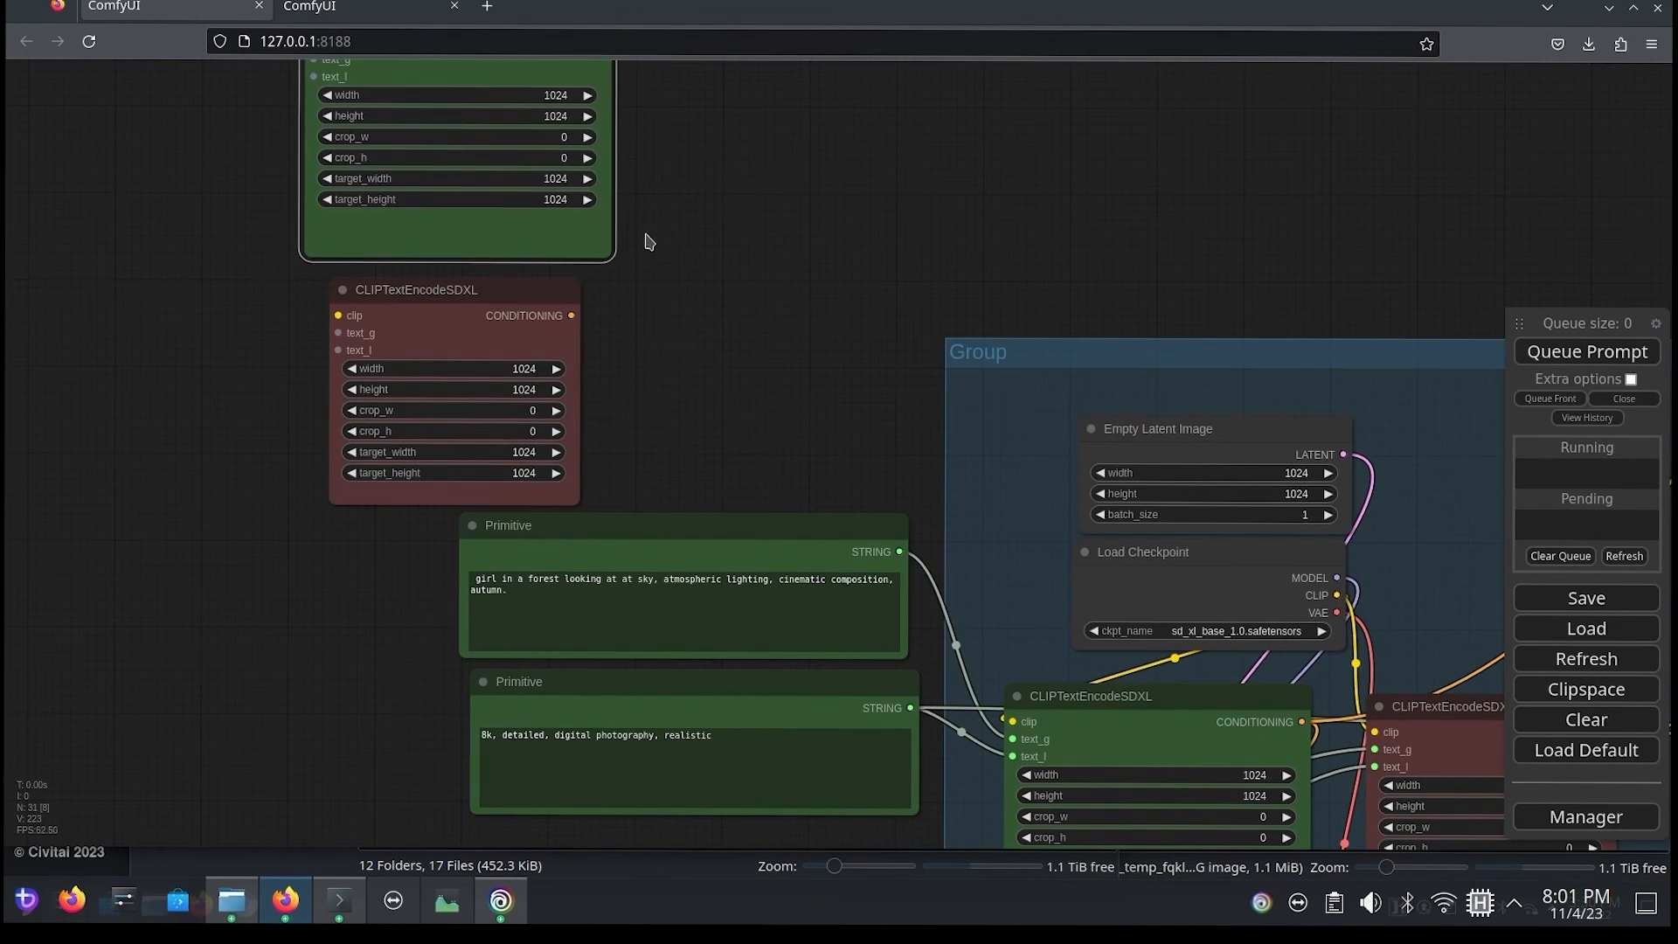
Step: Connect the forest girl prompt Primitive to the green clone's text_g and the "8k, detailed" Primitive to its text_l
drag(646, 238, 814, 263)
drag(911, 456, 1049, 564)
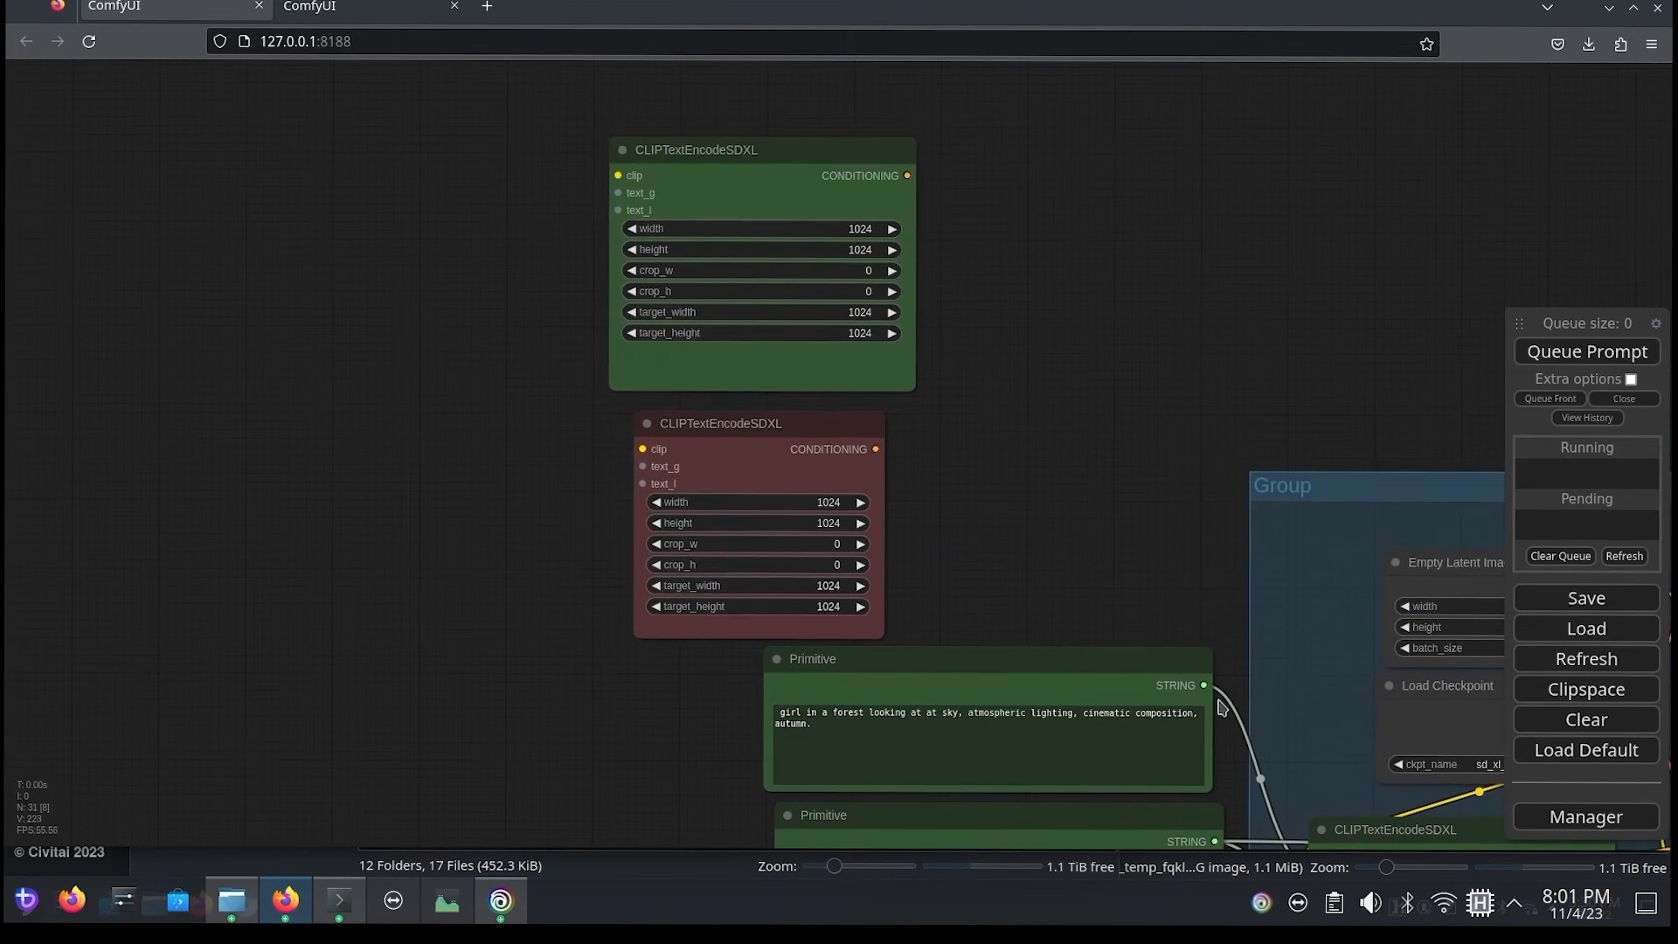
drag(1207, 688, 617, 192)
drag(437, 484, 493, 555)
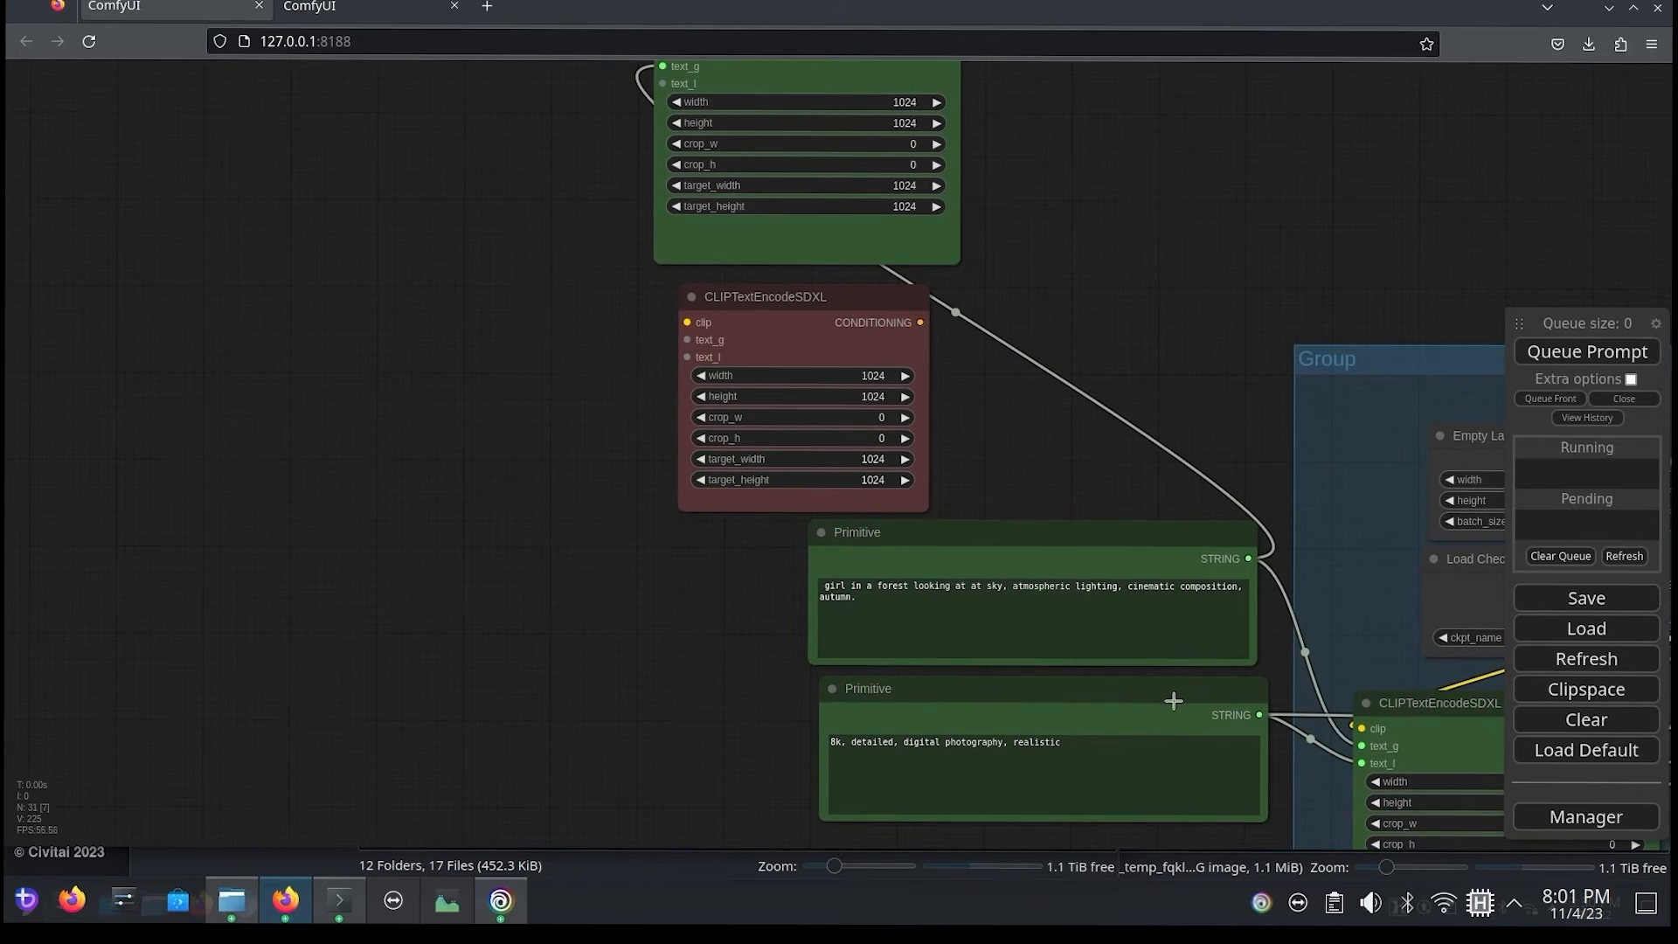
drag(1259, 717, 661, 83)
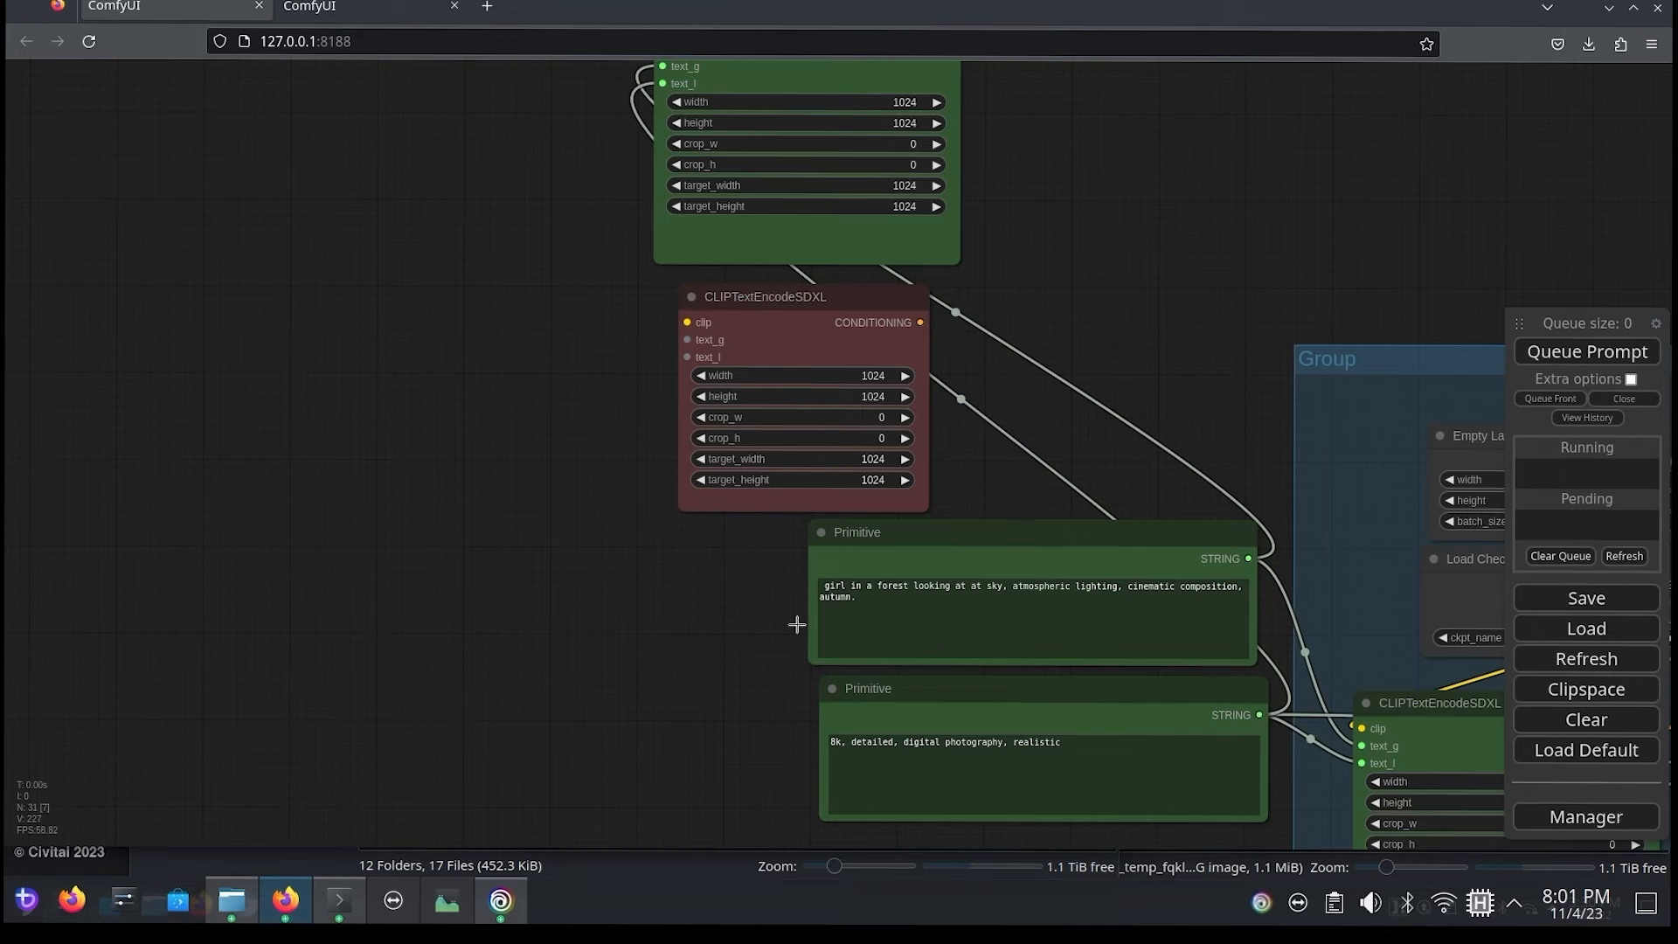
Step: Move the cloned red CLIPTextEncodeSDXL node beside the negative prompt Primitive nodes
drag(670, 701, 587, 511)
drag(674, 144, 558, 612)
drag(235, 623, 498, 304)
drag(876, 287, 816, 313)
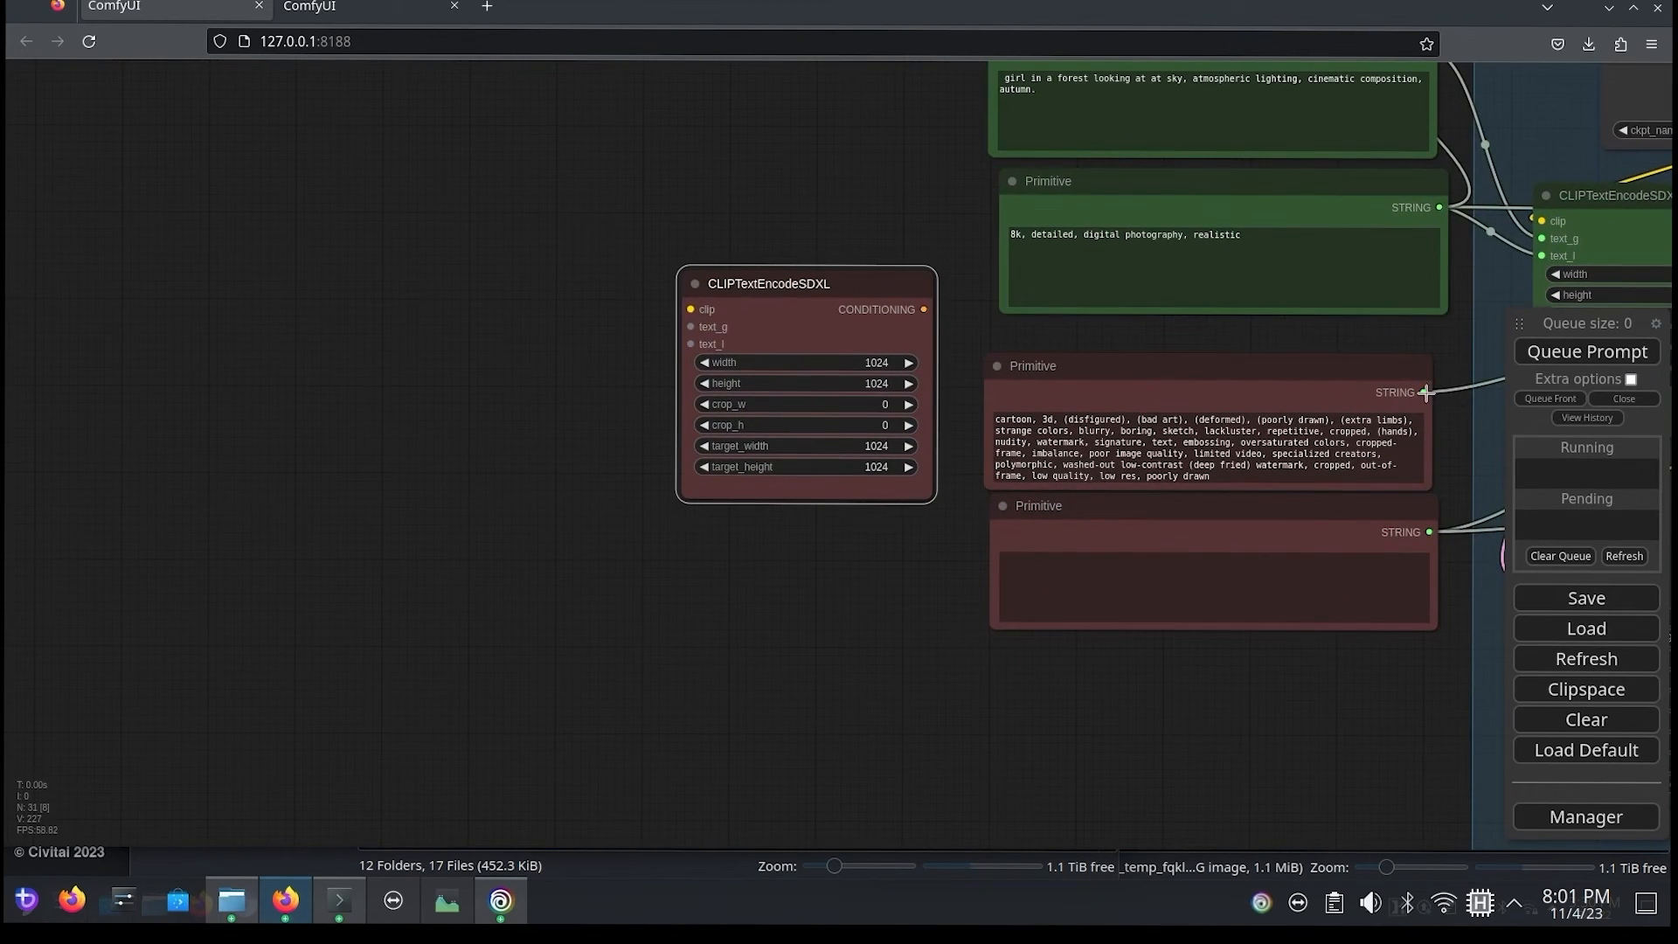
Step: Connect the two negative prompt Primitives to the red clone's text_g and text_l, and place it beside the green clone
drag(1422, 392, 691, 327)
drag(1426, 531, 690, 344)
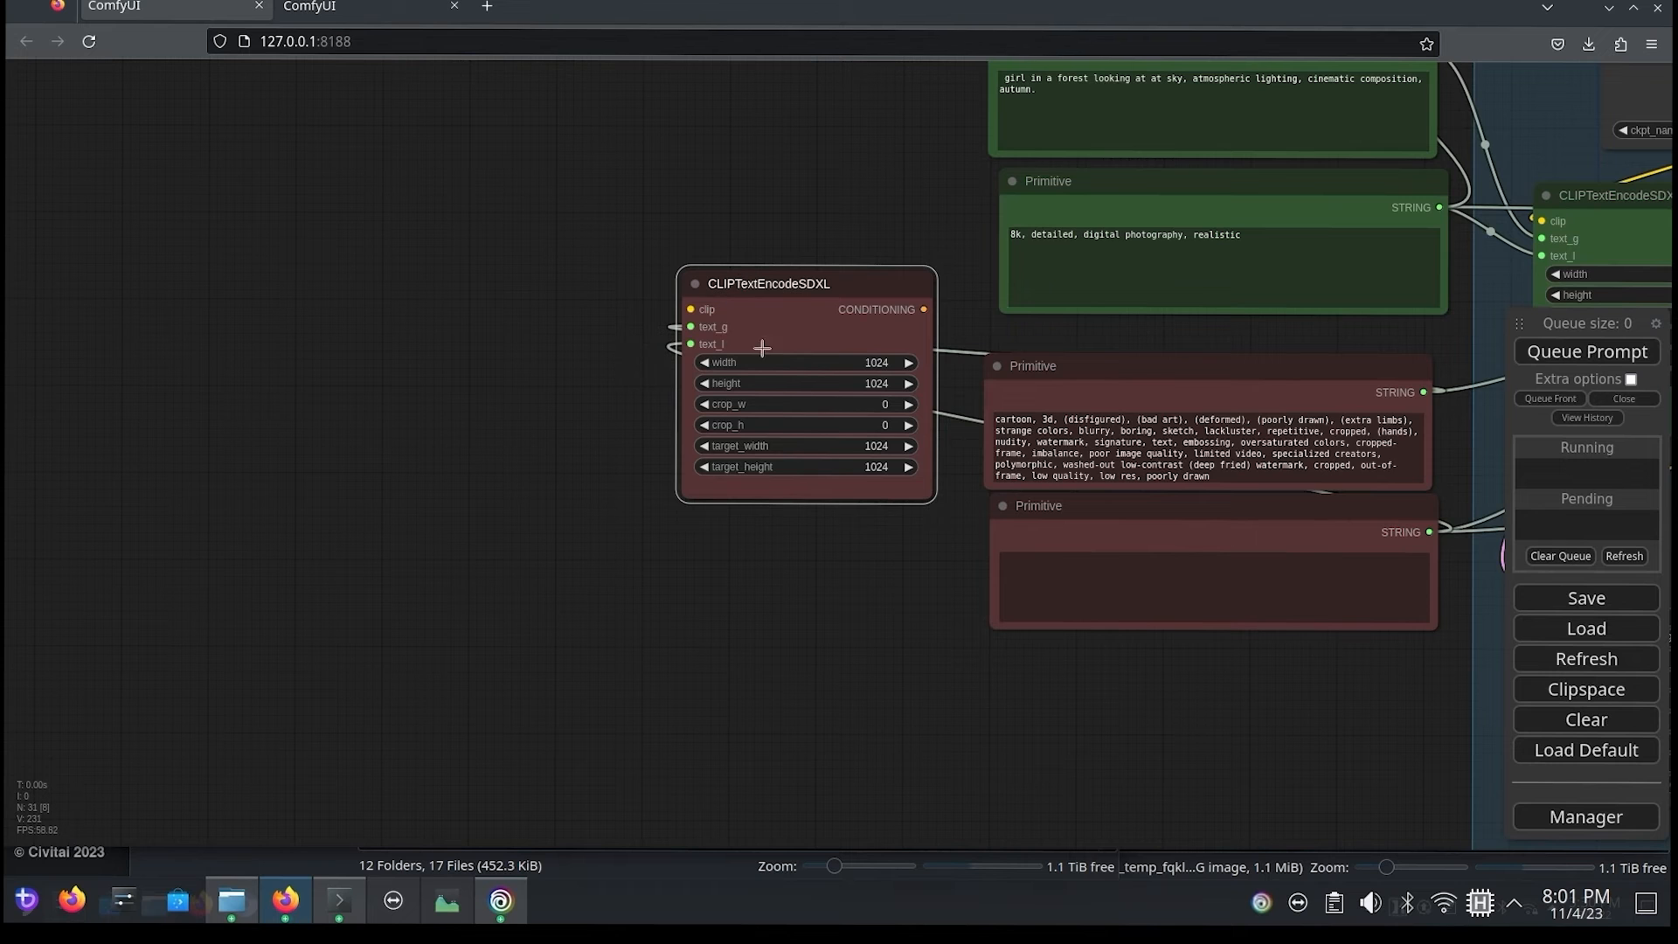
drag(807, 239, 713, 132)
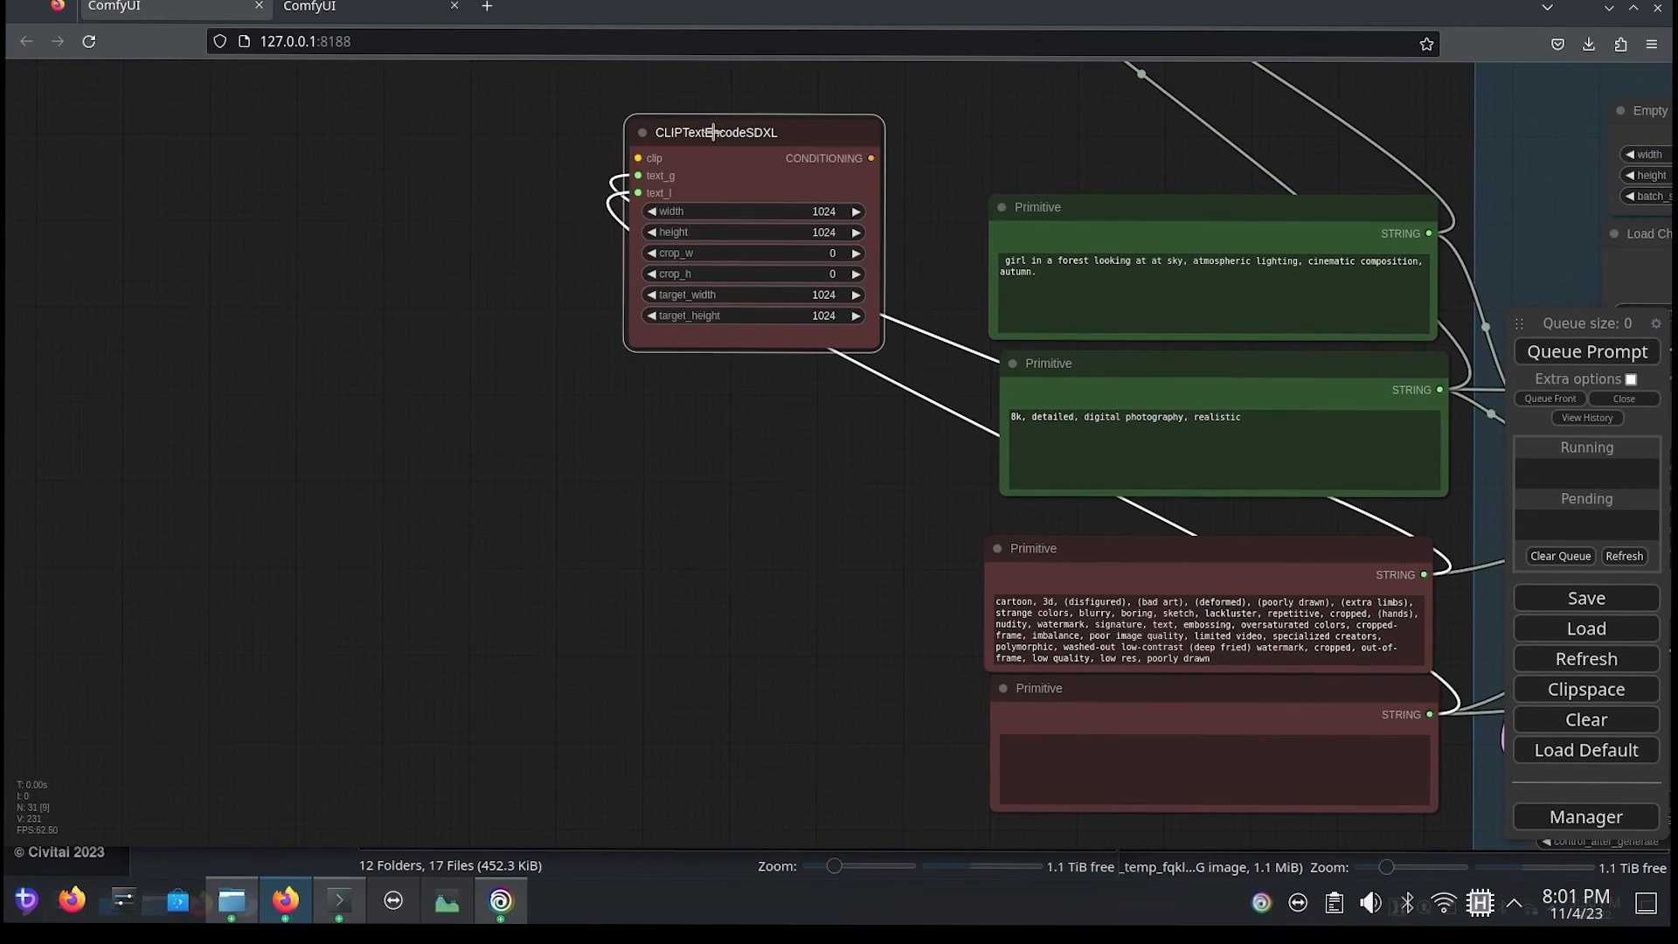
drag(533, 214, 318, 618)
drag(450, 609, 606, 471)
drag(555, 530, 1124, 119)
drag(1336, 157, 835, 246)
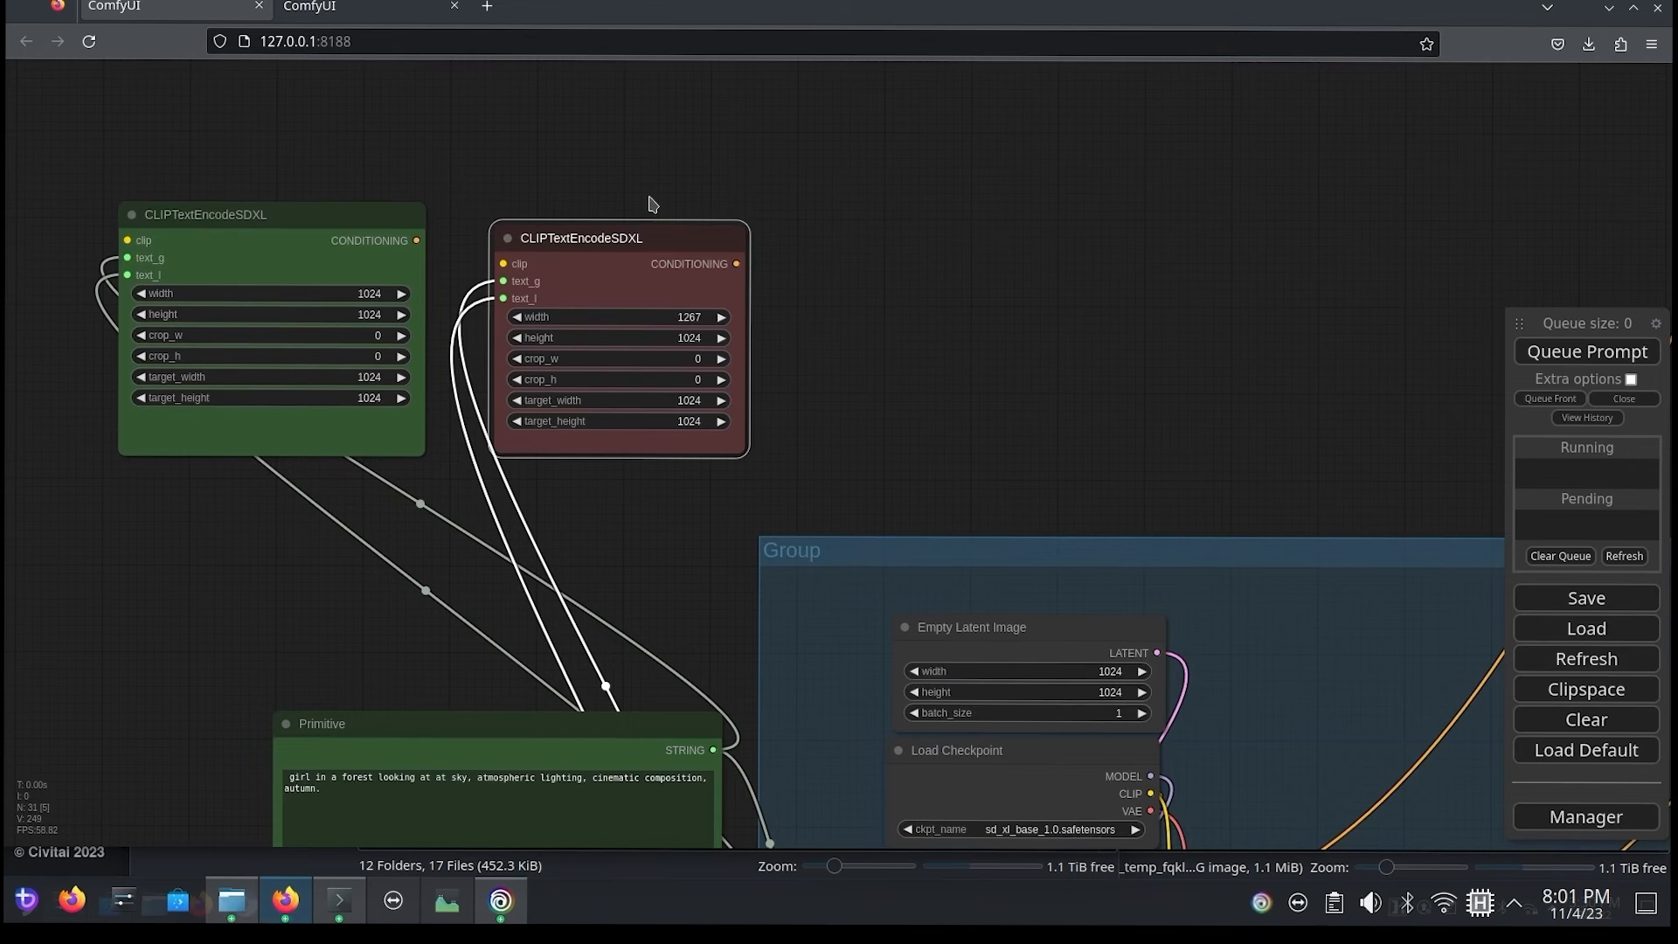
Step: Create a node group framing the cloned green and red CLIPTextEncodeSDXL nodes
right_click(622, 170)
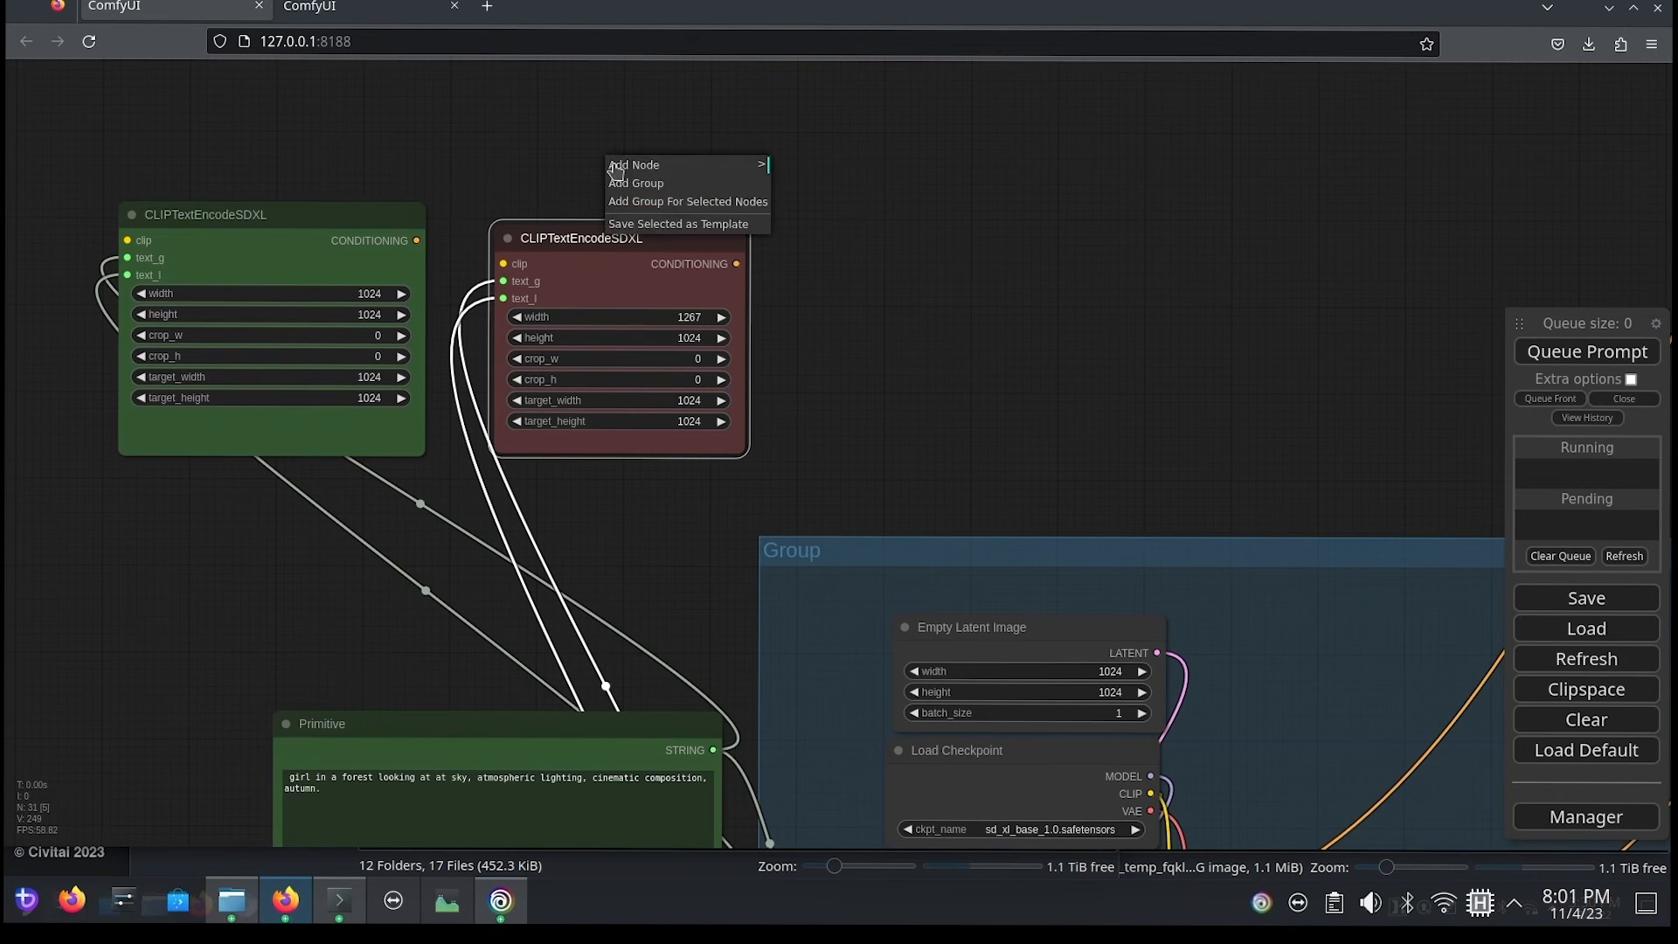
click(695, 183)
drag(684, 238, 922, 252)
drag(789, 241, 939, 224)
drag(753, 199, 100, 135)
drag(156, 186, 736, 470)
drag(339, 217, 301, 191)
Step: Move the group with both cloned encoders up beside the DreamShaper XL Load Checkpoint node
drag(970, 234, 518, 193)
scroll(883, 289, up, 2)
scroll(884, 288, down, 14)
drag(941, 183, 589, 411)
drag(430, 466, 1141, 93)
drag(995, 315, 441, 744)
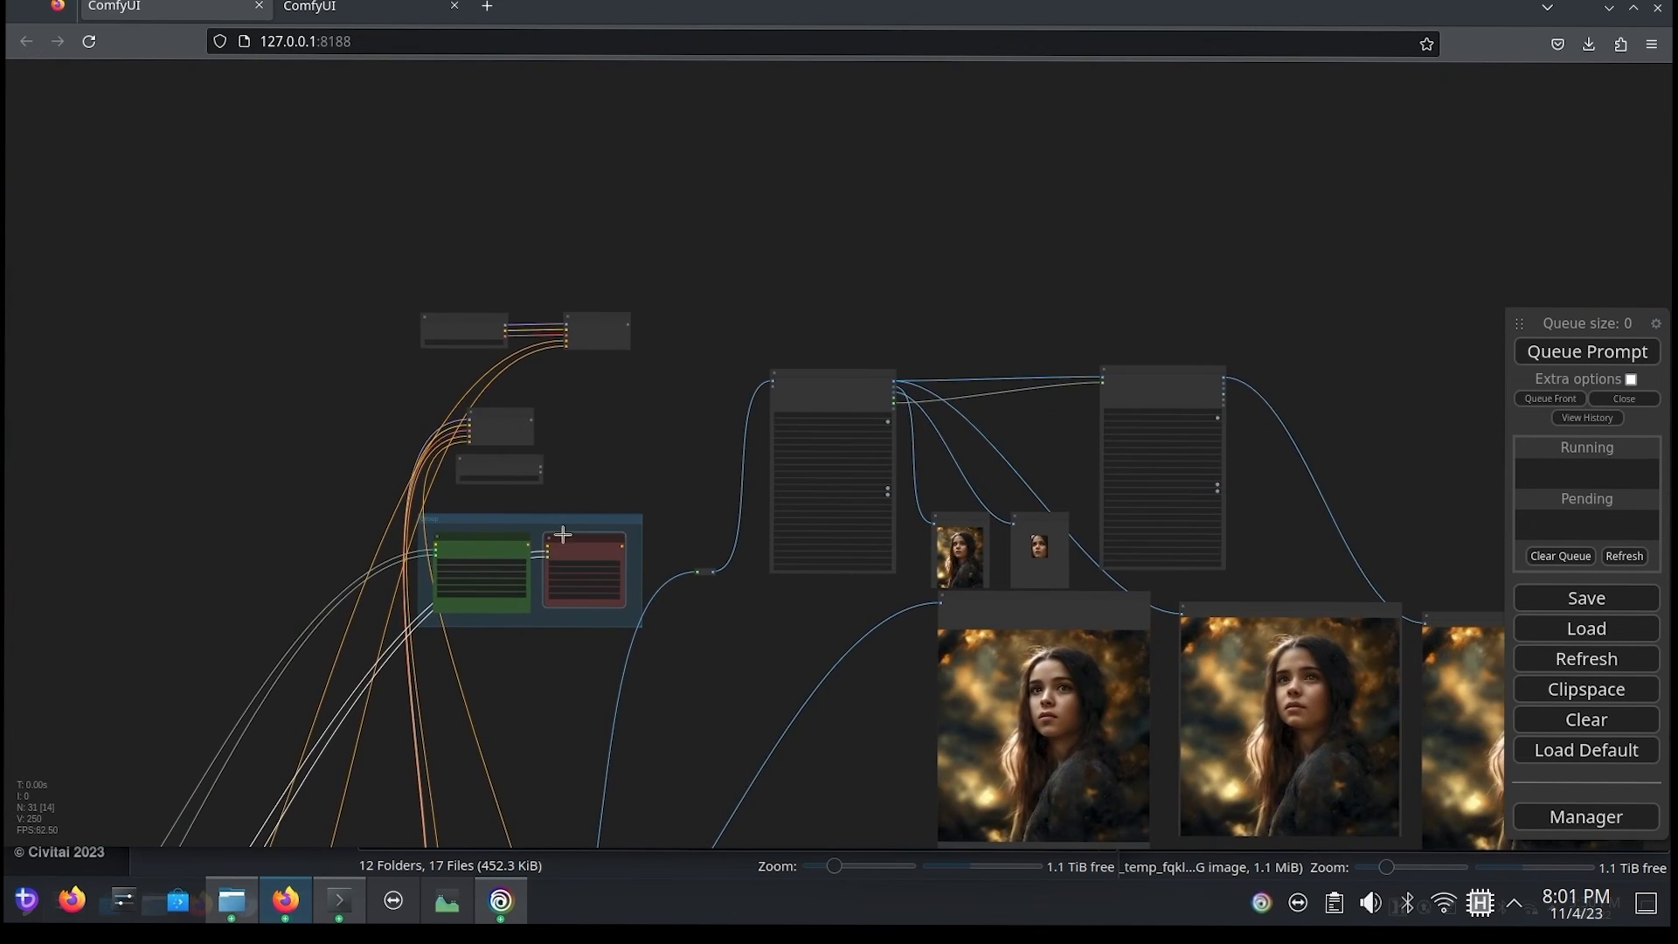
drag(537, 495, 502, 434)
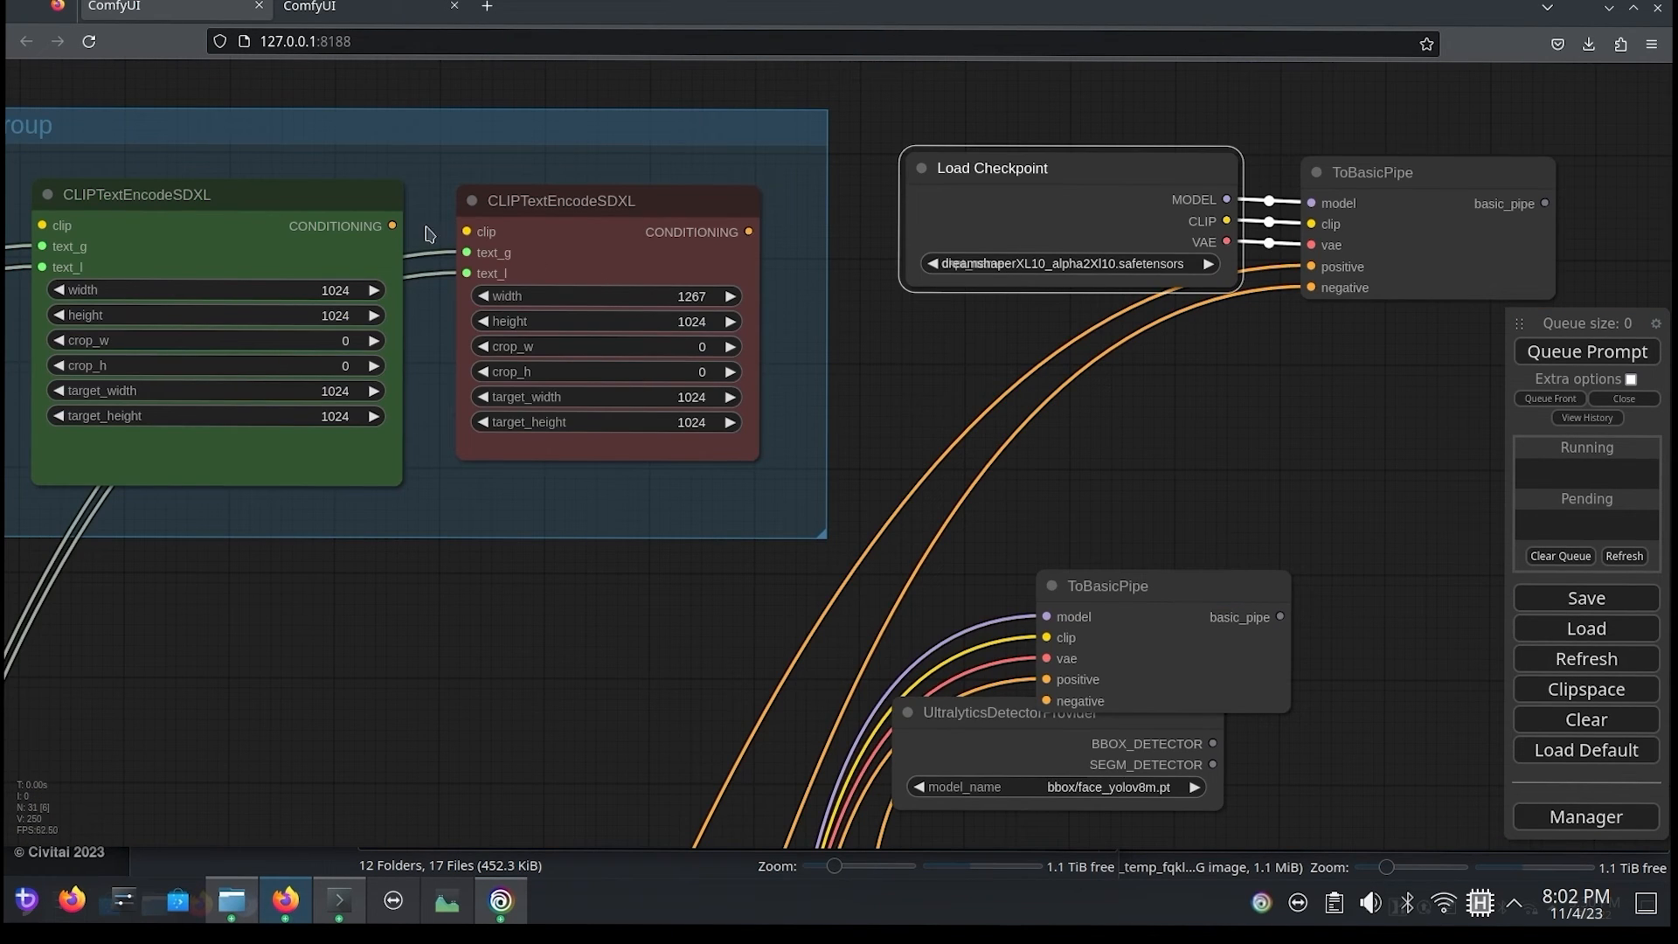
Step: Connect the green and red CONDITIONING outputs to the DreamShaper ToBasicPipe's positive and negative, and the checkpoint's CLIP to both encoders
drag(382, 229, 1315, 268)
drag(752, 233, 1312, 288)
drag(805, 78, 1047, 90)
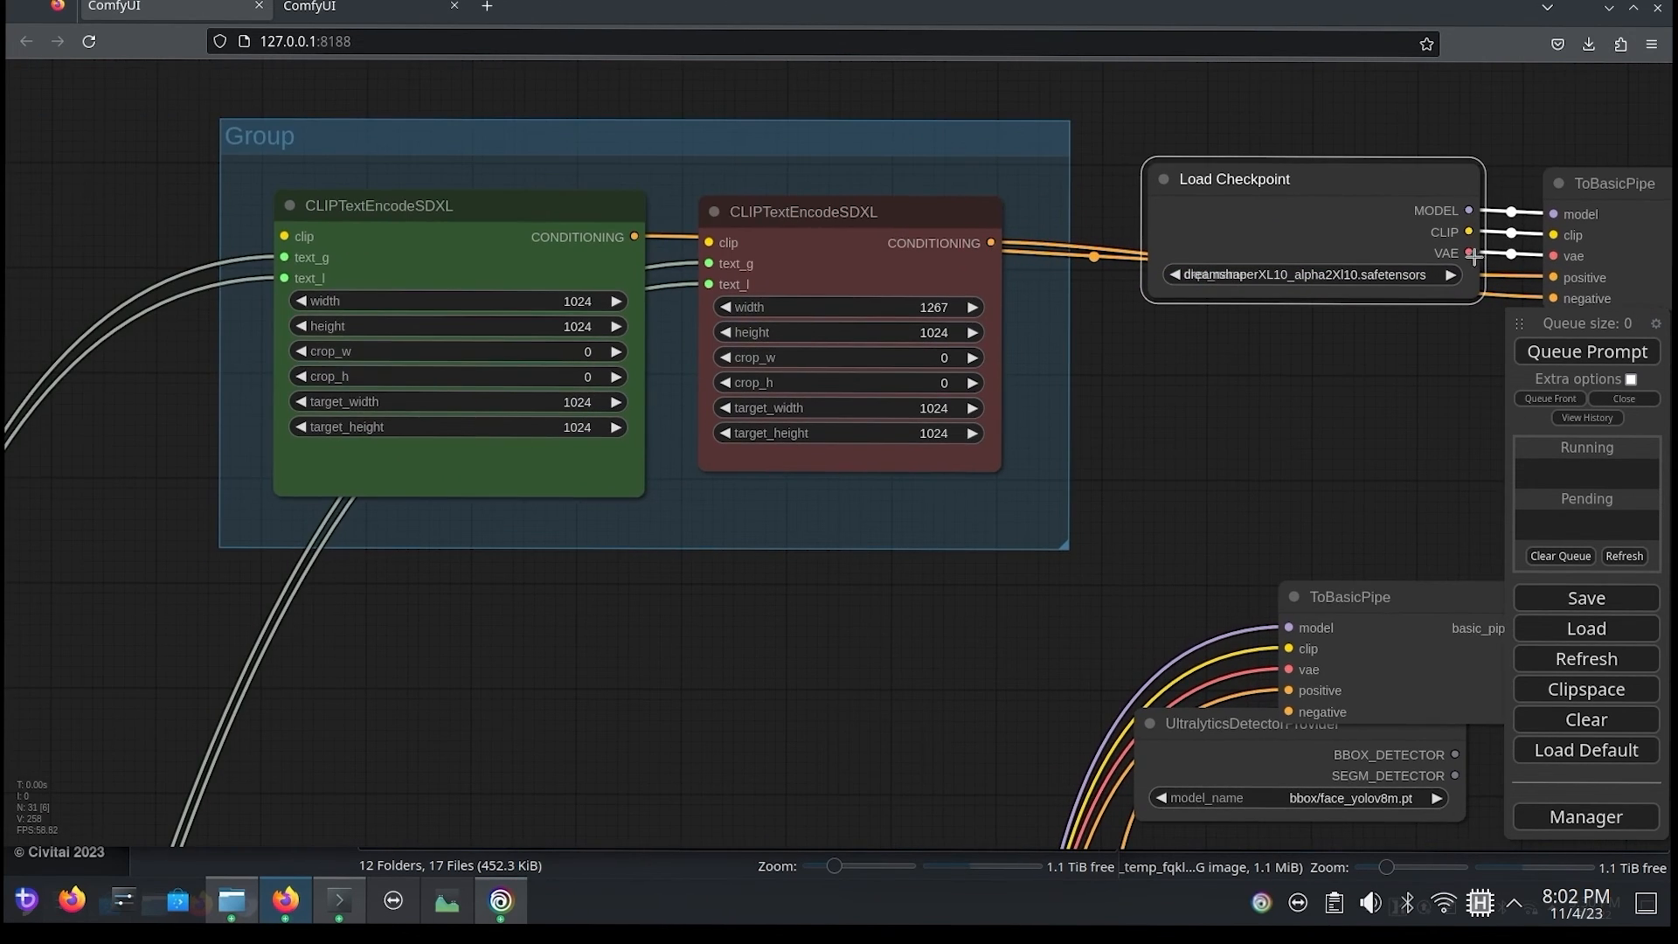
drag(1470, 232, 710, 242)
drag(1469, 232, 284, 236)
Step: Move the UltralyticsDetectorProvider node clear of the overlapping ToBasicPipe node, placing it directly below
drag(816, 317, 274, 252)
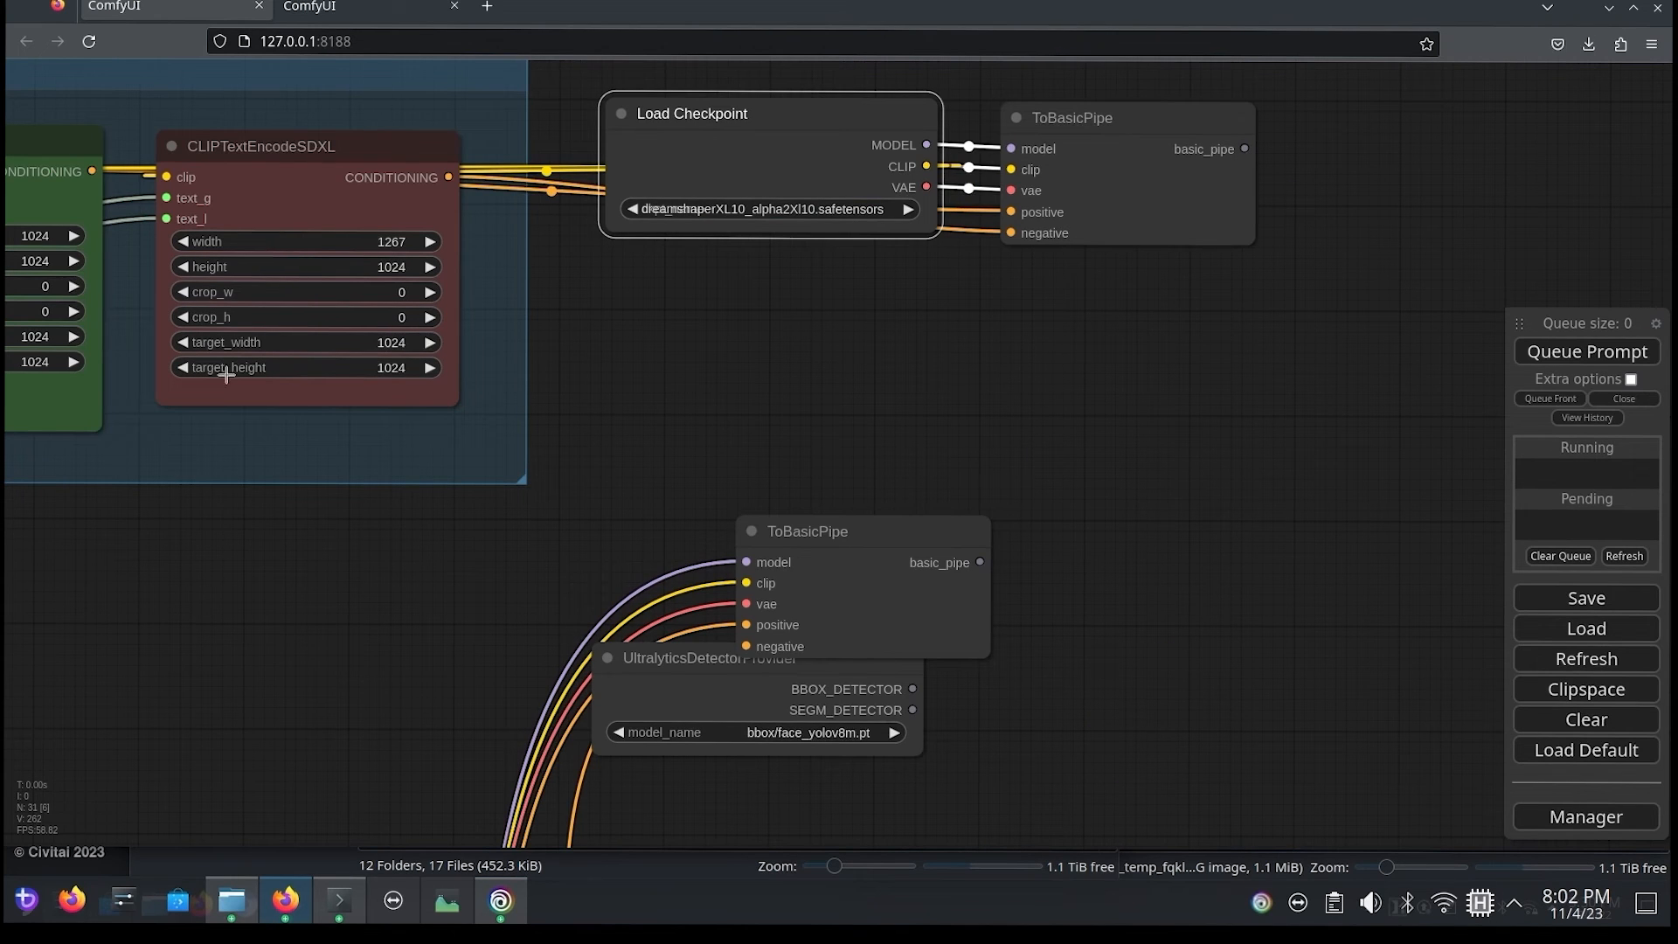
drag(849, 367, 212, 399)
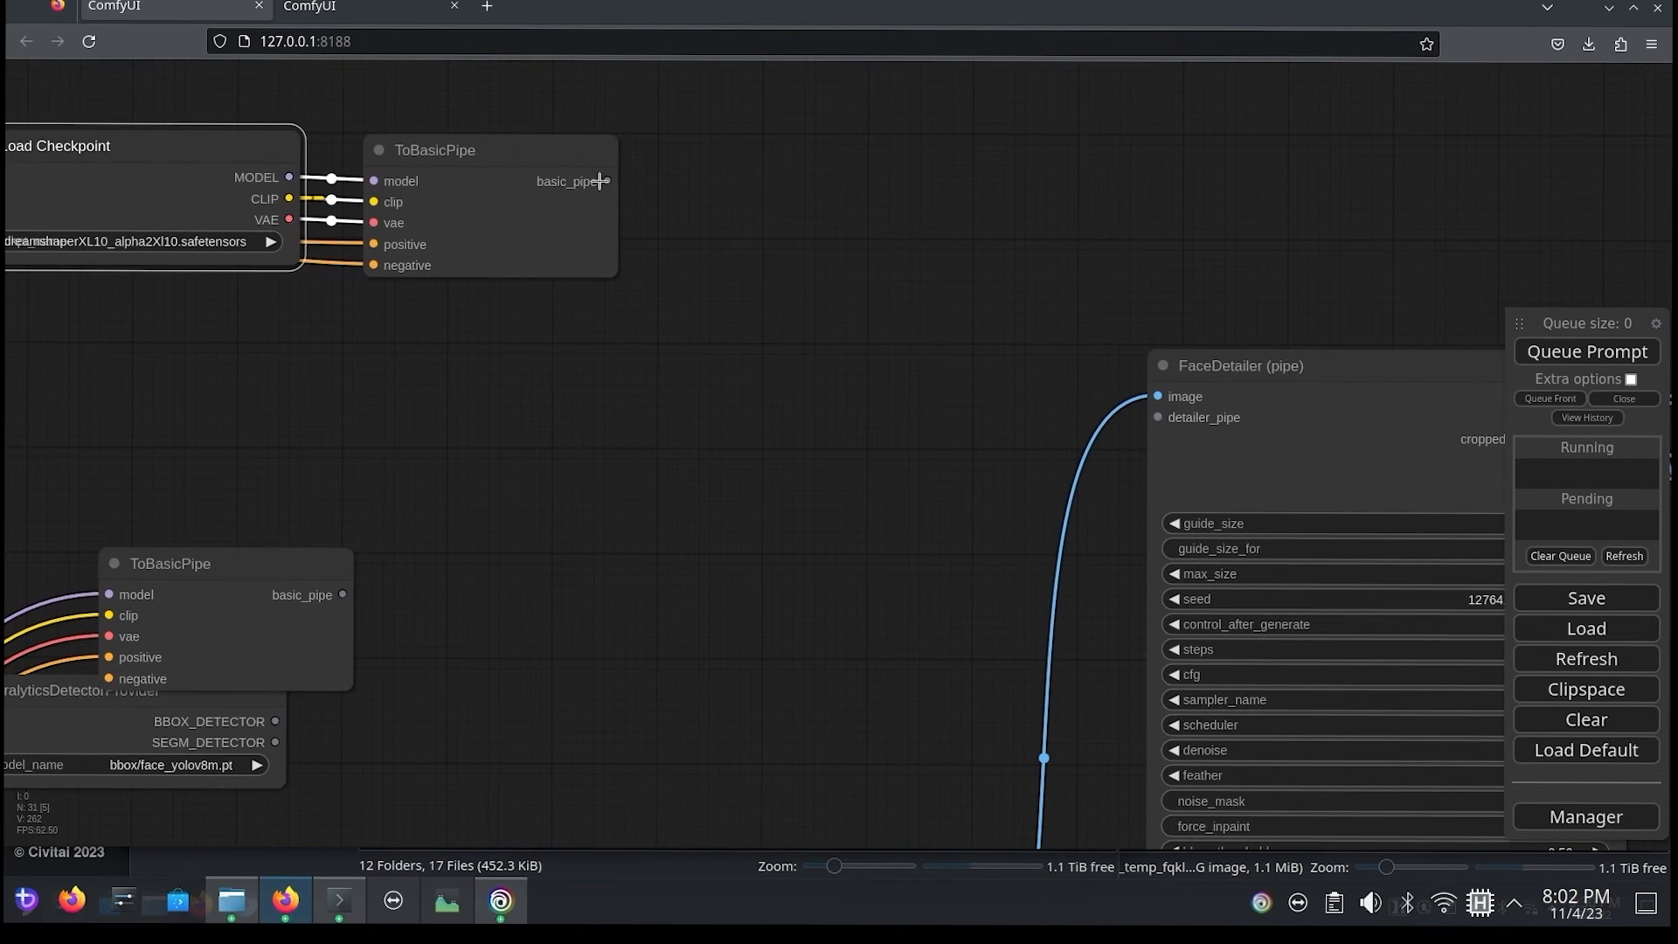
drag(69, 649, 135, 362)
drag(151, 443, 281, 535)
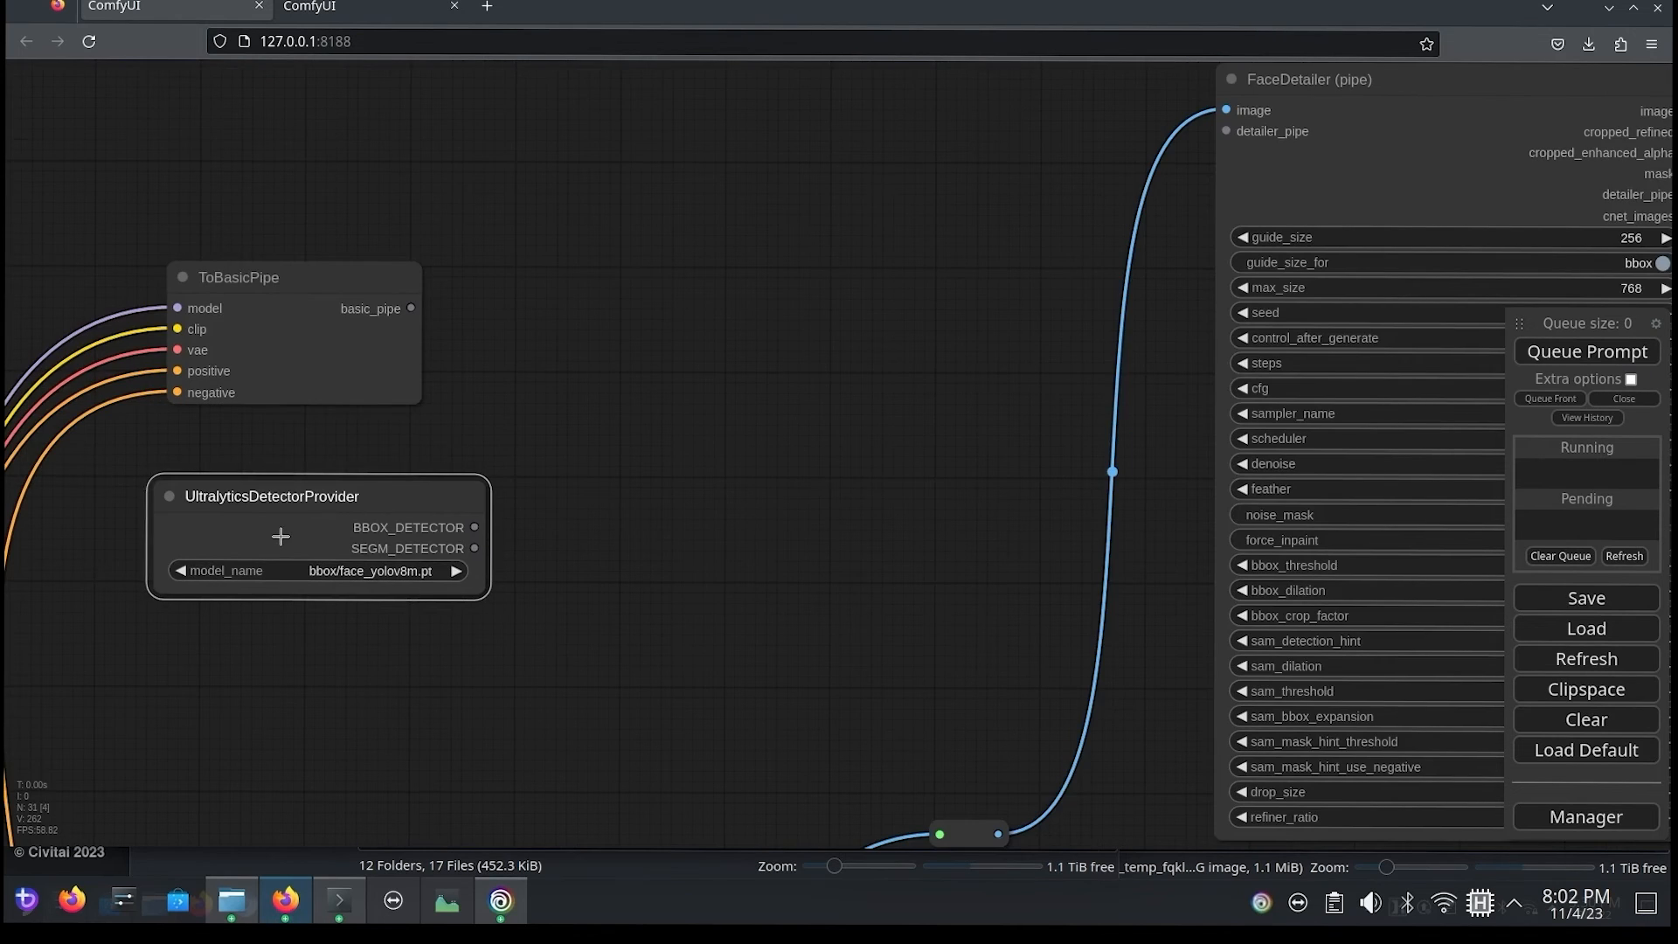
Step: Add a BasicPipeToDetailerPipe node before the first FaceDetailer and feed it the DreamShaper ToBasicPipe's basic_pipe
drag(636, 267, 586, 575)
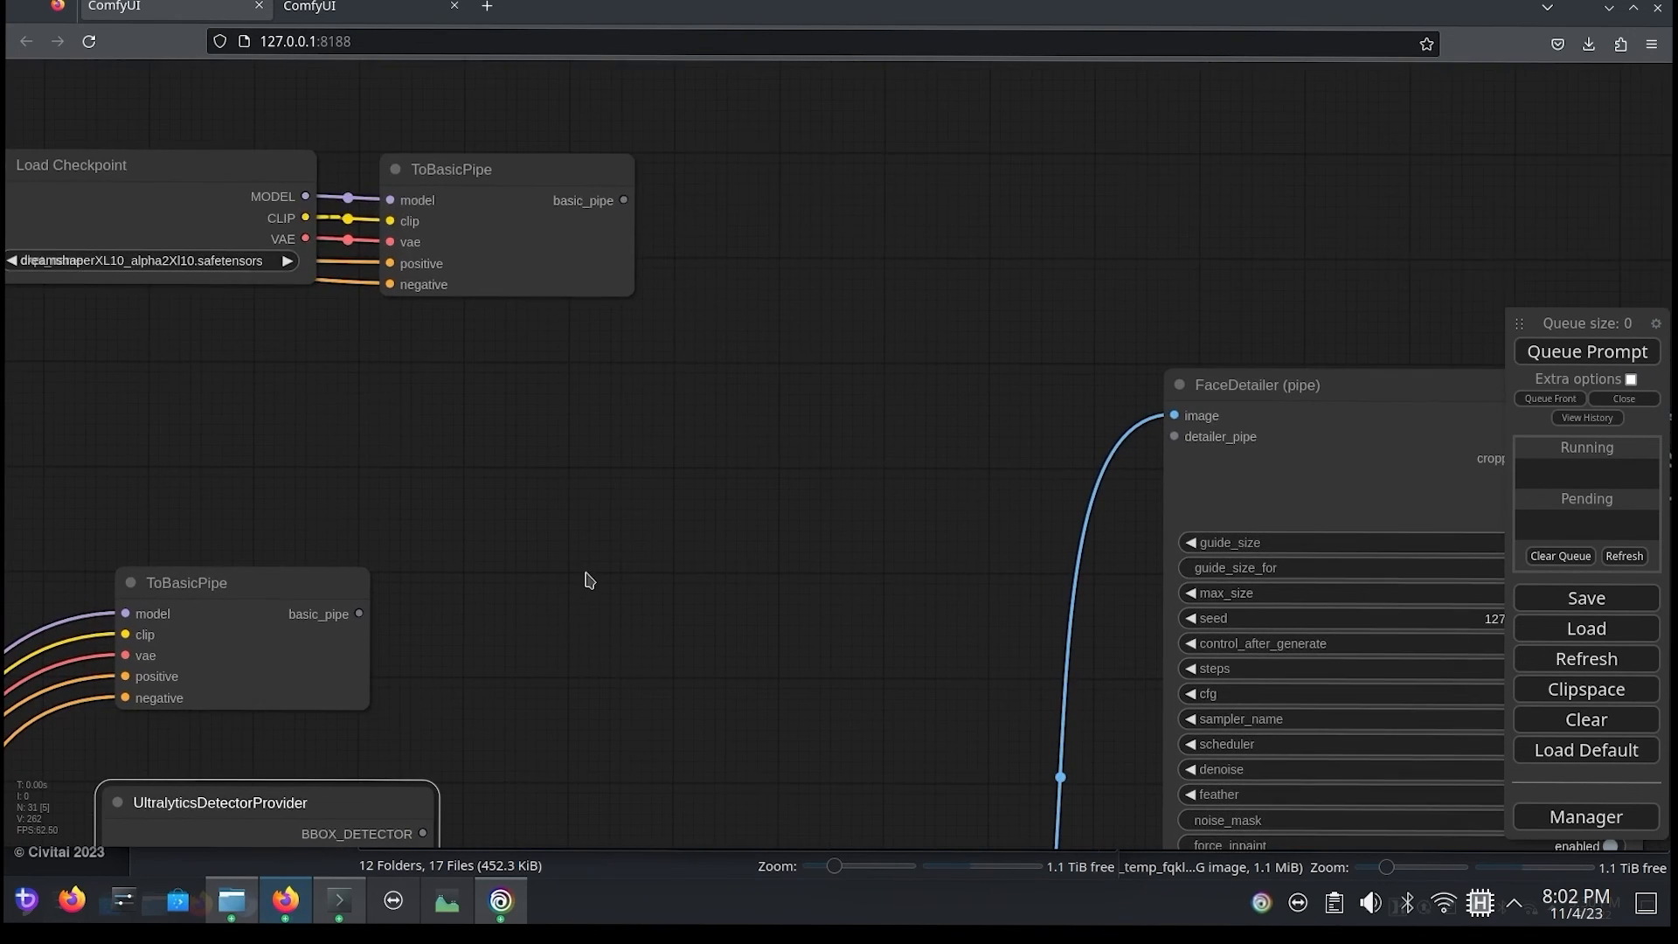
double_click(575, 473)
text(basicpi)
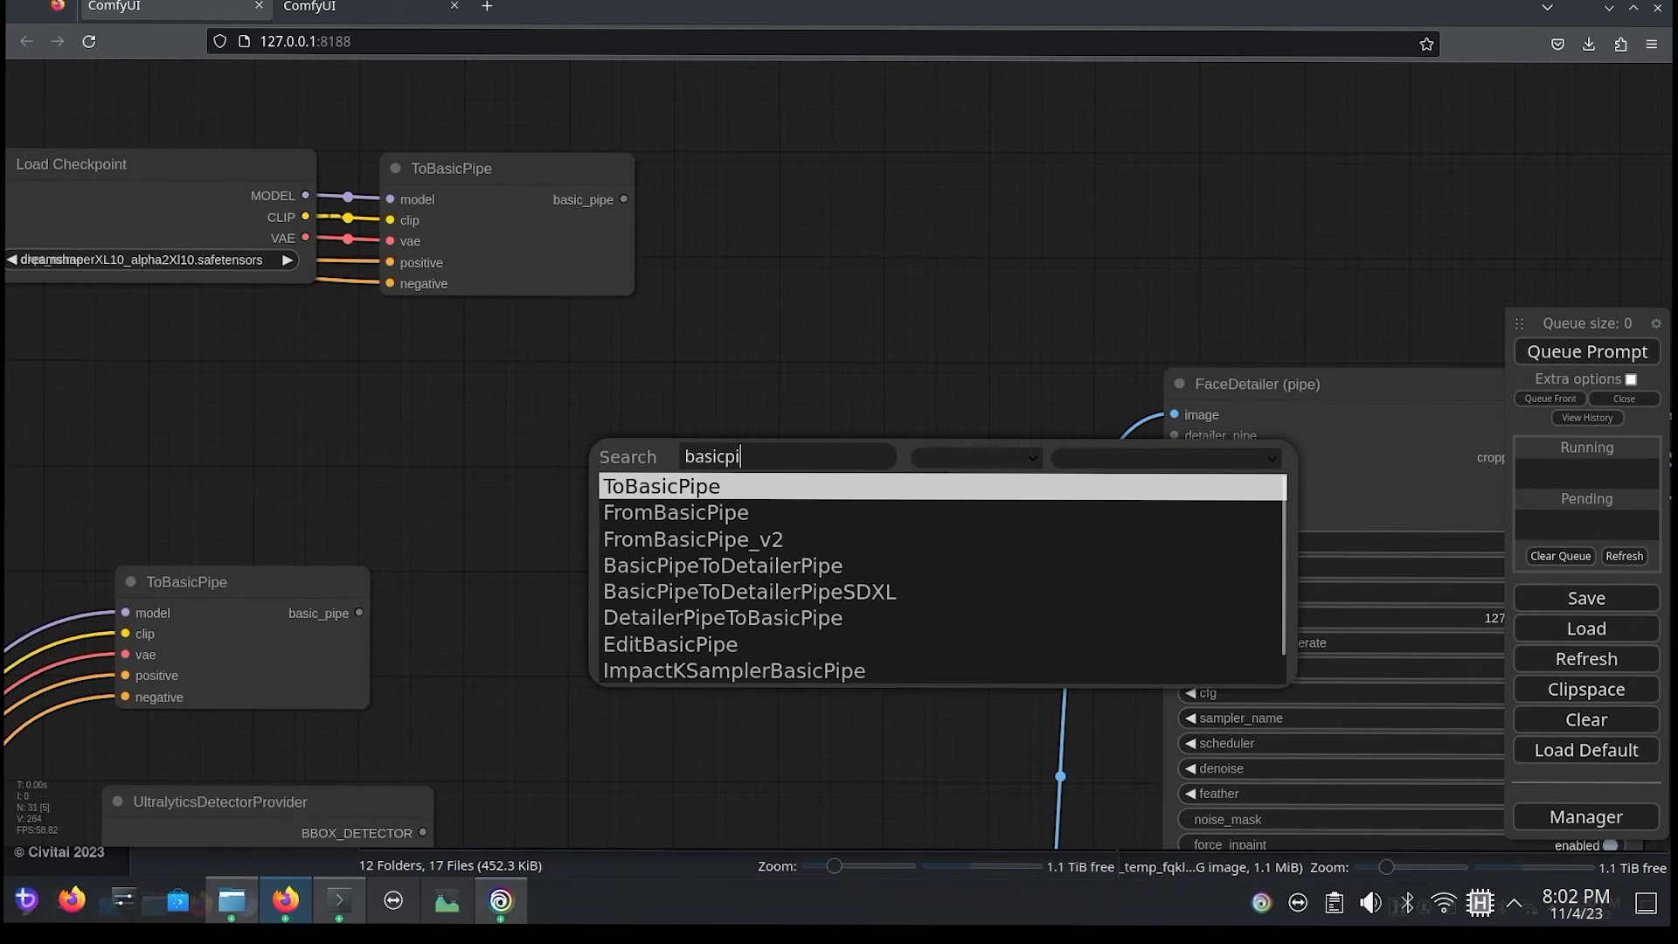
click(716, 568)
drag(985, 480, 913, 345)
drag(611, 205, 654, 361)
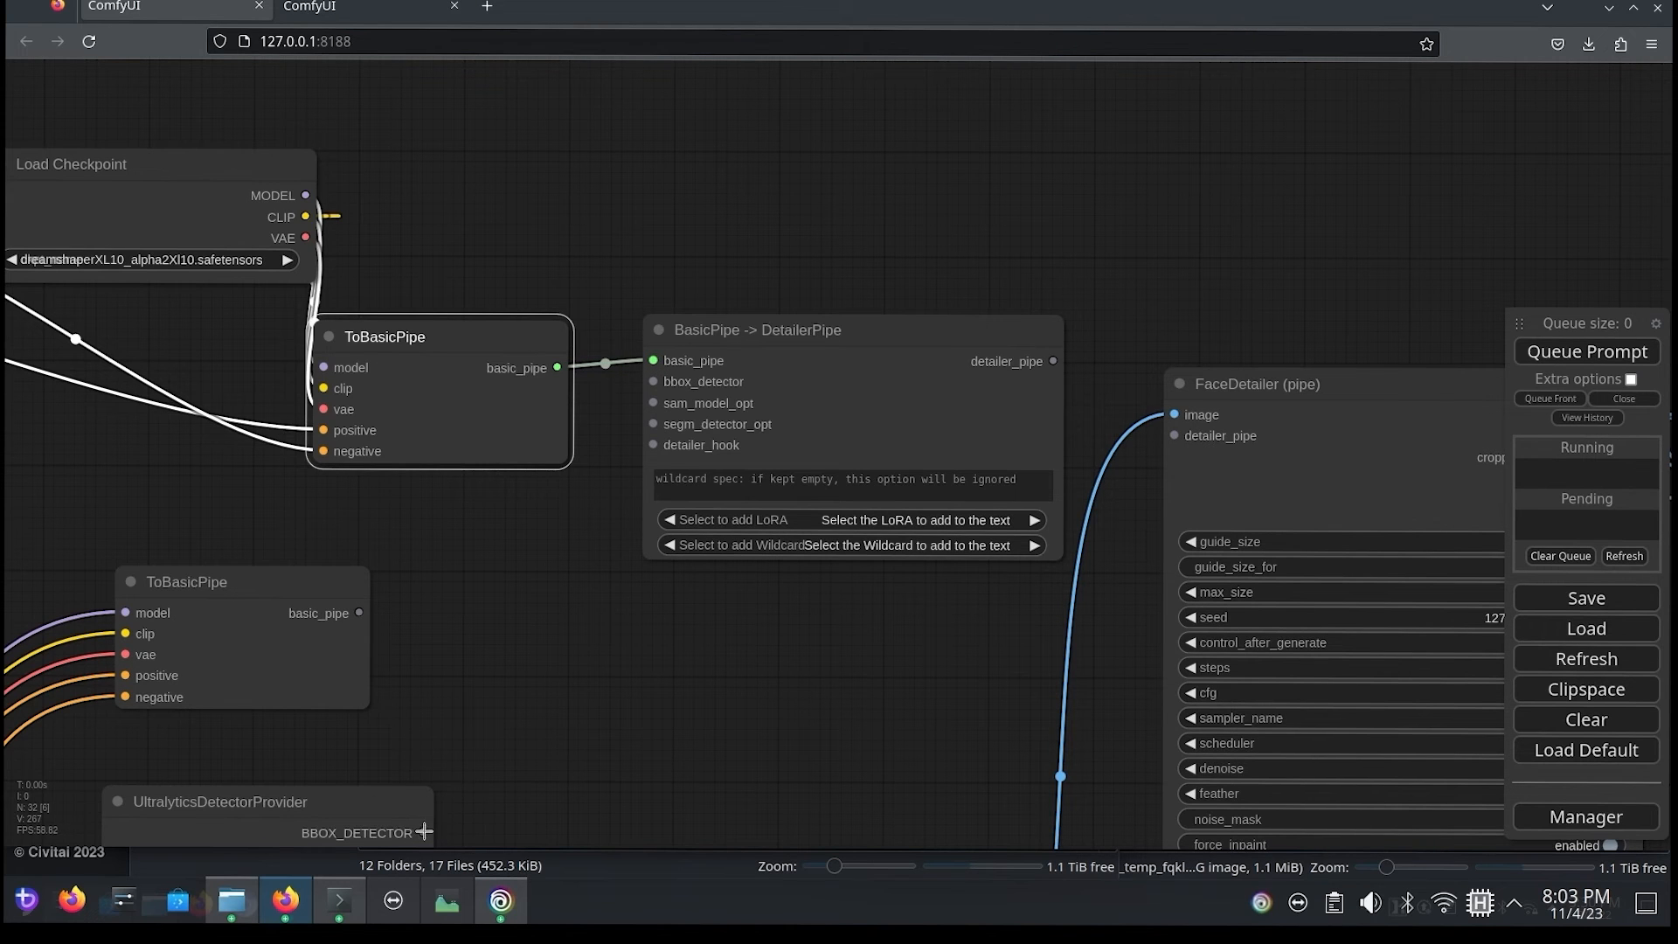
Step: Connect BBOX_DETECTOR to the new node's bbox_detector, and its detailer_pipe output to the first FaceDetailer (pipe)
drag(424, 832, 654, 382)
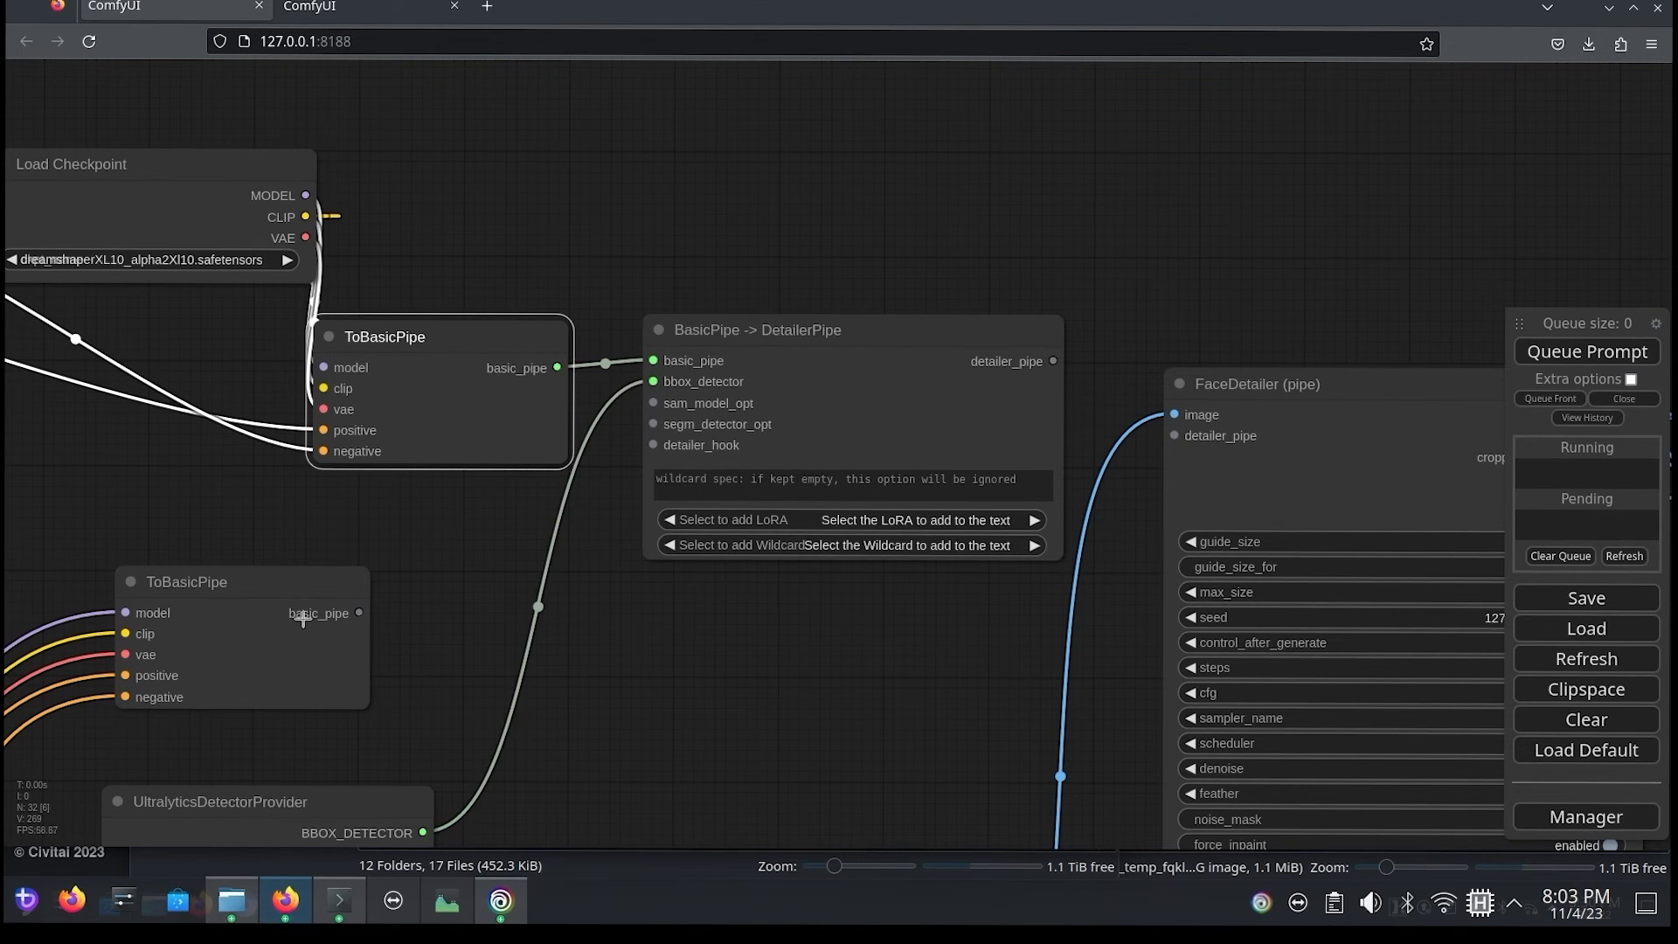
drag(951, 205, 521, 175)
drag(599, 347, 744, 407)
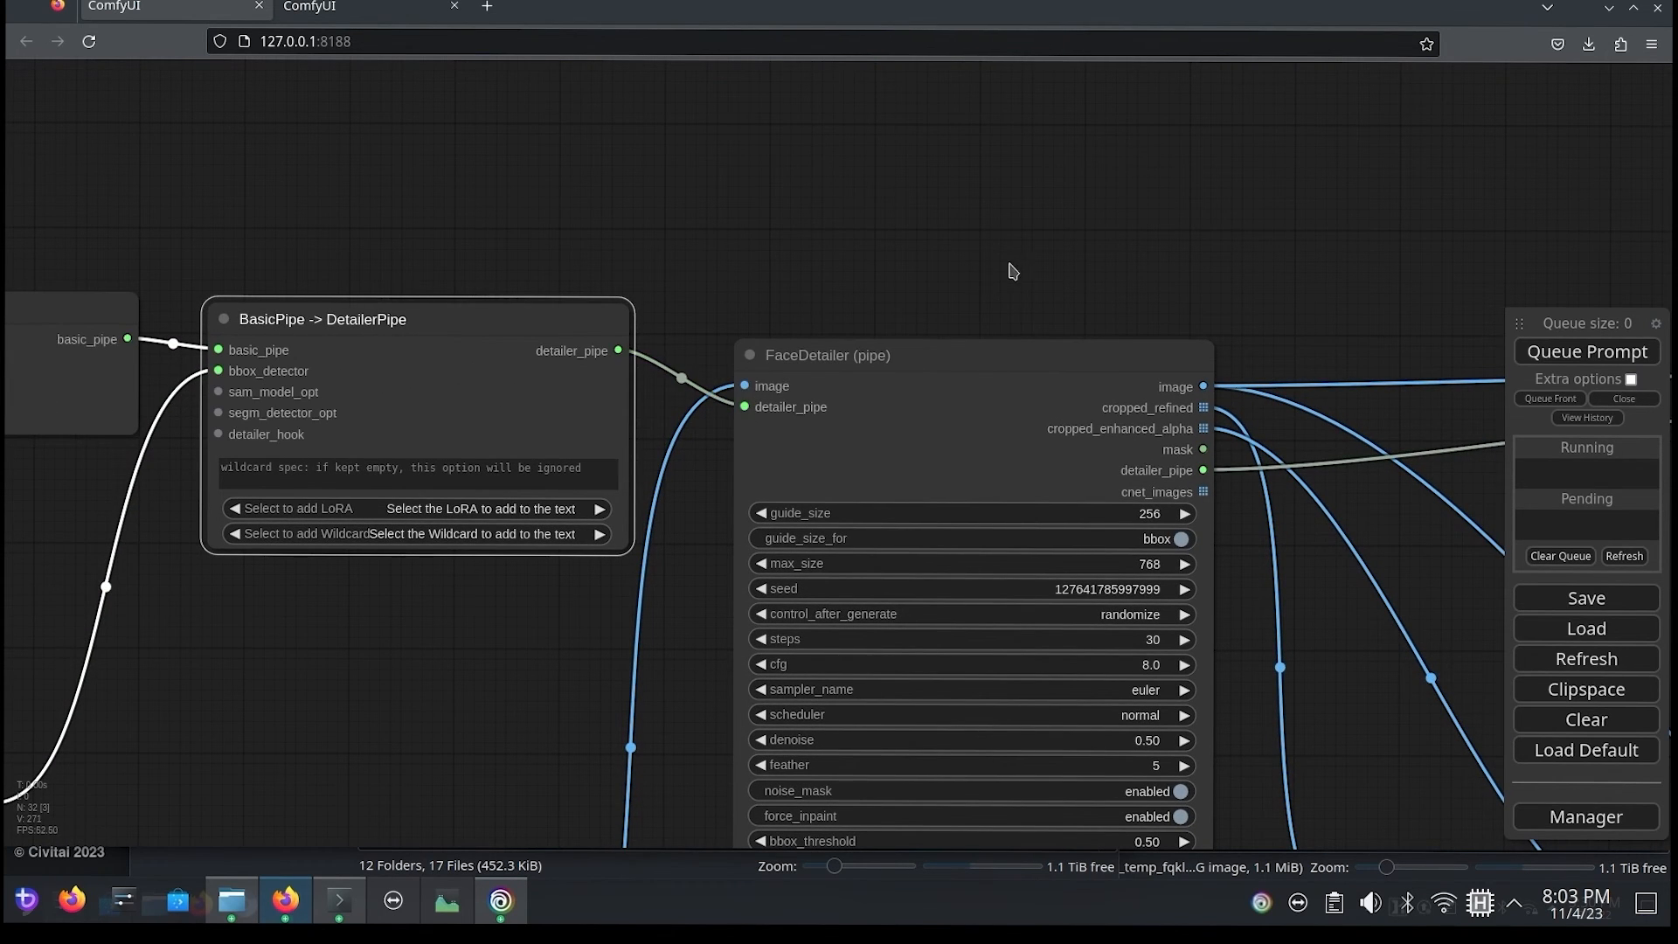
Step: Set the second FaceDetailer's steps to 30
drag(1013, 271, 831, 228)
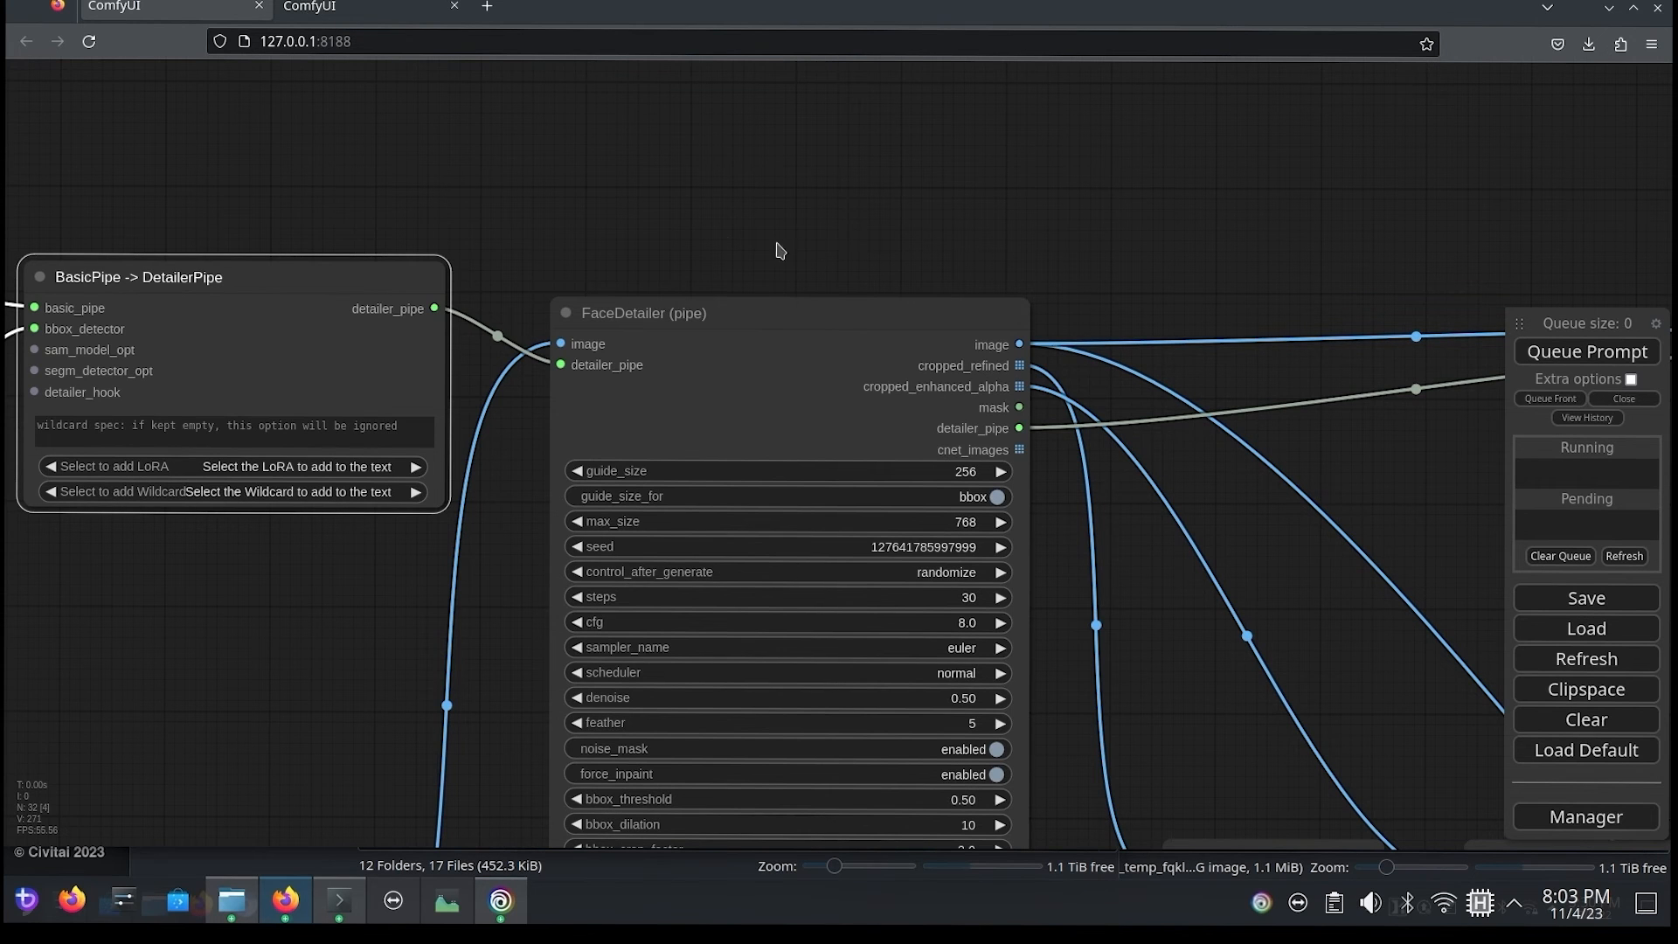
drag(623, 252, 530, 64)
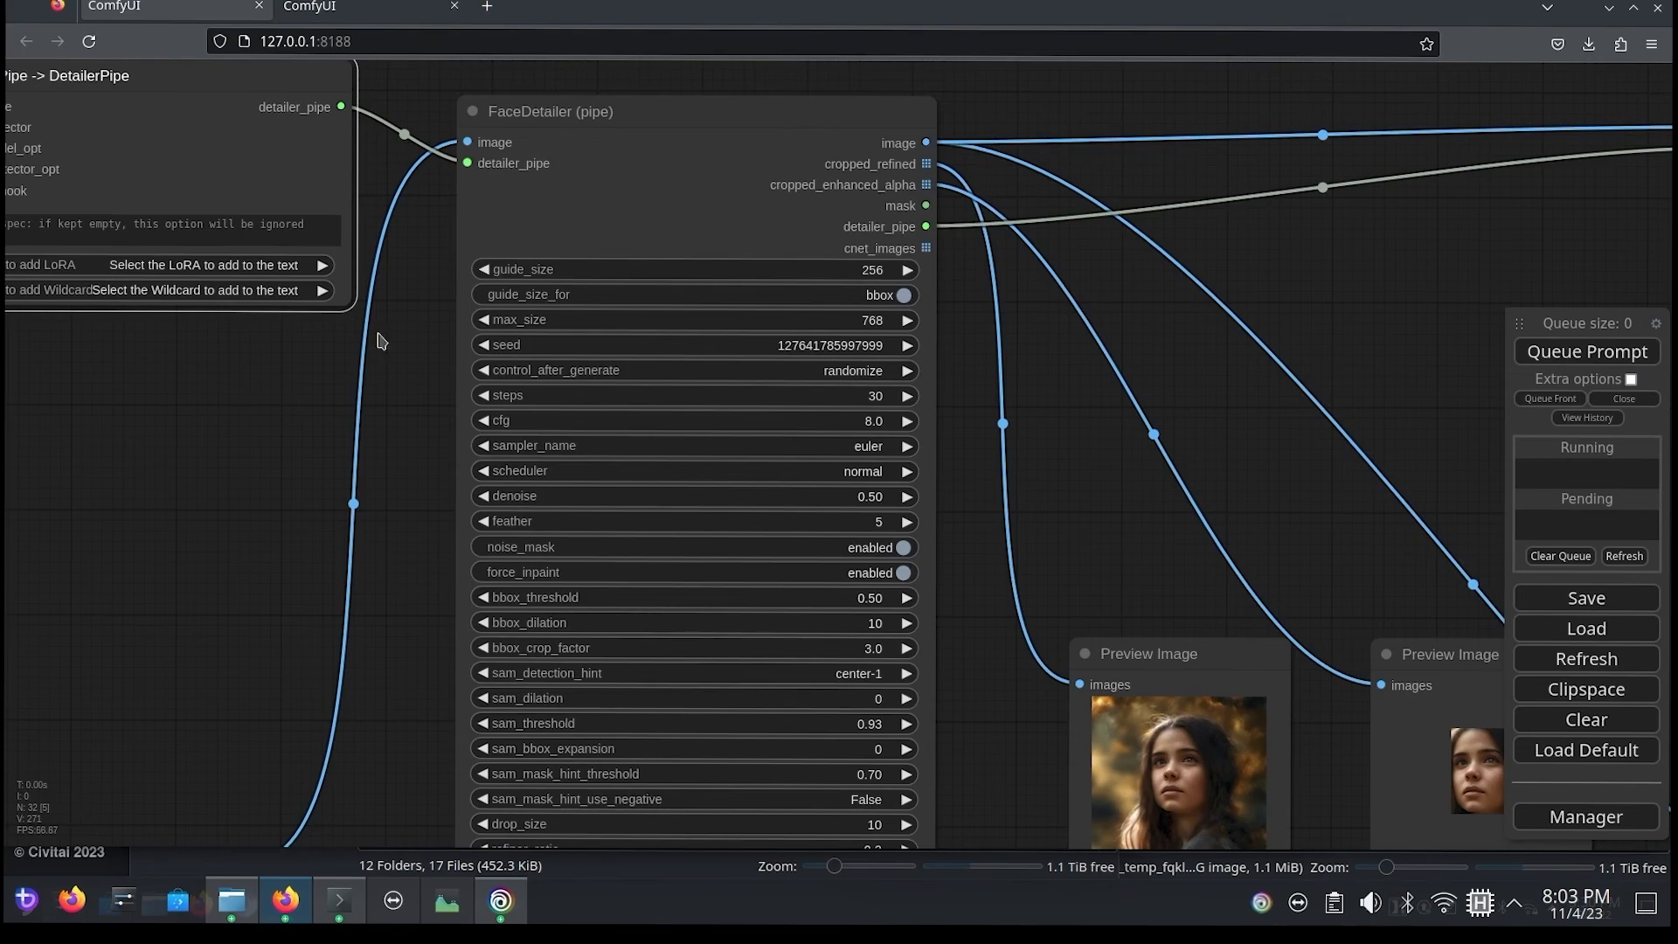
drag(250, 472, 335, 401)
drag(1417, 227, 371, 282)
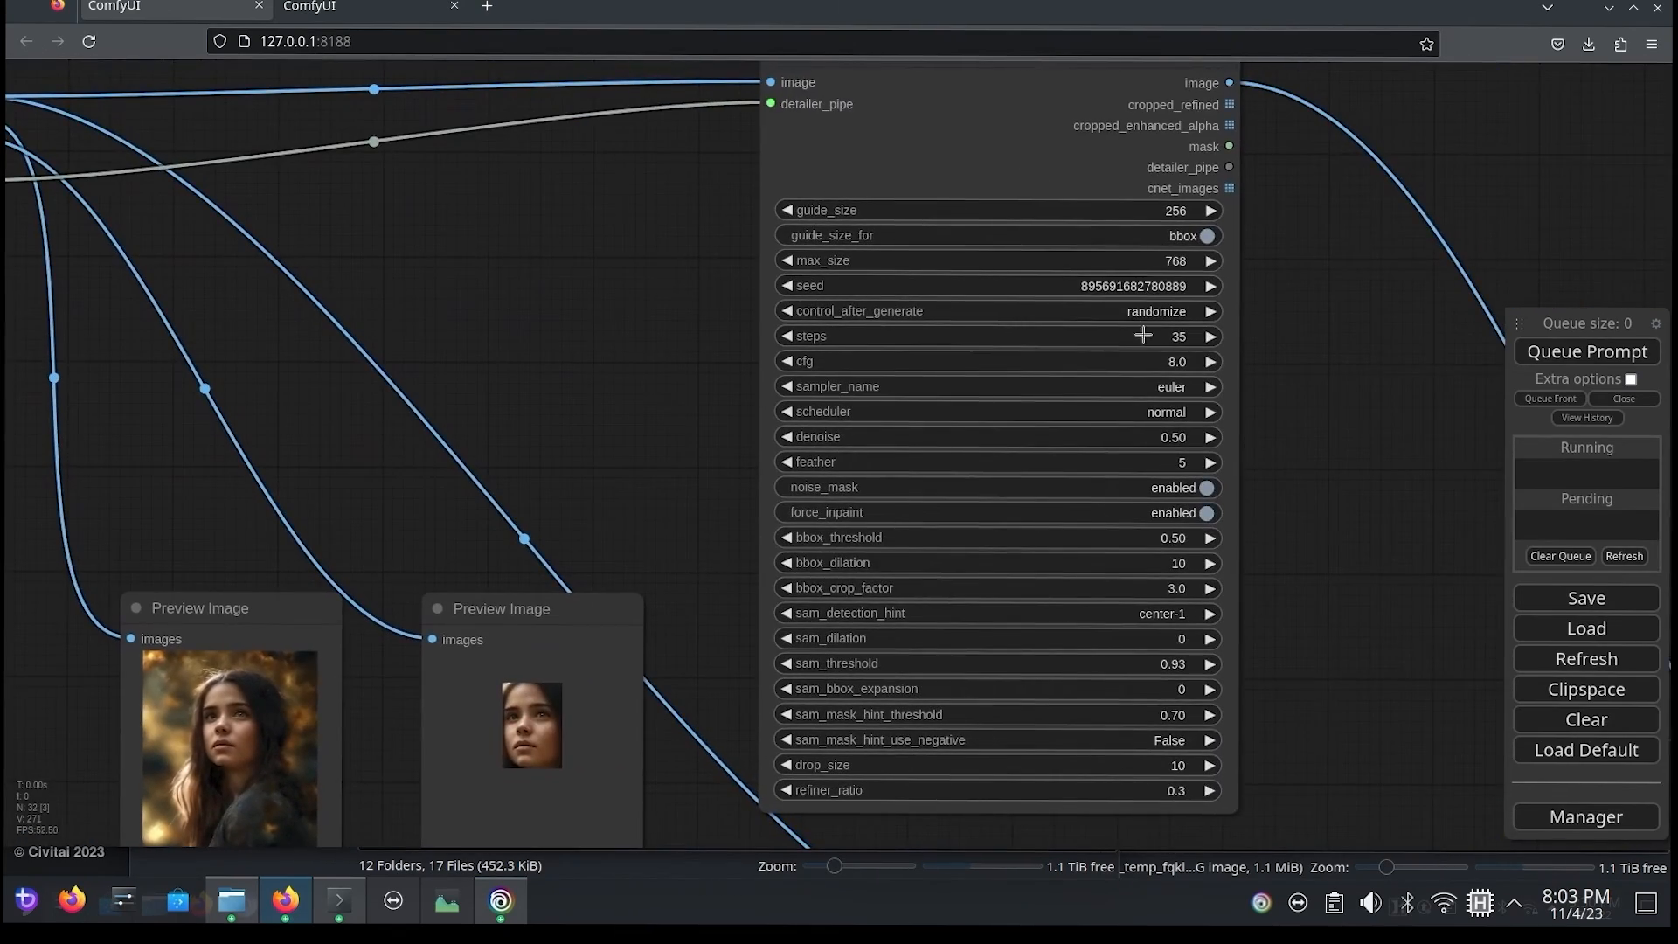
click(1178, 337)
drag(1250, 336, 1198, 306)
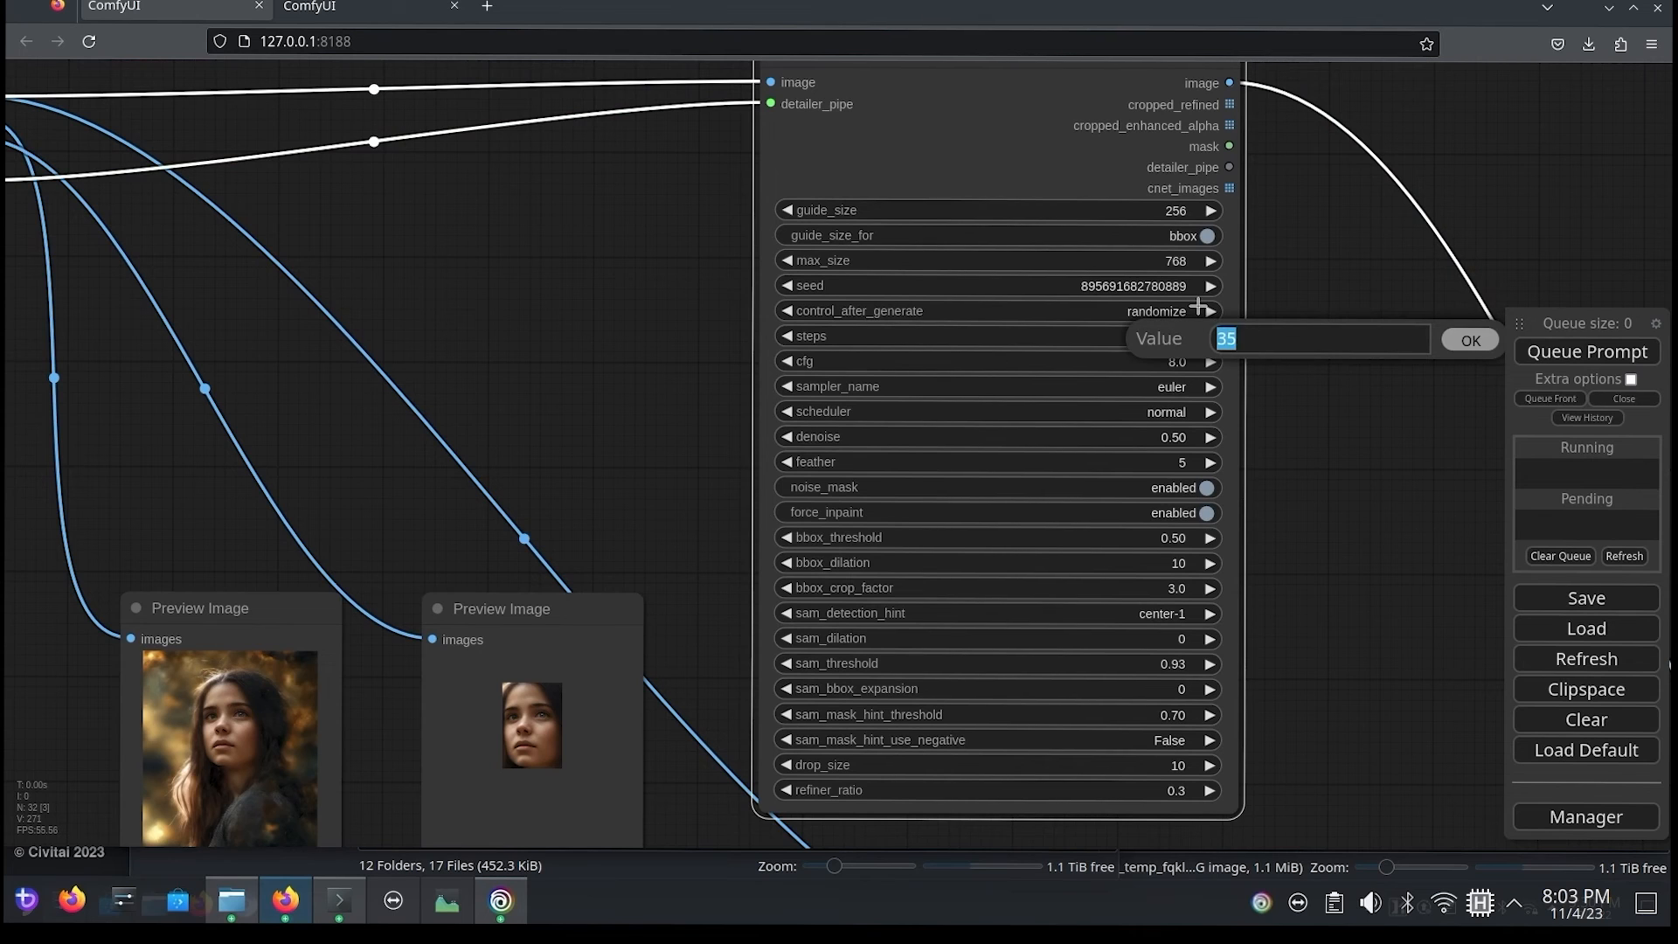
text(30)
click(1471, 341)
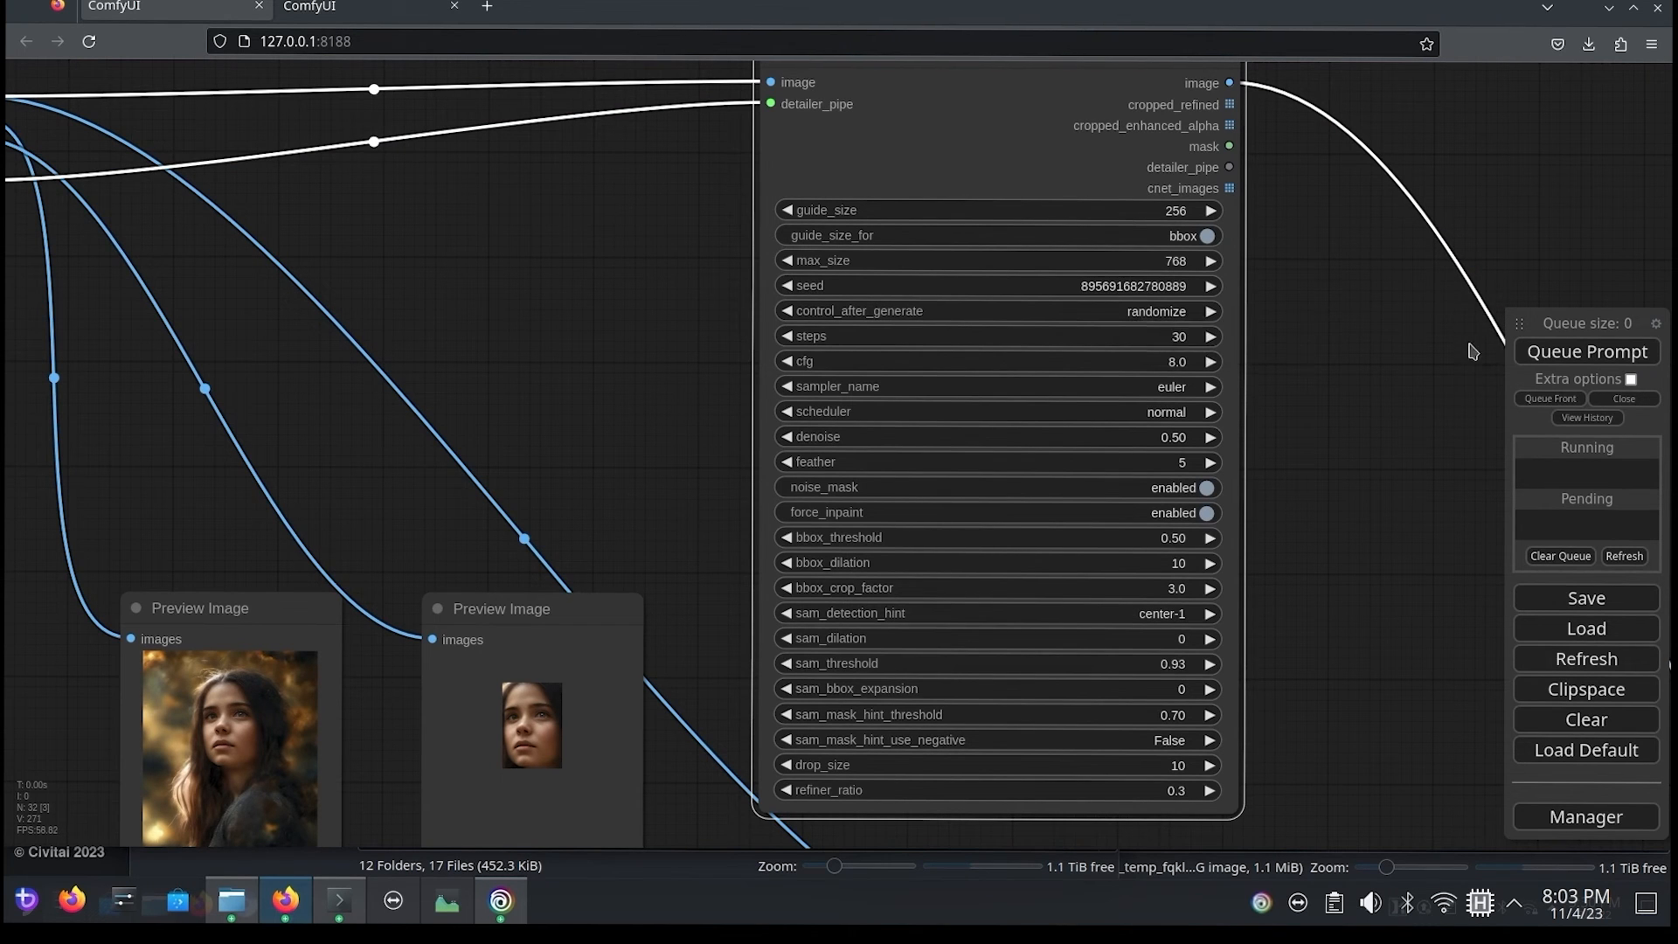
Step: Run the workflow and line up the final Preview Image node with the preview of the first FaceDetailer
drag(710, 672, 841, 328)
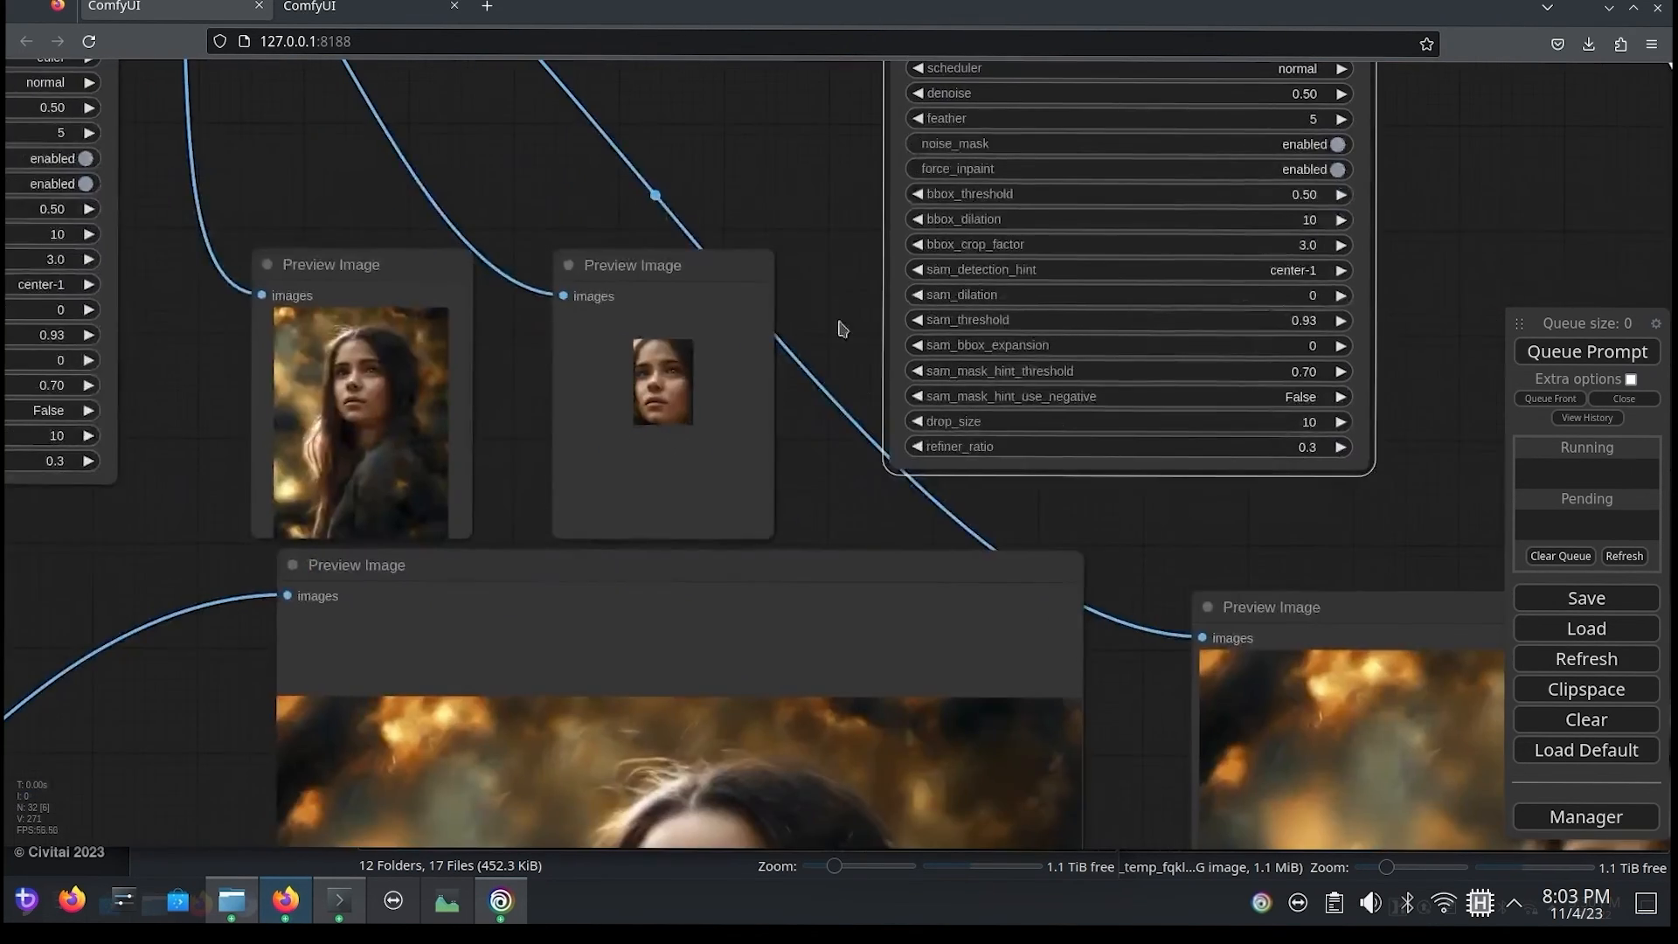
scroll(849, 465, up, 1)
scroll(850, 468, down, 6)
drag(1099, 511, 999, 130)
drag(1411, 683, 831, 677)
click(1572, 358)
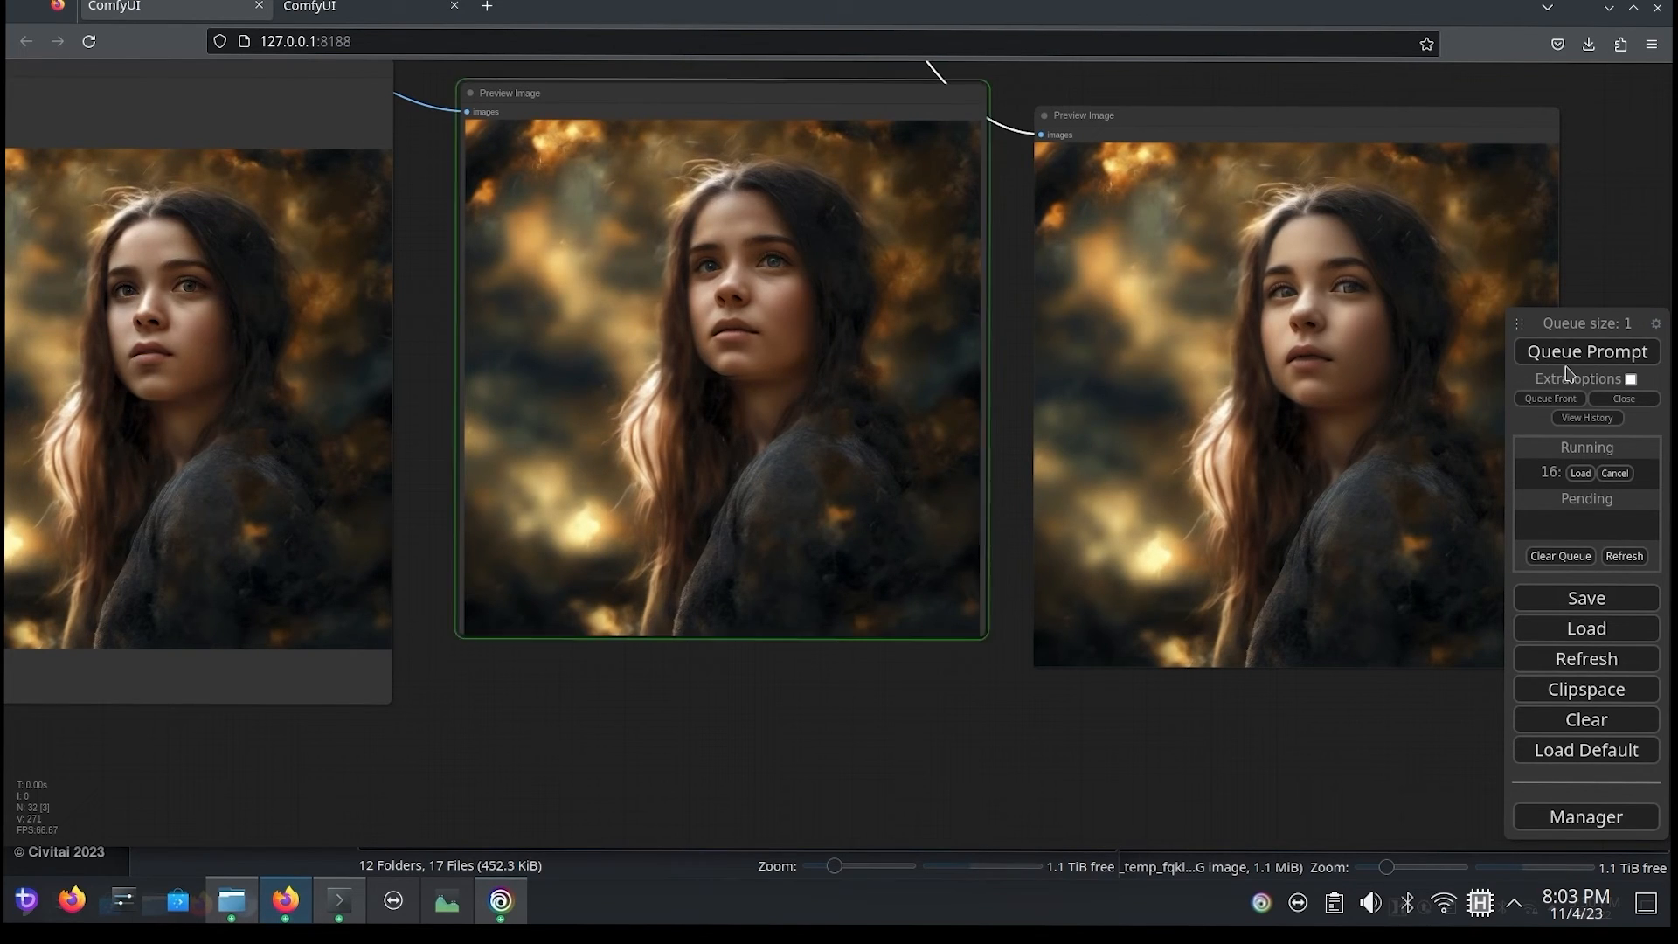
drag(1271, 131, 1302, 103)
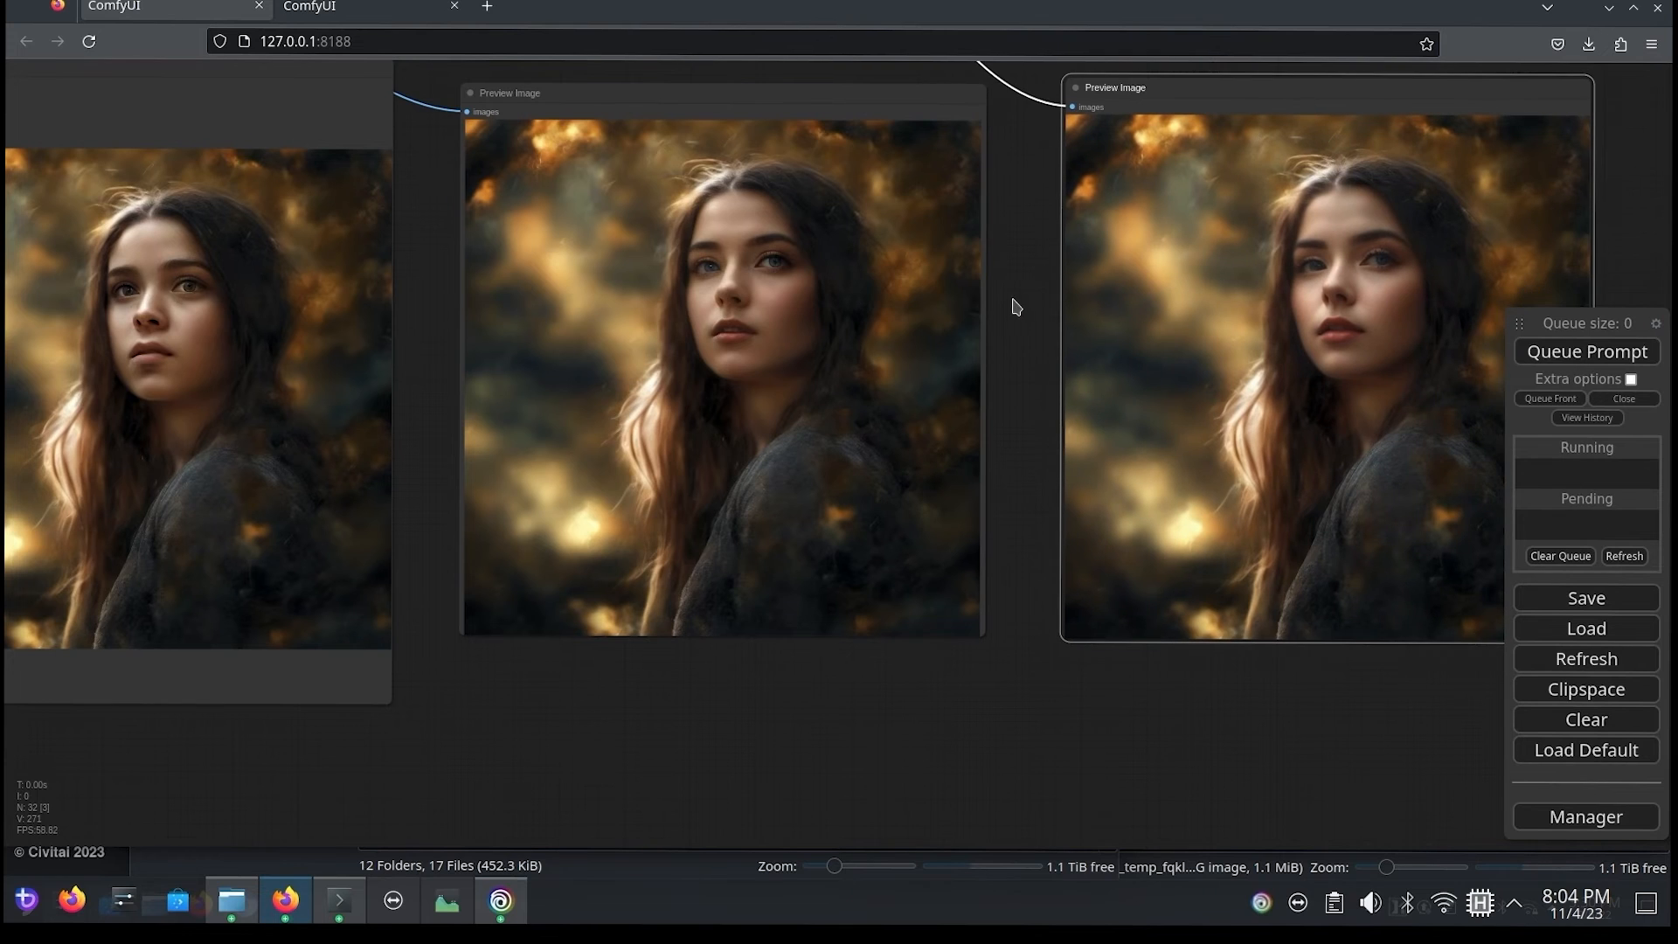
Step: Examine the faces produced by the first and second FaceDetailer passes up close
drag(1014, 307, 1052, 400)
scroll(820, 518, down, 5)
scroll(848, 488, up, 12)
scroll(855, 487, down, 1)
scroll(852, 487, up, 2)
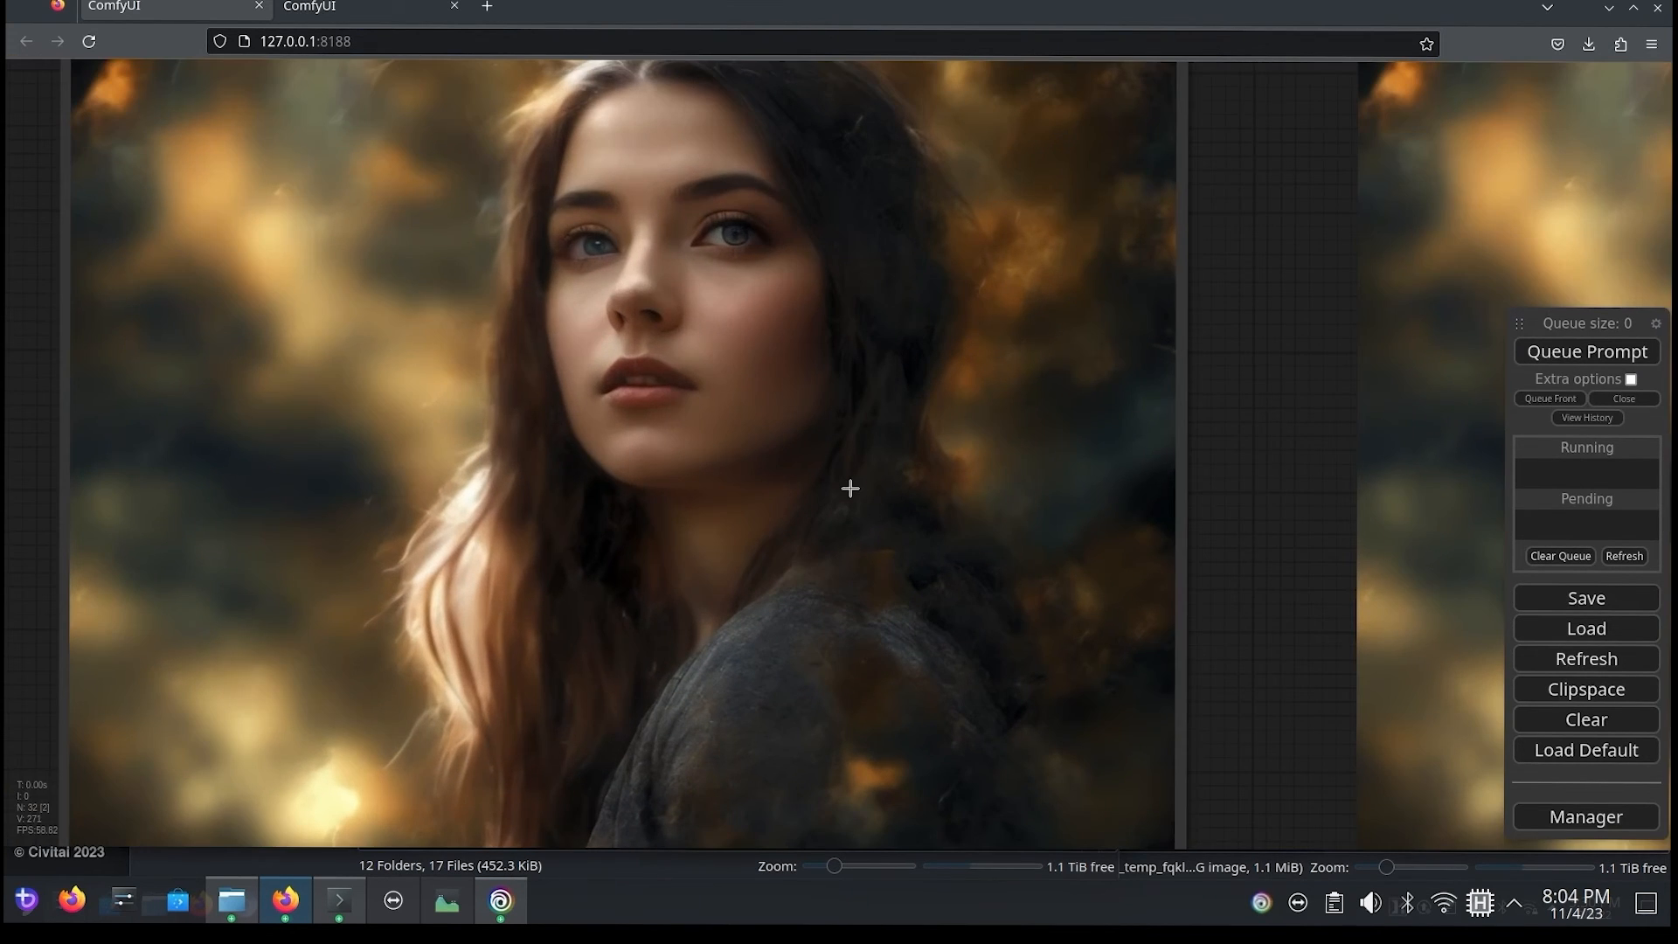
drag(1212, 298, 1334, 414)
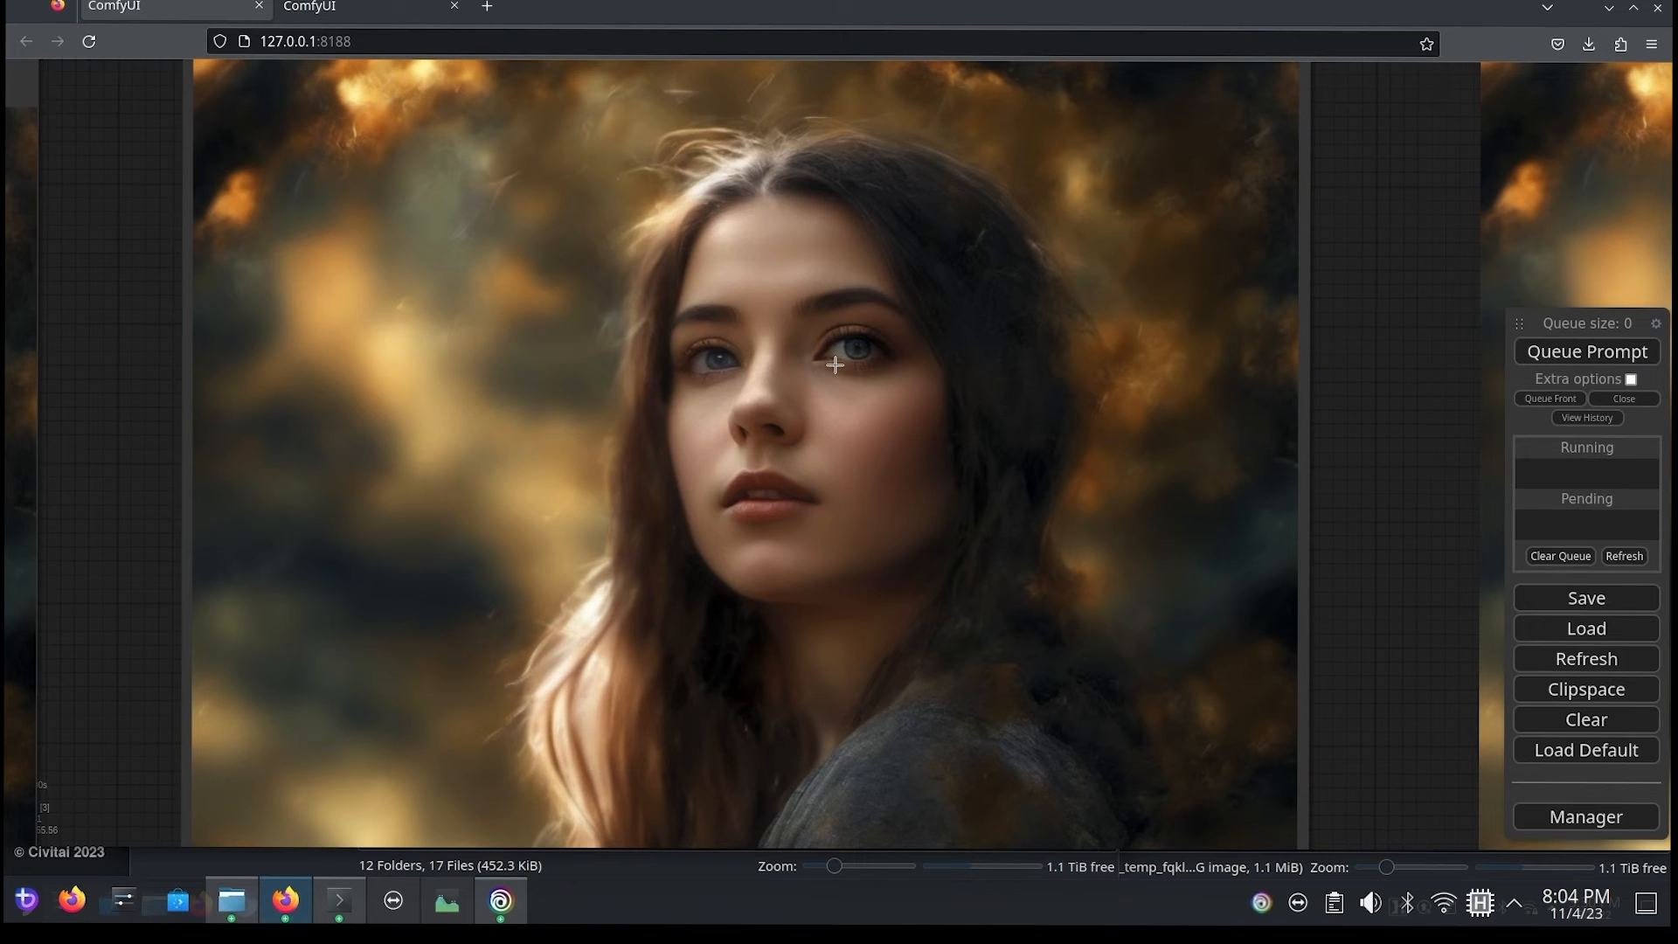
drag(1311, 348, 240, 359)
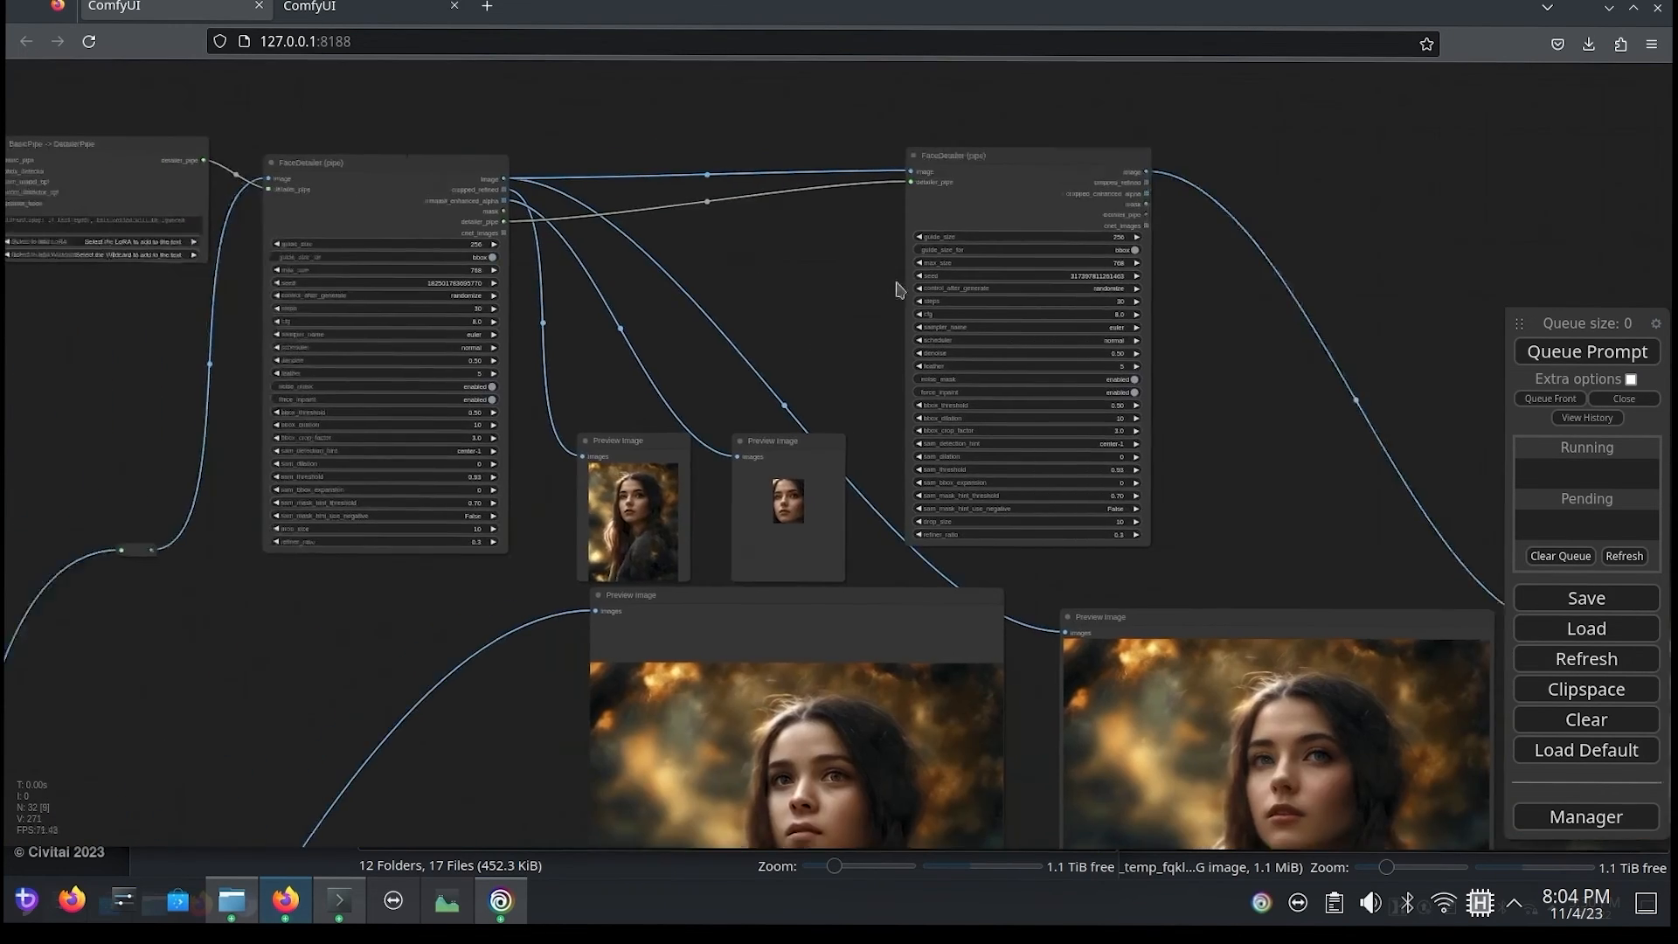
Step: Add a Primitive node beside the DreamShaper encoder group
drag(897, 284, 1285, 318)
mouse_move(411, 352)
mouse_down()
mouse_move(941, 612)
mouse_move(1080, 561)
mouse_up()
drag(407, 591, 667, 592)
scroll(667, 587, up, 4)
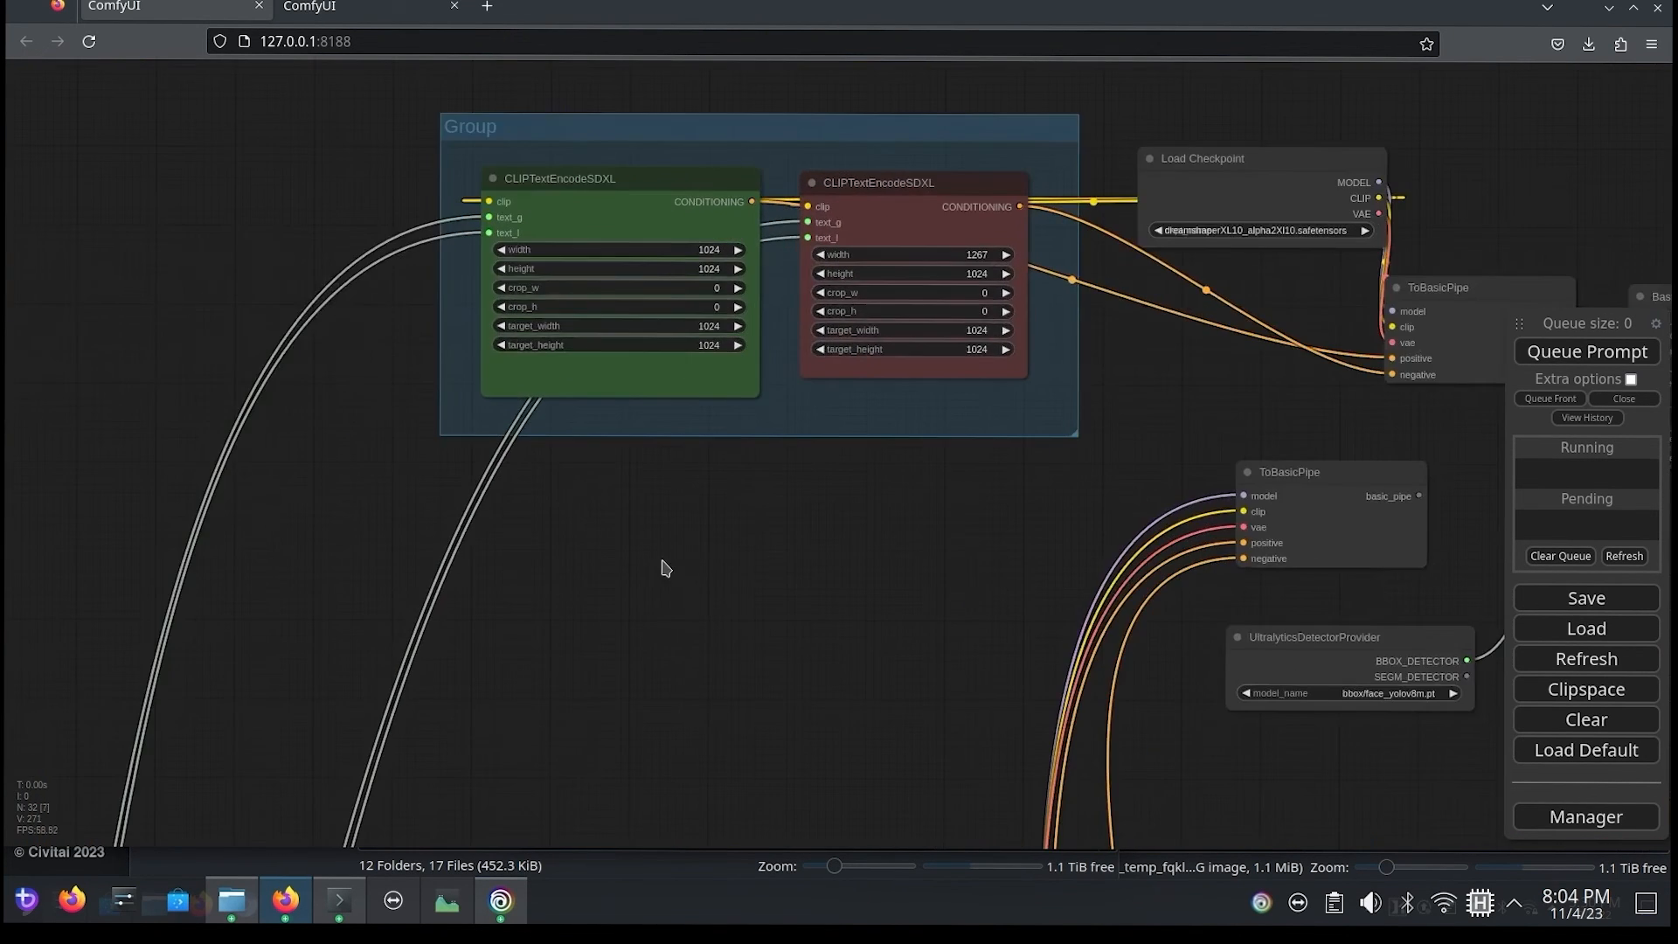
drag(700, 419, 763, 570)
scroll(769, 494, up, 4)
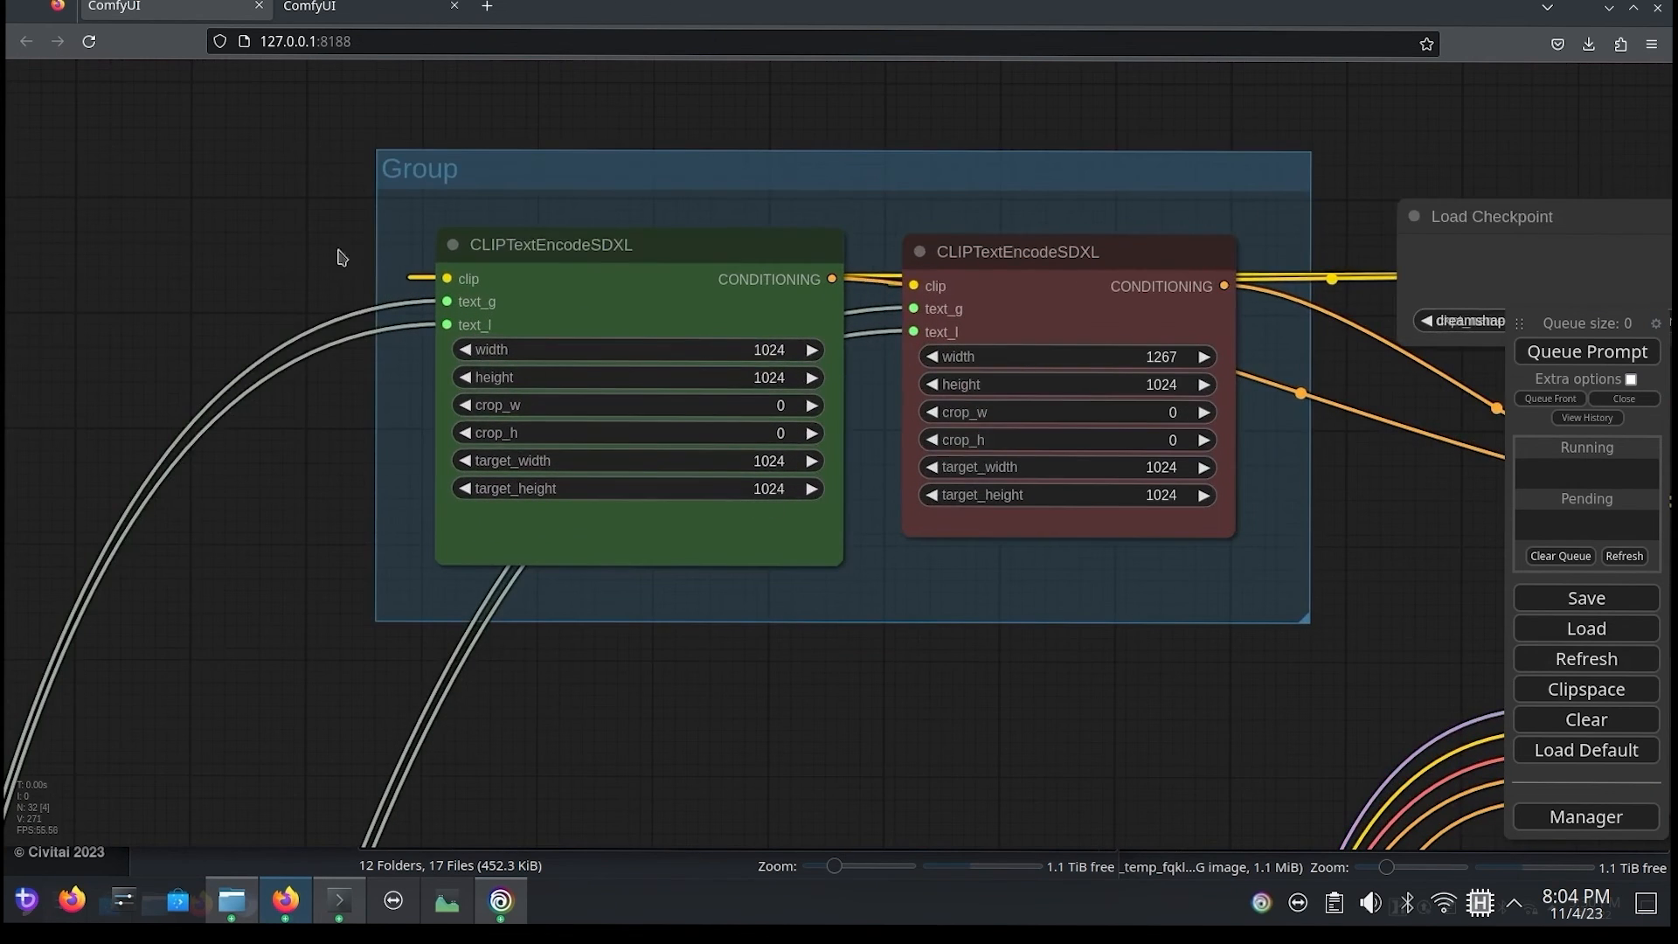
double_click(207, 241)
text(prim)
key(Return)
drag(162, 359, 259, 386)
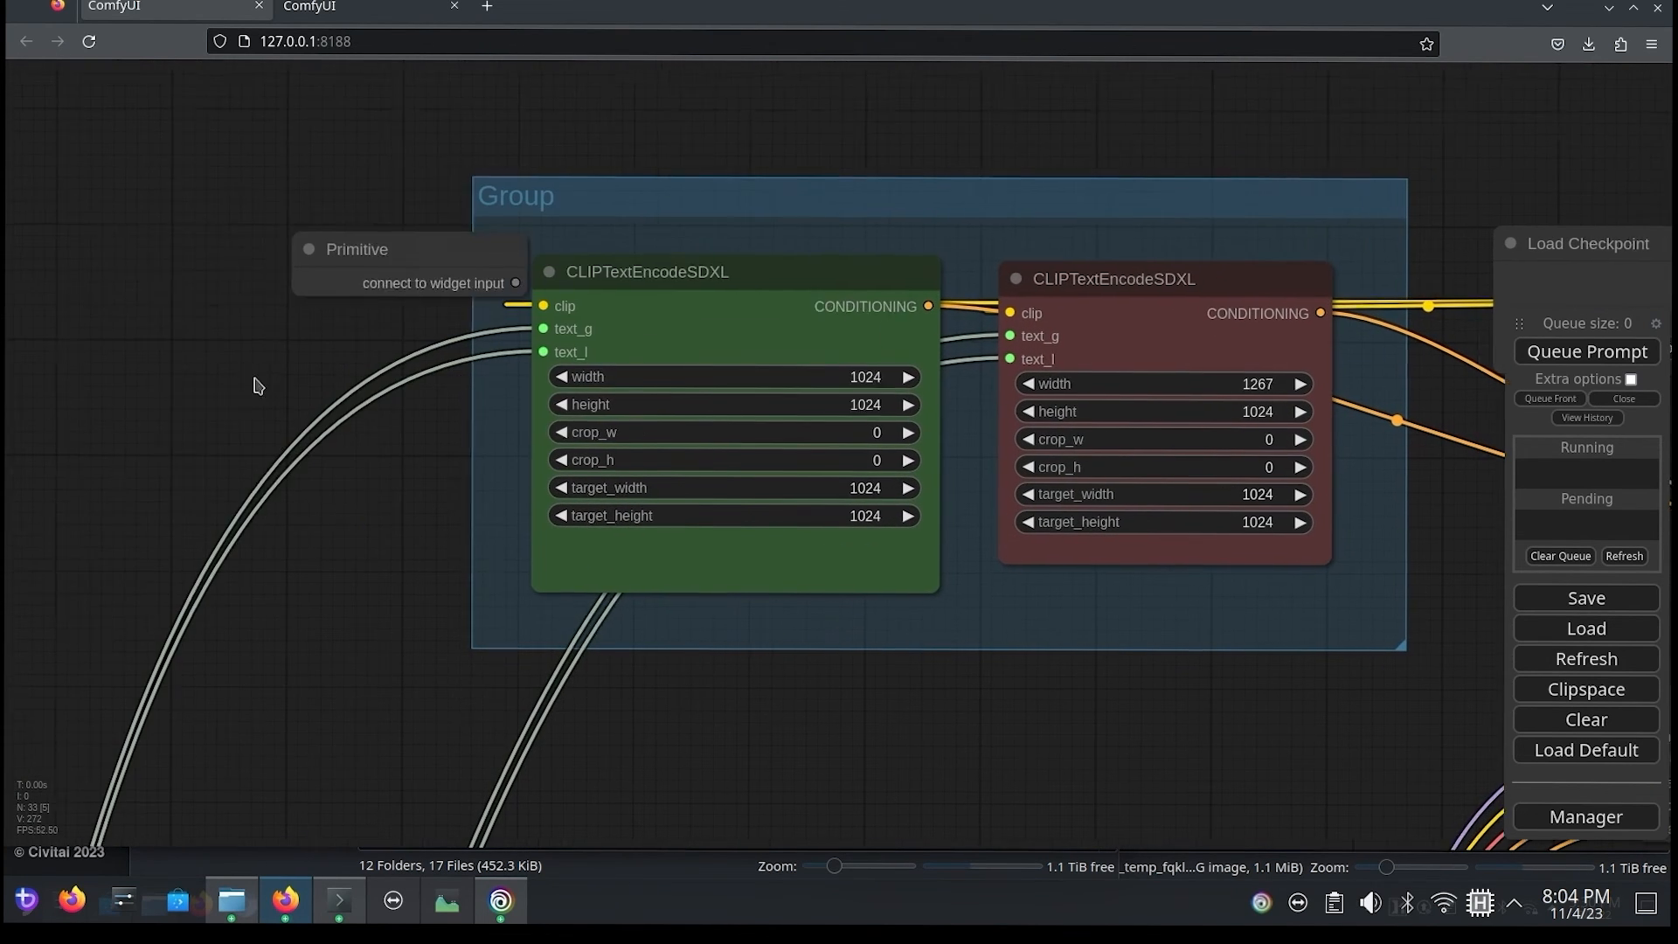
Step: Clone the new Primitive node three times and stack the four nodes beside the encoder group
right_click(243, 236)
mouse_move(444, 253)
mouse_down()
mouse_move(243, 237)
mouse_move(213, 327)
mouse_up()
click(267, 463)
right_click(372, 510)
right_click(331, 235)
click(349, 460)
right_click(332, 238)
click(351, 463)
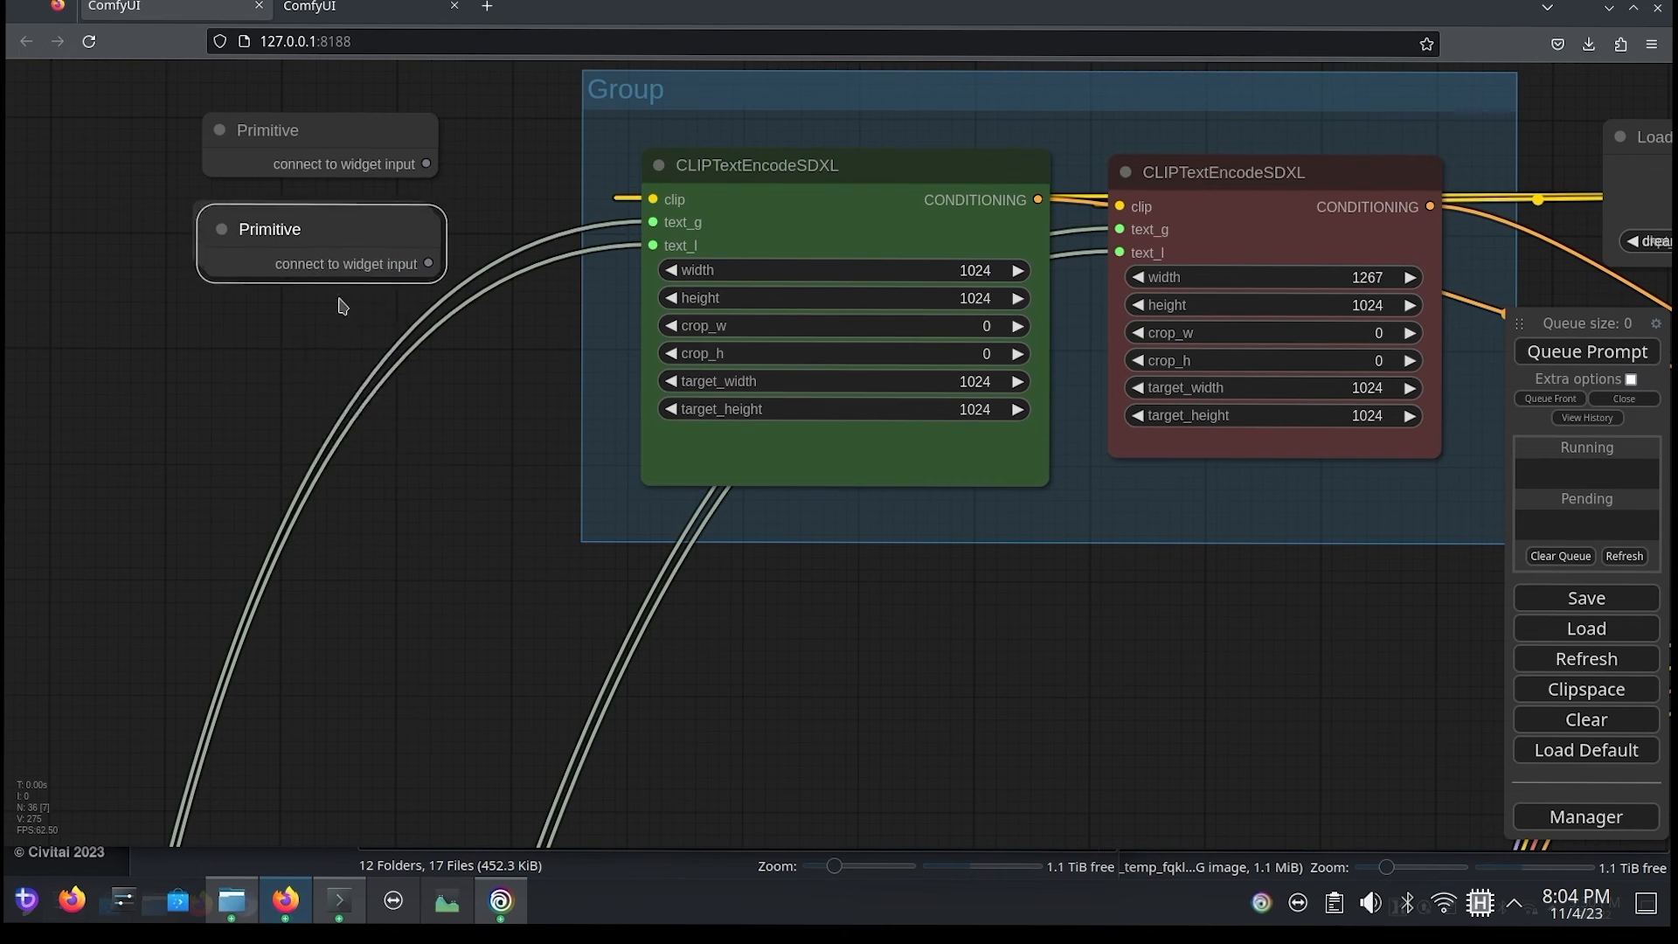
drag(337, 244, 349, 411)
drag(322, 235, 330, 318)
Step: Connect two of the new Primitives to the green encoder's text_g and text_l
mouse_move(476, 210)
mouse_down()
mouse_move(420, 272)
mouse_move(596, 285)
mouse_up()
drag(288, 194, 234, 83)
mouse_move(372, 326)
mouse_down()
mouse_move(484, 278)
mouse_move(369, 322)
mouse_up()
drag(361, 314, 597, 308)
drag(293, 281, 211, 218)
Step: Connect the remaining two new Primitives to the red encoder's text_g and text_l
drag(289, 369, 1063, 292)
drag(229, 460, 195, 514)
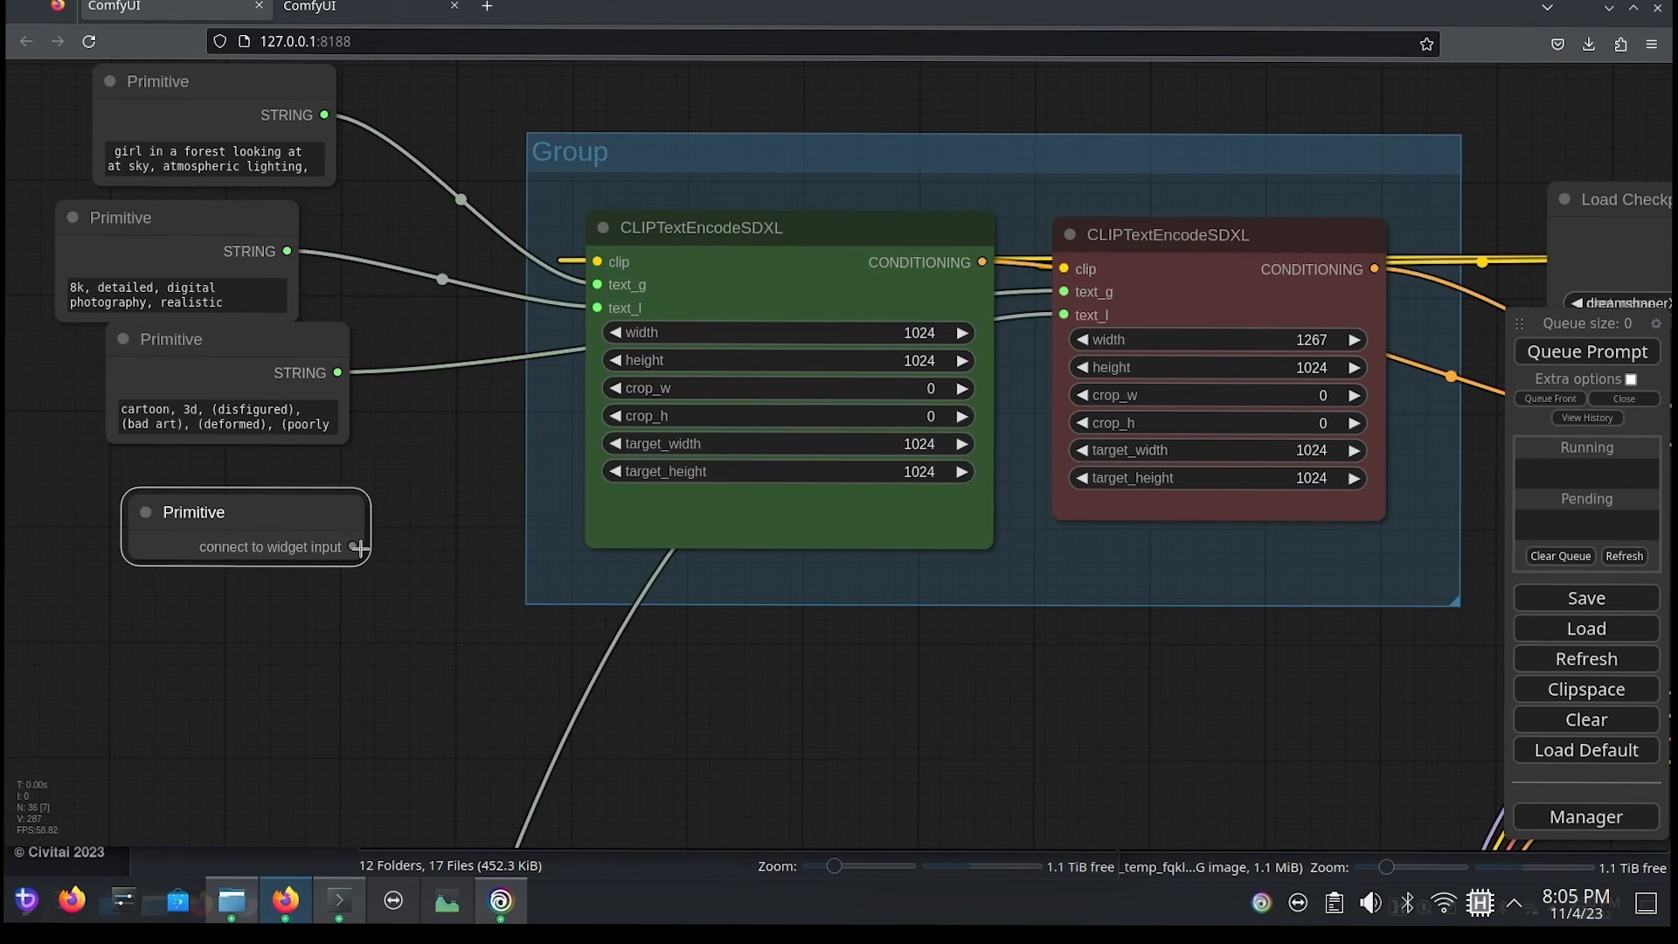
drag(357, 547, 1063, 315)
Step: Enlarge the two new negative prompt Primitives and stack the empty one below the one with text
drag(197, 515, 199, 650)
drag(217, 518, 482, 500)
drag(425, 341, 239, 390)
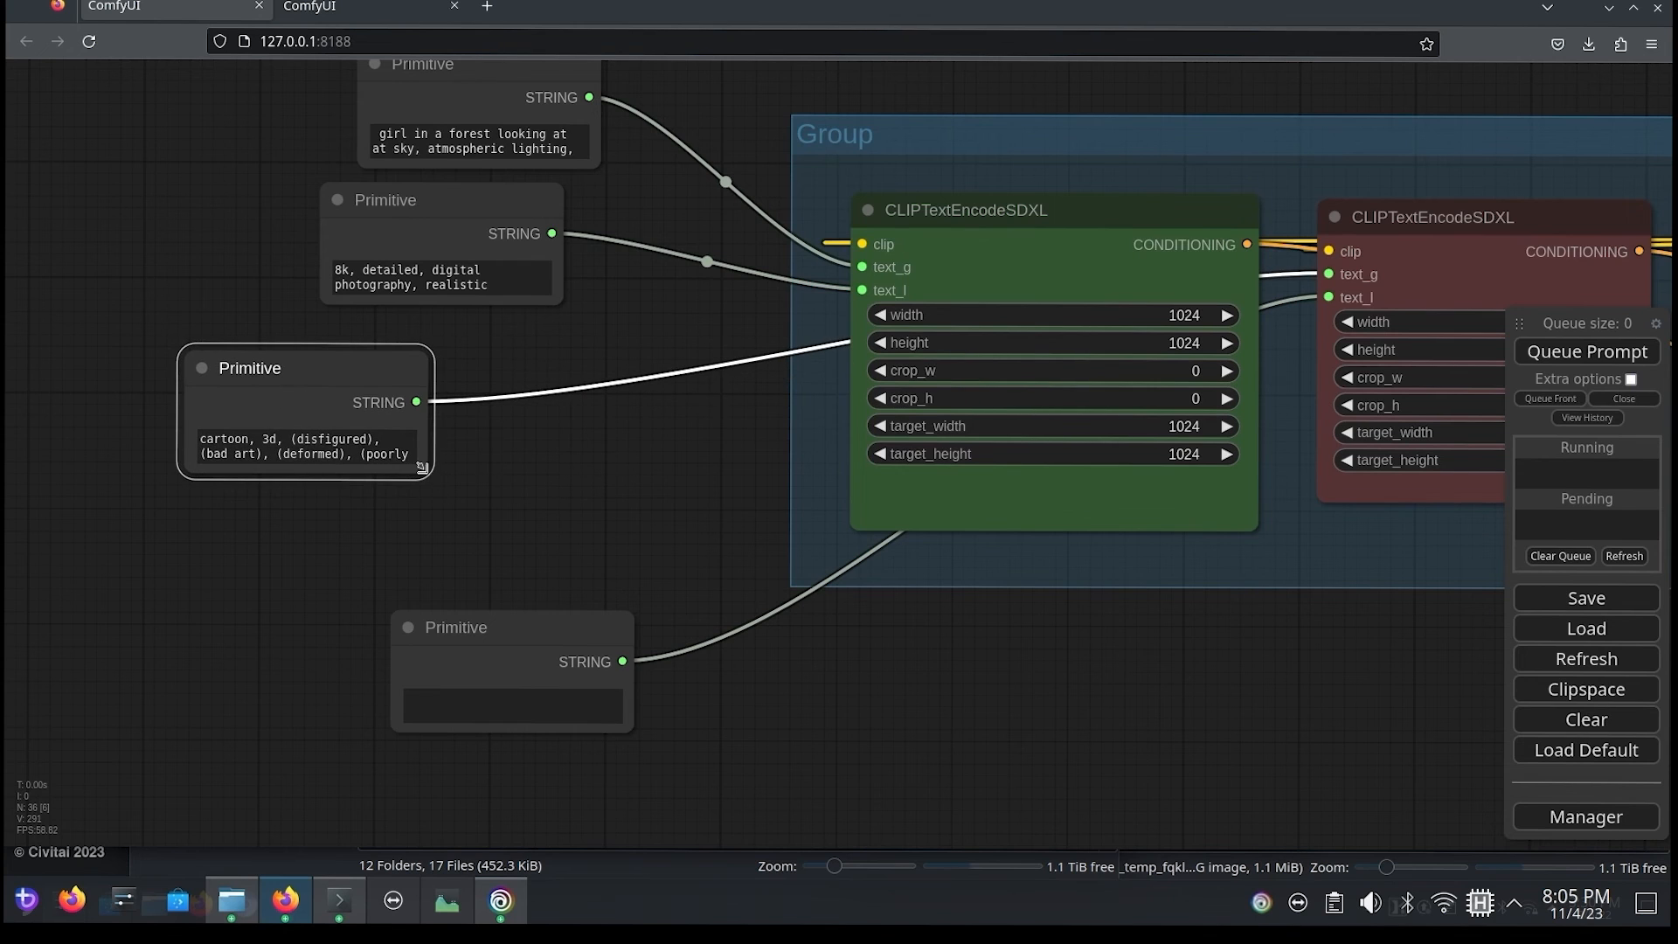
drag(422, 468, 704, 573)
drag(497, 668, 302, 657)
drag(444, 724, 671, 820)
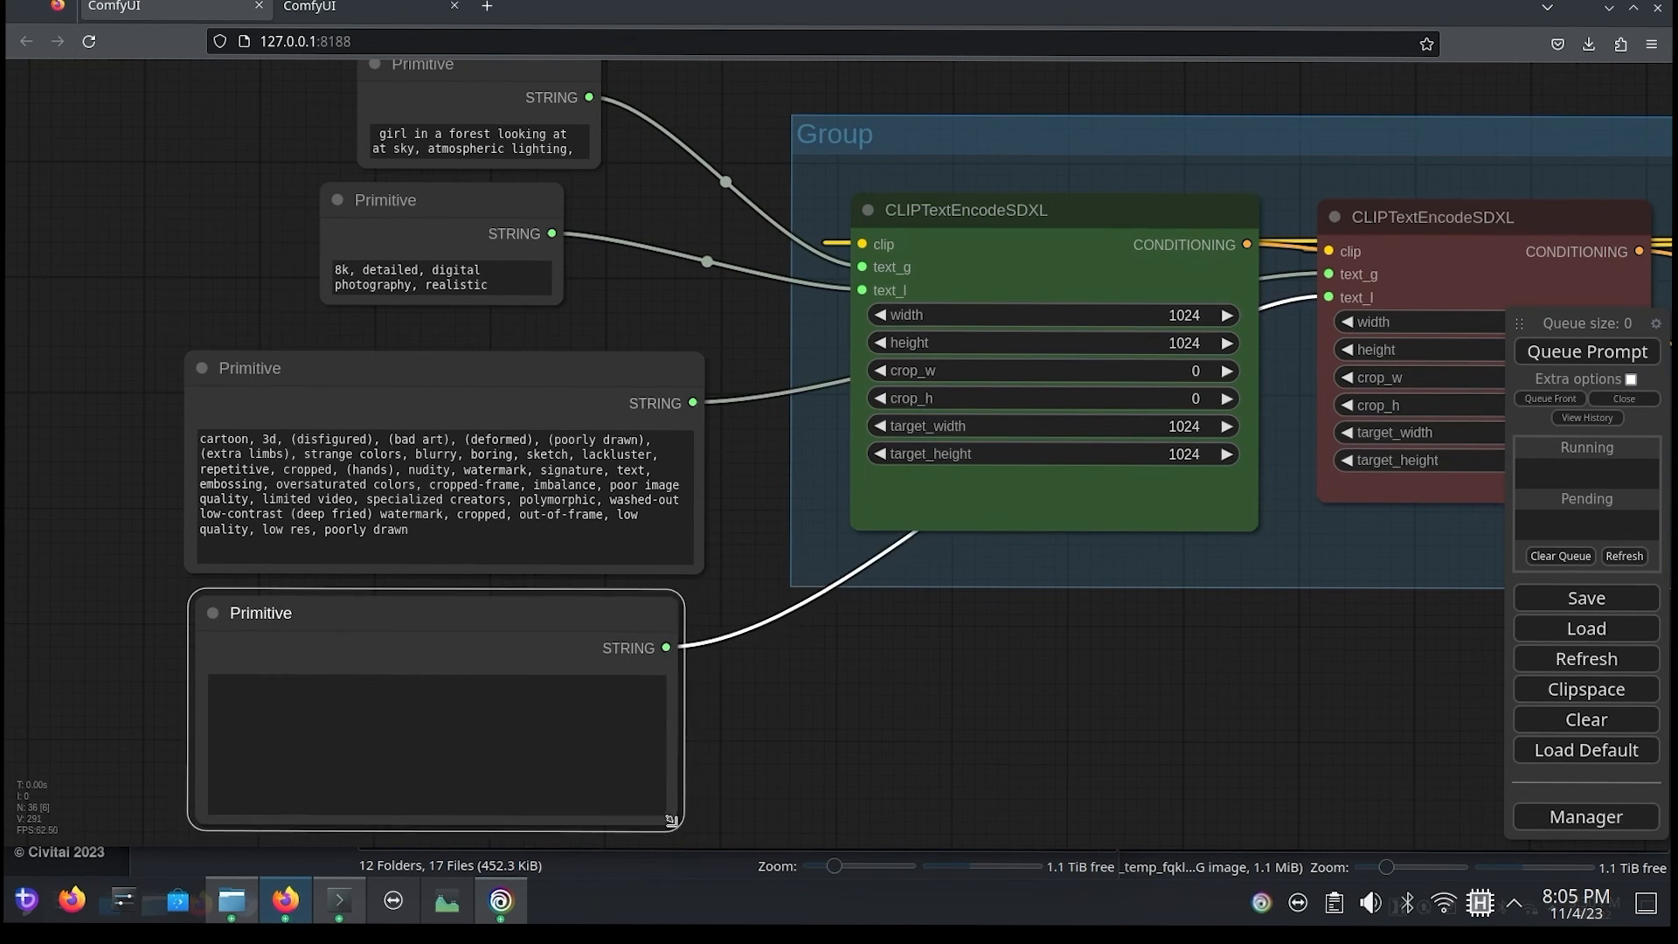
Step: Enlarge the two positive prompt Primitives and stack them above the negative ones so their full text shows
drag(185, 242, 266, 465)
drag(433, 287, 110, 126)
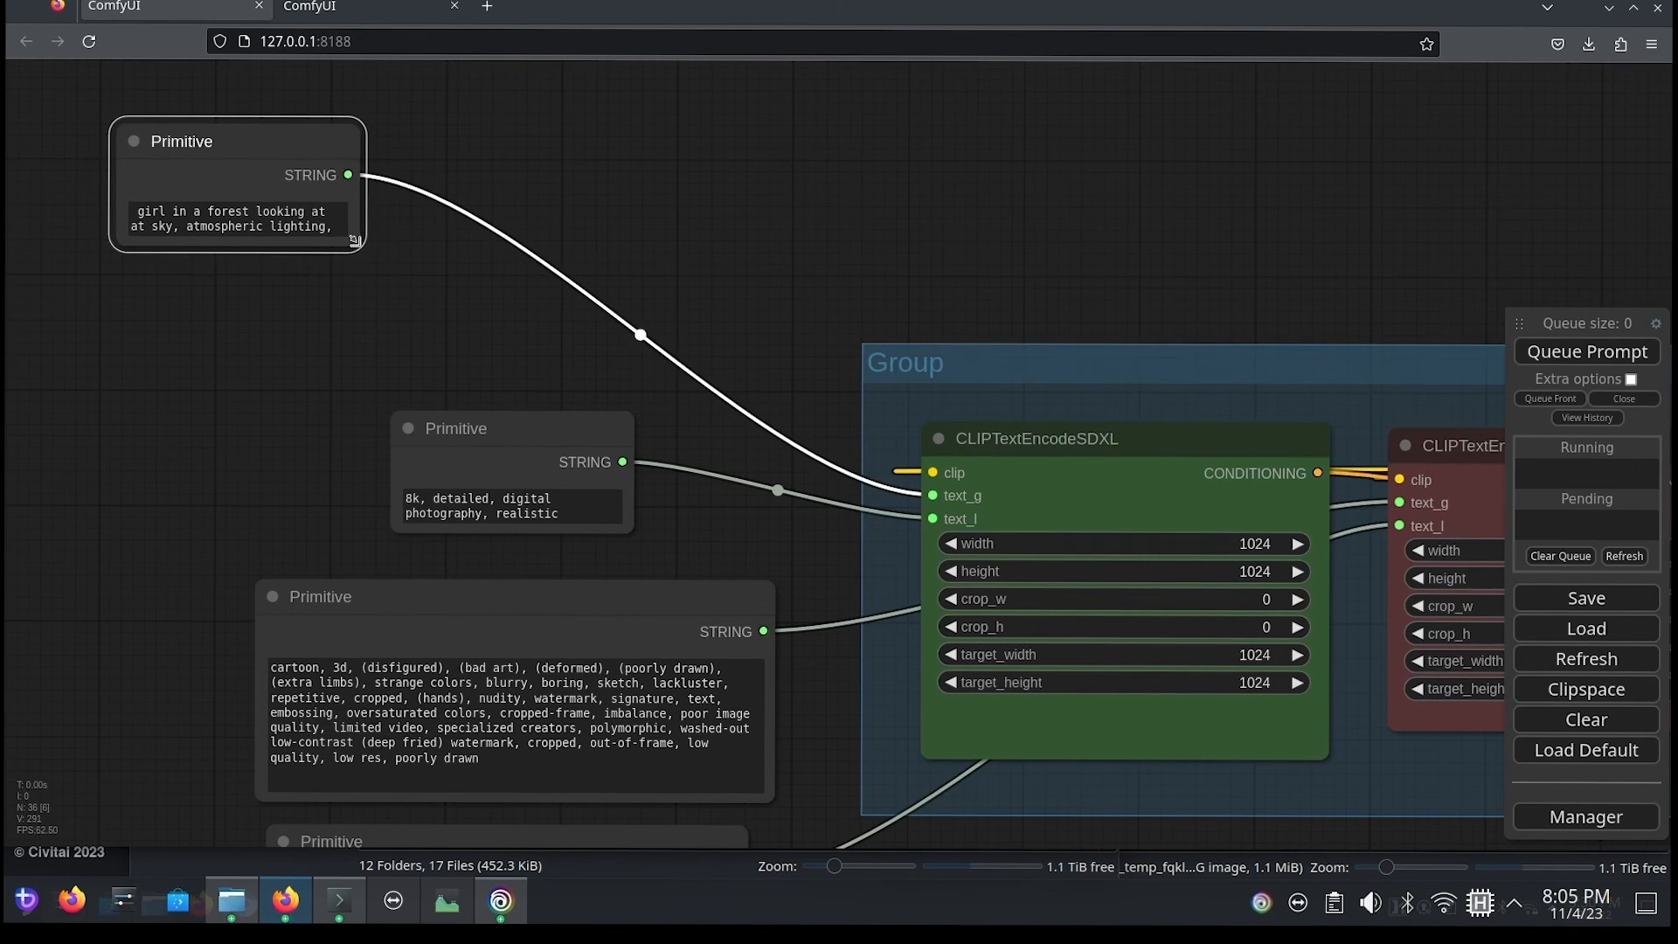
drag(354, 242, 754, 391)
drag(509, 435, 255, 426)
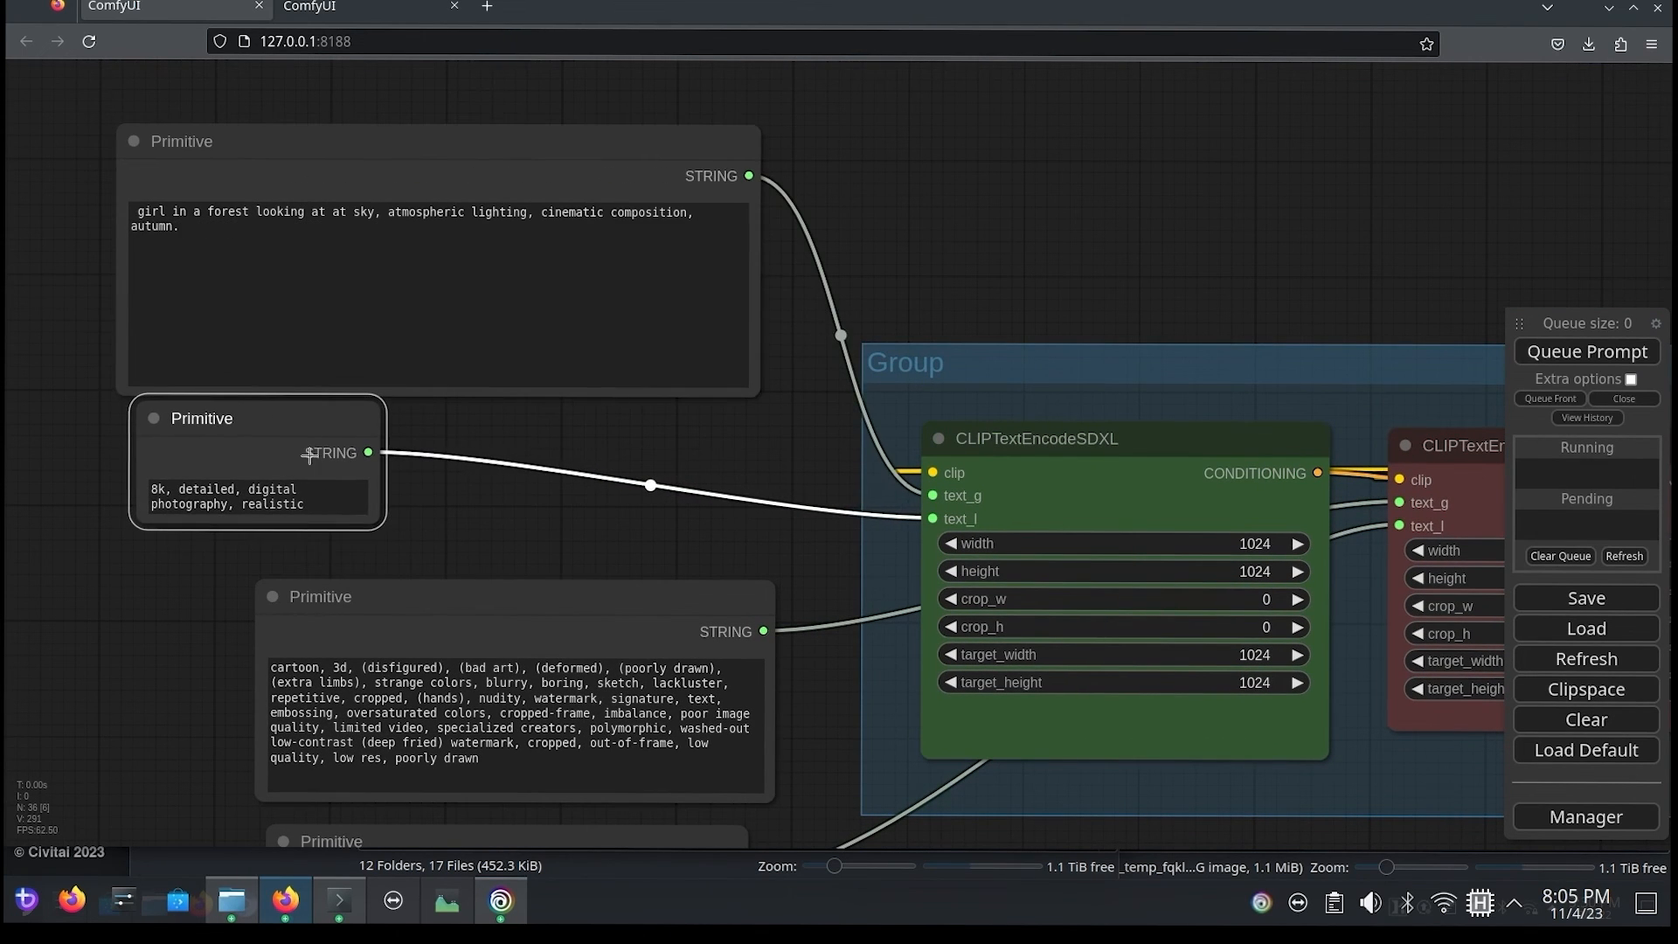
drag(375, 516, 589, 556)
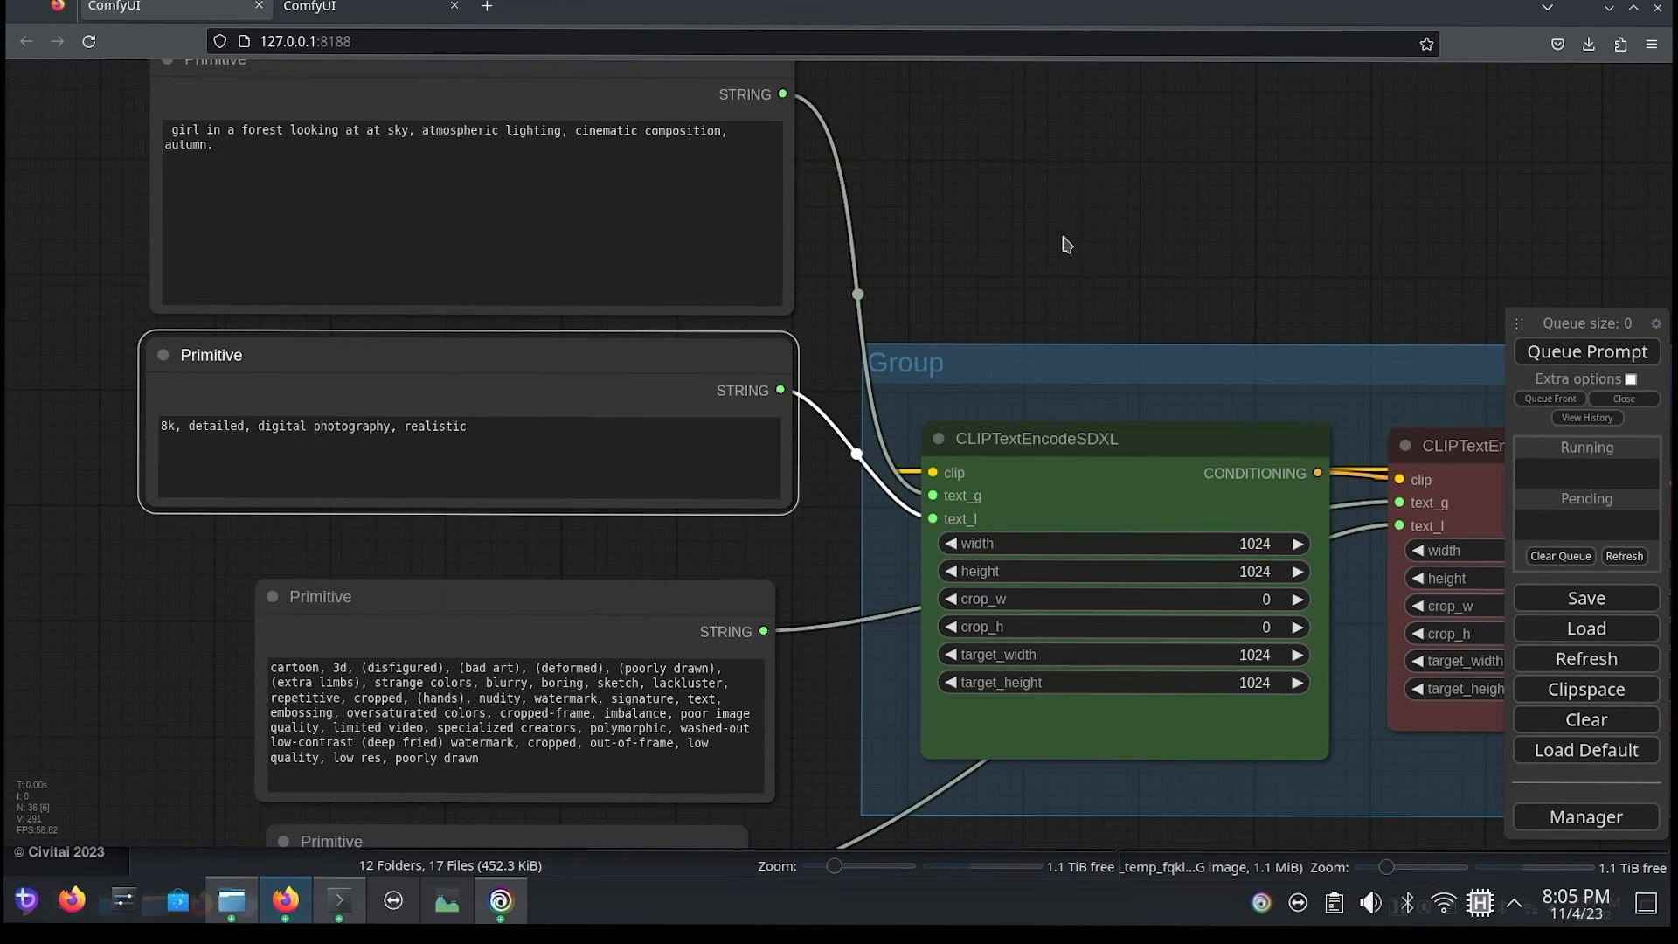
Step: Replace the text_g positive prompt with "Indian Woman" and tuck the second positive Primitive under it
drag(1066, 244, 644, 157)
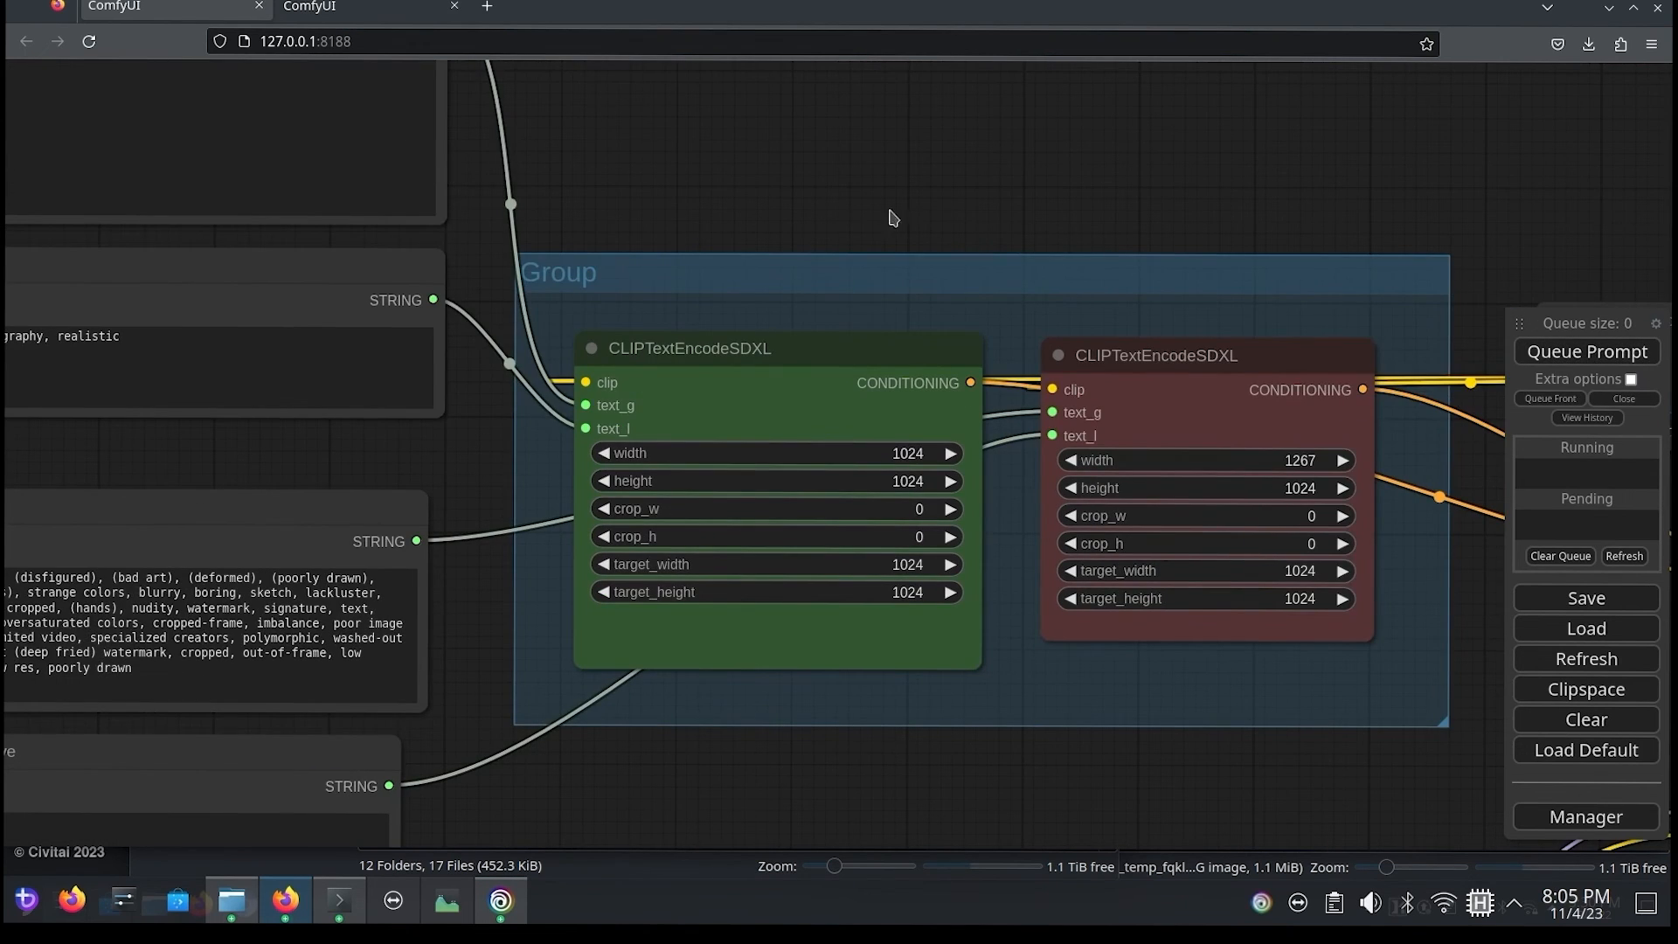
drag(892, 214, 1431, 377)
drag(496, 234, 397, 190)
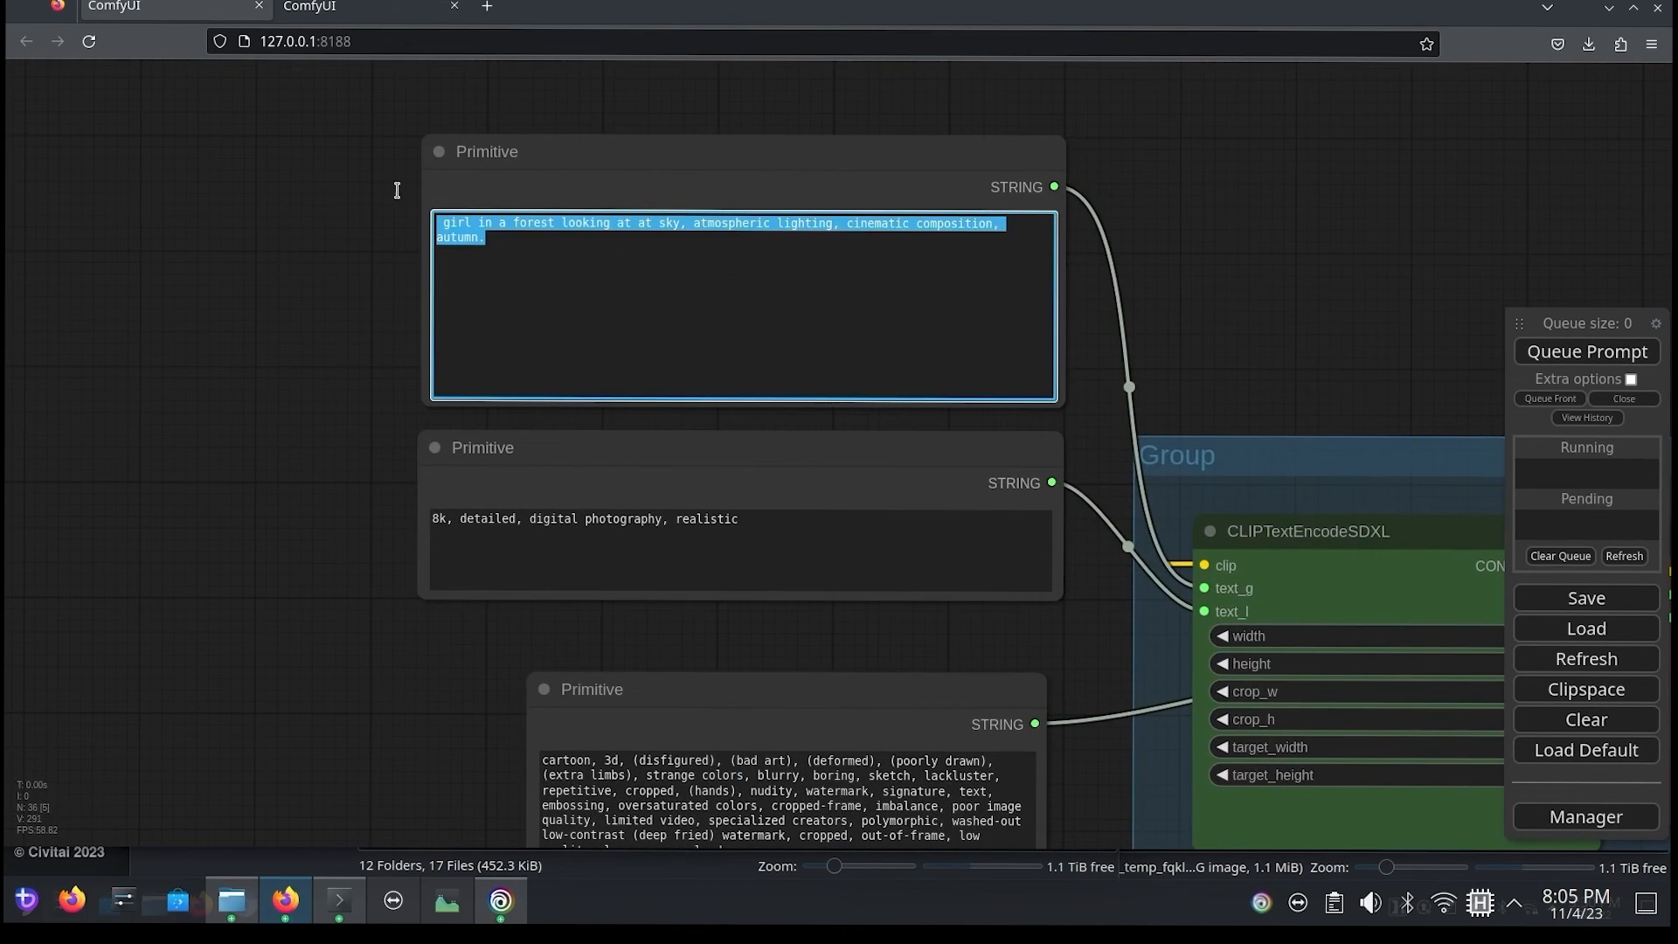
key(BackSpace)
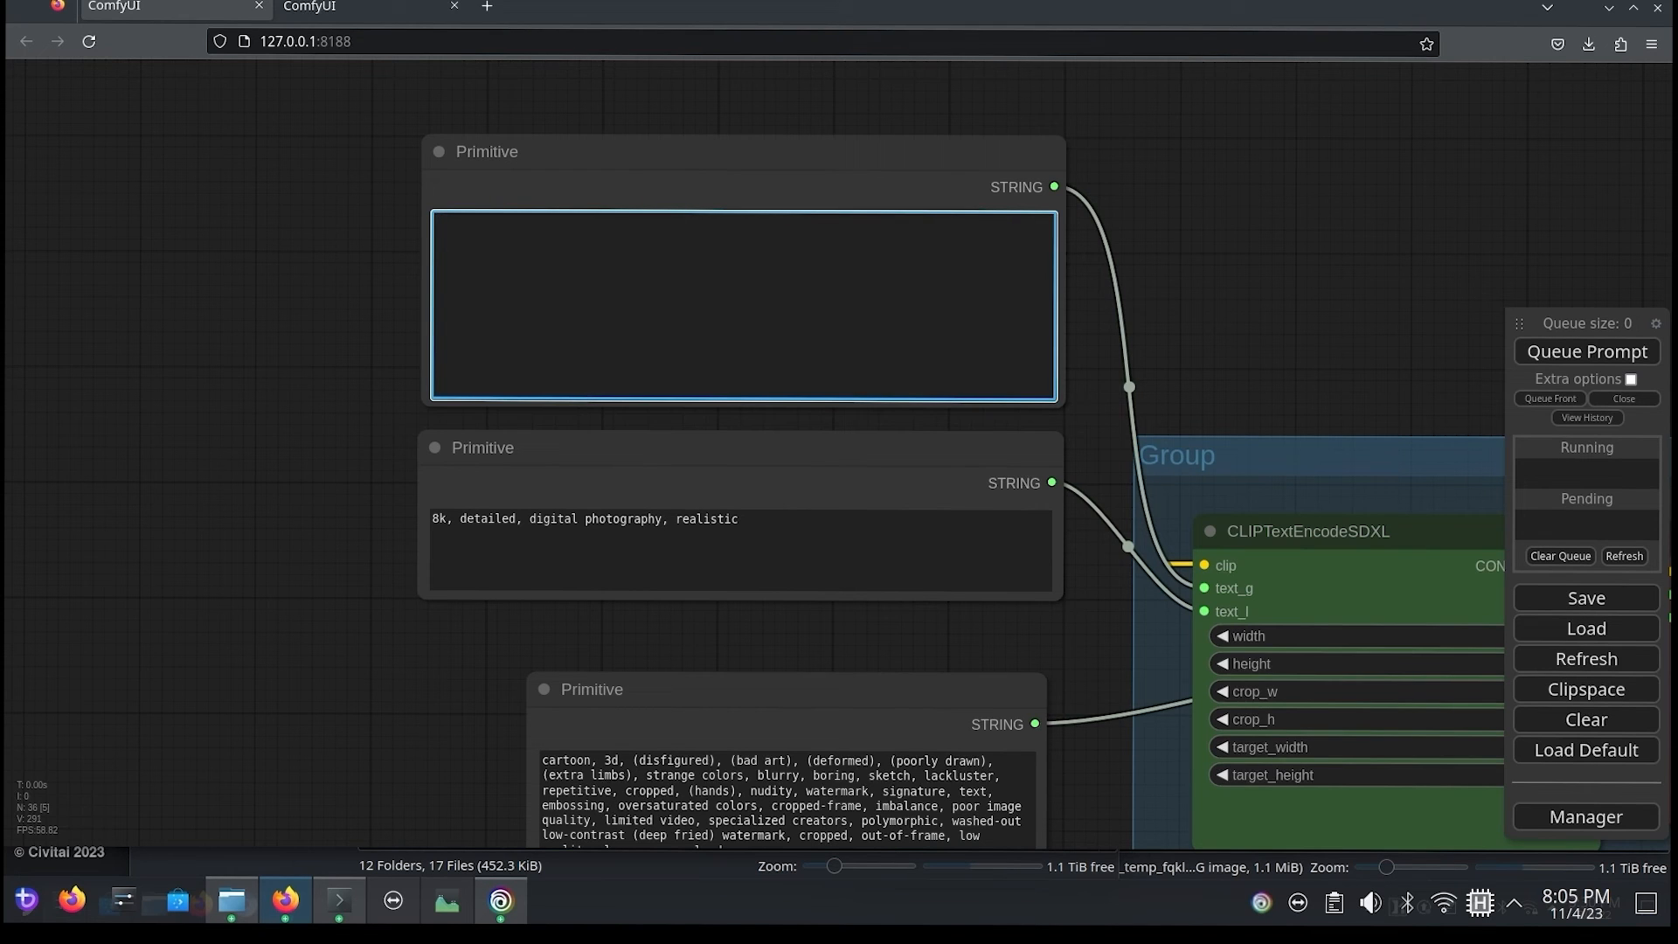
text(Indian Woman)
mouse_move(705, 434)
mouse_down()
mouse_move(748, 442)
mouse_move(726, 427)
mouse_up()
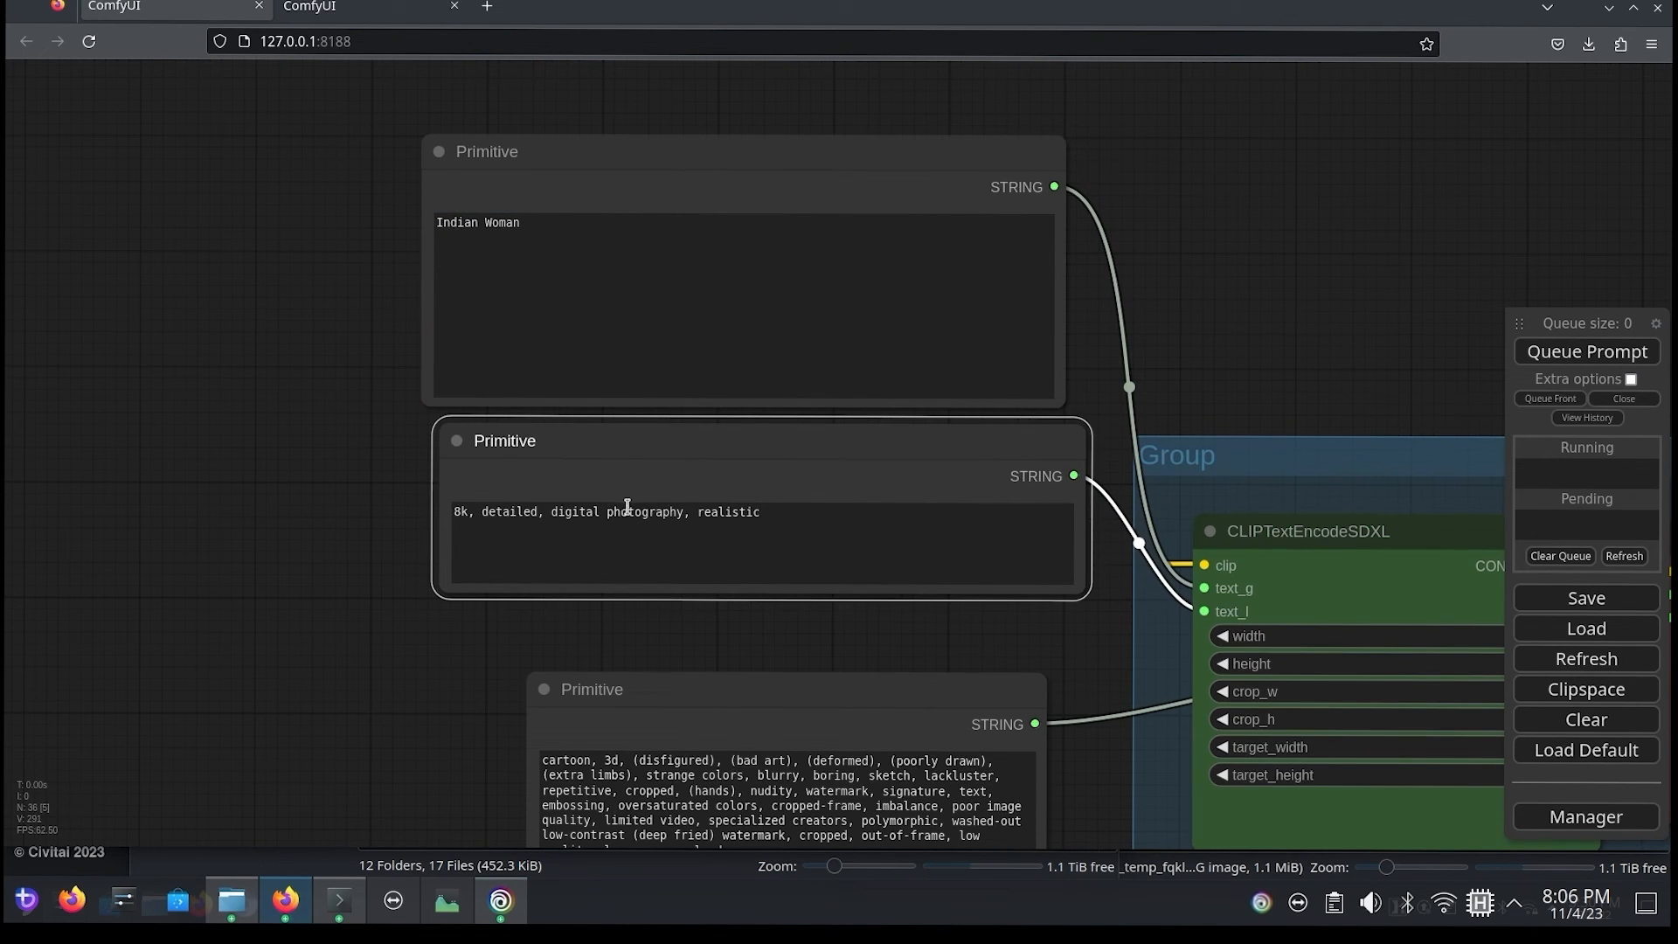
Step: Tidy the Primitive stack and enter "Painting, watercolor, blurry" in the empty negative prompt Primitive
drag(374, 674, 348, 315)
drag(624, 334, 565, 300)
drag(775, 588, 719, 554)
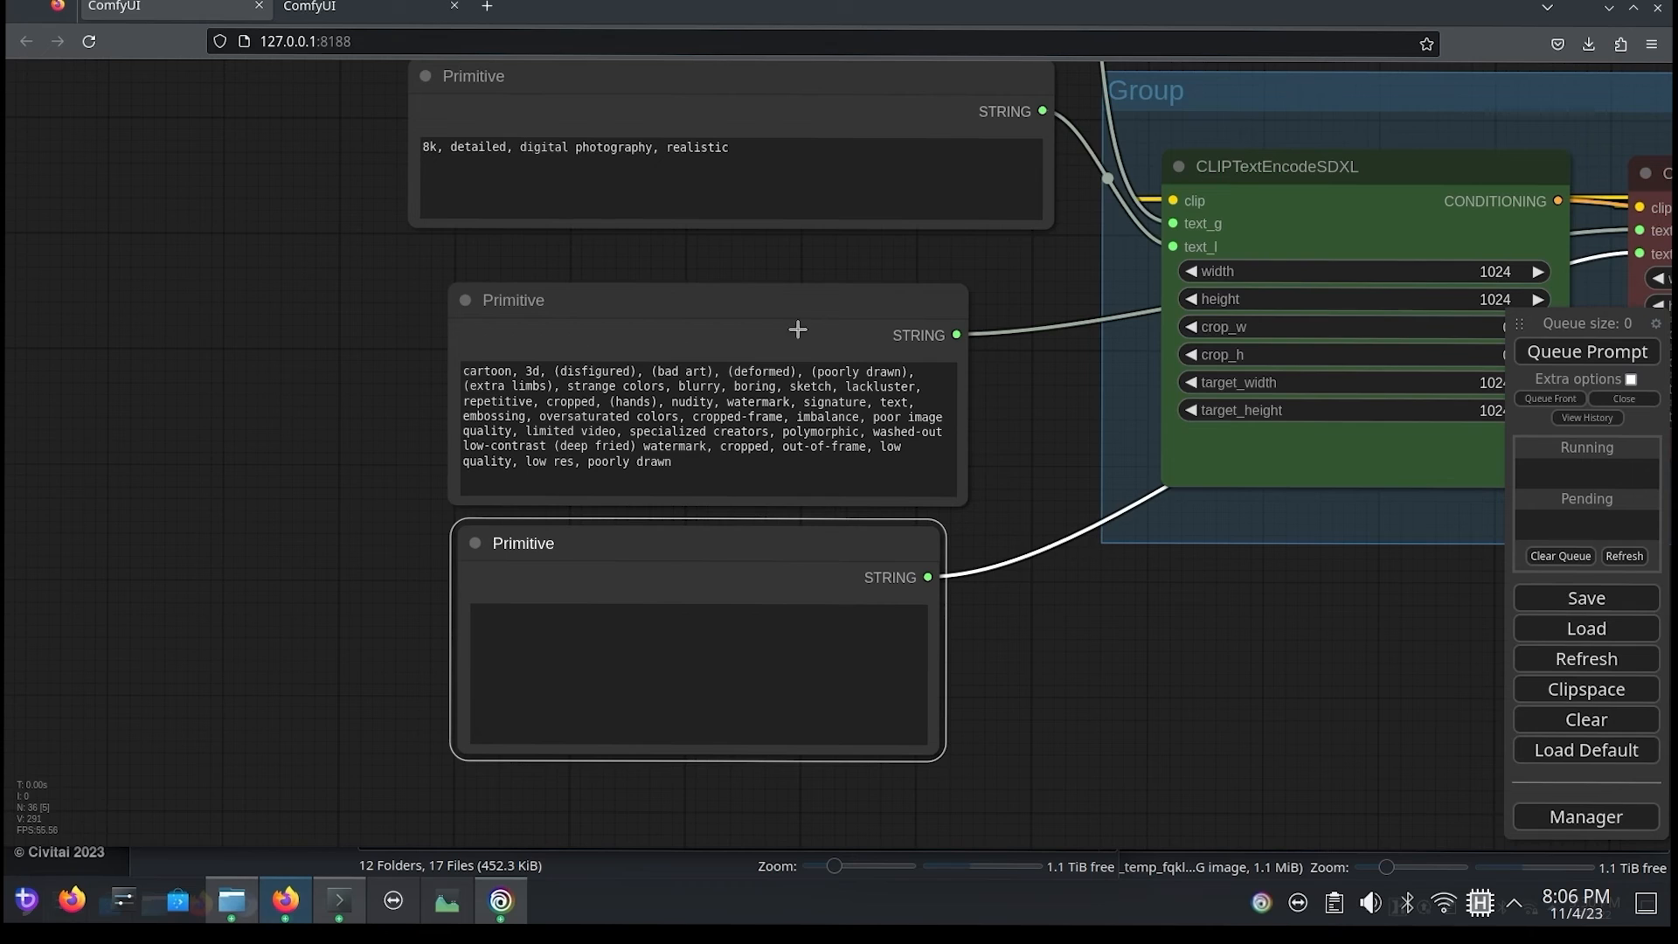
click(655, 623)
text(Painting,)
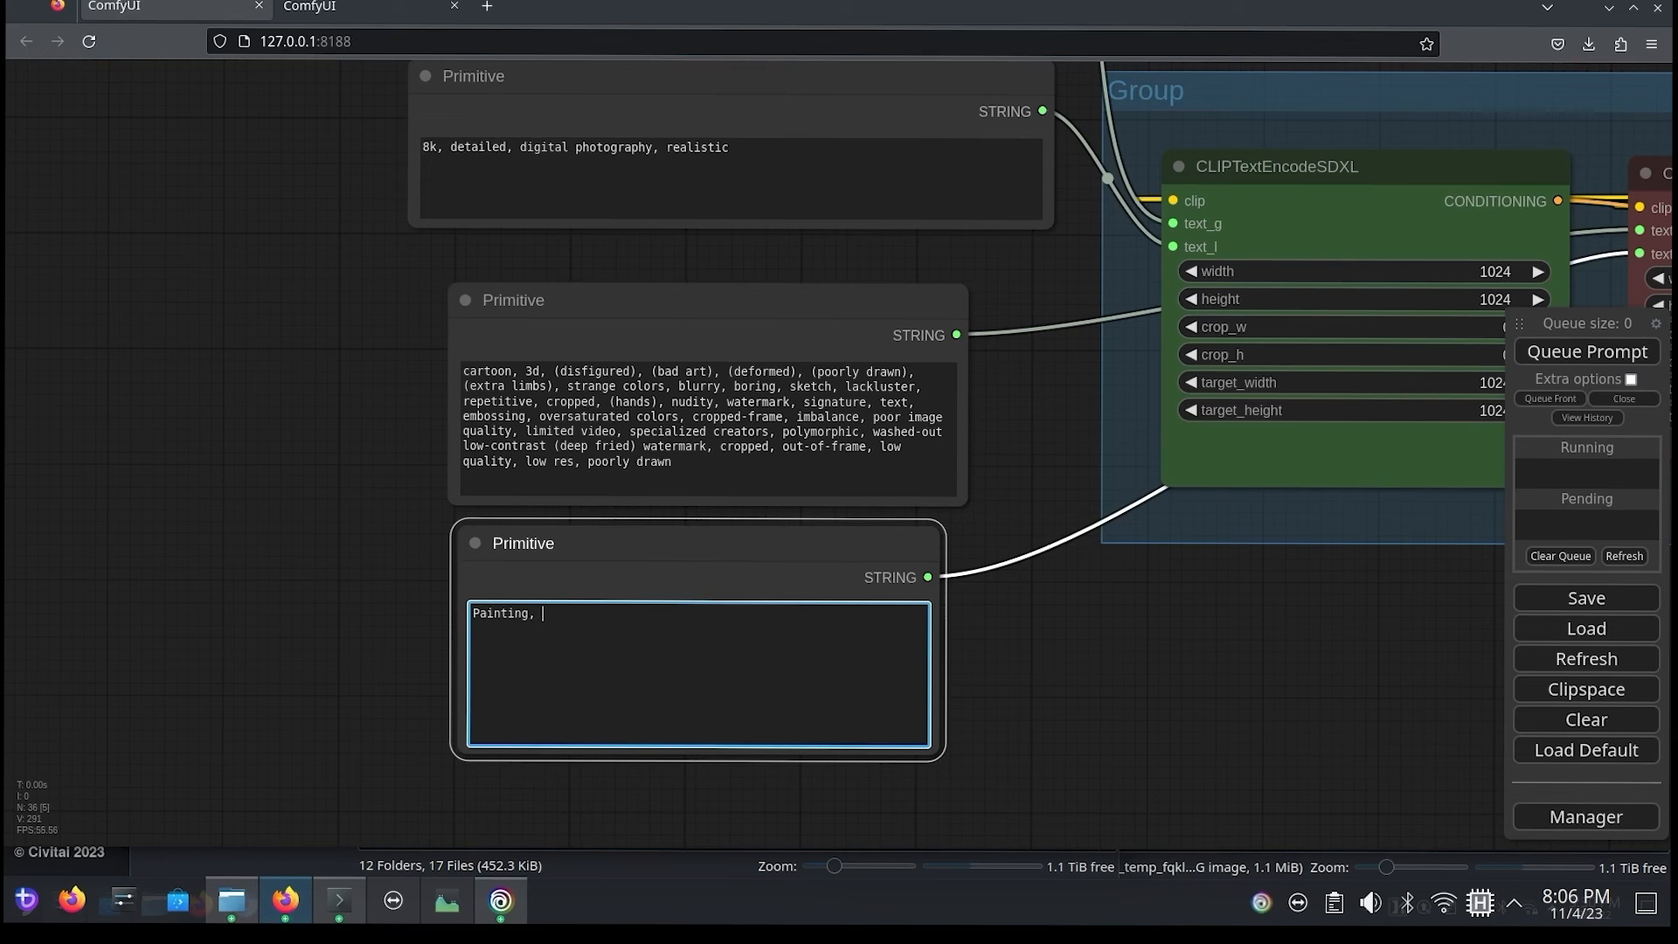
text( watercolor, blurry)
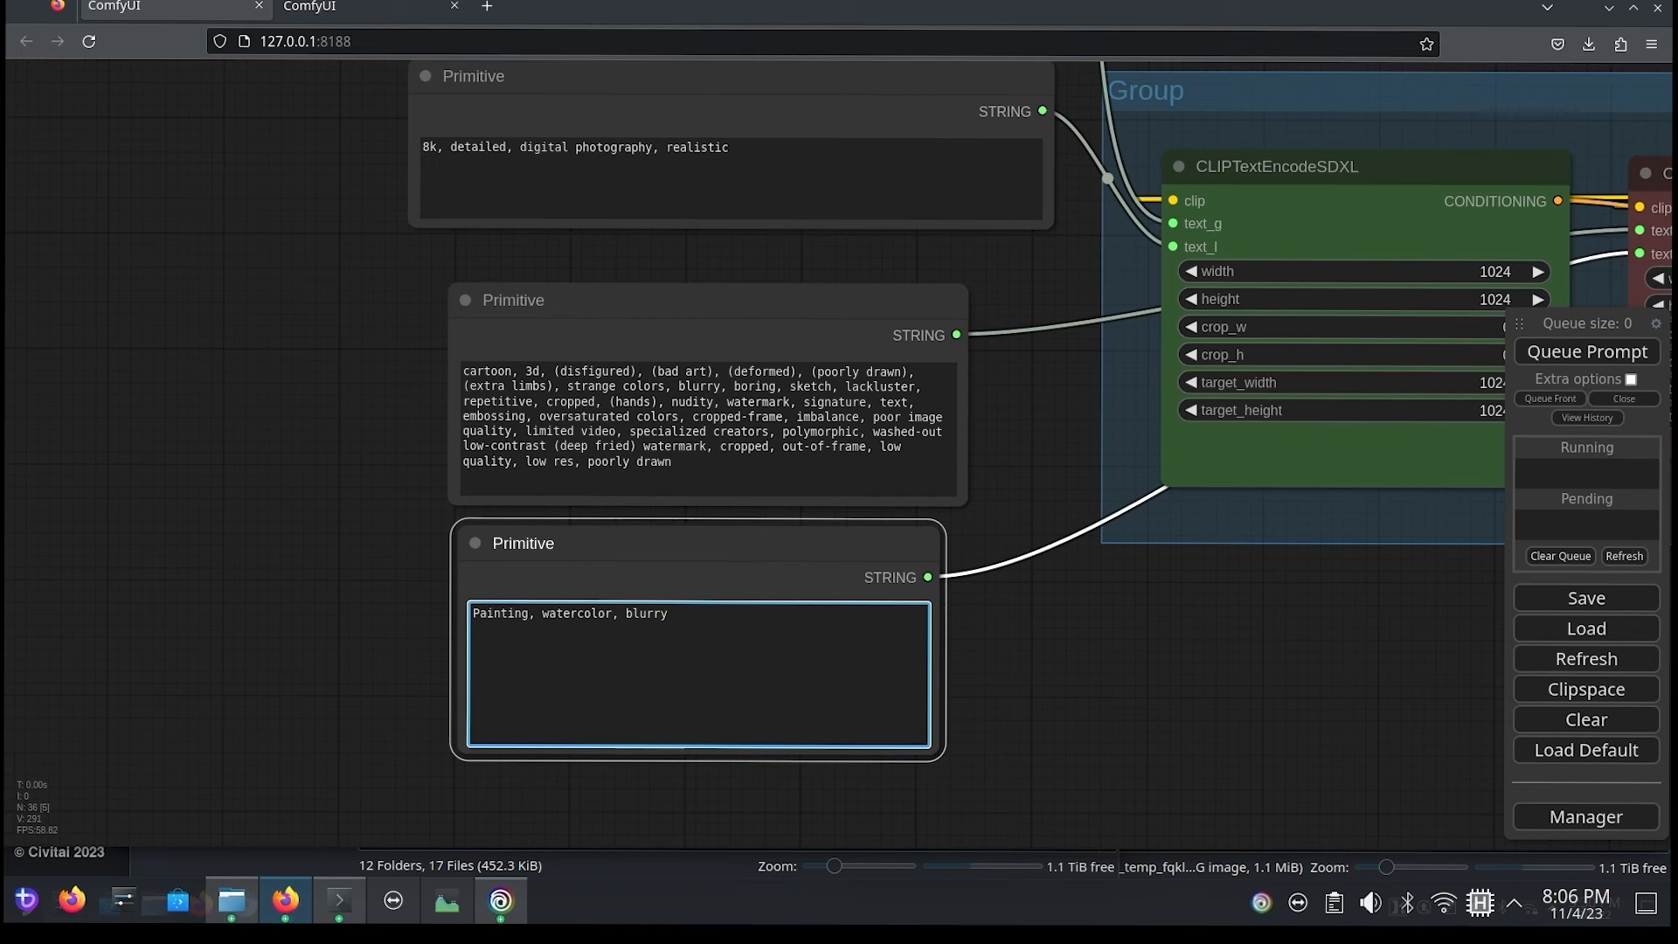
Step: Queue the prompt, set the last preview closer to its neighbour, and compare the two detailed faces up close
click(1587, 351)
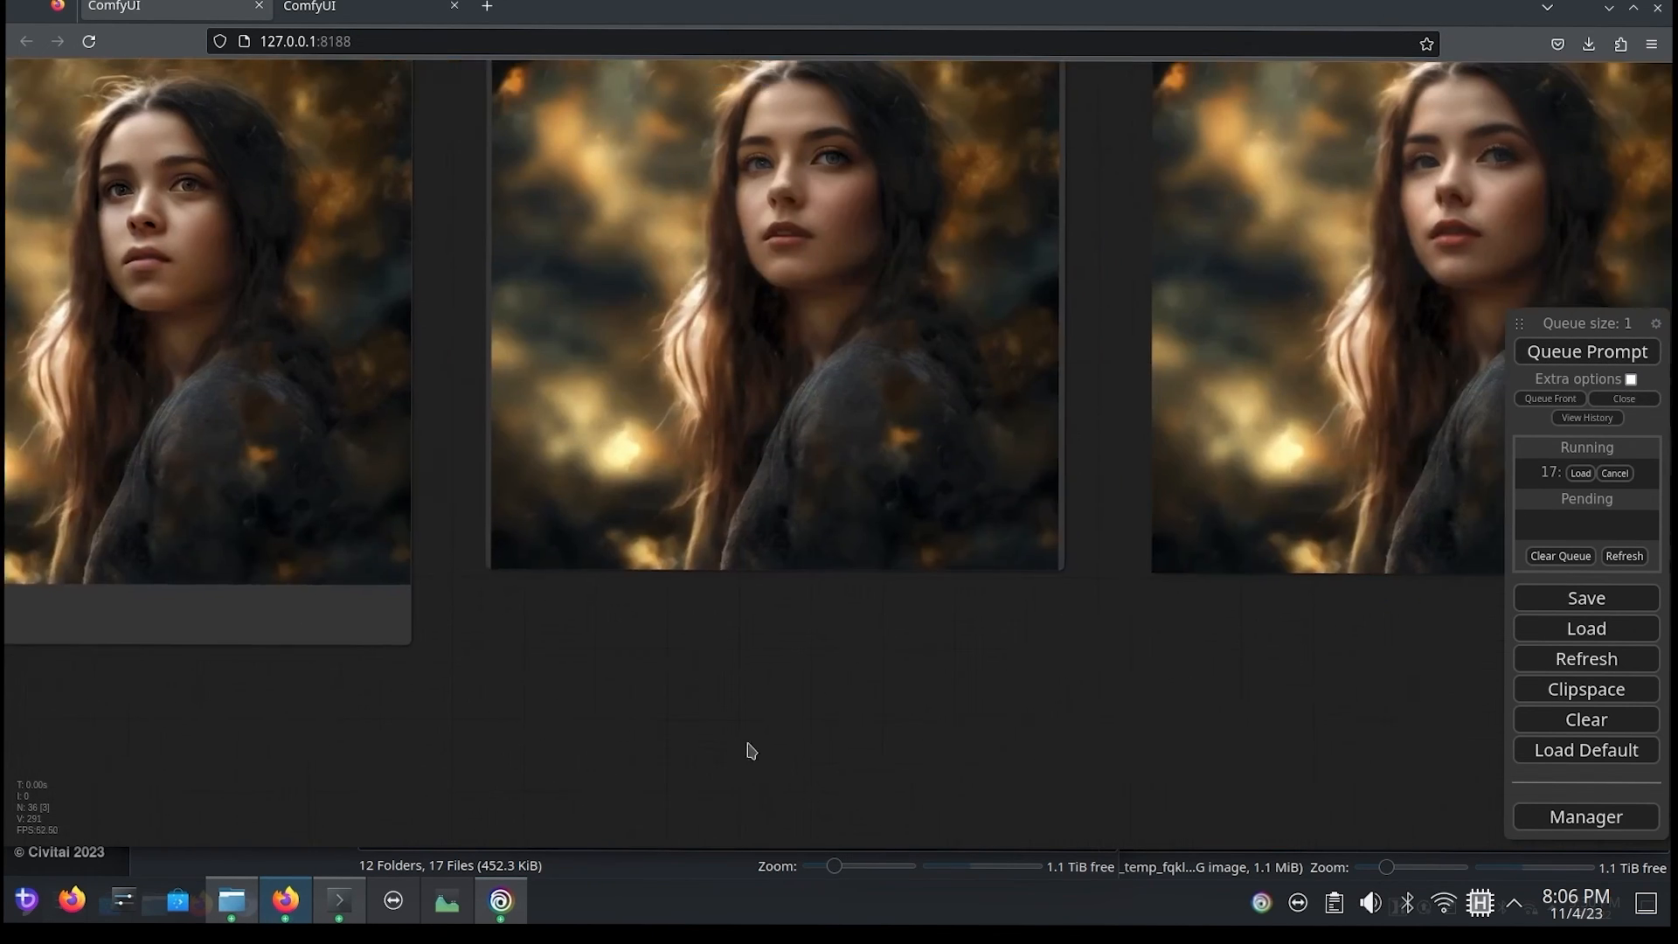
drag(749, 749, 934, 783)
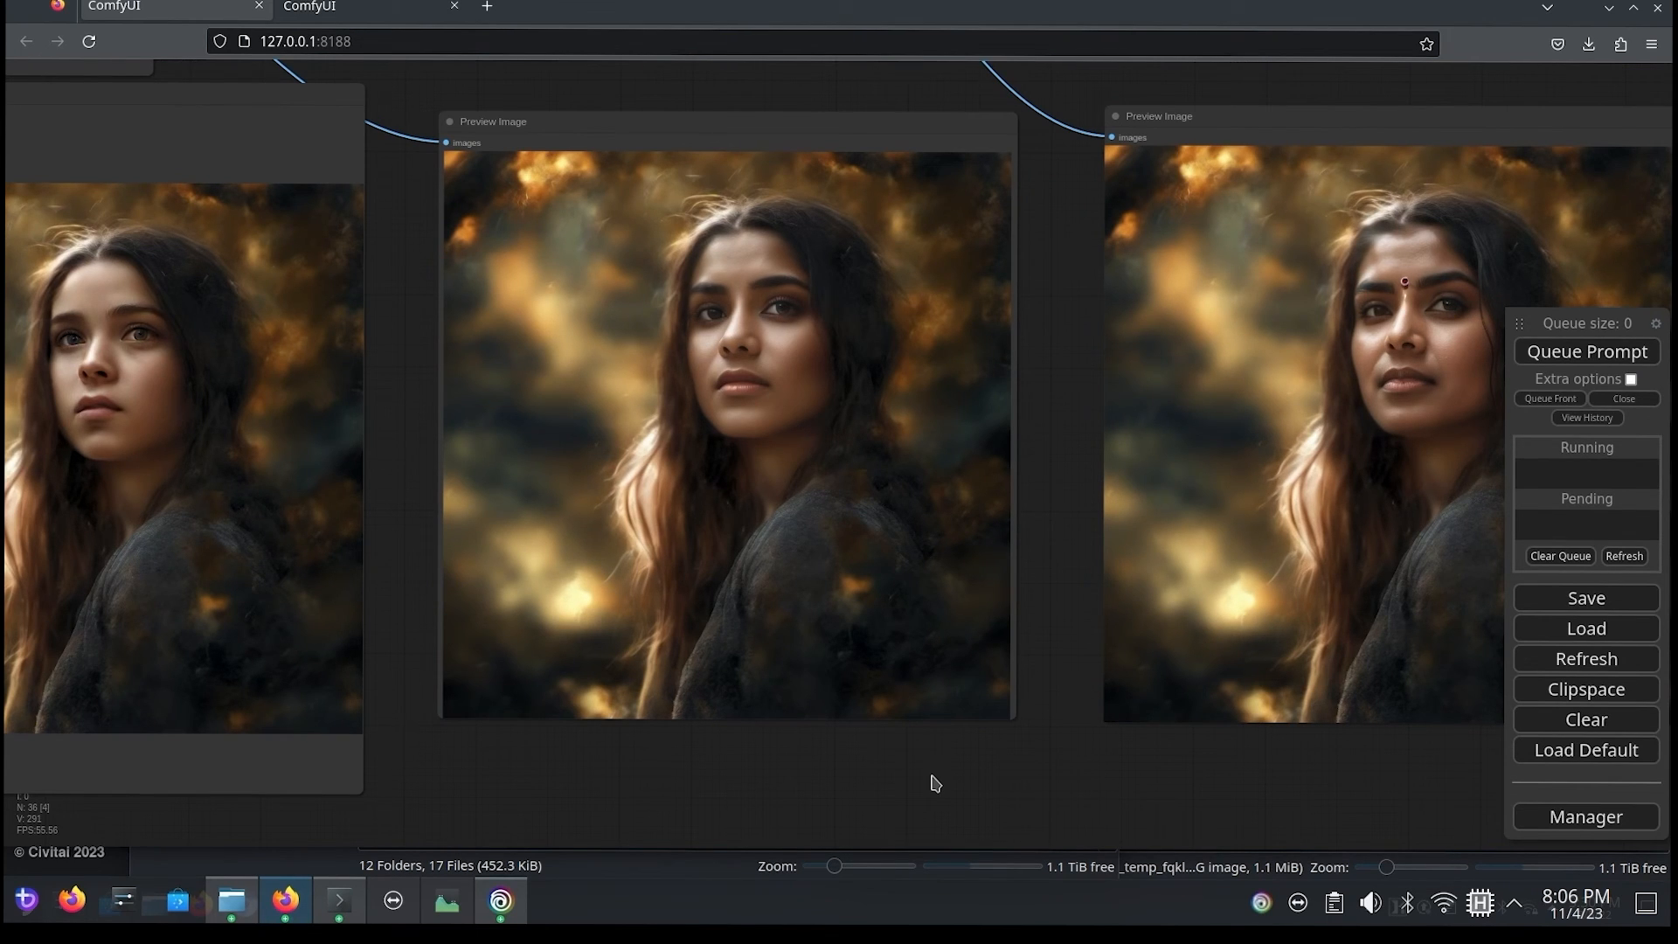
drag(1278, 114, 1222, 109)
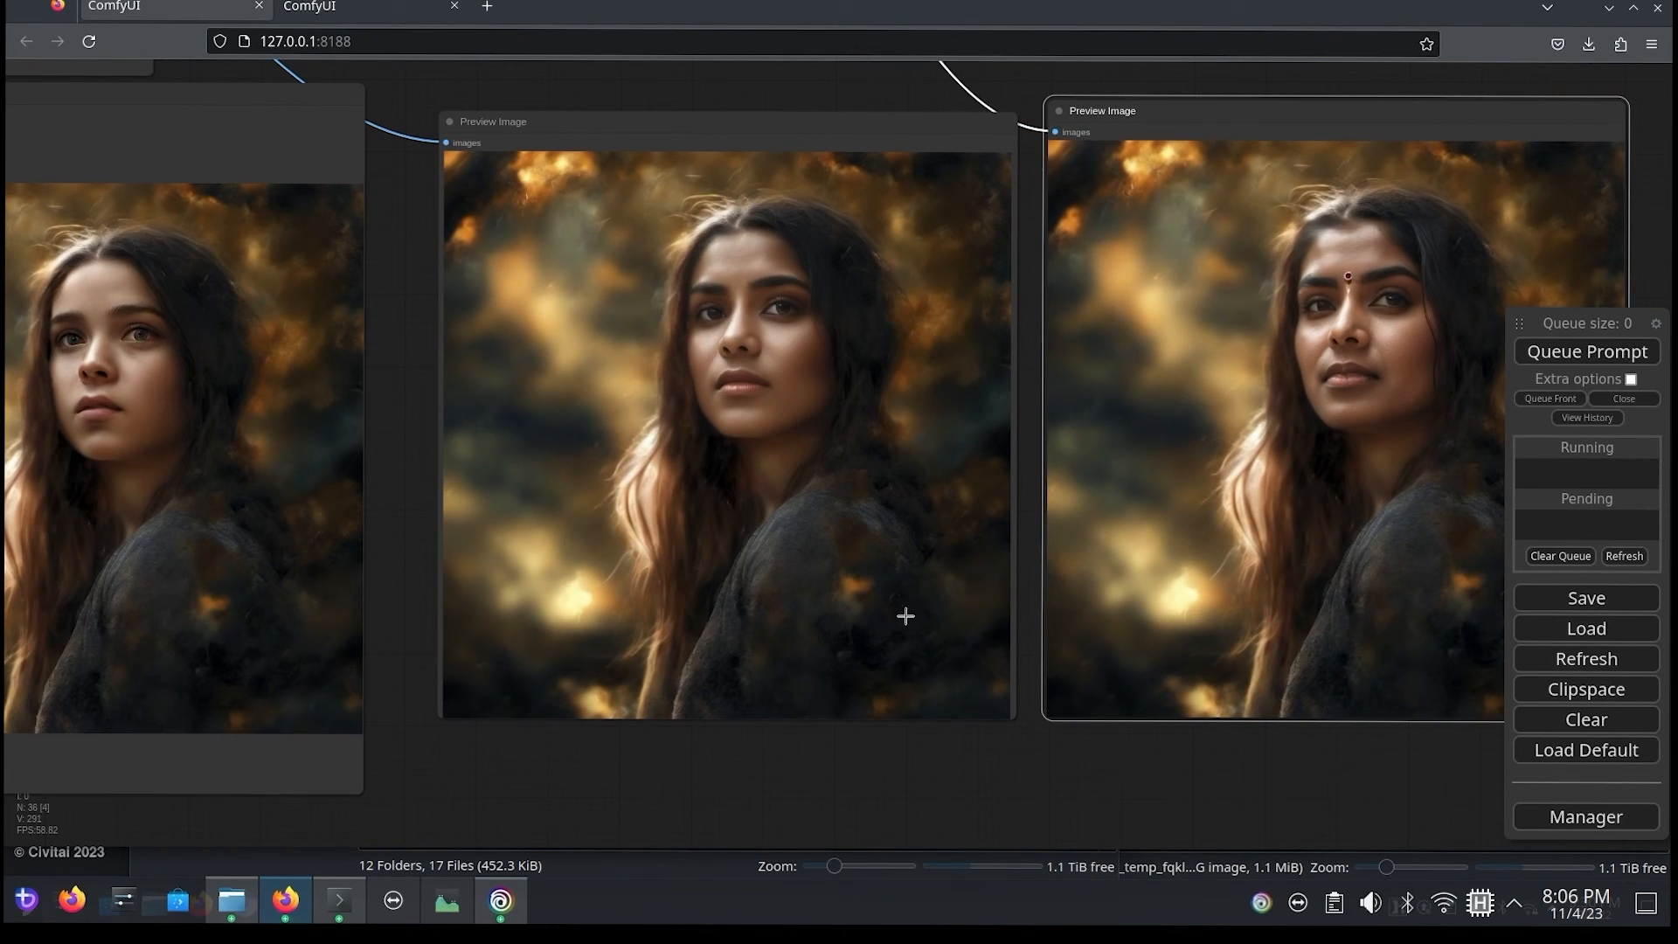
scroll(1033, 464, up, 4)
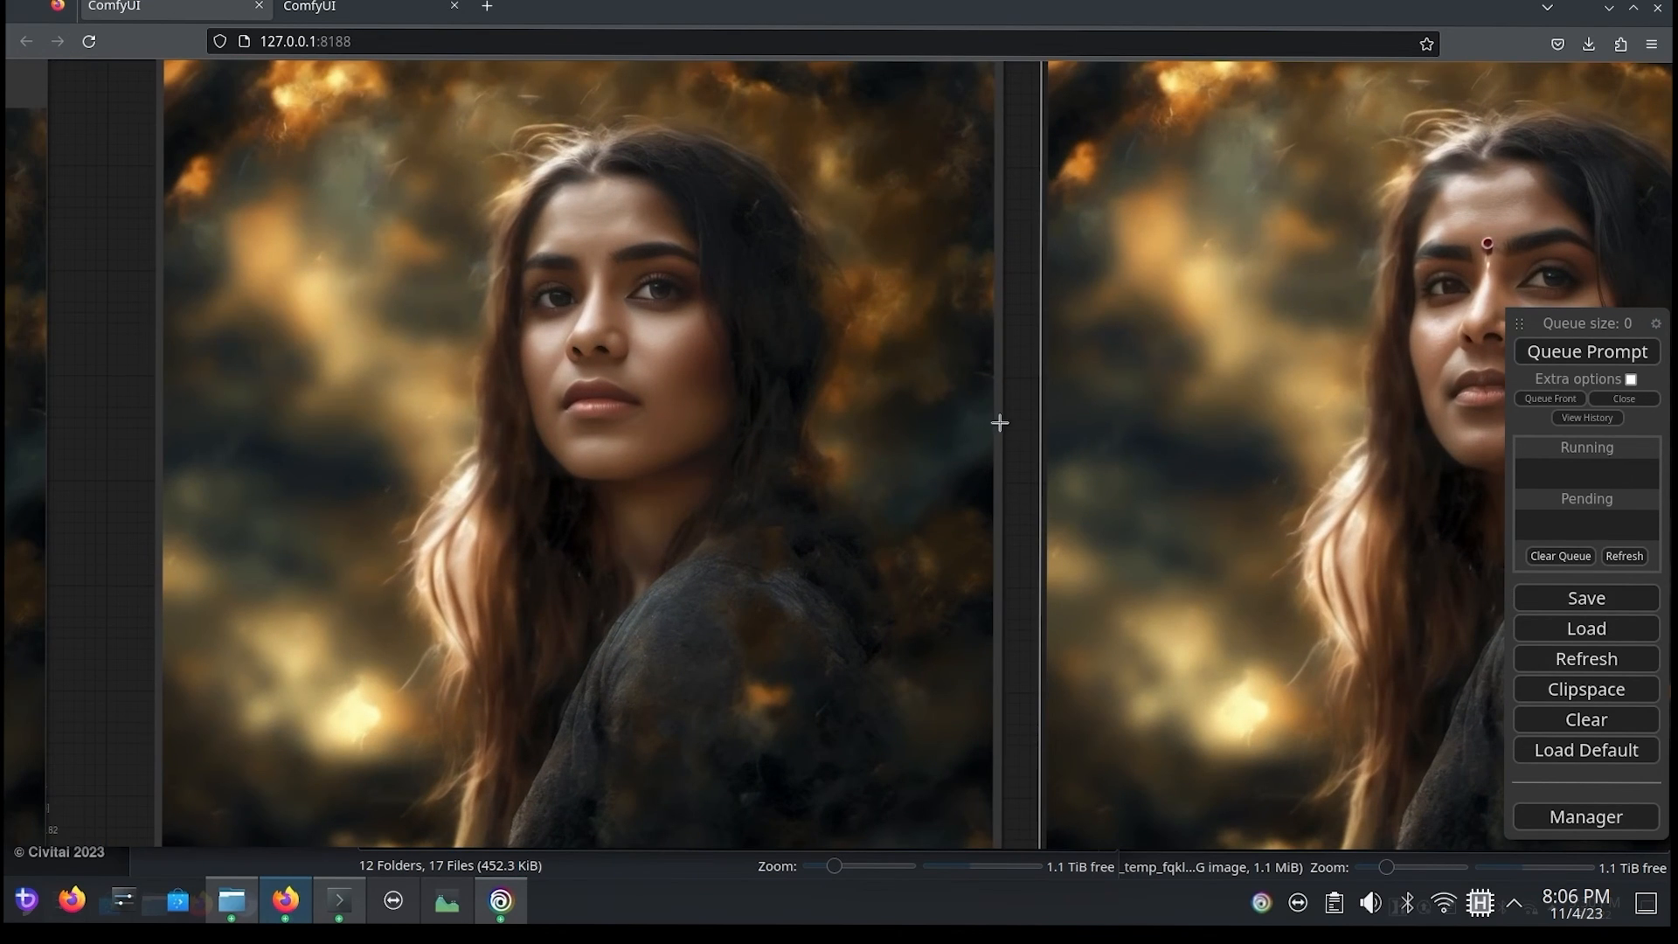
drag(996, 423, 853, 447)
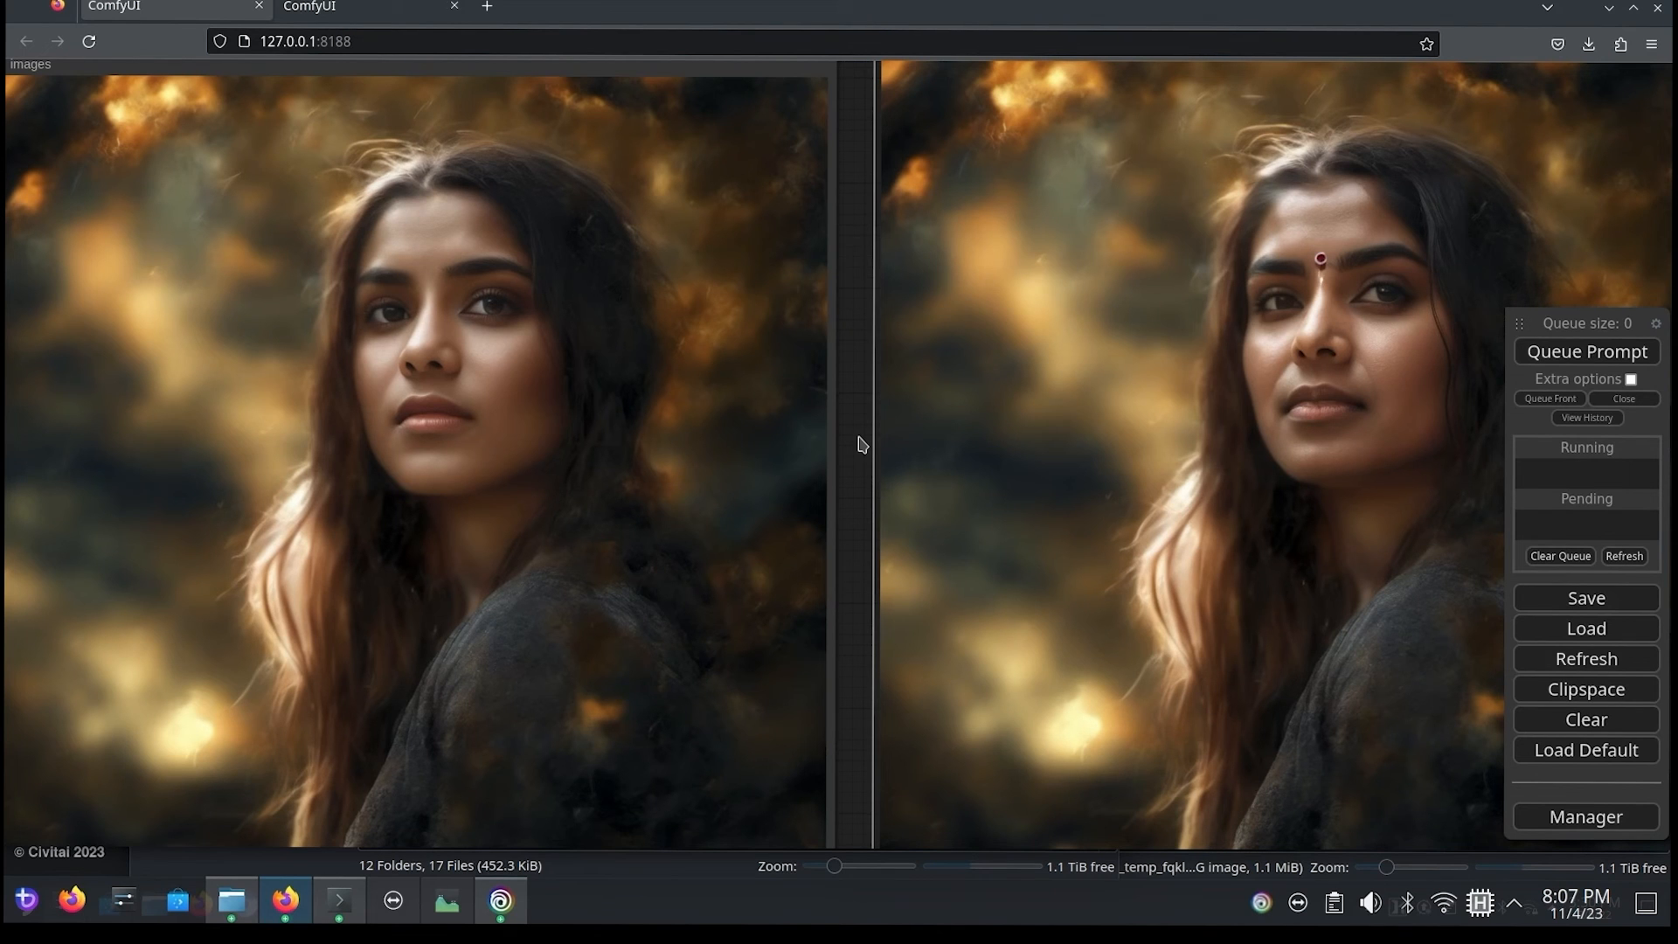
drag(863, 445, 677, 402)
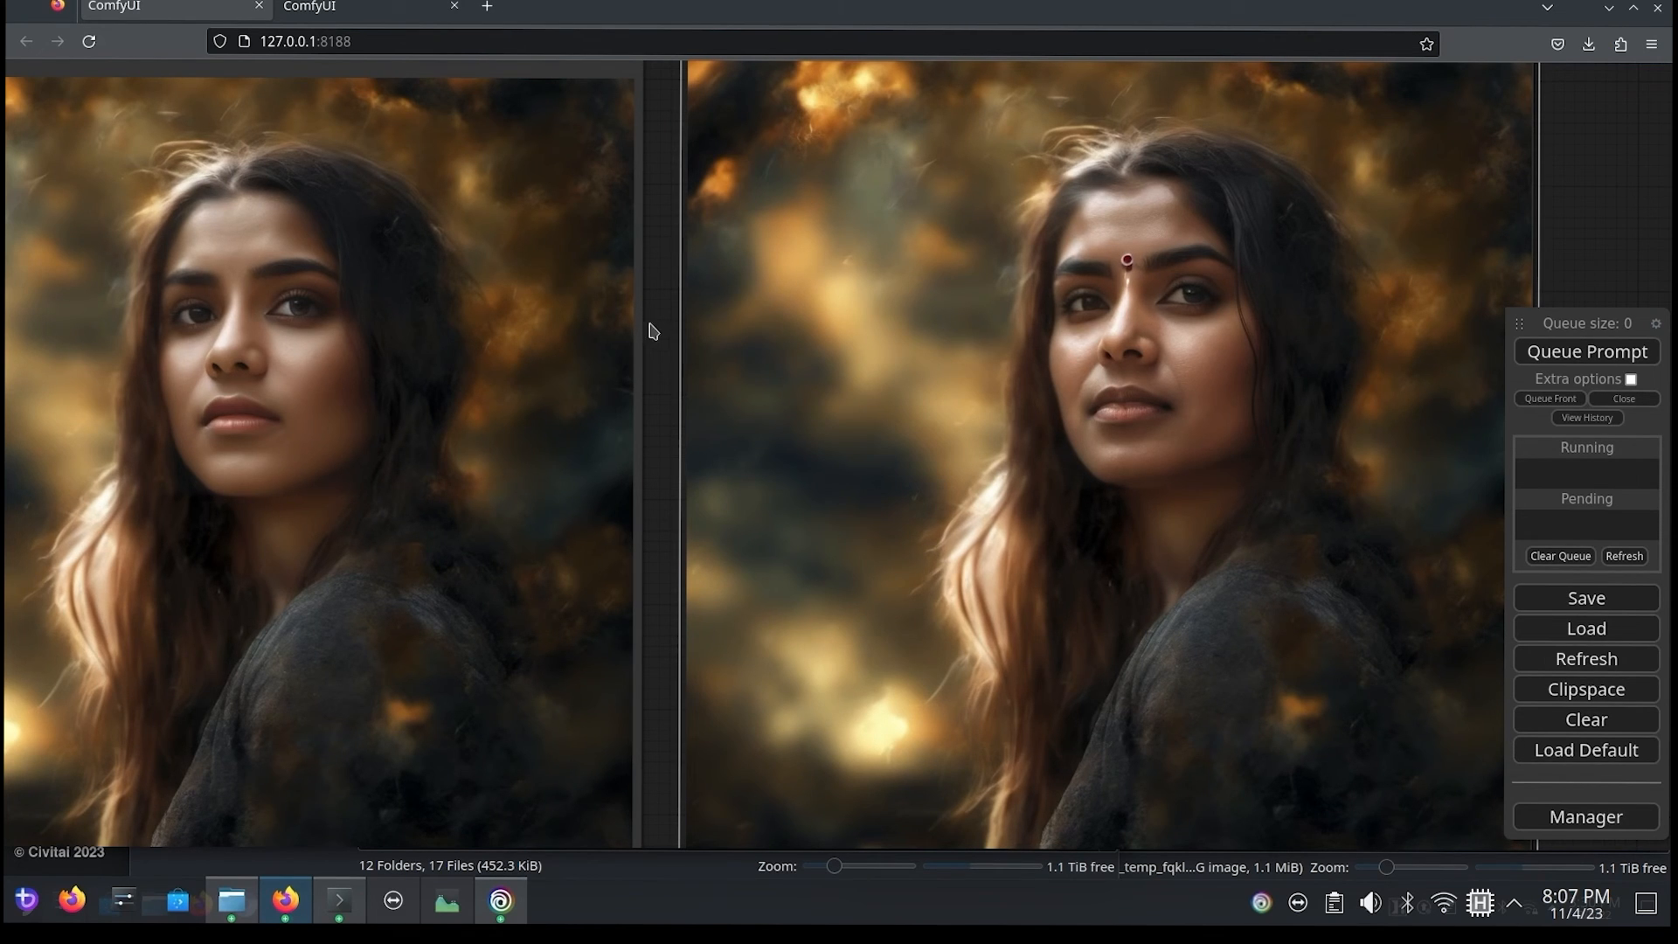
scroll(656, 311, down, 3)
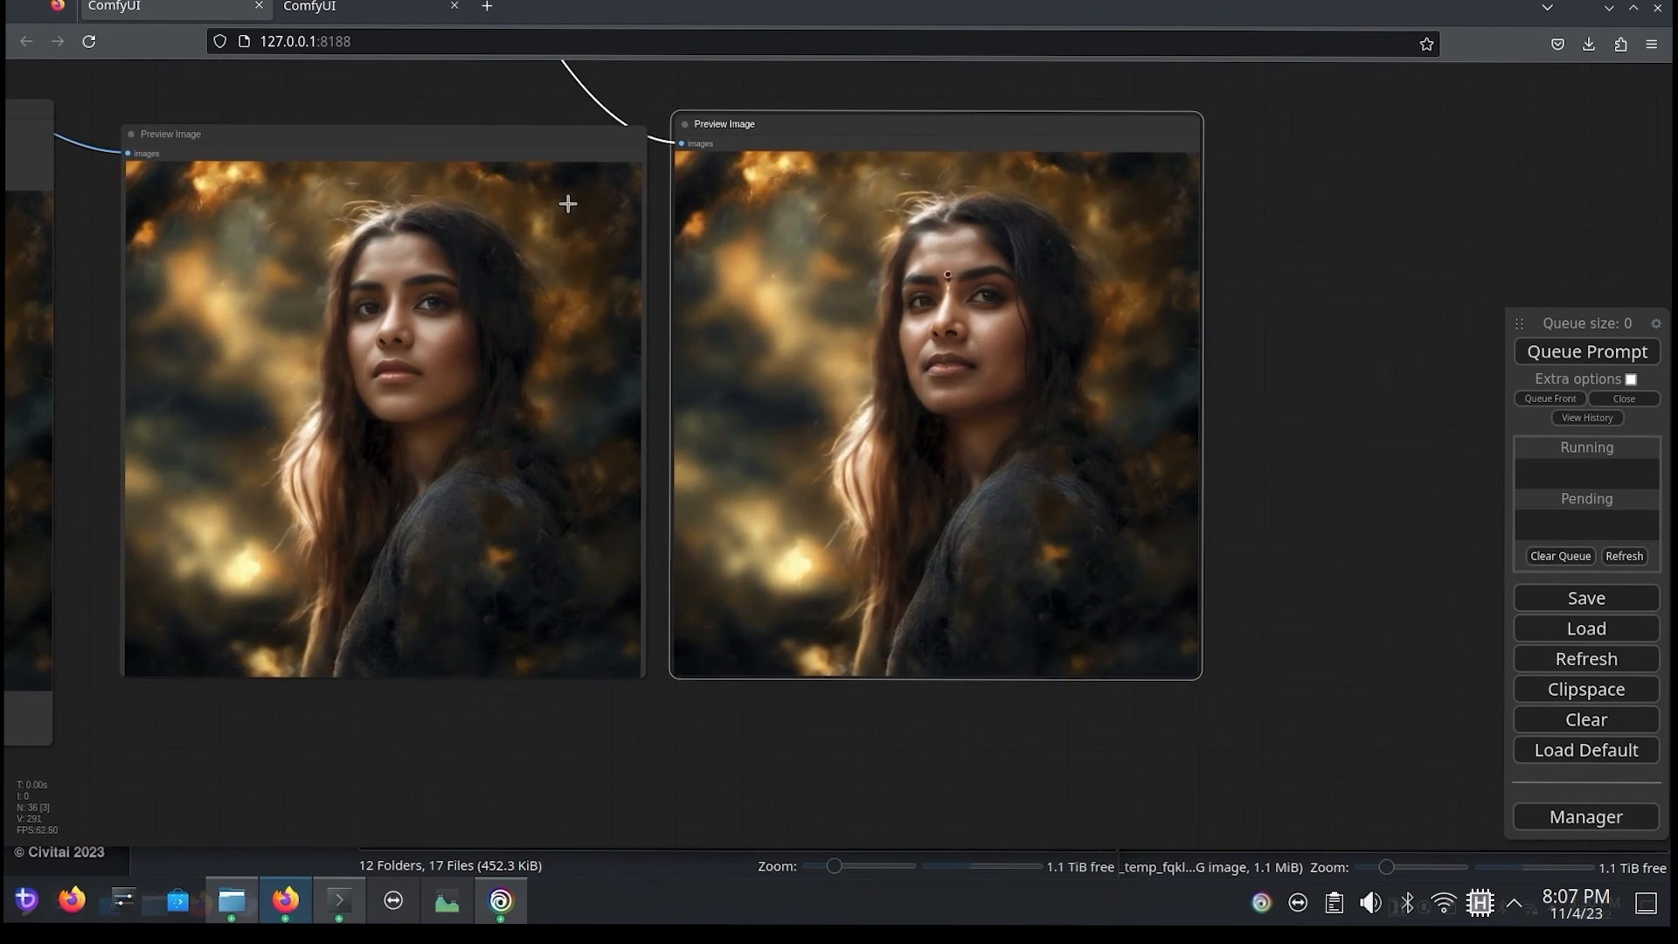
Step: Change the text_g positive prompt to "Latina Woman" and queue the prompt
drag(412, 93, 611, 233)
click(529, 292)
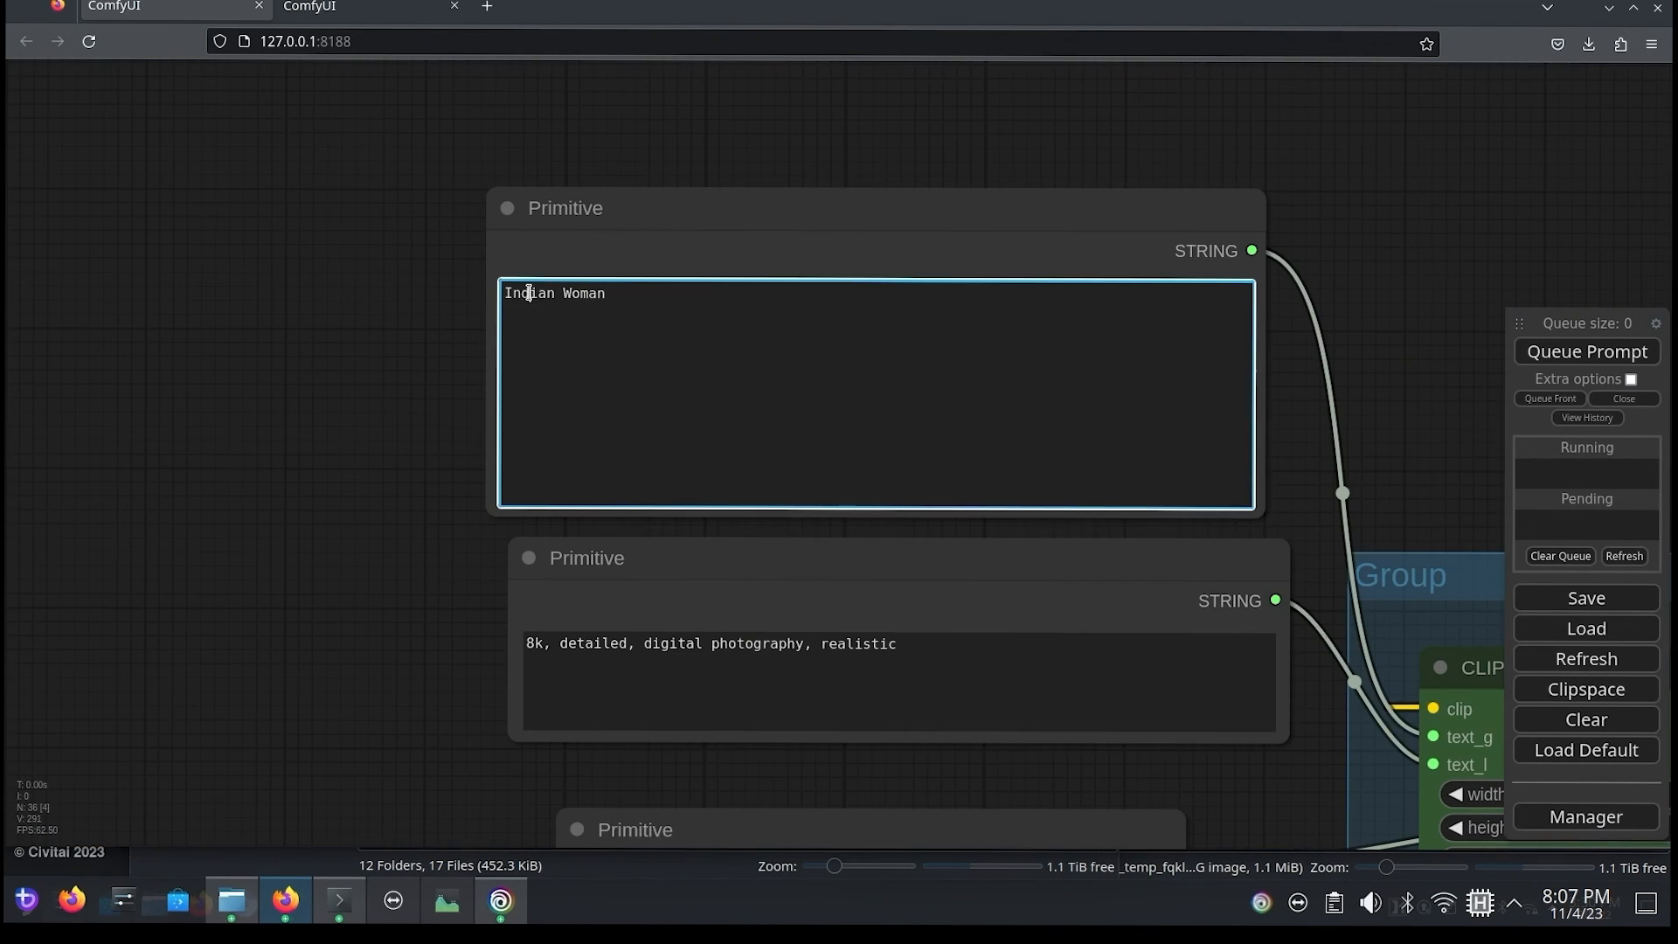
double_click(531, 292)
text(Latina)
click(1580, 353)
Step: Line up the last preview with the one beside it and compare the faces of the Latina Woman run
drag(1398, 209, 1064, 173)
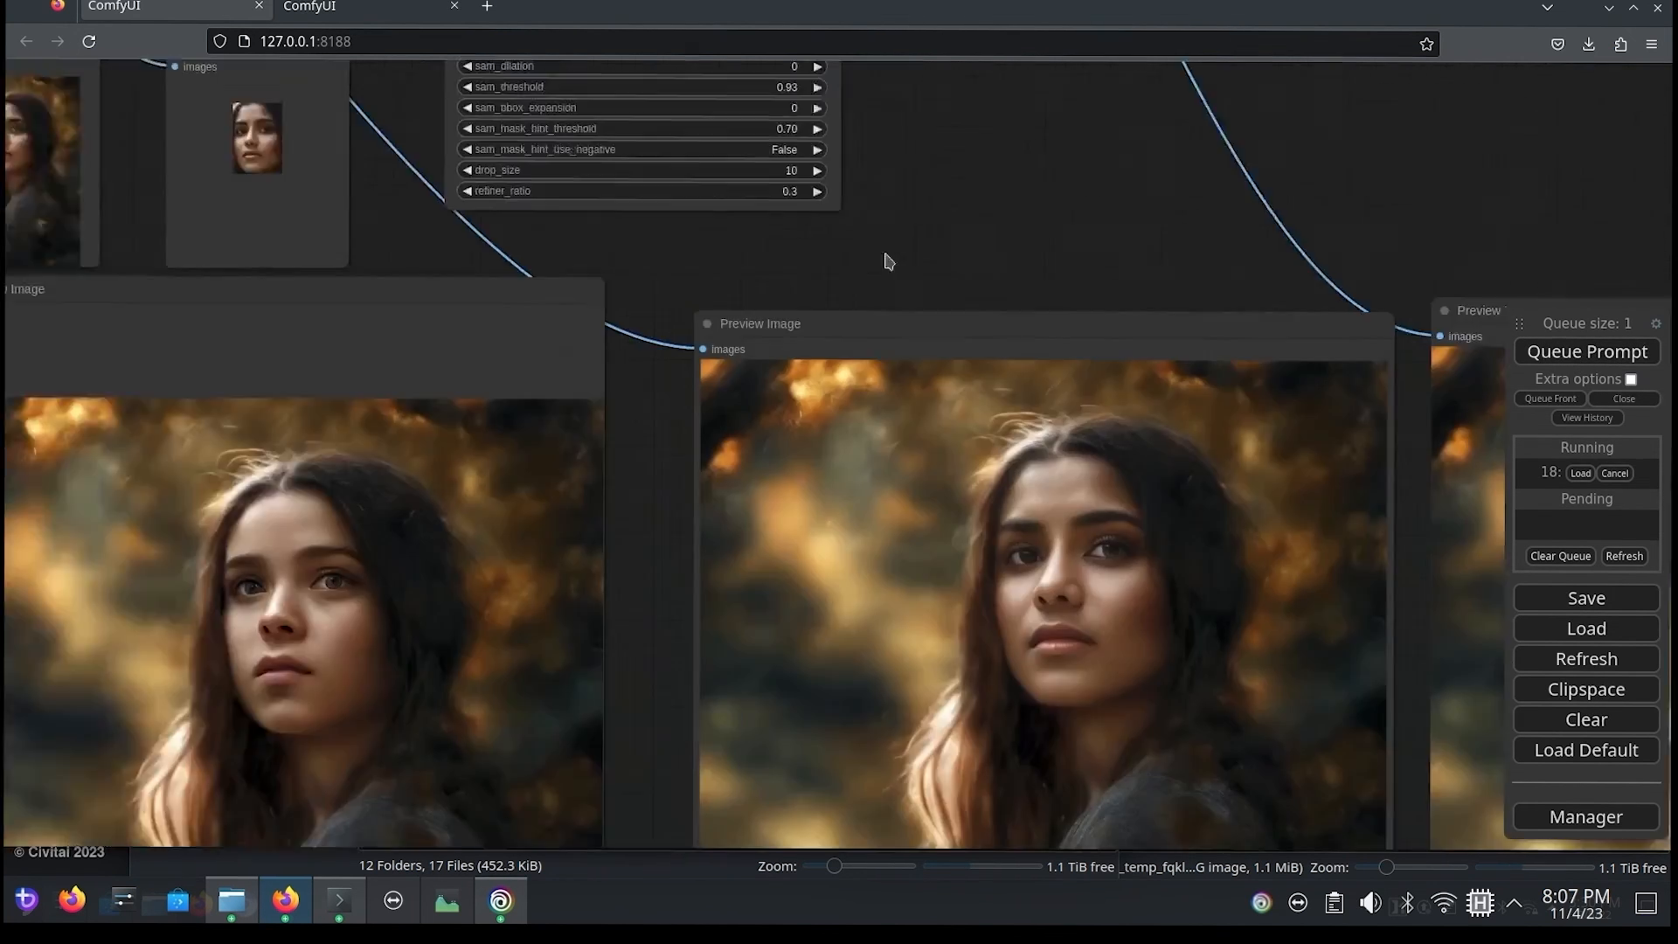
drag(888, 262, 353, 152)
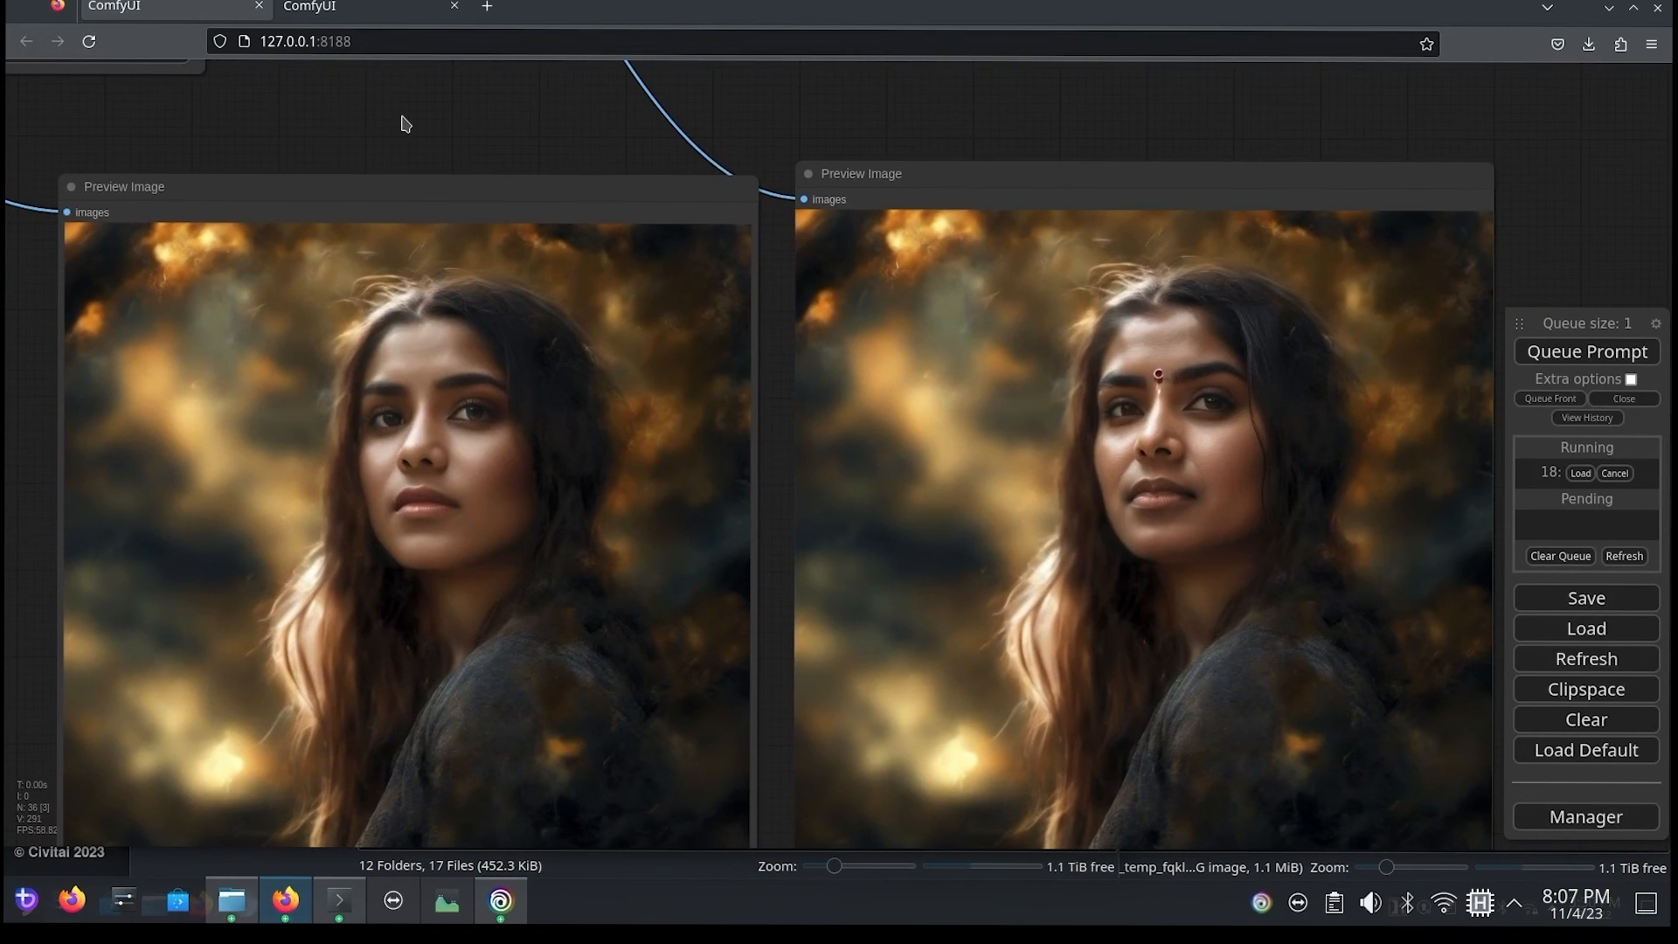
drag(945, 185, 970, 198)
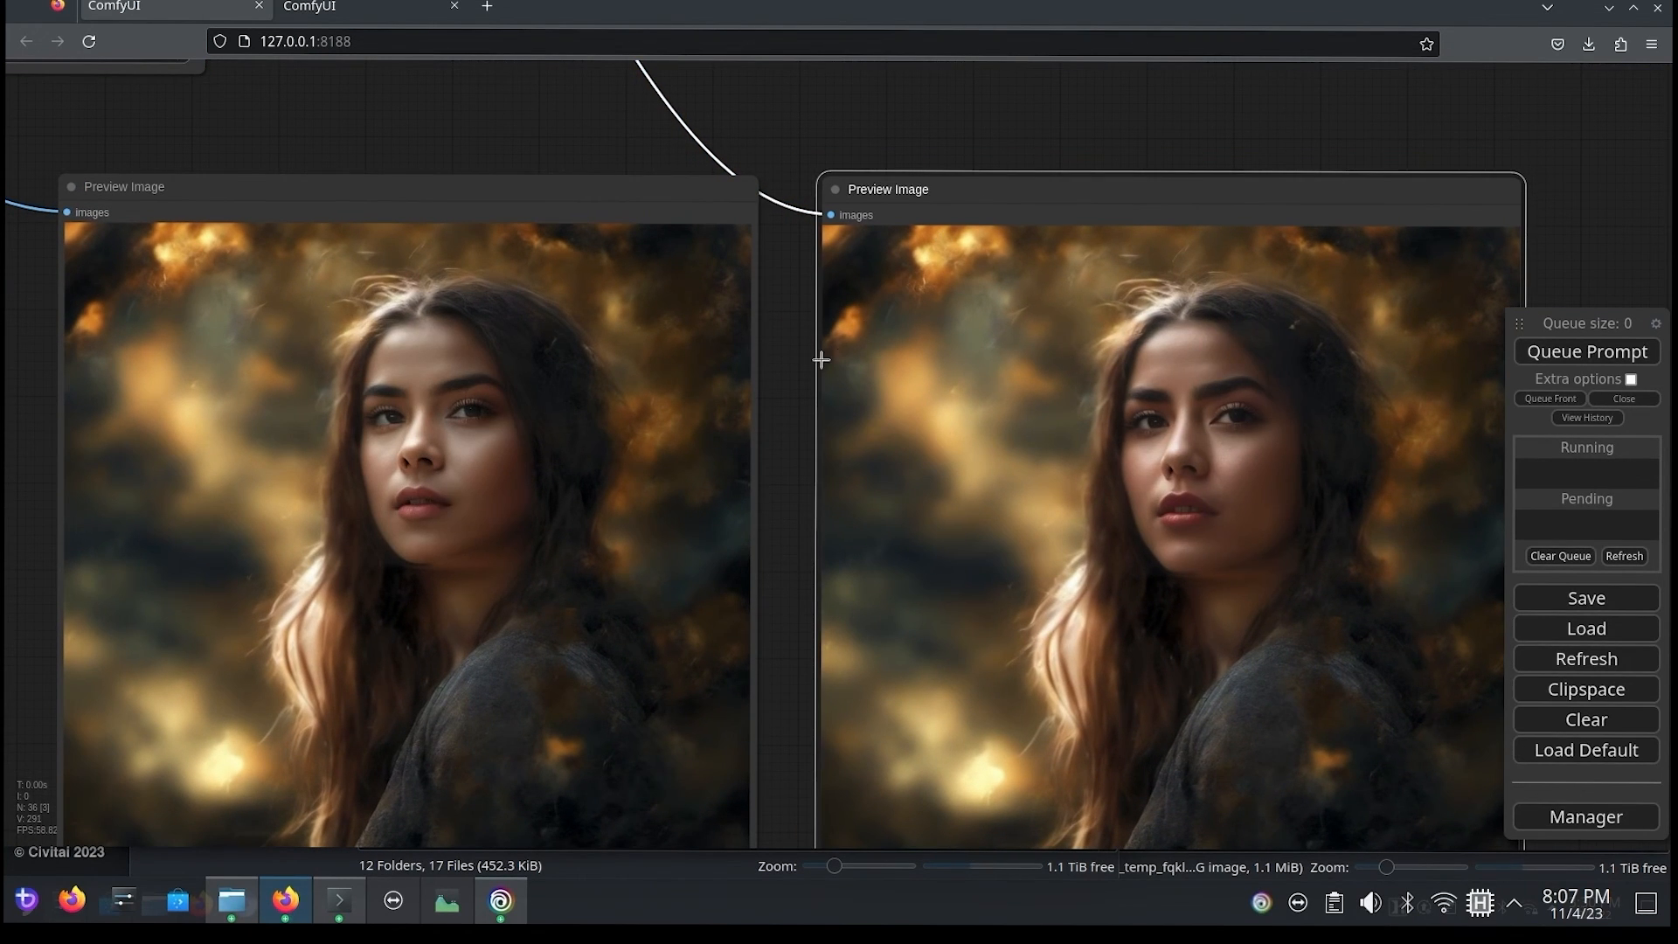
drag(771, 375, 711, 307)
scroll(1162, 382, down, 2)
scroll(1161, 382, up, 5)
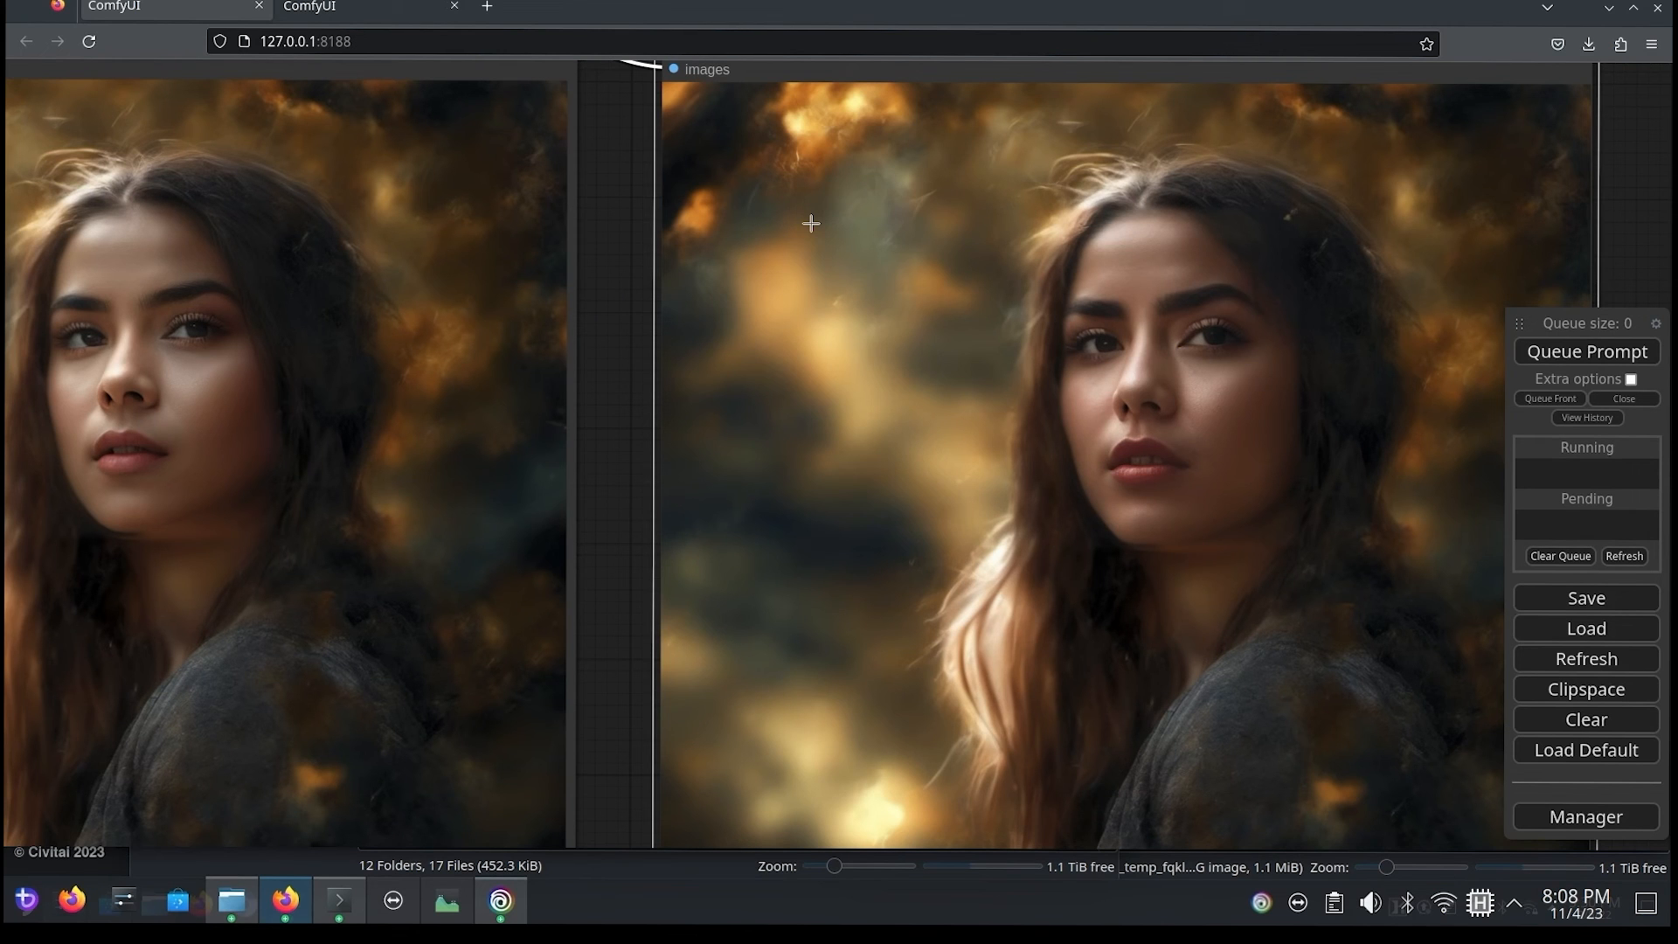
scroll(617, 401, down, 5)
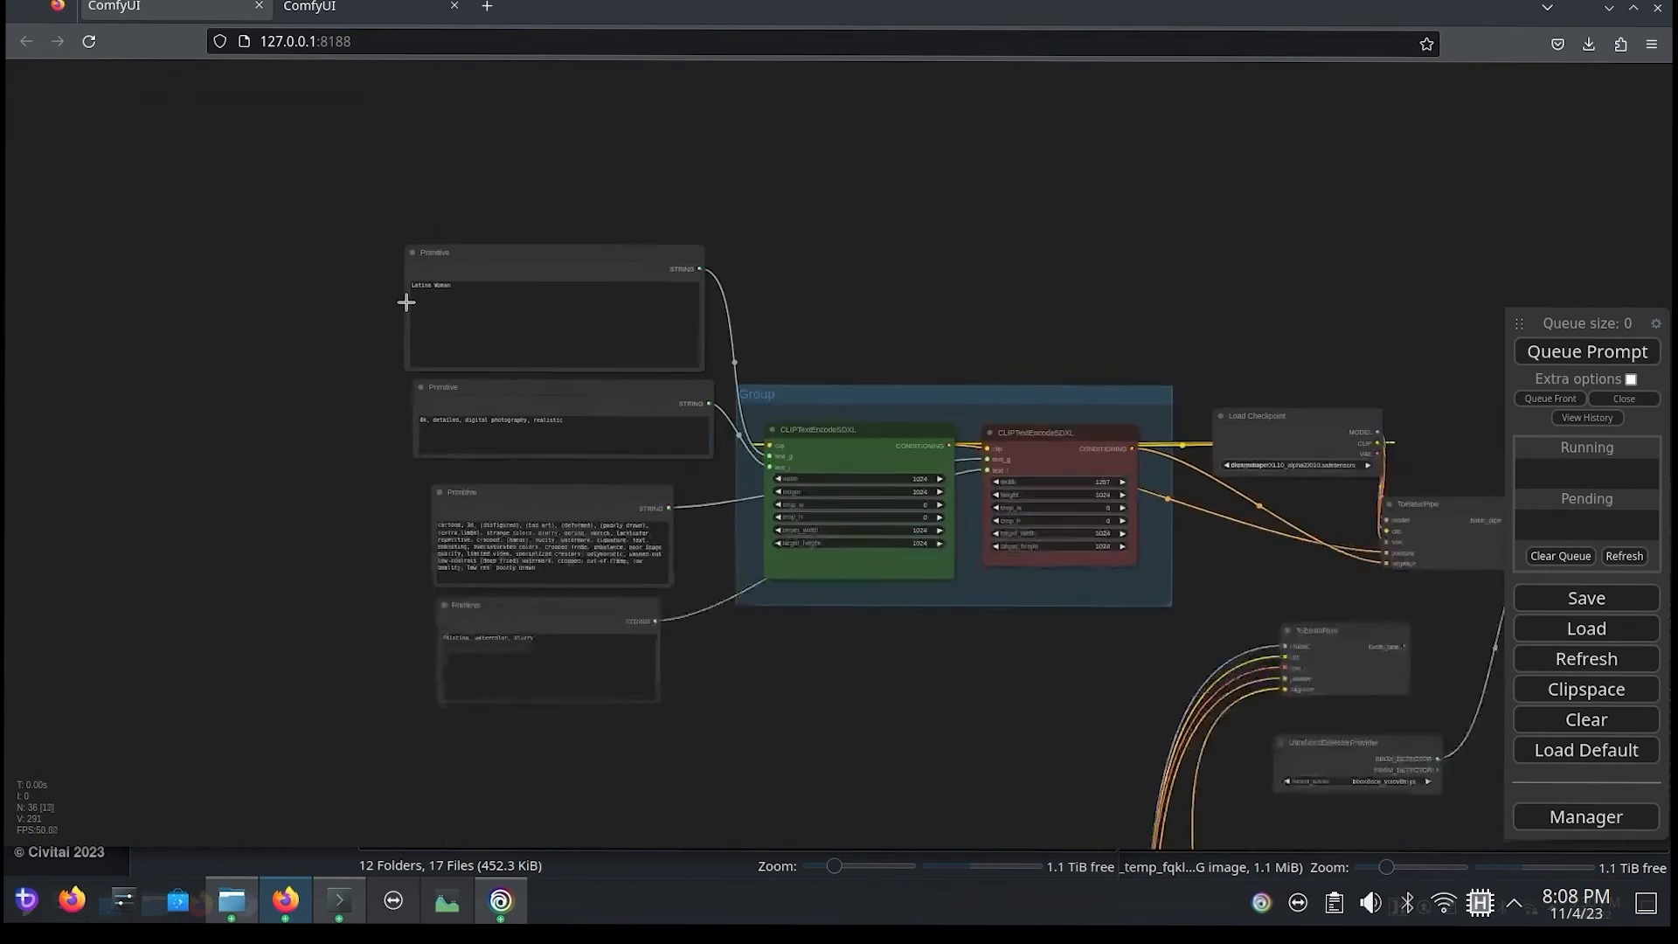
Step: Change the text_g positive prompt to "caucasian Woman" and queue the prompt
scroll(405, 300, up, 5)
text(cauc Woman)
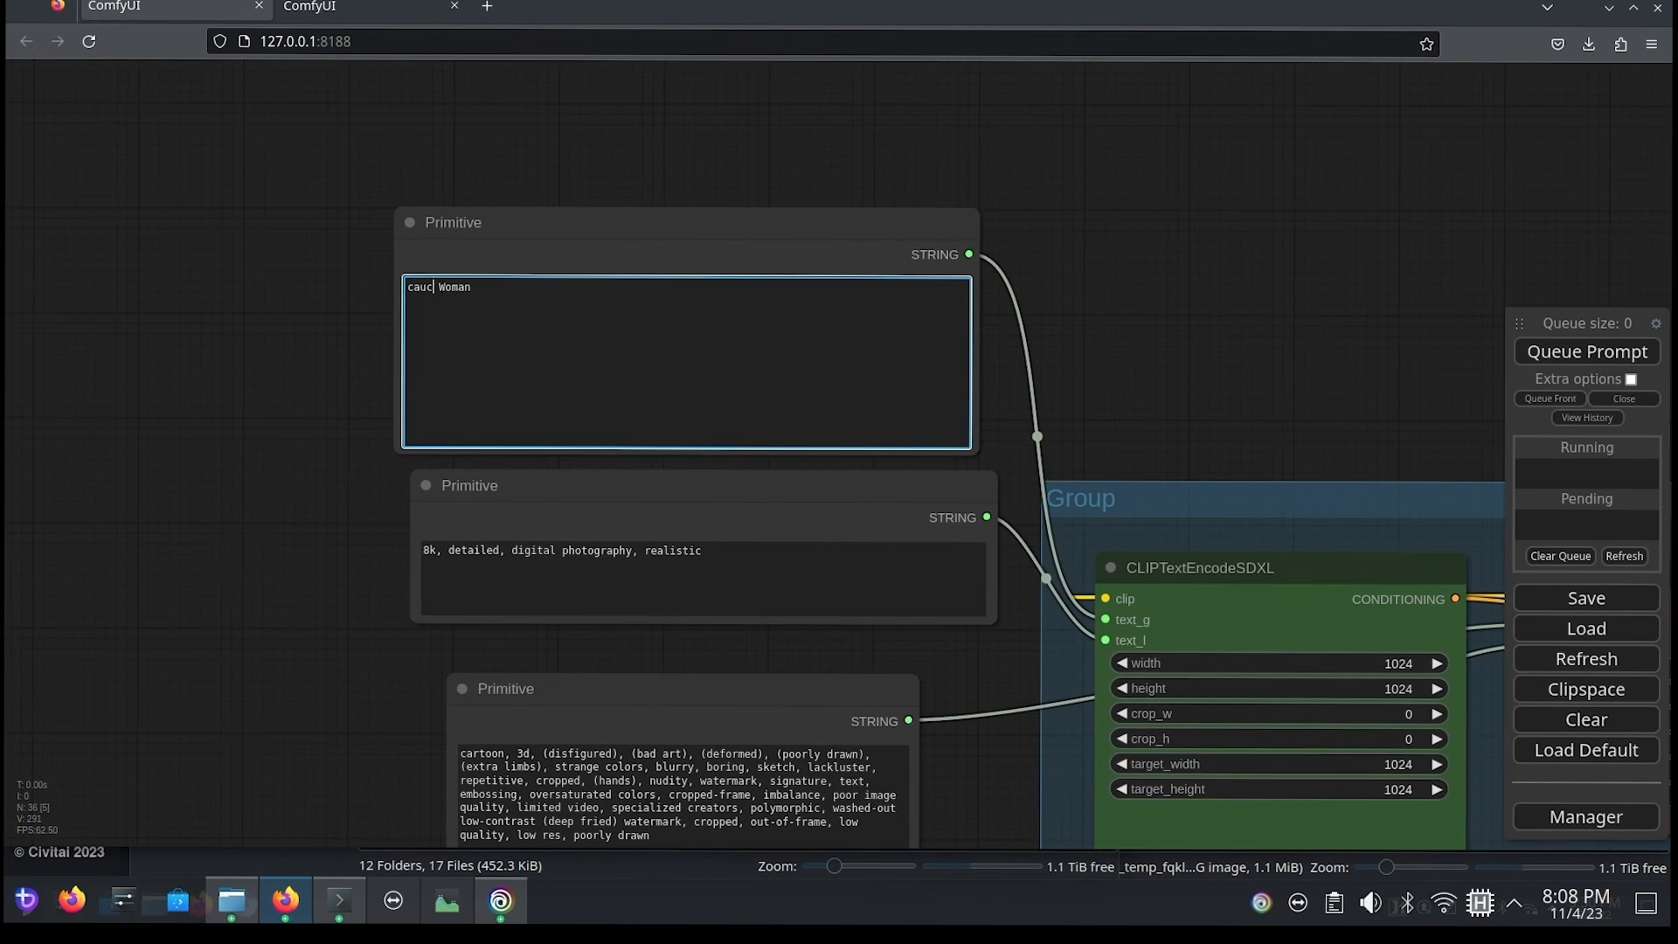
text(asian)
key(ctrl+Return)
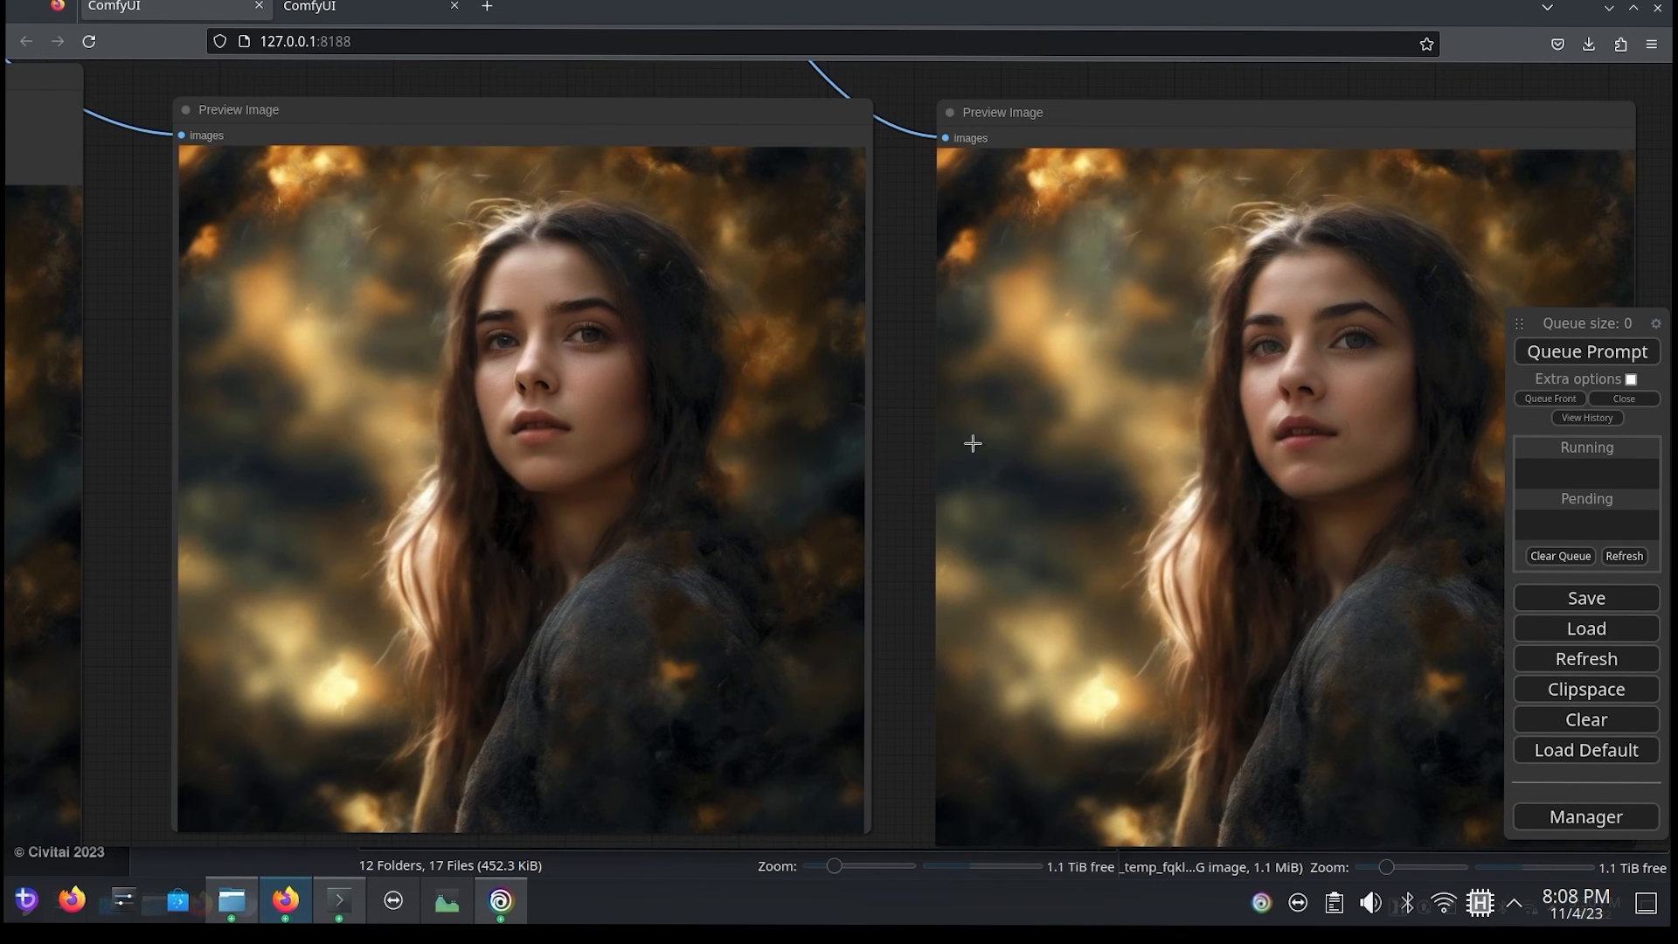
Step: Extend the text_g positive prompt to "caucasian Woman, laughing" and queue the prompt
scroll(913, 472, down, 5)
scroll(915, 465, down, 4)
drag(136, 321, 969, 558)
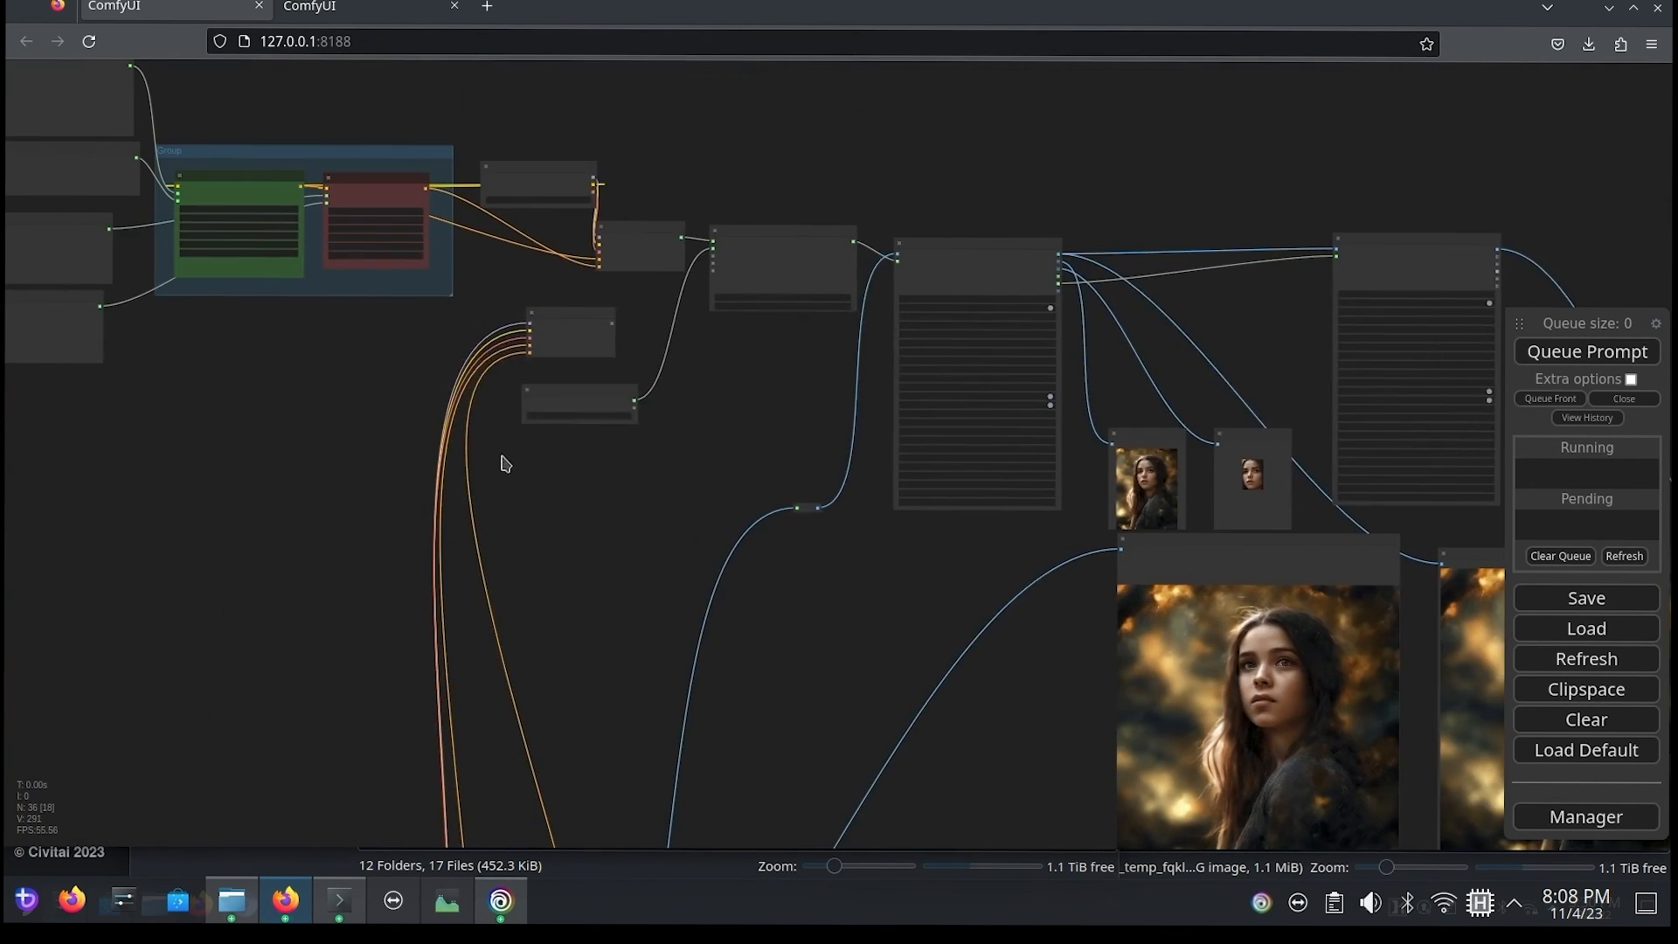
drag(237, 412, 860, 670)
scroll(542, 516, up, 5)
click(809, 386)
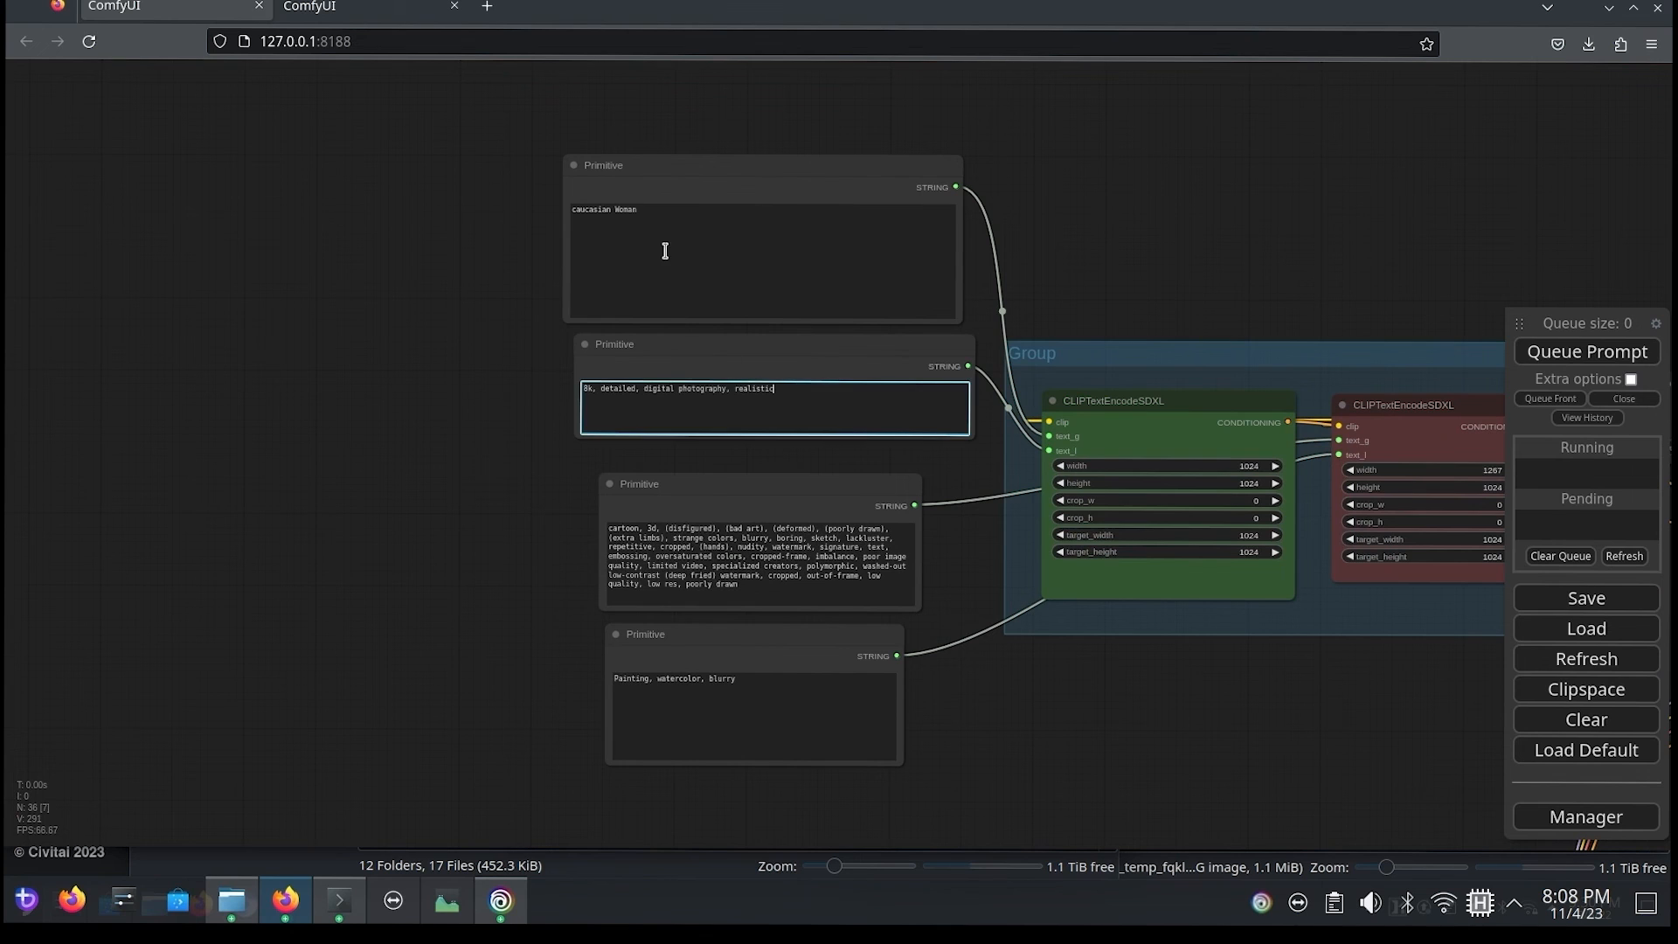
click(705, 205)
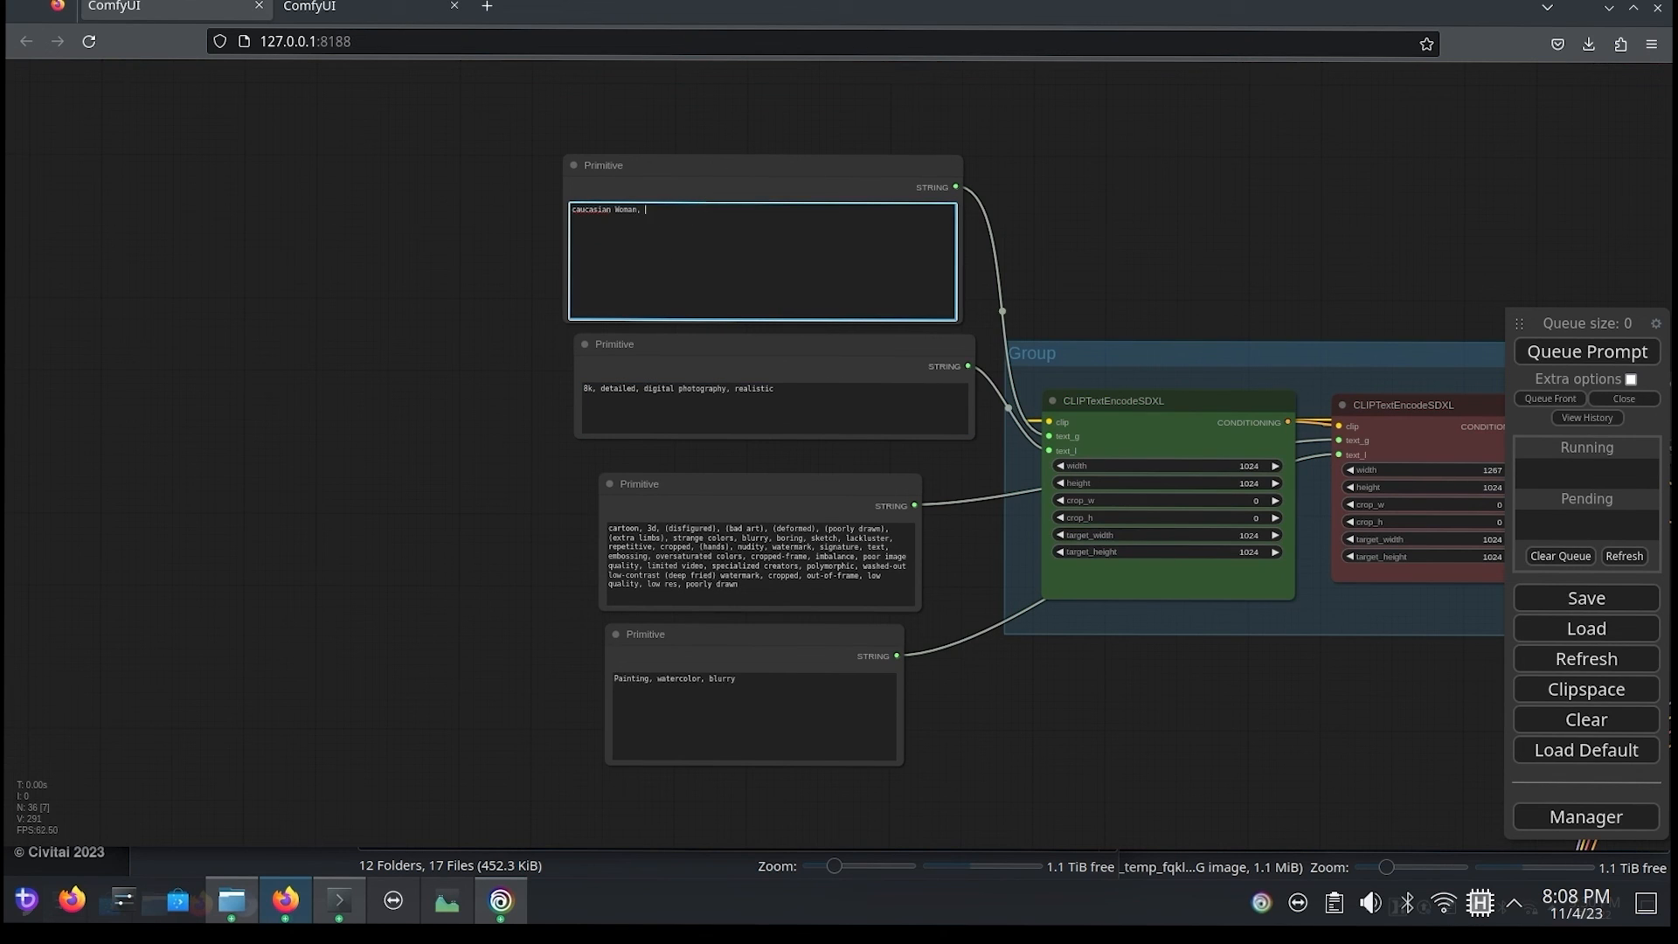
click(1528, 354)
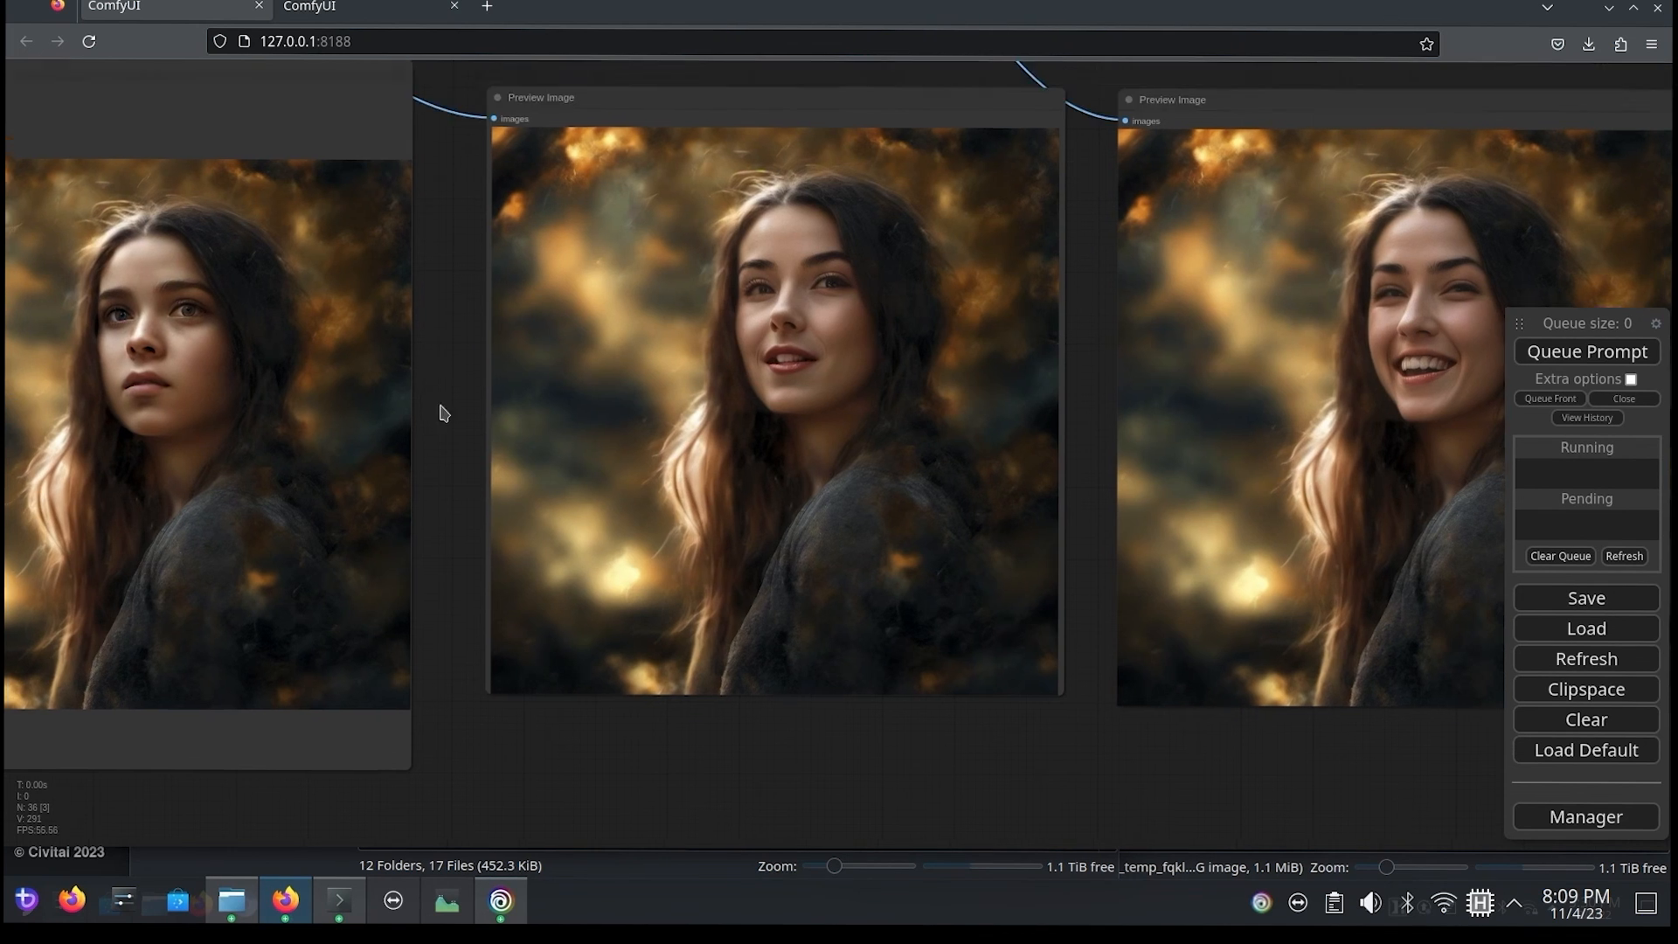
Step: Set the first FaceDetailer (pipe) node's sampler to heun and queue the prompt
scroll(442, 412, down, 6)
drag(241, 166, 666, 457)
scroll(665, 456, up, 6)
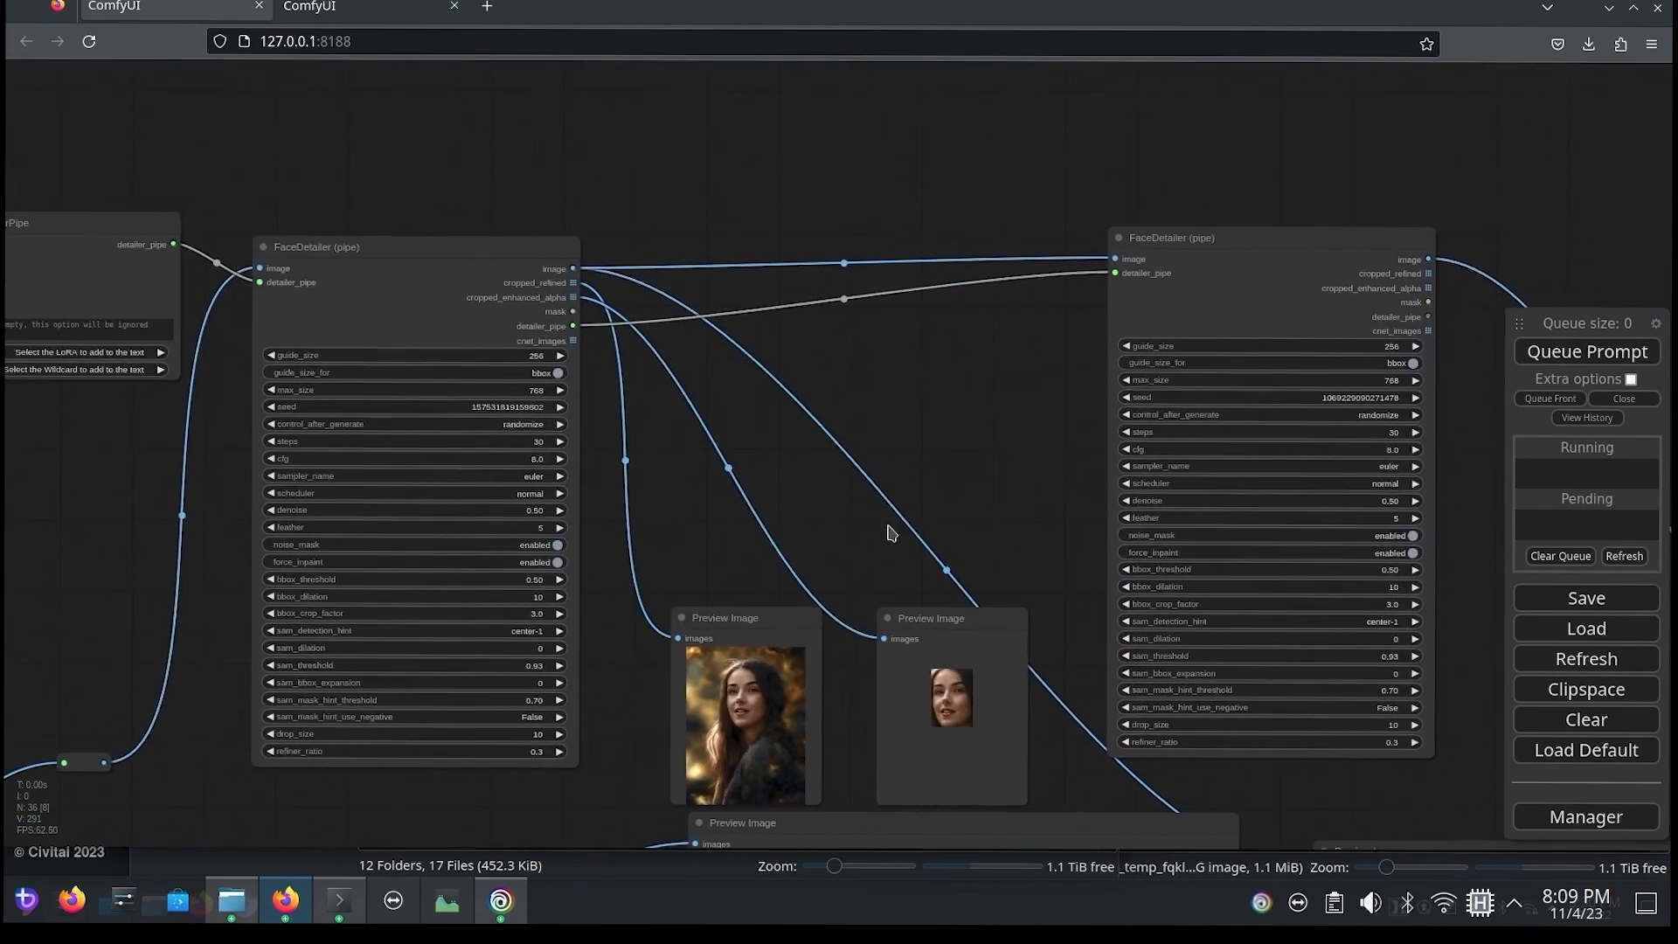
click(487, 466)
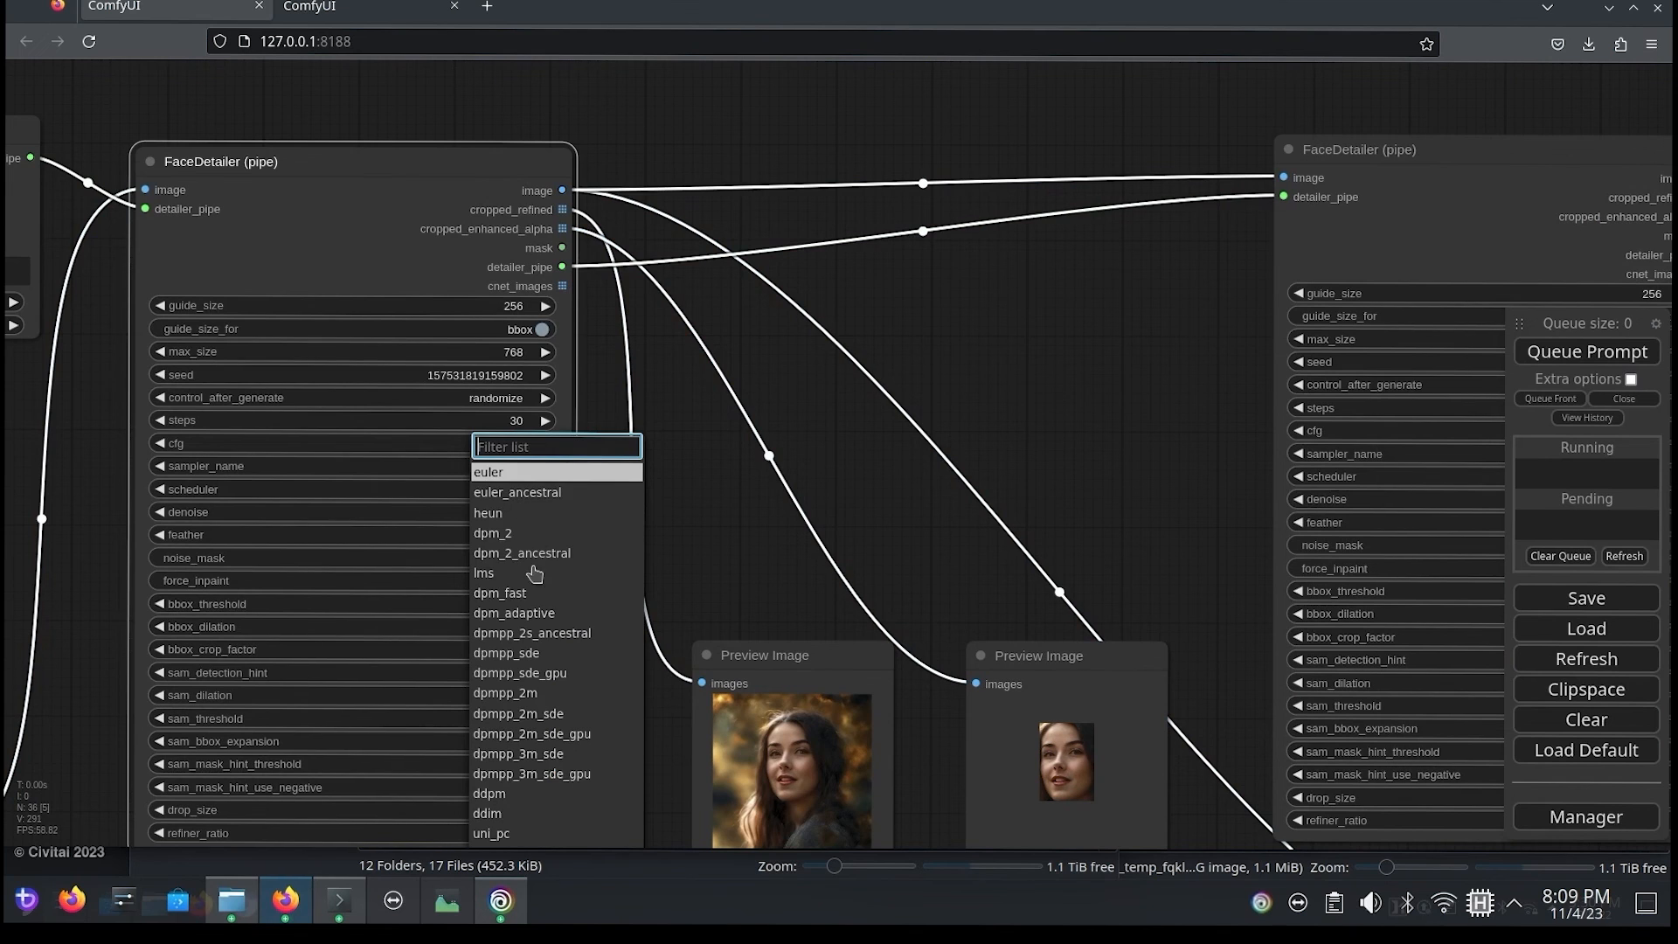
click(524, 514)
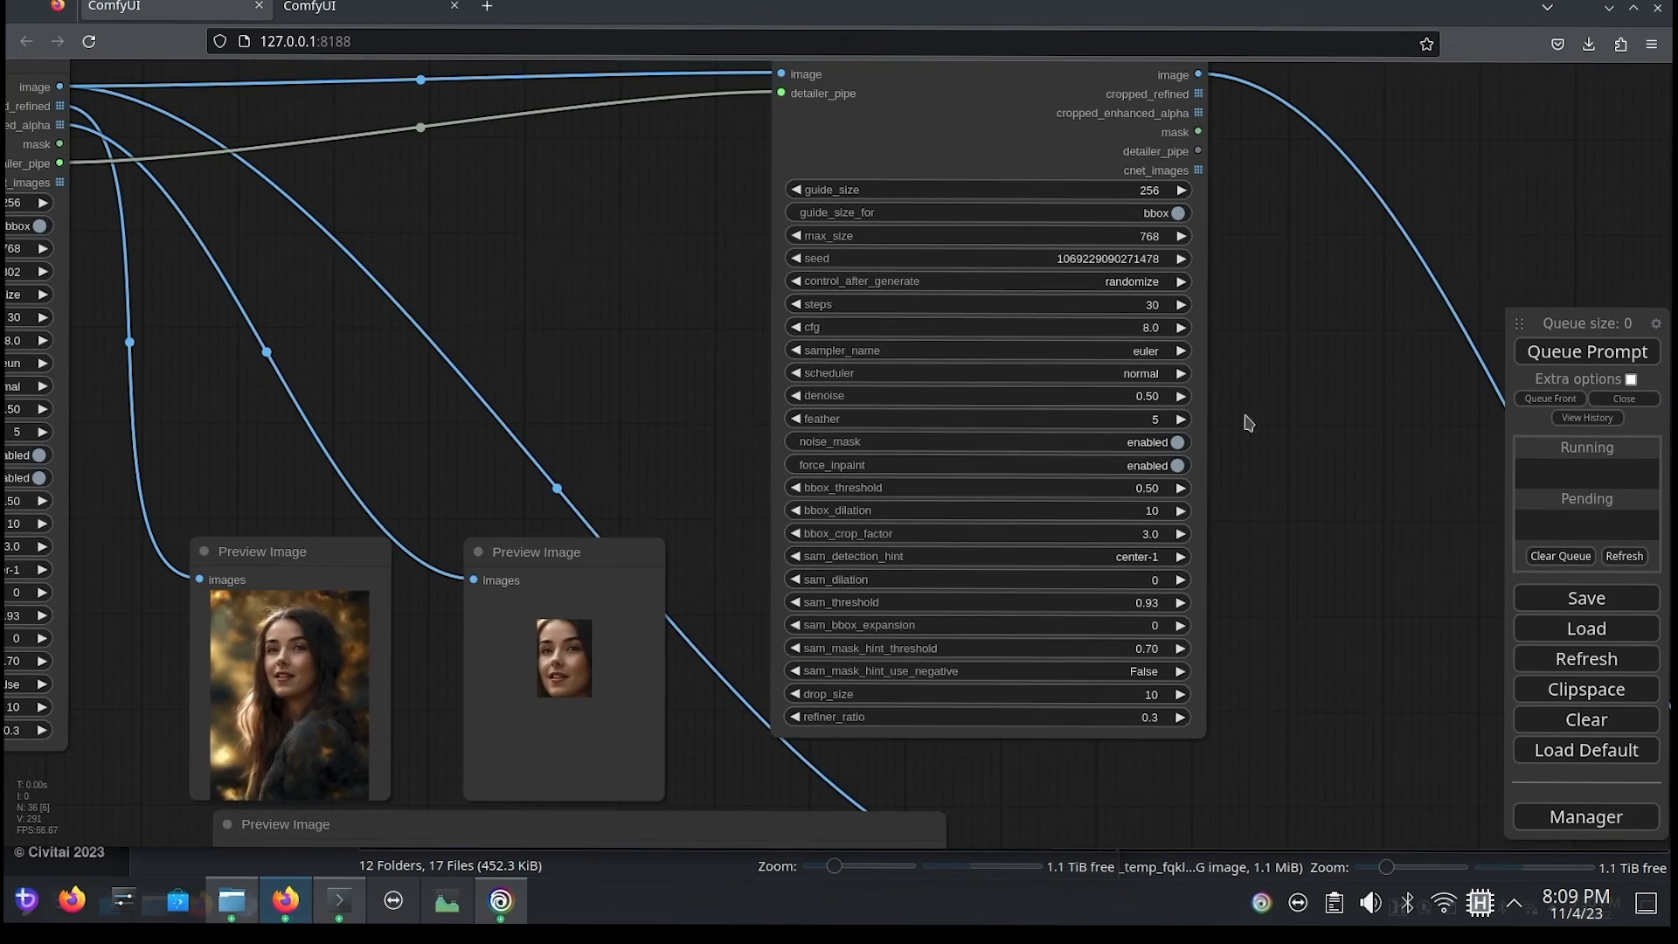
click(1591, 353)
Step: Compare the faces of the heun run in the two detailer previews, examining the first one's facial details up close
drag(1329, 725, 992, 247)
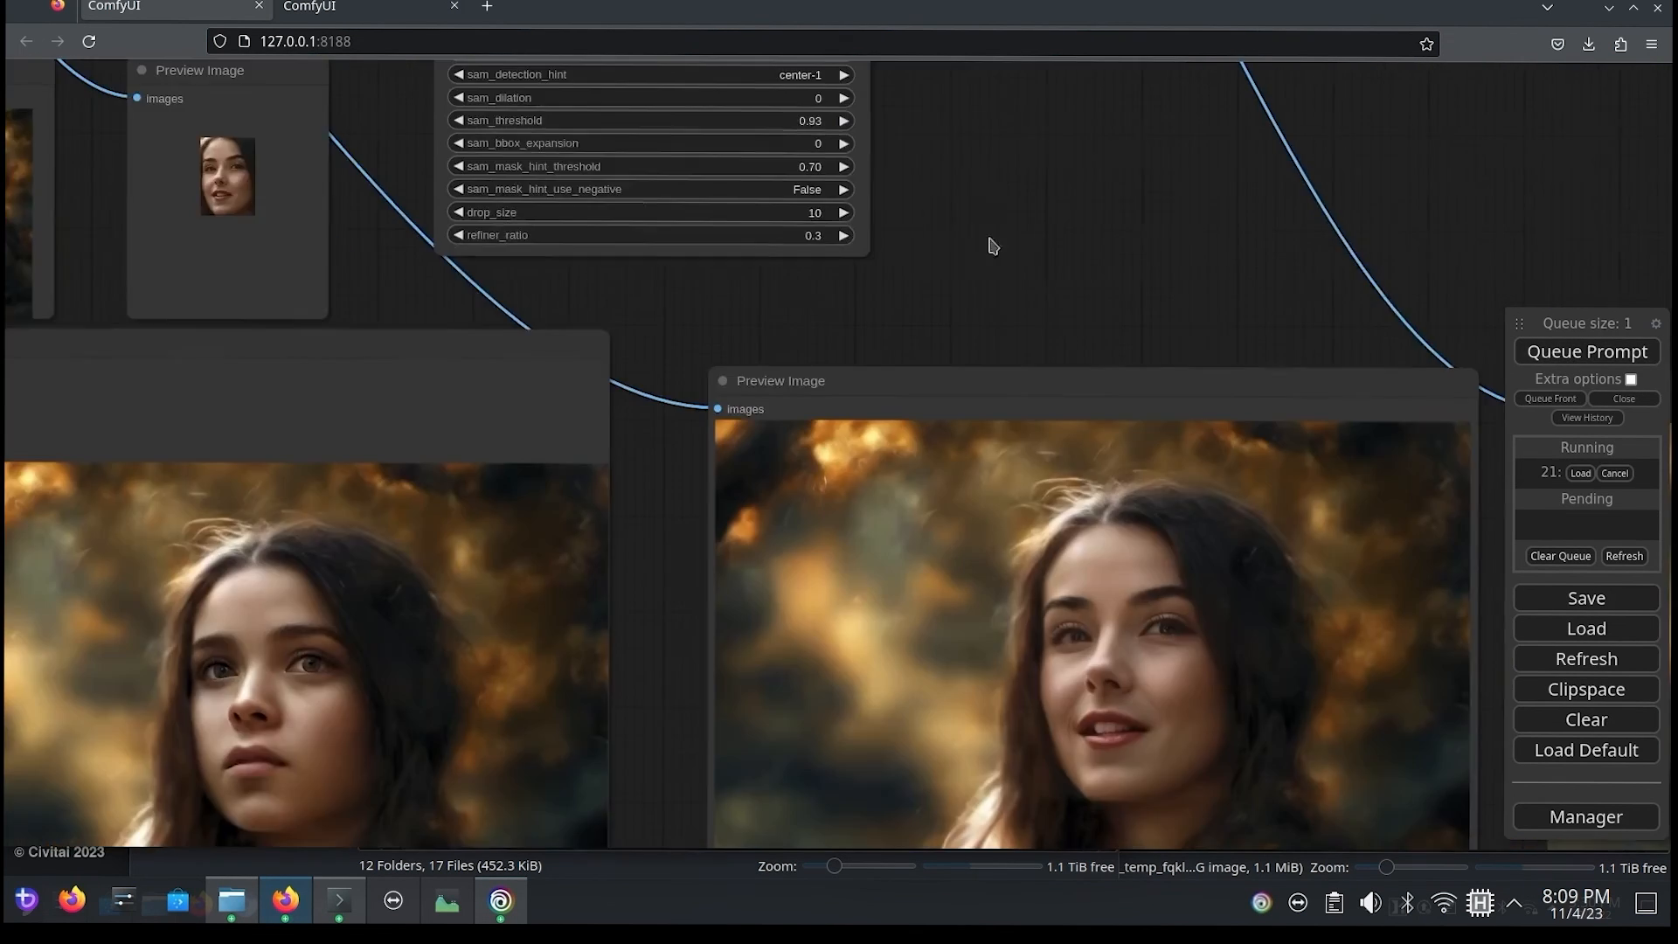
scroll(993, 247, down, 2)
drag(693, 565, 171, 313)
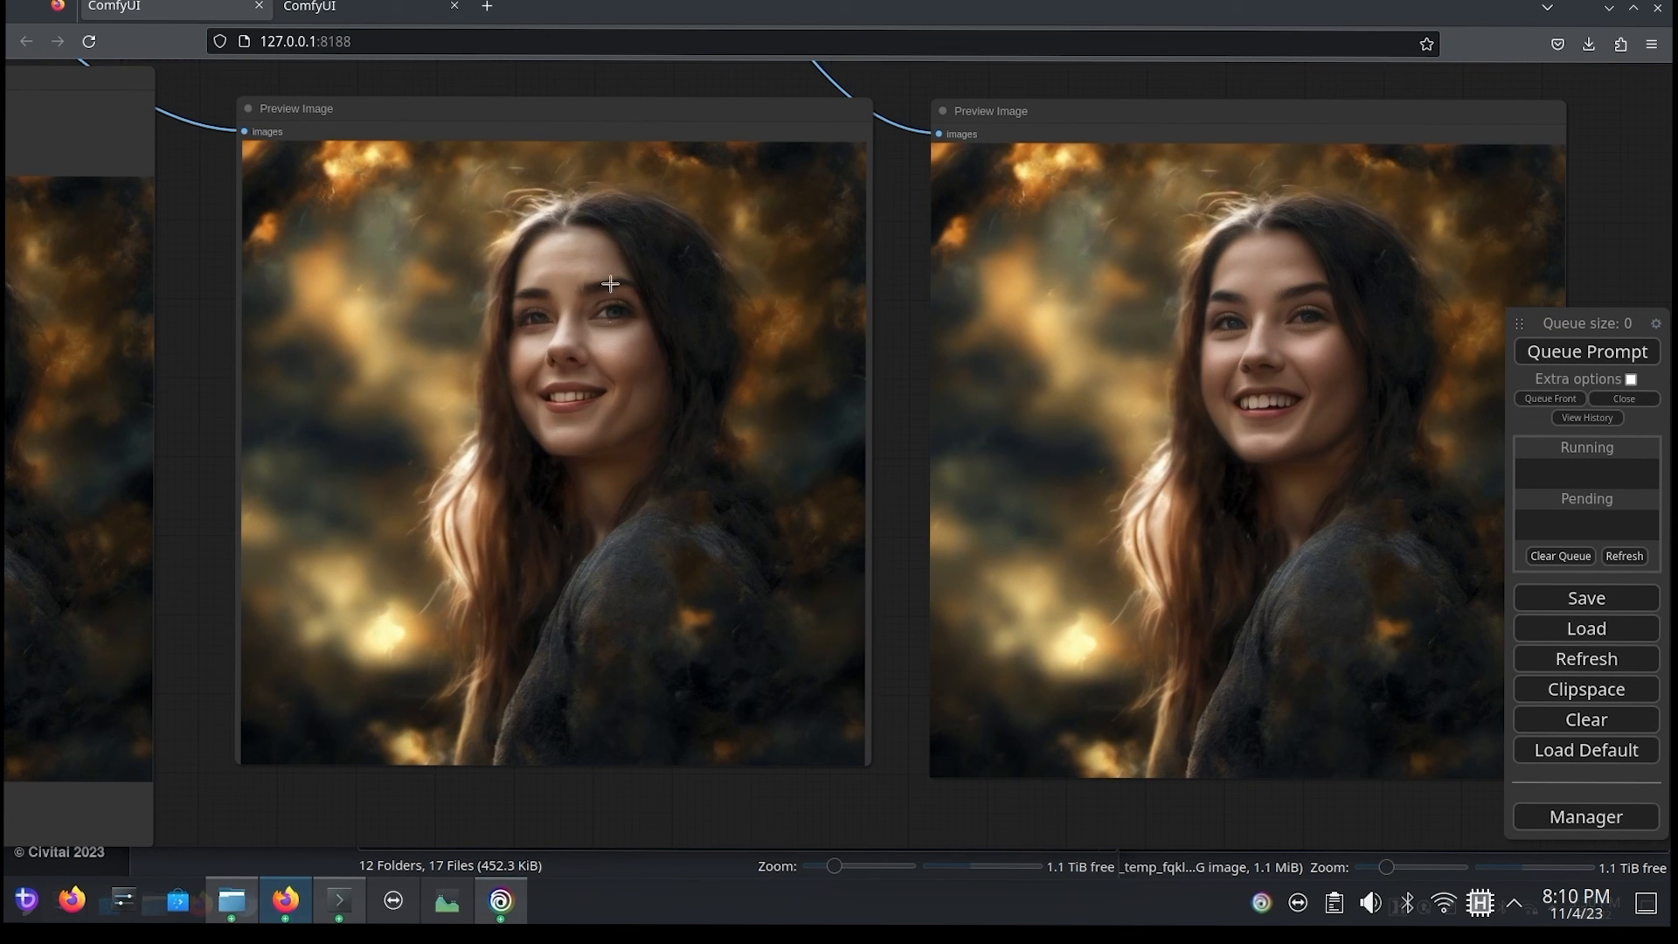
scroll(608, 367, up, 3)
scroll(608, 367, up, 2)
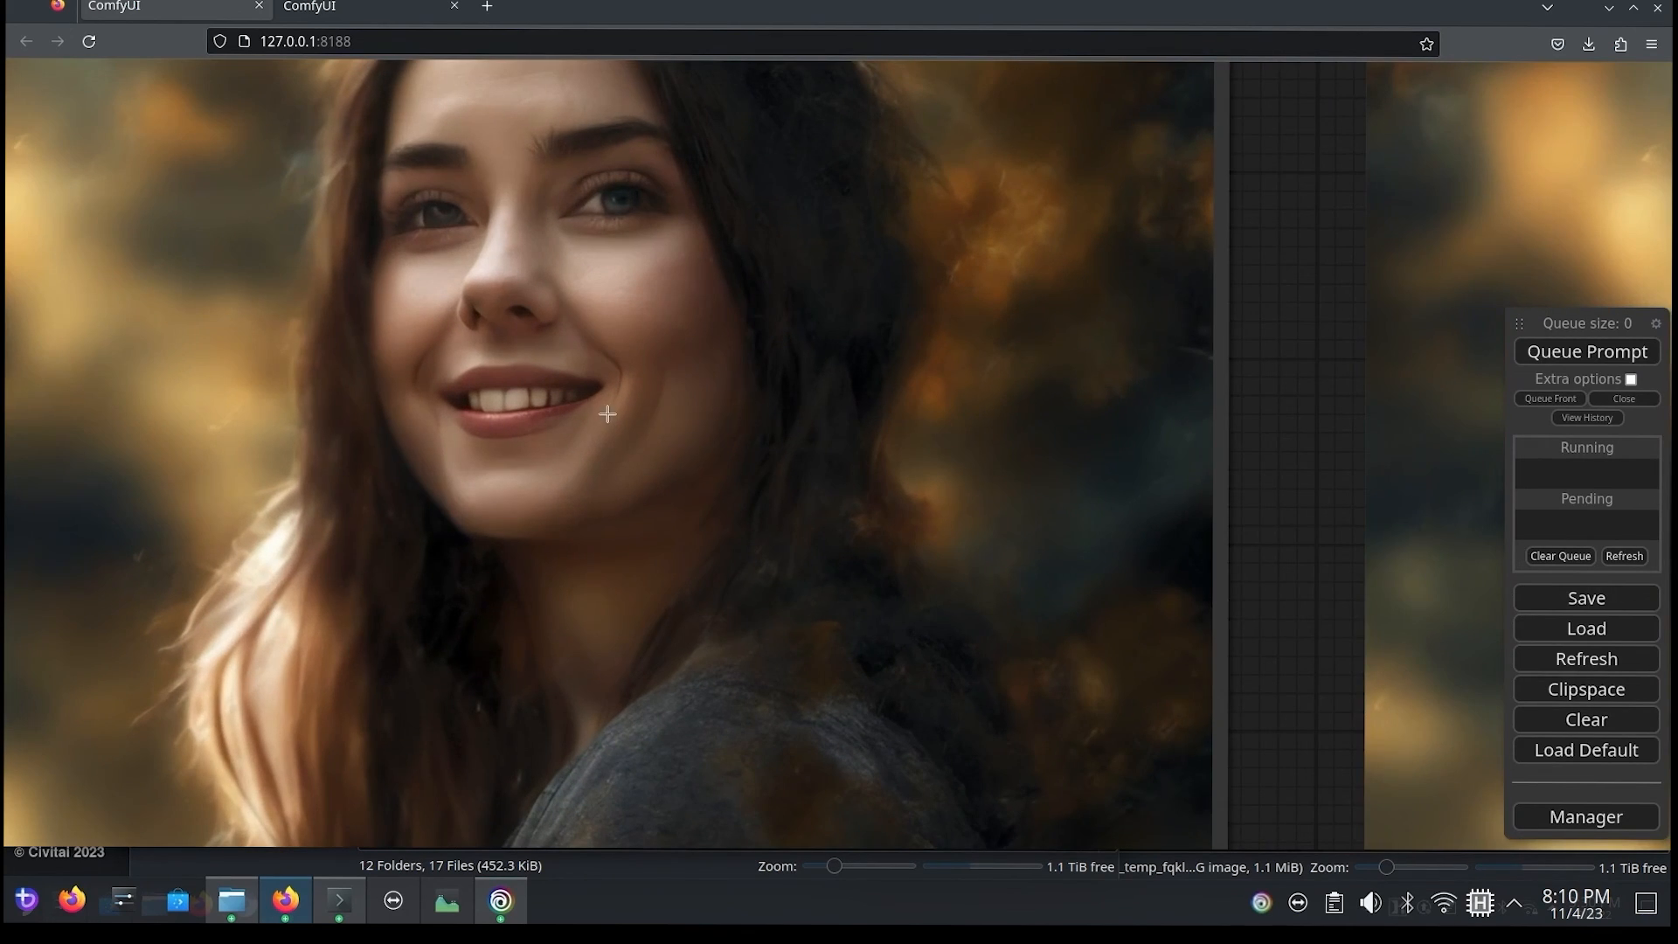
scroll(604, 439, down, 2)
scroll(604, 440, down, 3)
scroll(524, 524, down, 1)
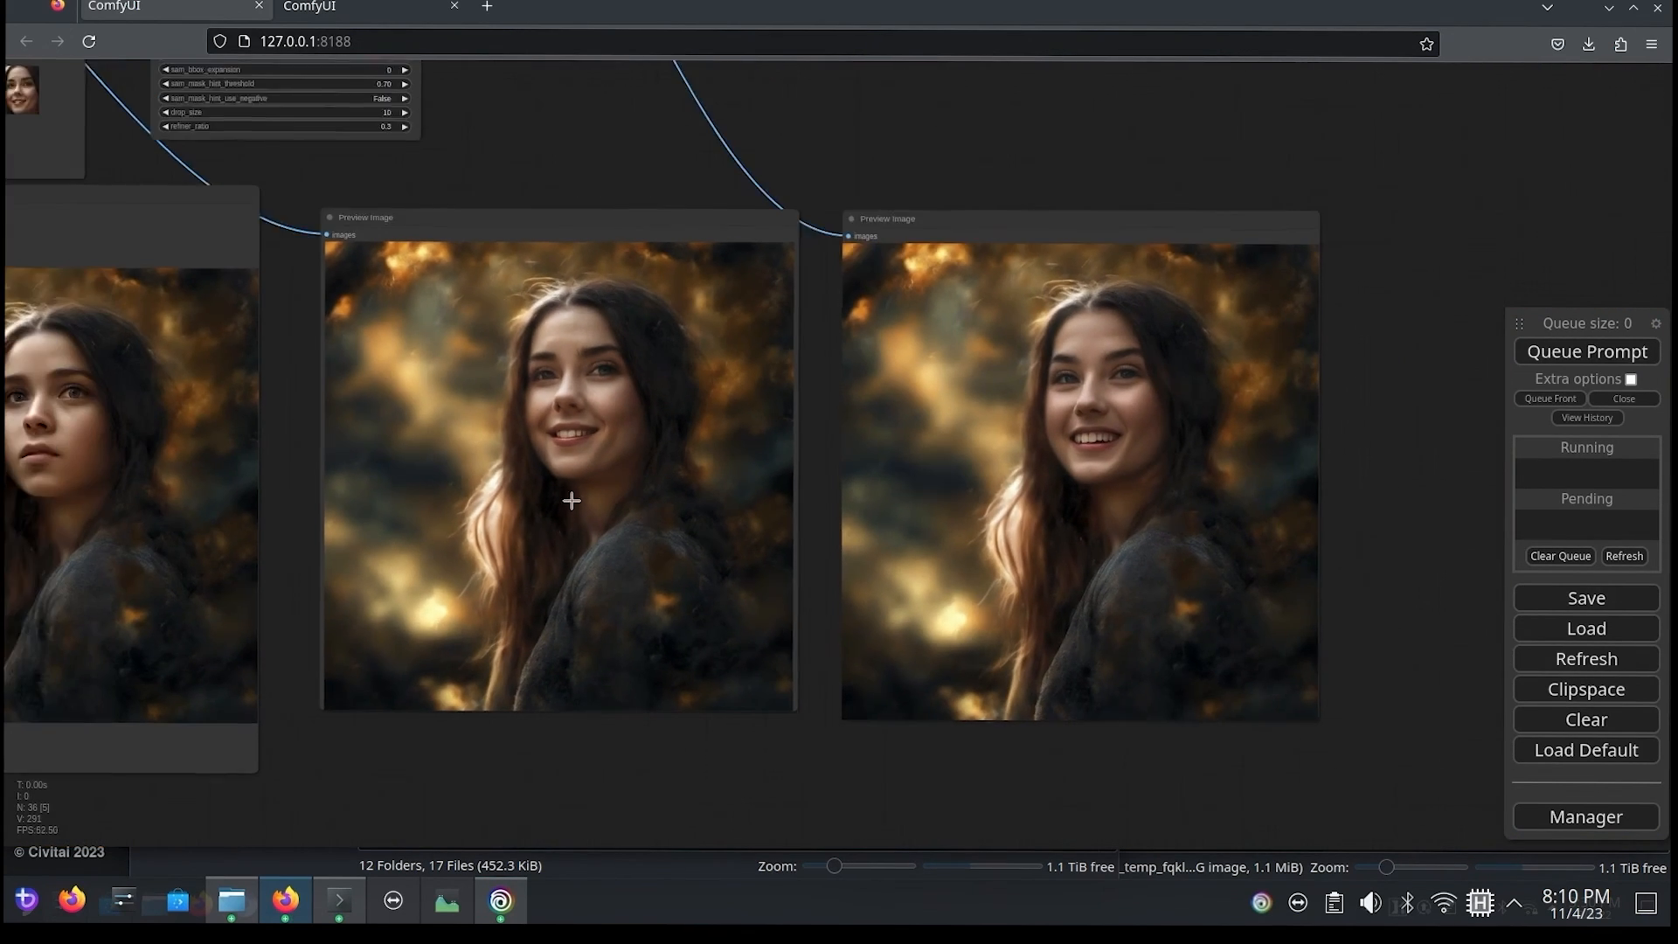
drag(478, 184, 1078, 324)
drag(215, 332, 1303, 703)
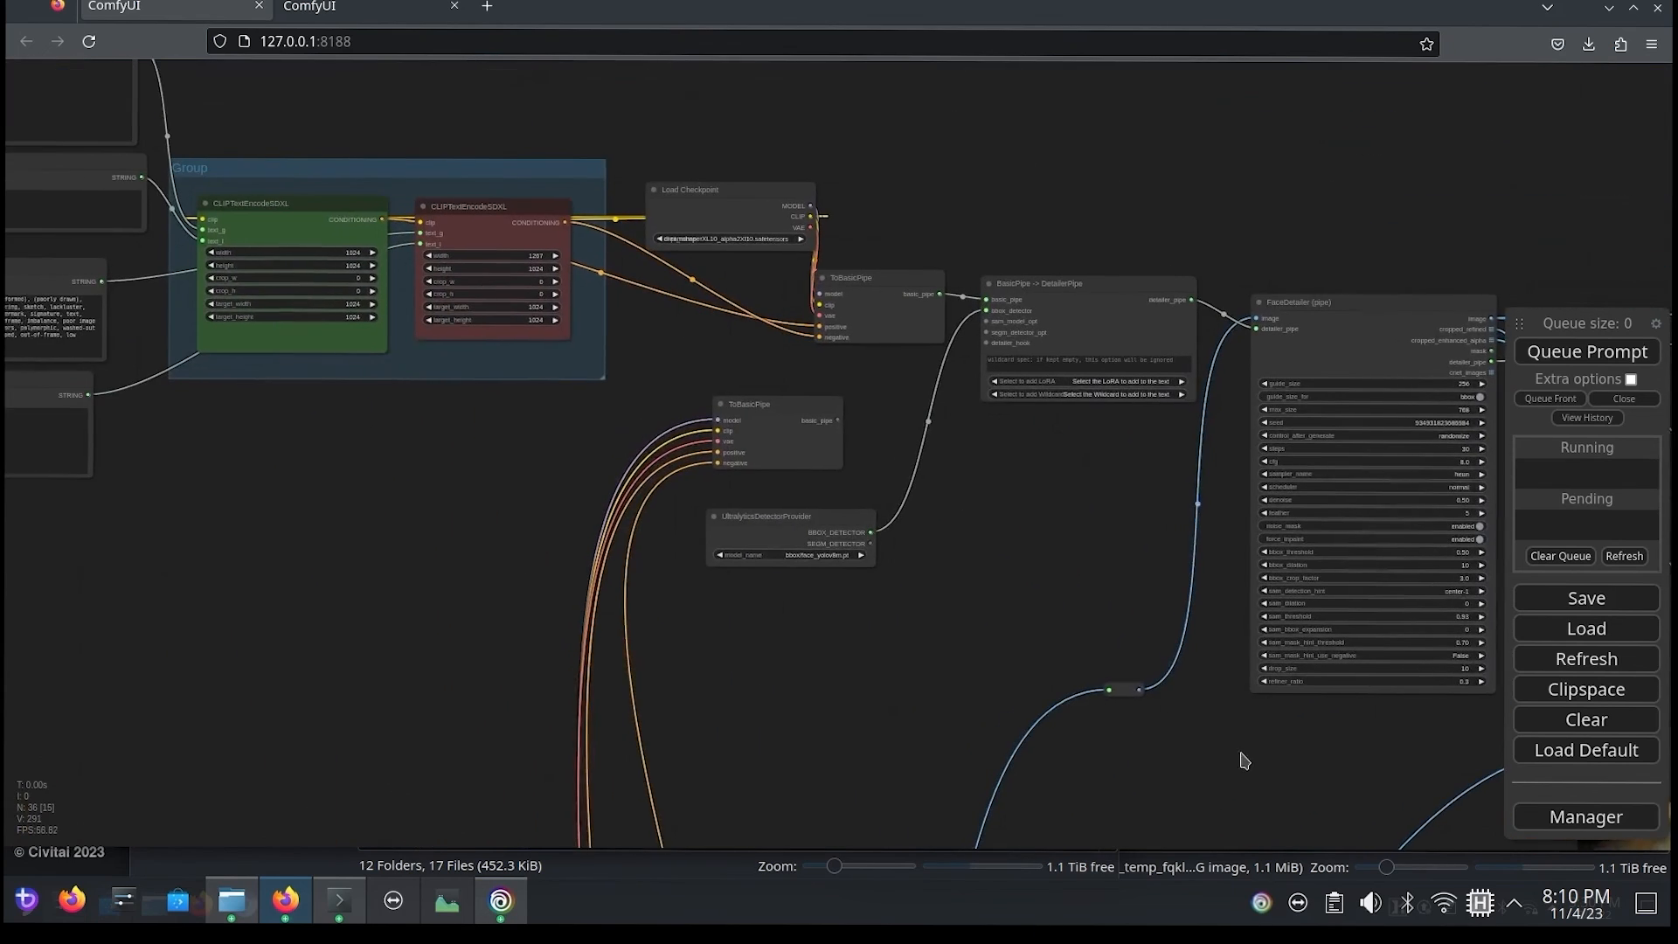
Step: Review the detailer chain from Load Checkpoint through ToBasicPipe and BasicPipe -> DetailerPipe to the first FaceDetailer (pipe) node's settings
drag(454, 609, 468, 536)
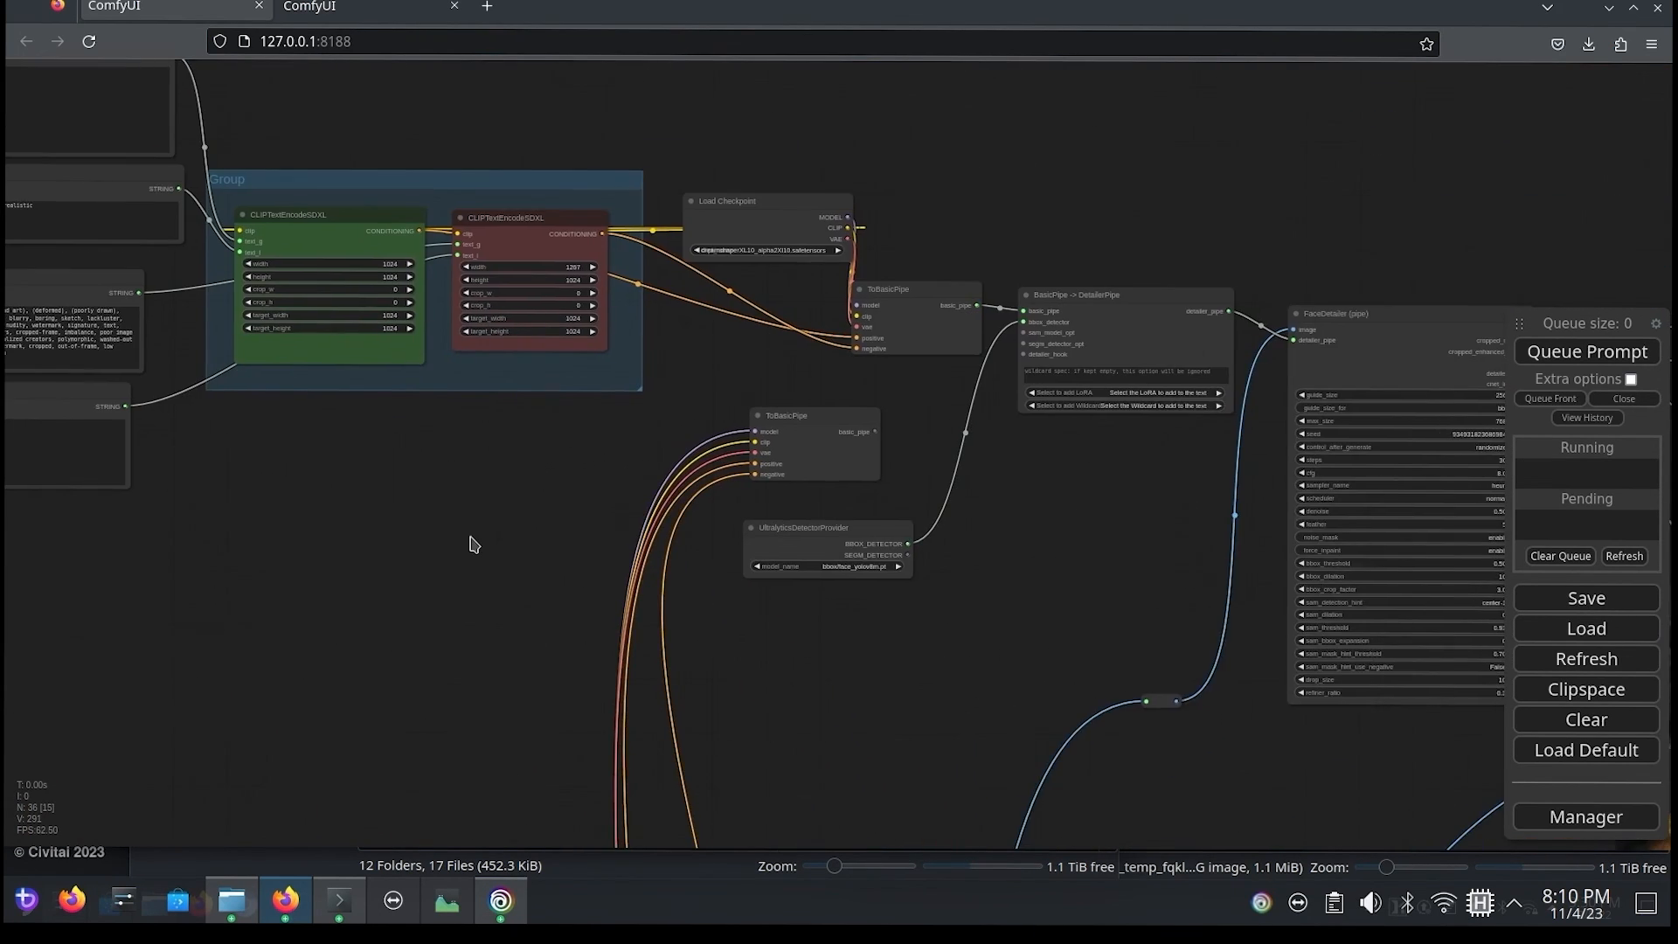
drag(787, 295, 652, 430)
scroll(655, 437, up, 5)
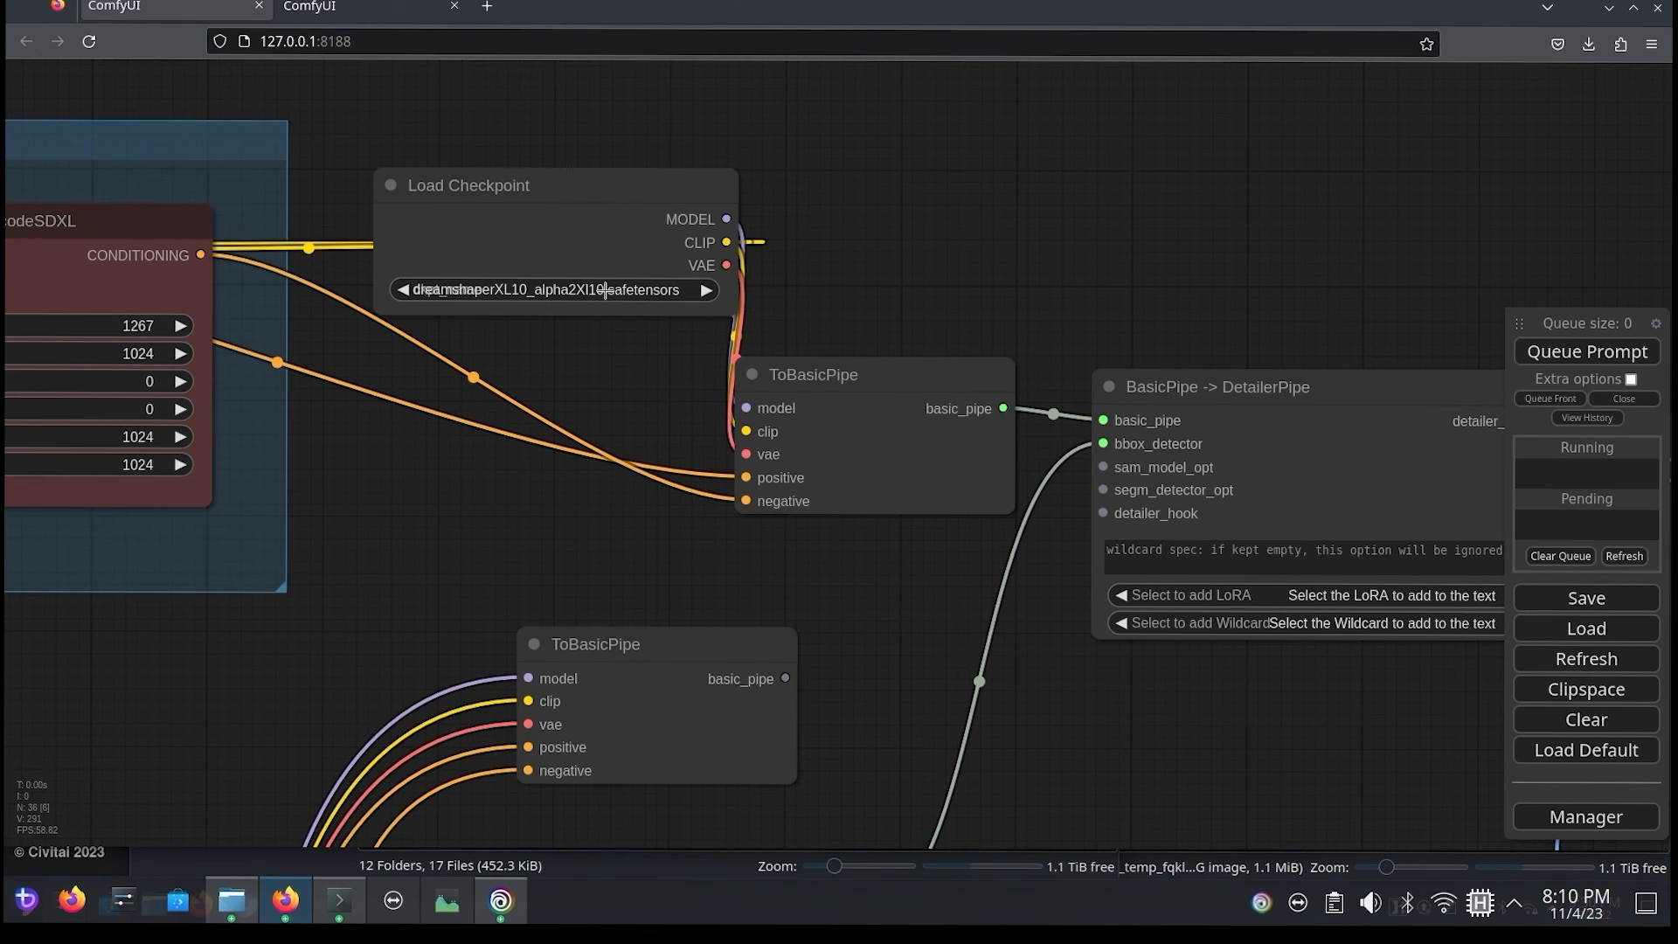
drag(1289, 345, 798, 183)
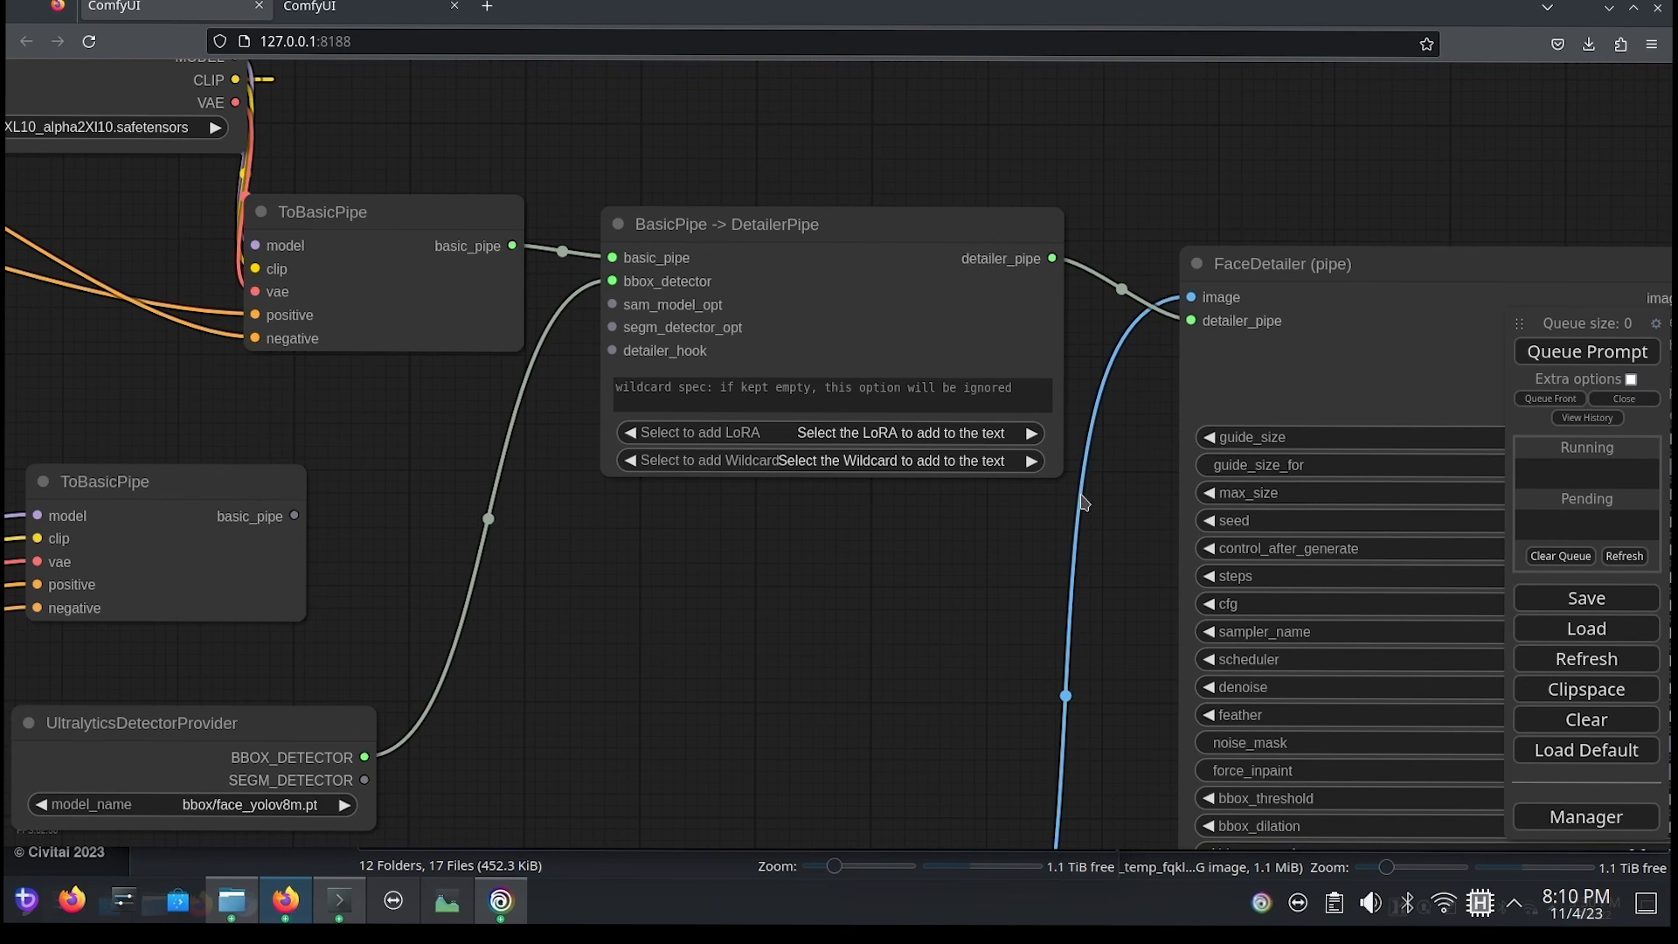
scroll(1136, 568, up, 4)
scroll(1146, 569, down, 6)
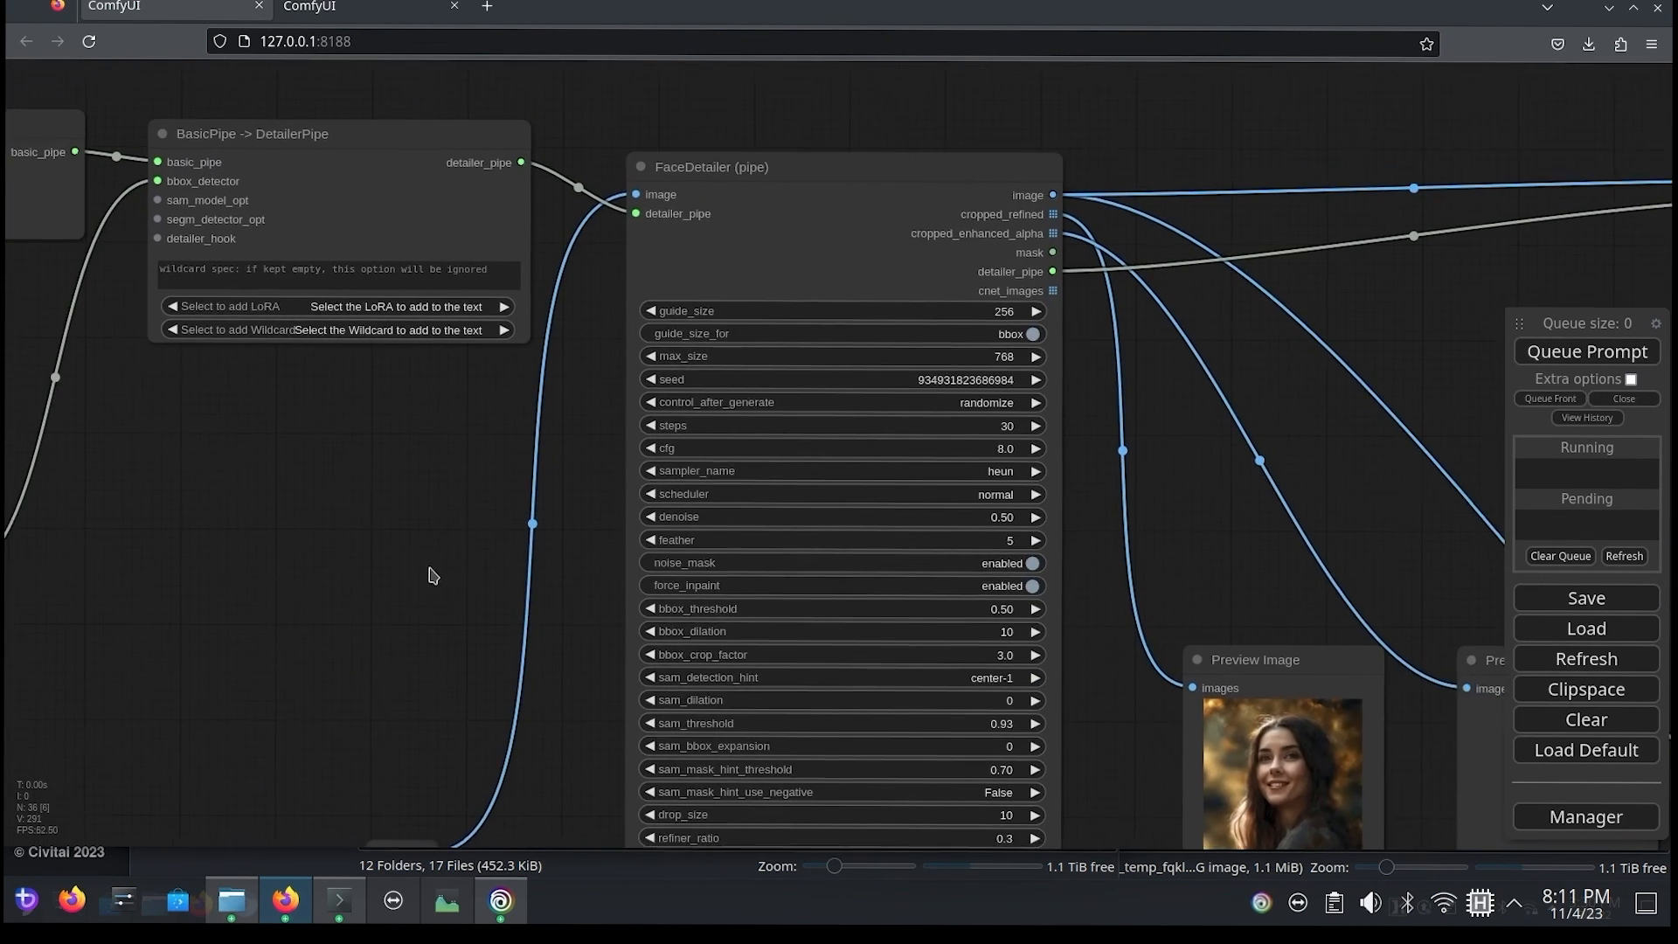
drag(431, 469, 375, 386)
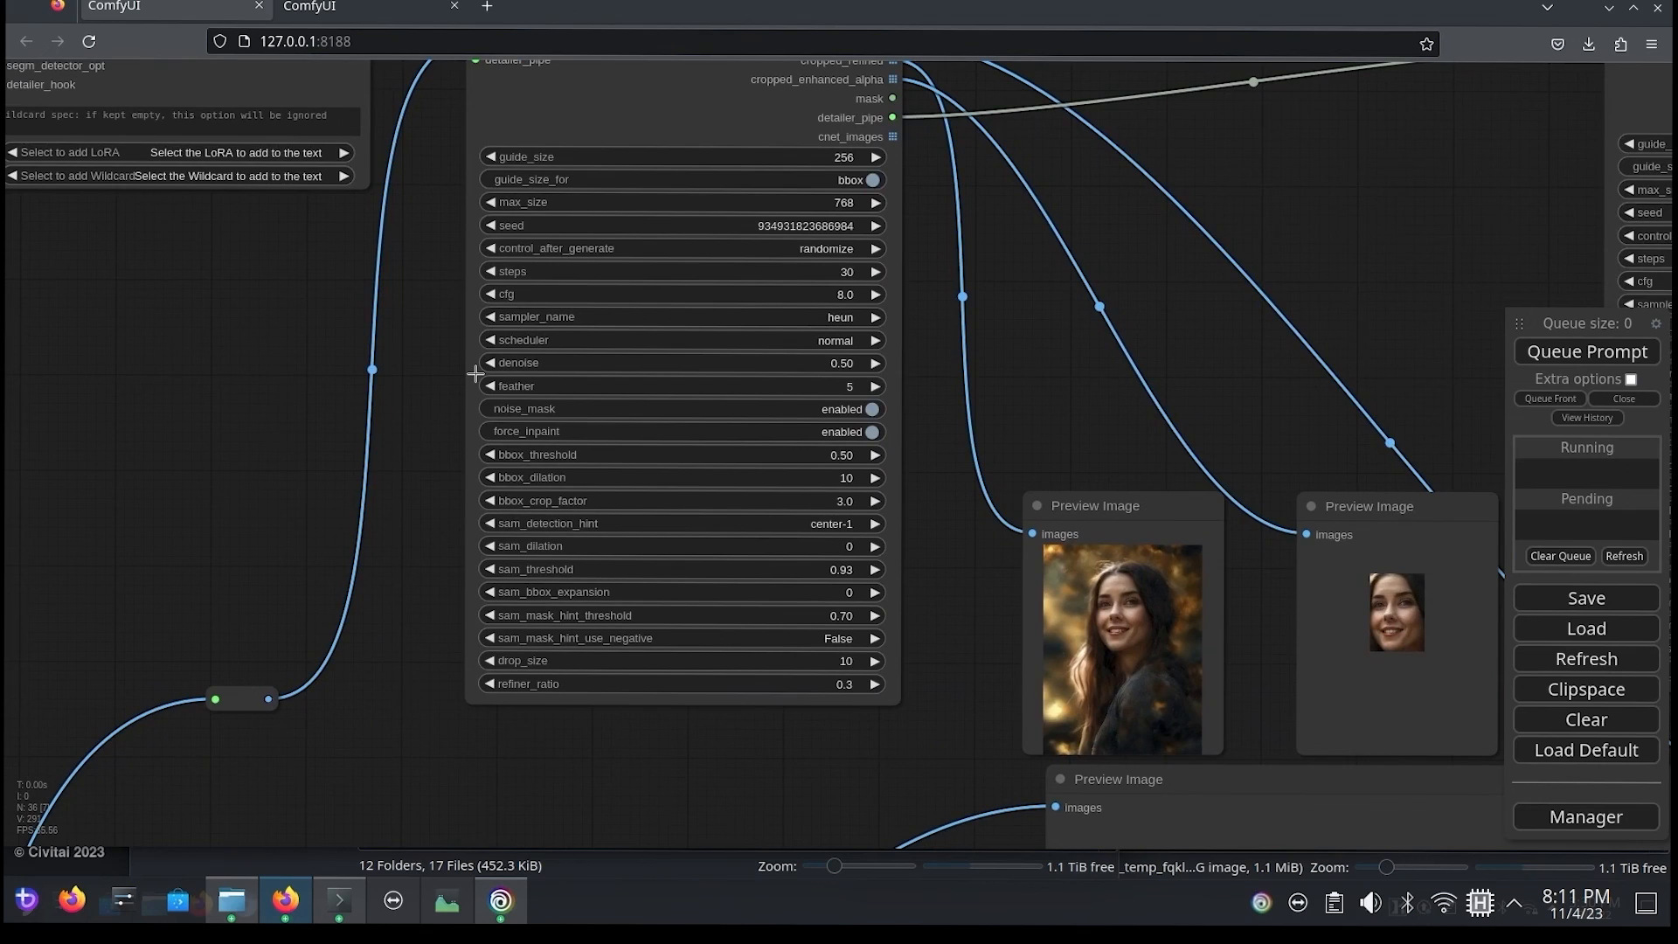
scroll(266, 438, down, 1)
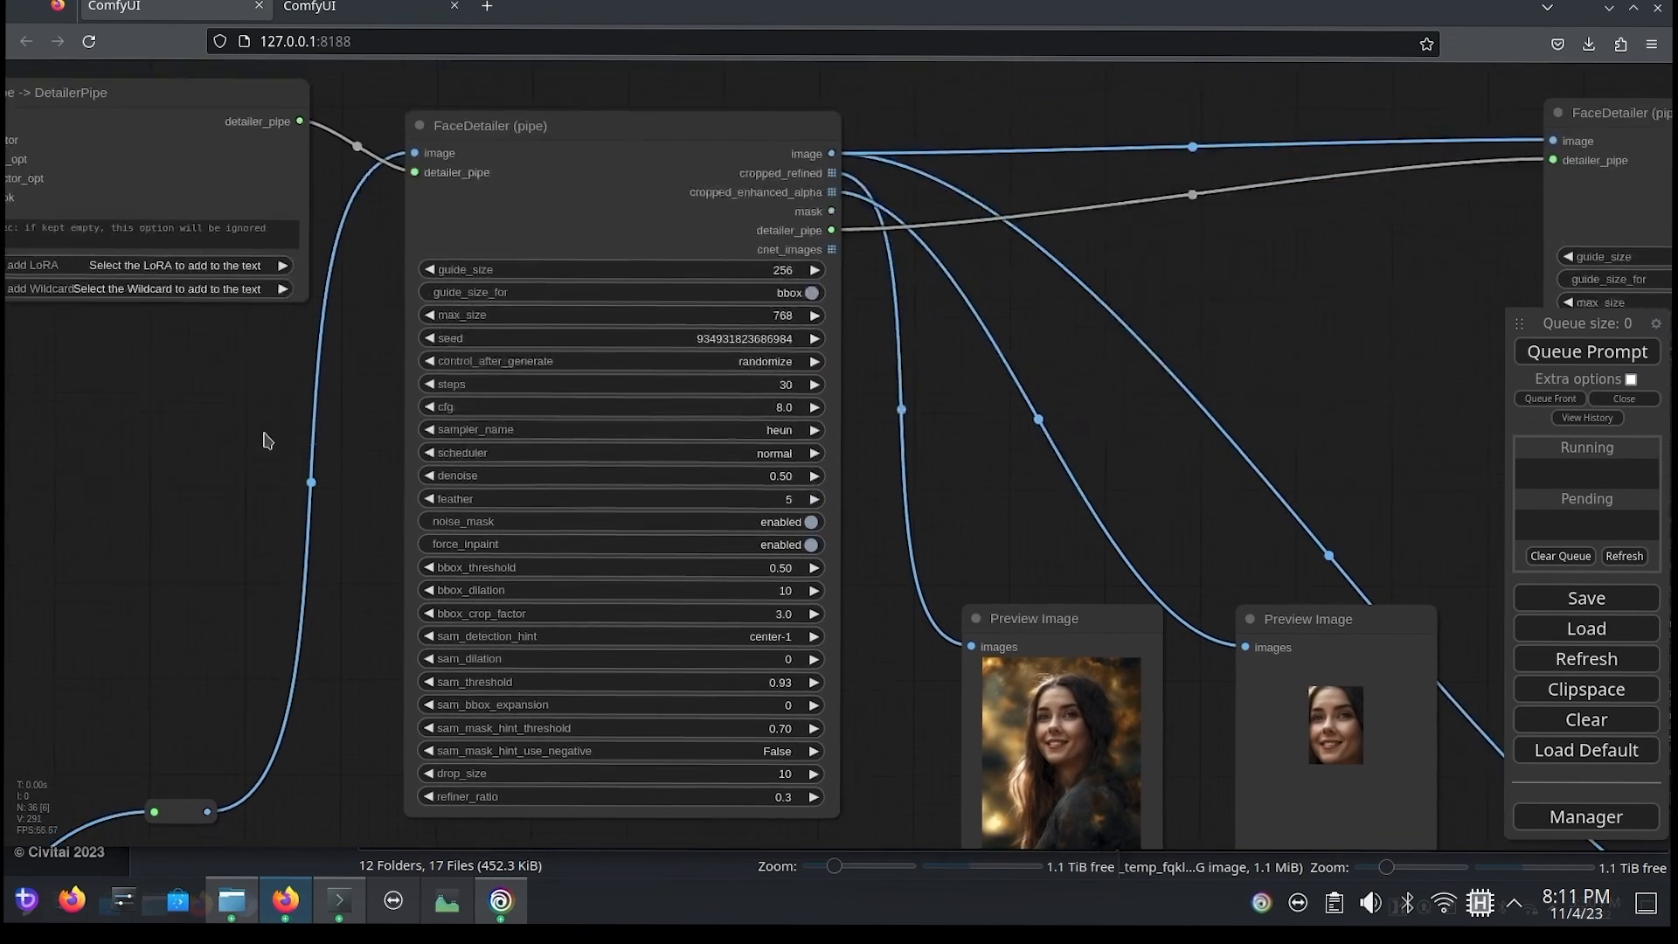
scroll(330, 528, up, 5)
drag(429, 424, 384, 346)
scroll(392, 376, down, 1)
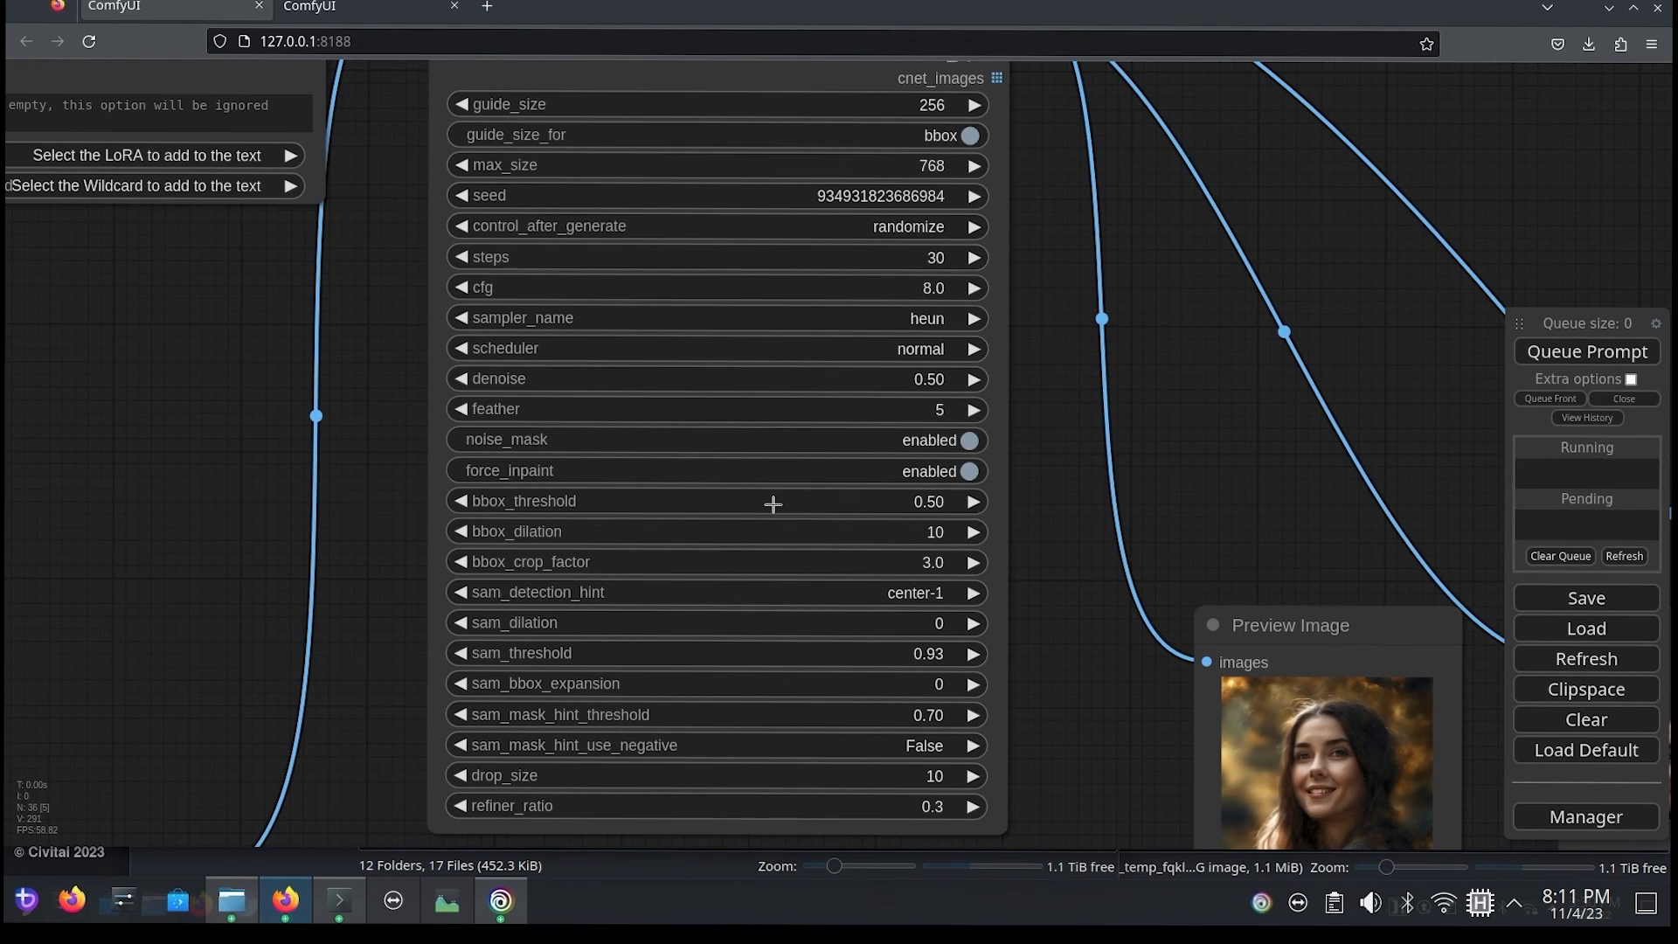
Step: Compare the original image's face with the results in the two FaceDetailer preview images
drag(1368, 603, 993, 389)
drag(1103, 576, 534, 175)
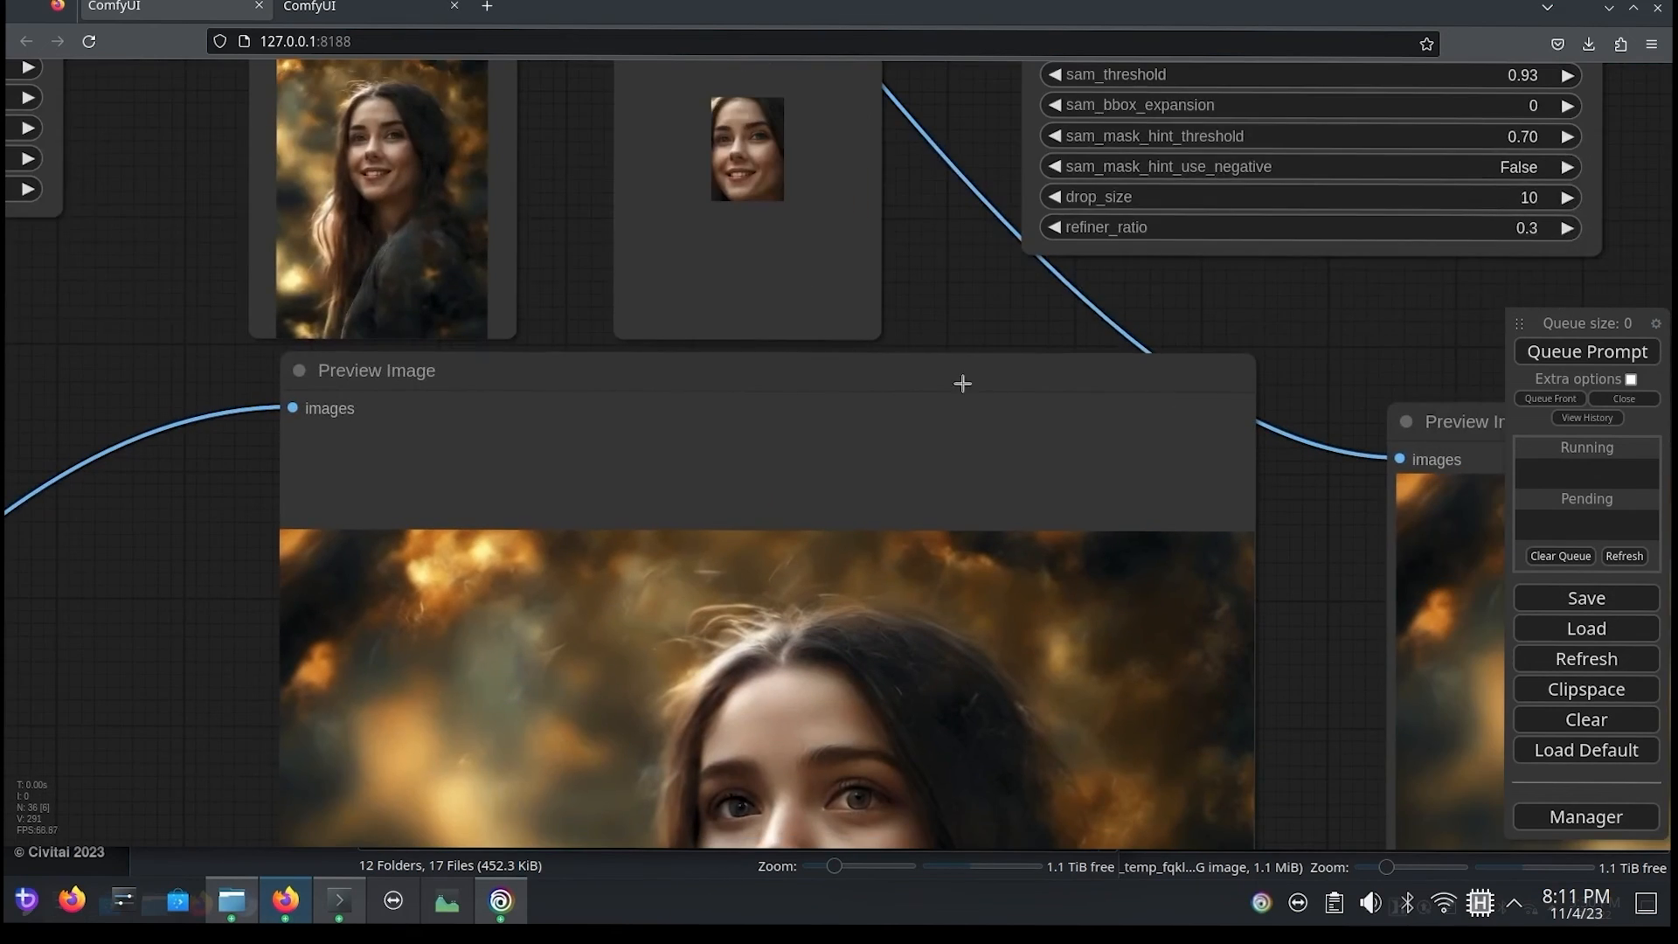
drag(1321, 524, 617, 200)
scroll(590, 483, down, 3)
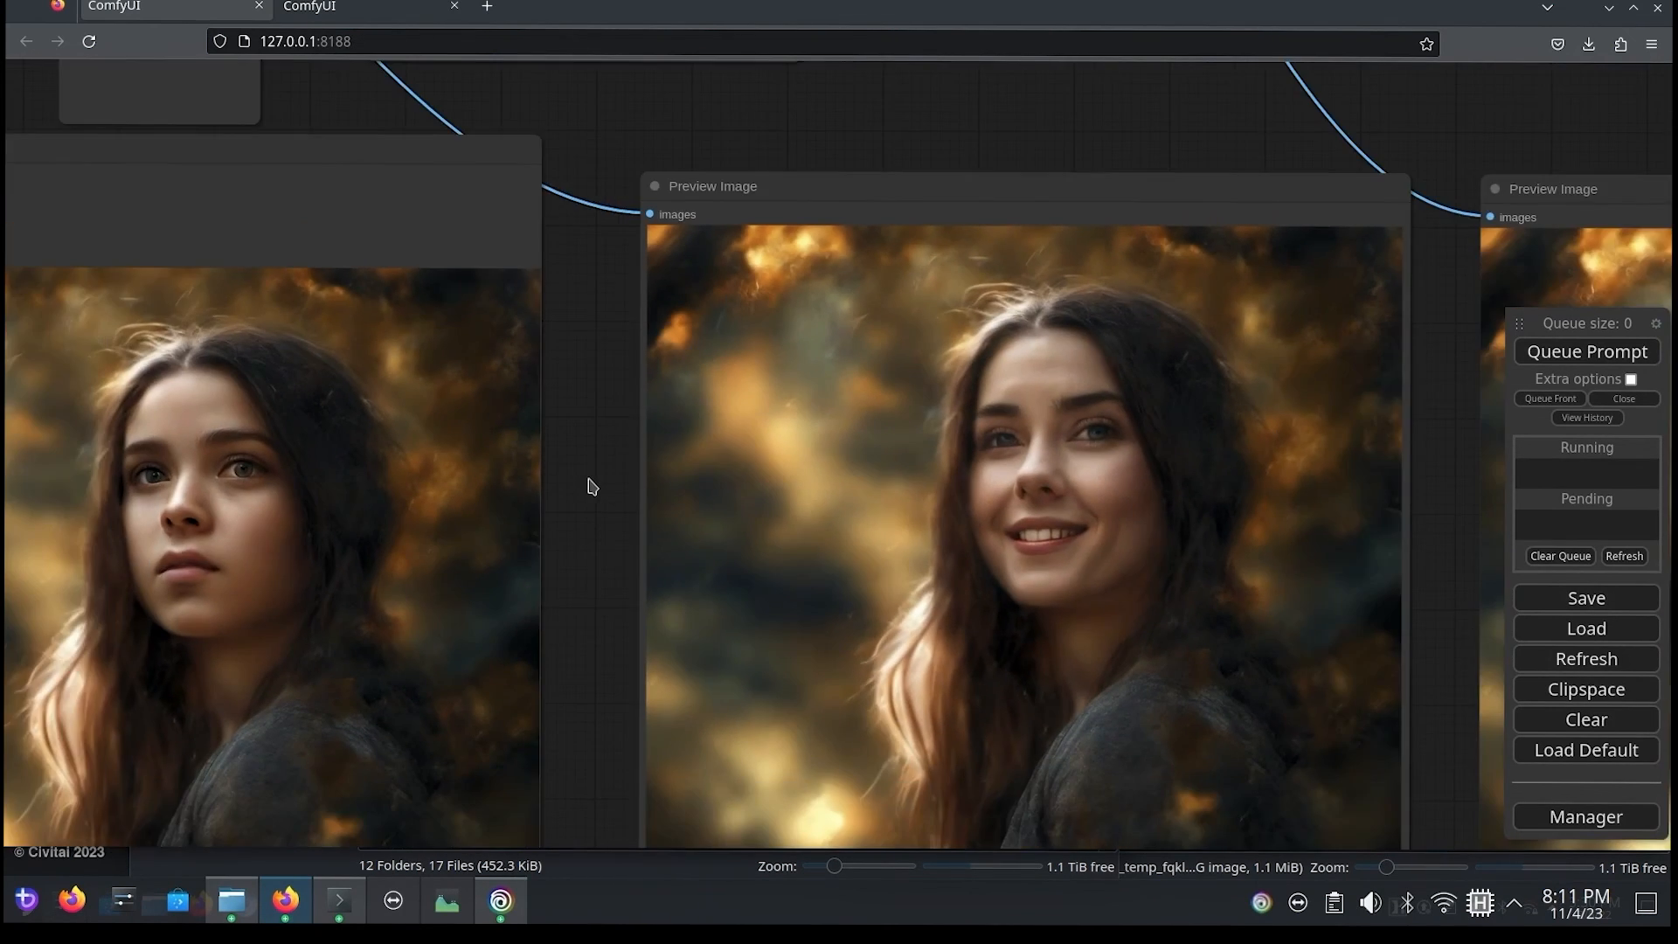
scroll(1258, 402, up, 1)
drag(1258, 402, 1086, 451)
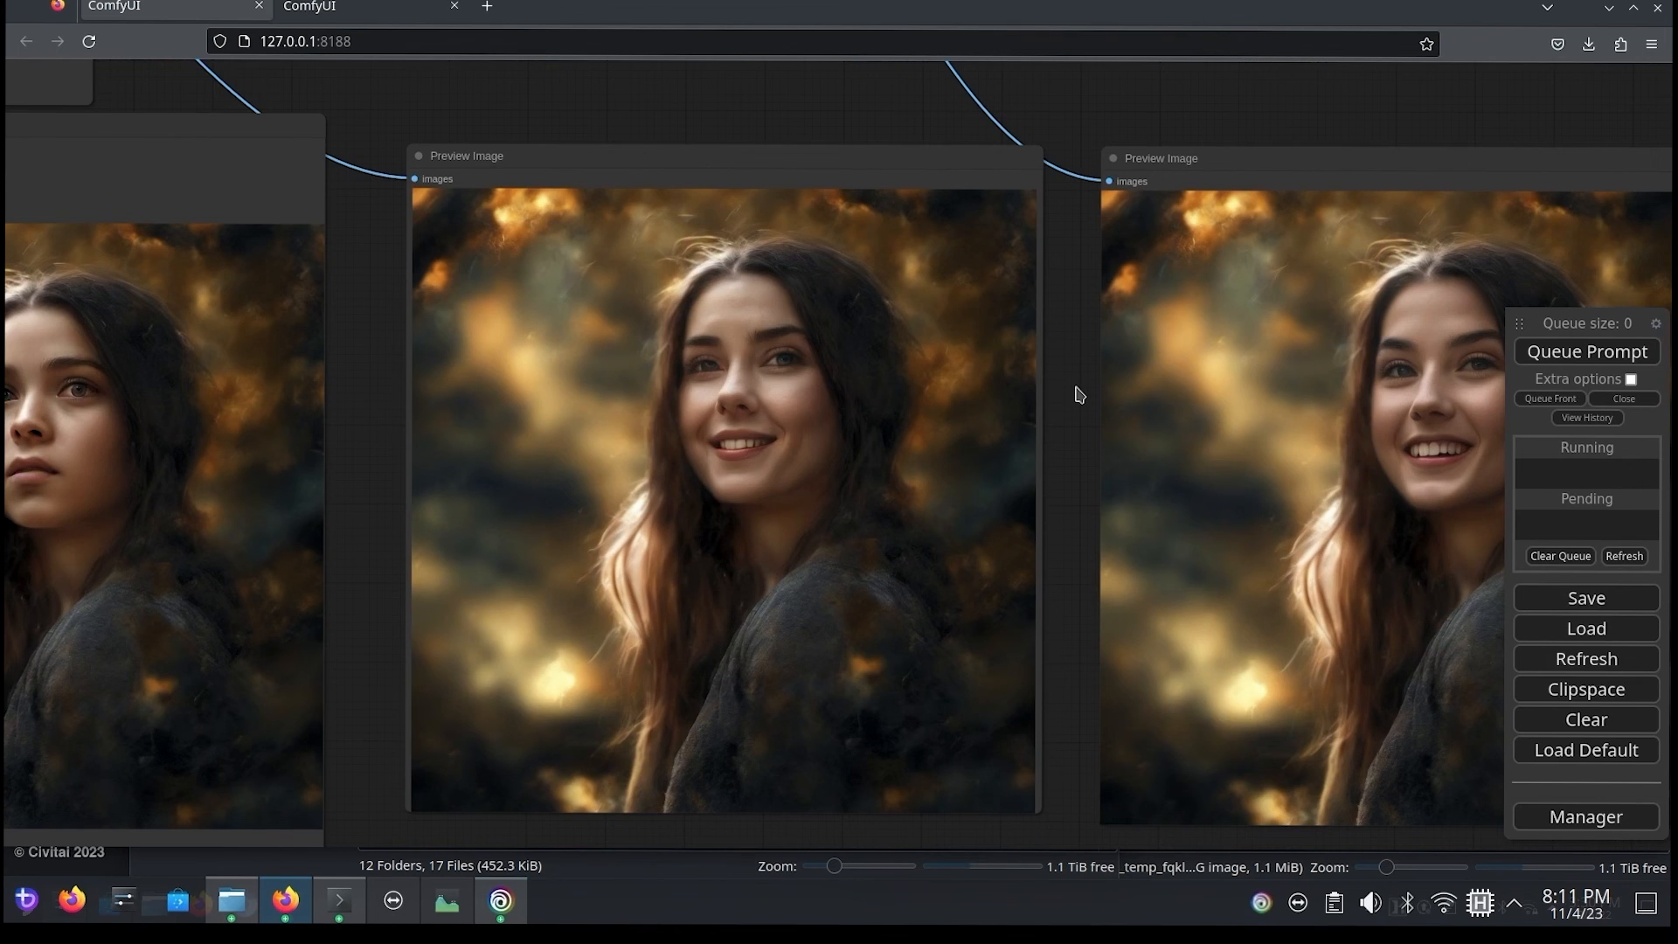
drag(1080, 395, 1105, 419)
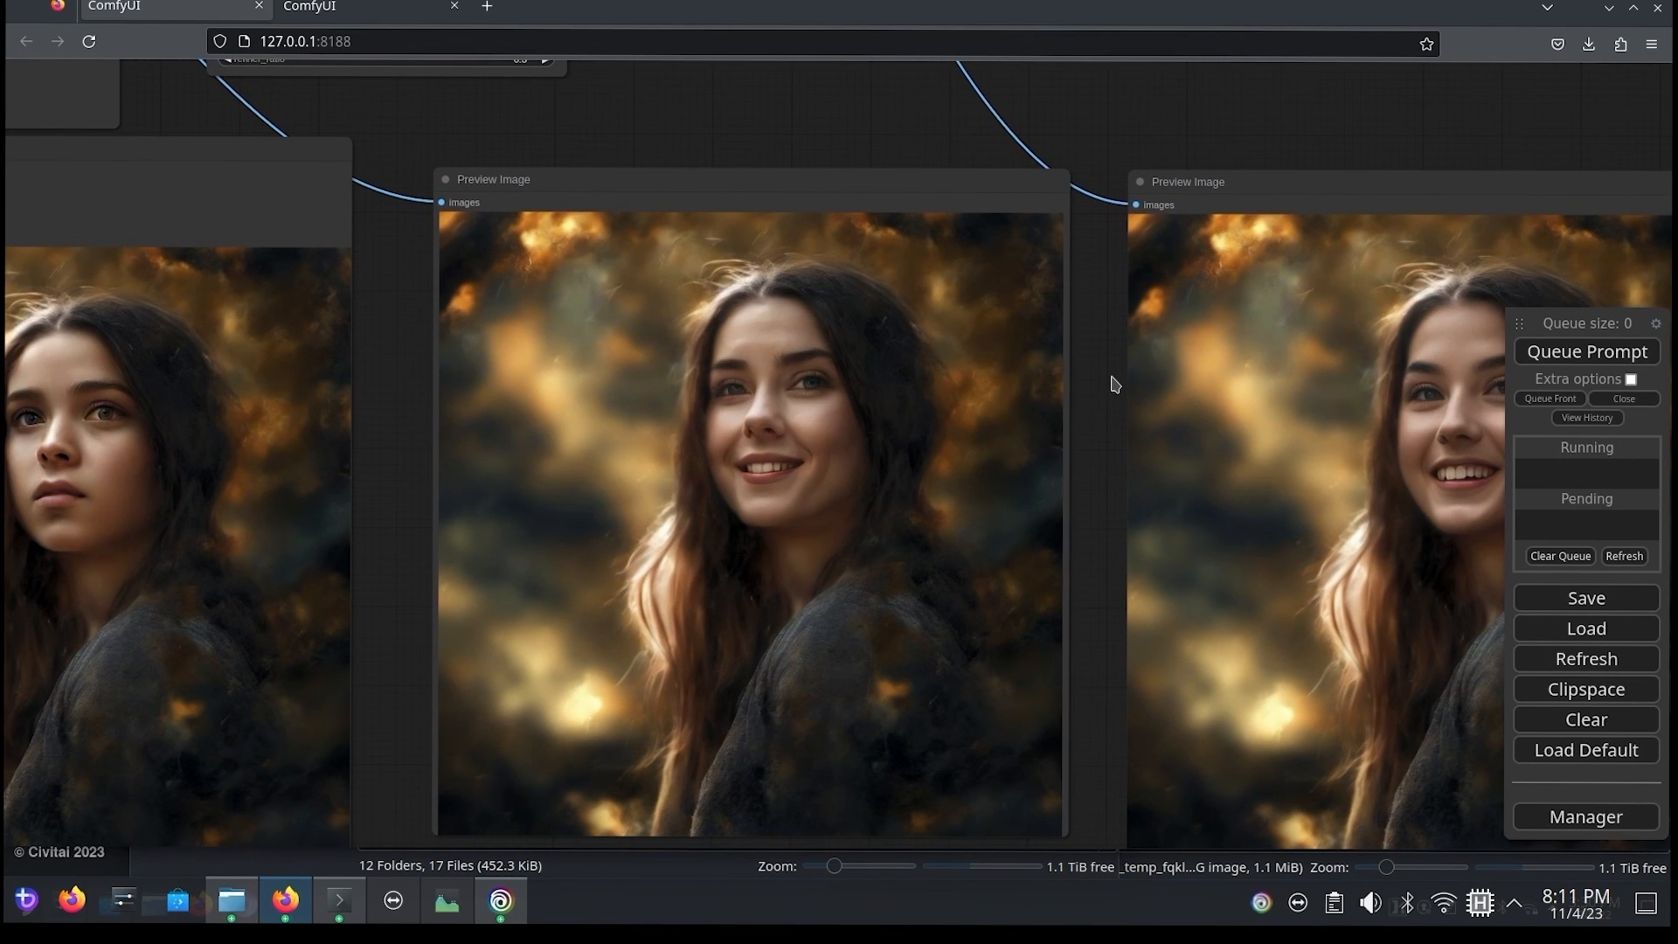